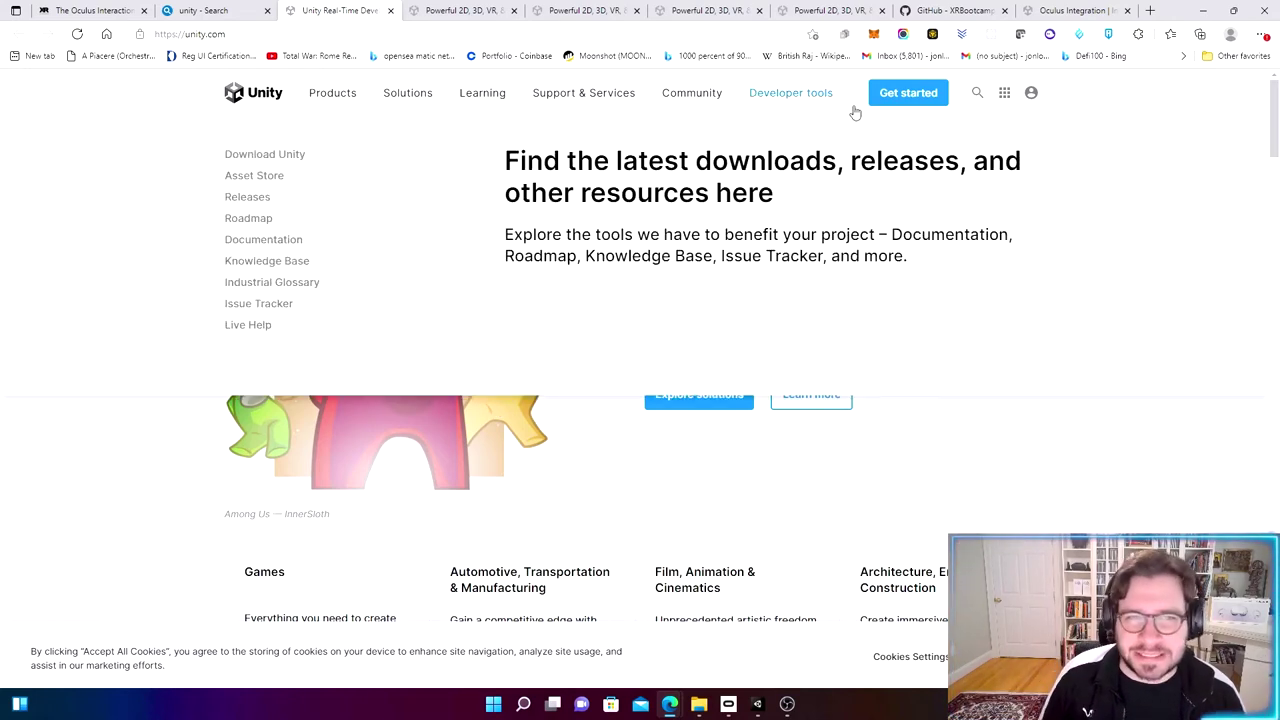
# Step: Open Unity's plans and pricing page and view the Individual plans, including the free Personal plan
pyautogui.click(904, 95)
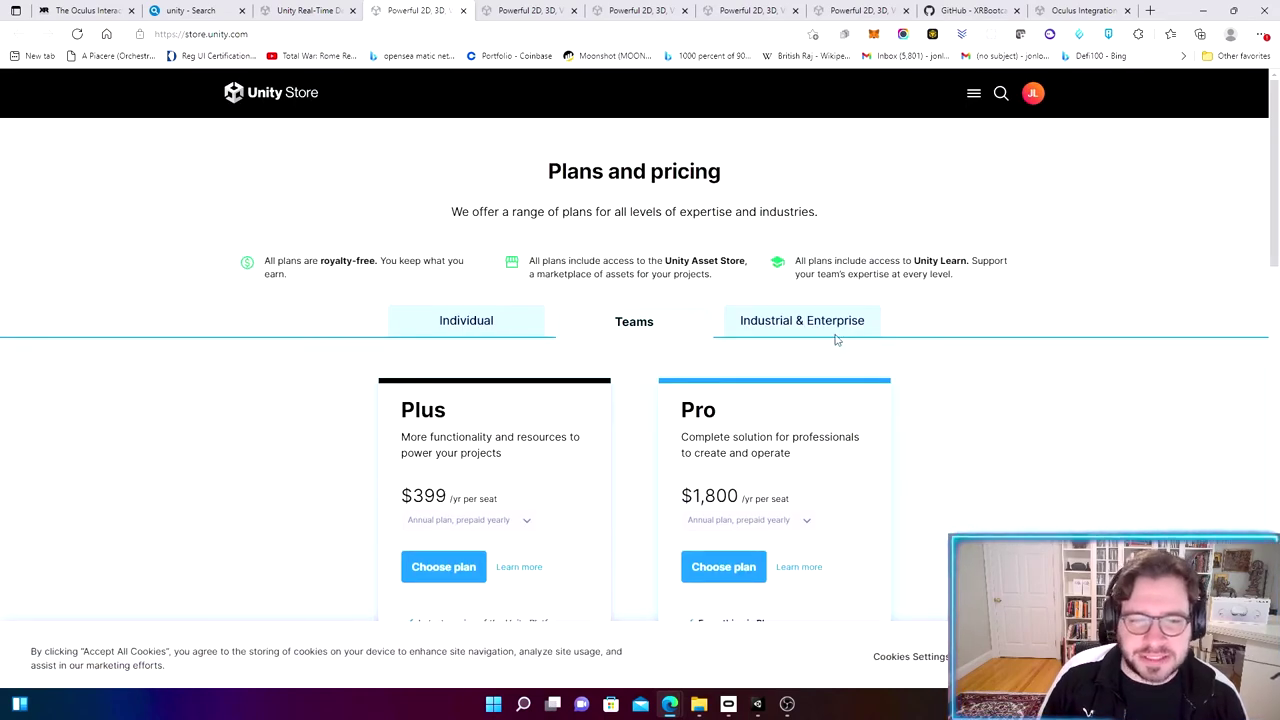
pyautogui.click(467, 322)
pyautogui.scroll(-1, 452, 453)
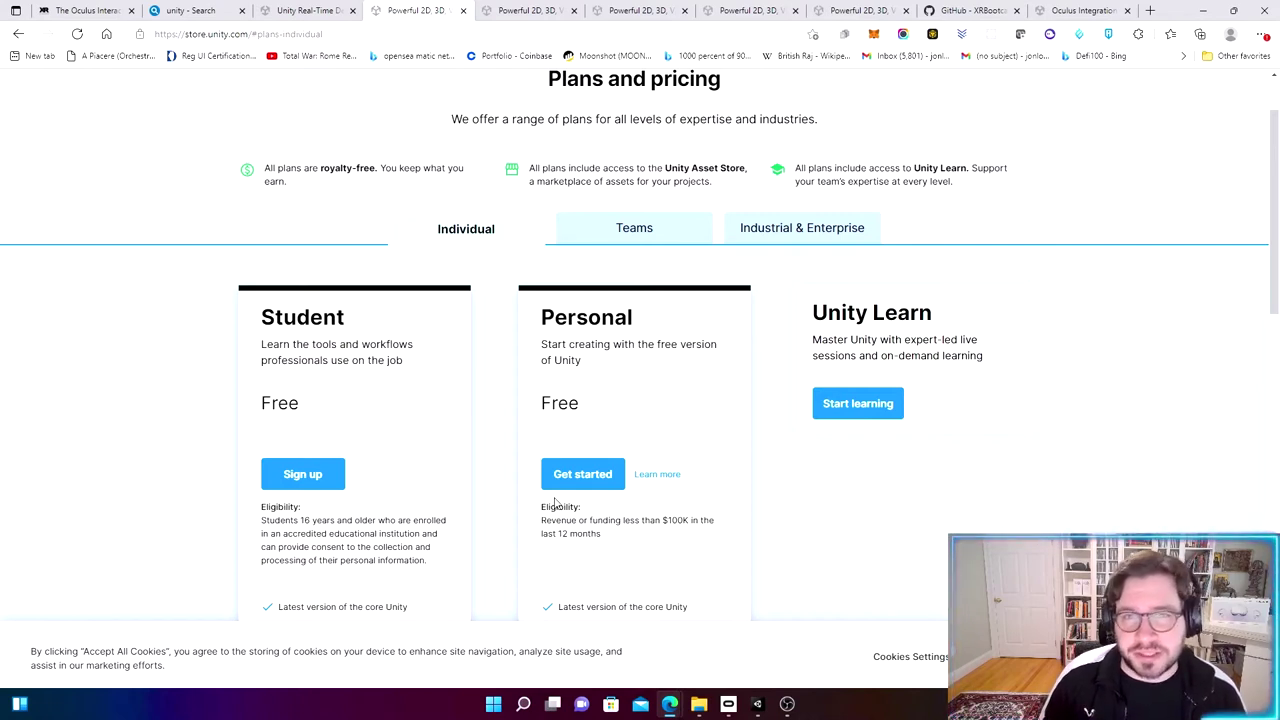
# Step: Switch to the XR Bootcamp site, go to its blog and open the Oculus/Meta Interaction SDK article
pyautogui.click(88, 10)
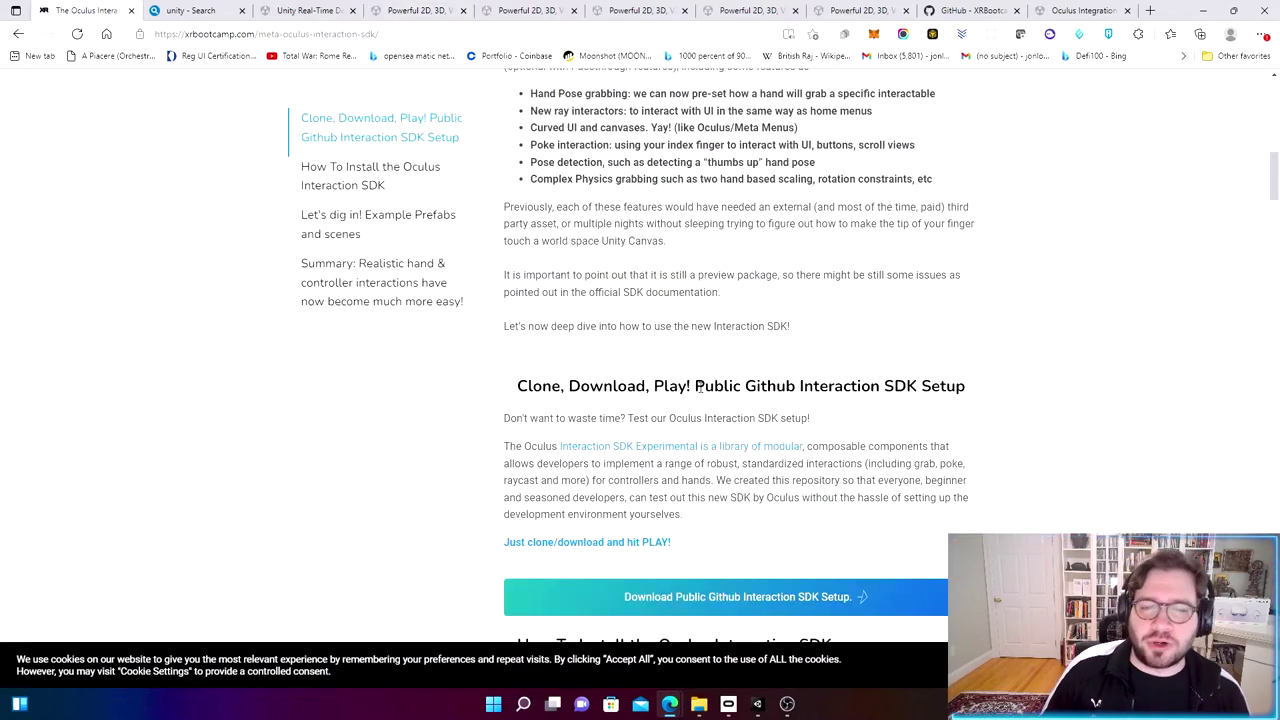
pyautogui.scroll(8, 699, 389)
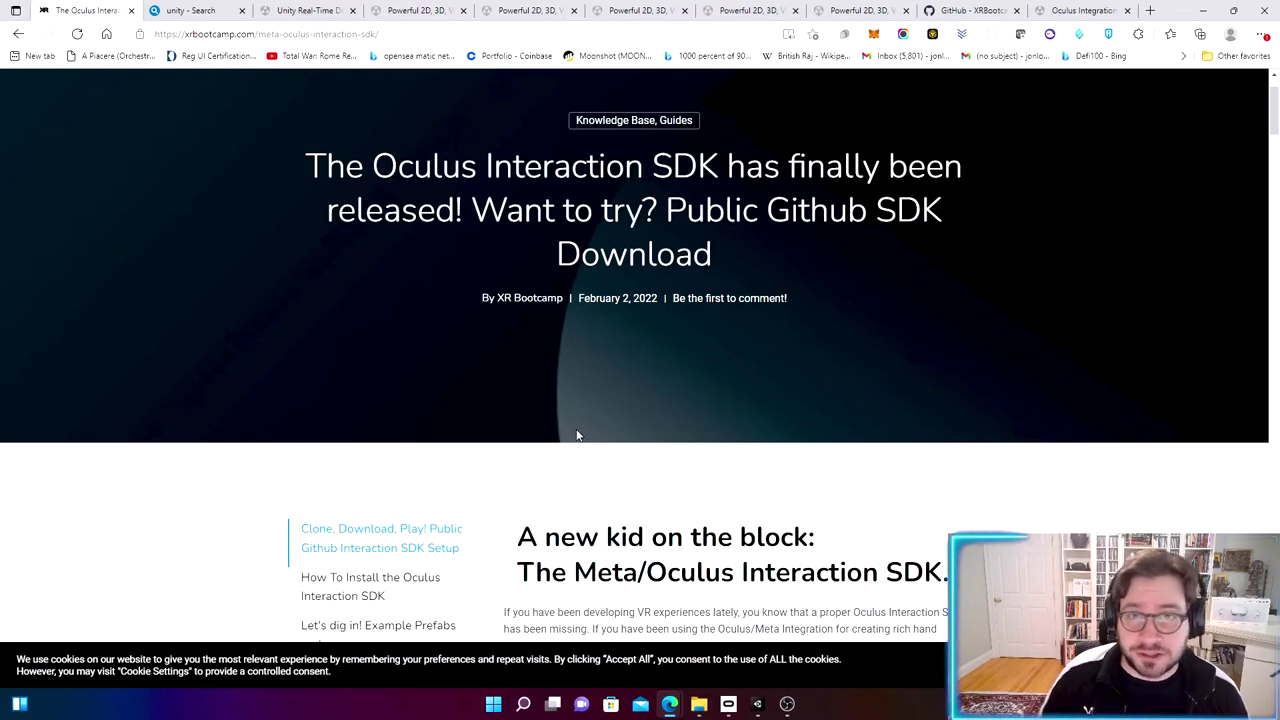
pyautogui.scroll(1, 600, 431)
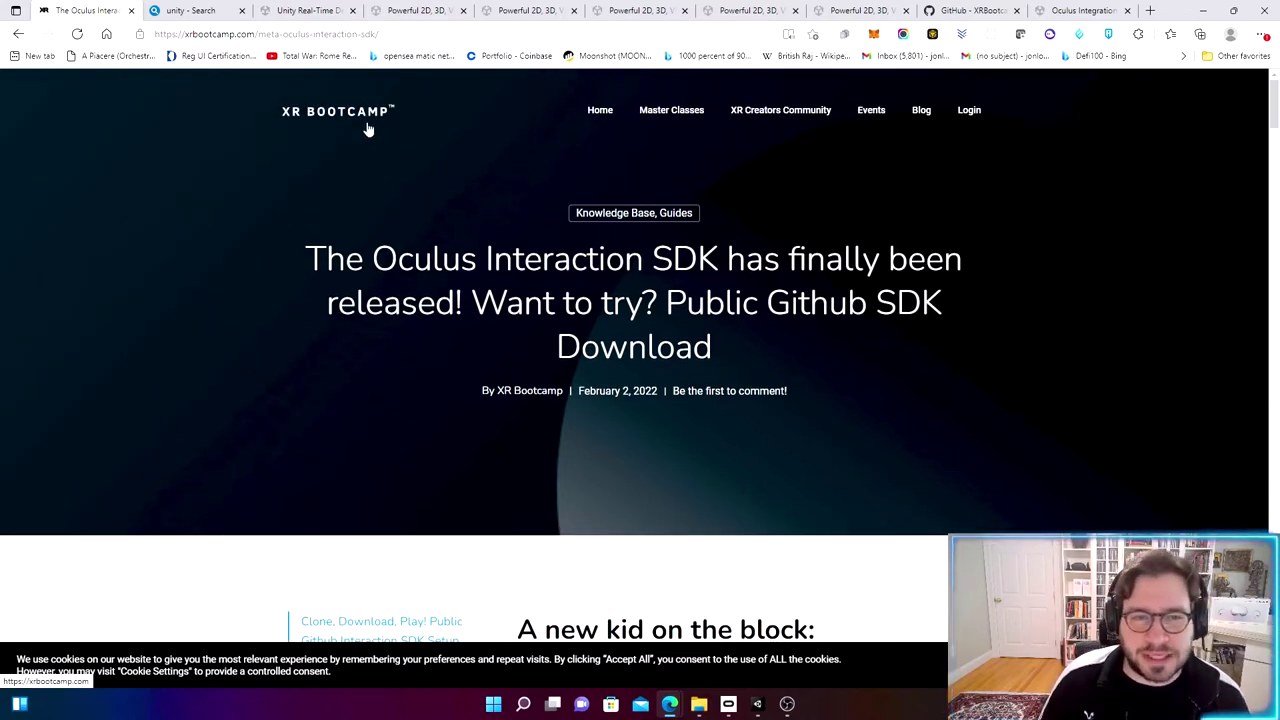
pyautogui.click(927, 117)
pyautogui.scroll(-1, 910, 165)
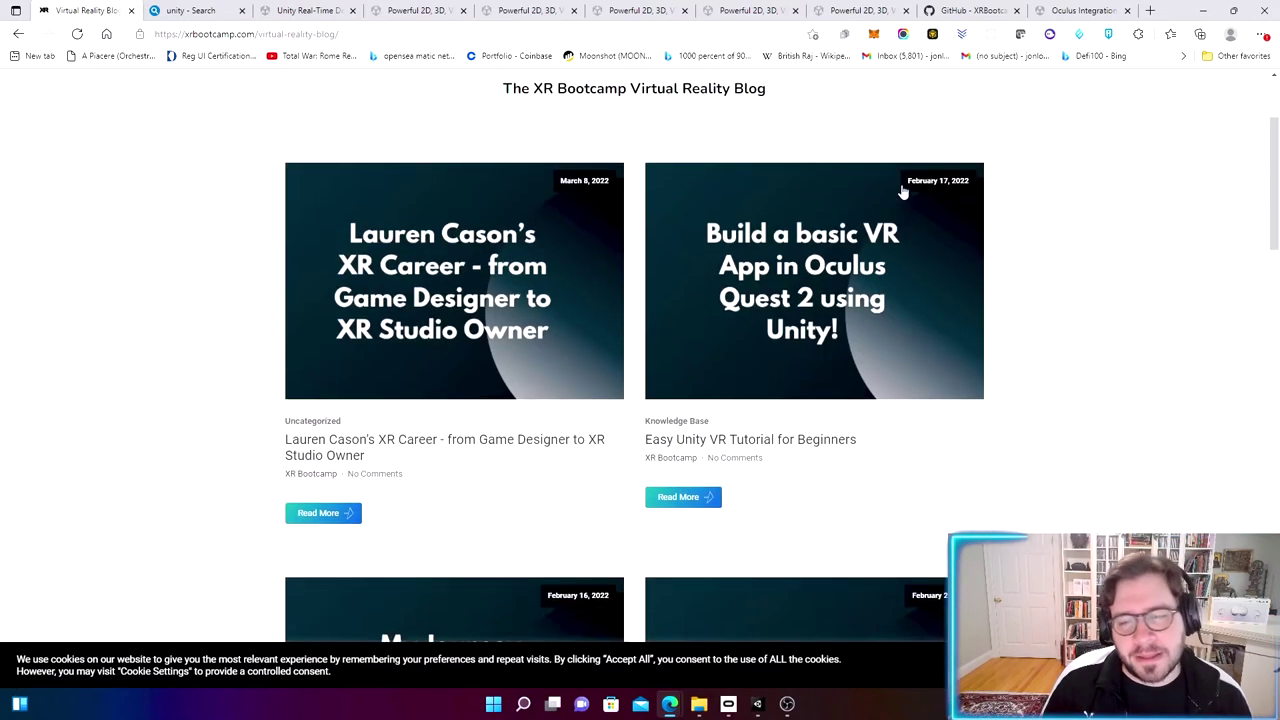
pyautogui.scroll(-4, 903, 192)
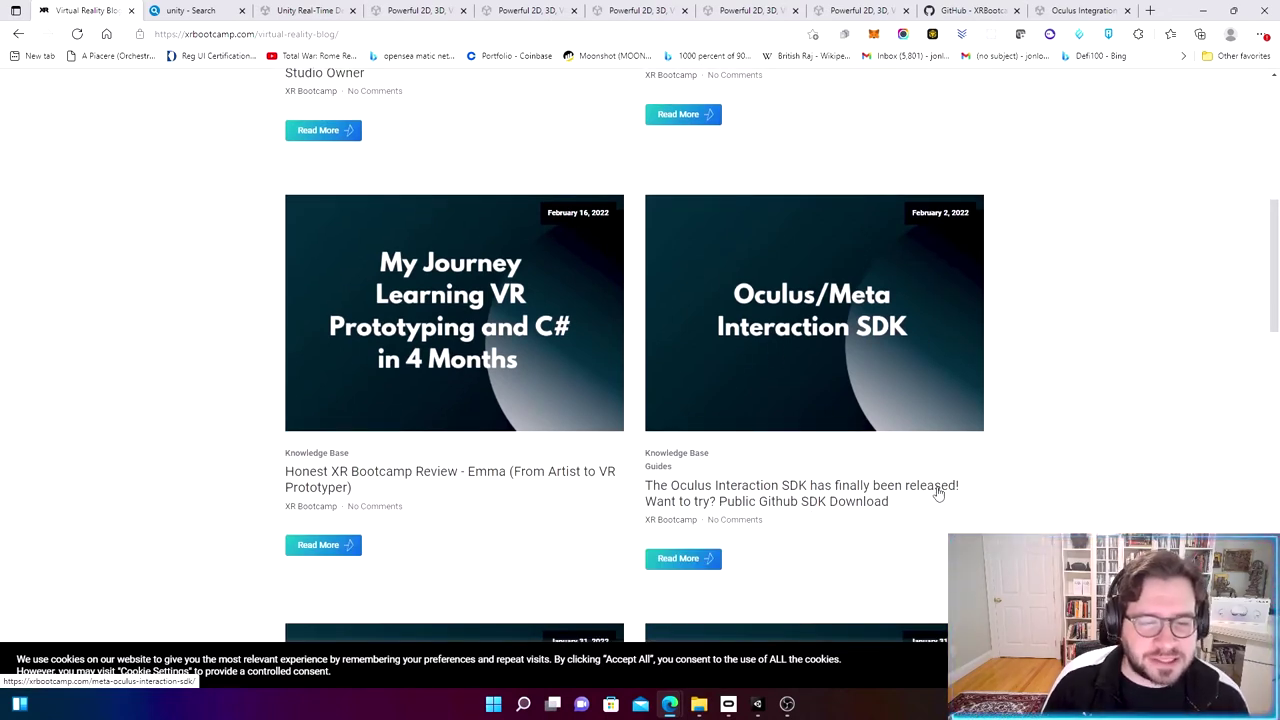
pyautogui.click(803, 330)
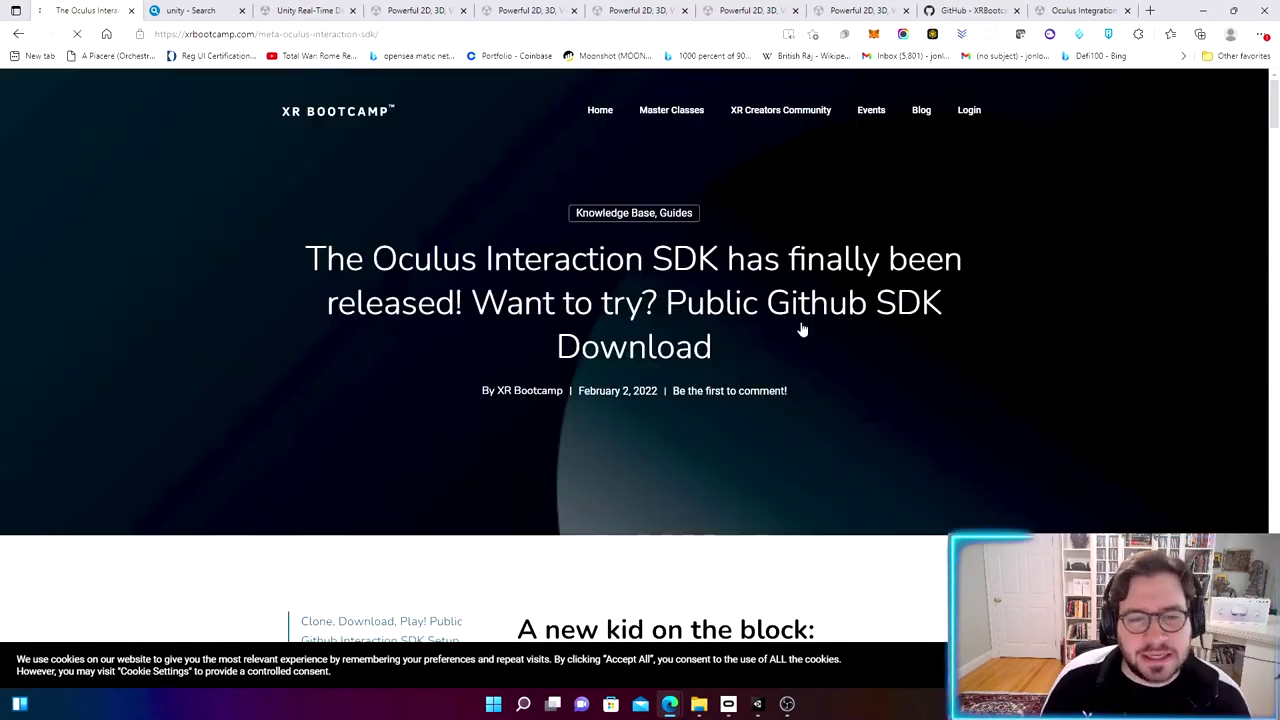
# Step: Open the XRBootcamp/InteractionSDK GitHub repository from the article's Public Github Interaction SDK Setup section and download it as a ZIP
pyautogui.scroll(-10, 765, 350)
pyautogui.scroll(-1, 783, 366)
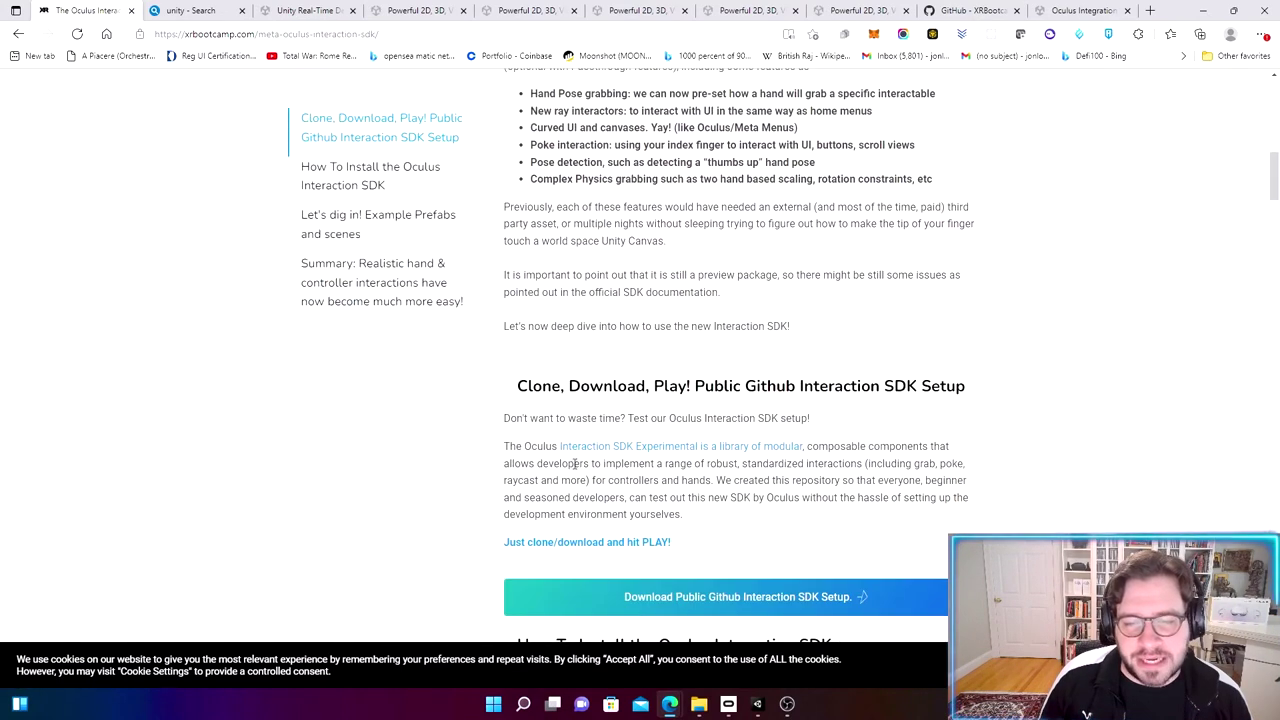
pyautogui.click(696, 452)
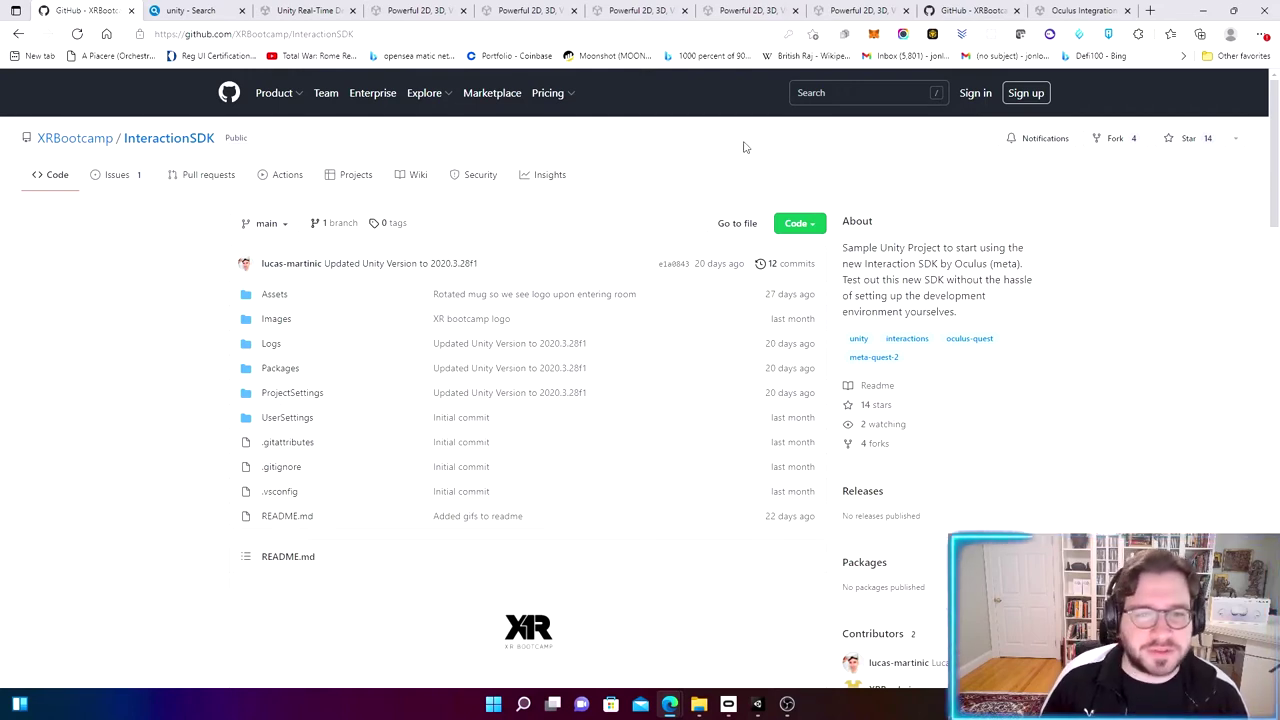
pyautogui.click(809, 230)
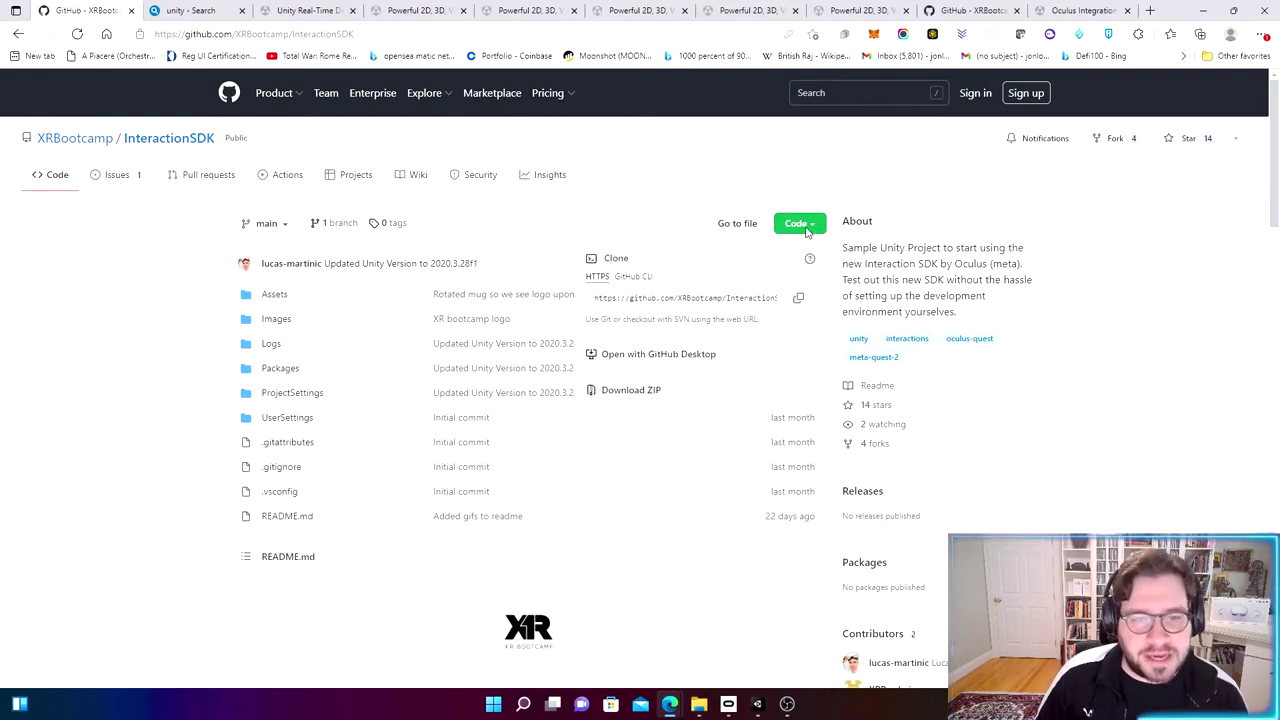
pyautogui.click(649, 391)
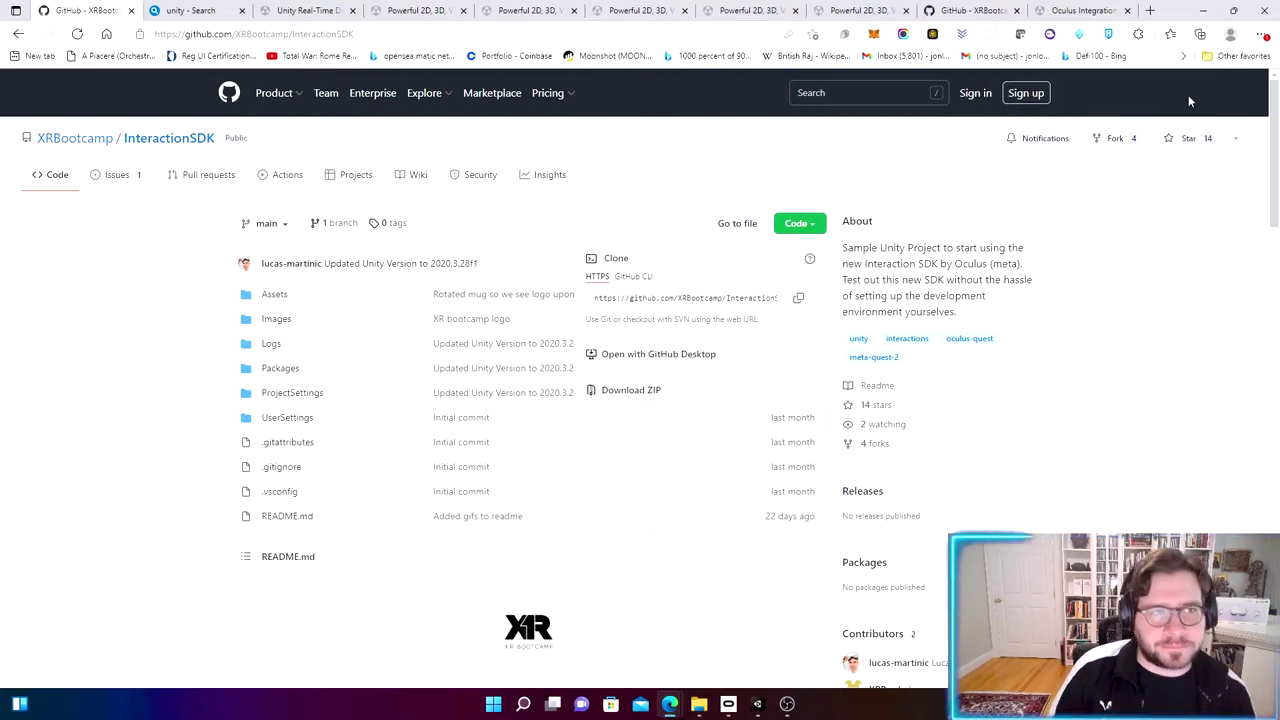
# Step: Open the downloaded InteractionSDK-main (2).zip archive from the browser's download list
pyautogui.click(1262, 35)
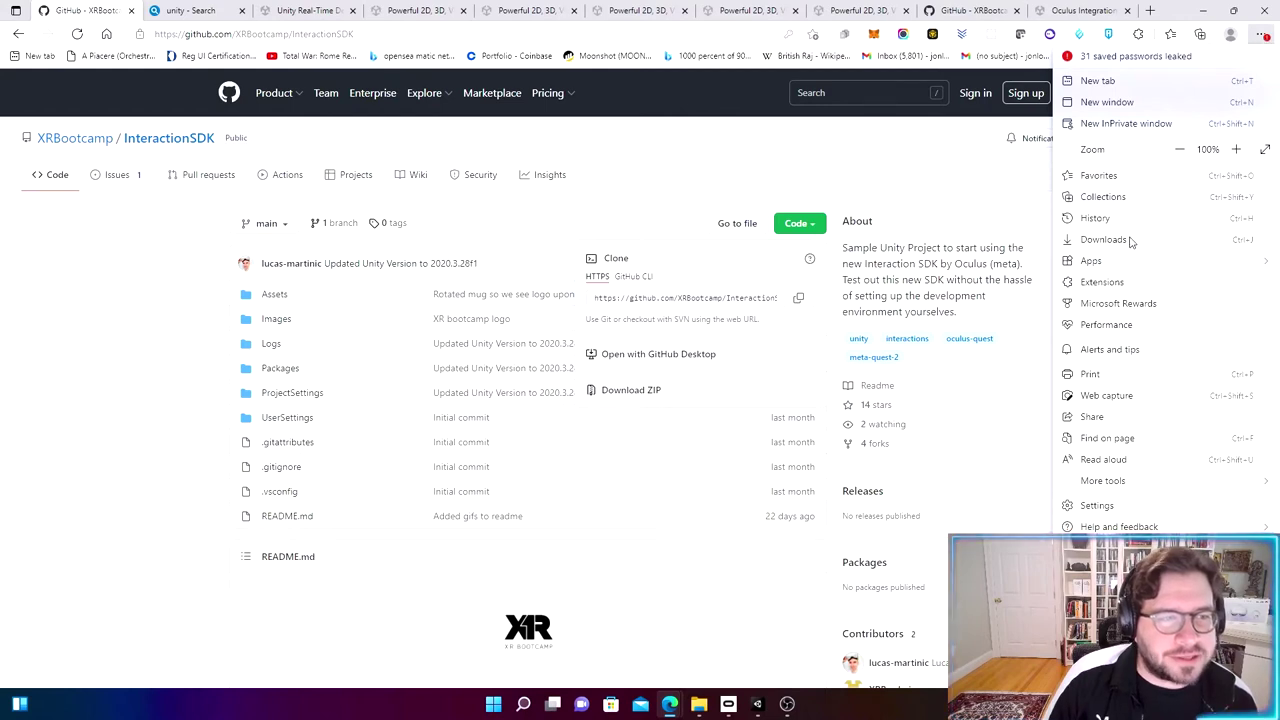
pyautogui.click(1130, 241)
pyautogui.click(1047, 86)
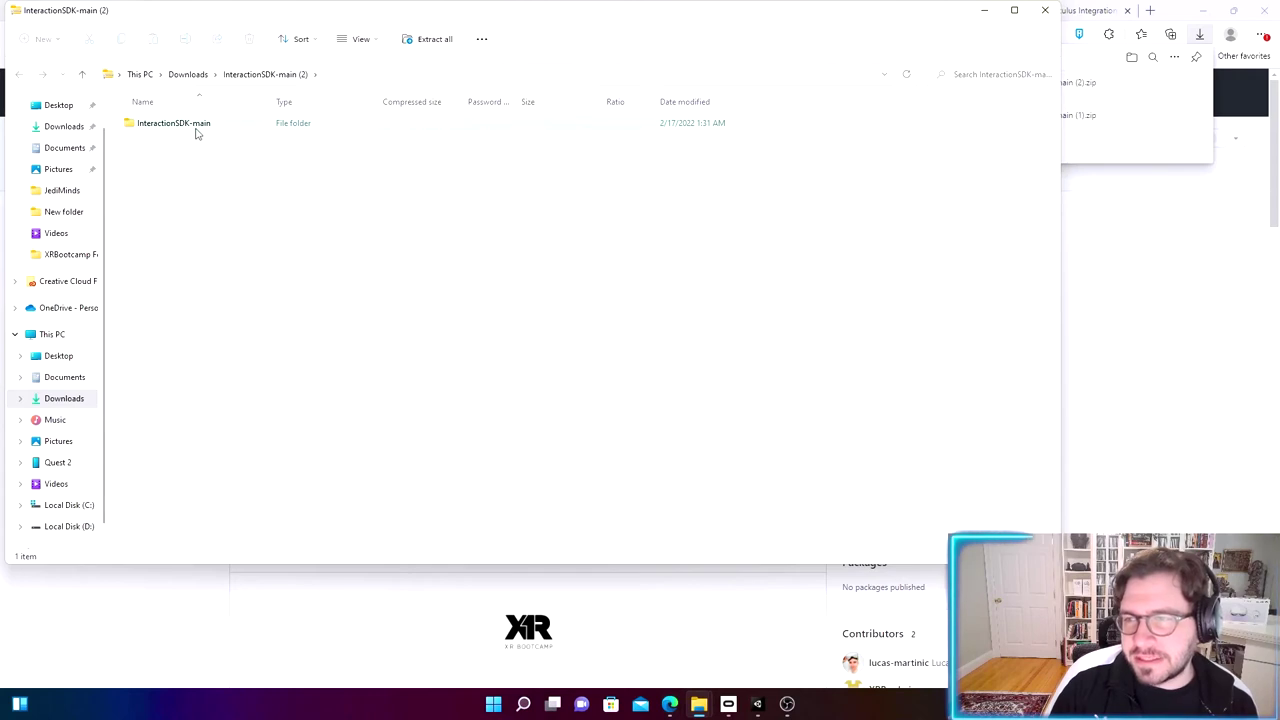
# Step: Extract the entire InteractionSDK-main archive with the Desktop as the destination
pyautogui.click(172, 125)
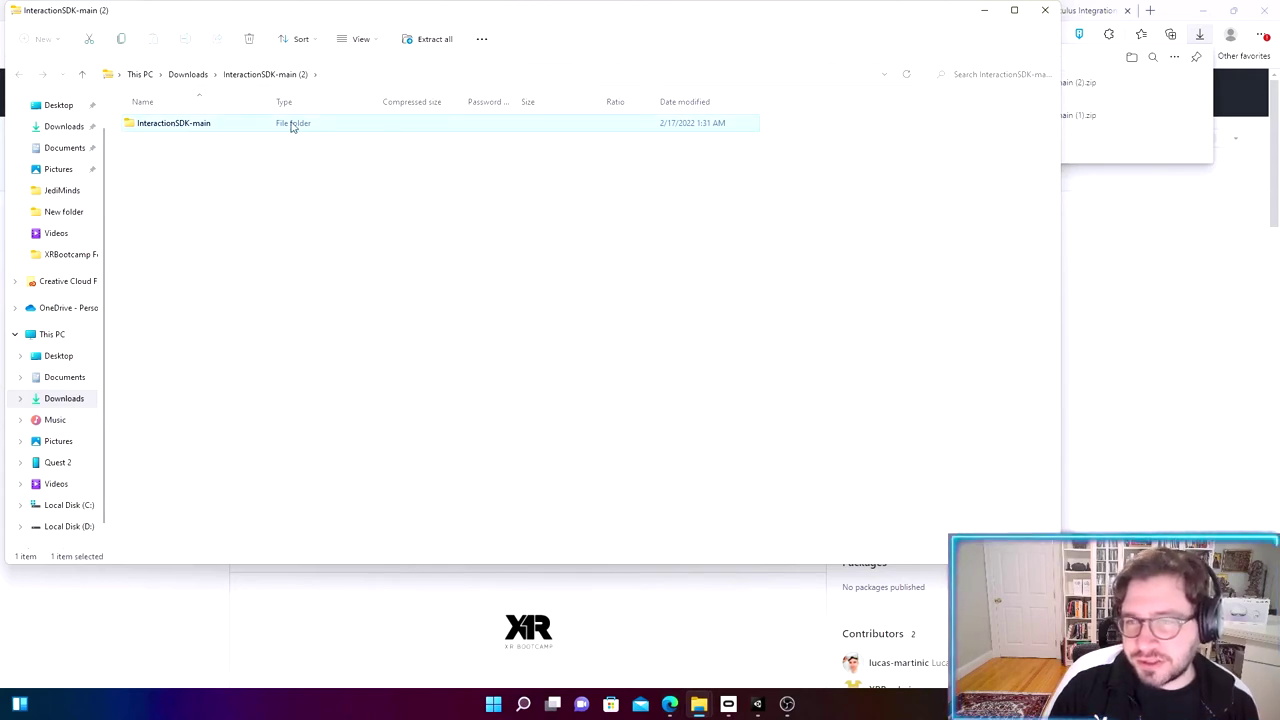
pyautogui.rightClick(208, 135)
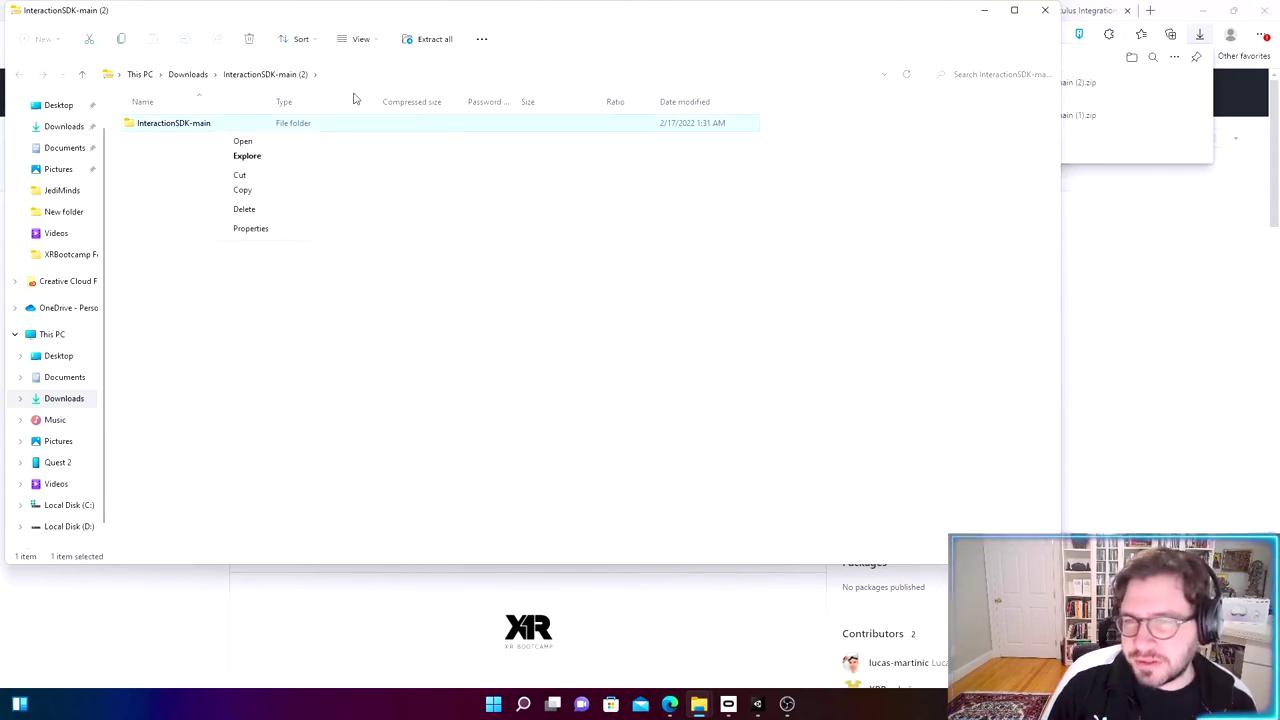
pyautogui.click(422, 47)
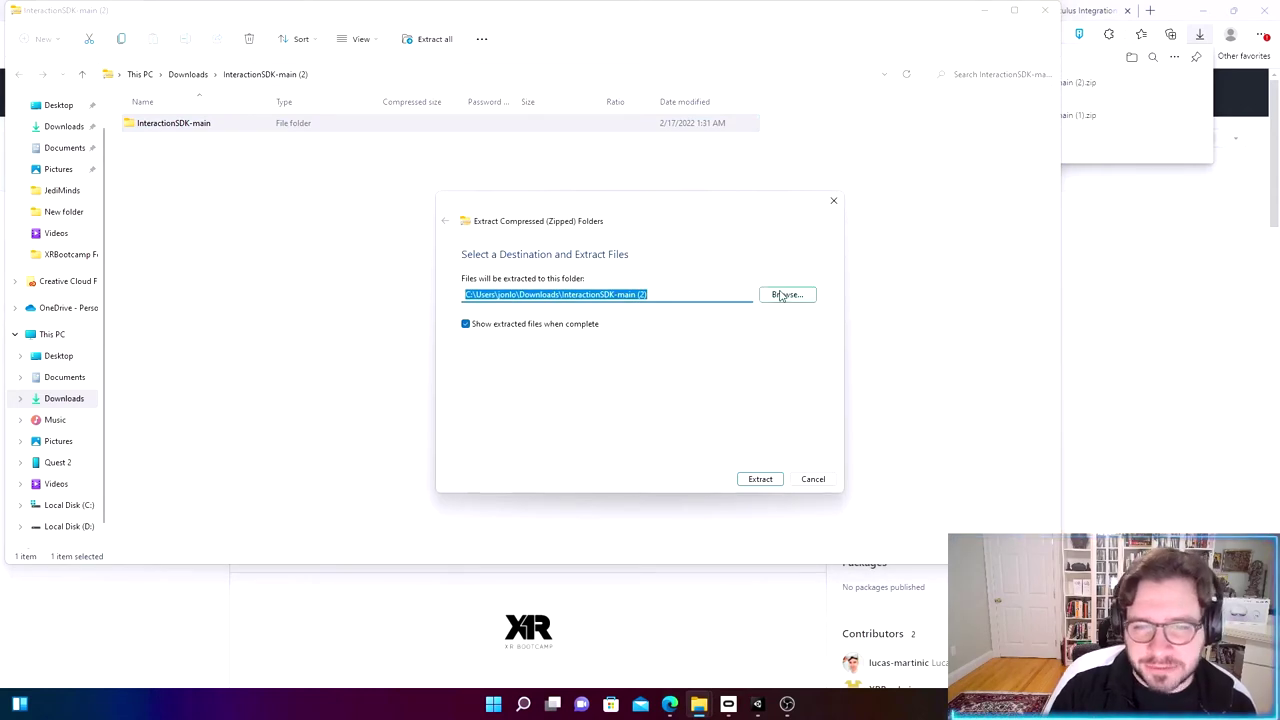
pyautogui.click(787, 295)
pyautogui.click(492, 356)
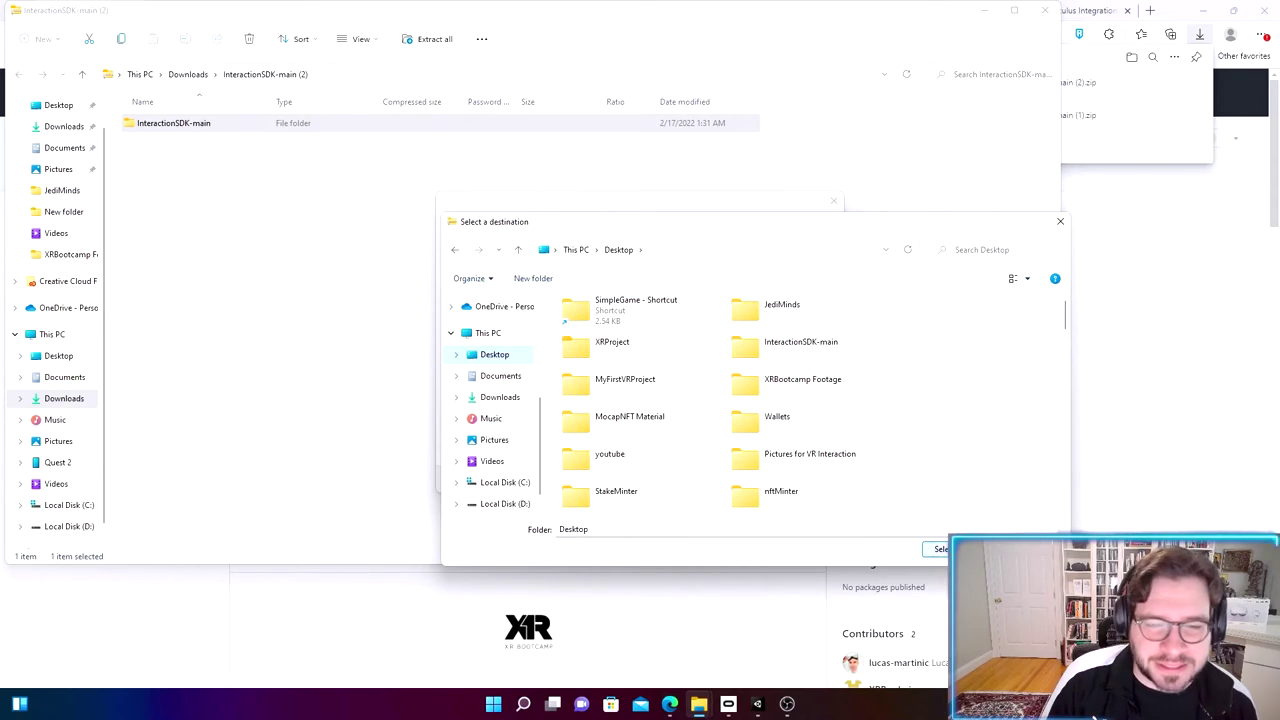
pyautogui.click(975, 549)
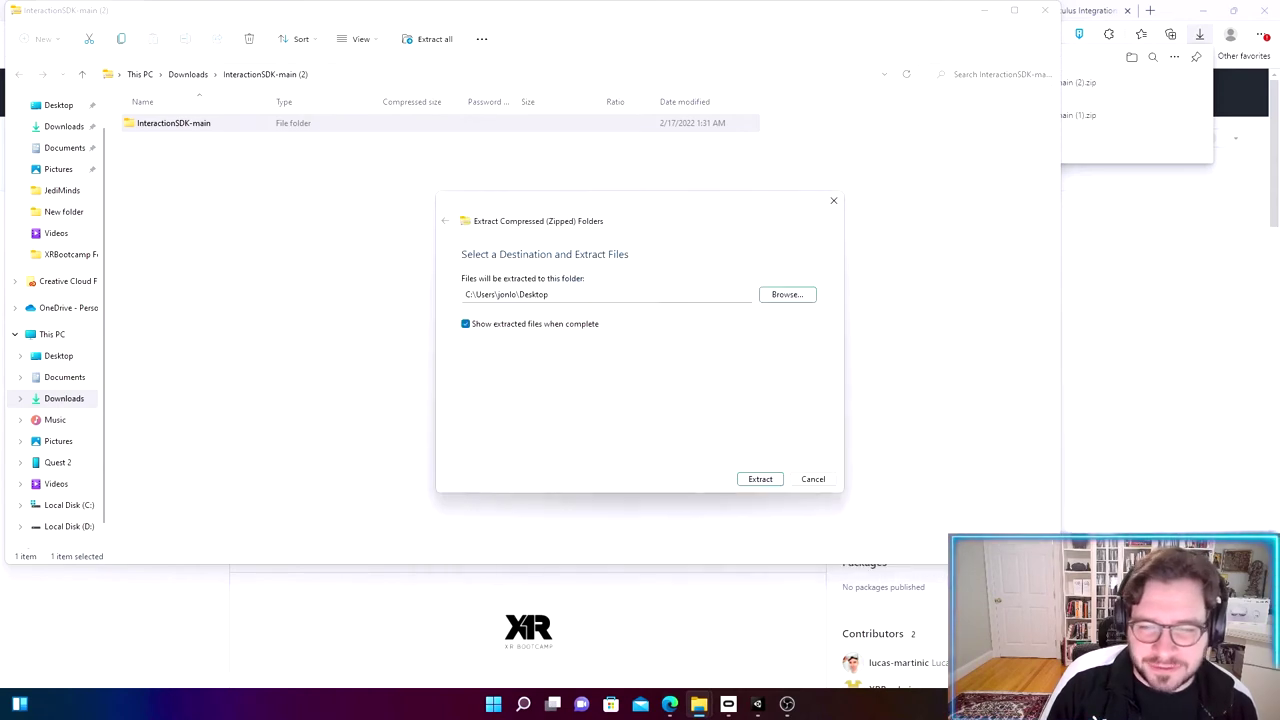
pyautogui.click(765, 480)
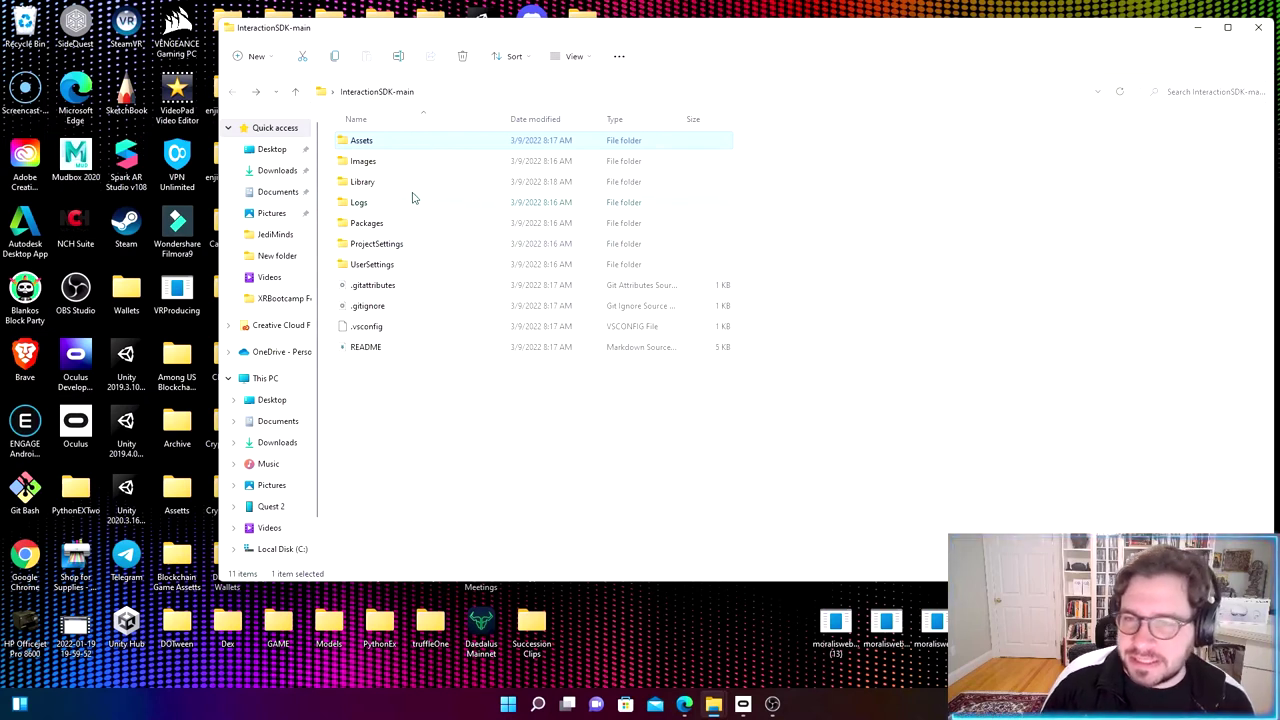
# Step: Navigate from the extracted InteractionSDK-main folder to Assets > Oculus > Interaction > Samples > Scenes
pyautogui.doubleClick(360, 142)
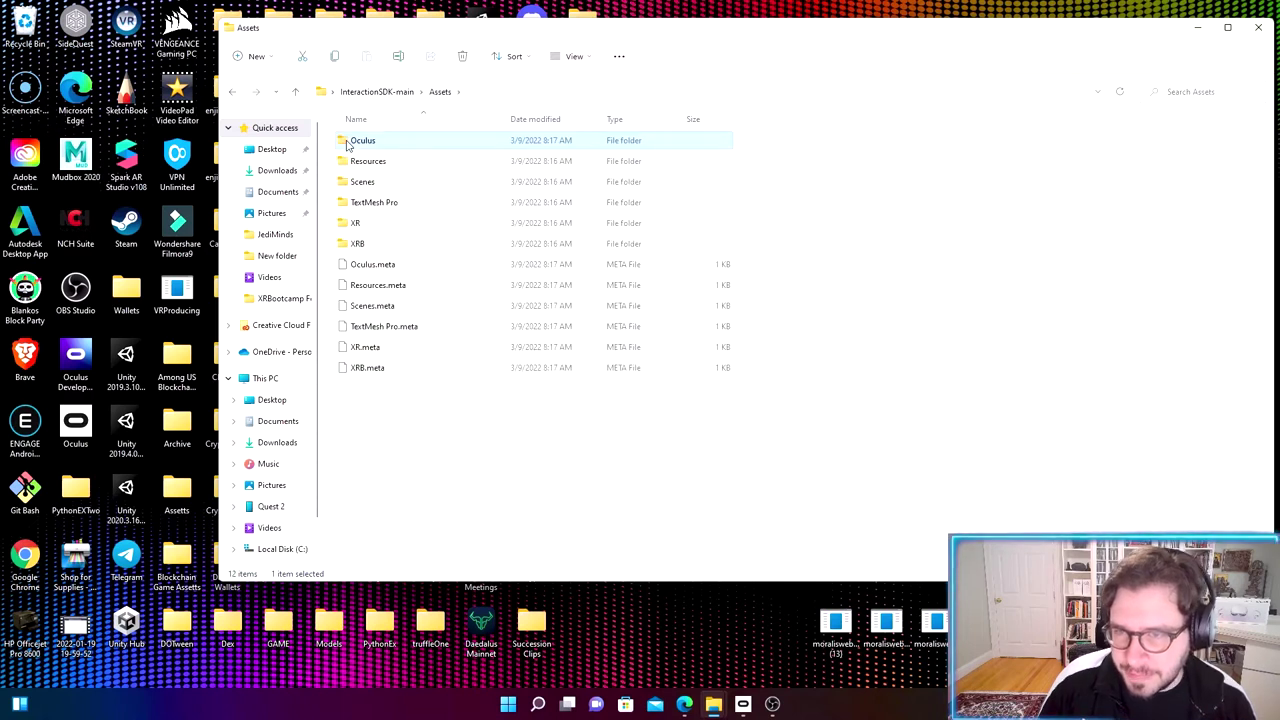
pyautogui.doubleClick(360, 141)
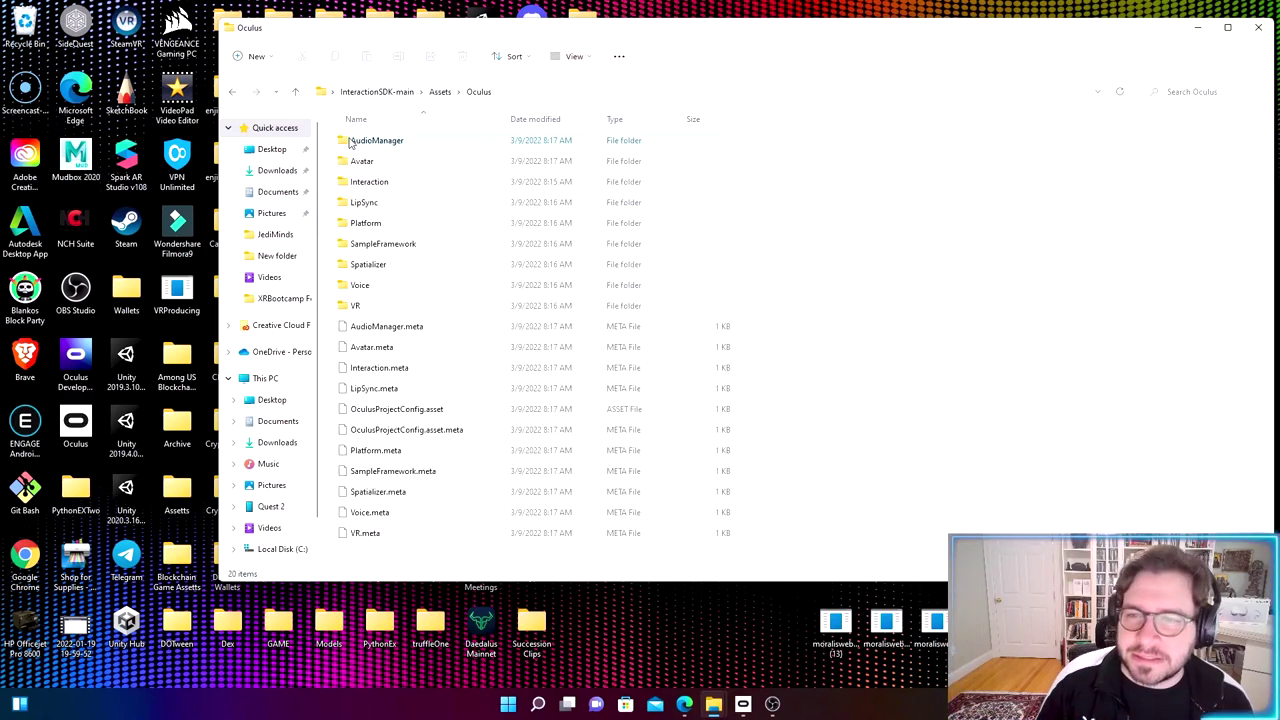
pyautogui.doubleClick(362, 184)
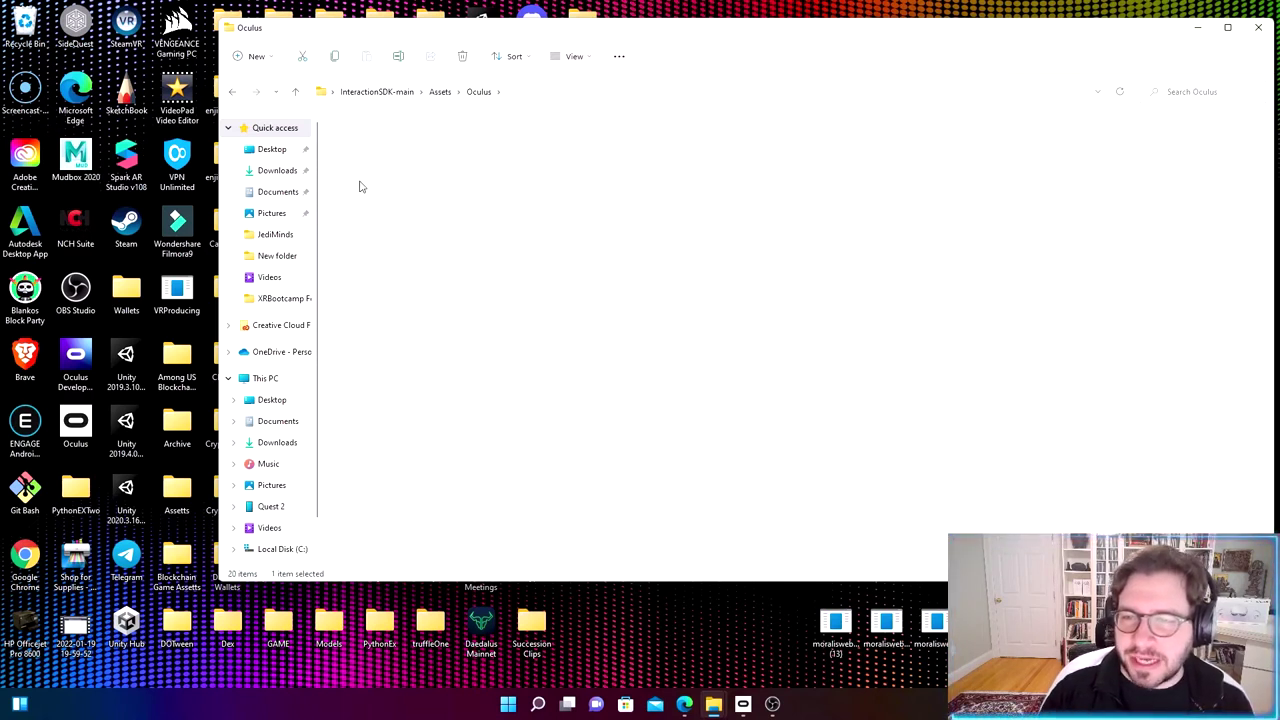
pyautogui.doubleClick(362, 184)
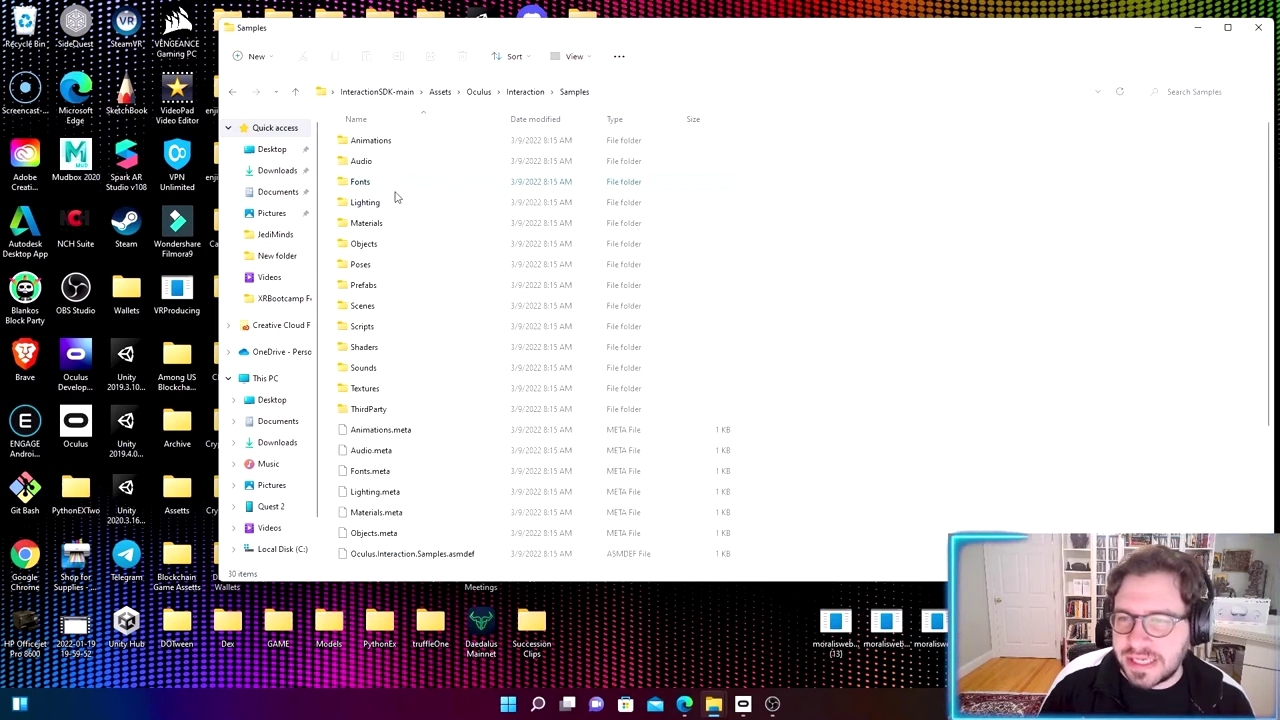
pyautogui.click(365, 308)
pyautogui.doubleClick(364, 310)
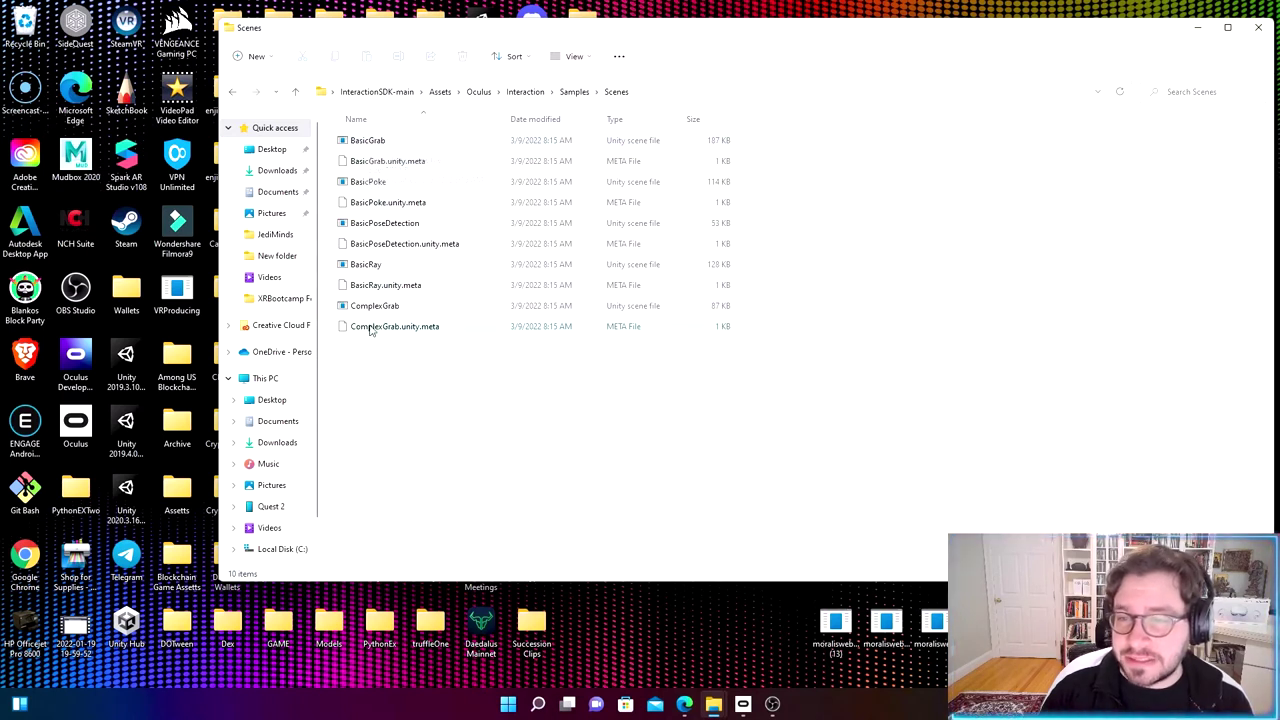
# Step: Open the BasicGrab scene file in Unity and continue despite the non-matching editor version
pyautogui.click(368, 145)
pyautogui.doubleClick(368, 141)
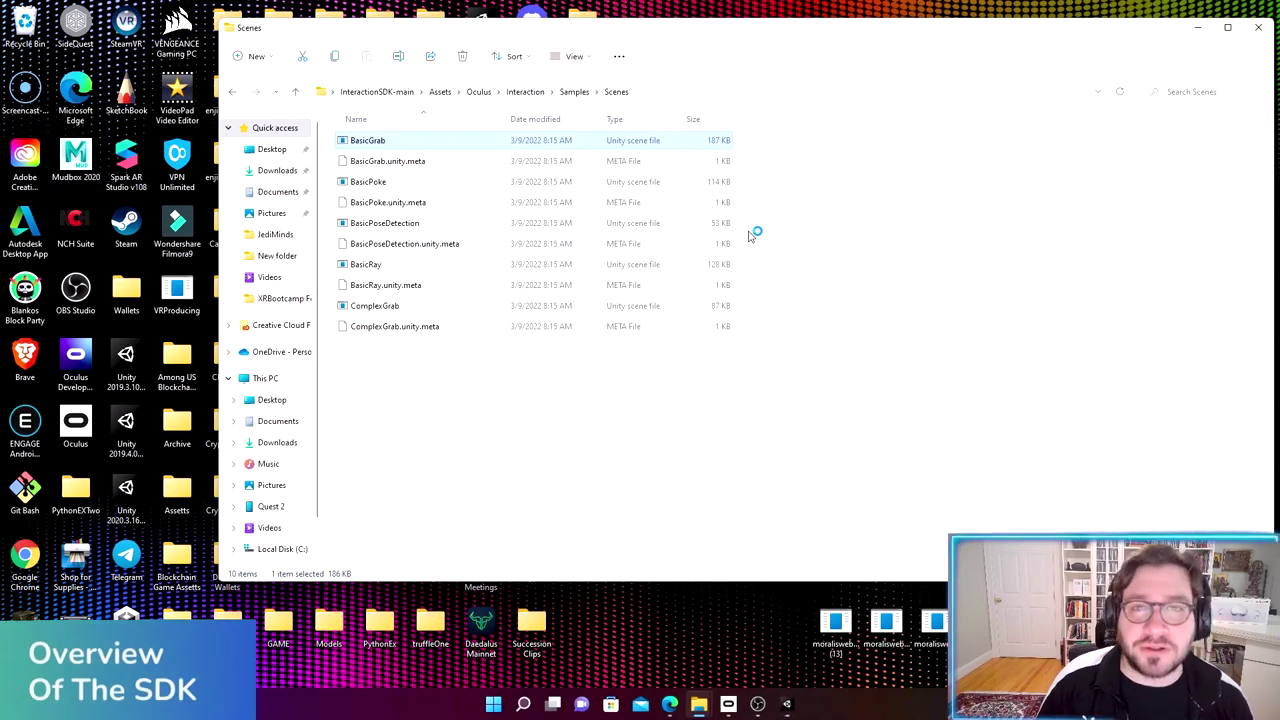
pyautogui.click(797, 706)
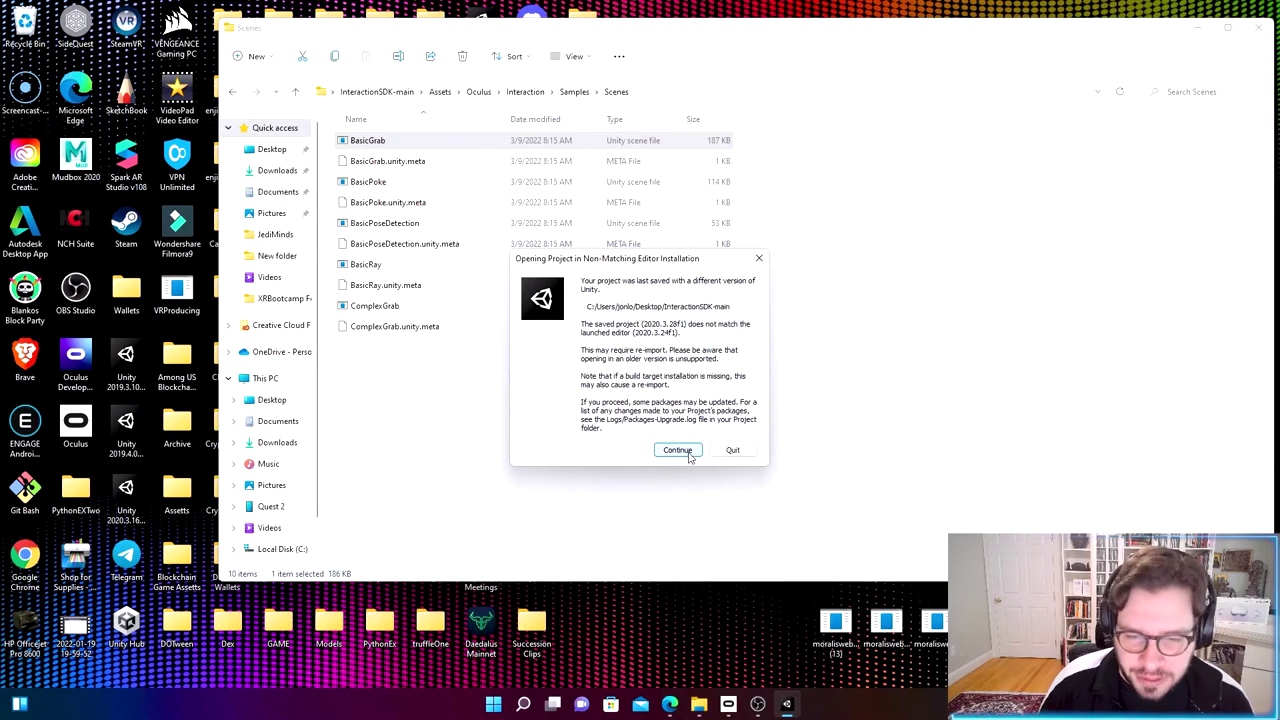
pyautogui.click(689, 455)
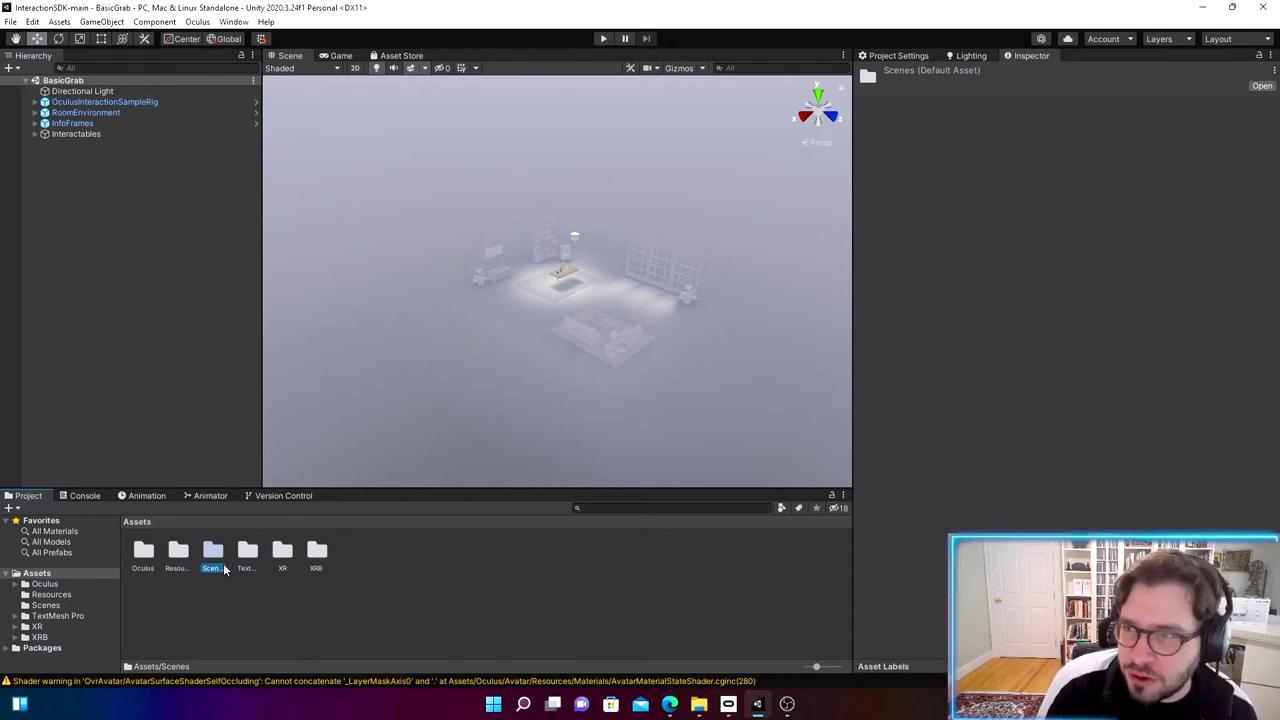
# Step: Browse the project assets to the Oculus/Interaction/Samples/Scenes folder
pyautogui.doubleClick(147, 555)
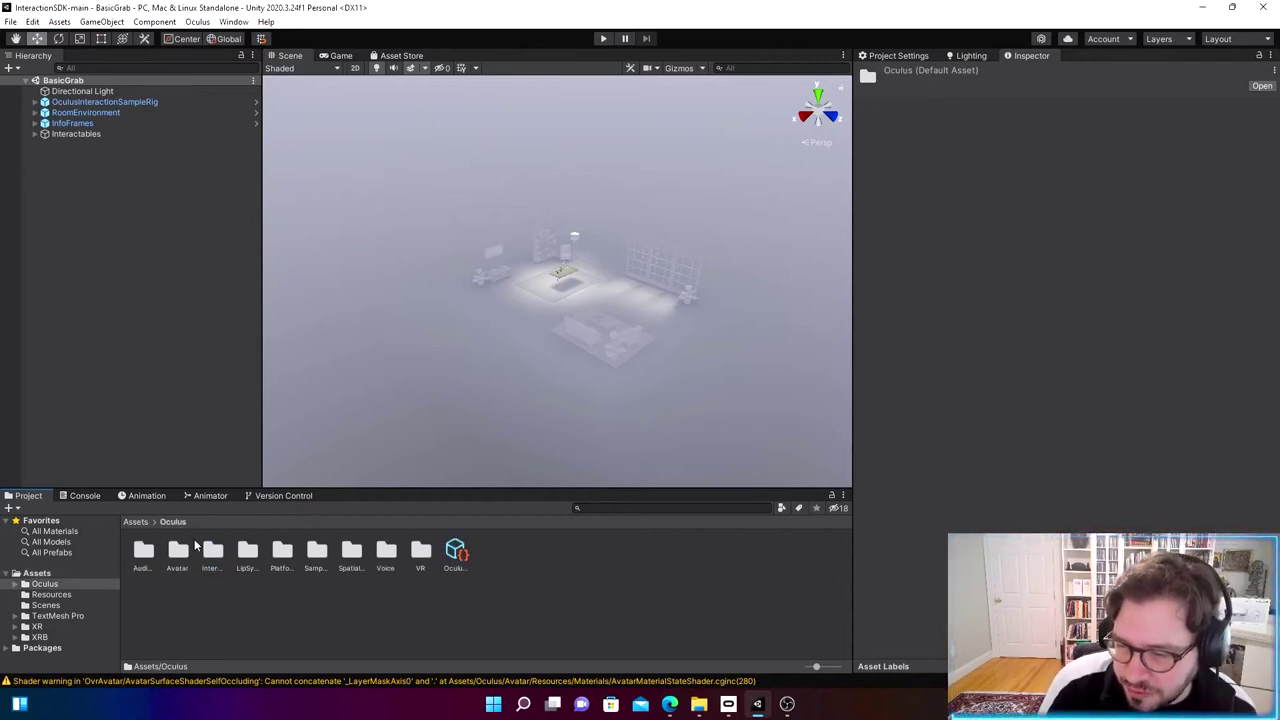
pyautogui.click(213, 556)
pyautogui.doubleClick(213, 553)
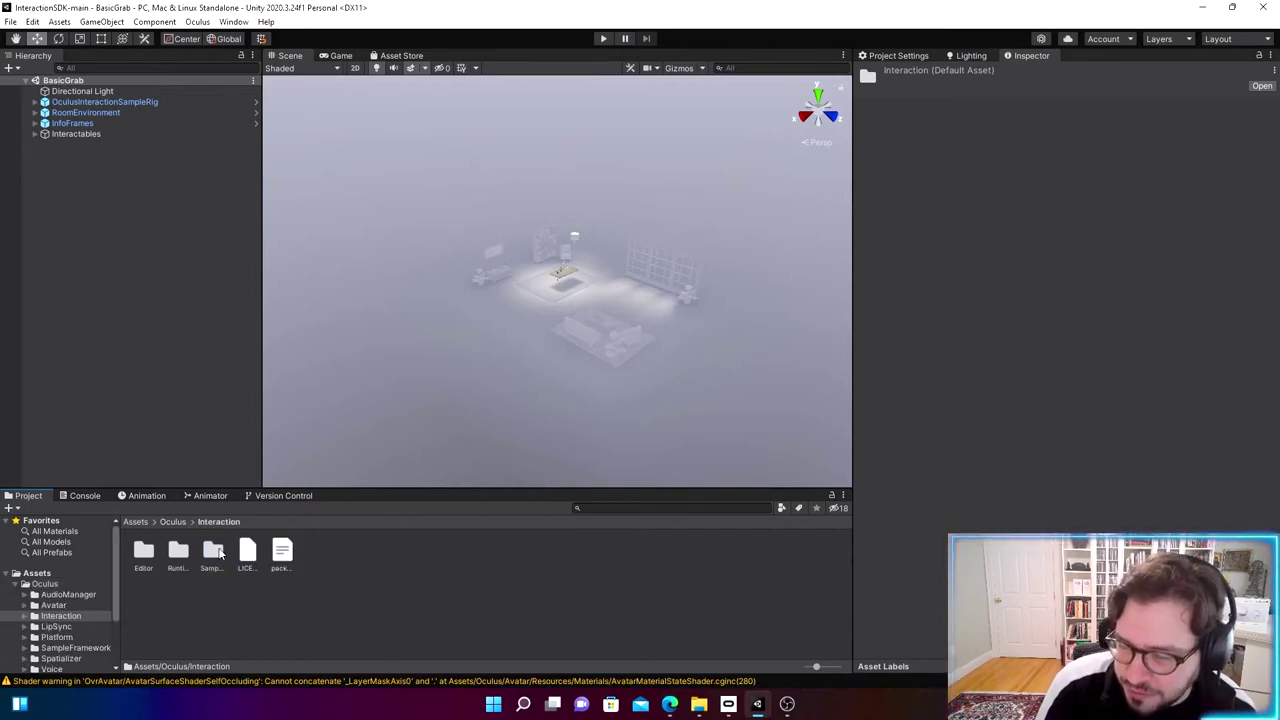
pyautogui.doubleClick(213, 553)
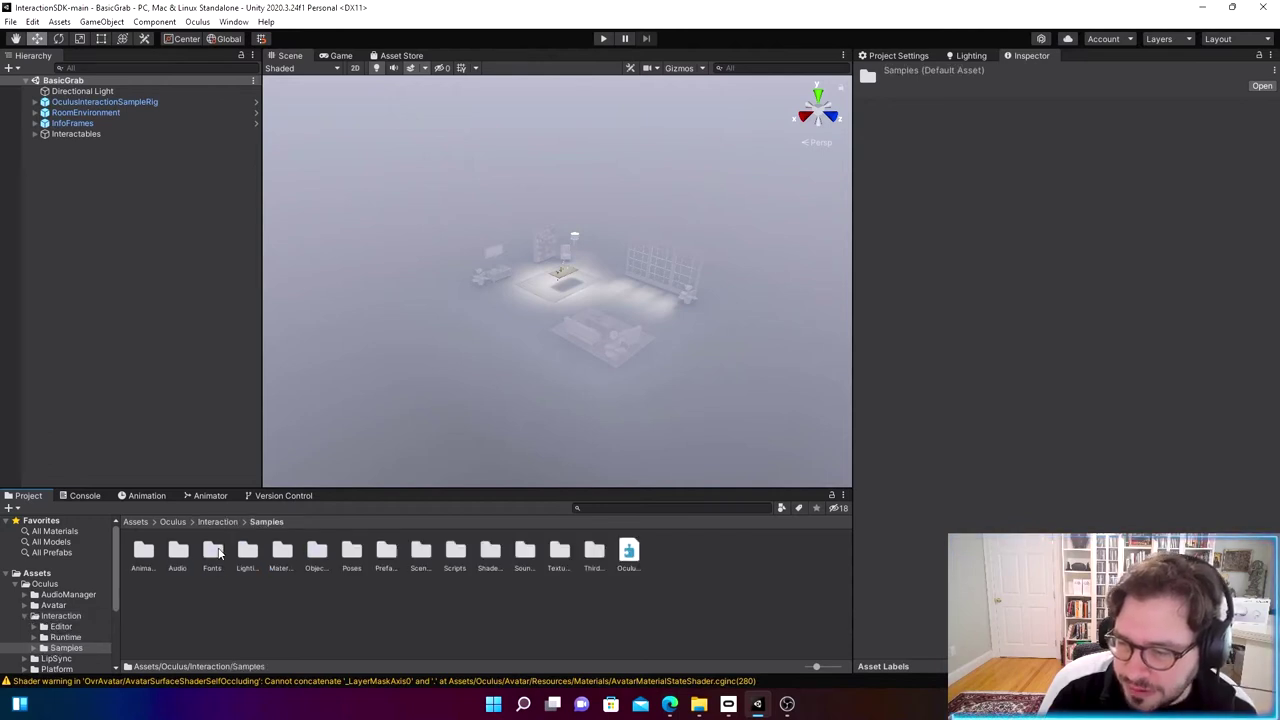
pyautogui.doubleClick(420, 552)
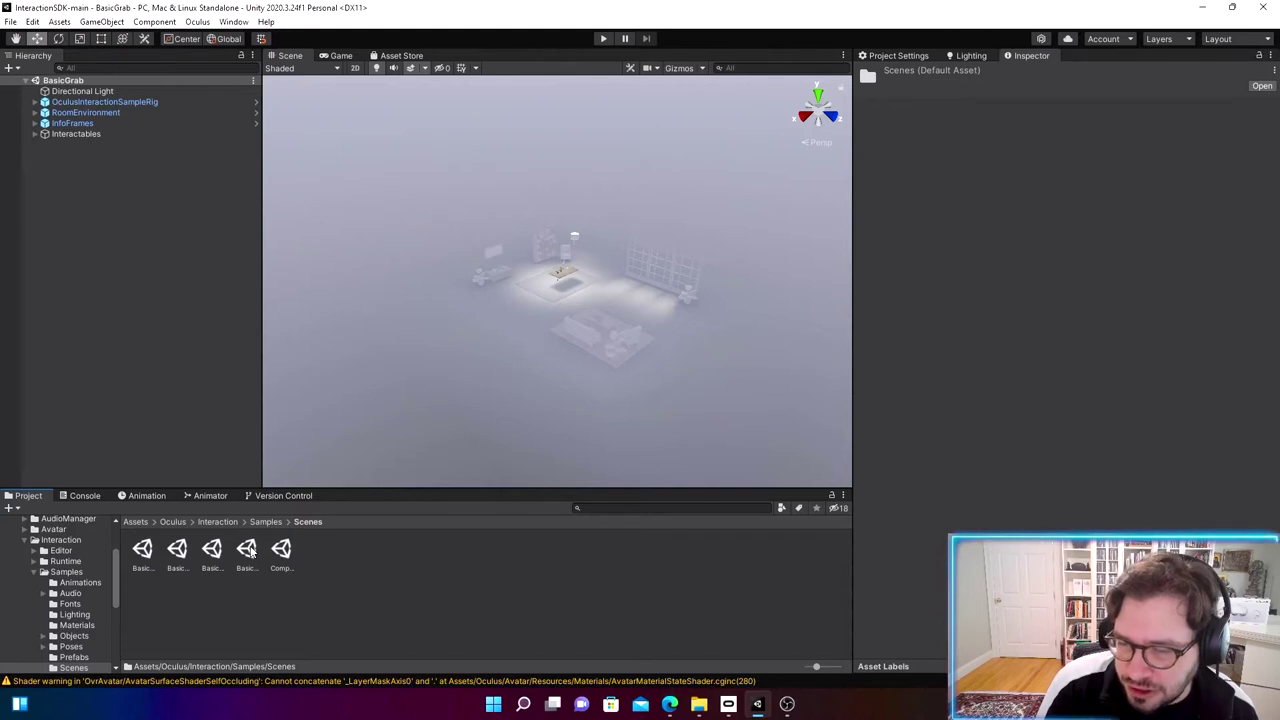
# Step: Open the BasicPoseDetection sample scene and inspect the hand poses above the table
pyautogui.doubleClick(177, 549)
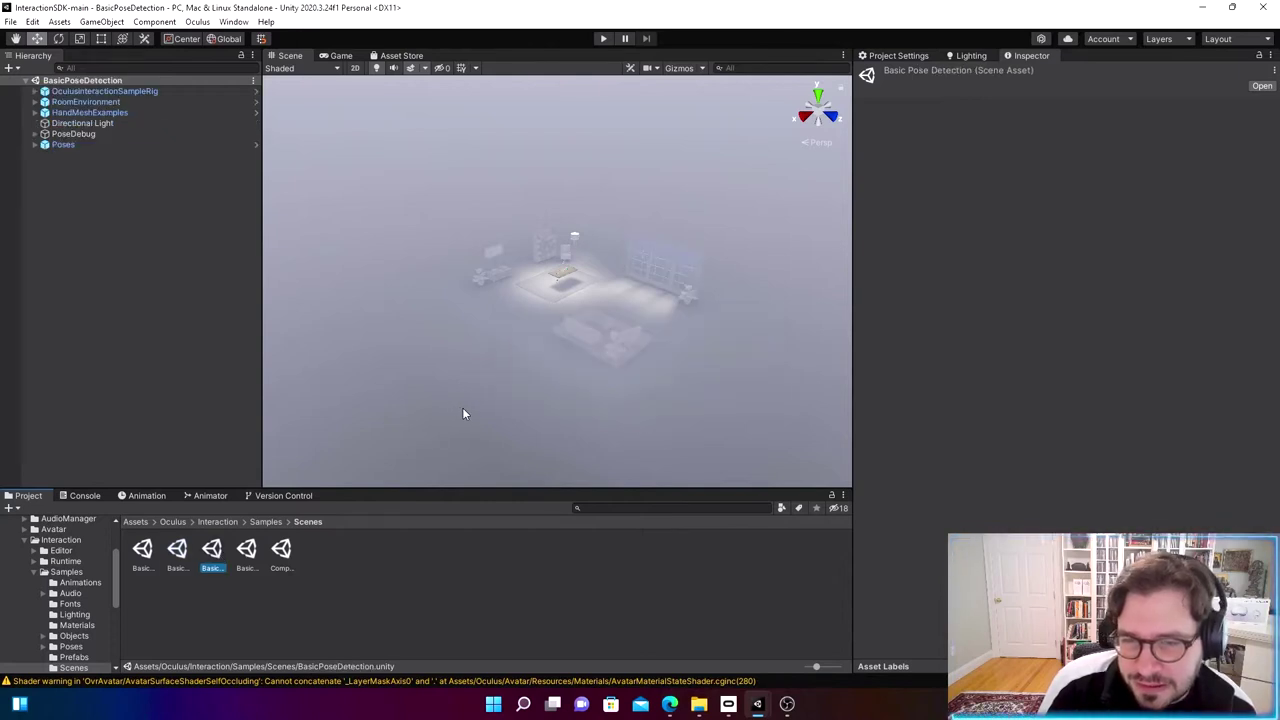
pyautogui.scroll(6, 576, 283)
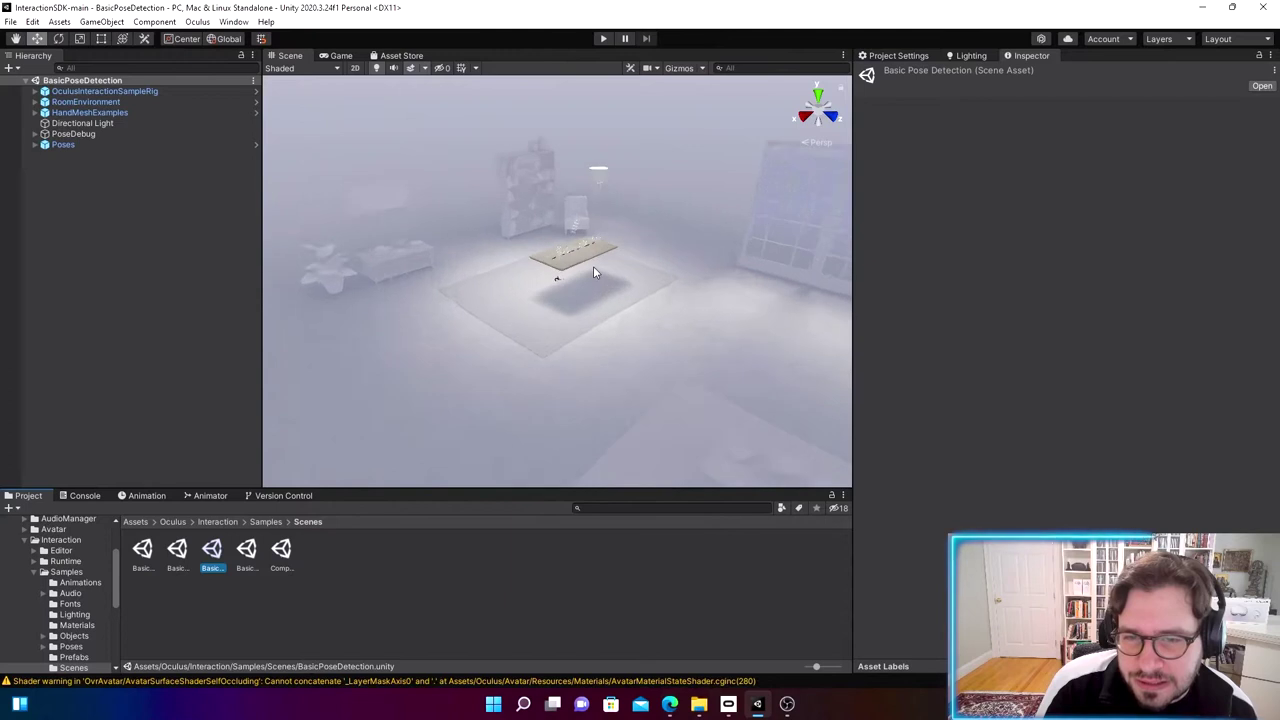
pyautogui.scroll(3, 593, 266)
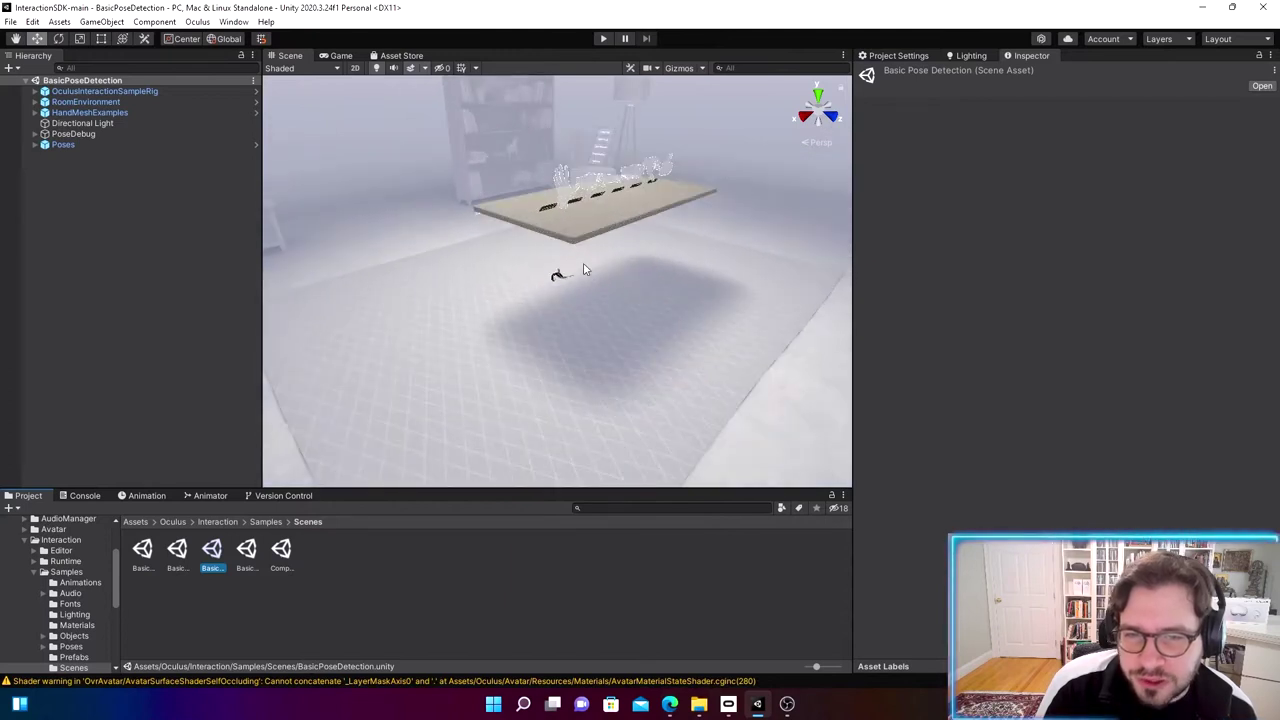
# Step: Examine the row of hand poses and their labels above the table from both sides of the BasicPoseDetection scene
pyautogui.click(15, 38)
pyautogui.keyDown('alt'); pyautogui.moveTo(540, 300); pyautogui.dragTo(491, 316); pyautogui.keyUp('alt')
pyautogui.keyDown('alt'); pyautogui.moveTo(338, 434); pyautogui.dragTo(593, 296); pyautogui.keyUp('alt')
pyautogui.scroll(2, 594, 298)
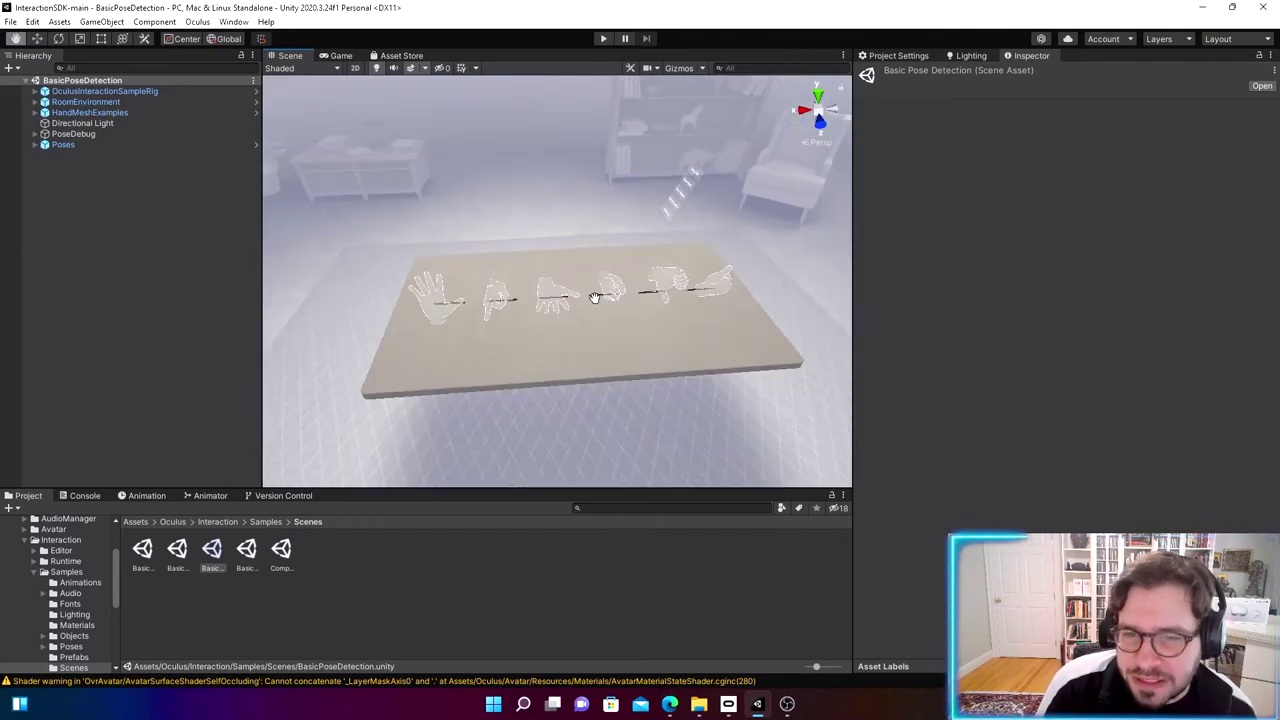
pyautogui.keyDown('alt'); pyautogui.moveTo(497, 346); pyautogui.dragTo(589, 346); pyautogui.keyUp('alt')
pyautogui.scroll(-2, 586, 343)
pyautogui.scroll(2, 549, 330)
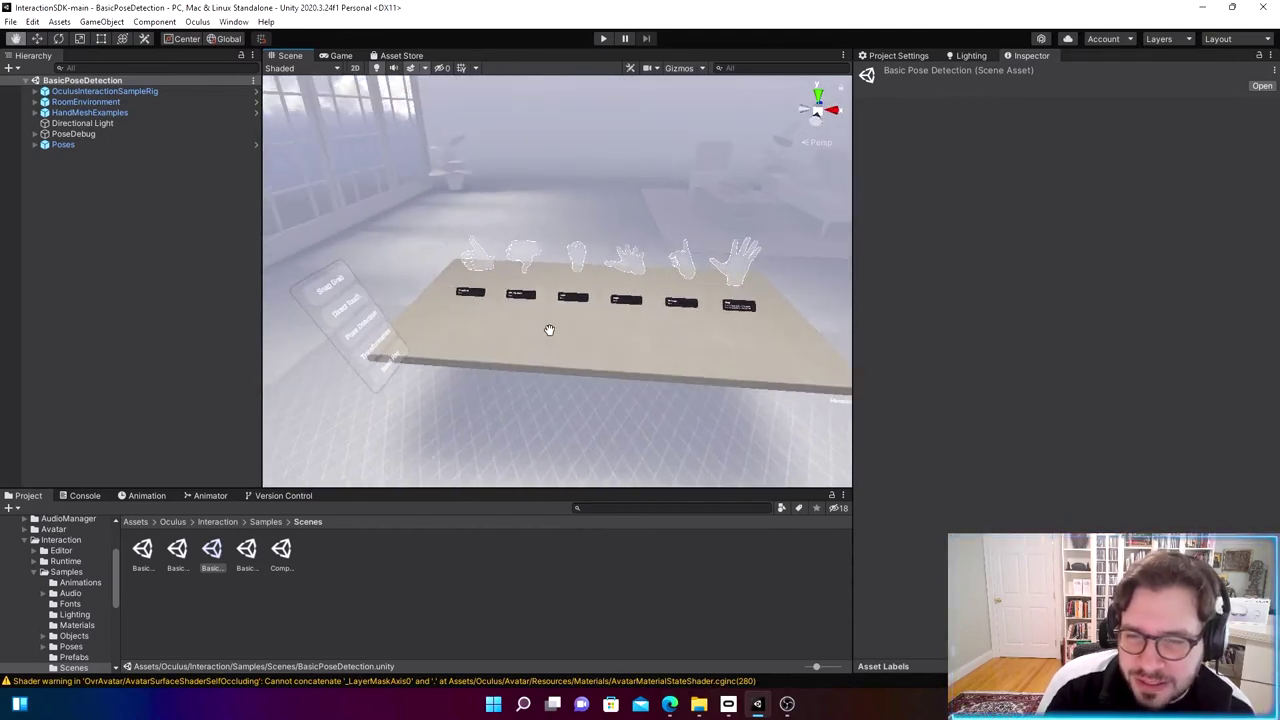
pyautogui.scroll(-4, 566, 323)
pyautogui.scroll(1, 580, 320)
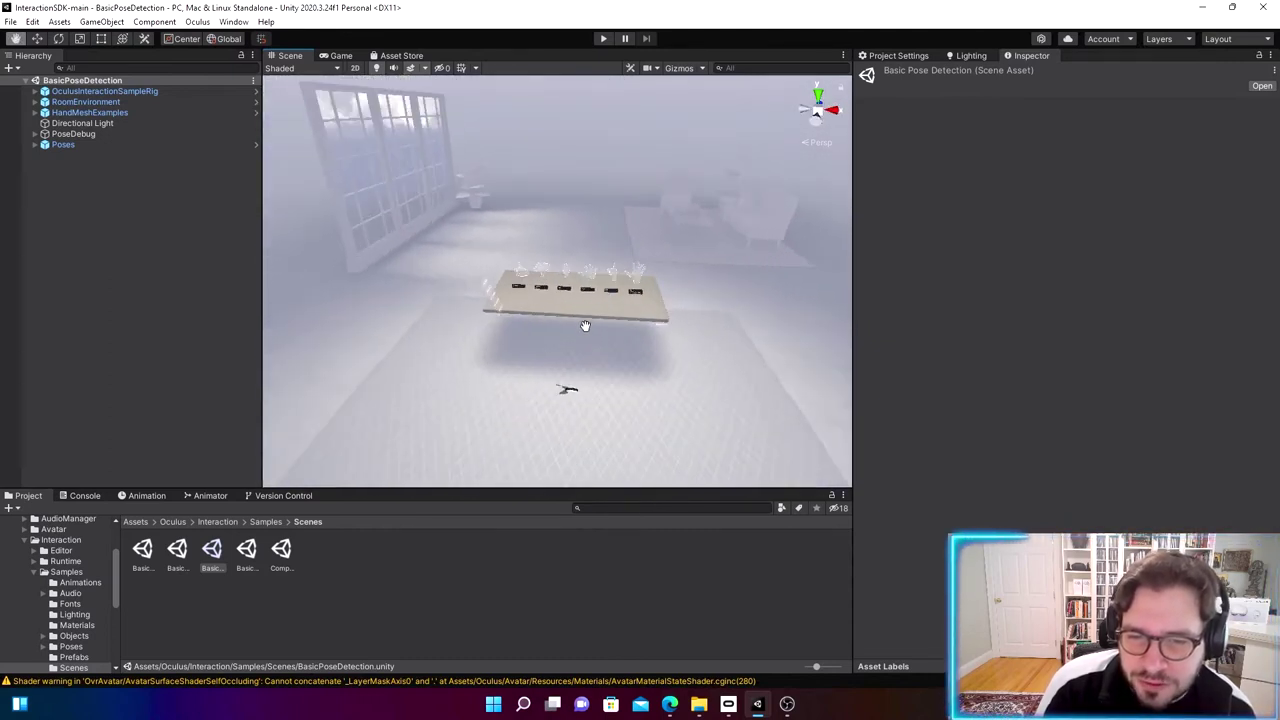
pyautogui.scroll(3, 571, 329)
pyautogui.keyDown('alt'); pyautogui.moveTo(534, 331); pyautogui.dragTo(583, 320); pyautogui.keyUp('alt')
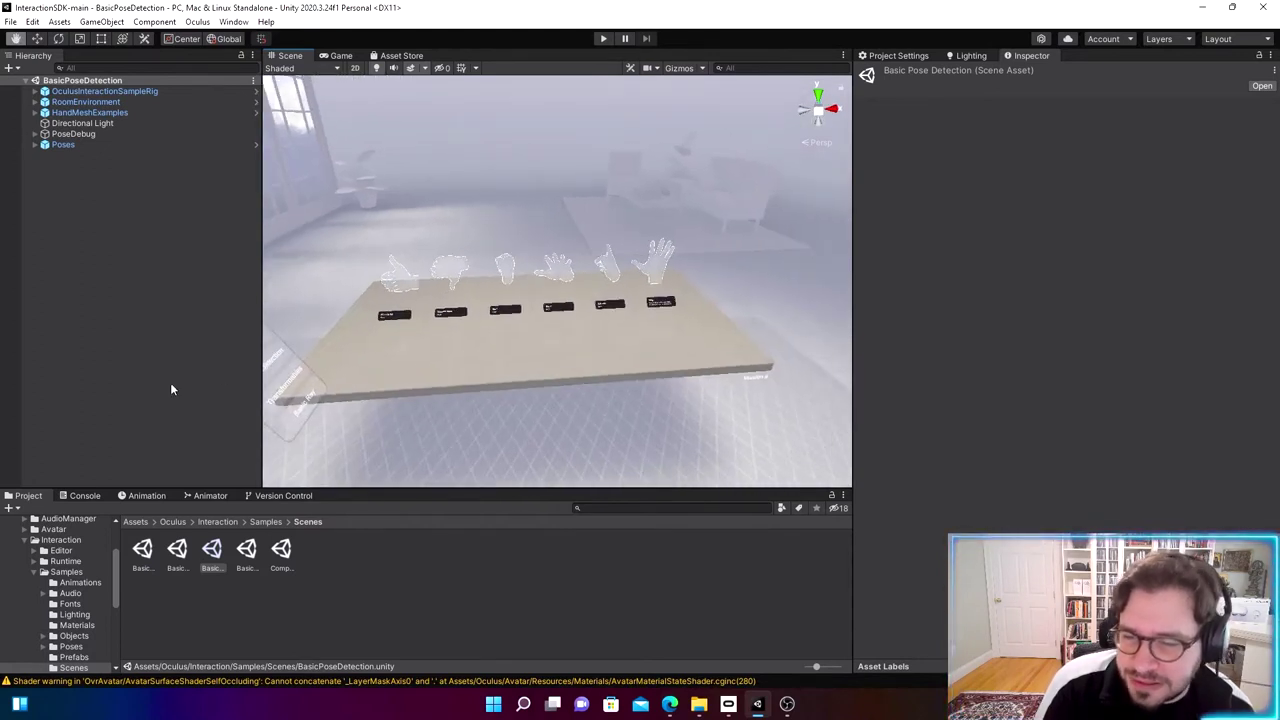
# Step: Open the BasicRay sample scene and look over its three canvases in the room
pyautogui.doubleClick(247, 550)
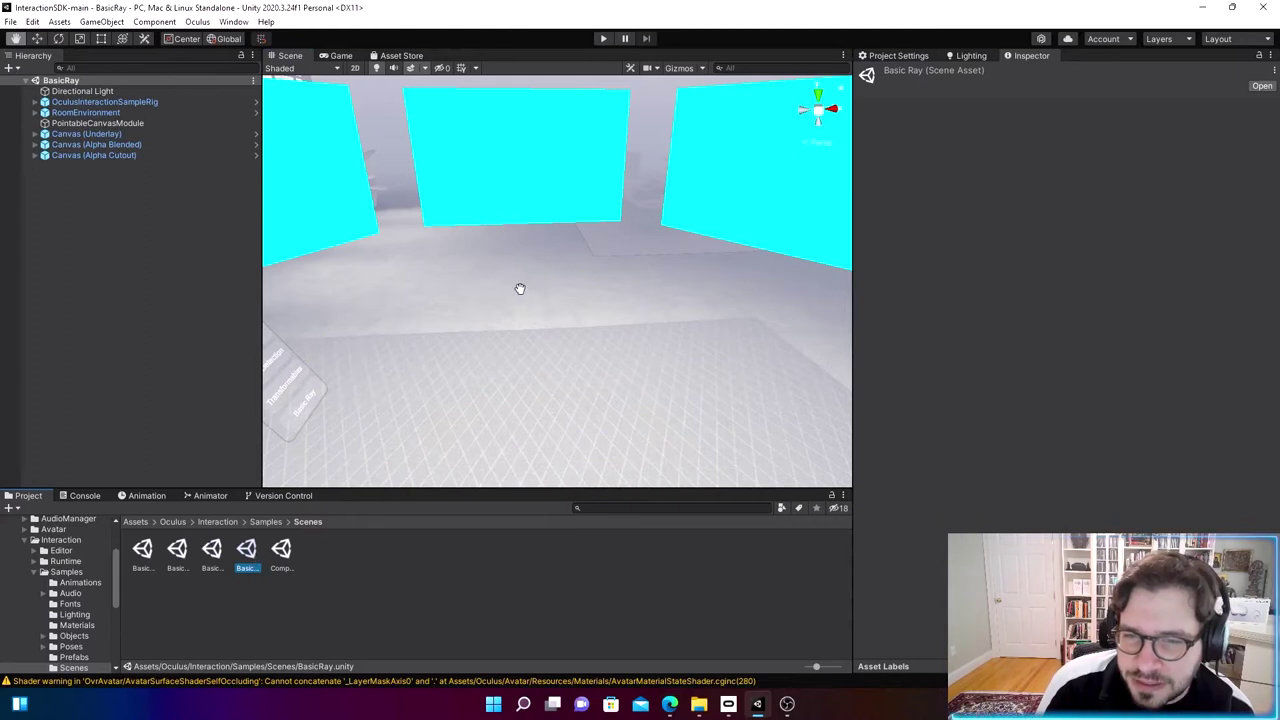
pyautogui.scroll(-5, 540, 320)
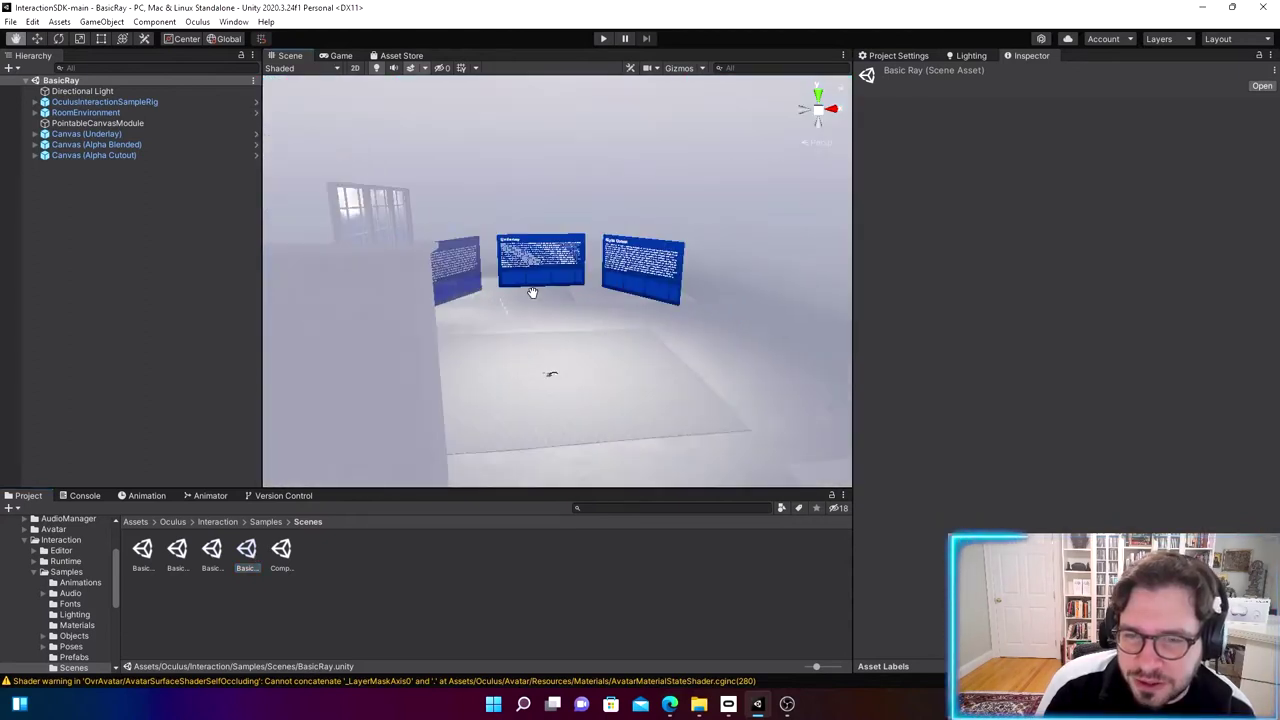
pyautogui.scroll(3, 580, 315)
pyautogui.scroll(-1, 623, 346)
# Step: Open the ComplexGrab sample scene to view the objects on its table, and reopen the BasicGrab scene for comparison
pyautogui.click(282, 550)
pyautogui.doubleClick(282, 550)
pyautogui.scroll(4, 603, 380)
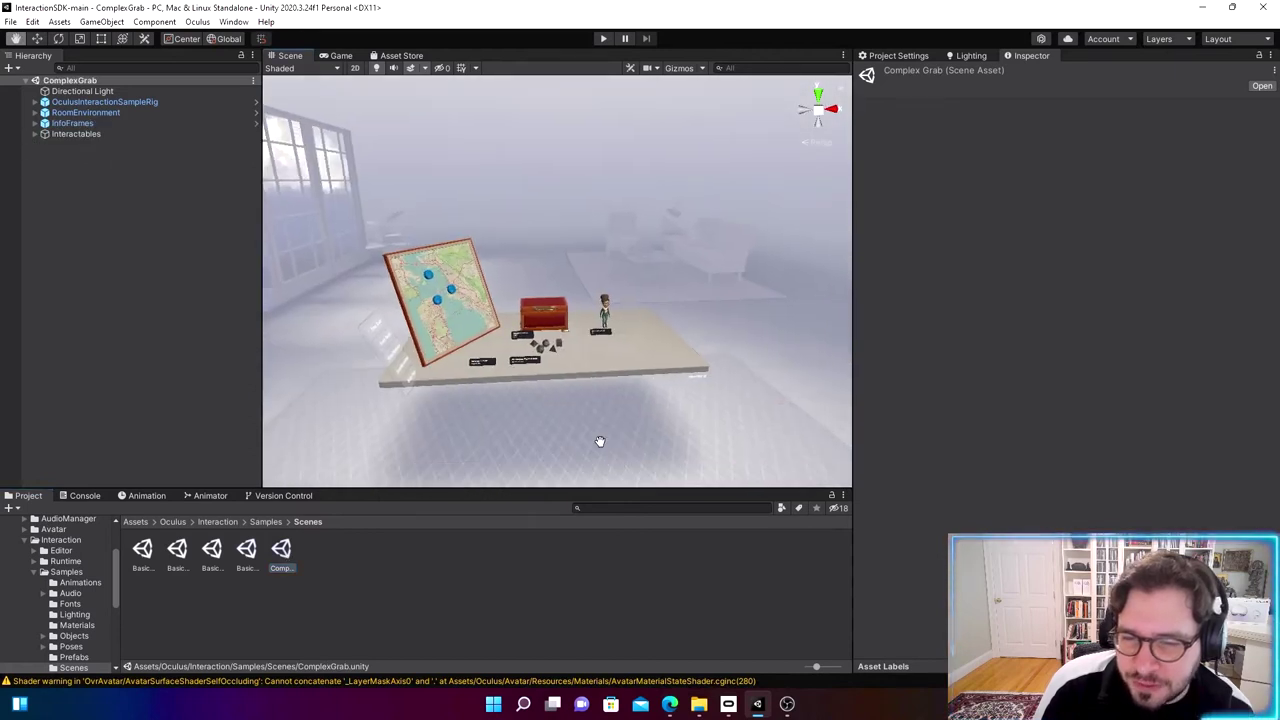
pyautogui.scroll(-3, 581, 372)
pyautogui.scroll(3, 581, 372)
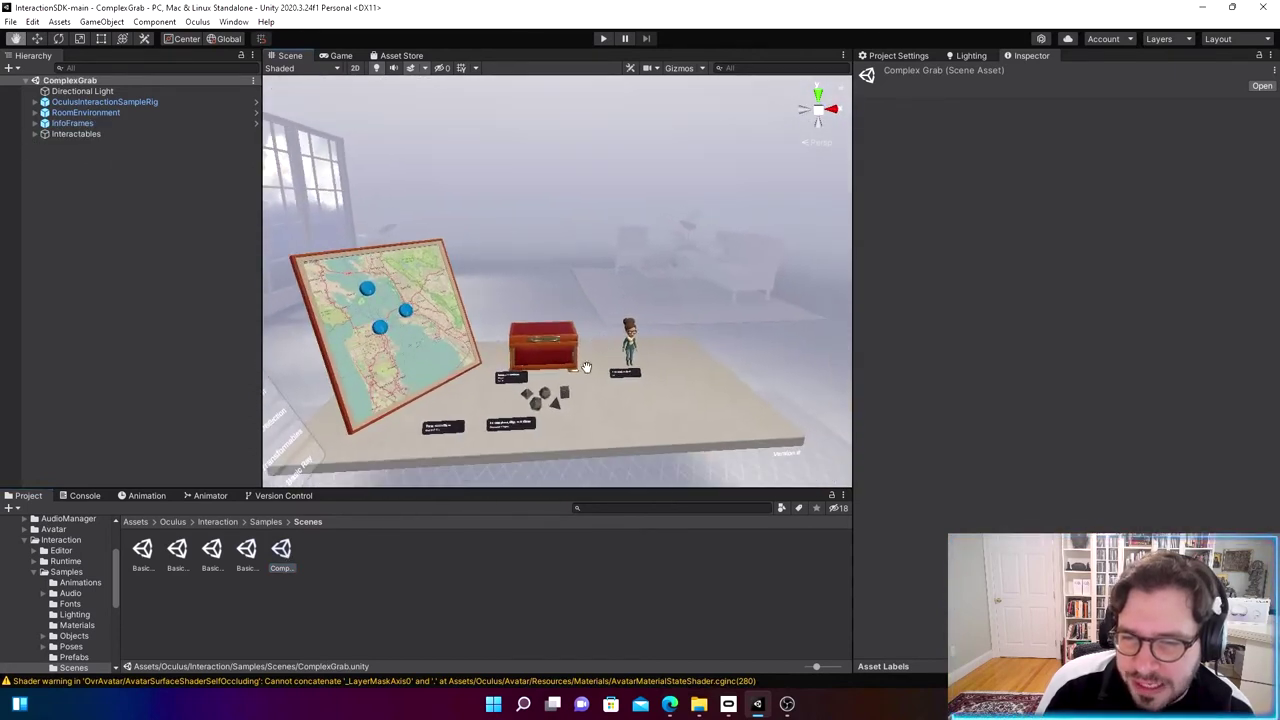
pyautogui.doubleClick(143, 550)
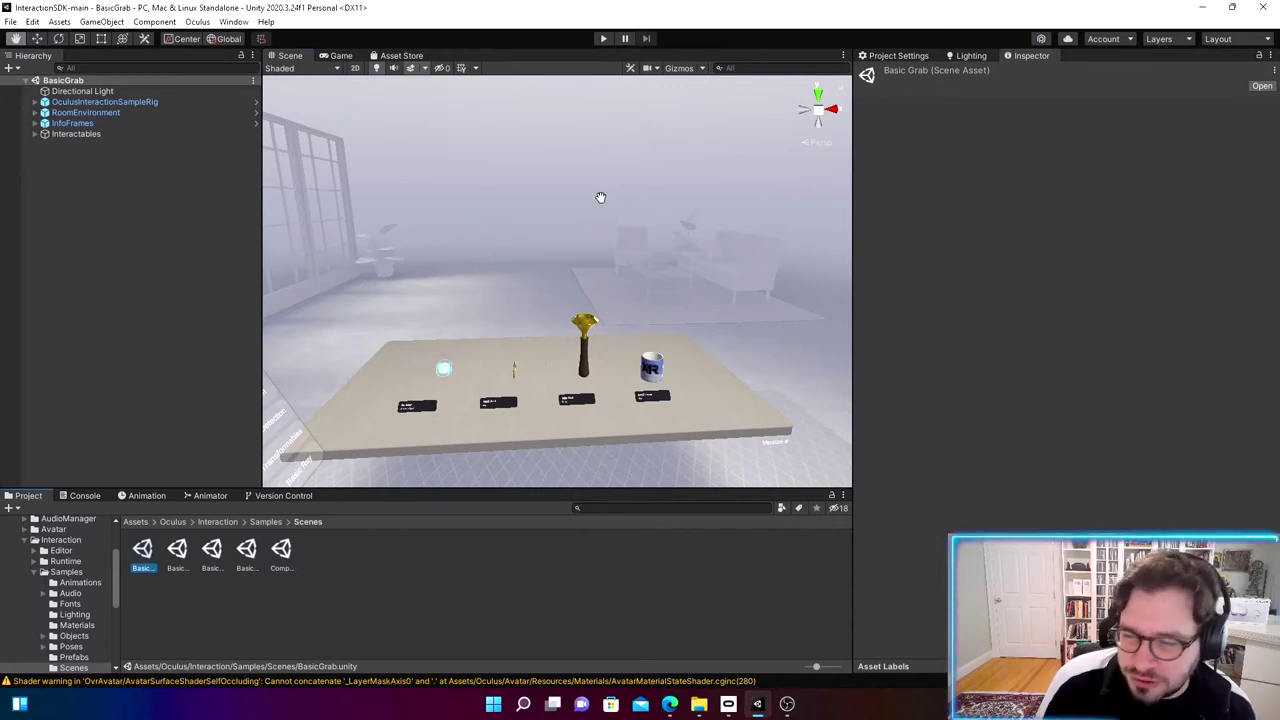
pyautogui.scroll(-3, 590, 311)
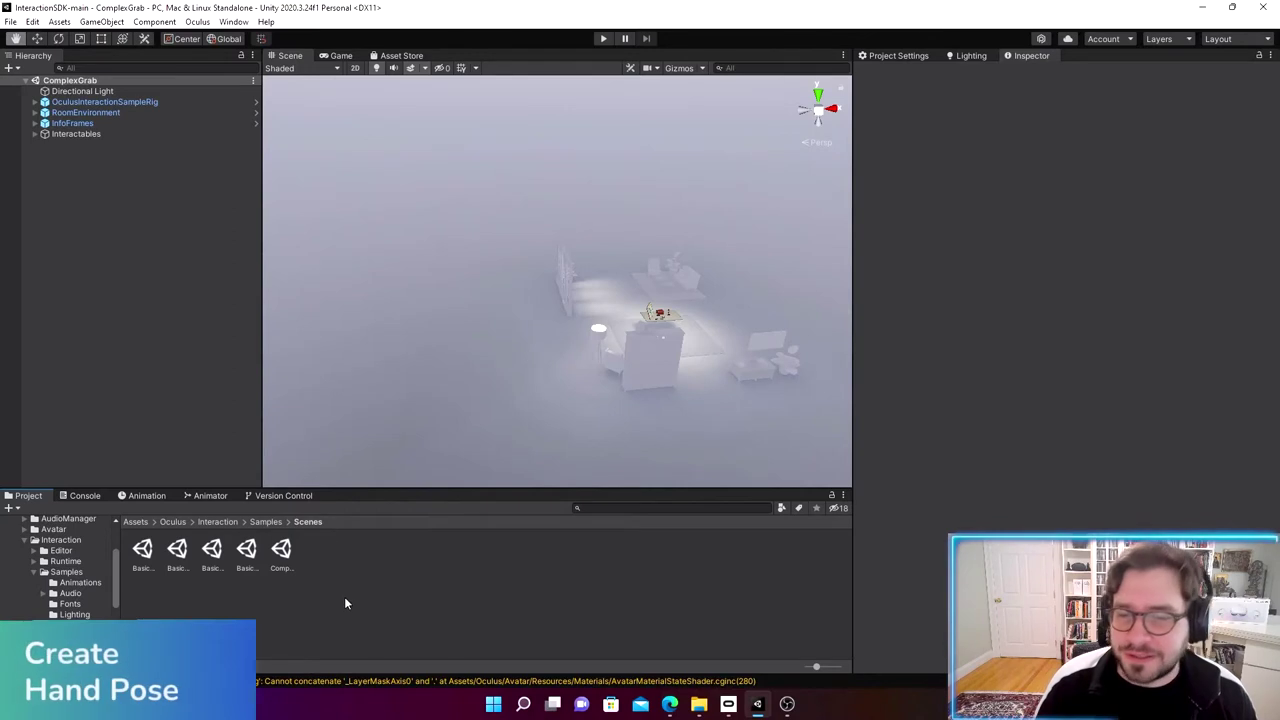
# Step: Create a new scene named JediHandTricks in the Samples/Scenes folder
pyautogui.rightClick(314, 557)
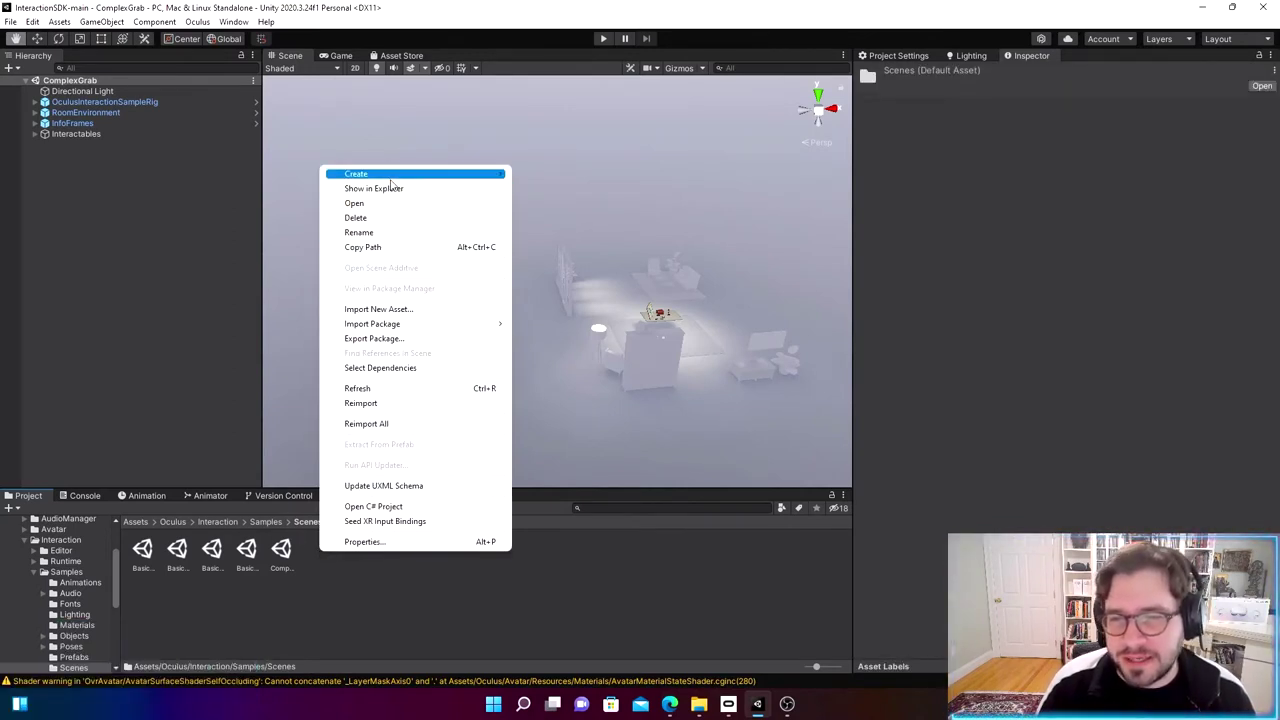
pyautogui.moveTo(440, 176)
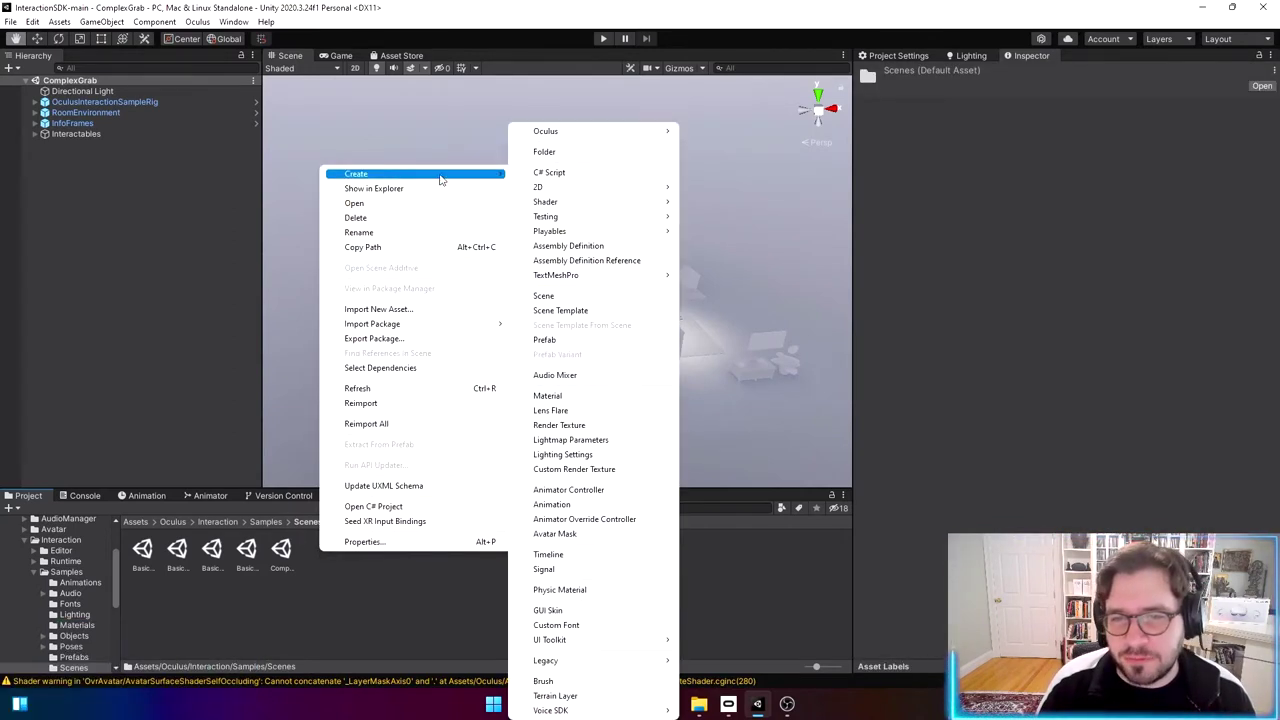
pyautogui.click(563, 297)
pyautogui.press('BackSpace')
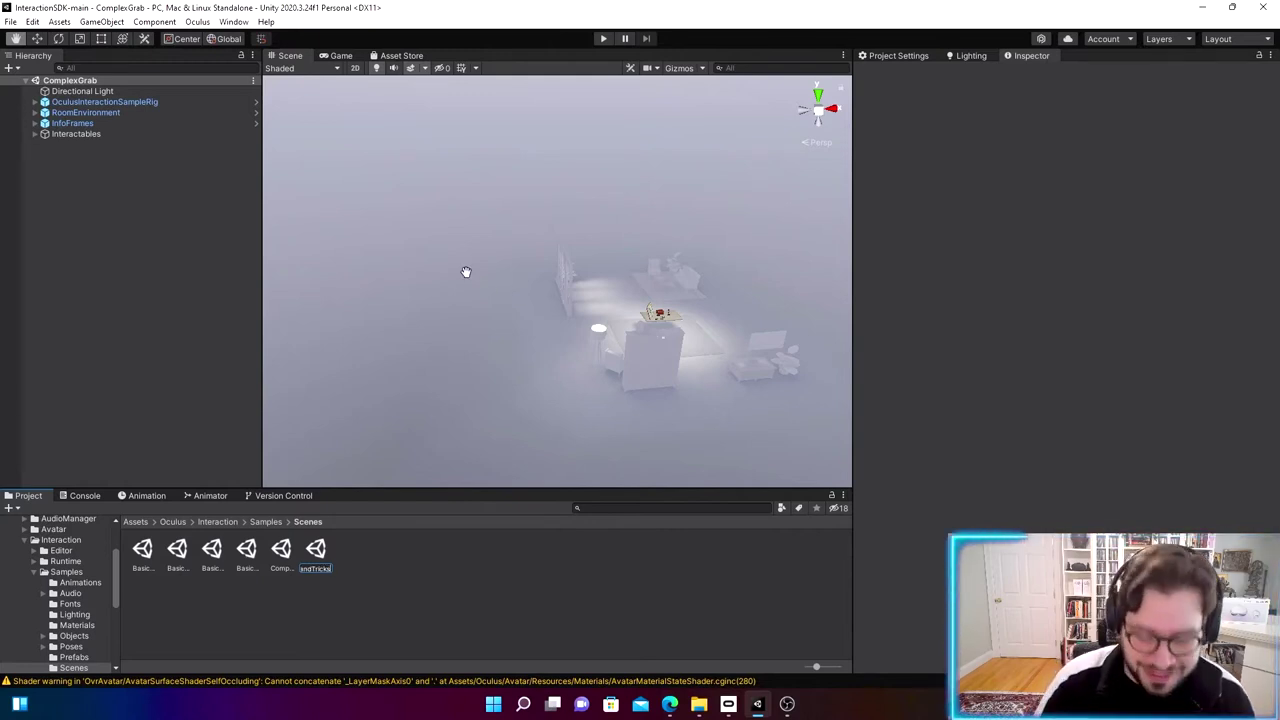
pyautogui.write('JediHandTricks')
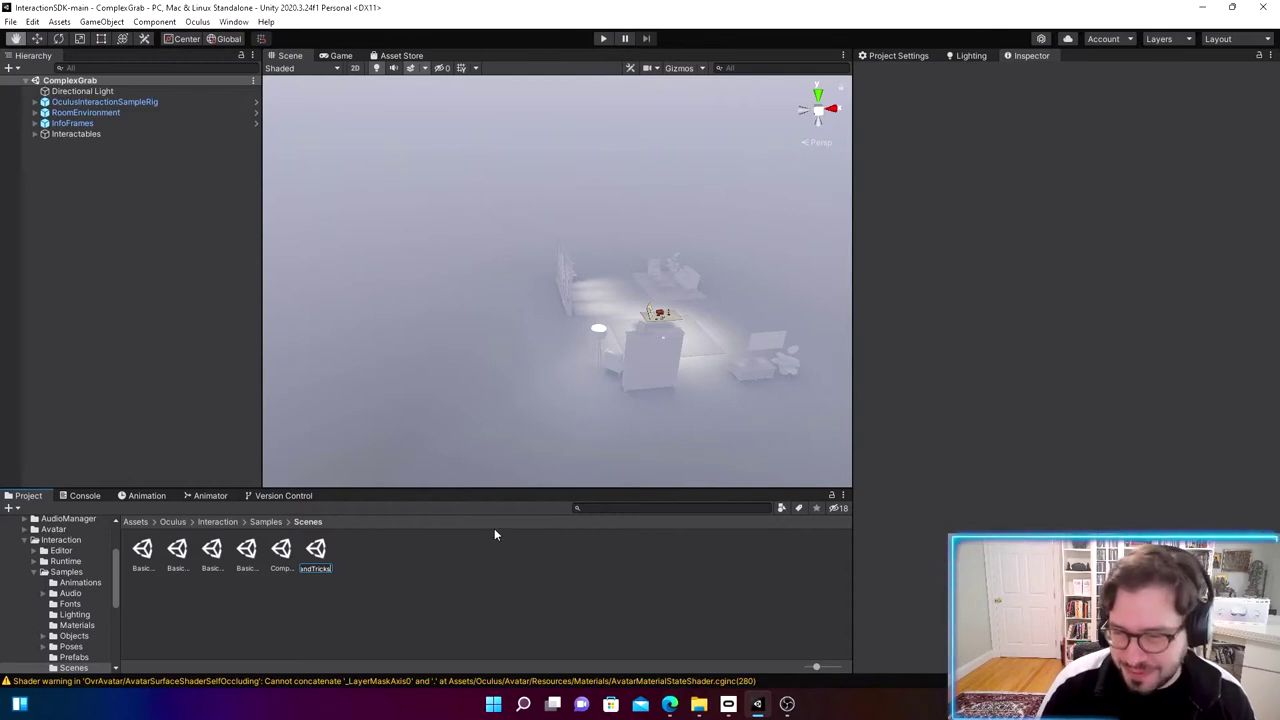
pyautogui.press('Return')
pyautogui.click(334, 580)
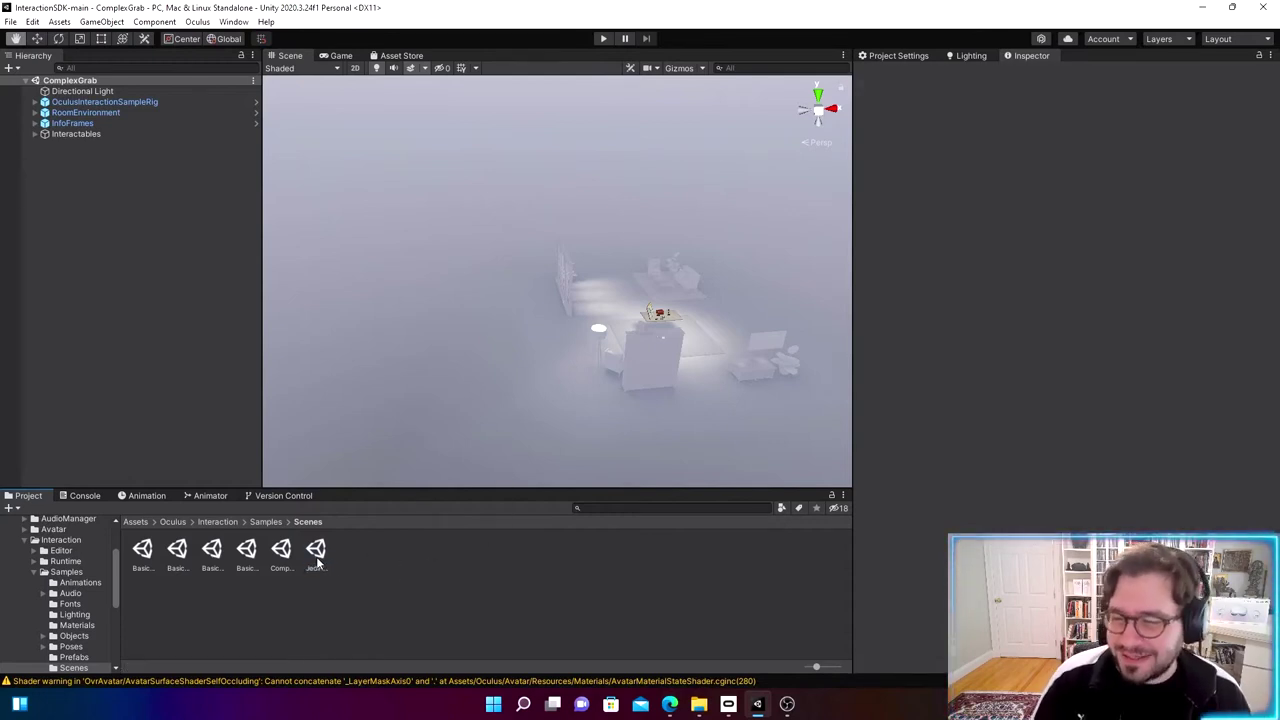
# Step: Open the JediHandTricks scene and add the OculusInteractionSampleRig prefab to its hierarchy, found by searching the assets for "oculusinter"
pyautogui.doubleClick(316, 556)
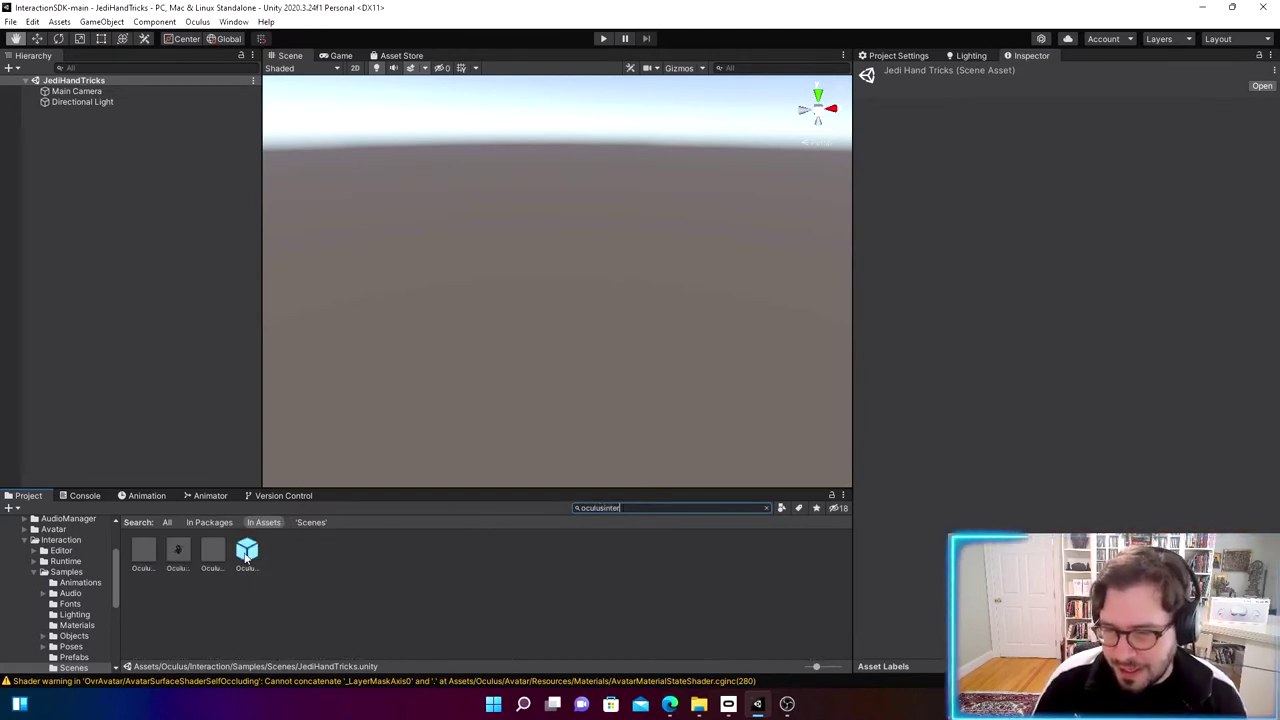
pyautogui.click(172, 560)
pyautogui.moveTo(172, 560); pyautogui.dragTo(64, 117)
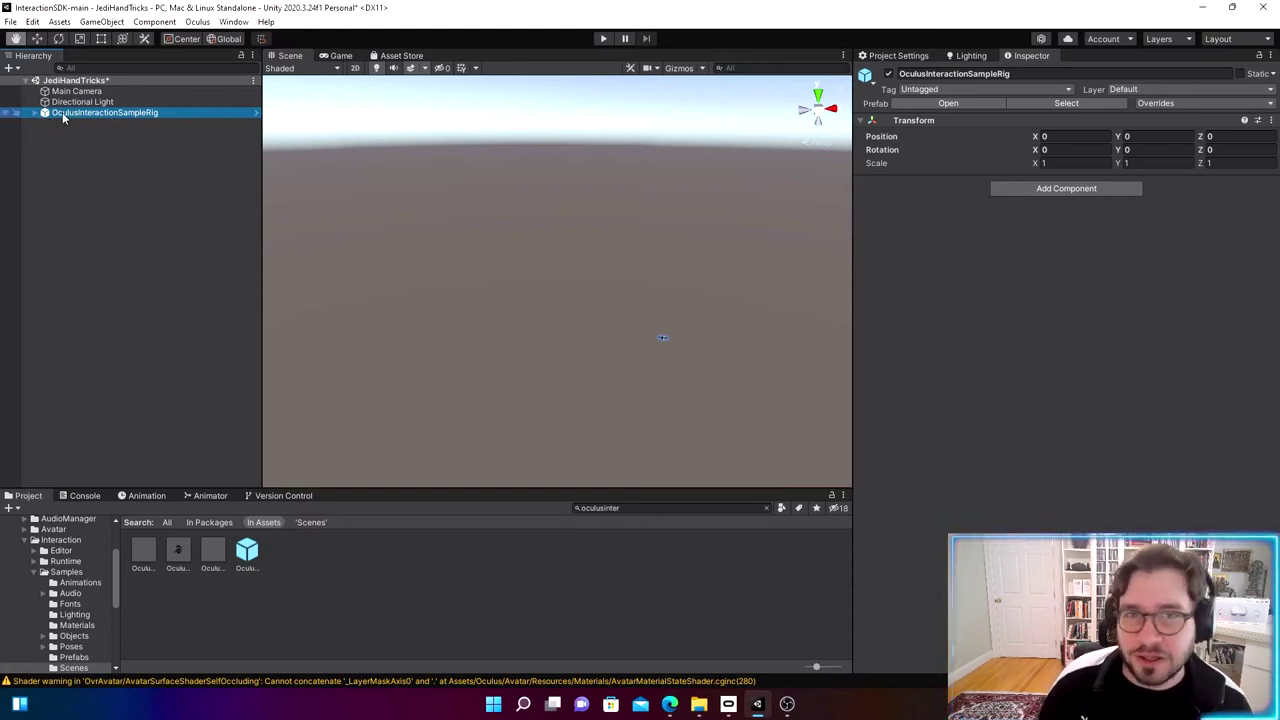
# Step: Expand OculusInteractionSampleRig down to TrackingSpace and inspect the OVRCameraRig and CenterEyeAnchor components
pyautogui.click(35, 113)
pyautogui.click(47, 123)
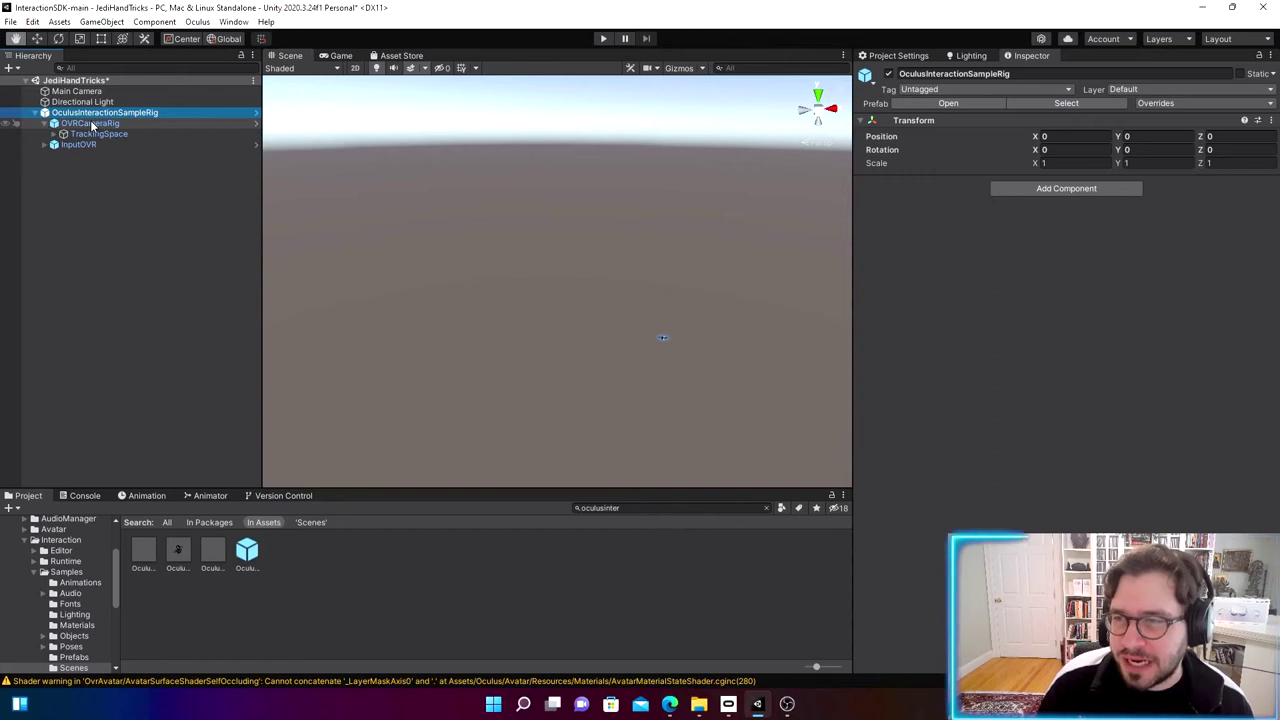
pyautogui.click(96, 124)
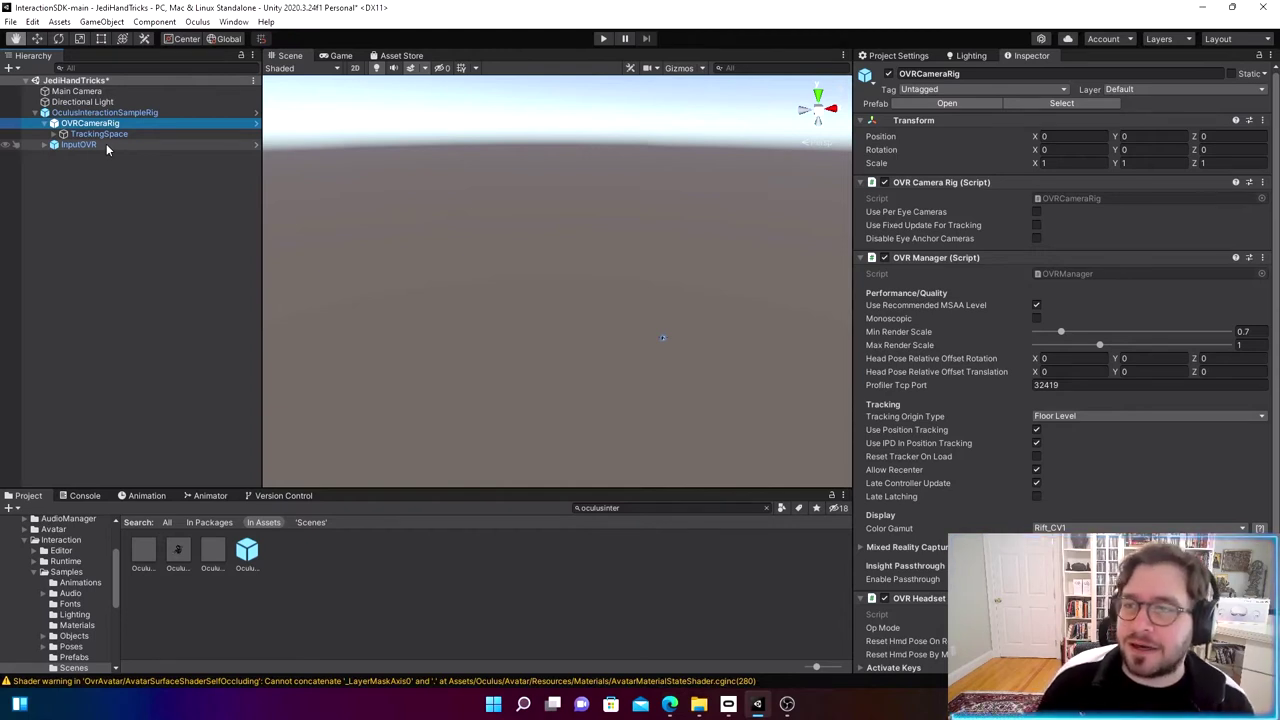
pyautogui.click(54, 134)
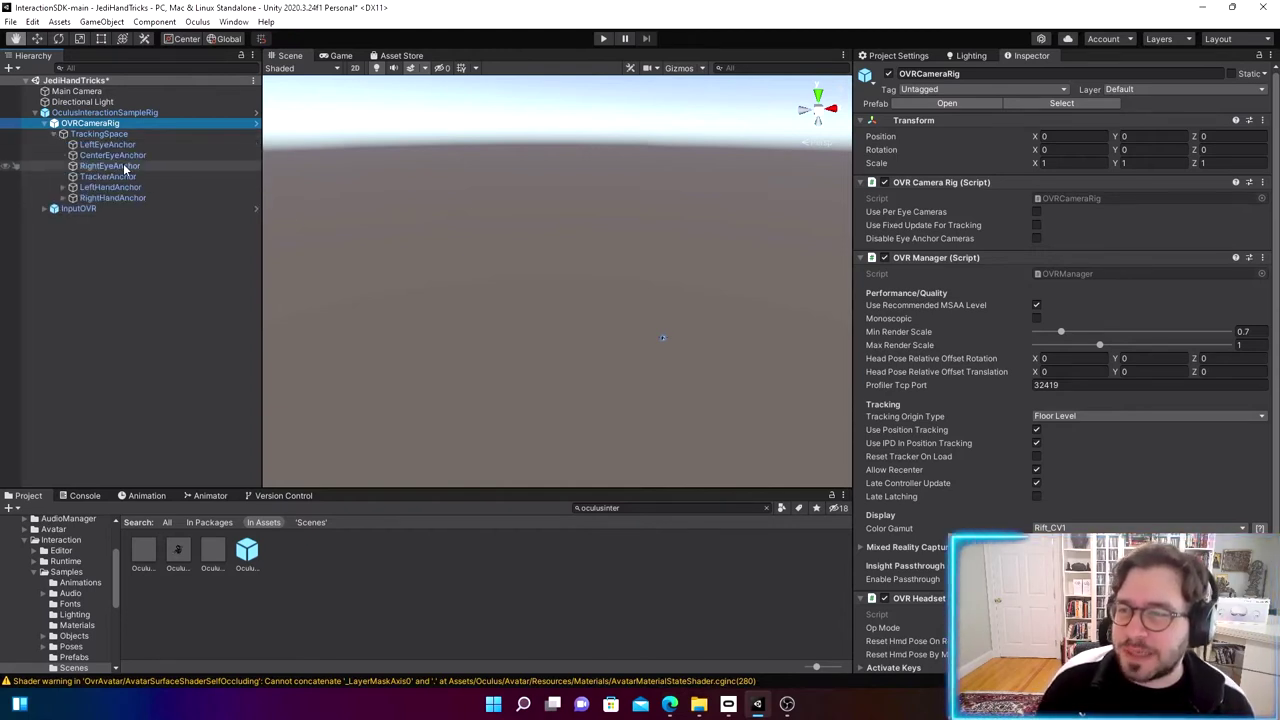
pyautogui.click(118, 156)
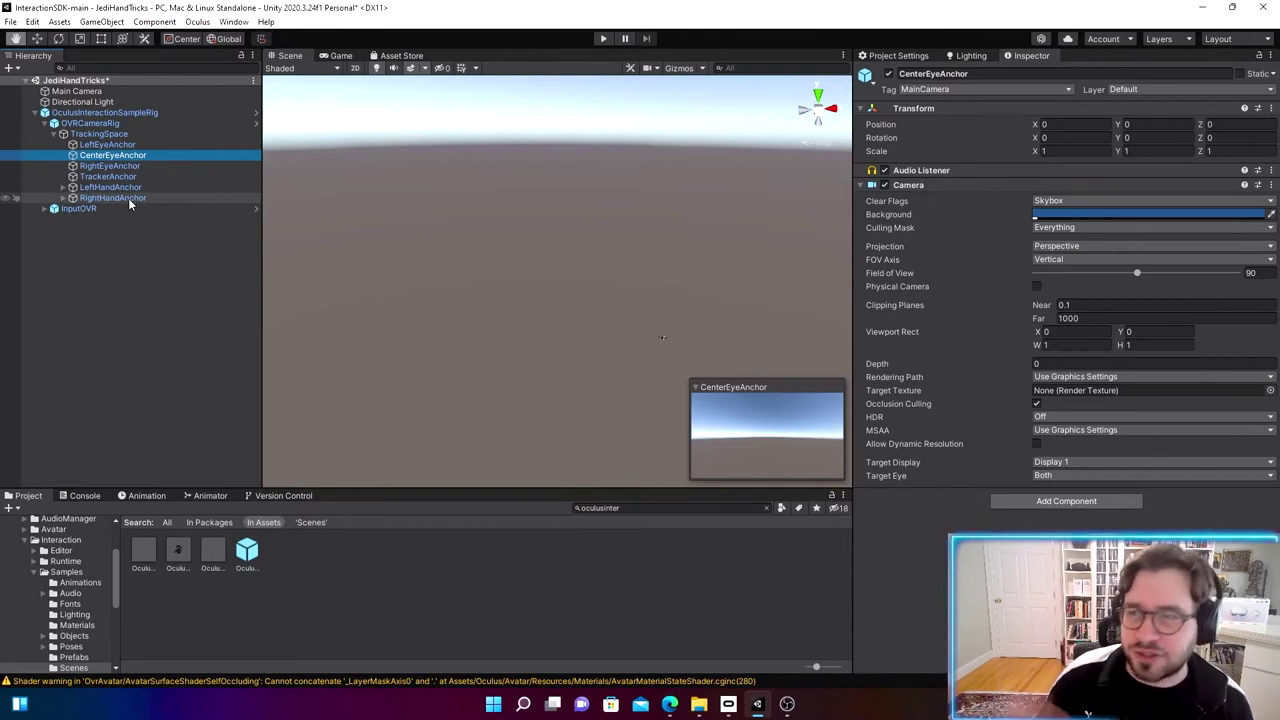
# Step: Examine the Hands hierarchy under InputOVR, including the left hand's wrist bones and markers, and collapse InputOVR
pyautogui.click(54, 209)
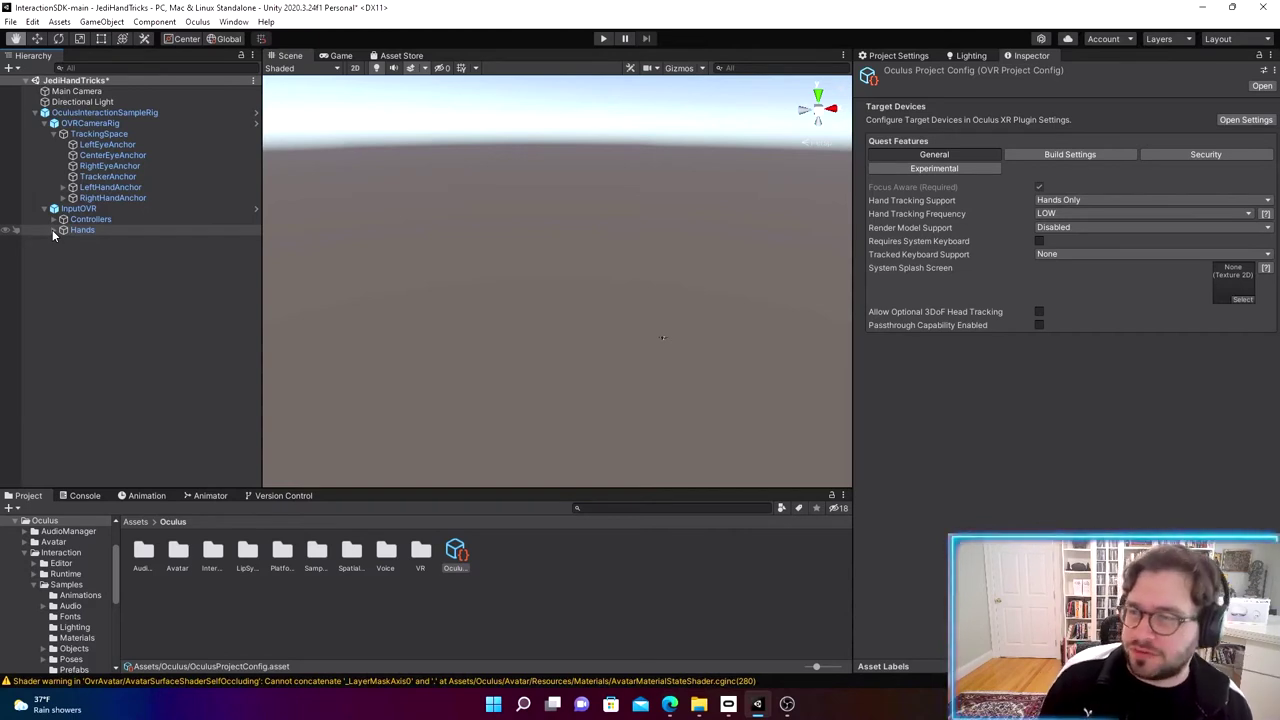
pyautogui.keyDown('alt'); pyautogui.click(53, 230); pyautogui.keyUp('alt')
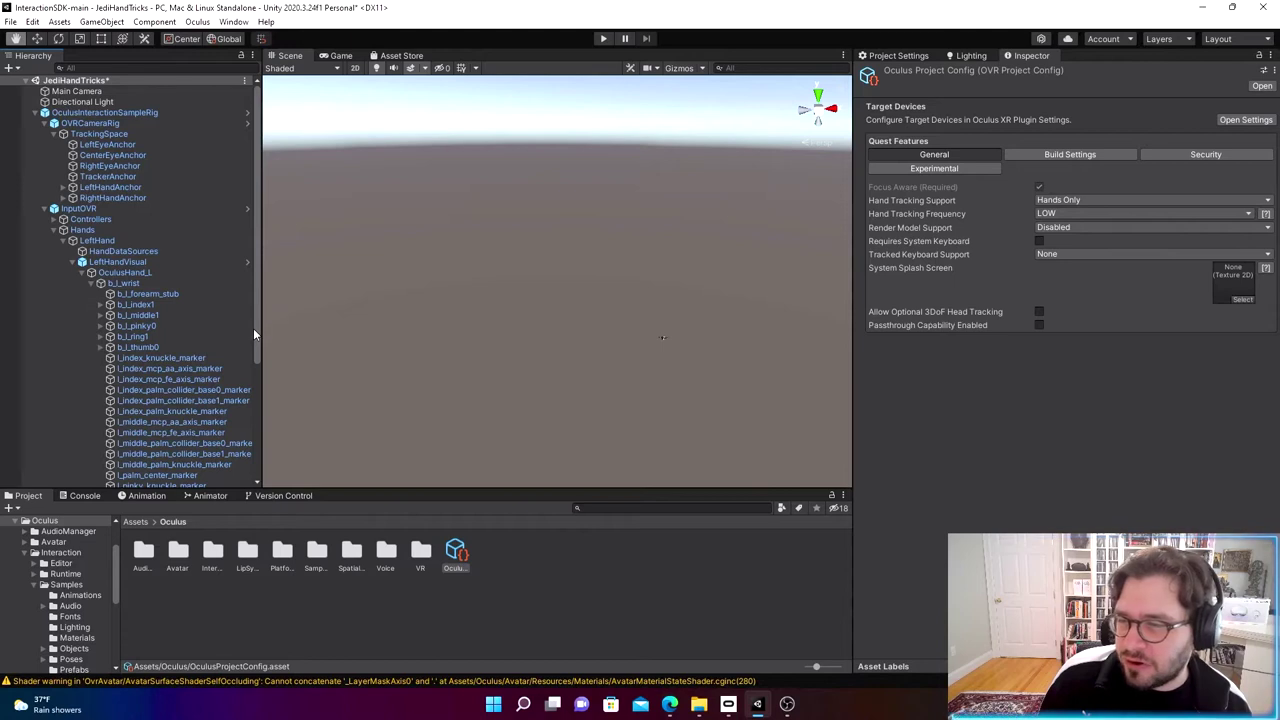
pyautogui.click(160, 377)
pyautogui.click(177, 398)
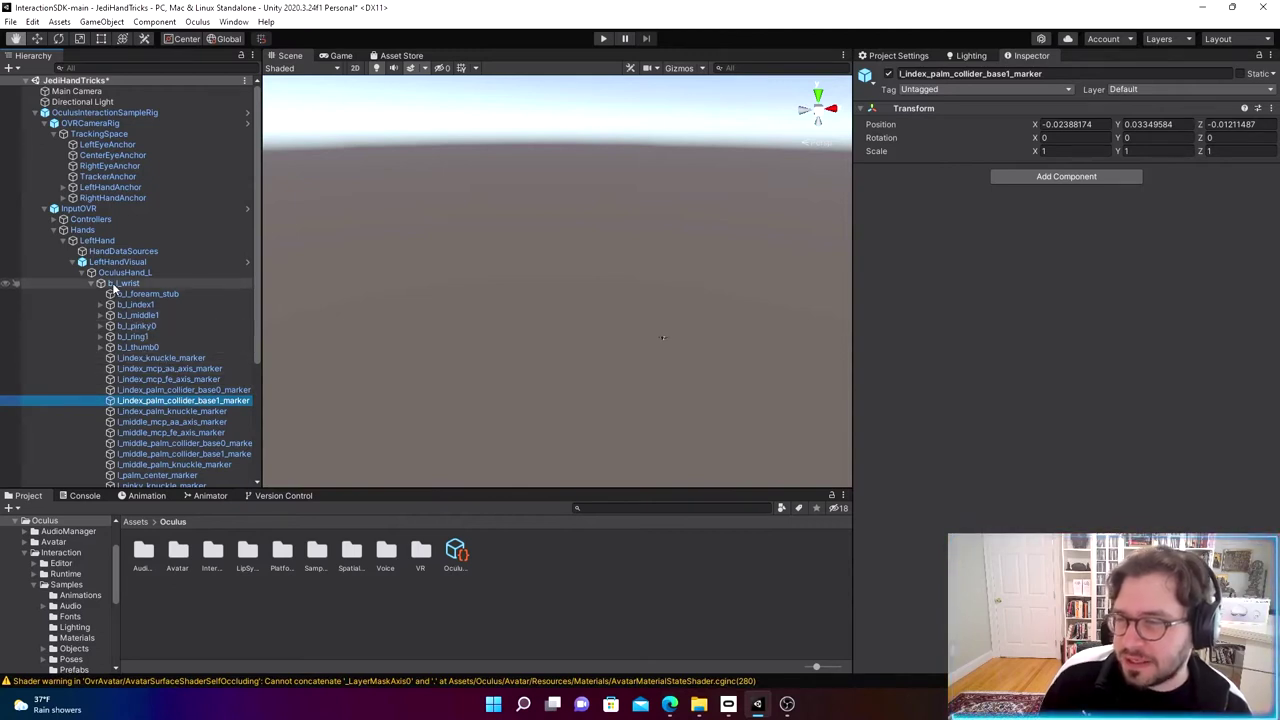
pyautogui.click(80, 273)
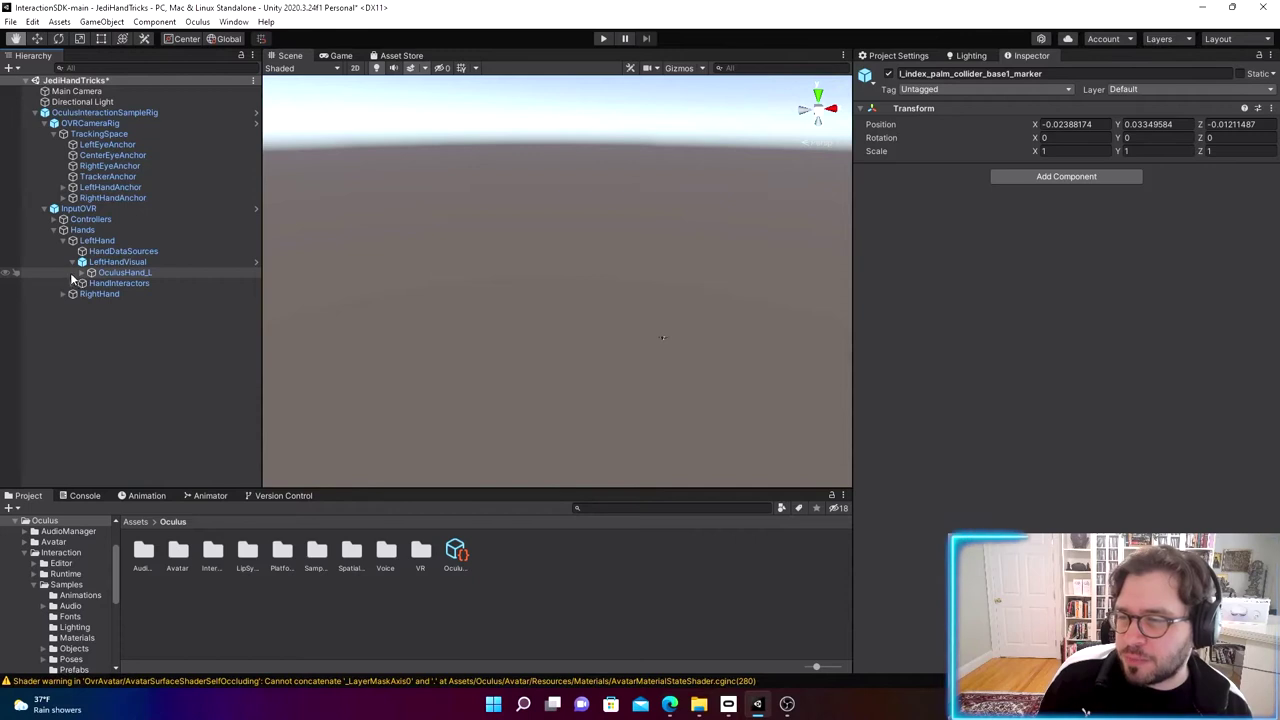
pyautogui.click(80, 273)
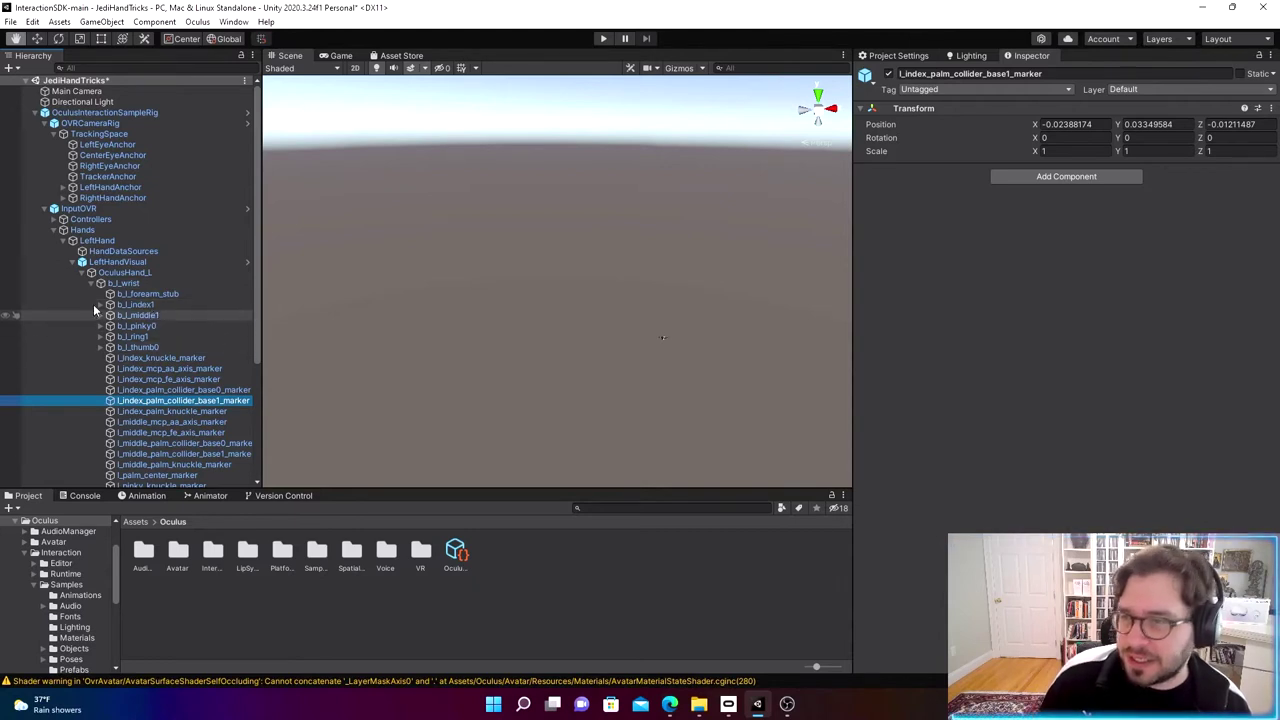
pyautogui.click(75, 262)
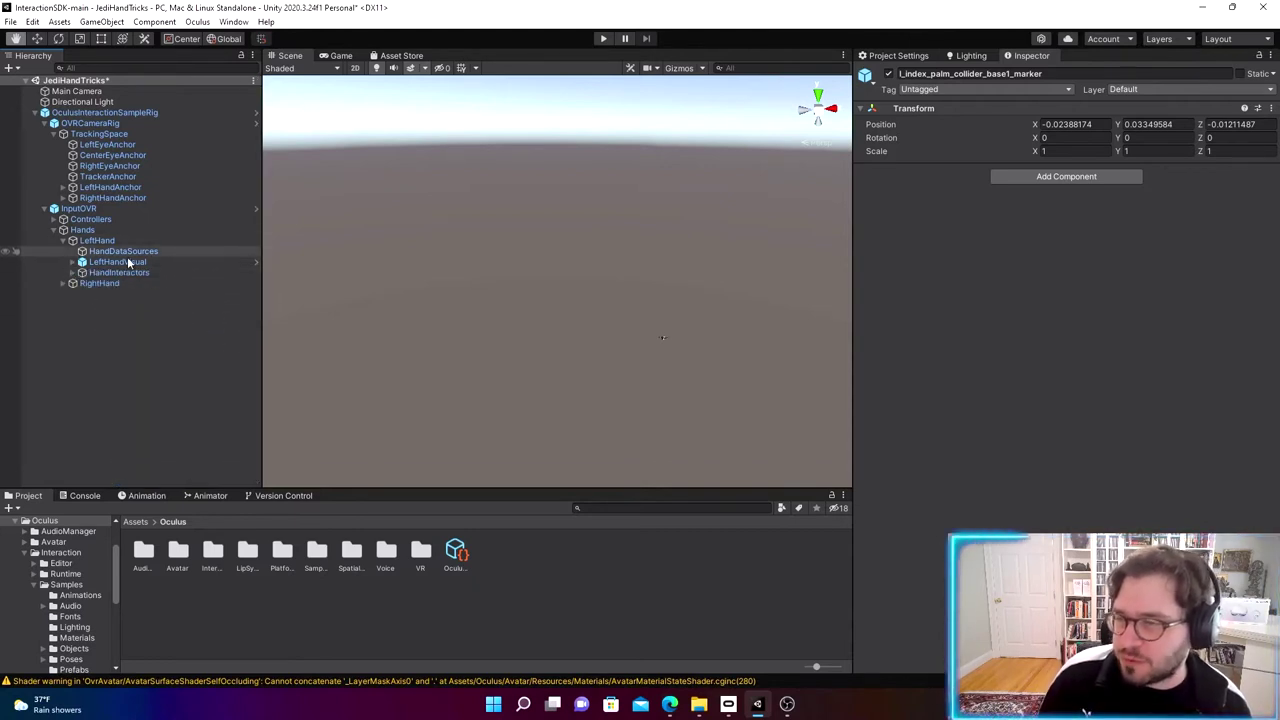
pyautogui.click(46, 209)
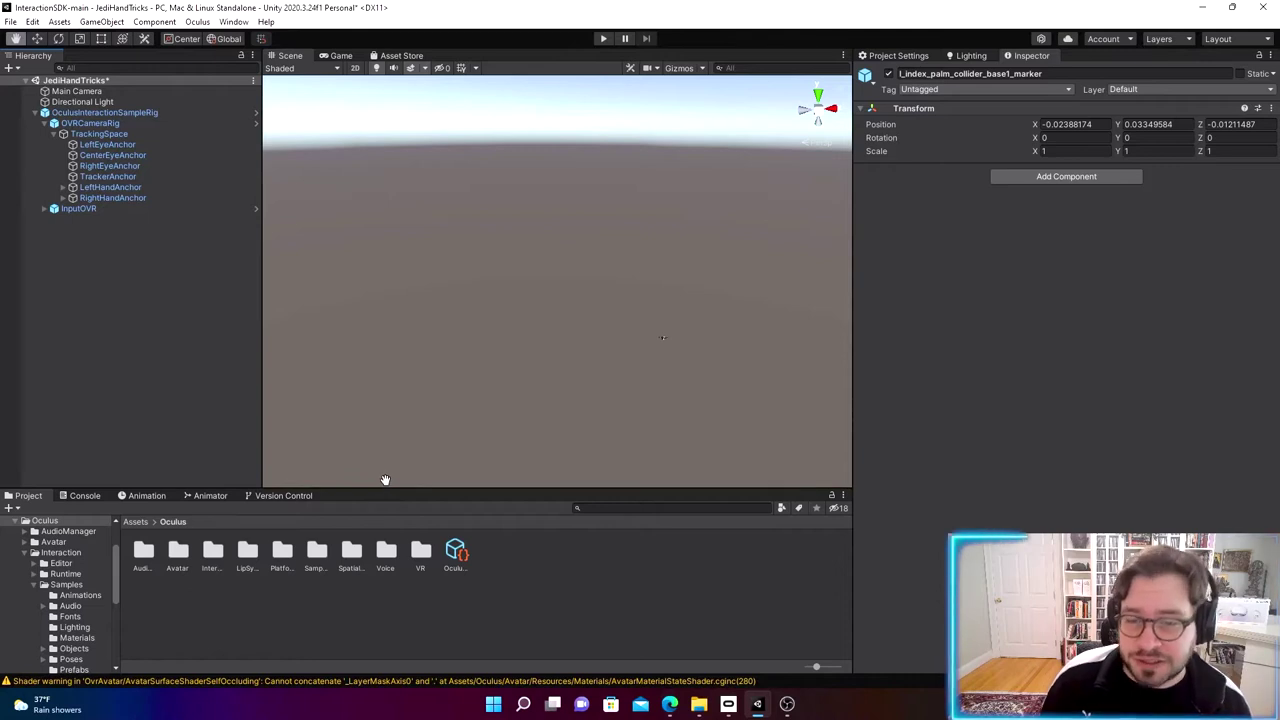
# Step: Find the OculusProjectConfig asset by searching for "config" and set its Hand Tracking Support to Controllers And Hands
pyautogui.click(620, 508)
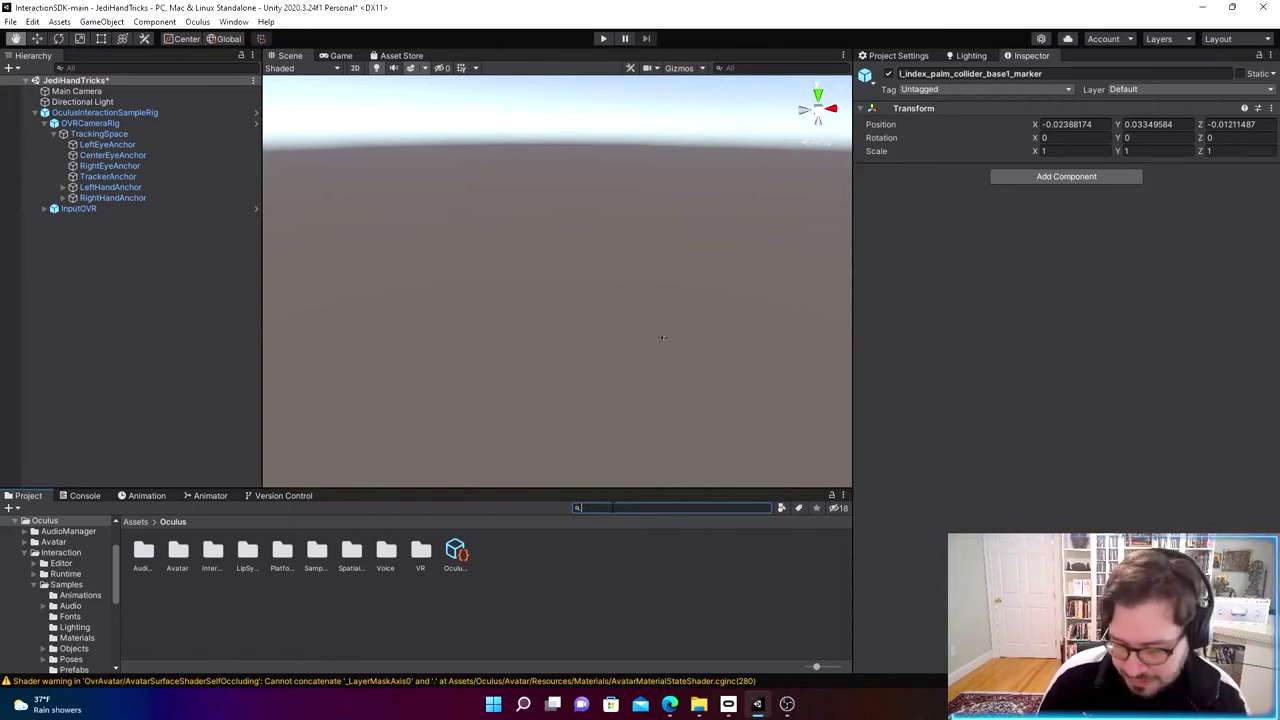
pyautogui.write('config')
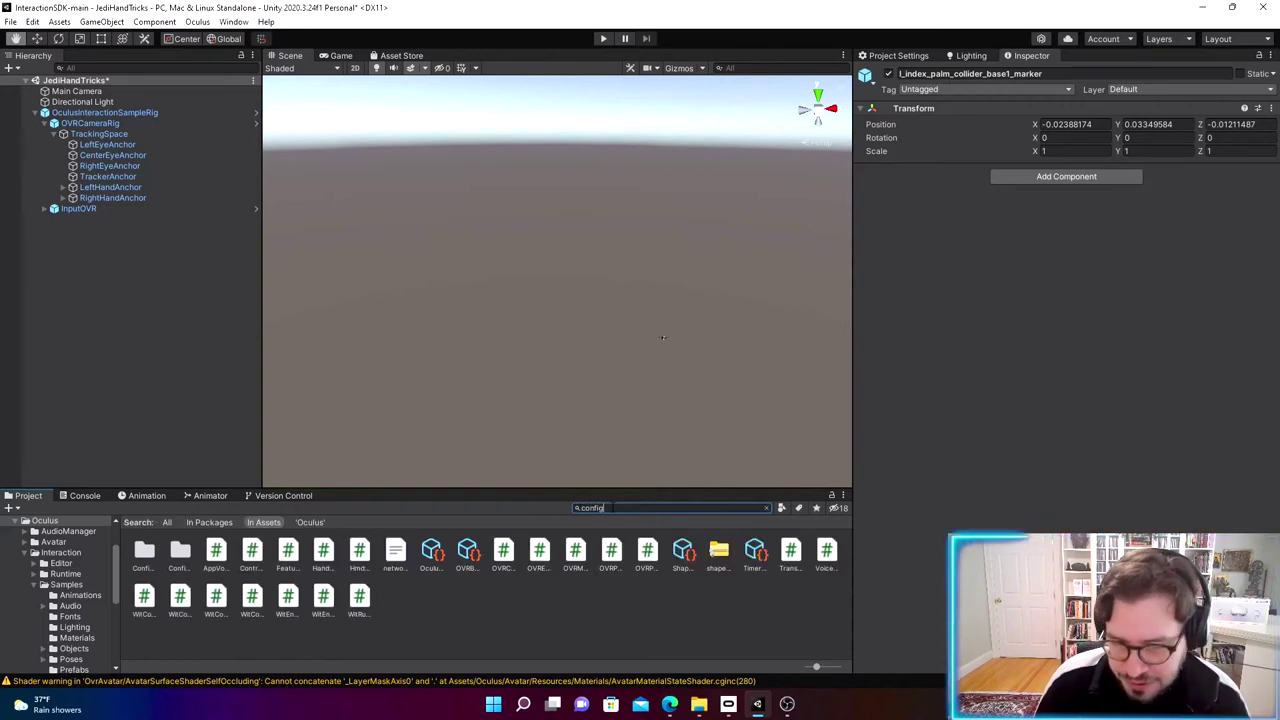
pyautogui.click(433, 553)
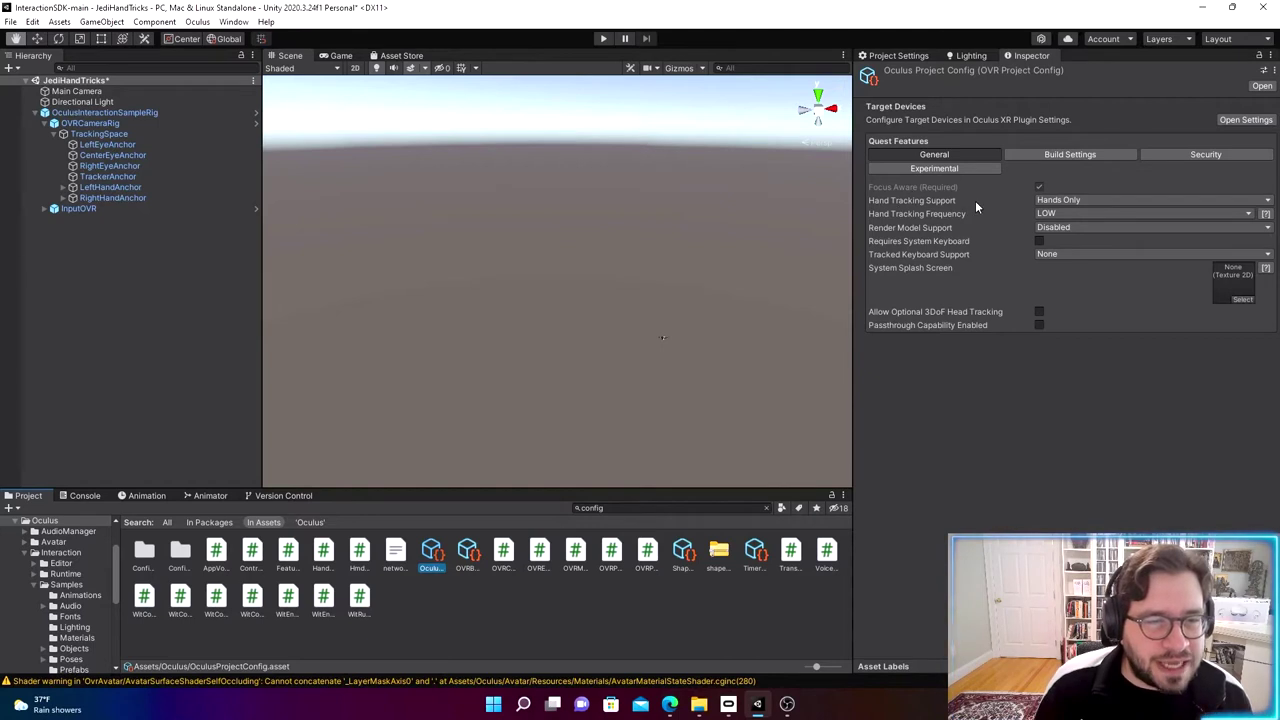
pyautogui.click(1100, 200)
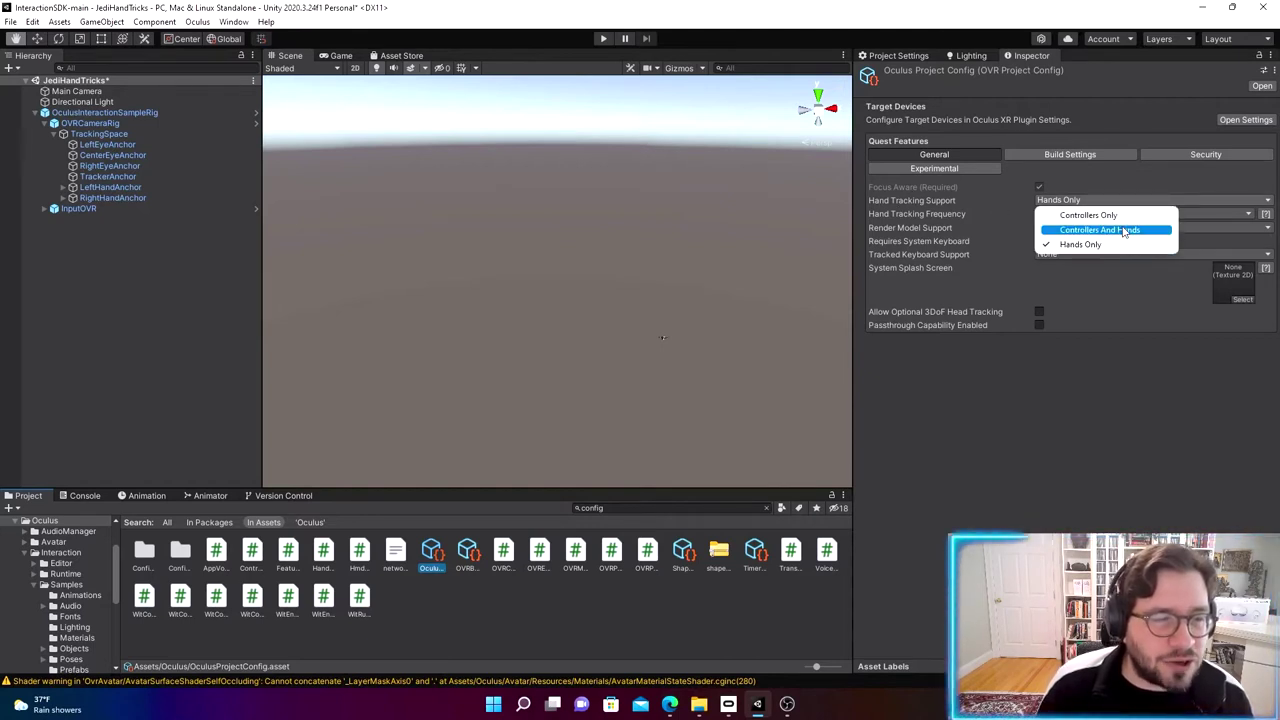
pyautogui.click(1125, 231)
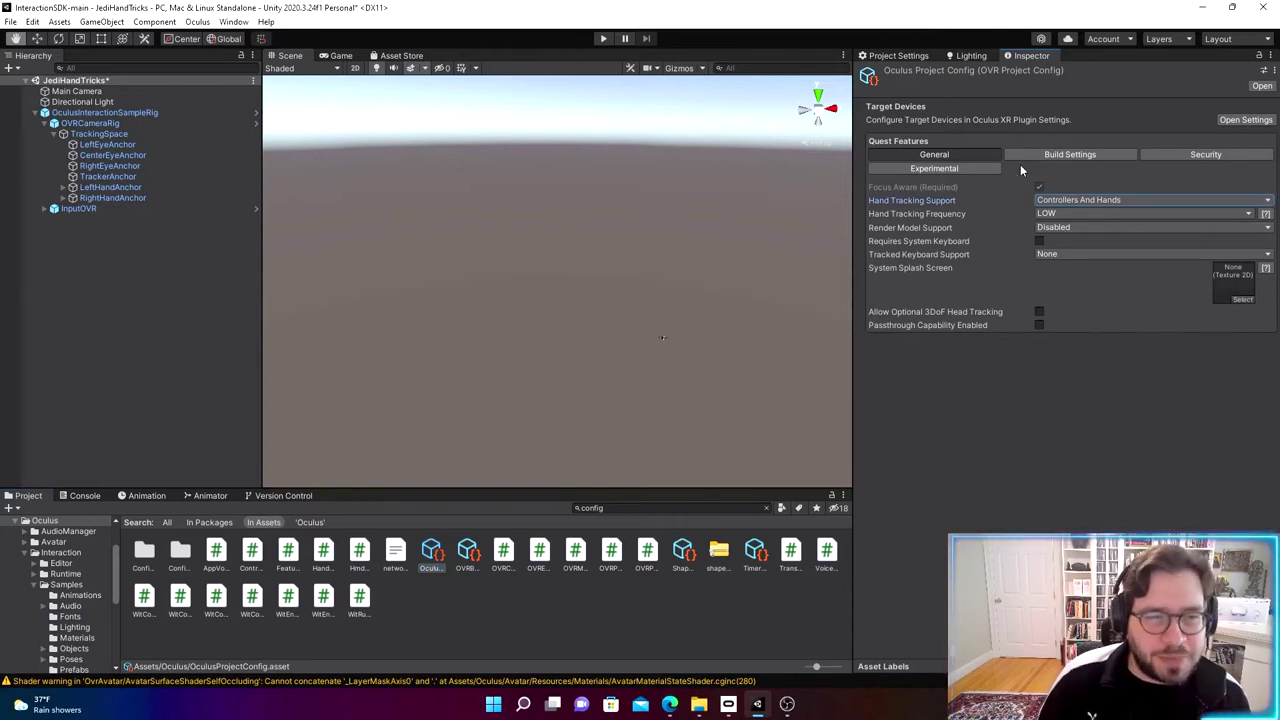
pyautogui.click(1072, 200)
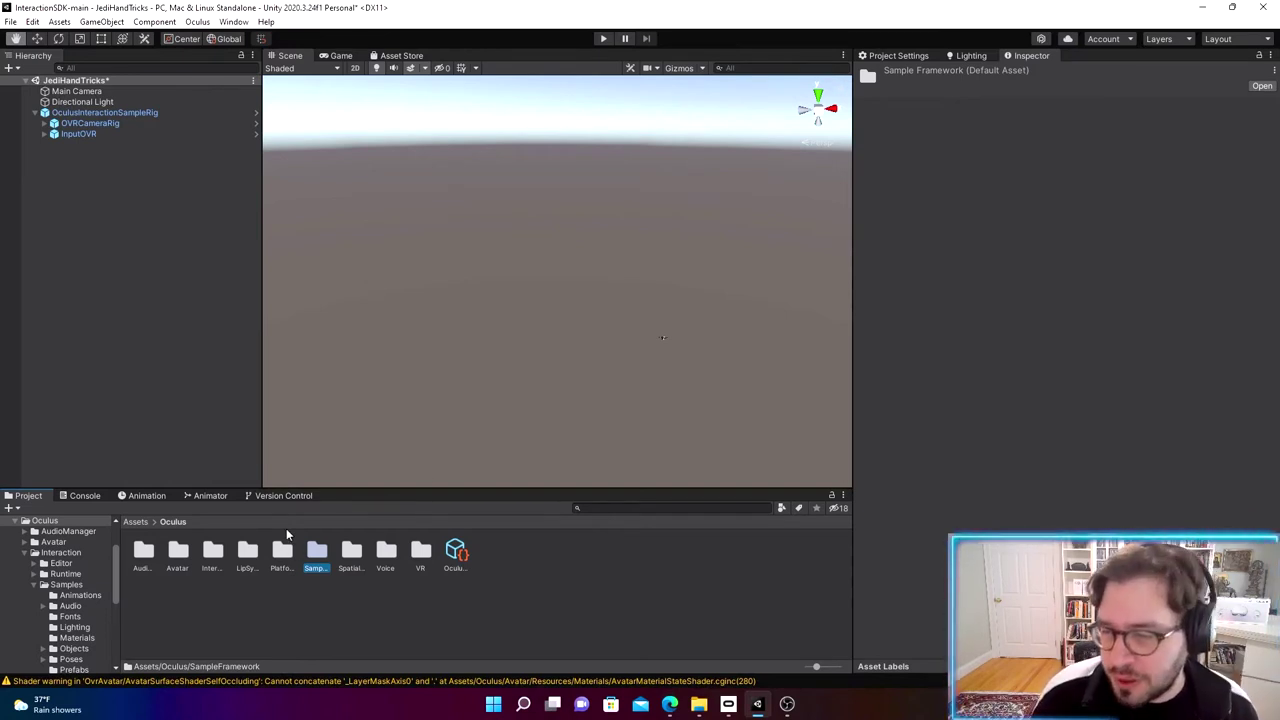
# Step: Save the JediHandTricks changes, open the BasicPoseDetection scene from Assets/Oculus/Interaction/Samples/Scenes and examine its row of hand poses
pyautogui.click(136, 522)
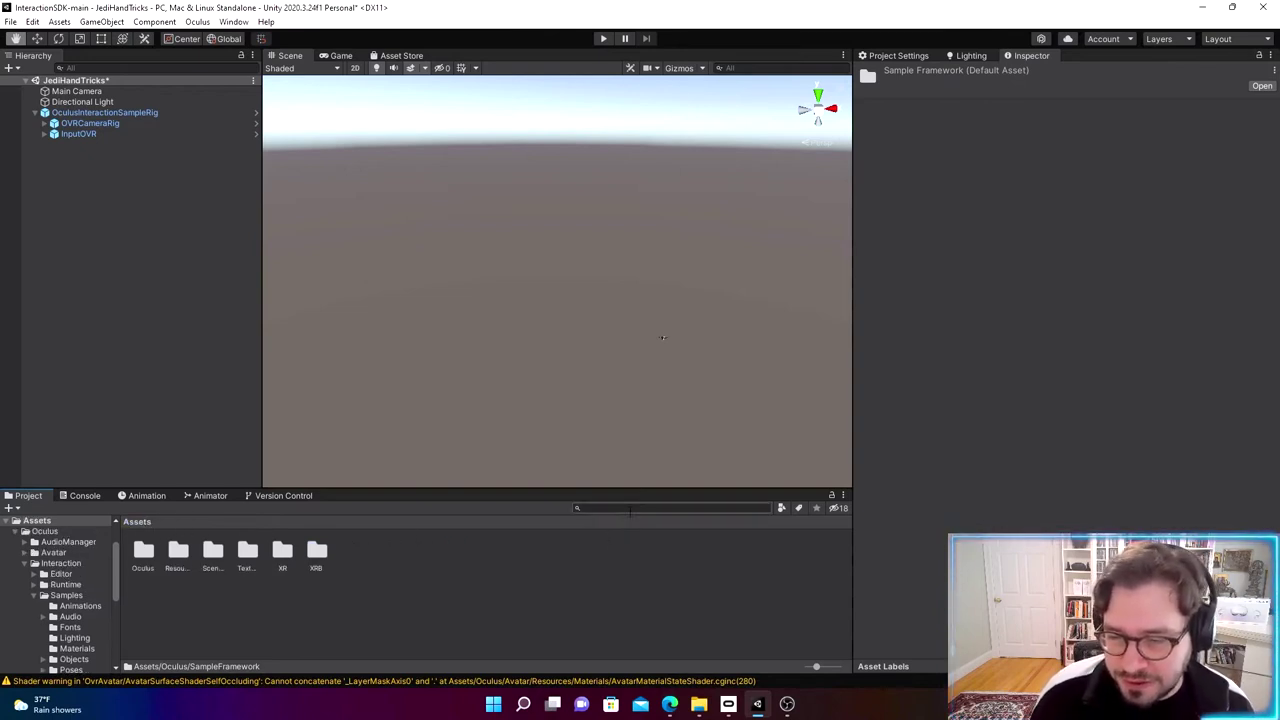
pyautogui.doubleClick(150, 555)
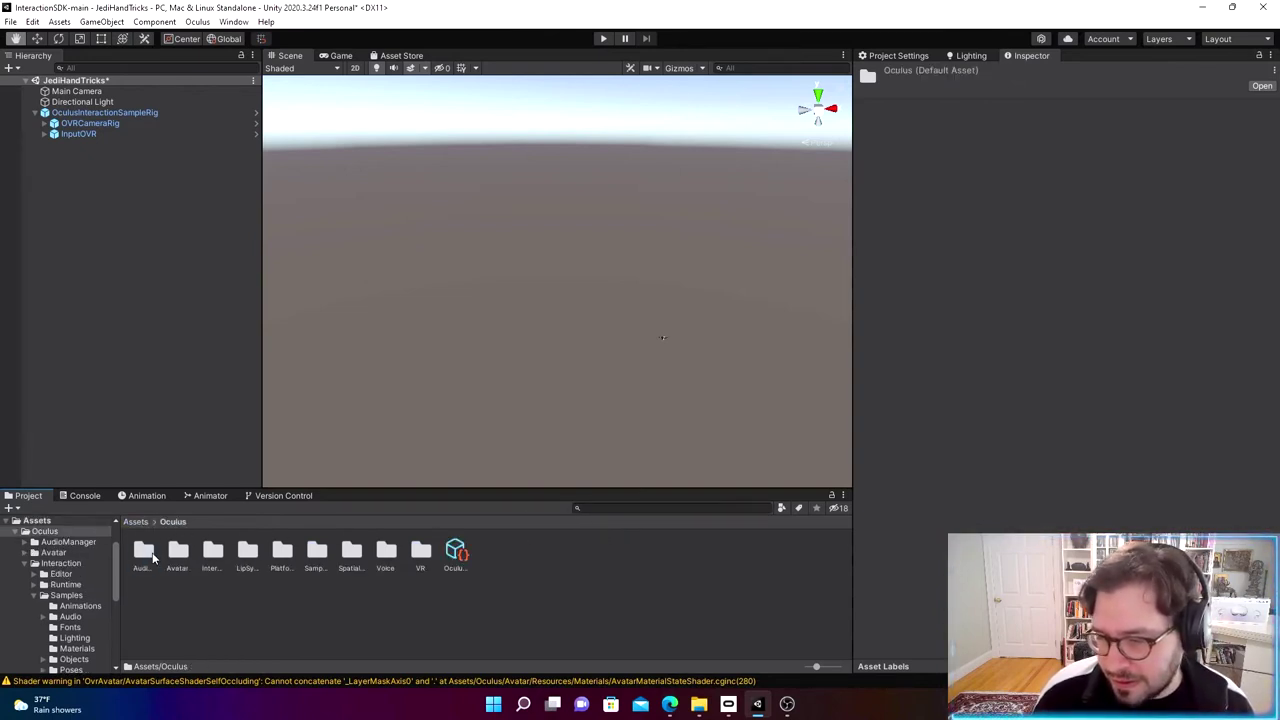
pyautogui.doubleClick(213, 555)
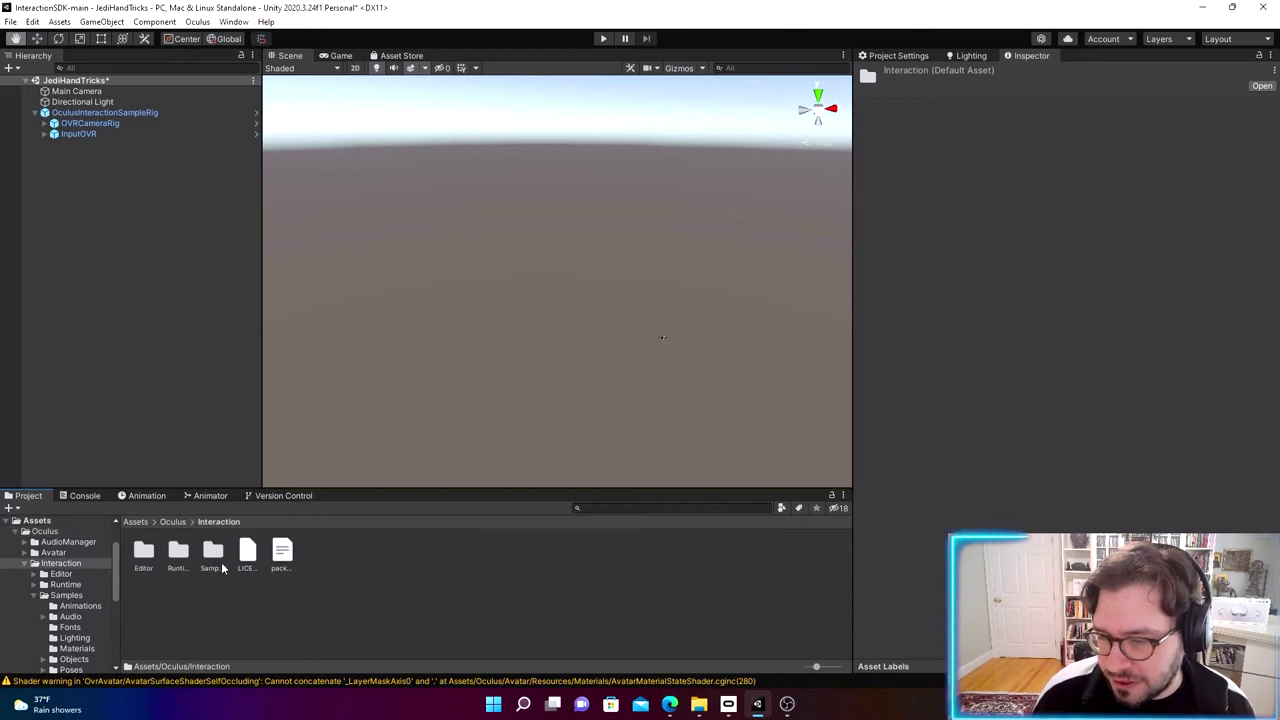
pyautogui.doubleClick(219, 560)
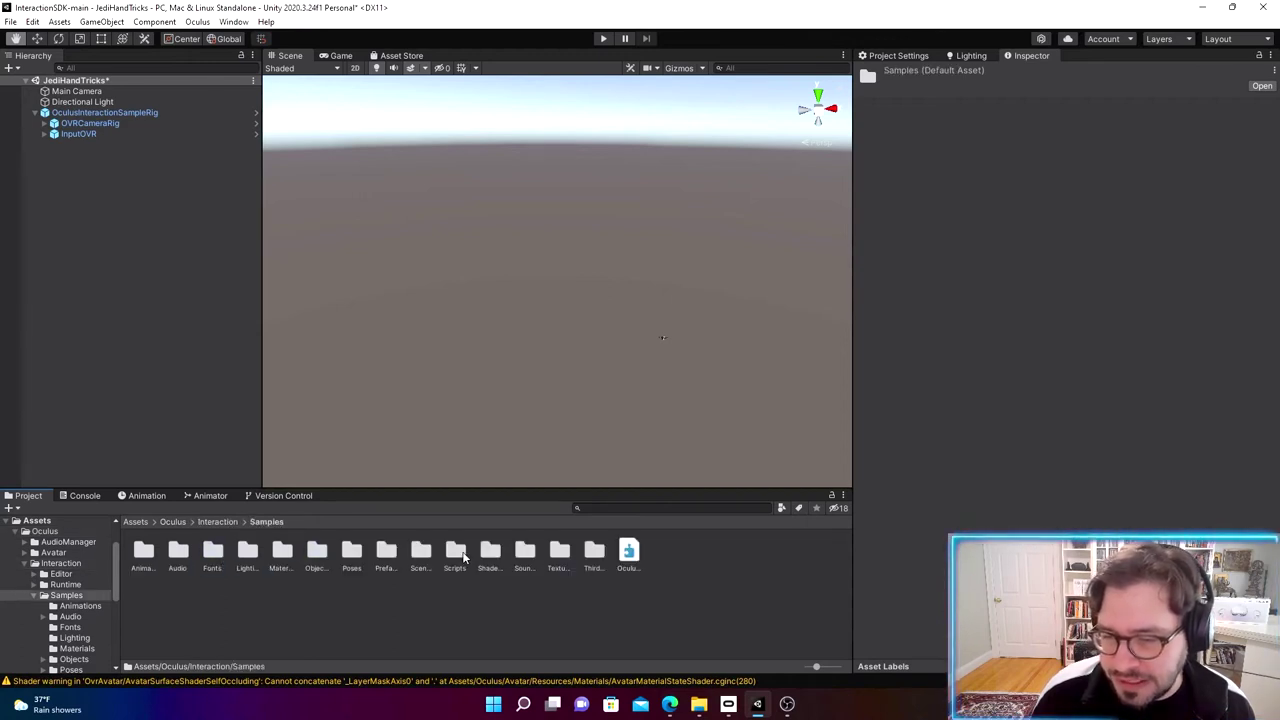
pyautogui.doubleClick(421, 553)
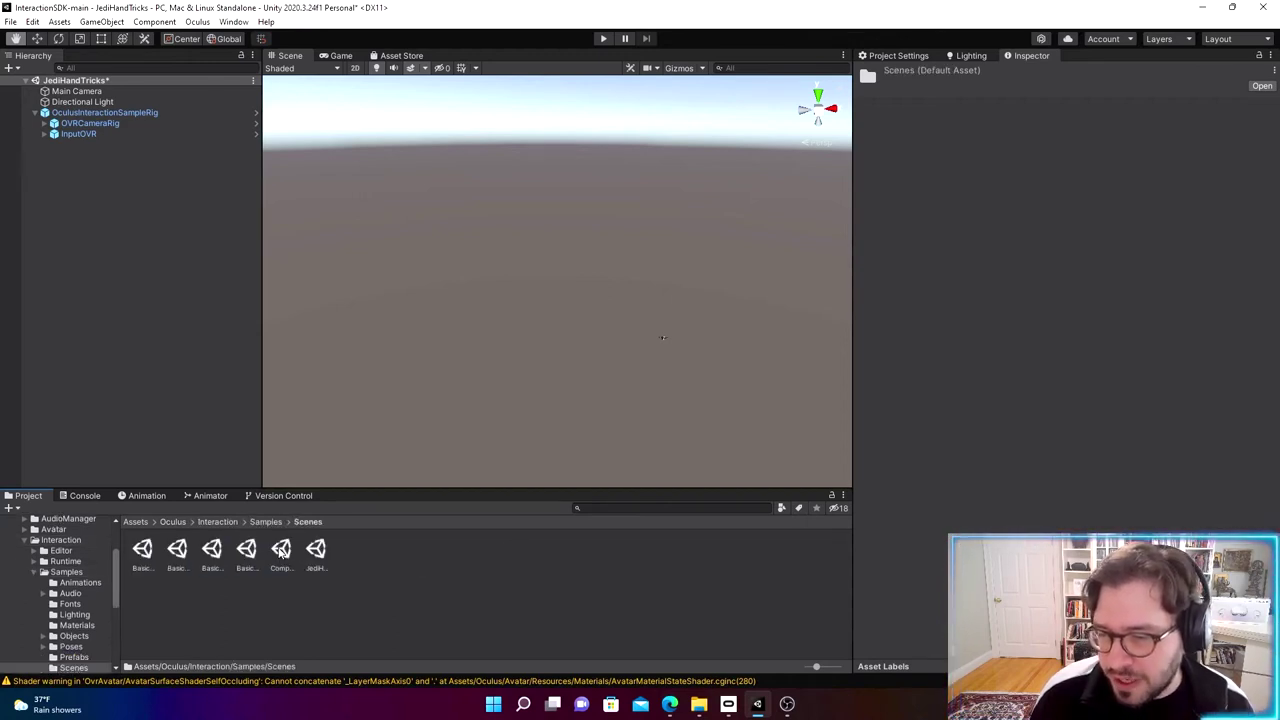
pyautogui.click(214, 552)
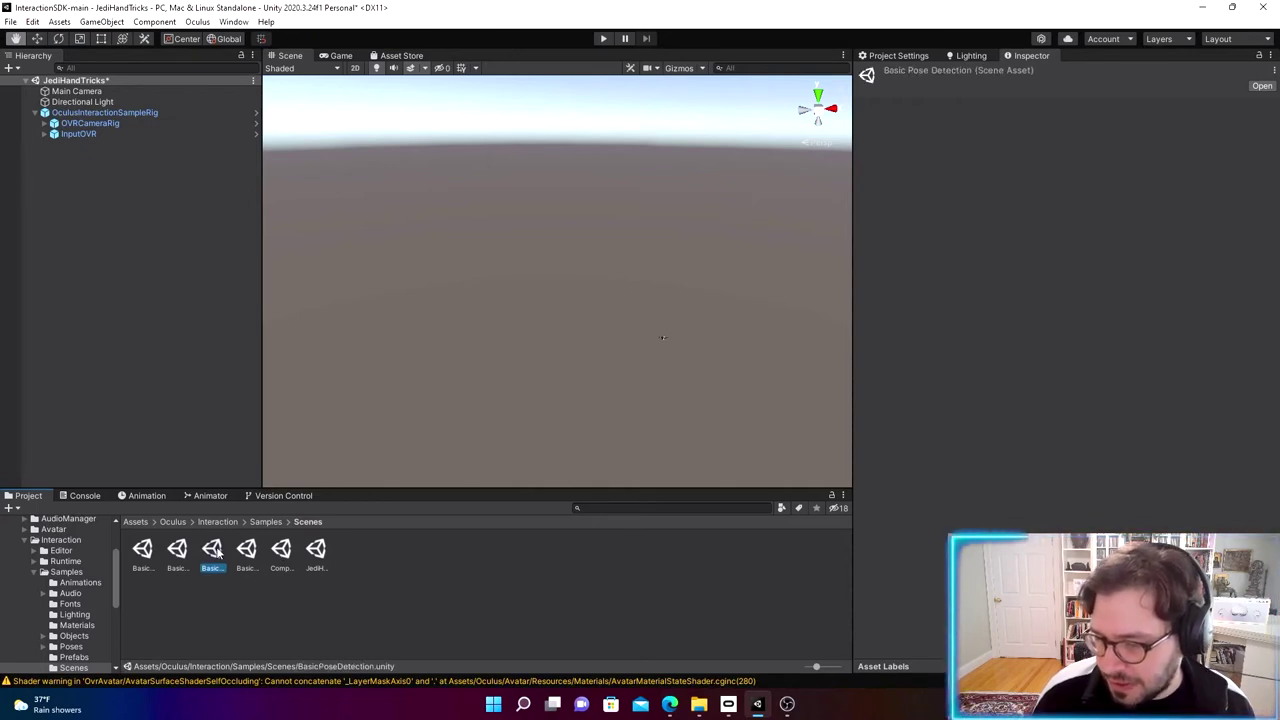
pyautogui.doubleClick(214, 552)
pyautogui.click(697, 378)
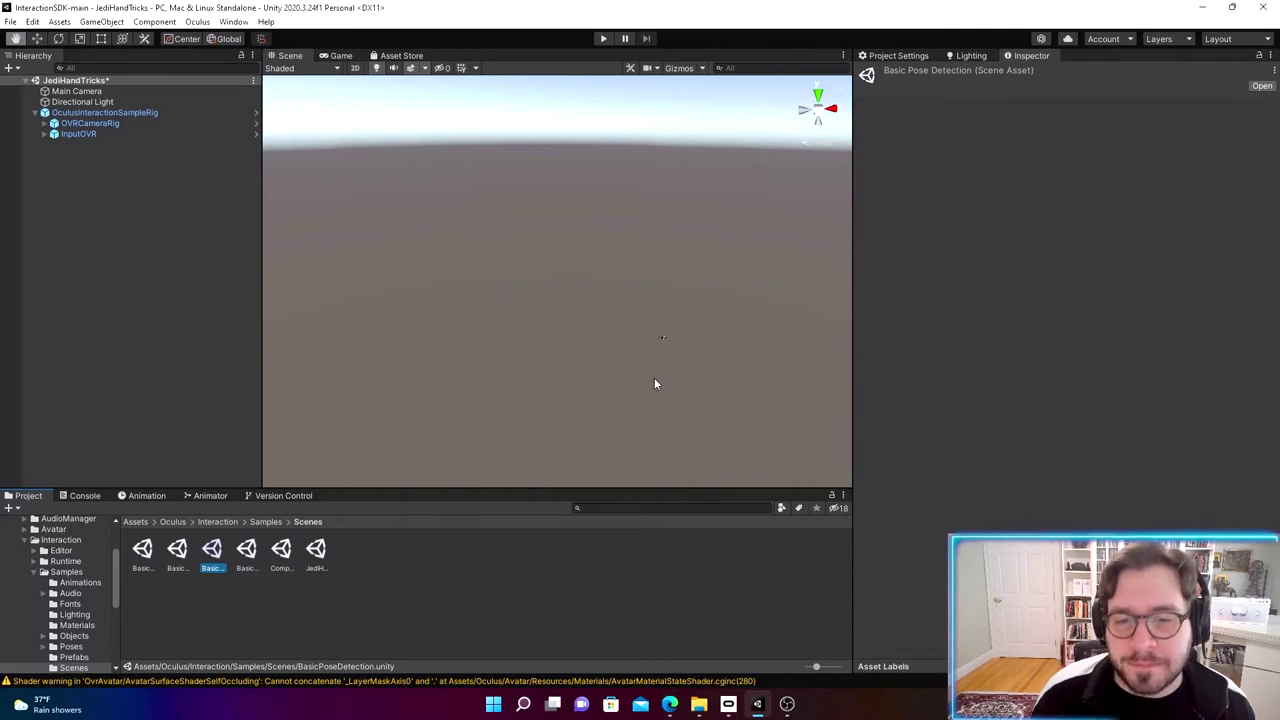
pyautogui.moveTo(719, 330)
pyautogui.mouseDown(button='right')
pyautogui.moveTo(743, 349)
pyautogui.moveTo(760, 337)
pyautogui.moveTo(768, 395)
pyautogui.moveTo(860, 390)
pyautogui.moveTo(690, 347)
pyautogui.moveTo(380, 331)
pyautogui.moveTo(706, 380)
pyautogui.moveTo(476, 335)
pyautogui.moveTo(724, 348)
pyautogui.moveTo(529, 325)
pyautogui.moveTo(697, 319)
pyautogui.mouseUp(button='right')
pyautogui.scroll(5, 690, 347)
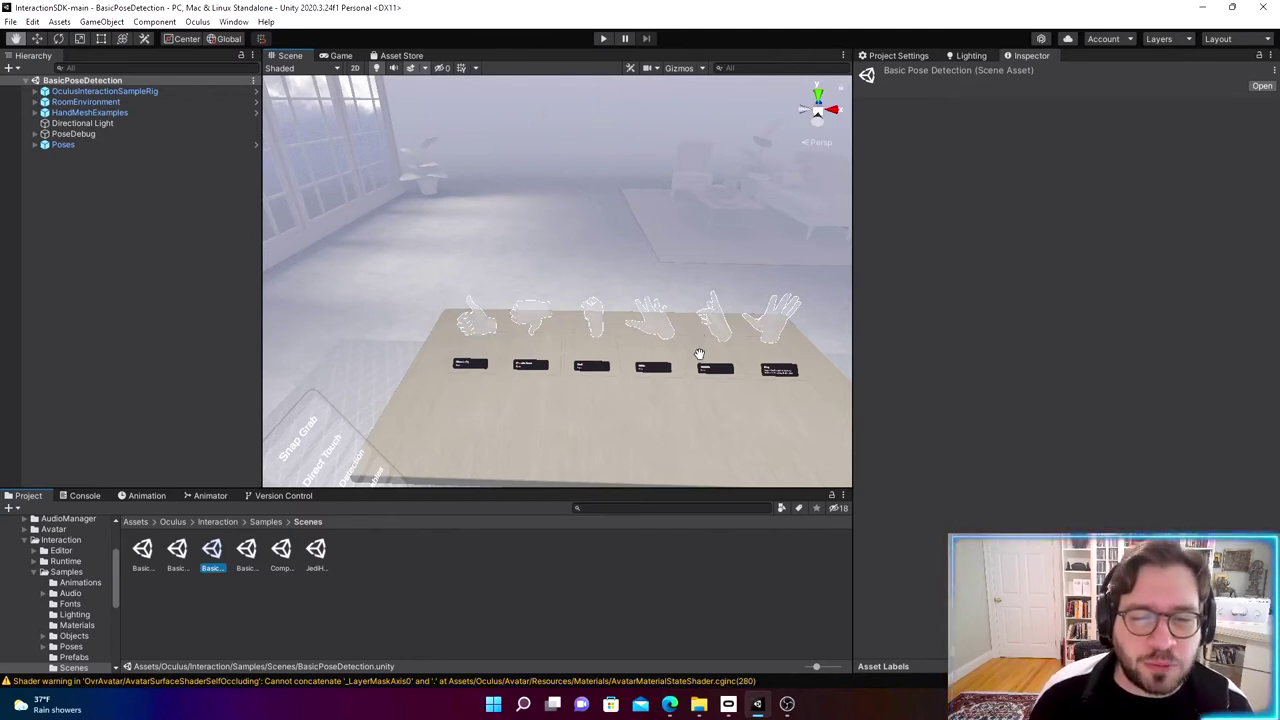
pyautogui.scroll(5, 699, 354)
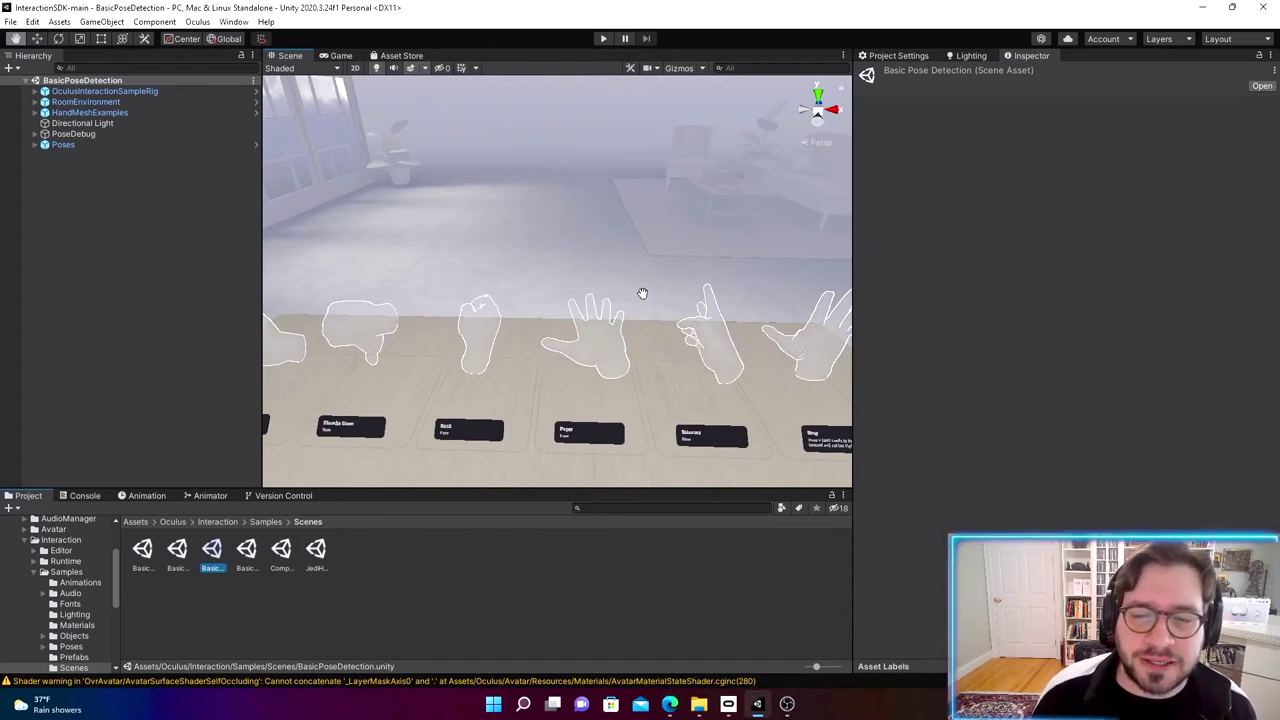
pyautogui.scroll(-5, 641, 347)
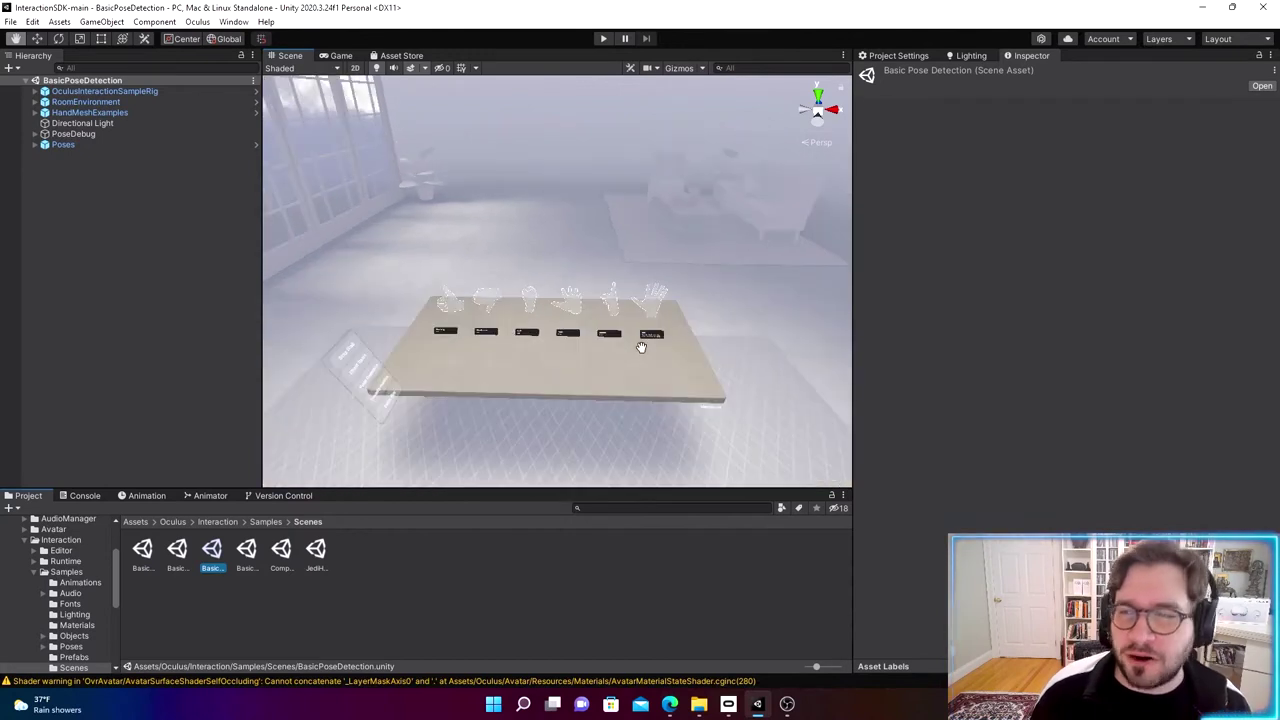
# Step: Reopen the JediHandTricks scene and add an empty root object named JediPoses
pyautogui.doubleClick(314, 556)
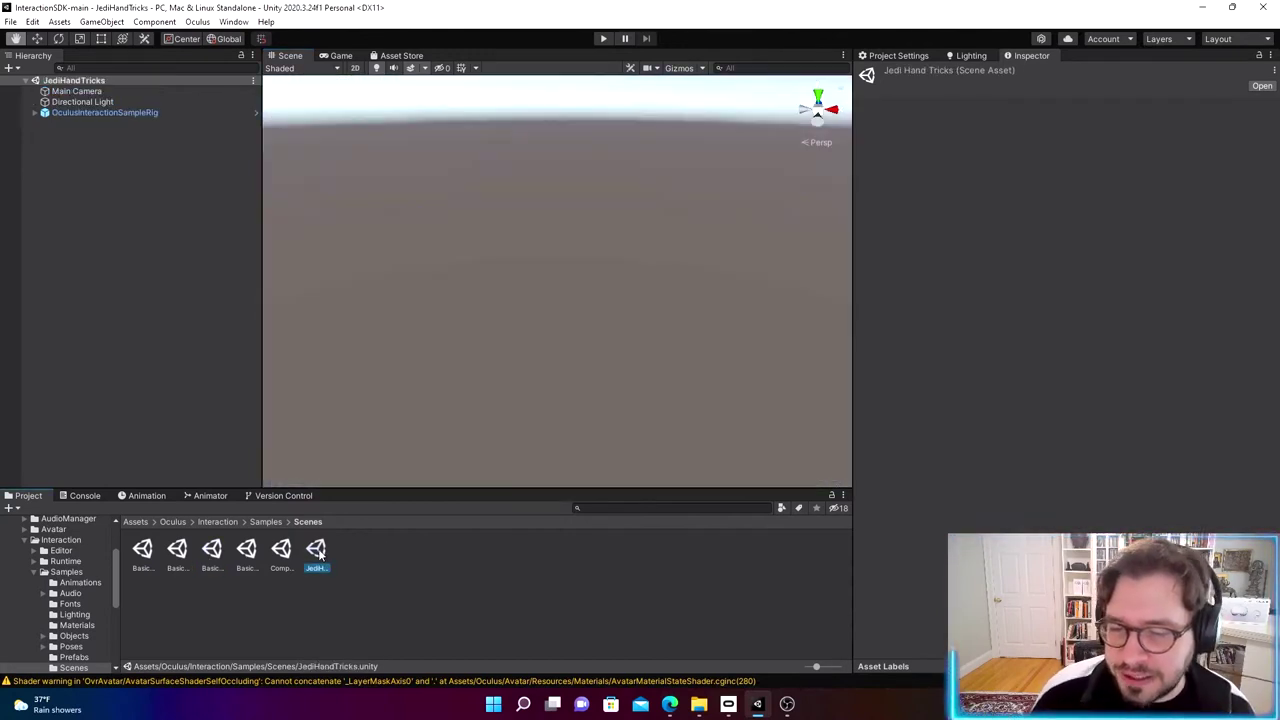
pyautogui.rightClick(53, 131)
pyautogui.click(150, 294)
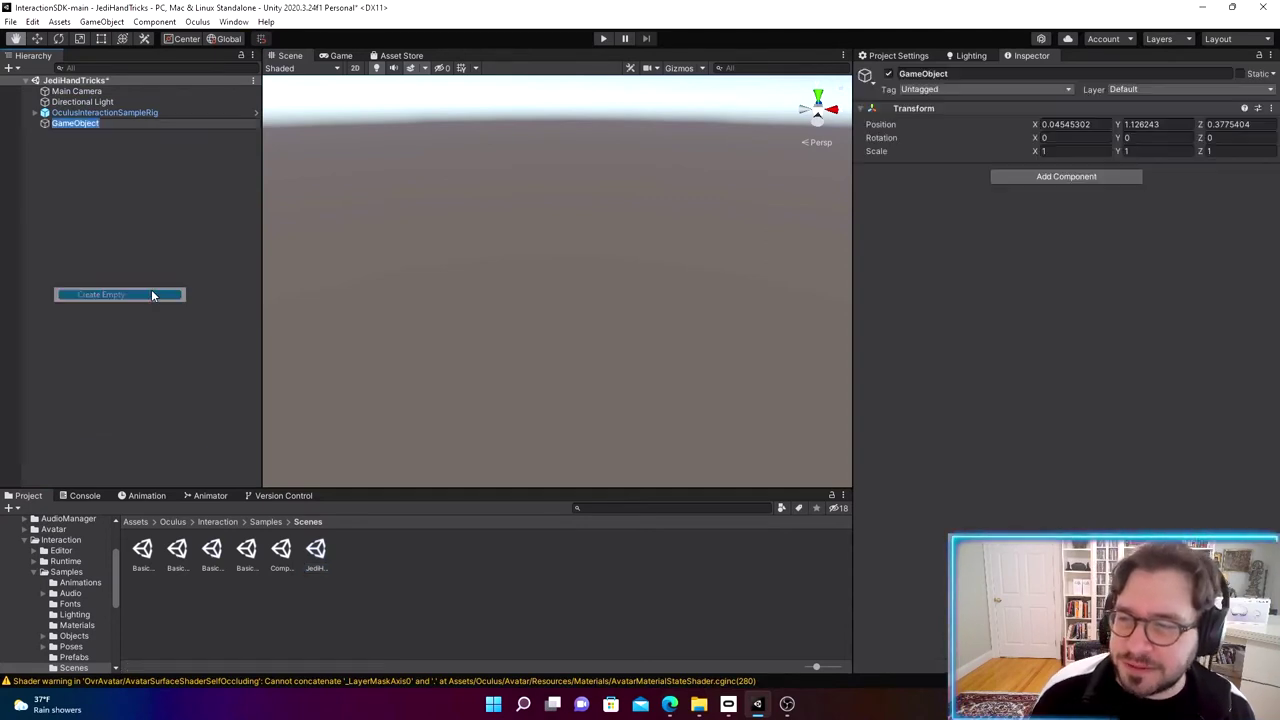
pyautogui.press('BackSpace')
pyautogui.write('JediPo')
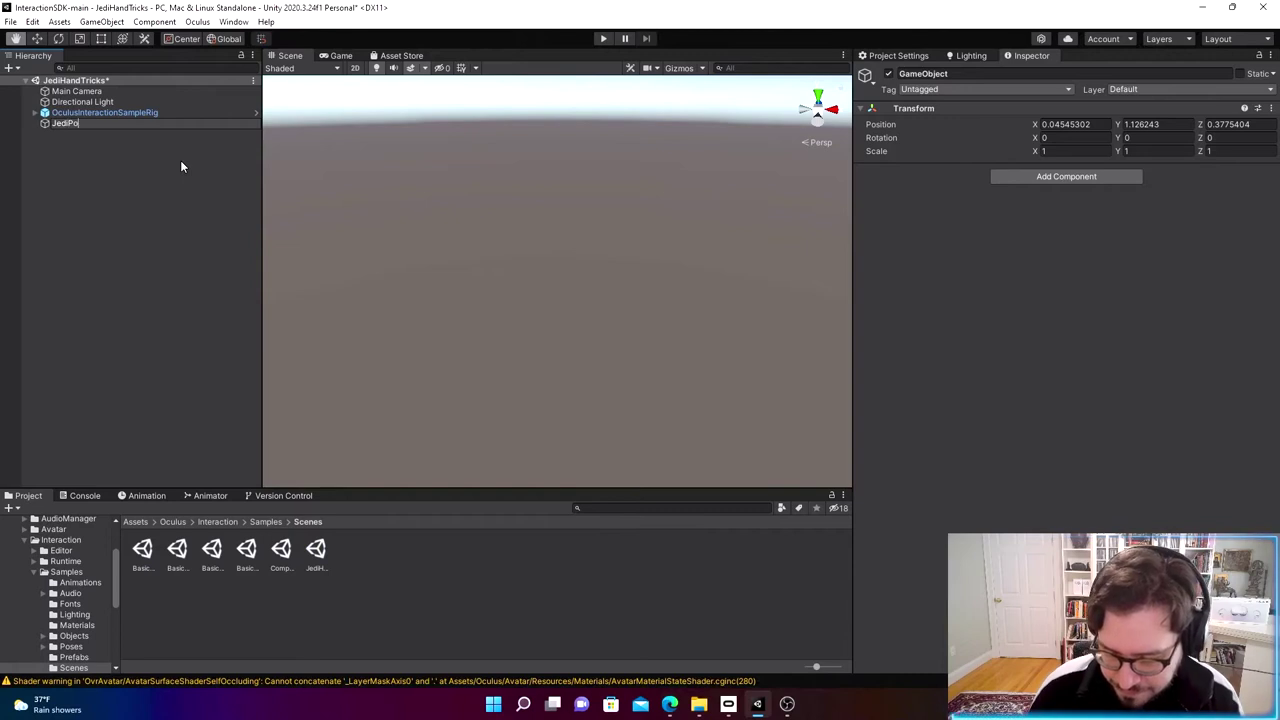
pyautogui.write('ses')
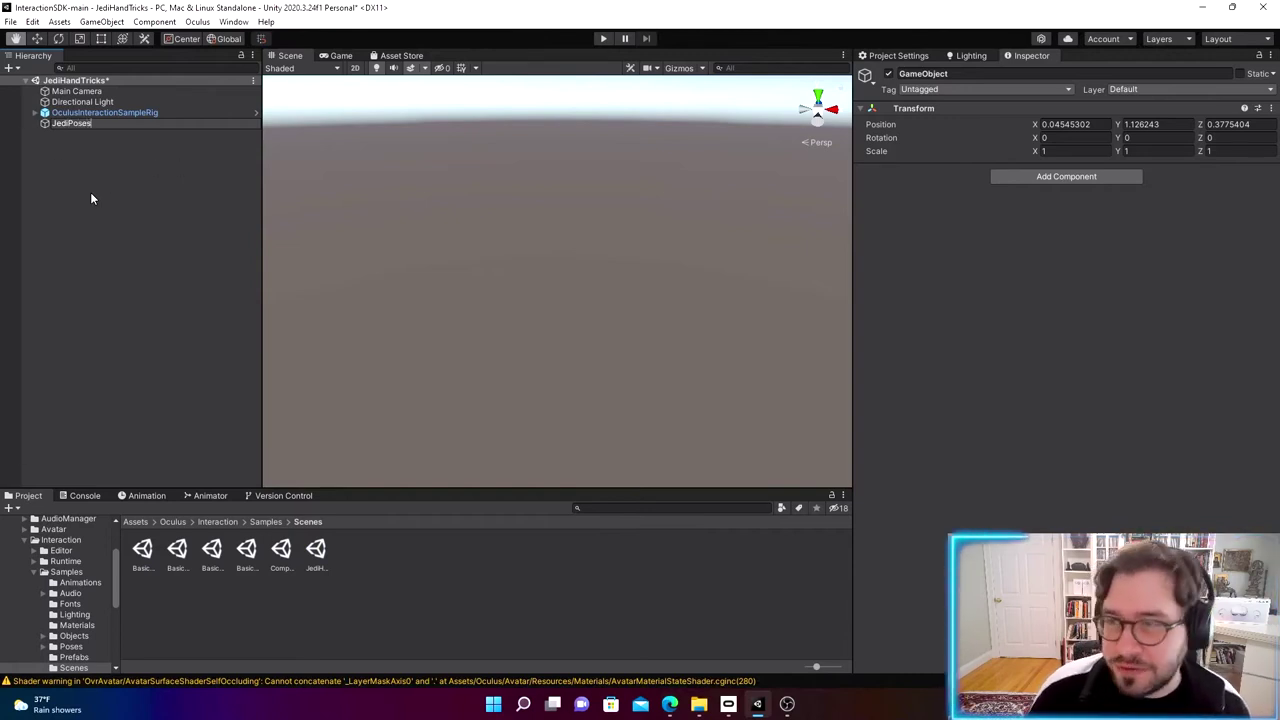
pyautogui.press('Return')
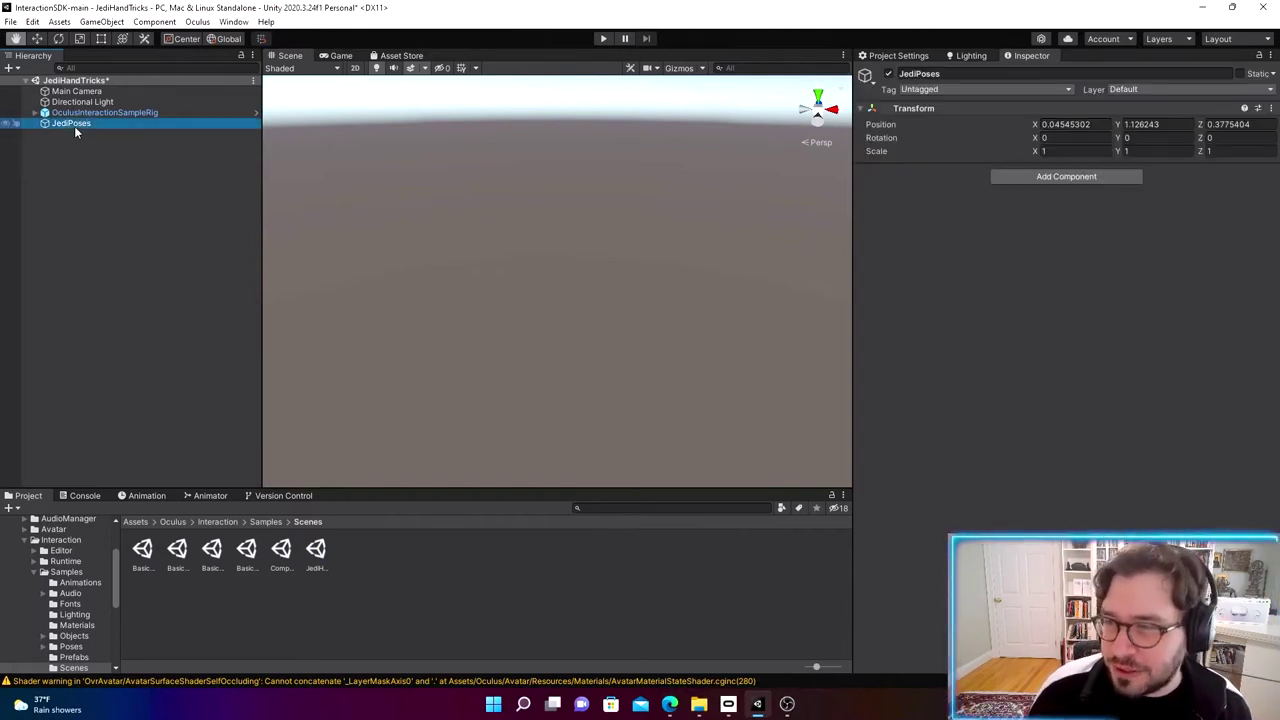
# Step: Search the assets for "pose" and inspect the PoseDetection audio prefabs among the results
pyautogui.hotkey('ctrl', 'f')
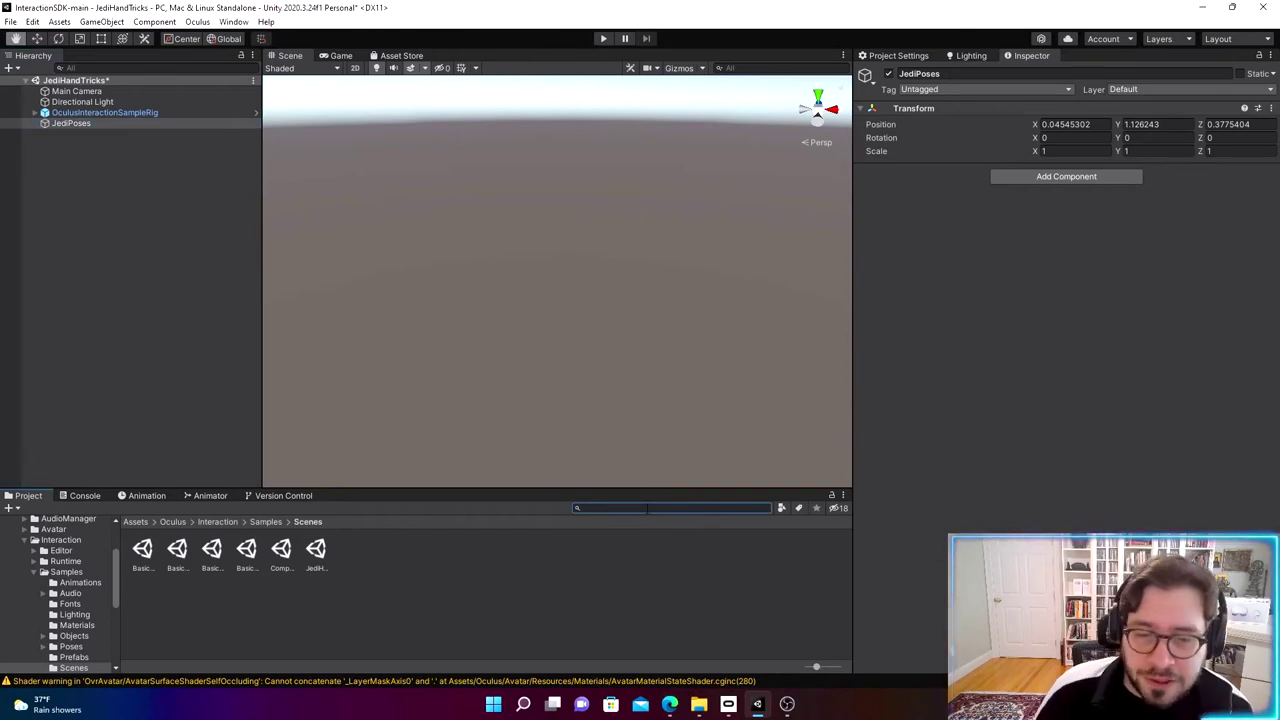
pyautogui.write('pose')
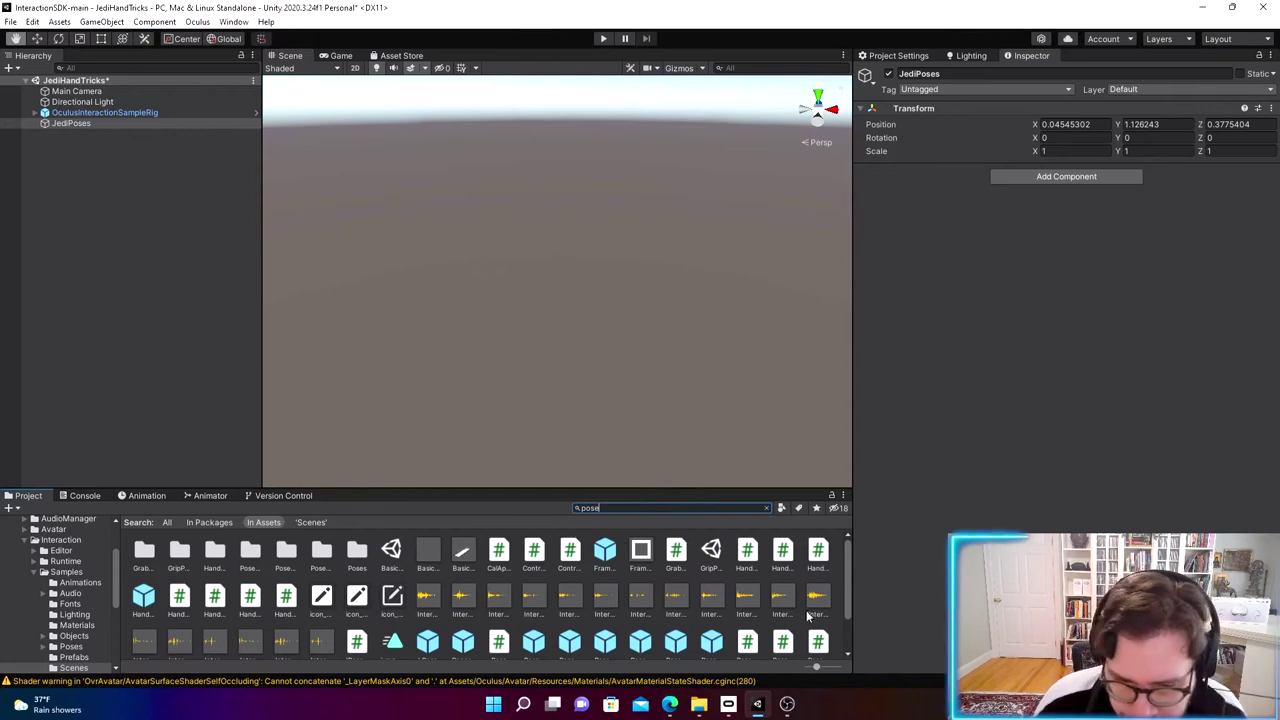
pyautogui.moveTo(850, 586); pyautogui.dragTo(838, 630)
pyautogui.click(535, 590)
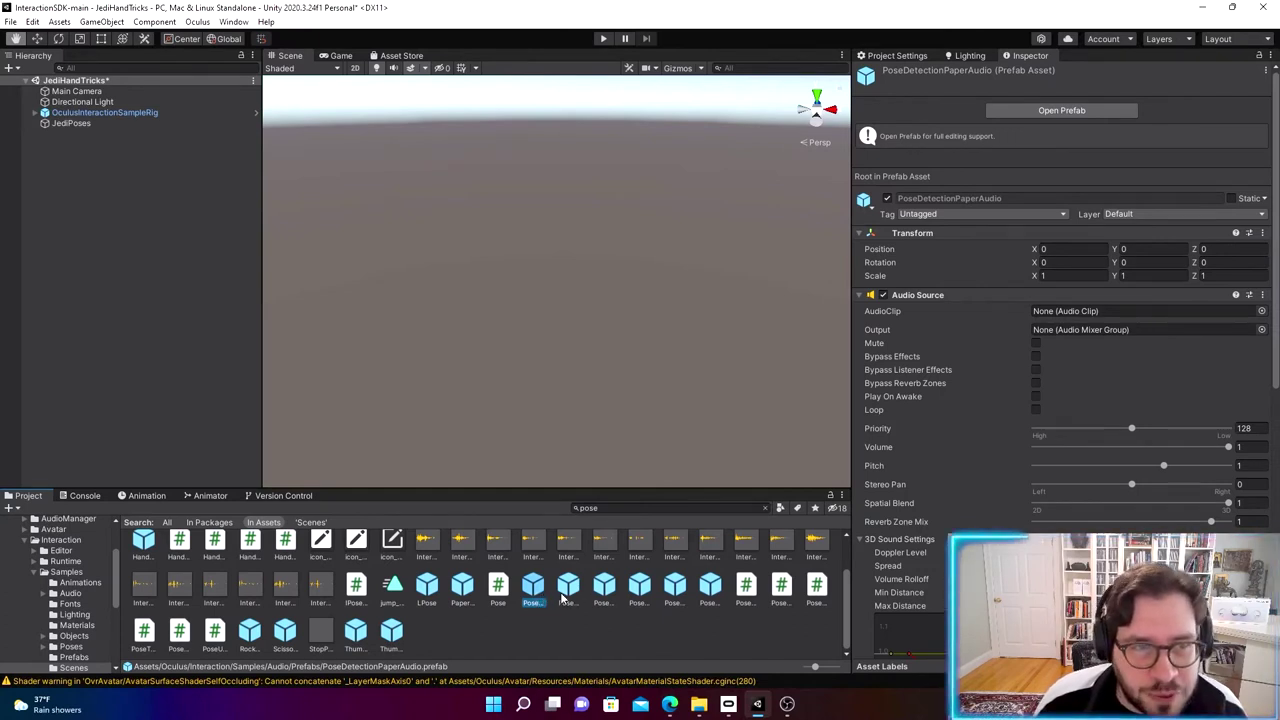
pyautogui.click(568, 588)
pyautogui.click(604, 588)
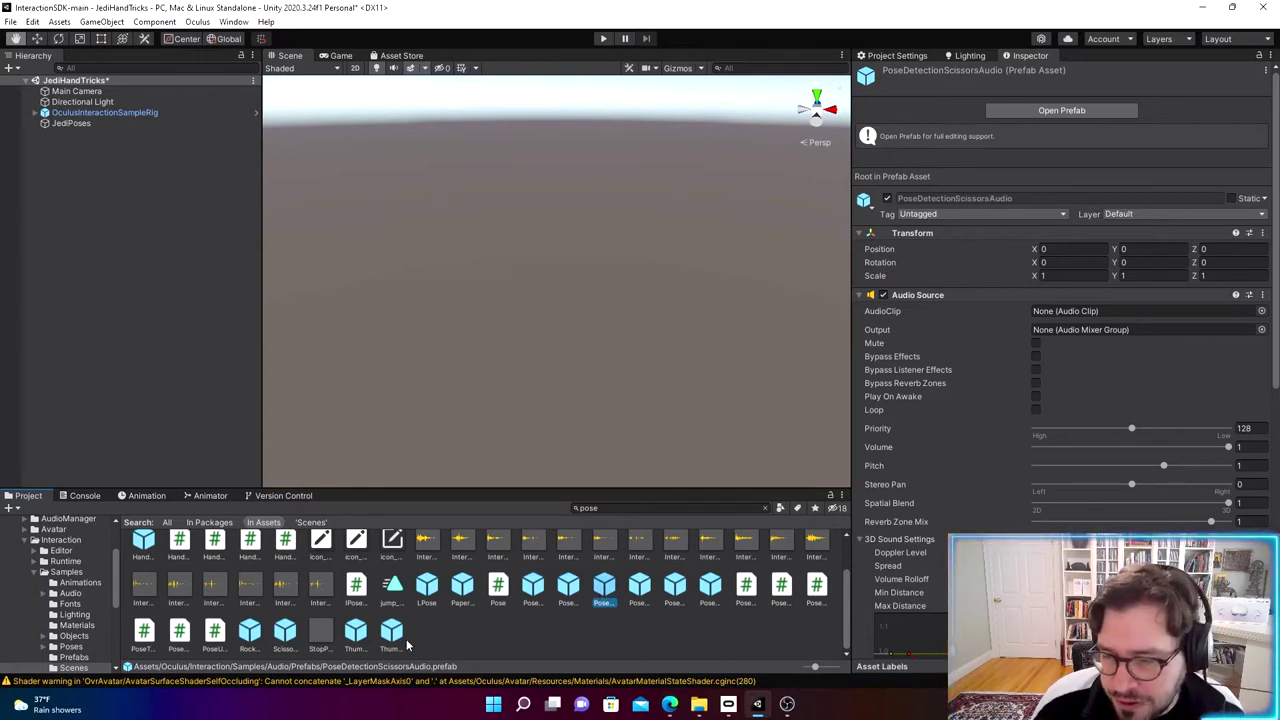
pyautogui.scroll(2, 330, 640)
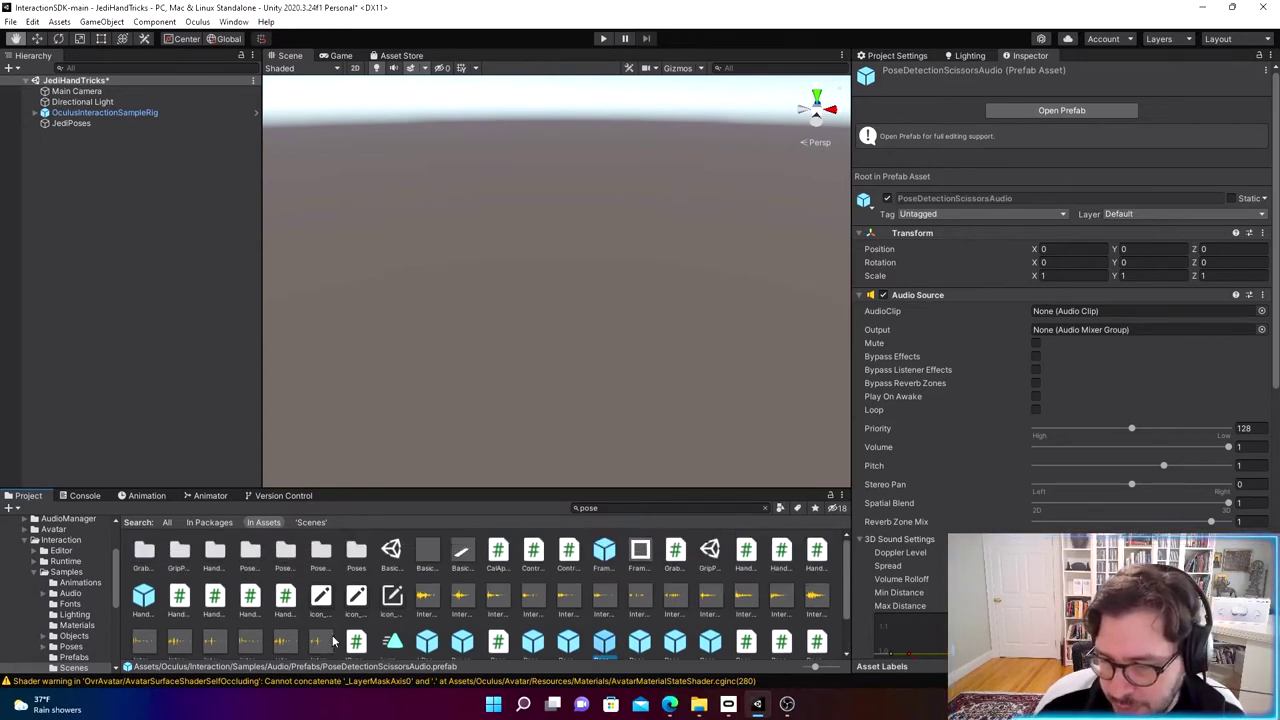
# Step: Search the assets for "paper" and add the PaperPose prefab as a child of JediPoses
pyautogui.click(727, 510)
pyautogui.write('pap')
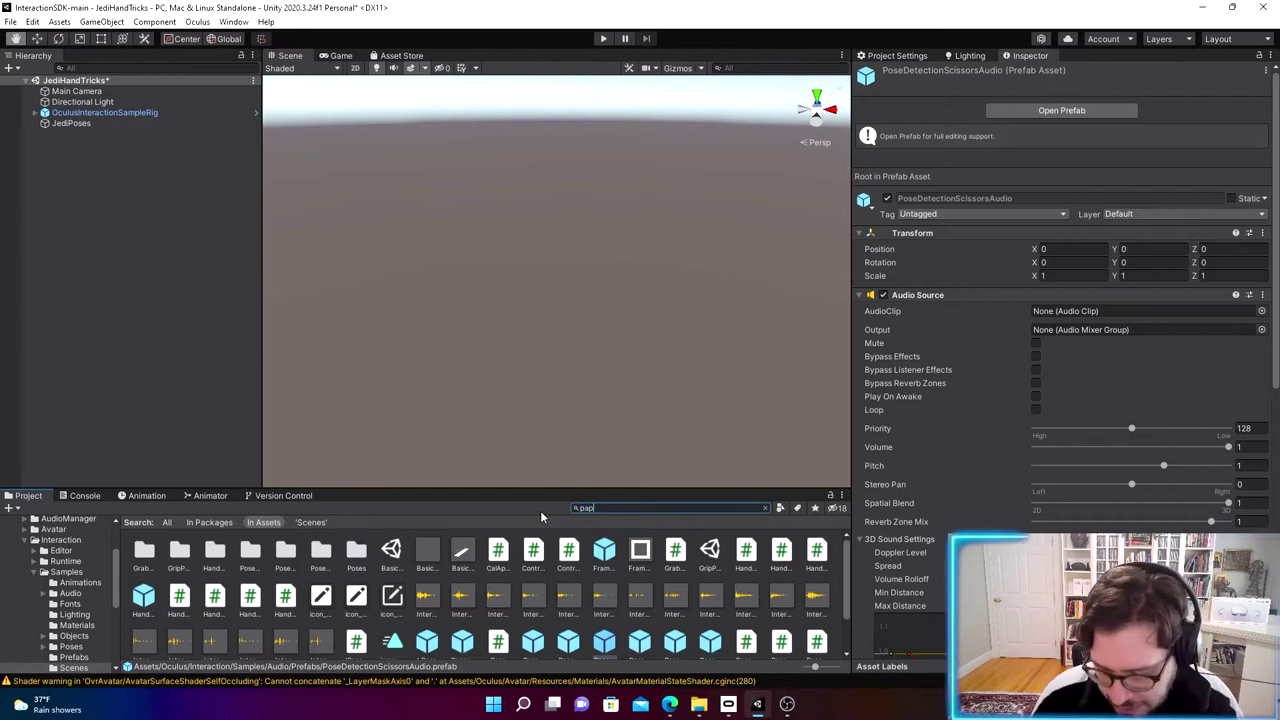
pyautogui.write('er')
pyautogui.click(340, 552)
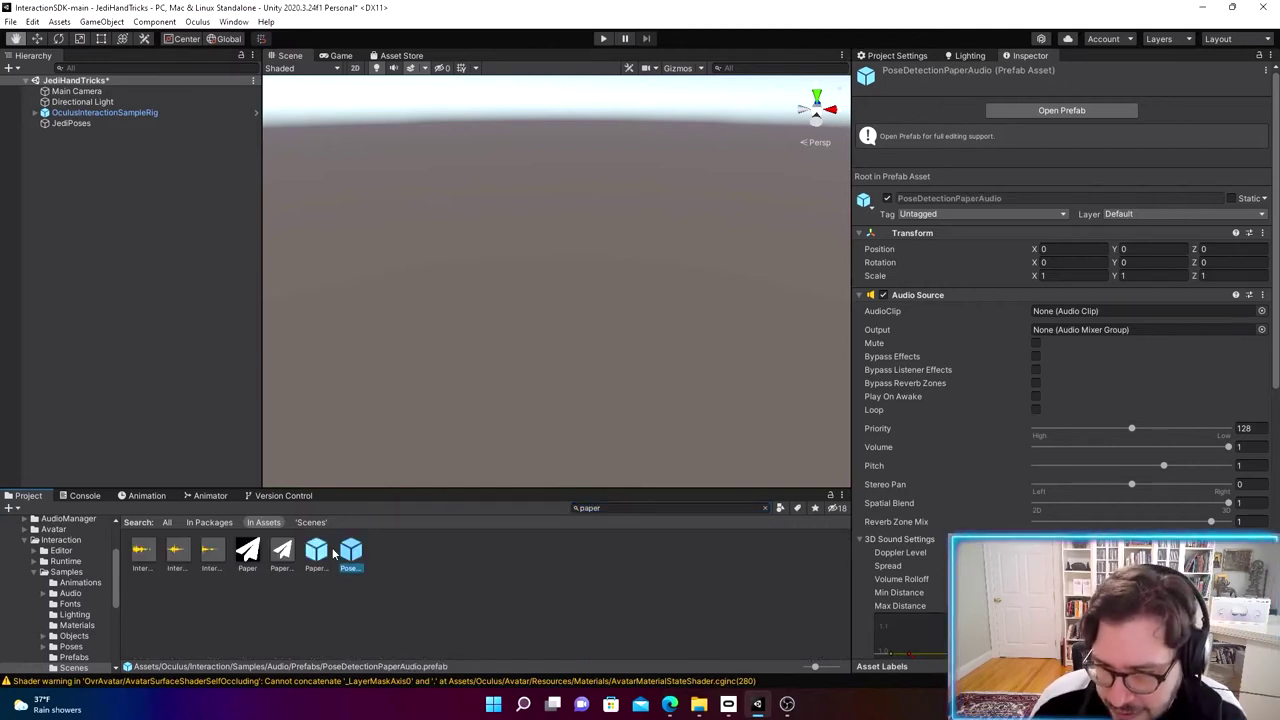
pyautogui.click(318, 552)
pyautogui.moveTo(318, 553); pyautogui.dragTo(68, 123)
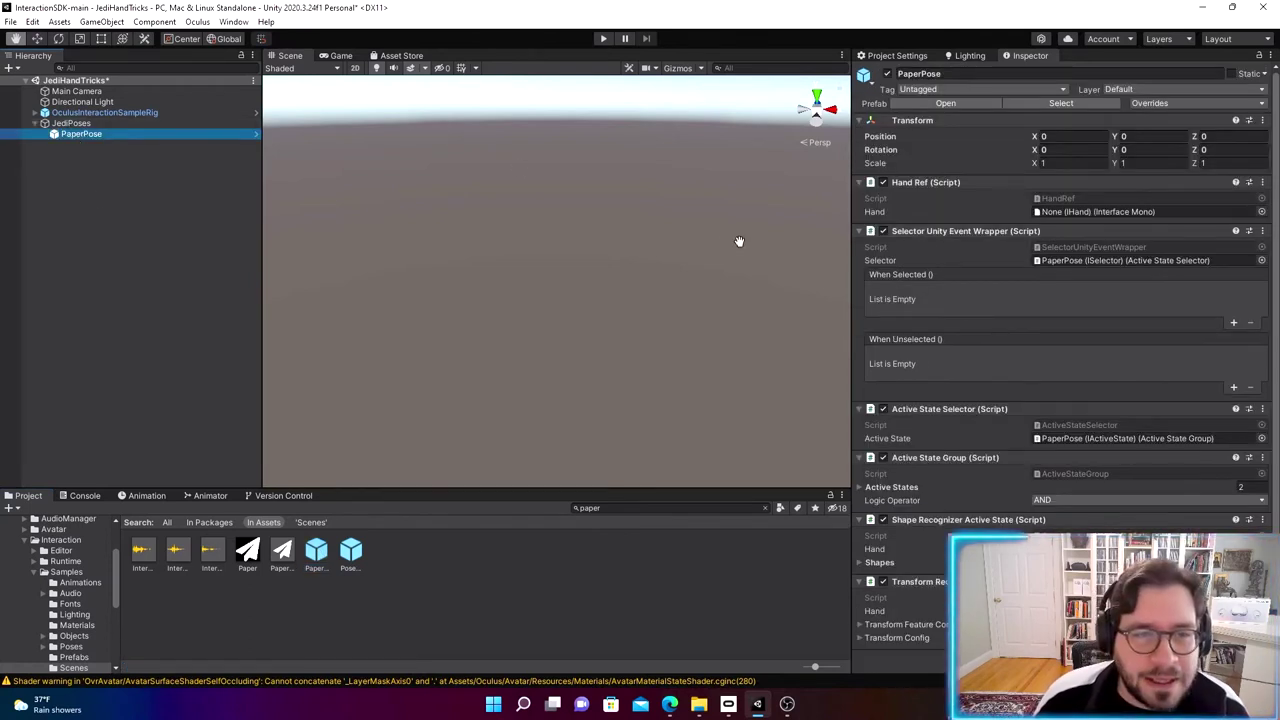
# Step: Add a 3D plane at the root level of the JediHandTricks scene
pyautogui.moveTo(632, 367)
pyautogui.mouseDown()
pyautogui.moveTo(671, 294)
pyautogui.moveTo(666, 303)
pyautogui.moveTo(776, 293)
pyautogui.moveTo(614, 384)
pyautogui.mouseUp()
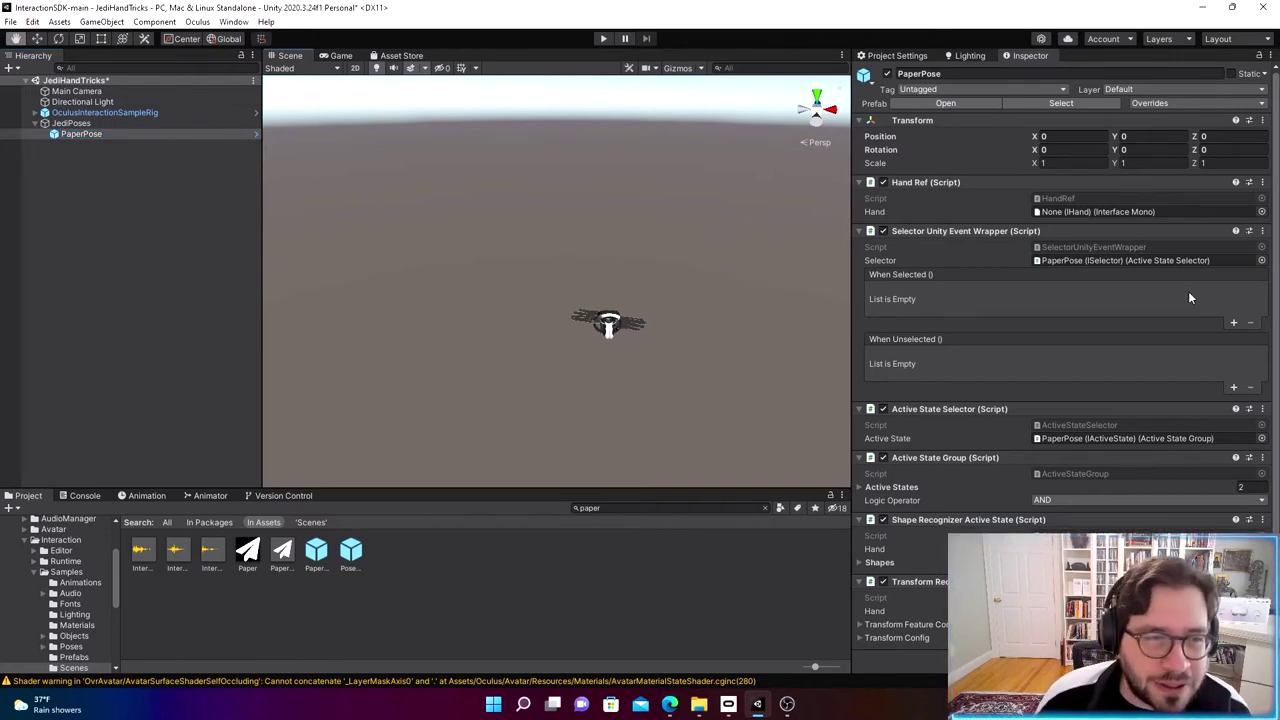
pyautogui.scroll(2, 477, 212)
pyautogui.scroll(-2, 477, 212)
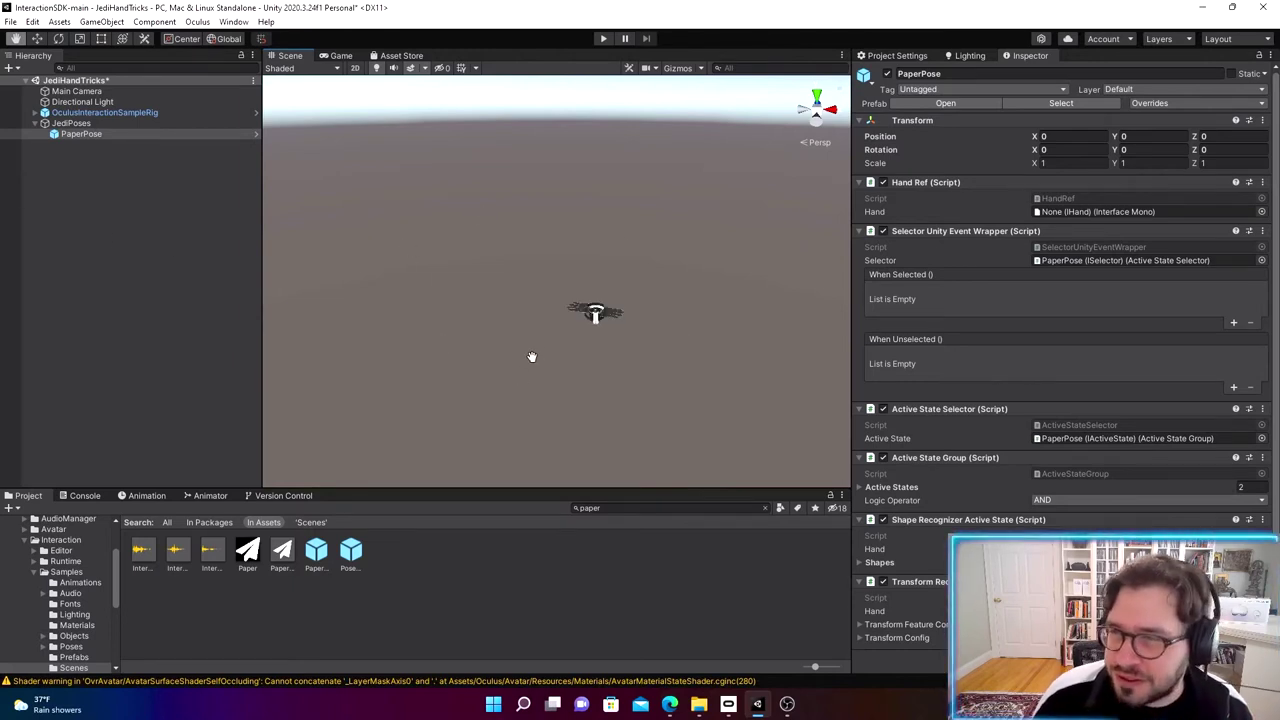
pyautogui.click(35, 123)
pyautogui.rightClick(72, 134)
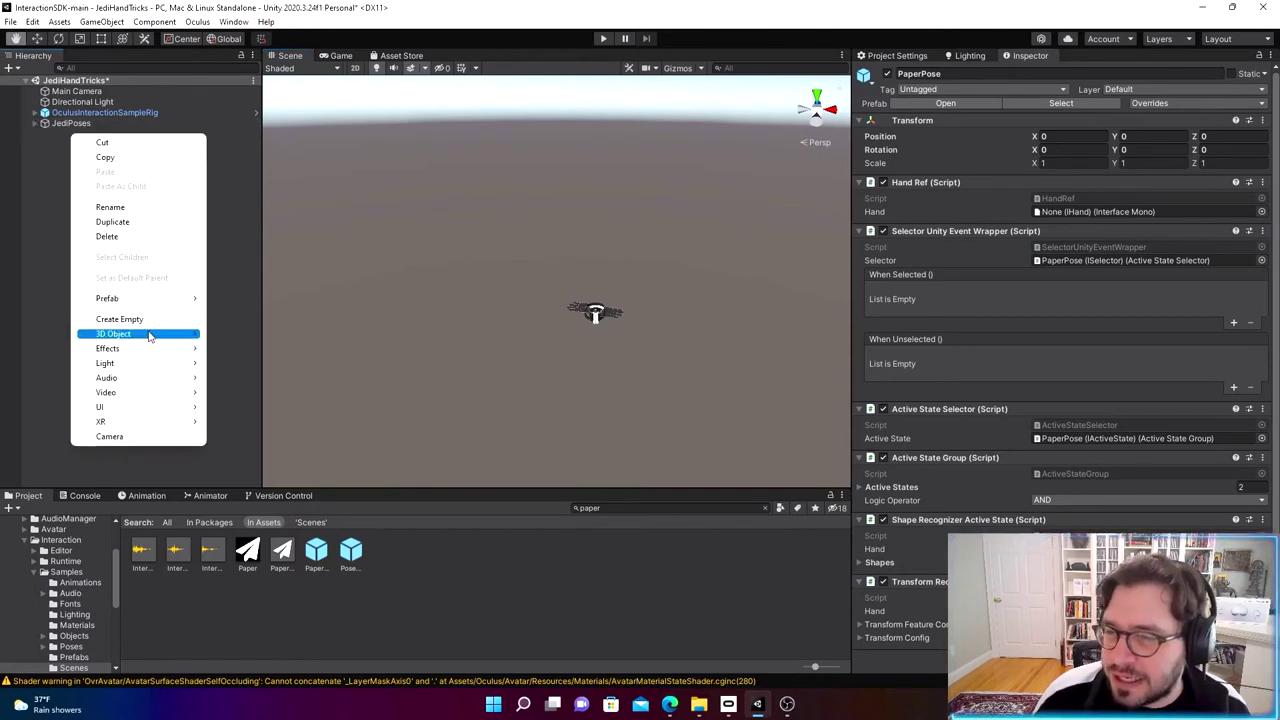
pyautogui.moveTo(149, 334)
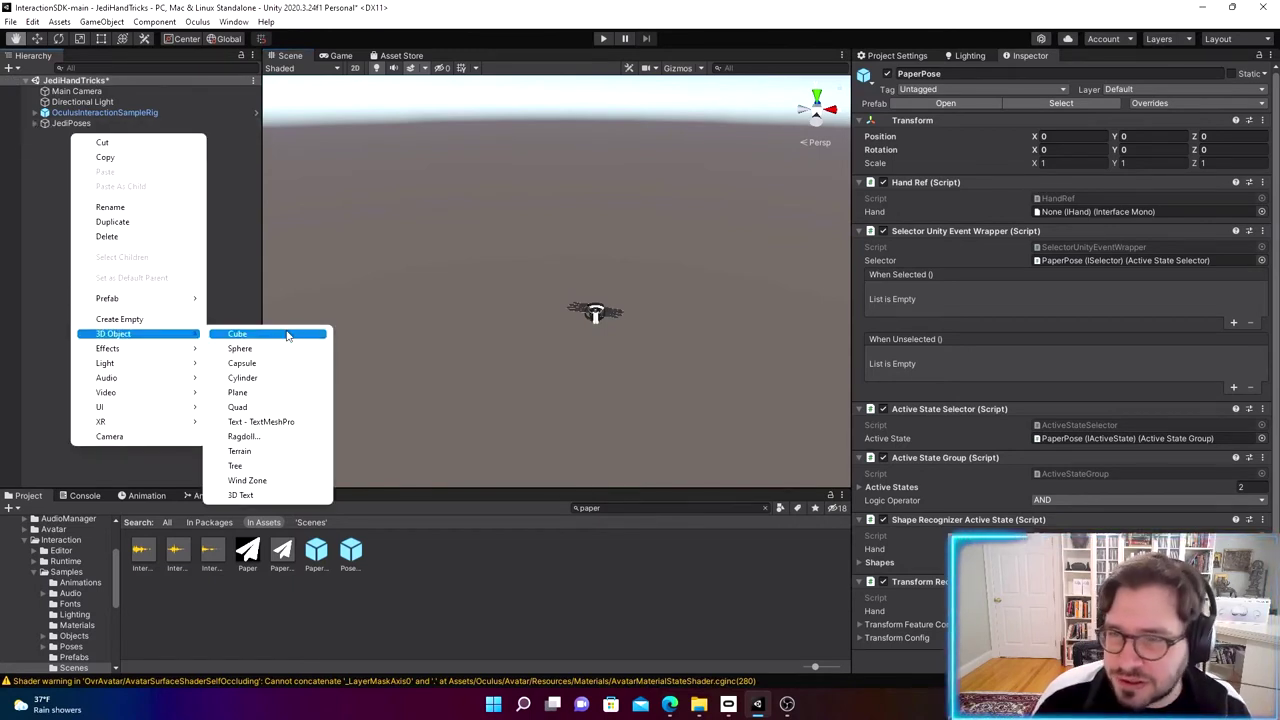
pyautogui.click(286, 392)
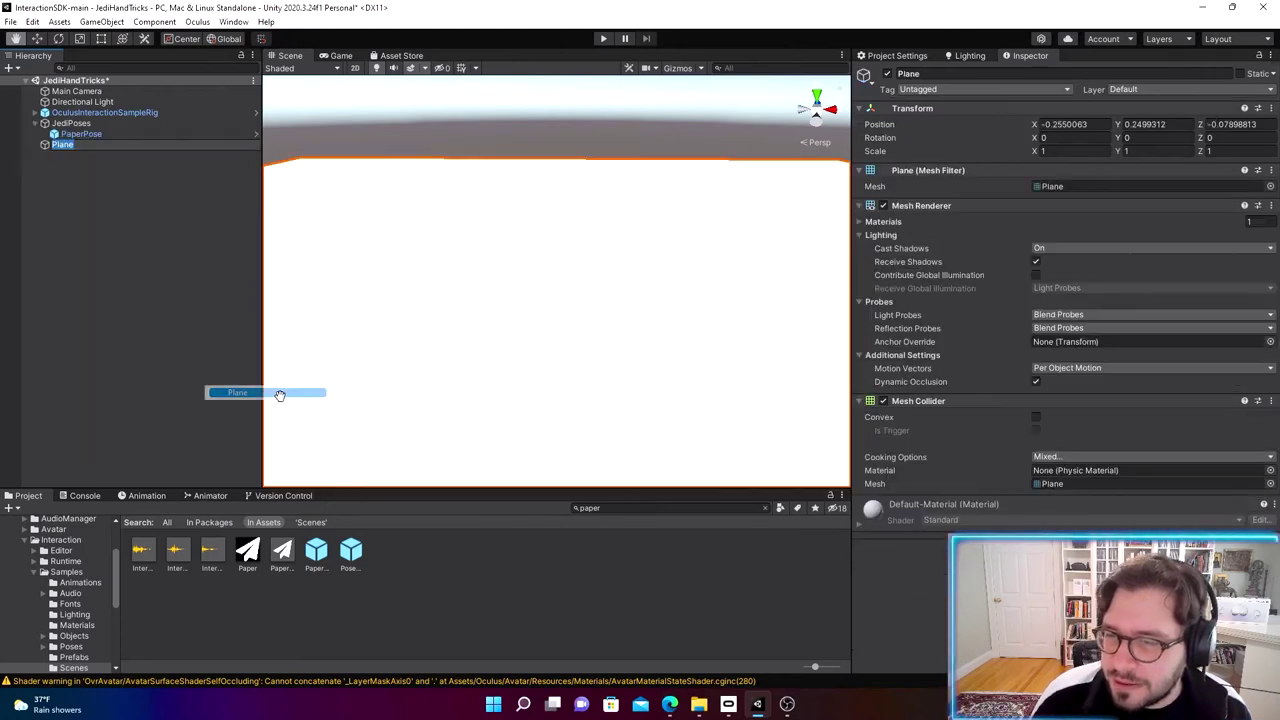
pyautogui.scroll(-1, 564, 308)
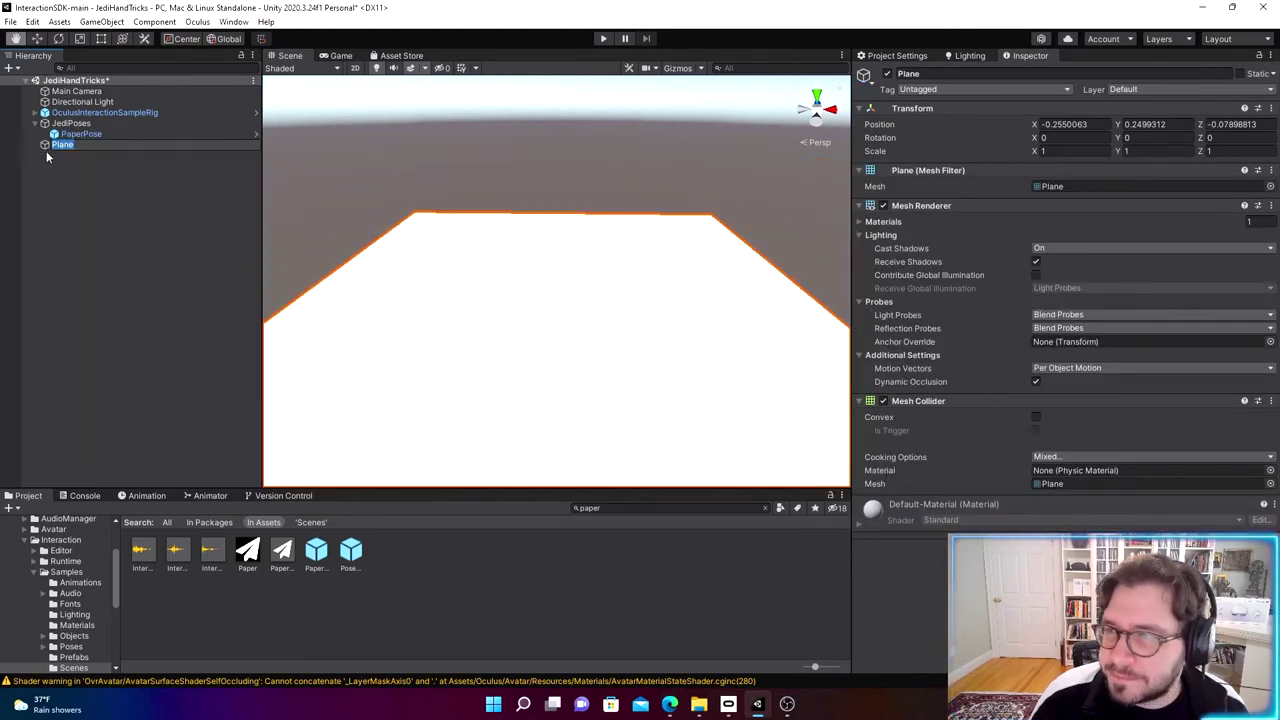
# Step: Lower the plane to a Y position of about -0.78 so it sits beneath OculusInteractionSampleRig
pyautogui.click(108, 148)
pyautogui.press('w')
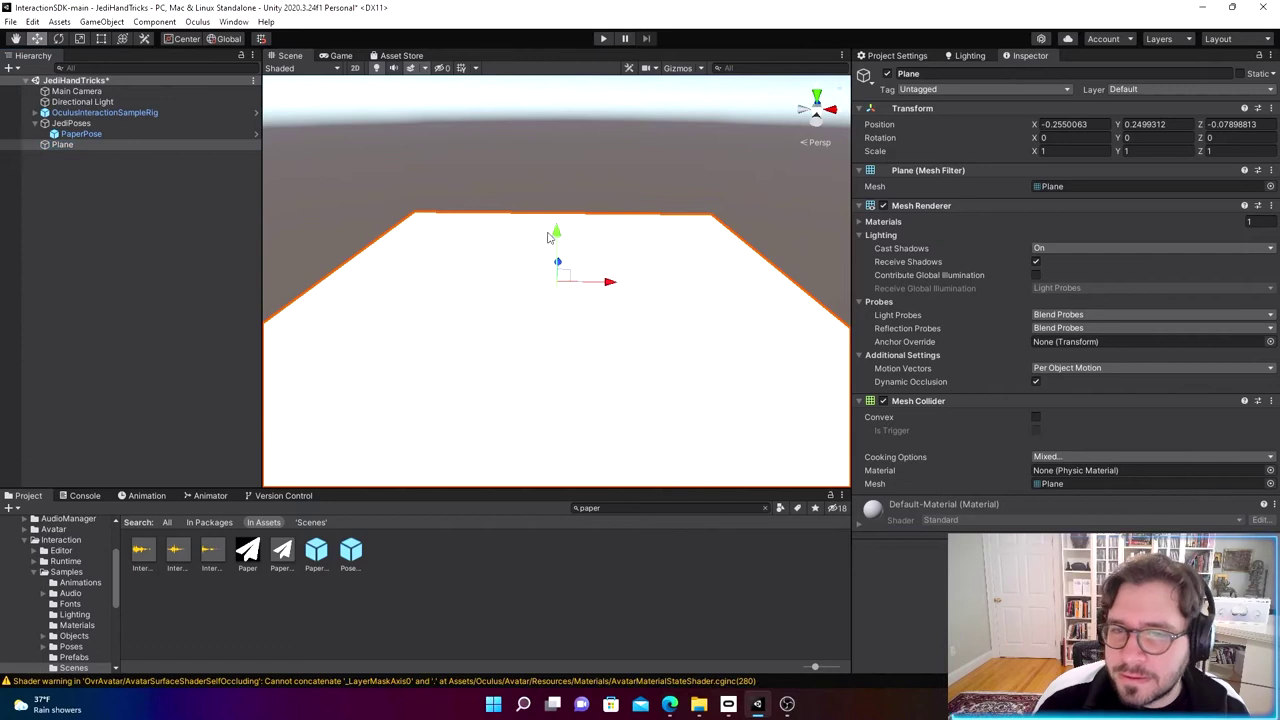
pyautogui.moveTo(557, 237); pyautogui.dragTo(491, 286)
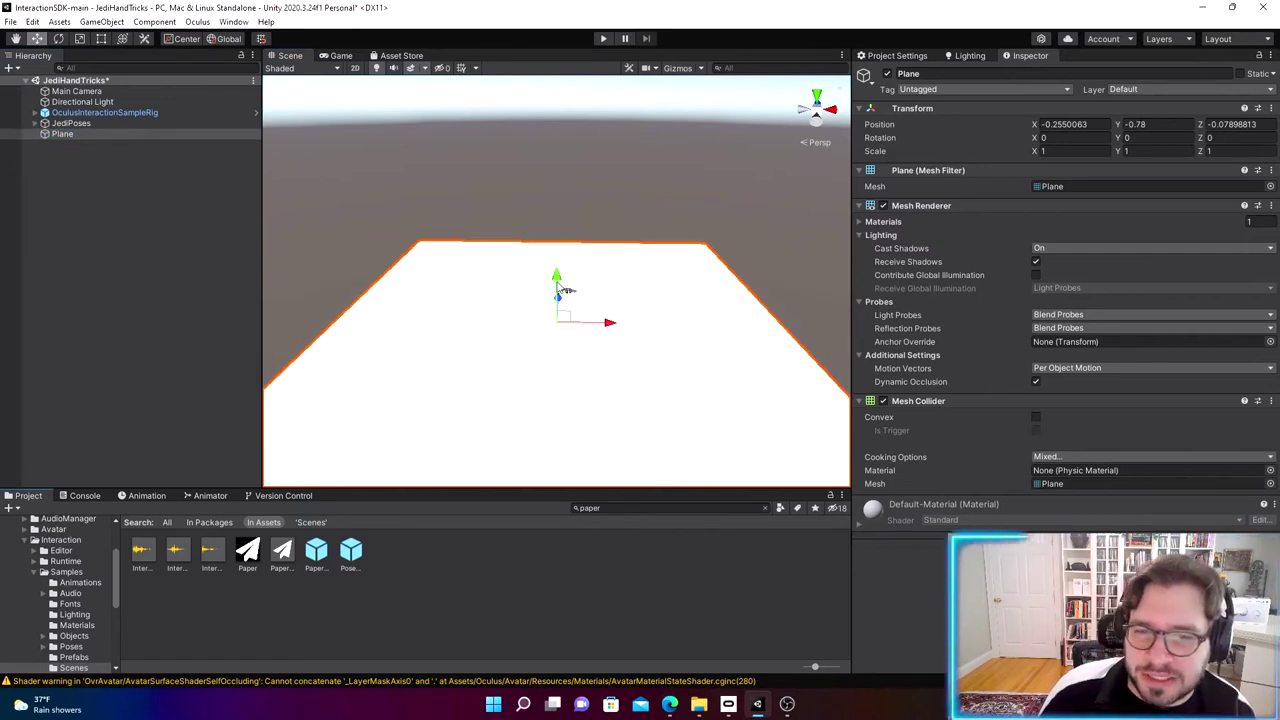
pyautogui.click(95, 112)
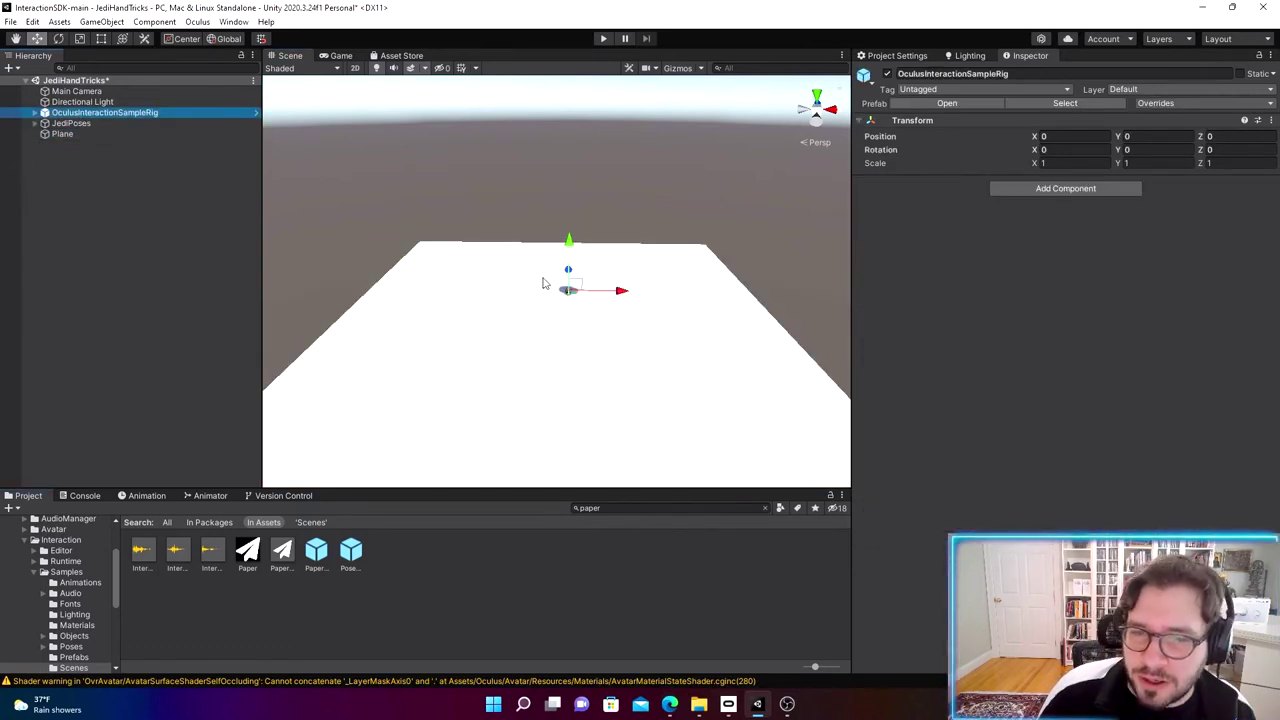
pyautogui.click(457, 403)
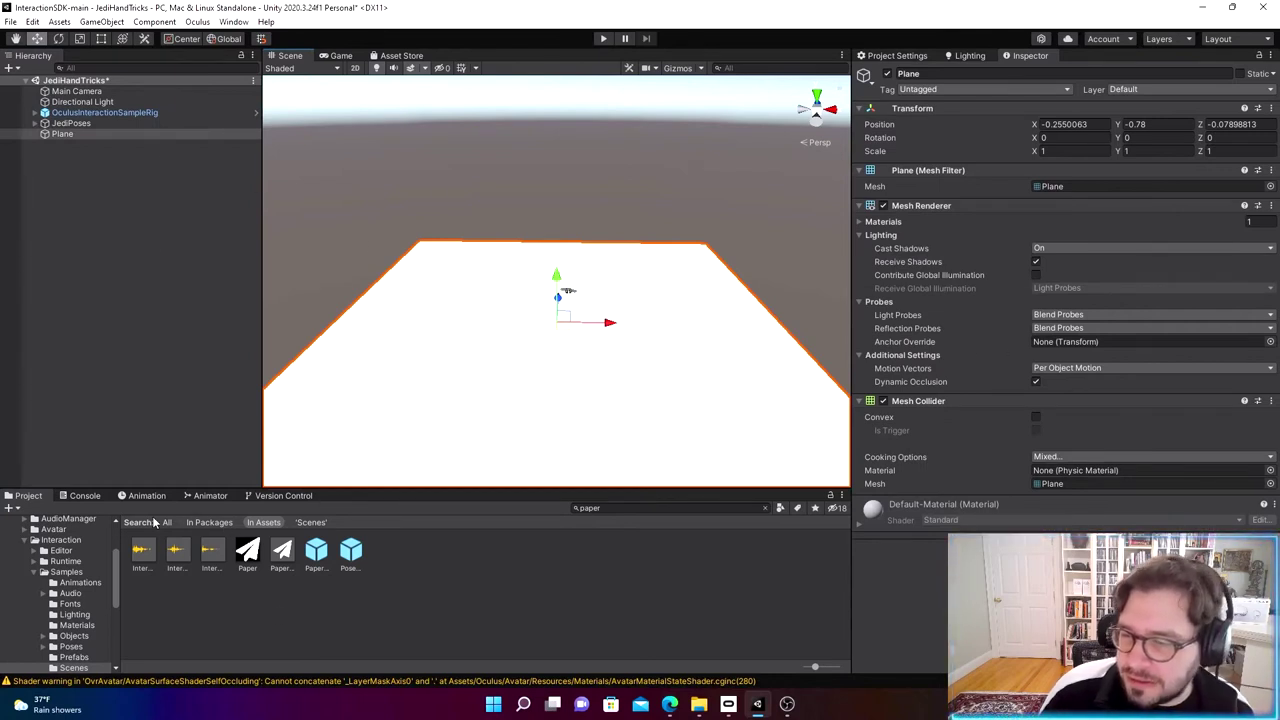
# Step: Clear the asset search and create a folder named Materials directly inside the root Assets folder
pyautogui.moveTo(616, 508); pyautogui.dragTo(514, 501)
pyautogui.press('BackSpace')
pyautogui.click(513, 636)
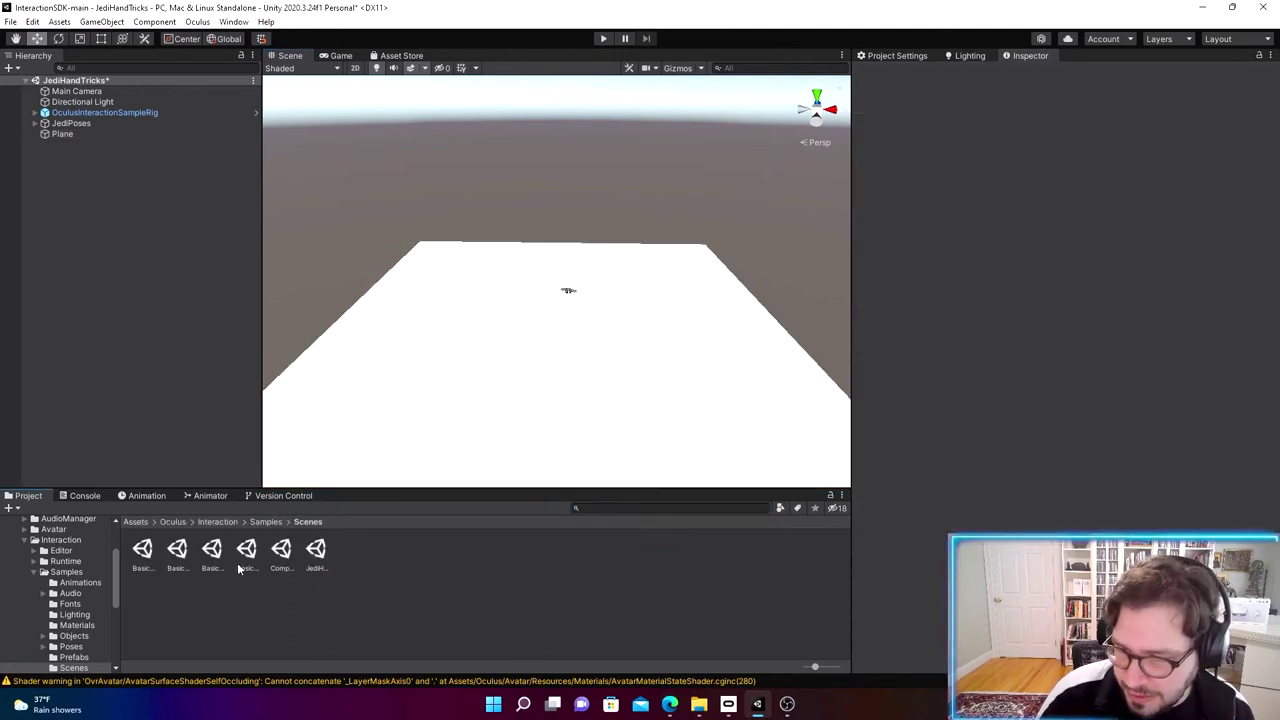
pyautogui.click(172, 522)
pyautogui.rightClick(528, 563)
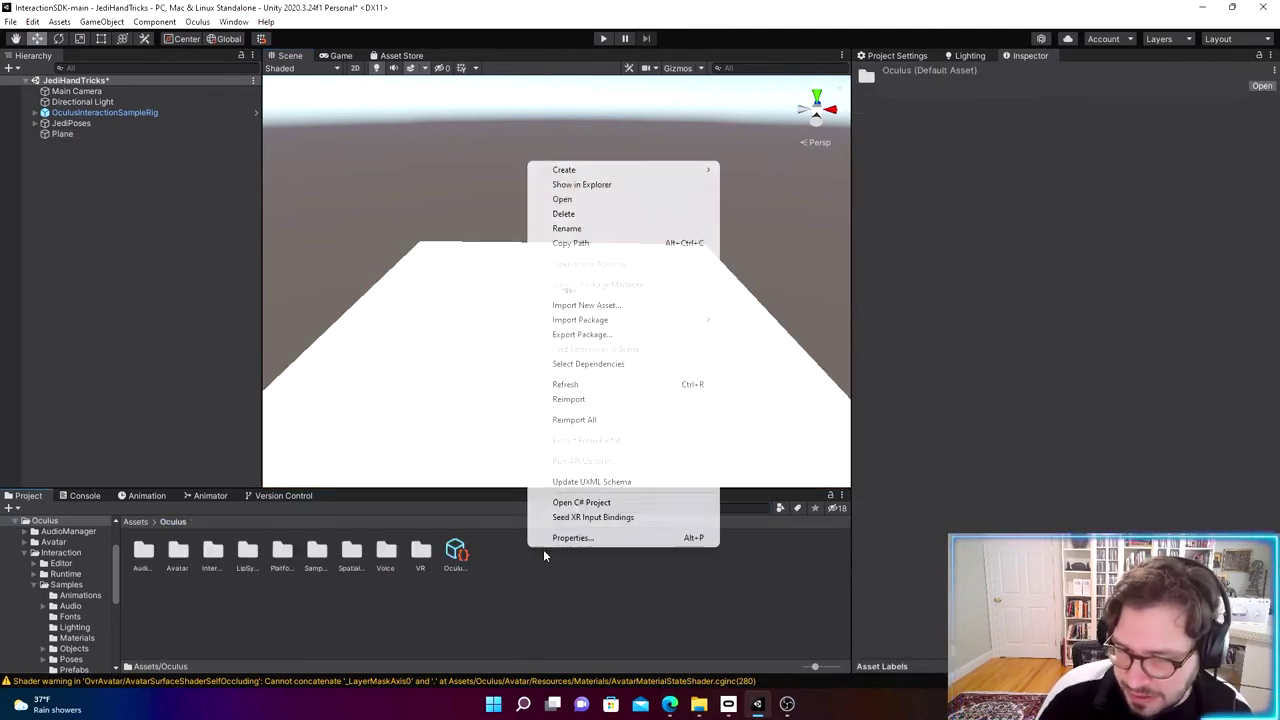
pyautogui.click(137, 522)
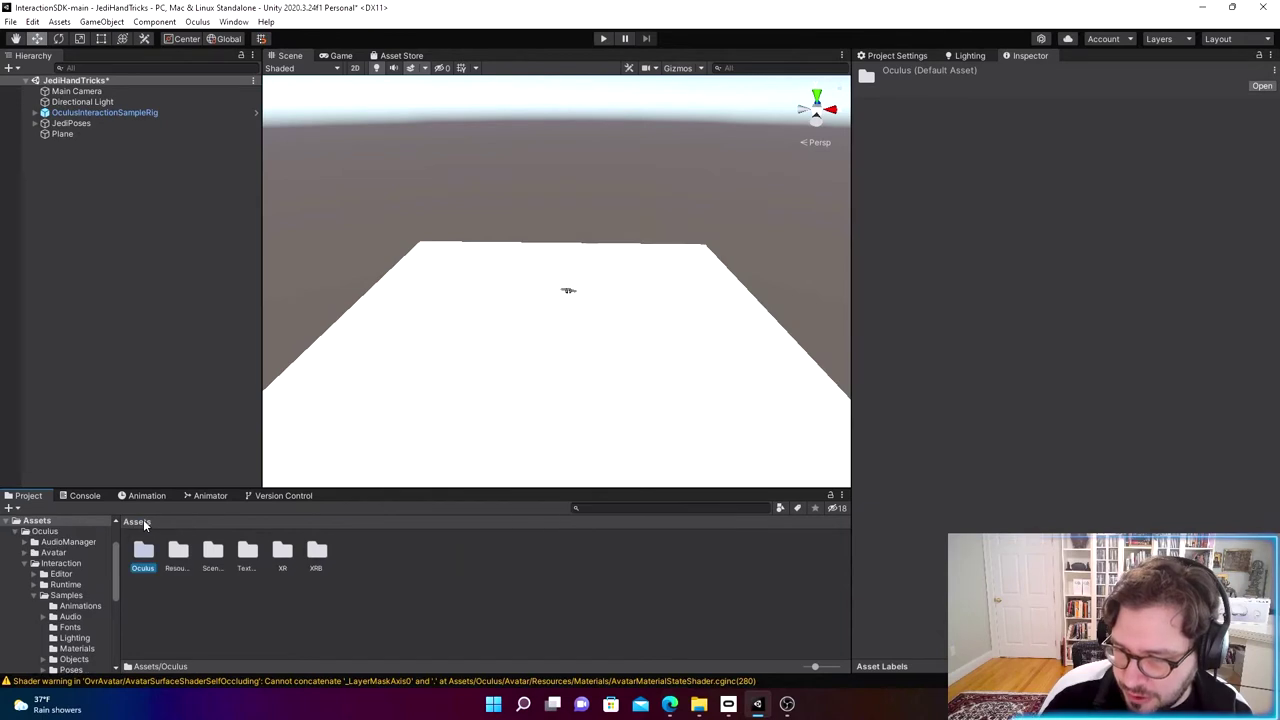
pyautogui.rightClick(369, 569)
pyautogui.moveTo(428, 180)
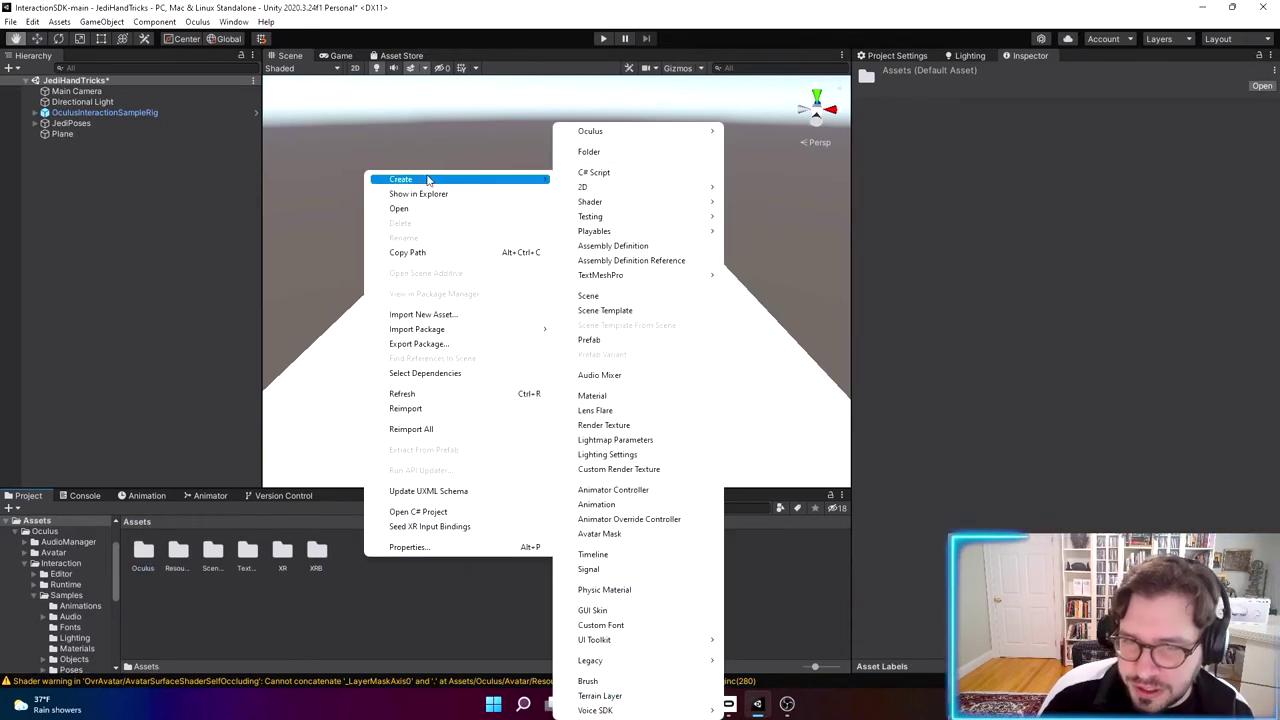
pyautogui.click(610, 152)
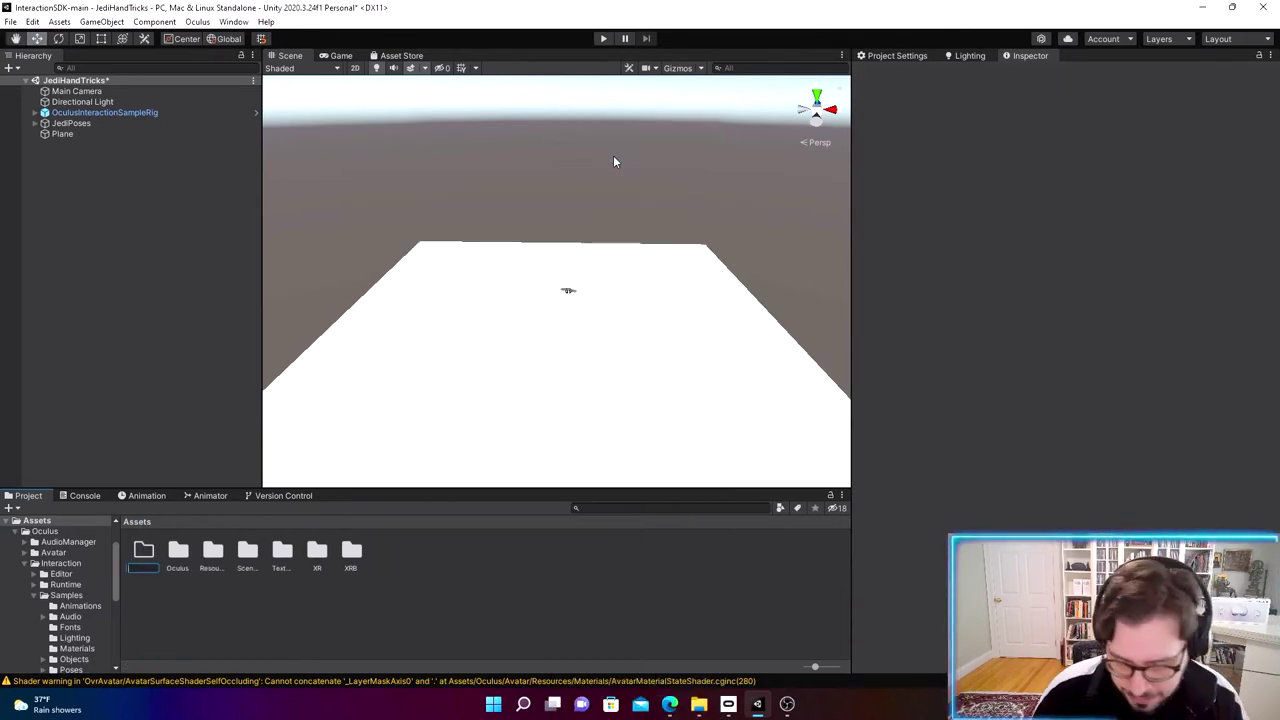
pyautogui.write('Materials')
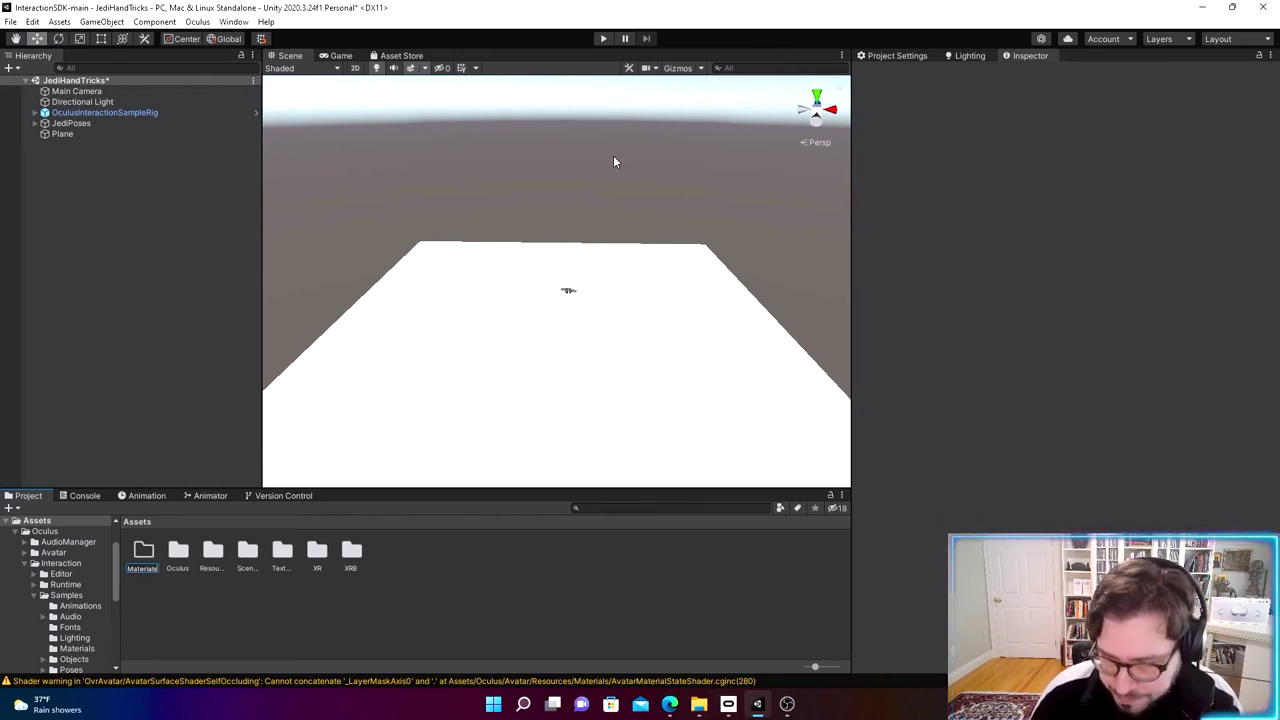
pyautogui.press('Return')
# Step: Create a new material named Floormat inside the Materials folder
pyautogui.doubleClick(143, 550)
pyautogui.rightClick(167, 542)
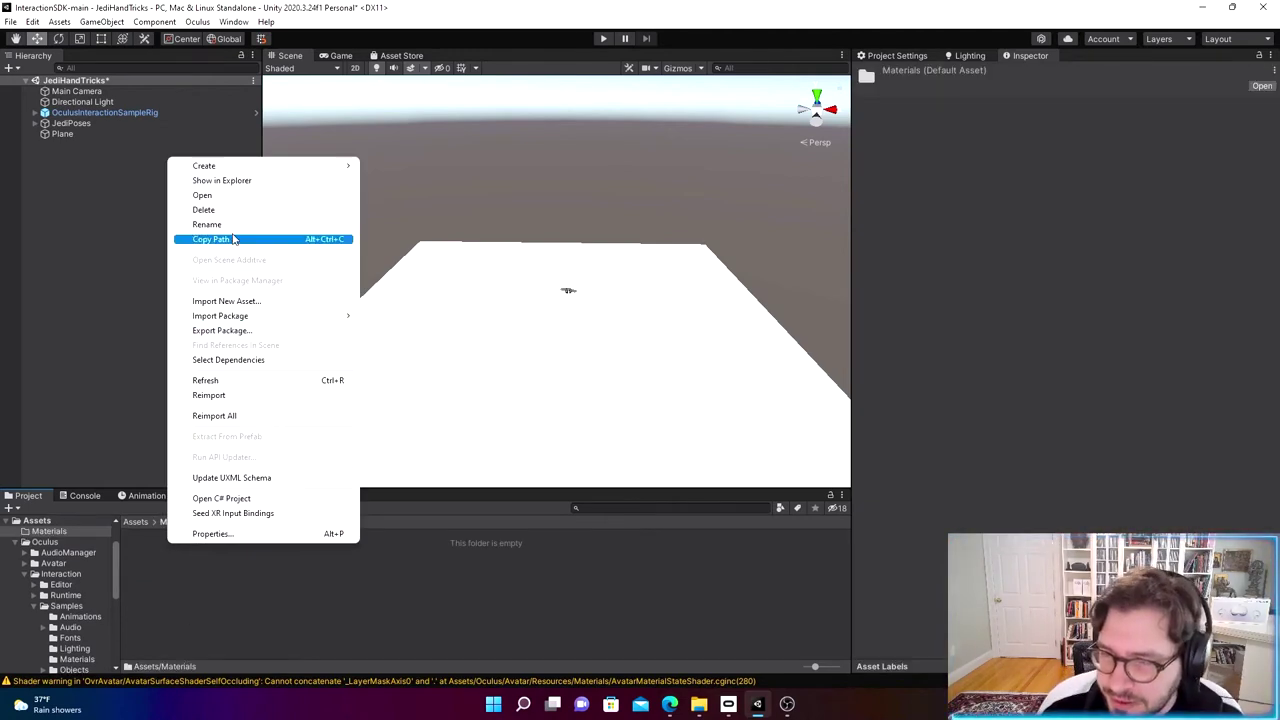
pyautogui.moveTo(210, 166)
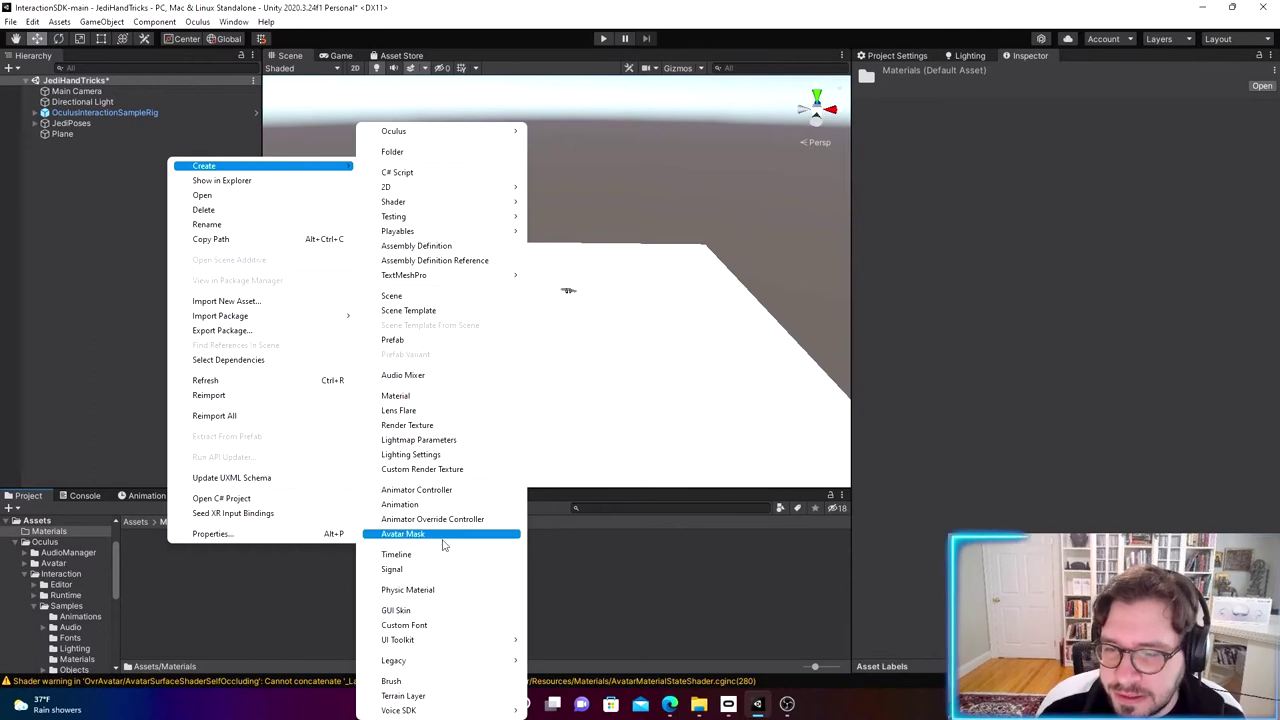
pyautogui.click(430, 396)
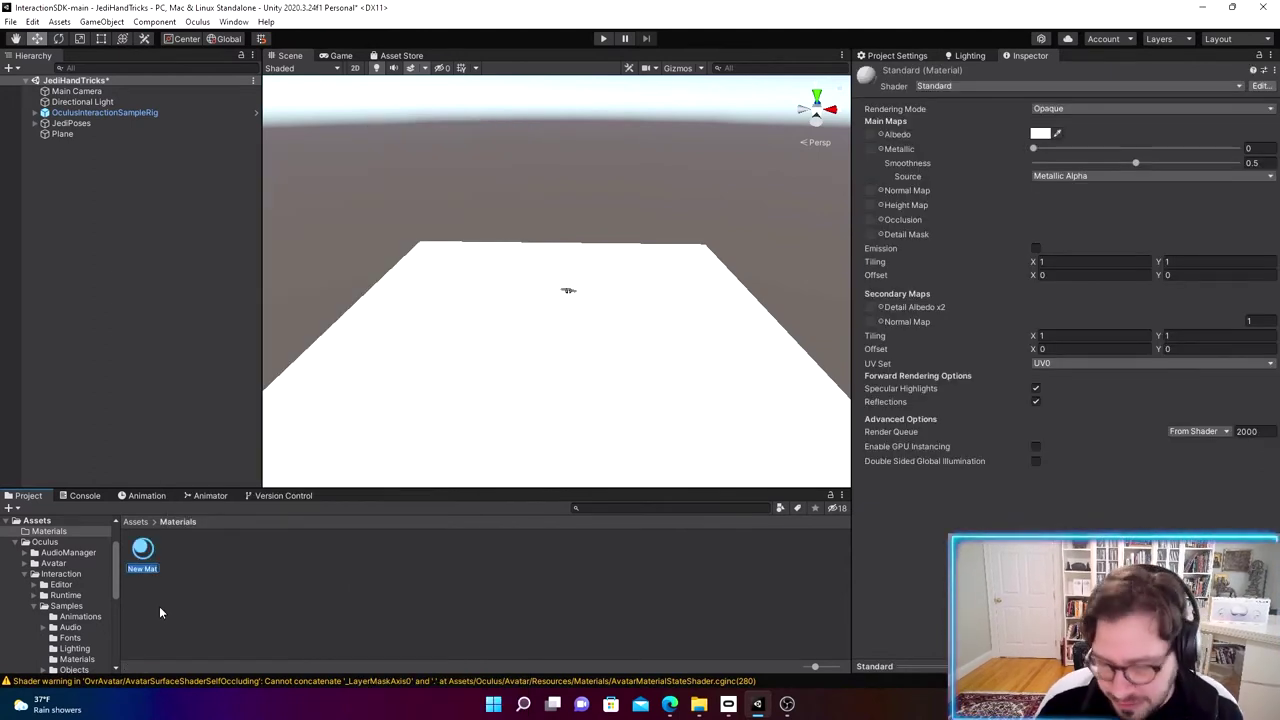
pyautogui.press('BackSpace')
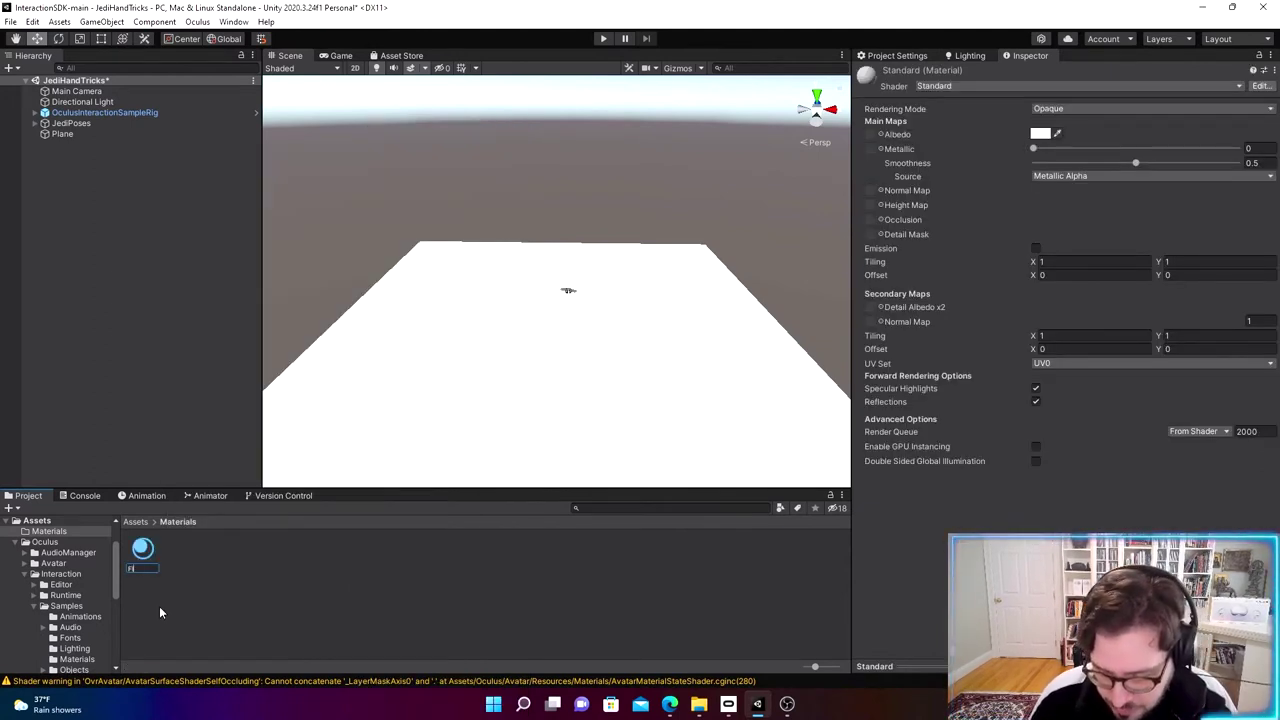
pyautogui.write('Floormat')
pyautogui.press('Return')
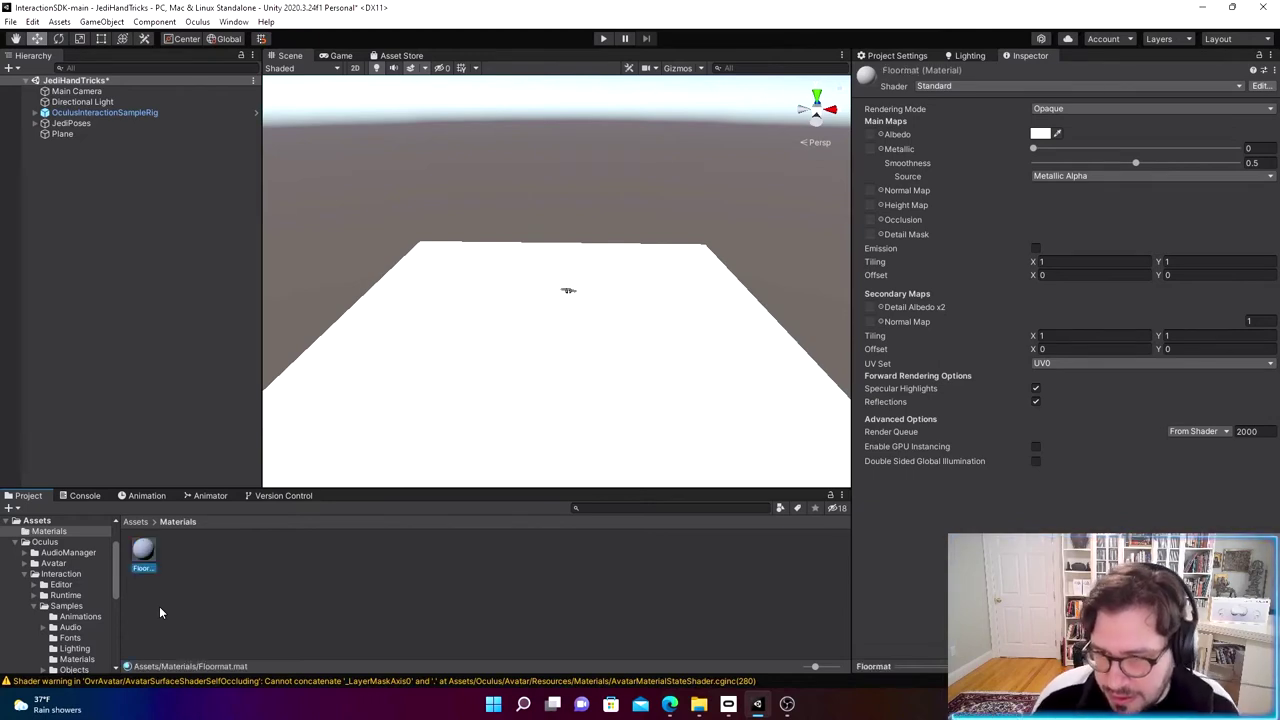
# Step: Set Floormat's albedo colour to blue (hex 1867D9) and apply the material to the floor plane in the scene
pyautogui.click(1040, 133)
pyautogui.click(1145, 204)
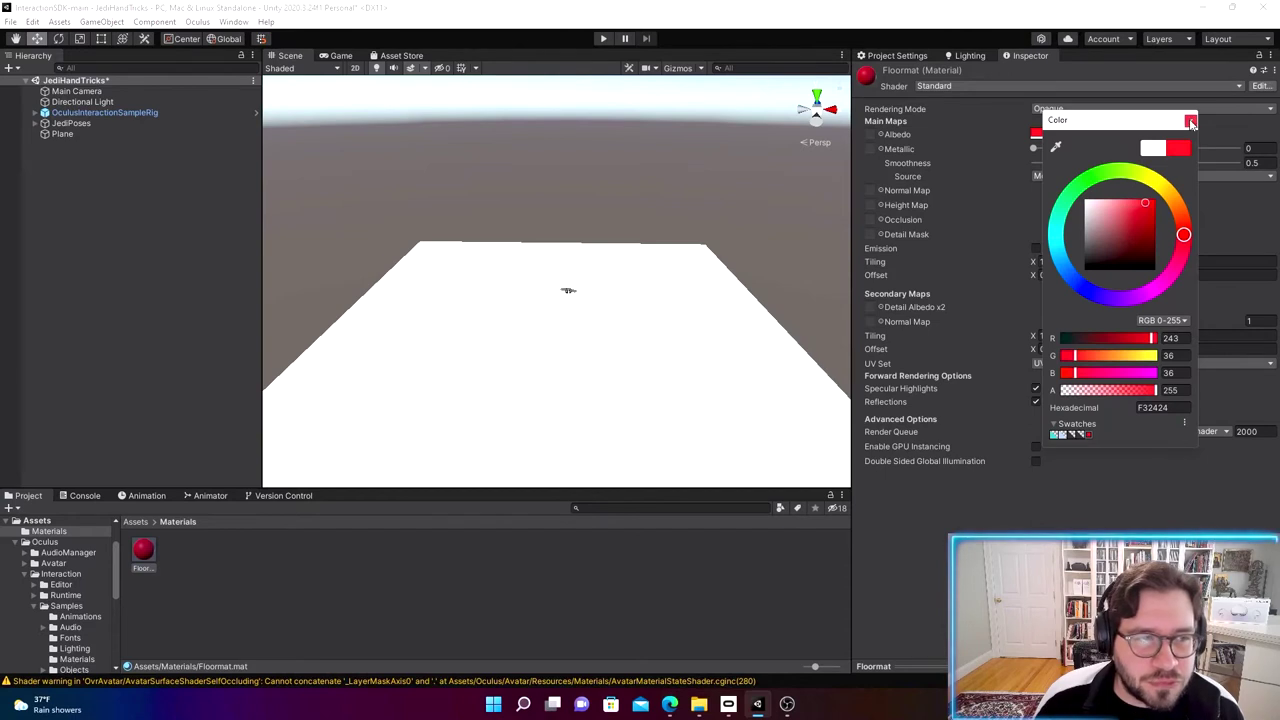
pyautogui.moveTo(1068, 290); pyautogui.dragTo(1066, 274)
pyautogui.click(1149, 212)
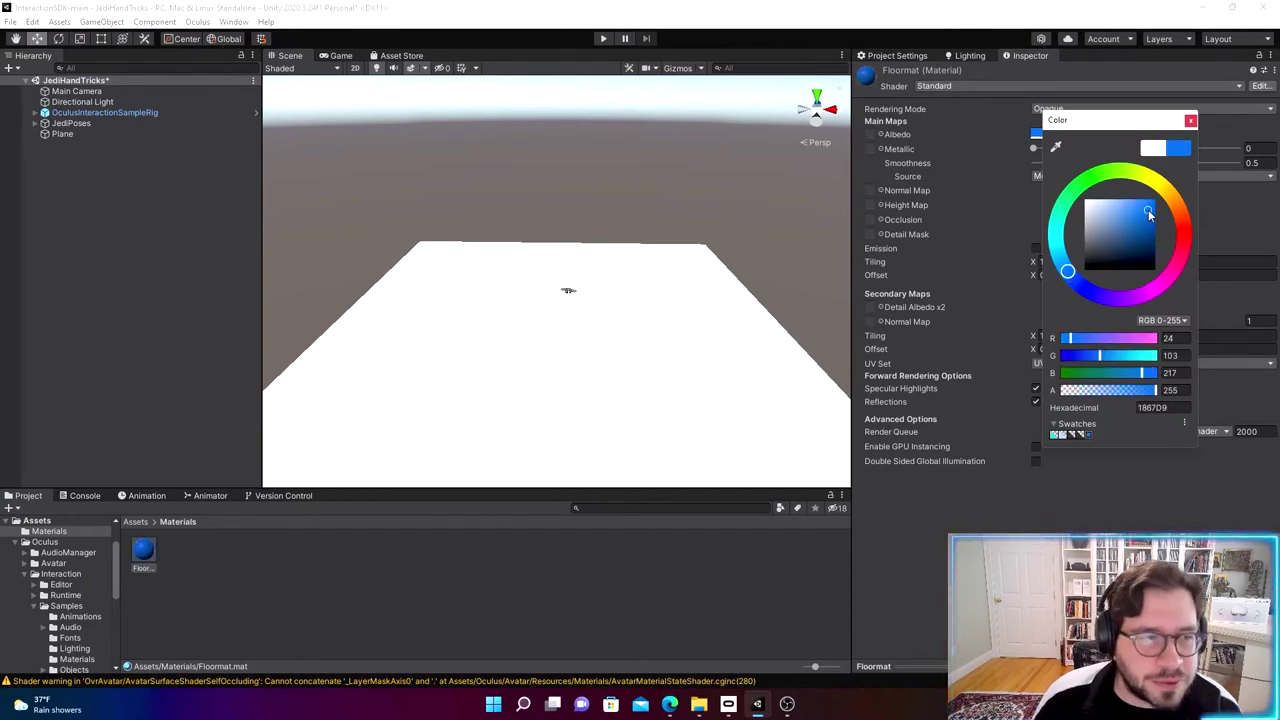
pyautogui.click(1190, 121)
pyautogui.moveTo(166, 556); pyautogui.dragTo(460, 400)
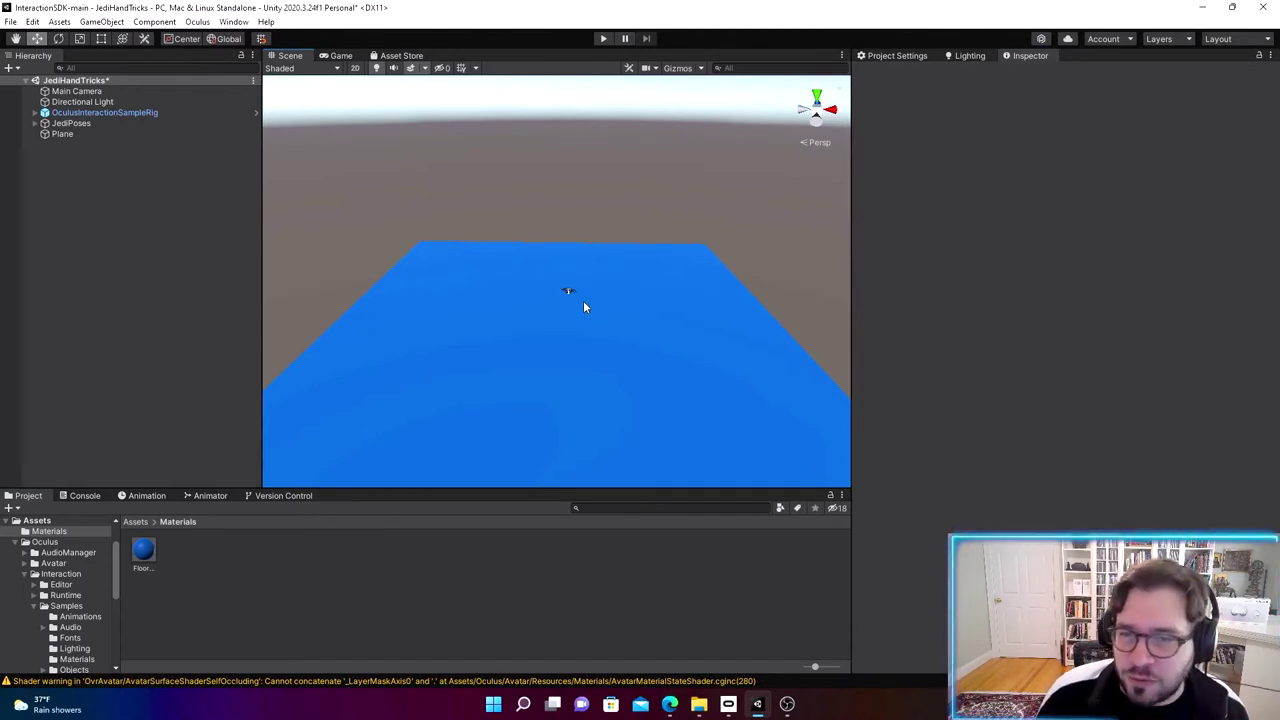
pyautogui.scroll(2, 590, 360)
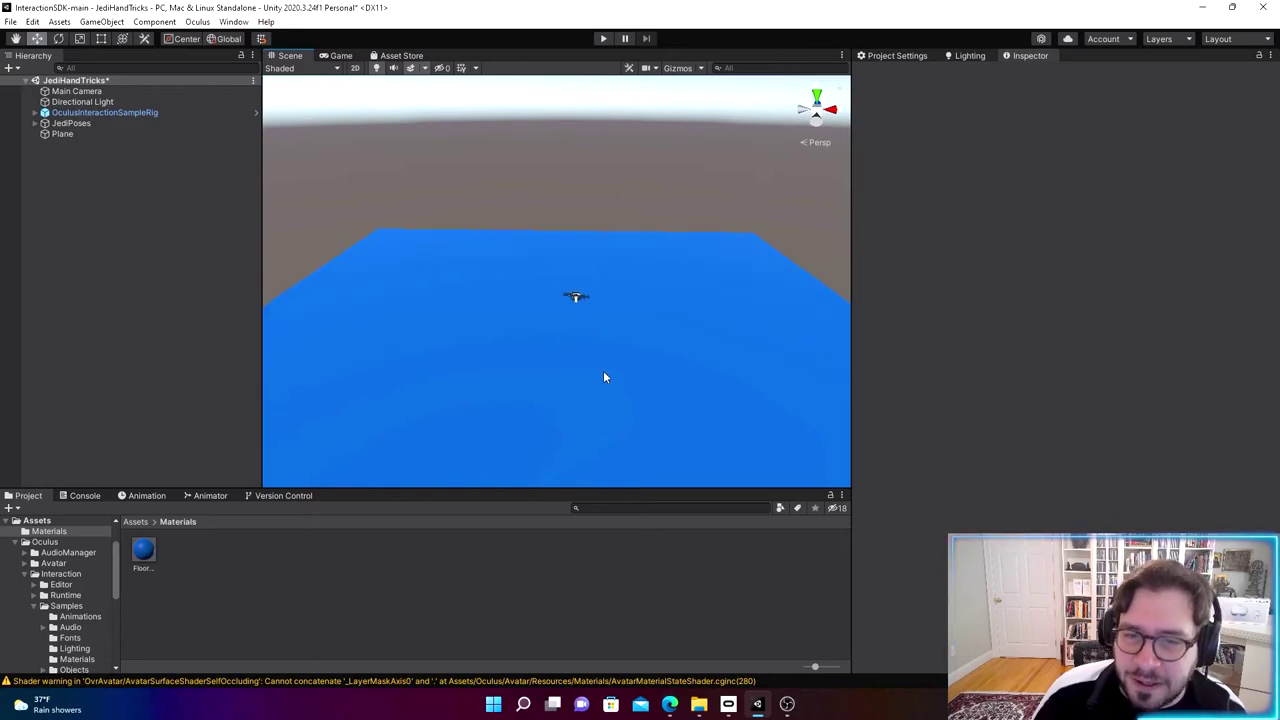
# Step: Add a 3D cube at the scene root and place it above the plane at about X 0.59, Y 0.25, Z 1.47
pyautogui.rightClick(60, 143)
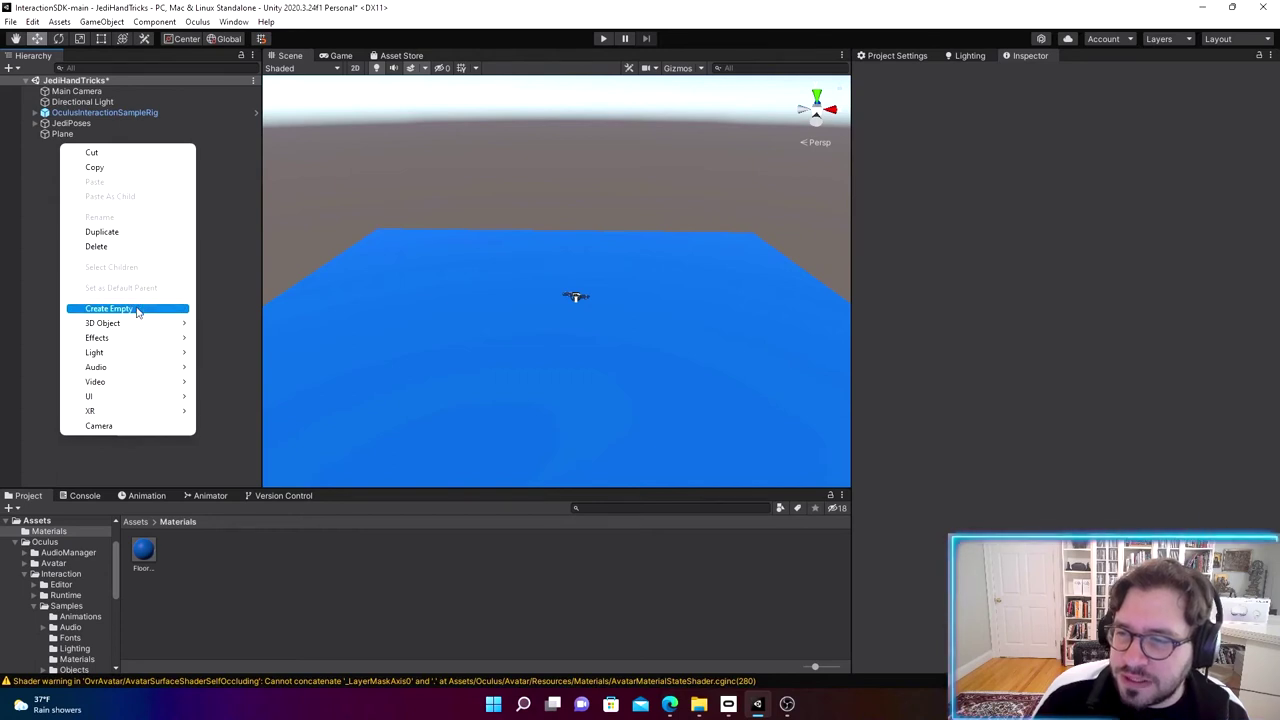
pyautogui.moveTo(140, 323)
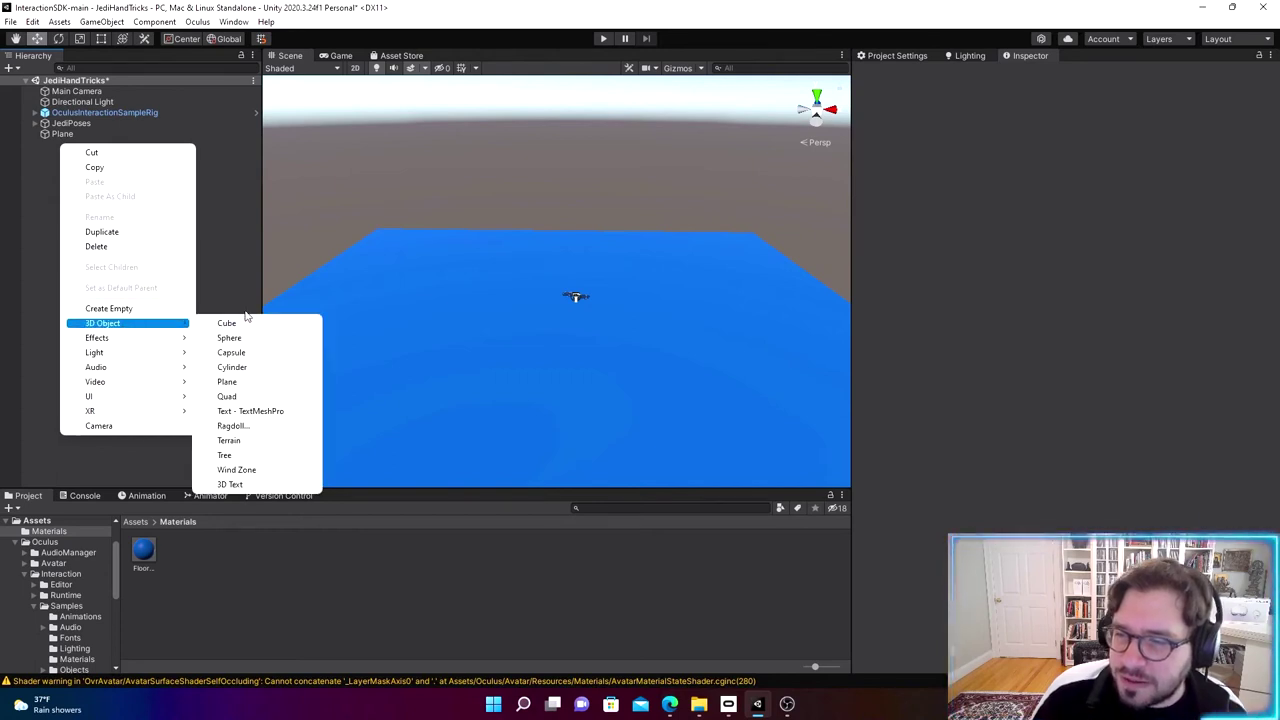
pyautogui.click(240, 322)
pyautogui.moveTo(562, 265); pyautogui.dragTo(663, 240)
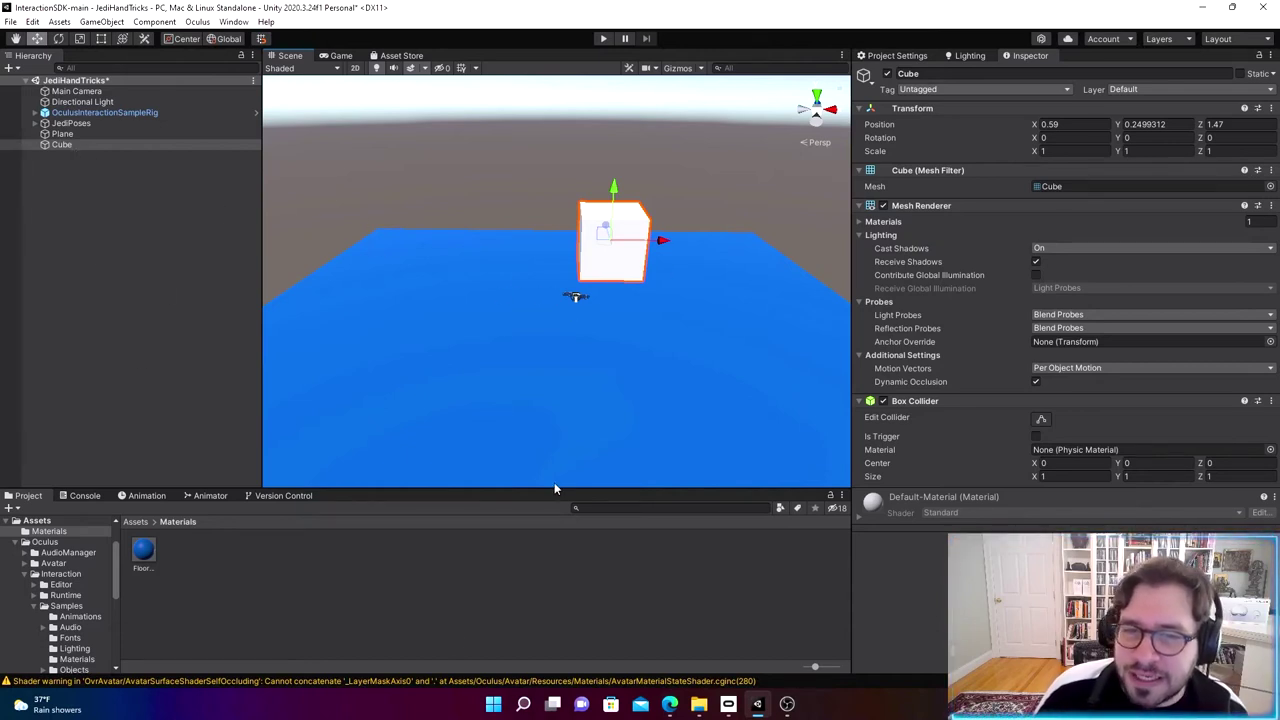
pyautogui.click(406, 642)
# Step: Run the JediHandTricks scene in Play mode to test it with the headset
pyautogui.click(108, 145)
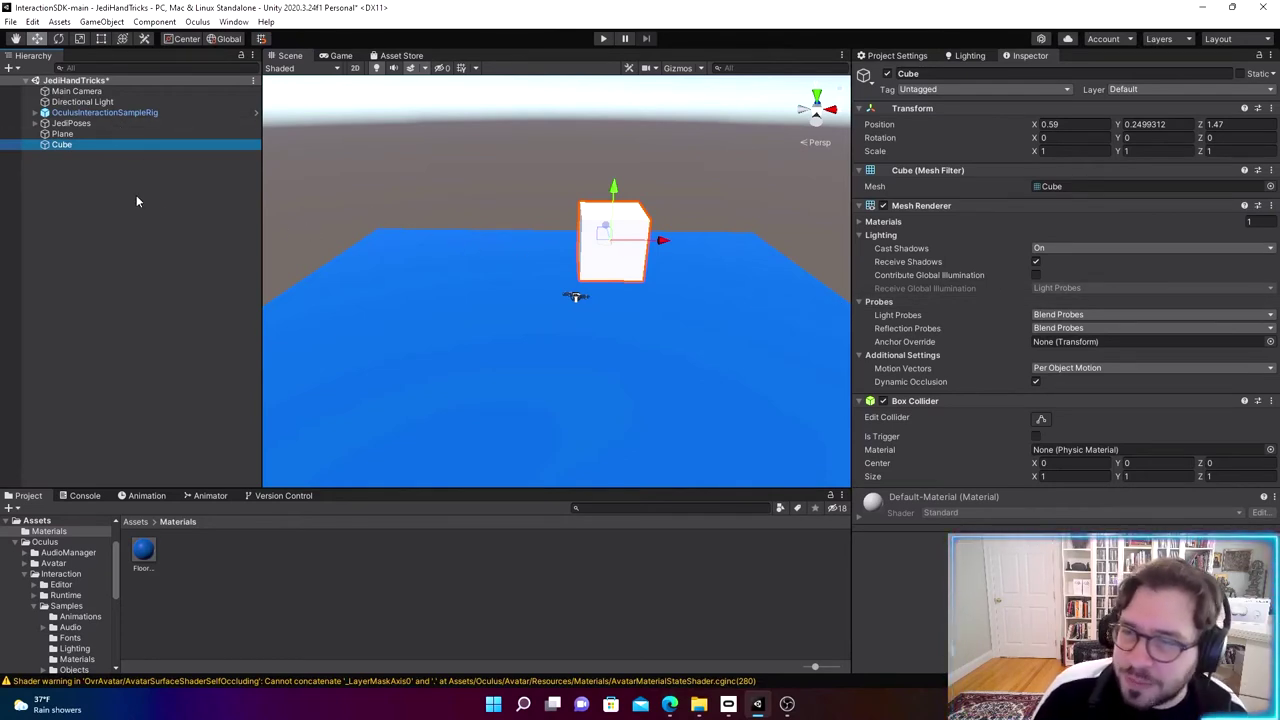
pyautogui.hotkey('ctrl', 'z')
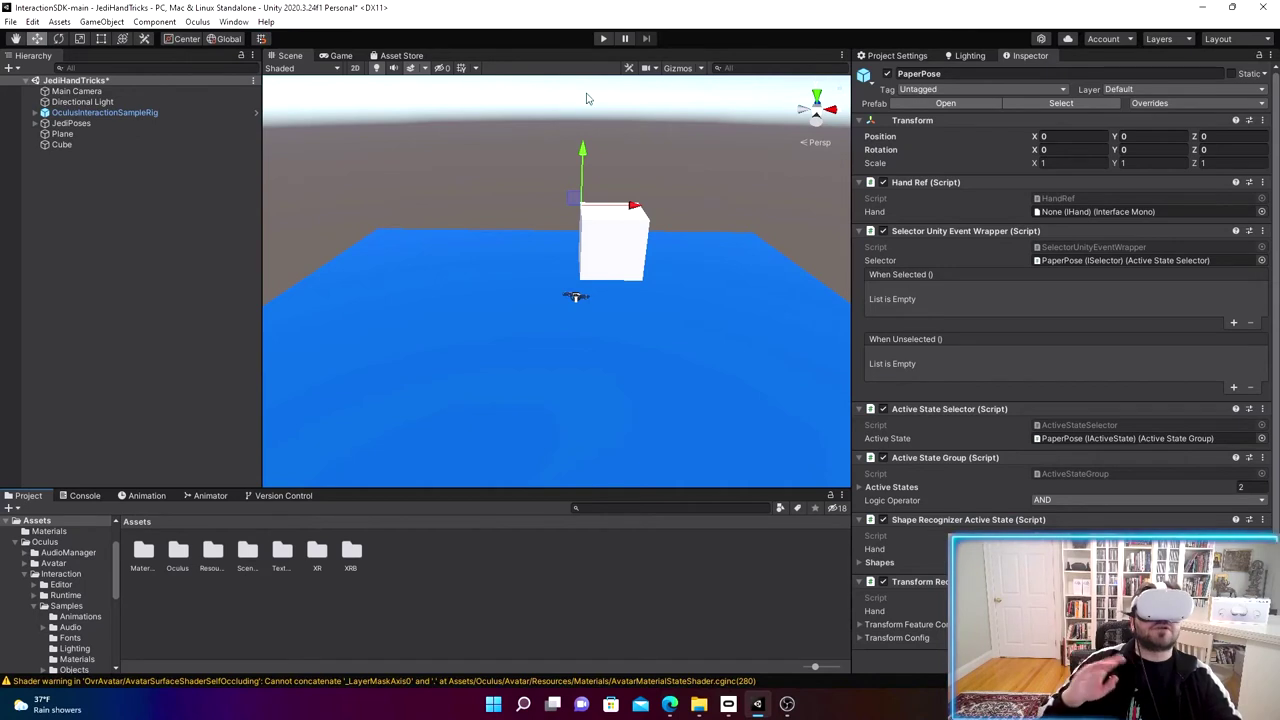
pyautogui.click(604, 40)
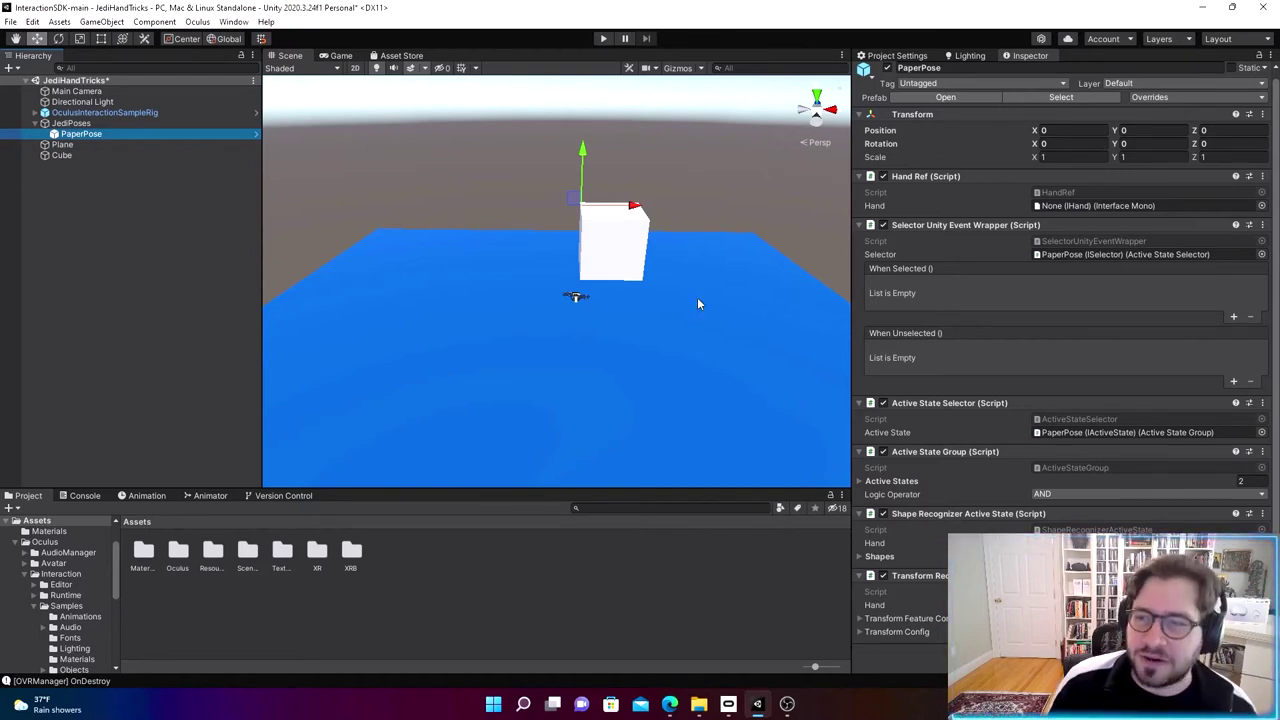
# Step: Switch to the web browser and review the overview, platform compatibility and feature list on the DOTween home page
pyautogui.hotkey('alt', 'Tab')
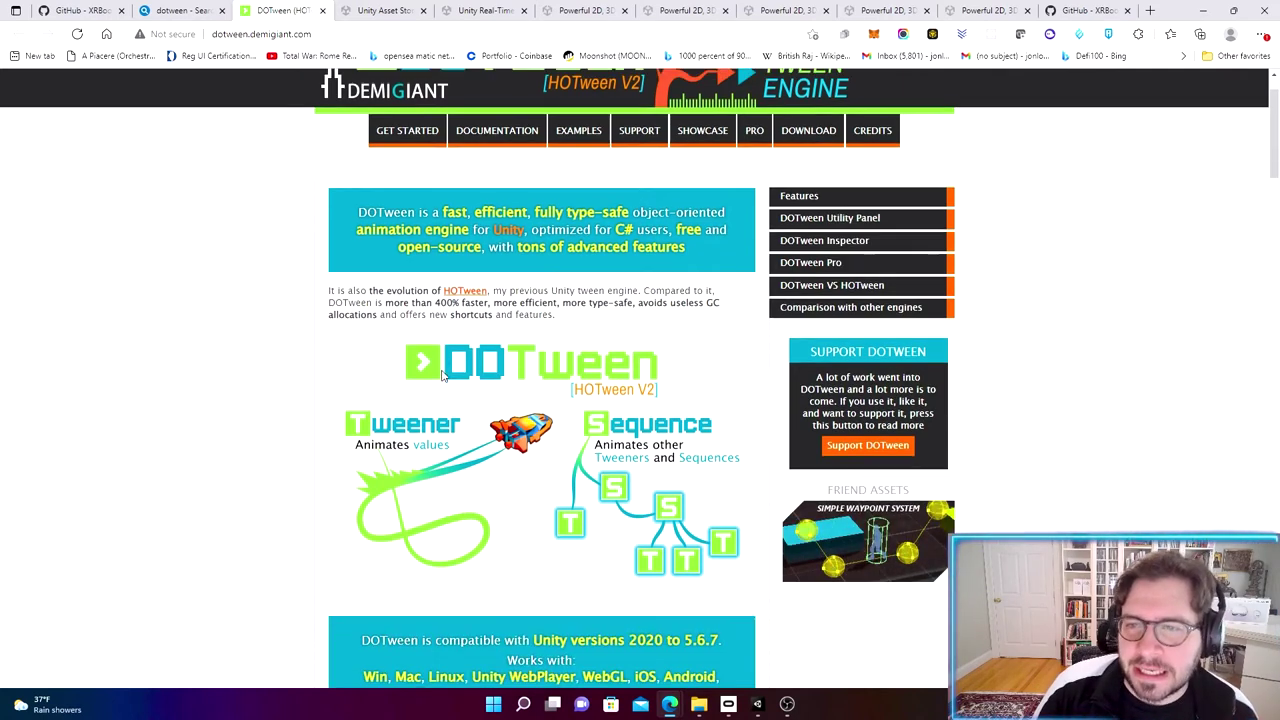
pyautogui.scroll(-6, 457, 364)
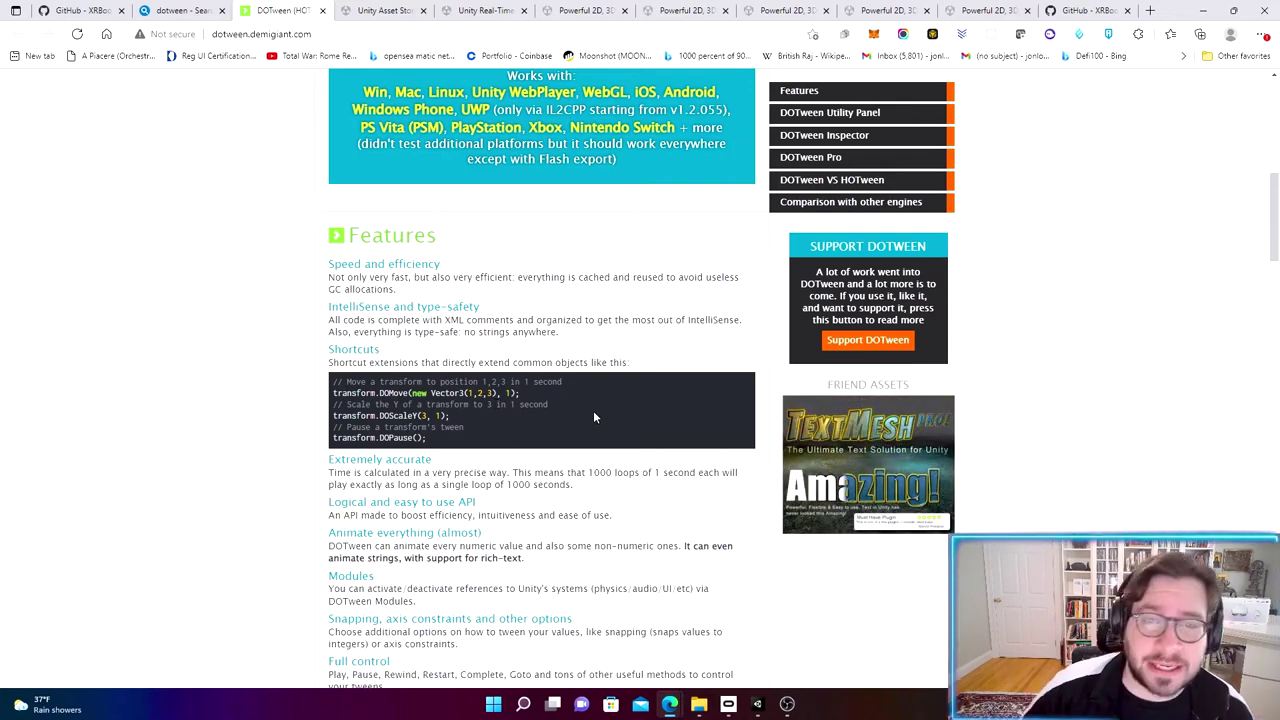
pyautogui.scroll(1, 600, 520)
pyautogui.scroll(3, 596, 557)
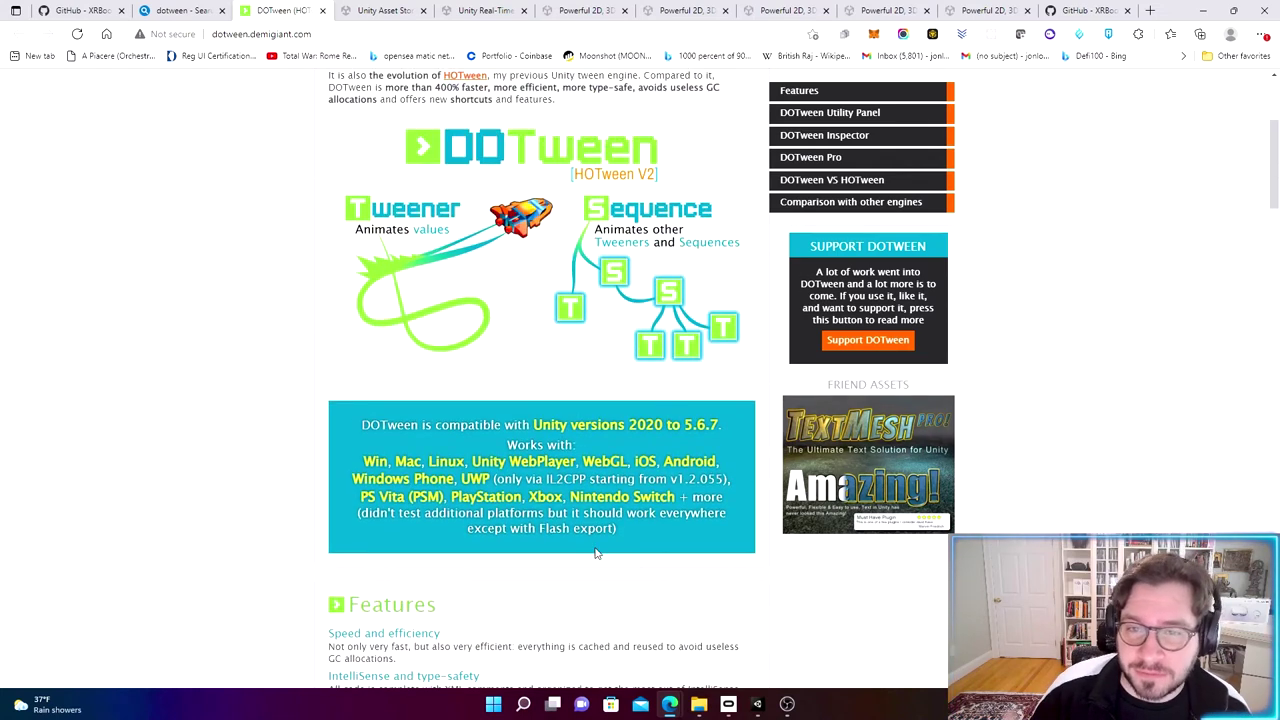
pyautogui.scroll(3, 597, 568)
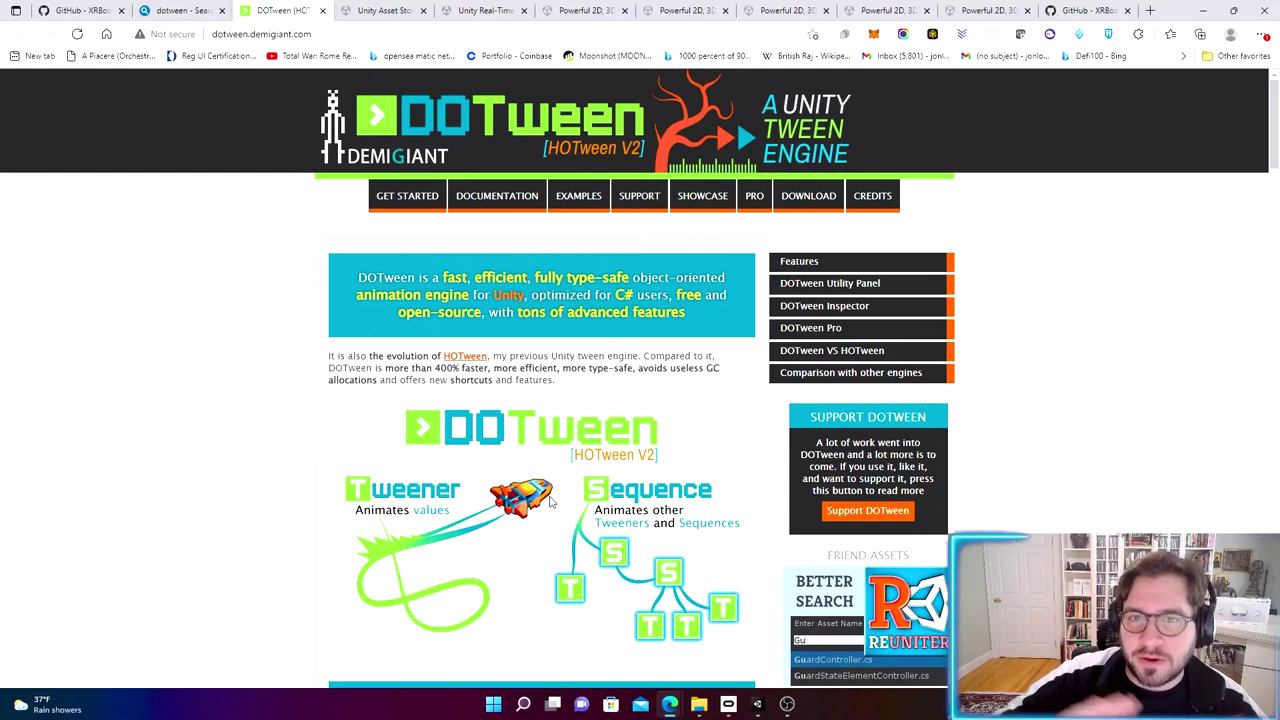
# Step: Open the DOTween documentation and read through the DOTween.Init and Creating a Tweener sections down to the basic elements shortcuts
pyautogui.click(510, 193)
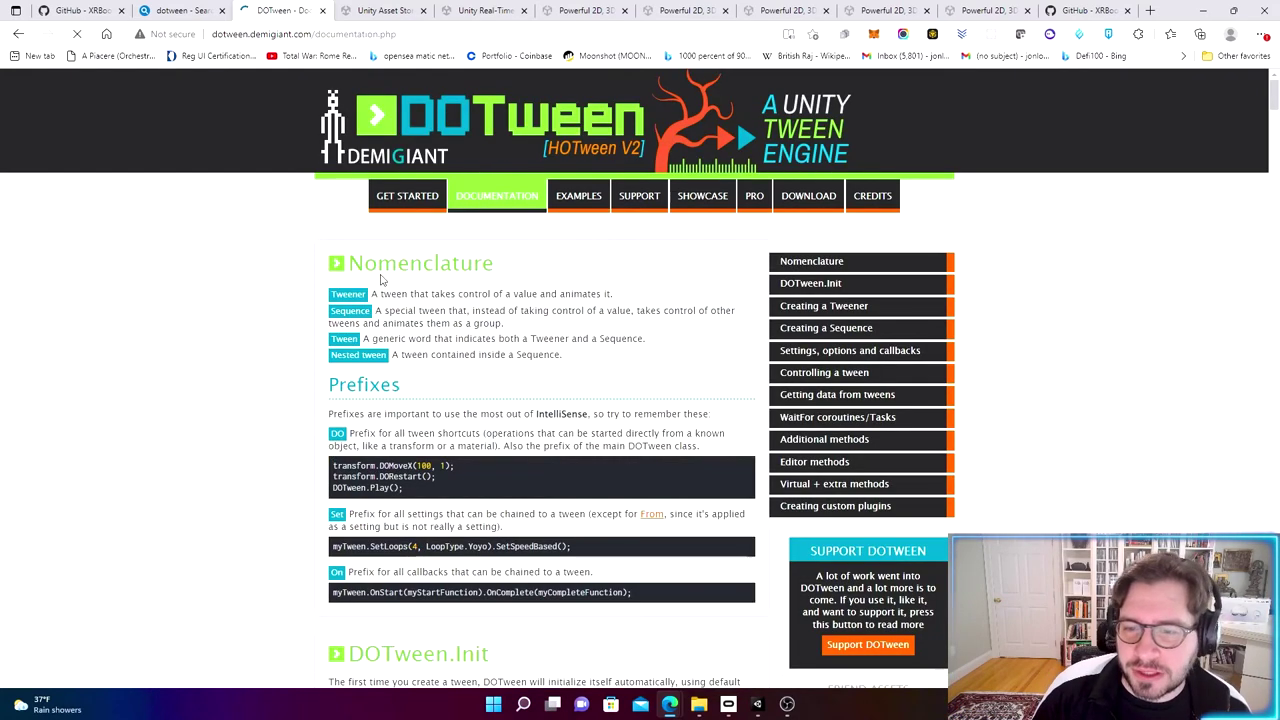
pyautogui.scroll(-4, 545, 258)
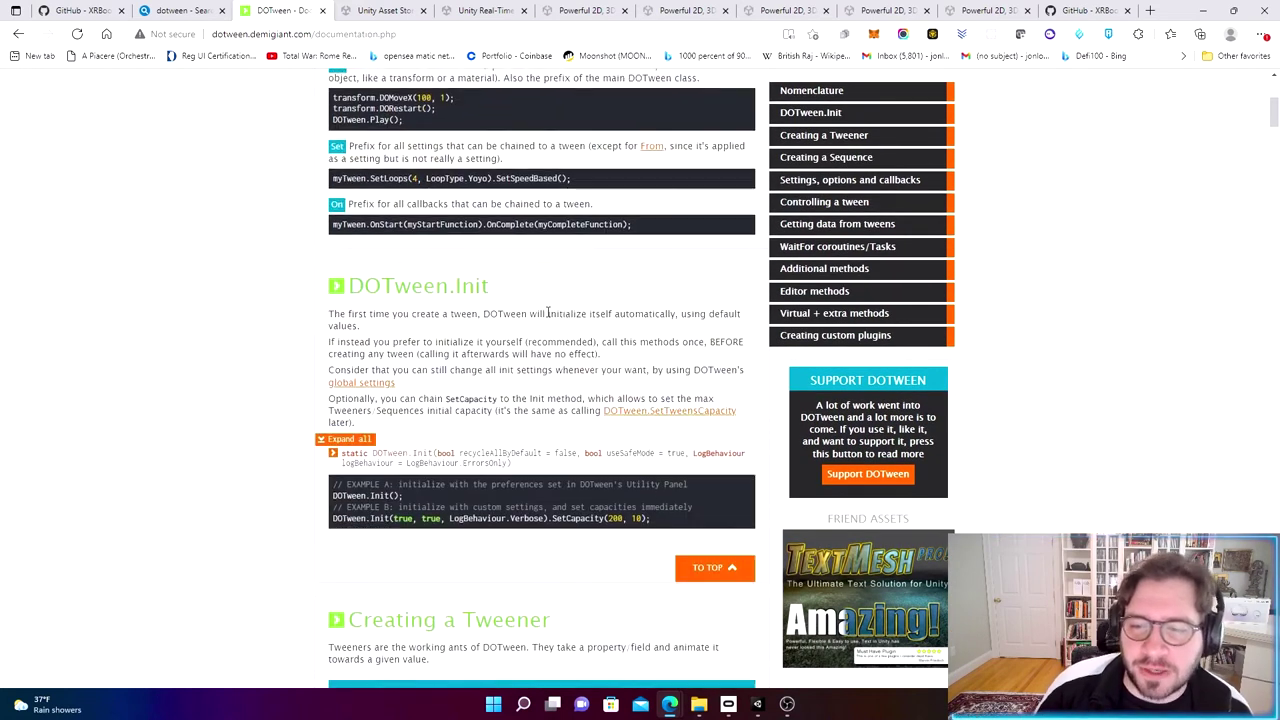
pyautogui.scroll(-1, 548, 313)
pyautogui.scroll(-2, 553, 310)
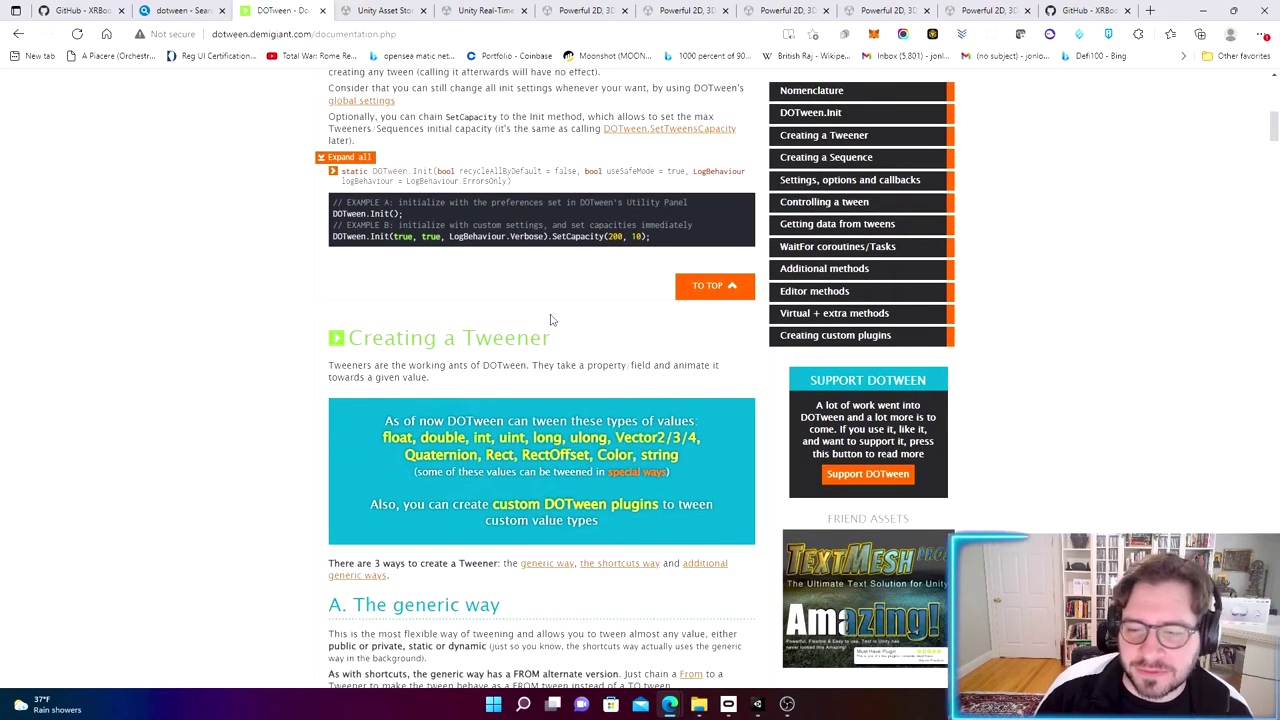
pyautogui.scroll(1, 553, 314)
pyautogui.scroll(-3, 586, 366)
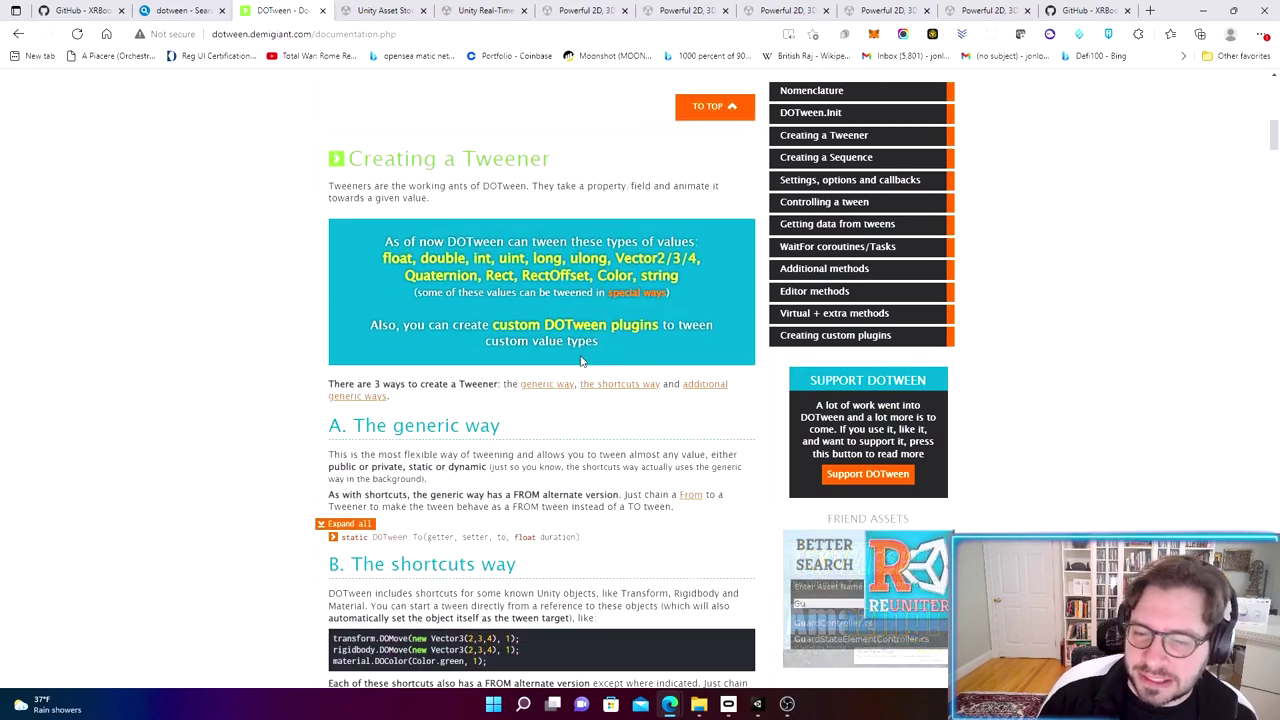
pyautogui.scroll(-10, 586, 366)
pyautogui.moveTo(1274, 186); pyautogui.dragTo(1276, 182)
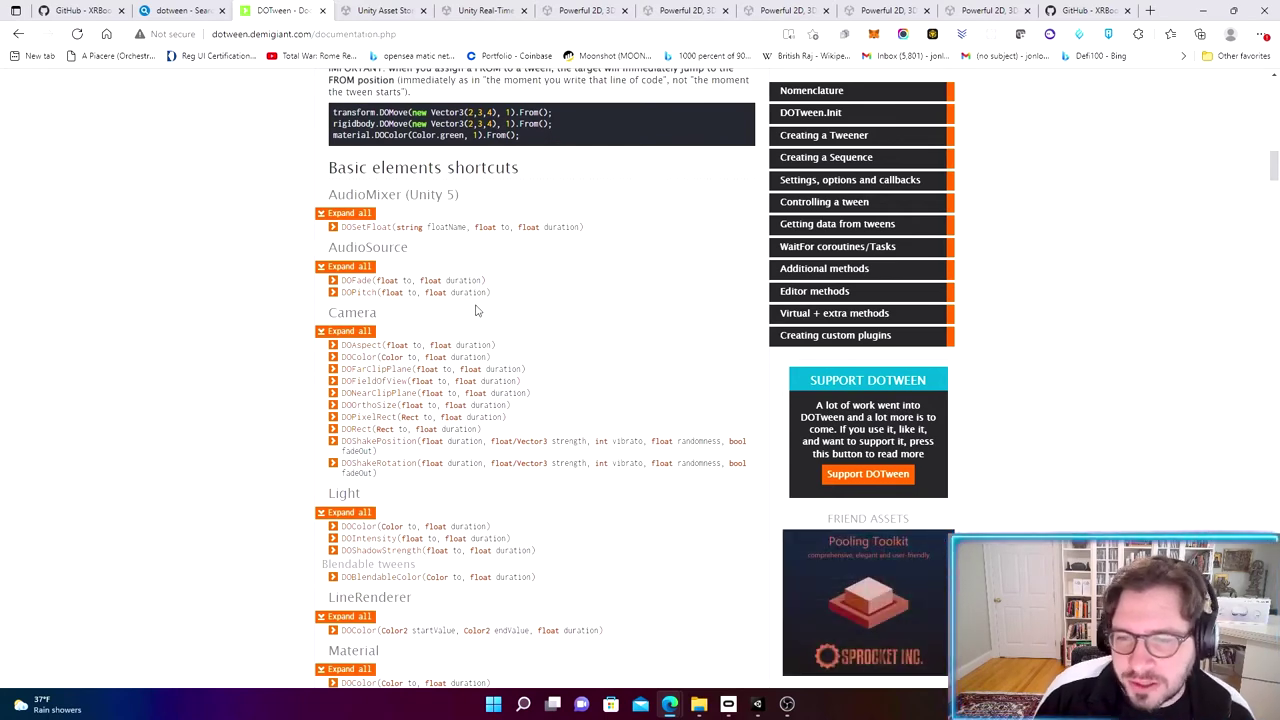
# Step: Examine the Camera, Light, Material and Rigidbody tween shortcuts and revisit the Prefixes and DOTween.Init sections at the start of the documentation
pyautogui.scroll(-2, 491, 325)
pyautogui.scroll(-1, 485, 348)
pyautogui.scroll(-1, 398, 321)
pyautogui.scroll(1, 338, 371)
pyautogui.scroll(-2, 465, 378)
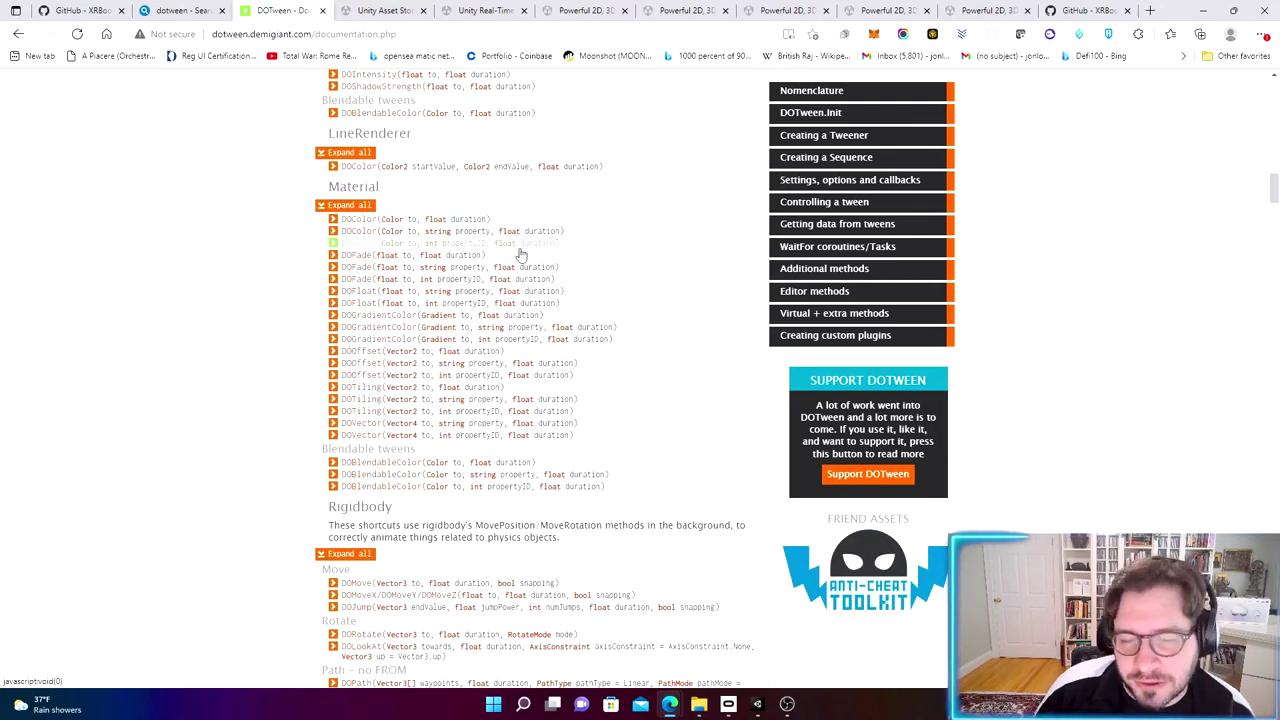
pyautogui.moveTo(1274, 200); pyautogui.dragTo(1274, 95)
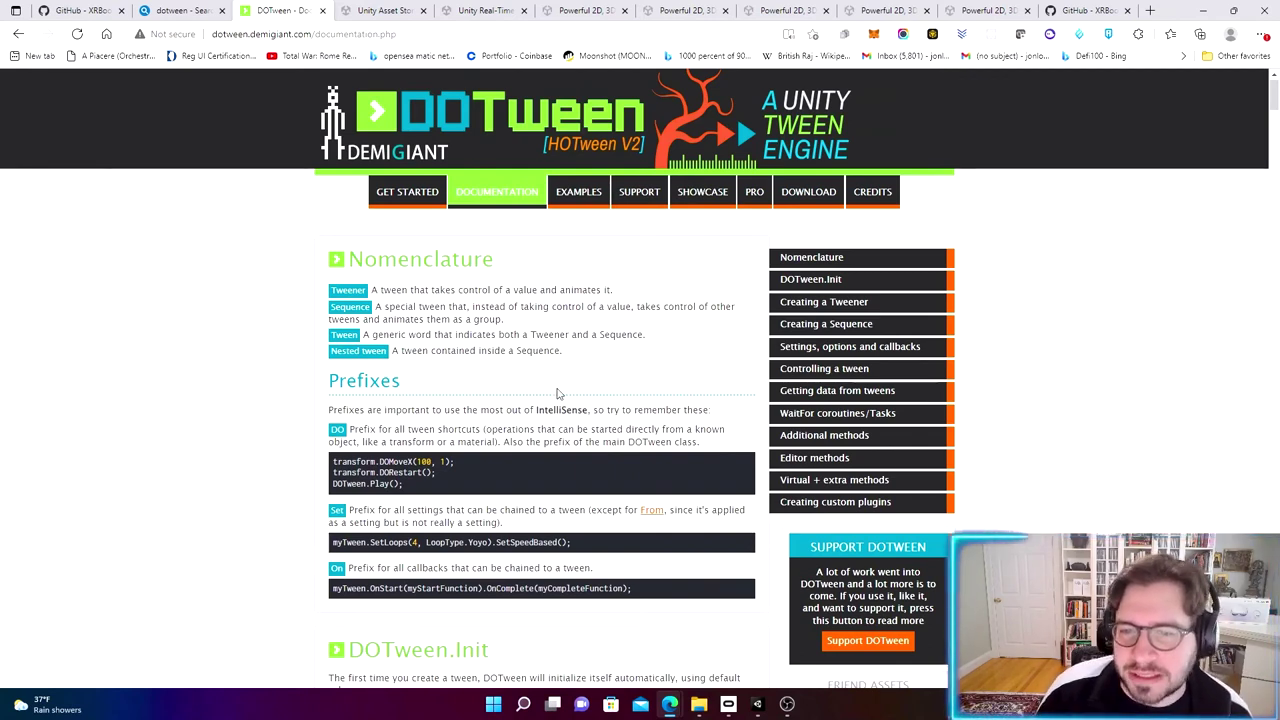
pyautogui.scroll(-2, 559, 393)
pyautogui.scroll(-1, 564, 428)
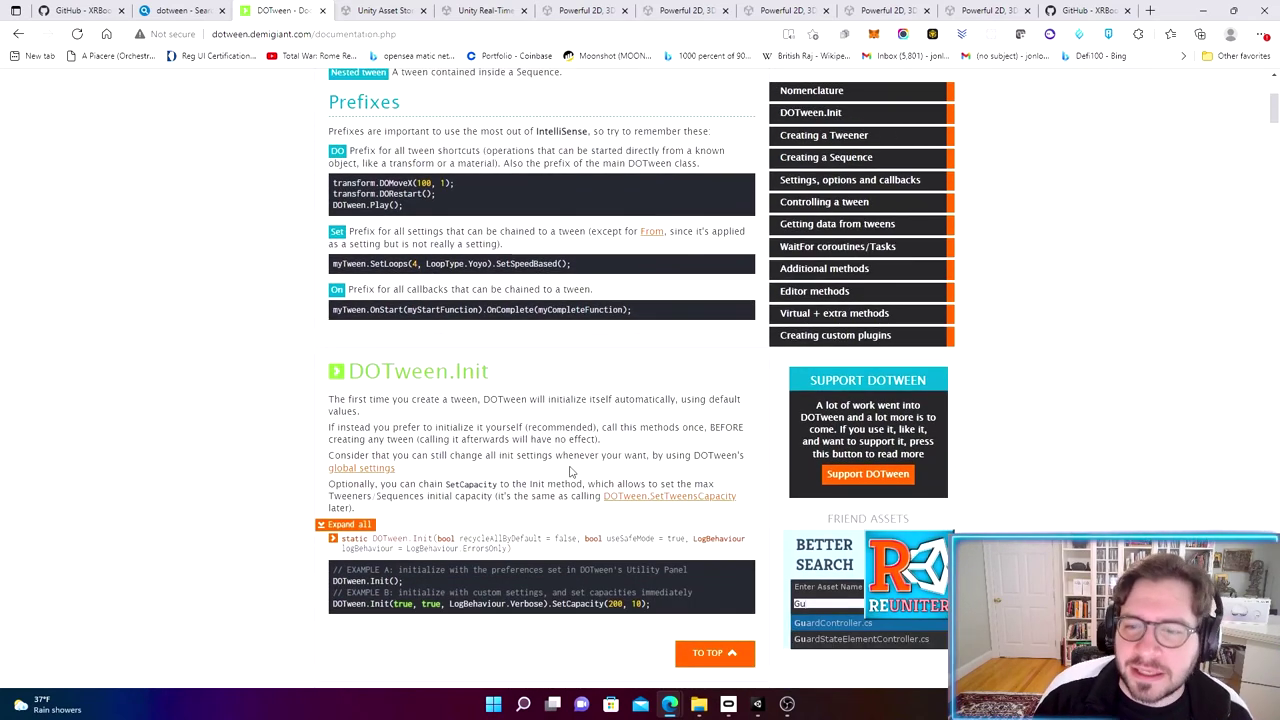
pyautogui.scroll(3, 506, 455)
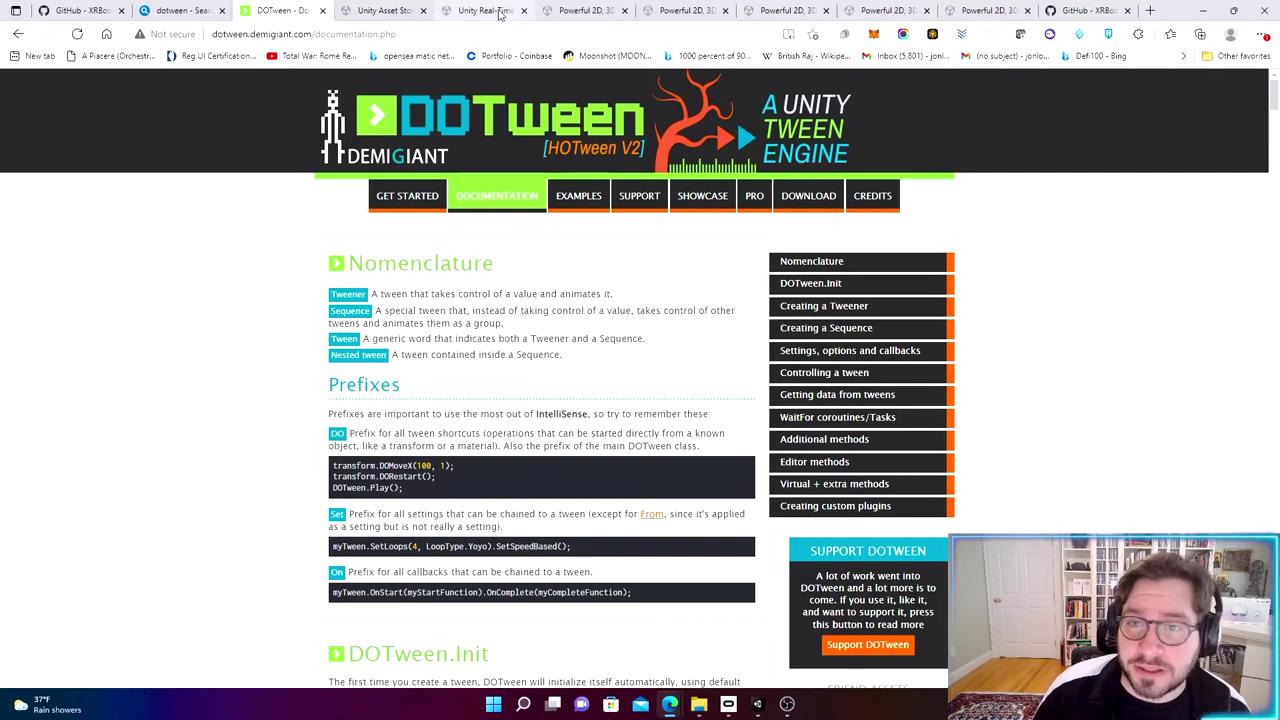
# Step: Switch to the Unity Asset Store page, decline the feedback request and search the store for dotween
pyautogui.click(391, 12)
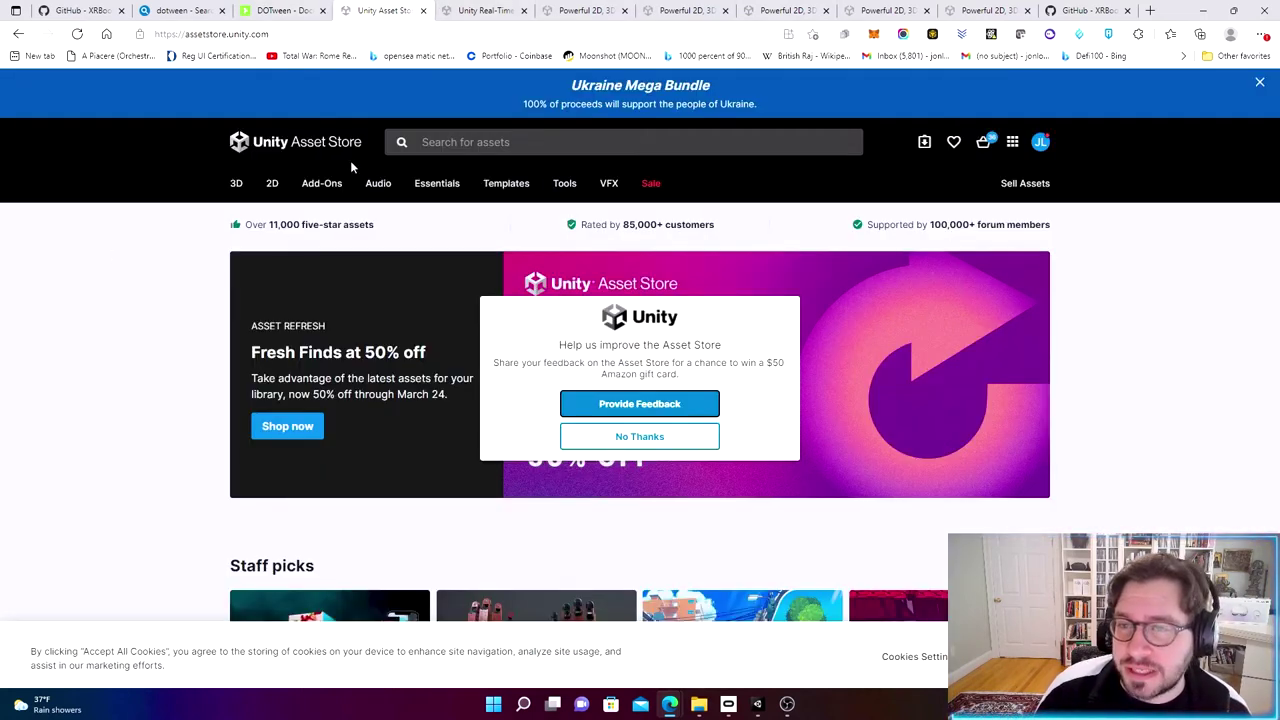
pyautogui.click(663, 436)
pyautogui.click(447, 142)
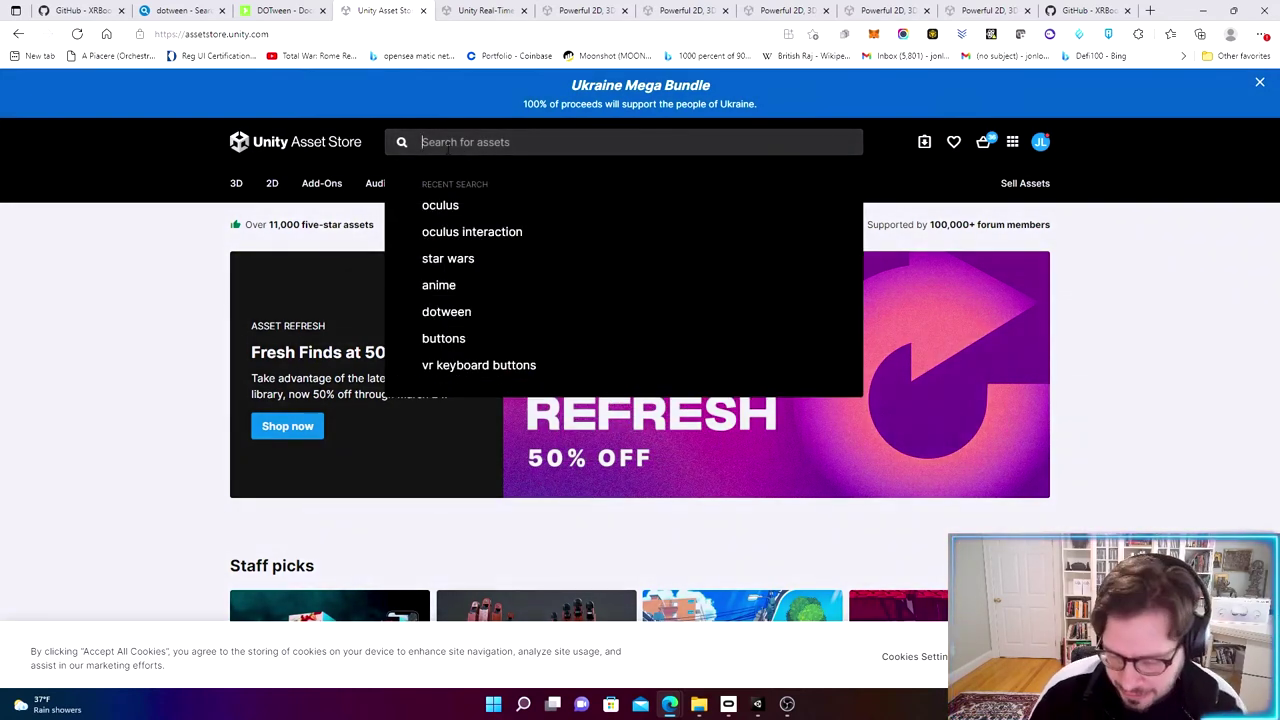
pyautogui.click(486, 311)
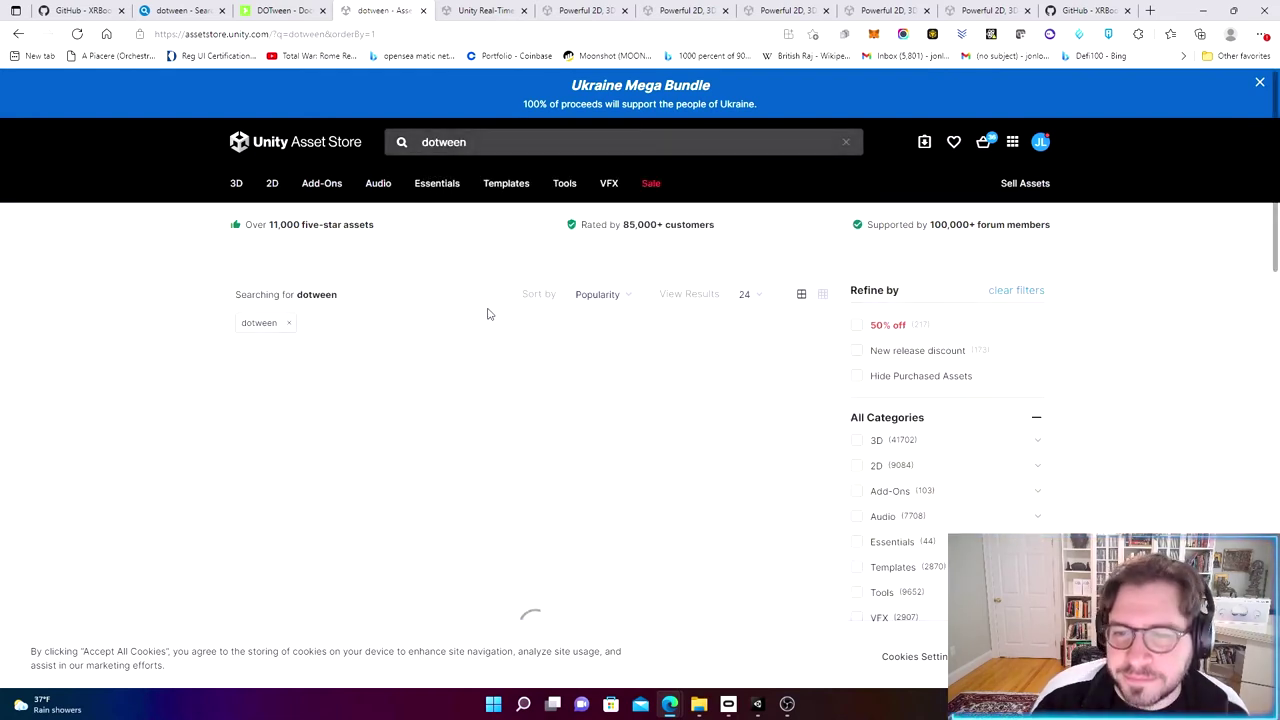
# Step: Find the free DOTween (HOTween v2) asset in the search results and open its product page
pyautogui.scroll(-1, 430, 330)
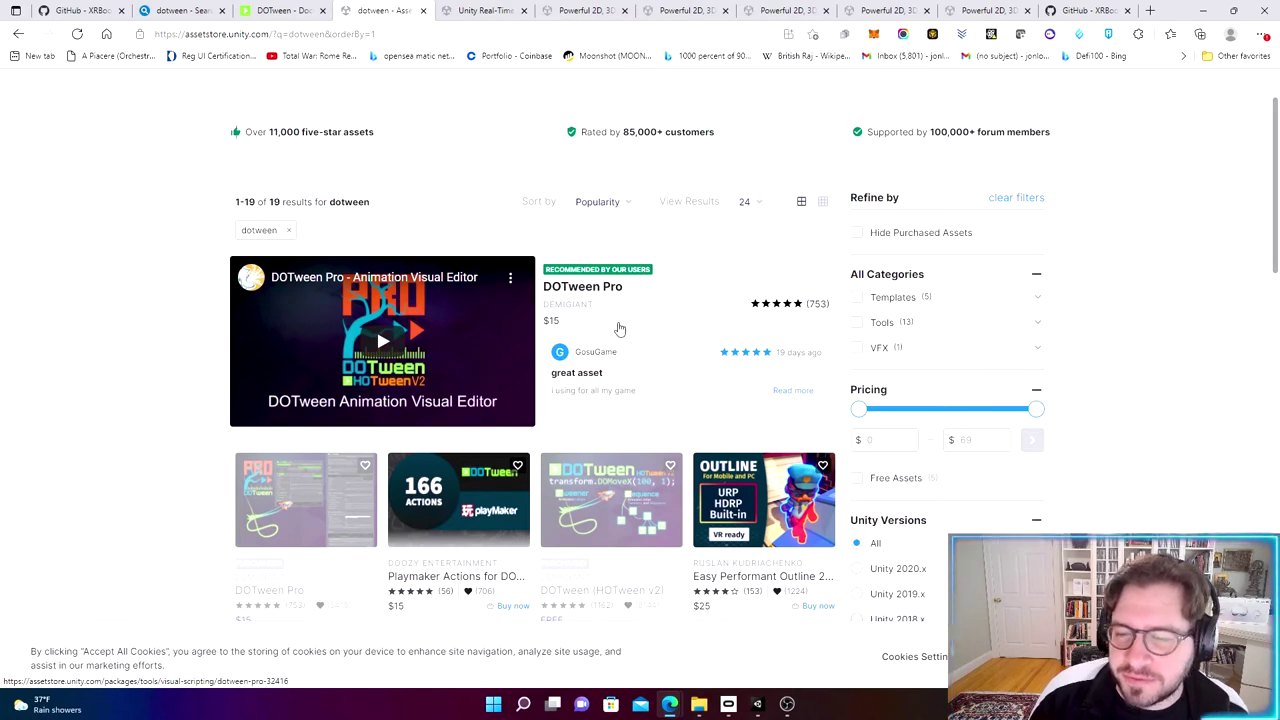
pyautogui.scroll(-1, 618, 328)
pyautogui.scroll(-1, 579, 422)
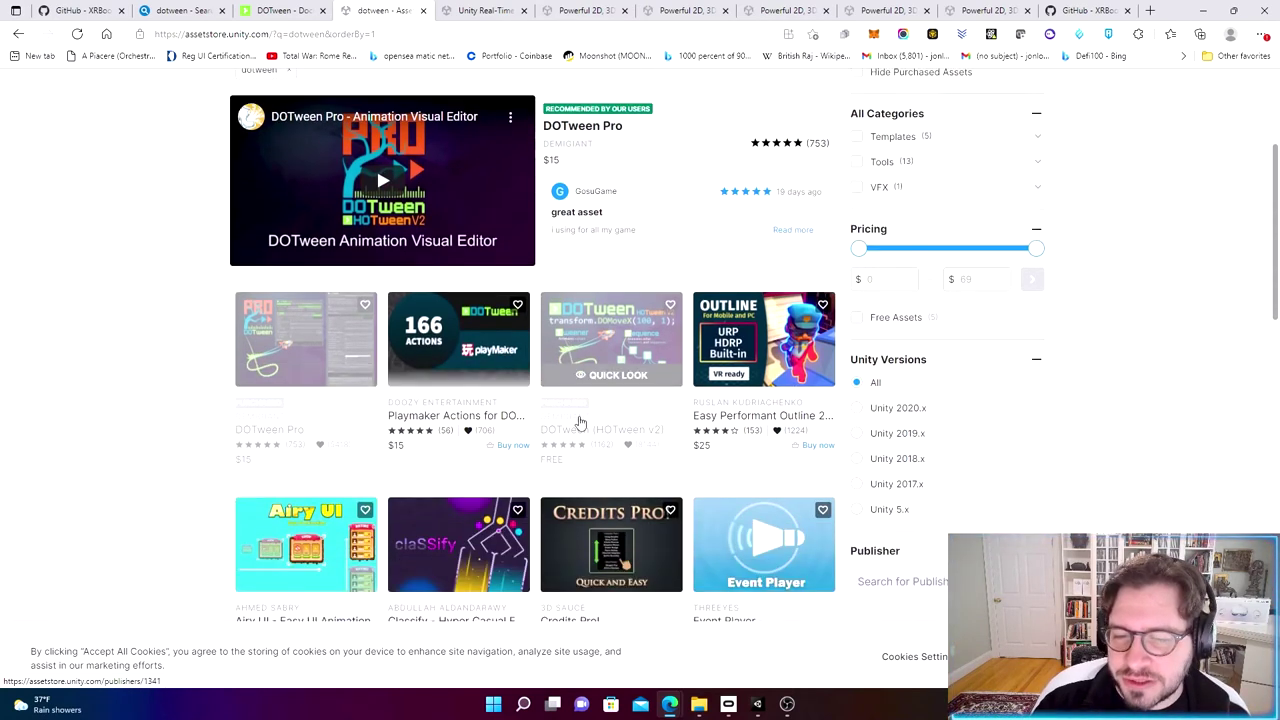
pyautogui.scroll(-1, 579, 422)
pyautogui.click(591, 315)
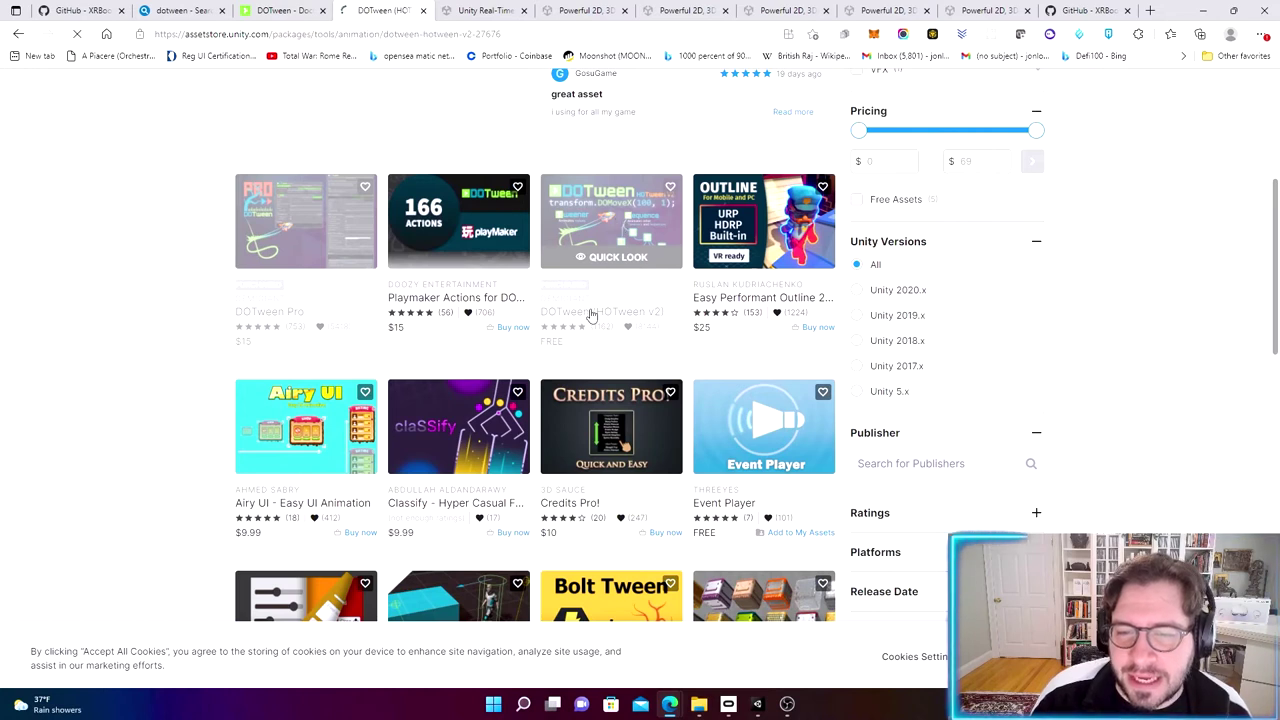
# Step: Open the DOTween (HOTween v2) asset in the Unity Editor's Package Manager
pyautogui.scroll(-1, 977, 380)
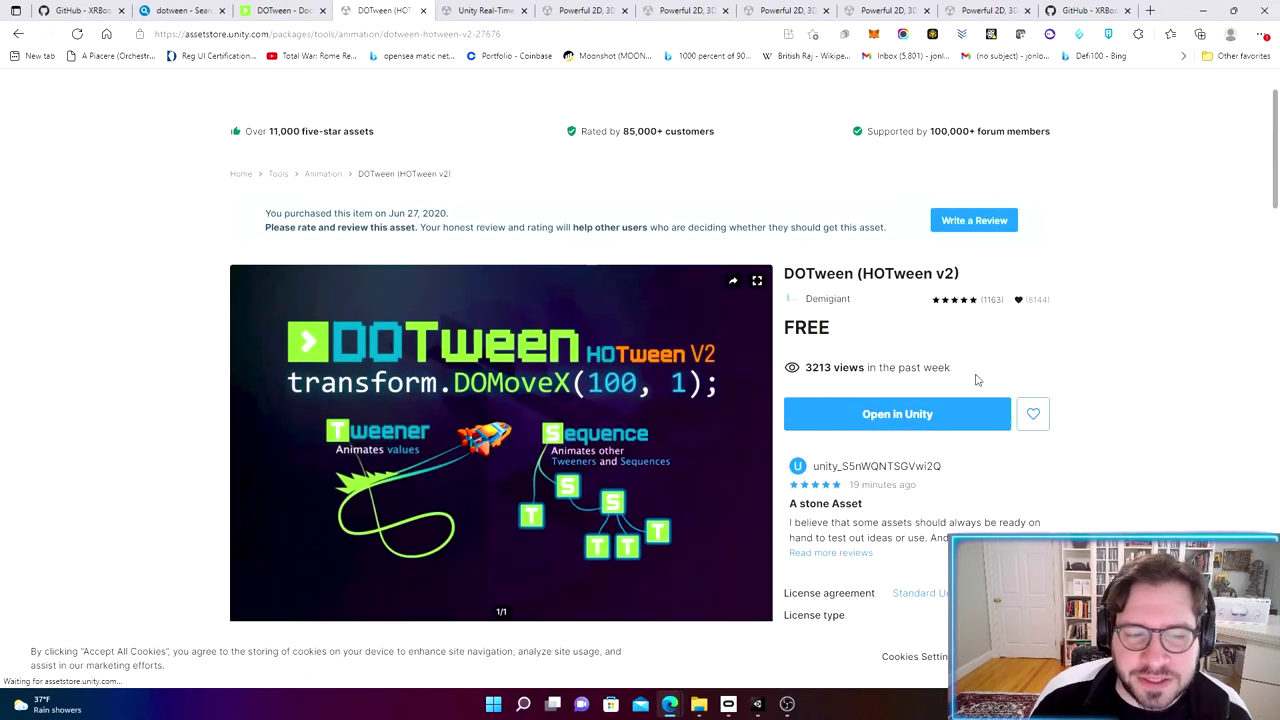
pyautogui.scroll(-1, 977, 380)
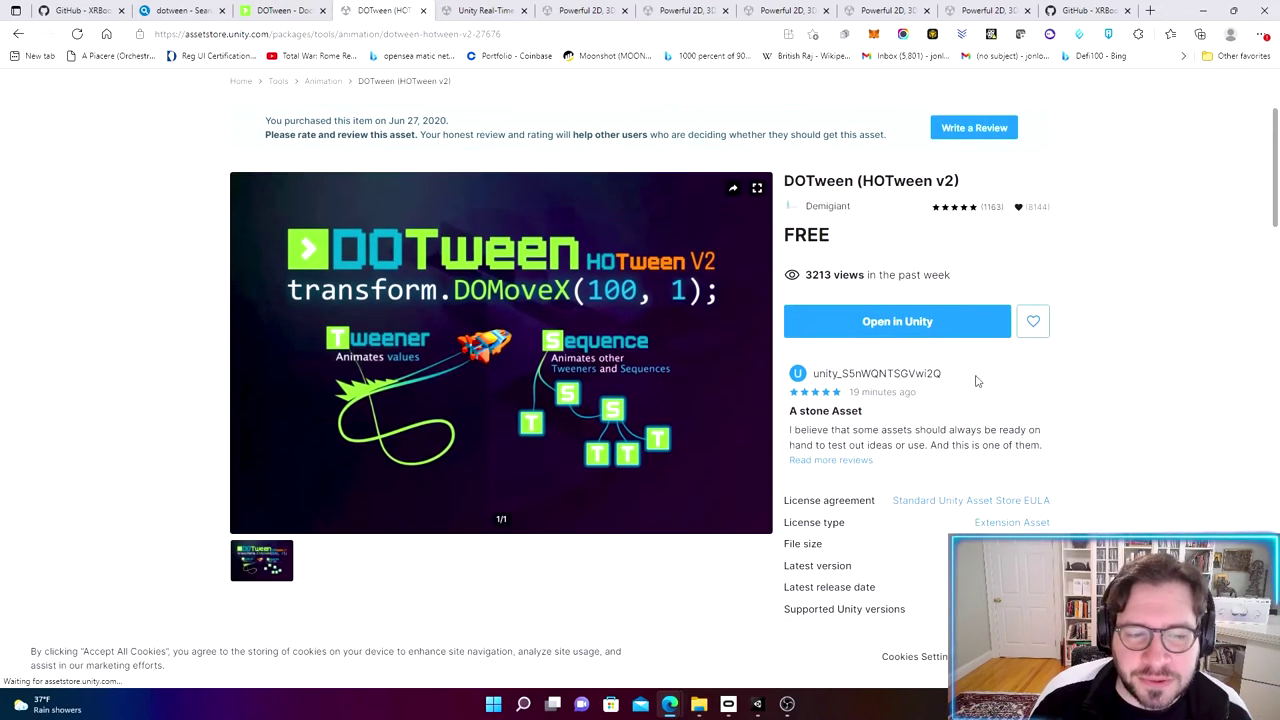
pyautogui.click(868, 320)
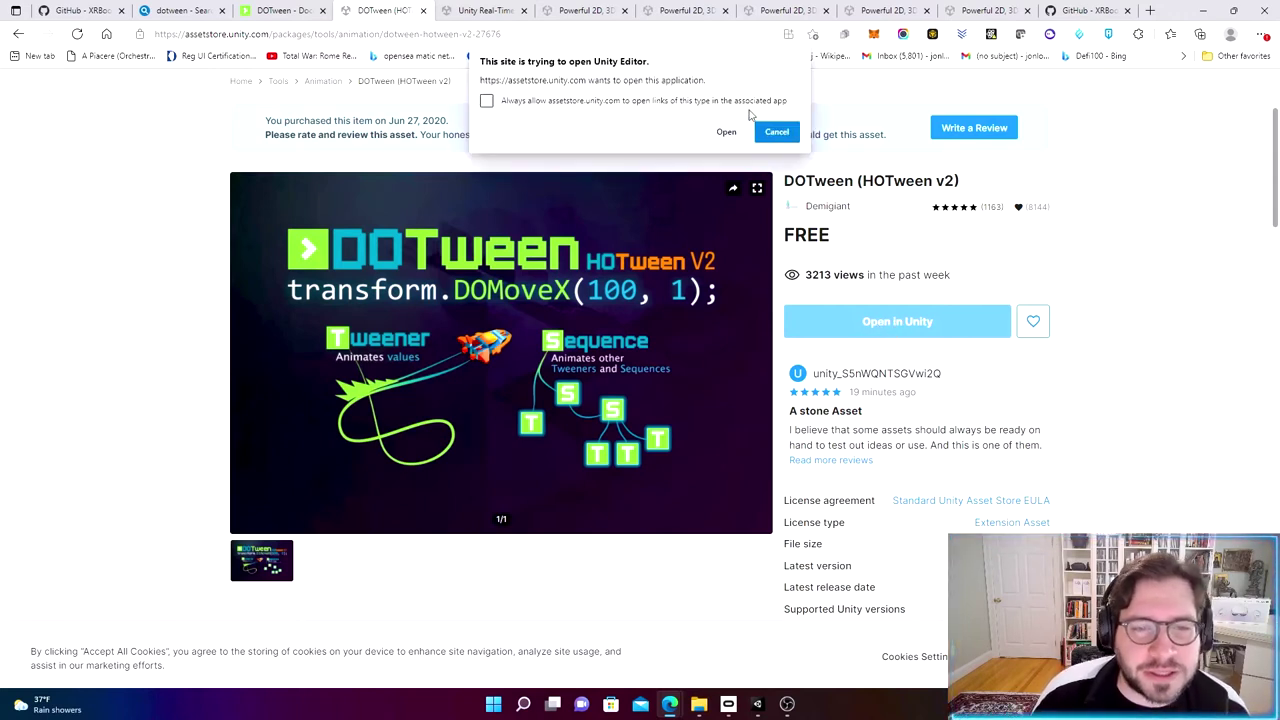
pyautogui.click(774, 129)
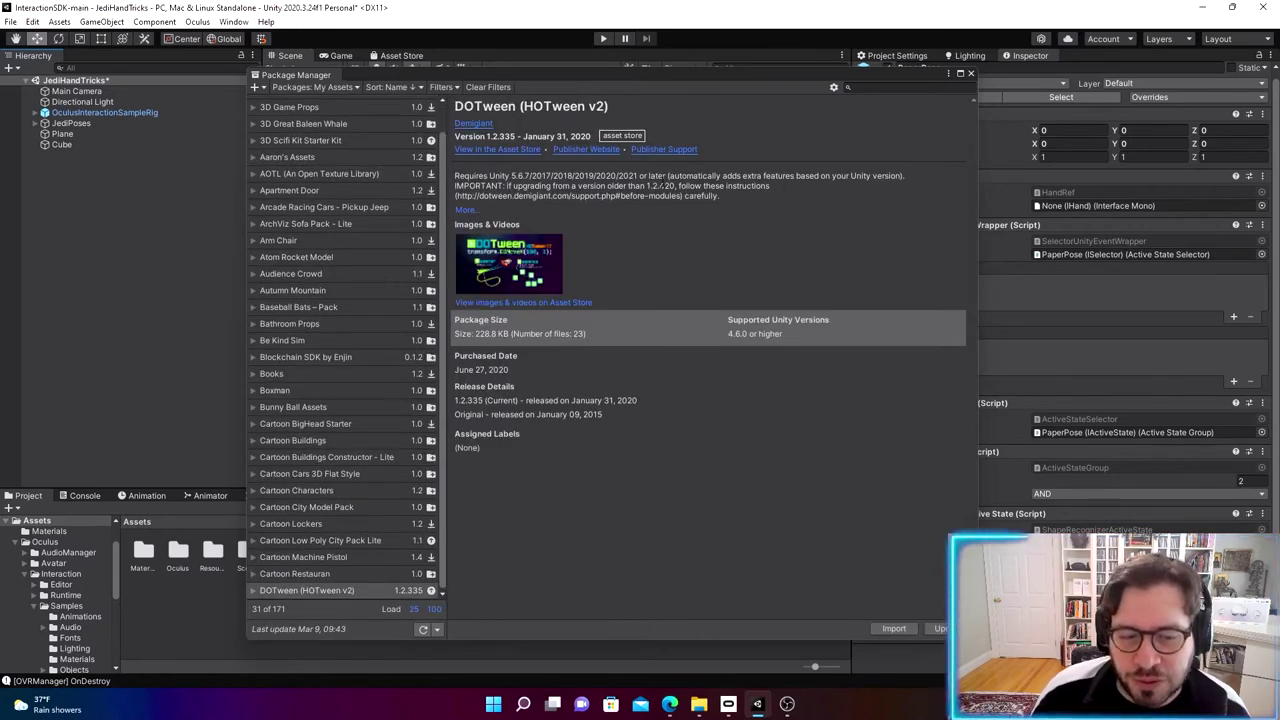
# Step: Update DOTween (HOTween v2), import all of its files into the project, and close the utility panel and Package Manager
pyautogui.click(934, 630)
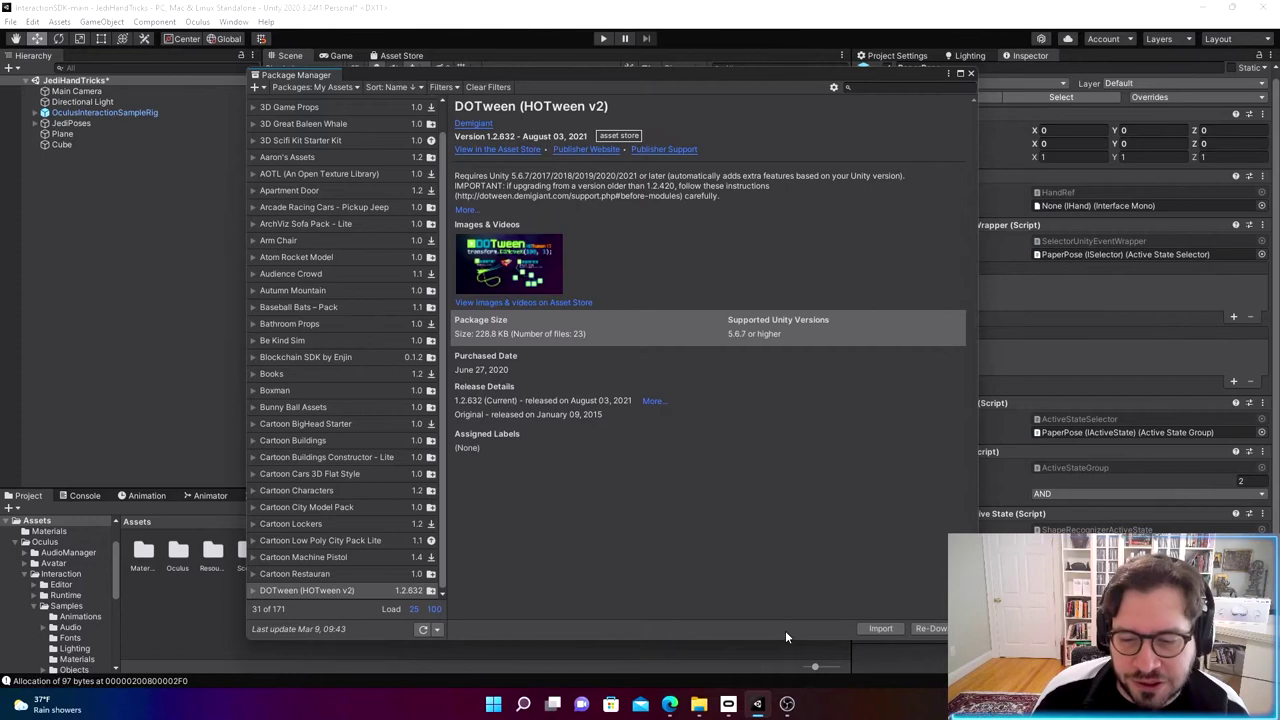
pyautogui.click(881, 628)
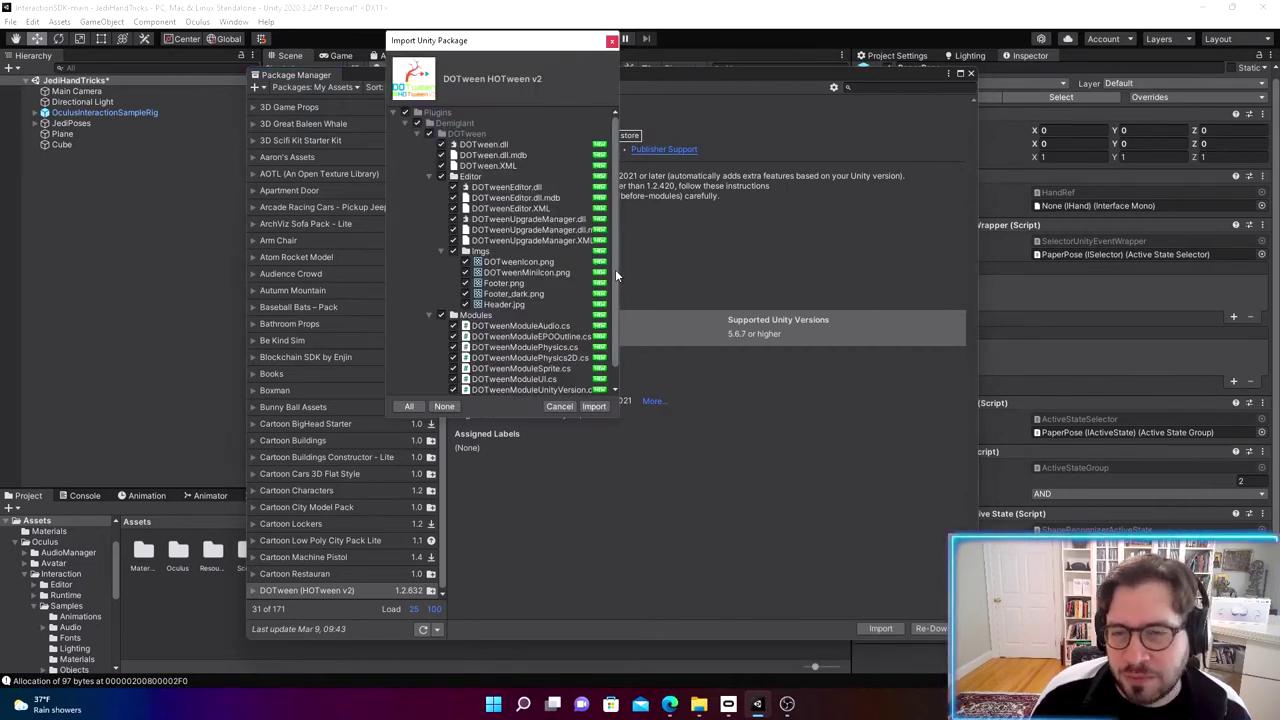
pyautogui.click(595, 406)
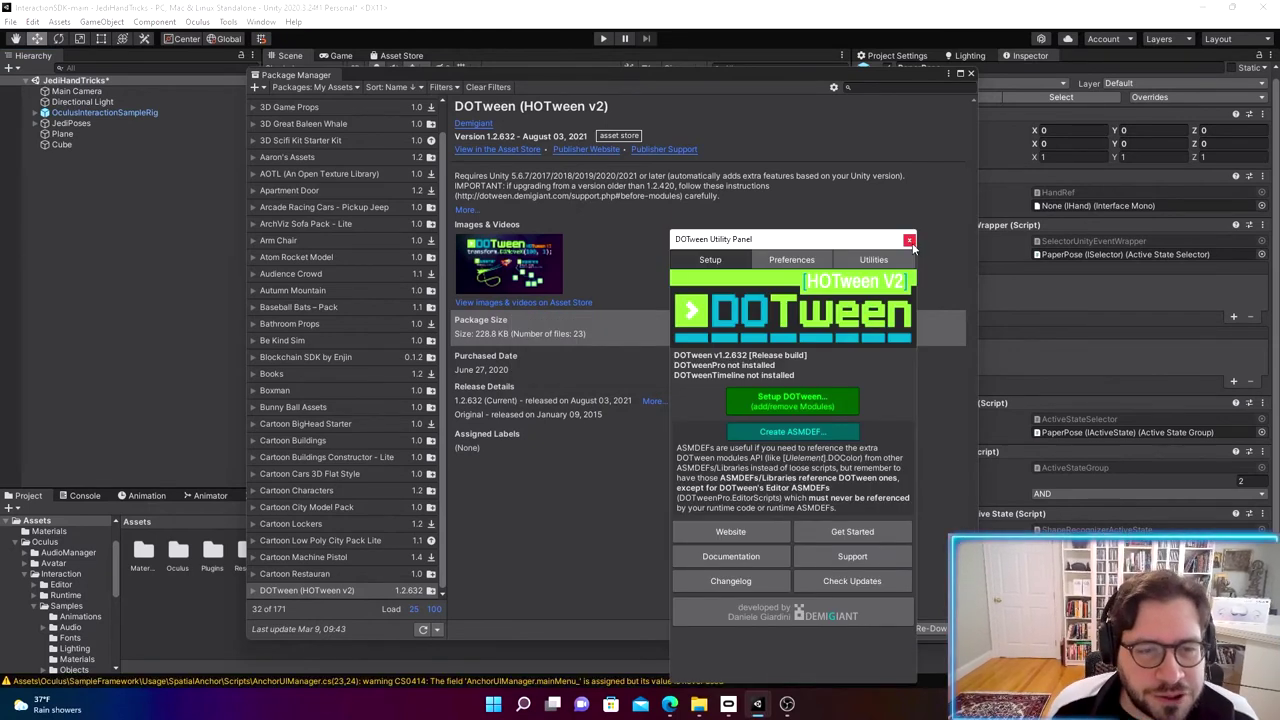
pyautogui.click(909, 241)
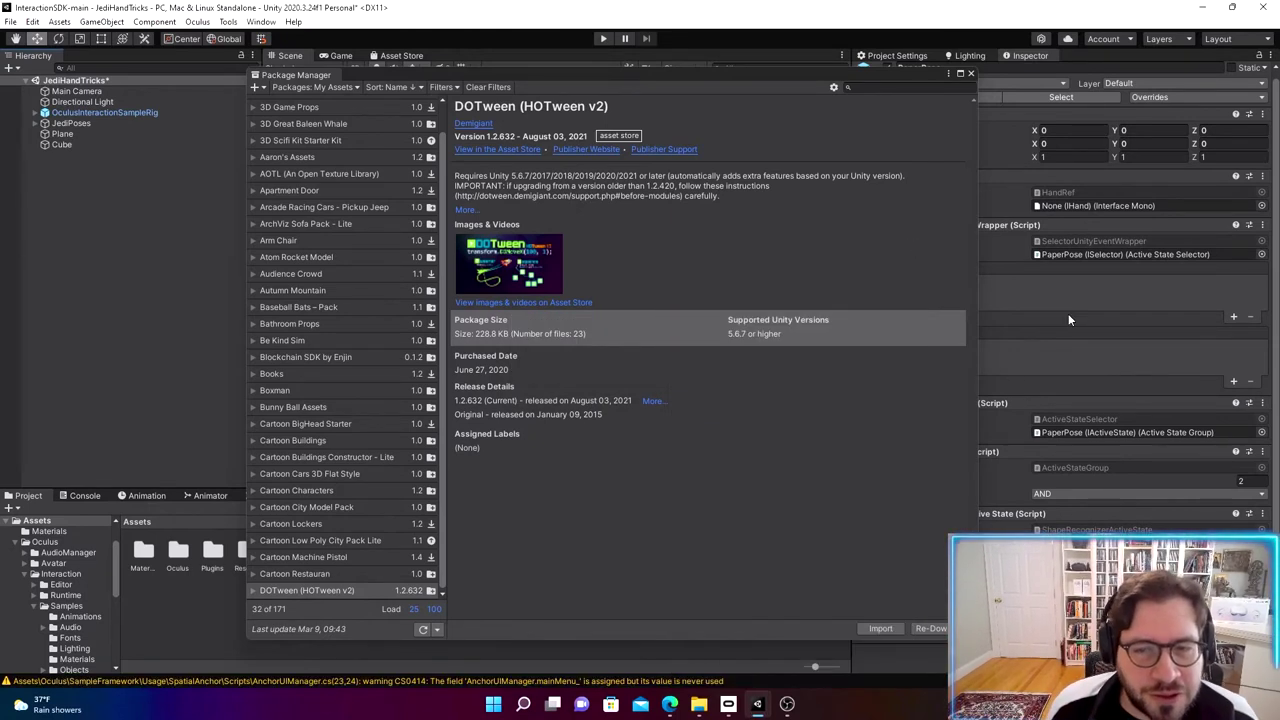
pyautogui.click(970, 74)
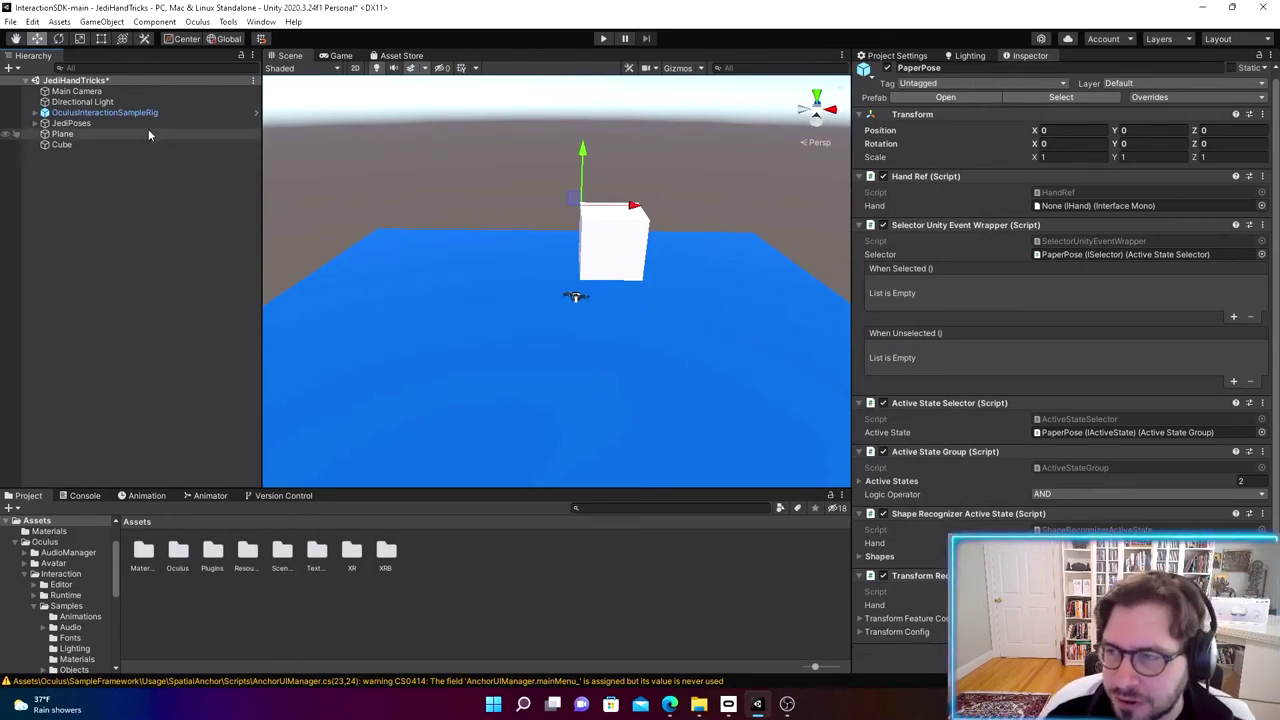
# Step: Create a new folder named Scripts in the project's Assets folder
pyautogui.rightClick(411, 586)
pyautogui.moveTo(481, 185)
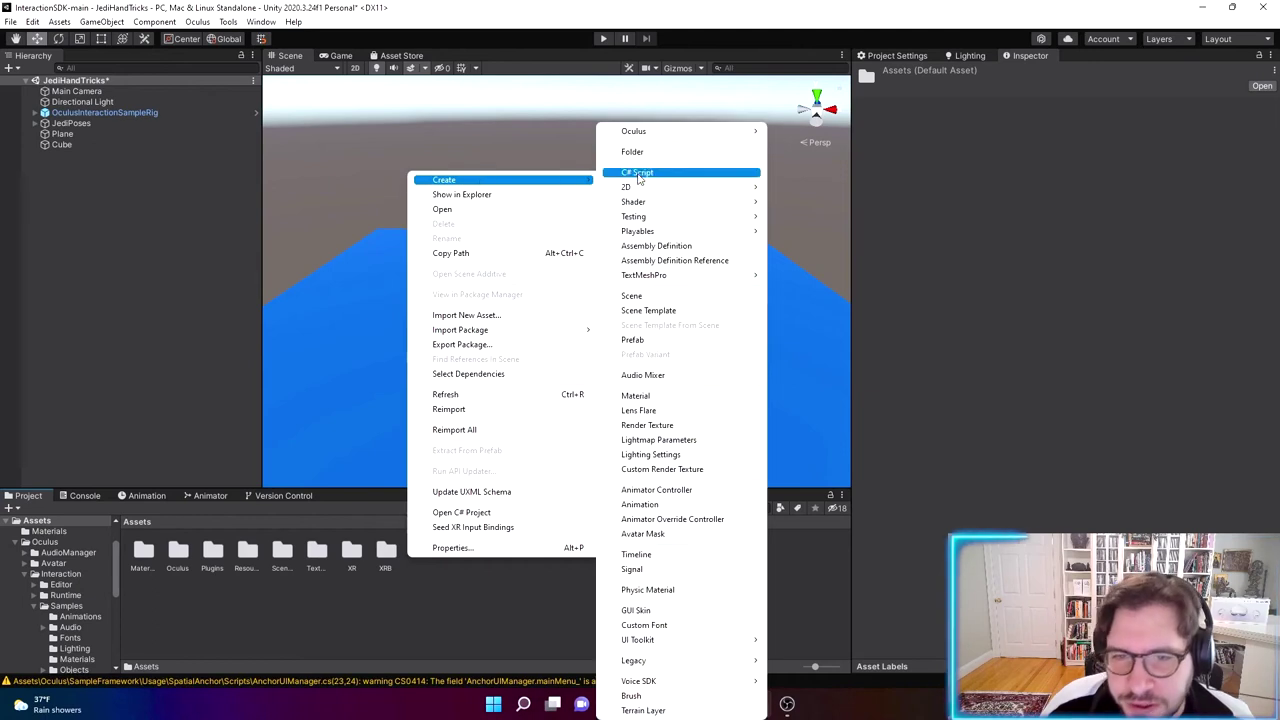
pyautogui.click(668, 159)
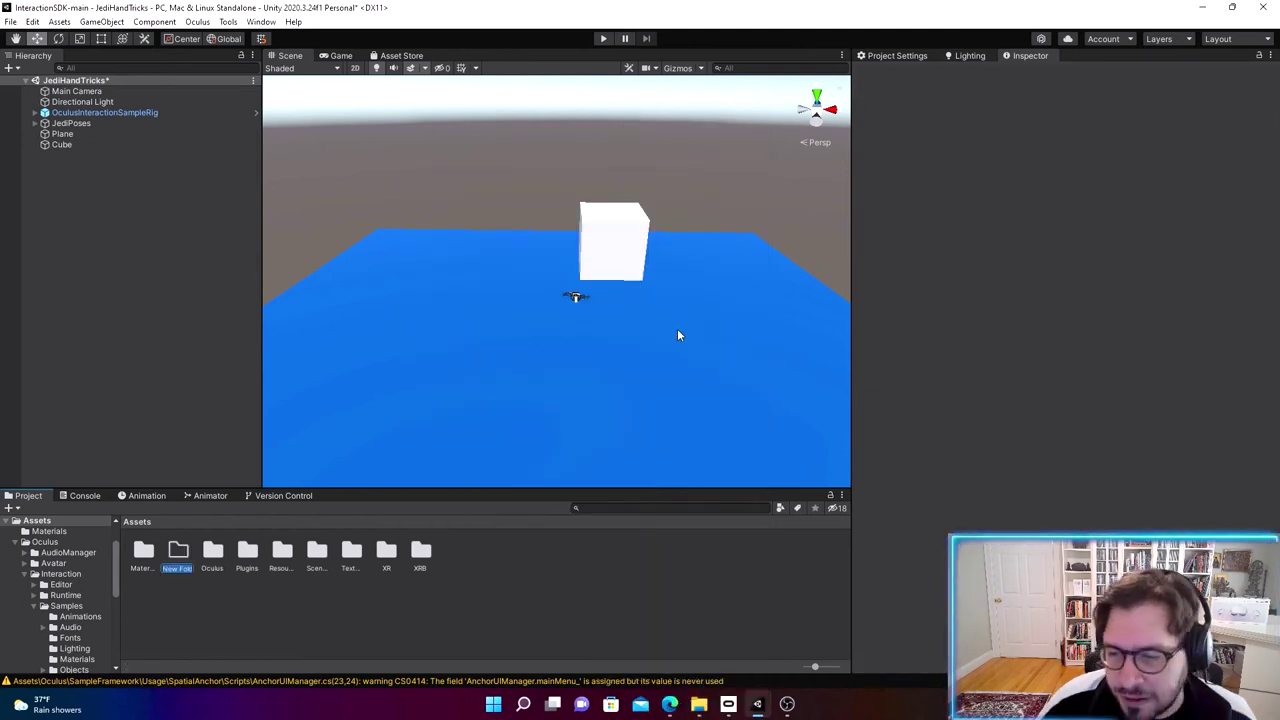
pyautogui.press('BackSpace')
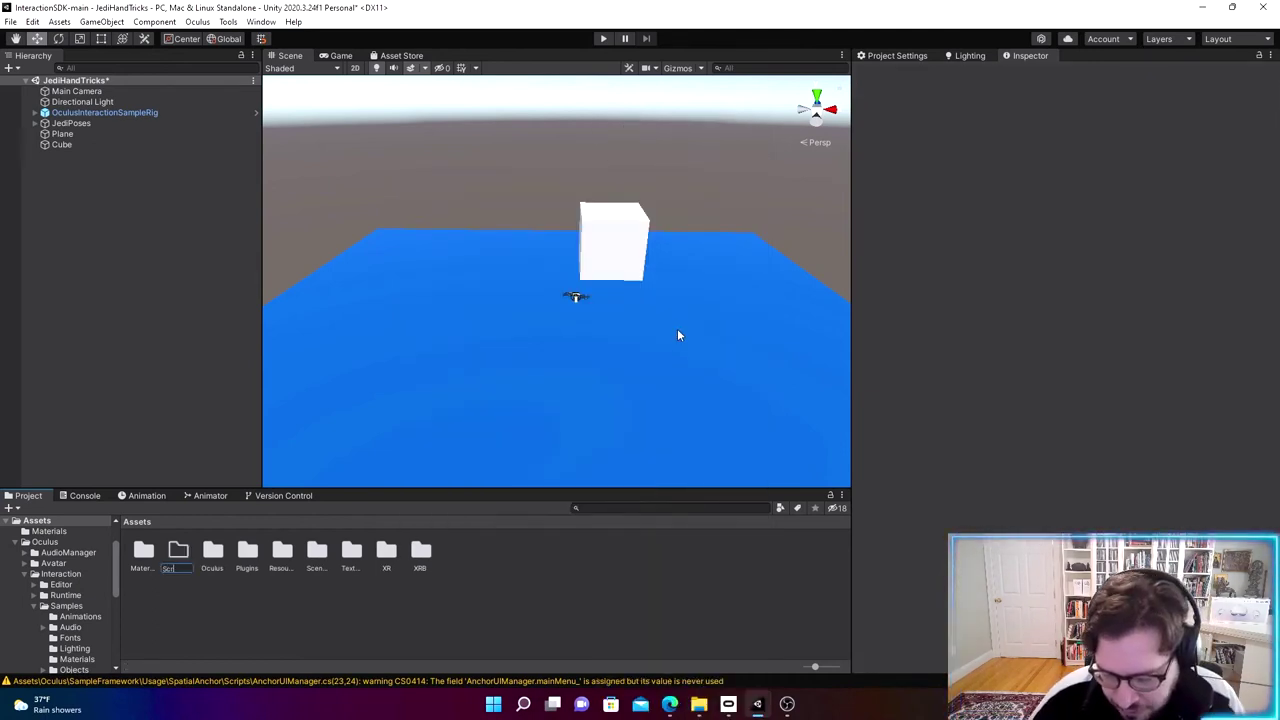
pyautogui.press('Return')
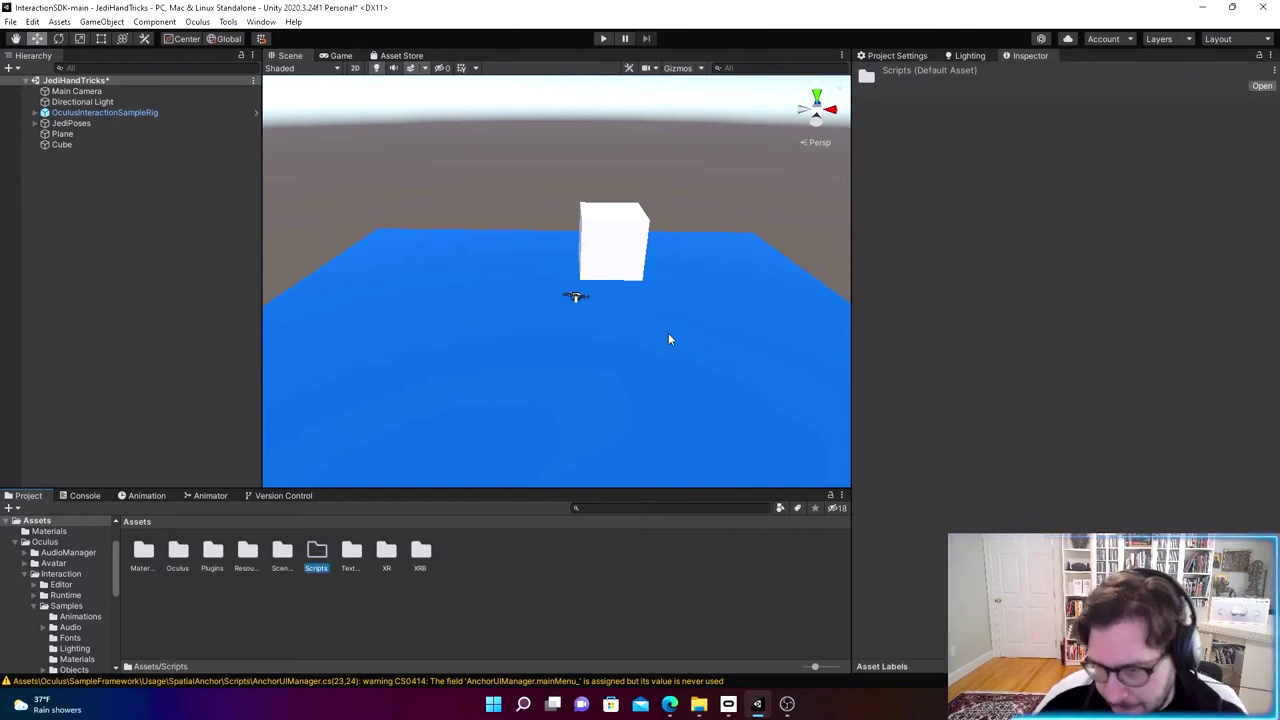
# Step: Create a C# script named MoveCube inside the Scripts folder
pyautogui.doubleClick(318, 560)
pyautogui.rightClick(206, 545)
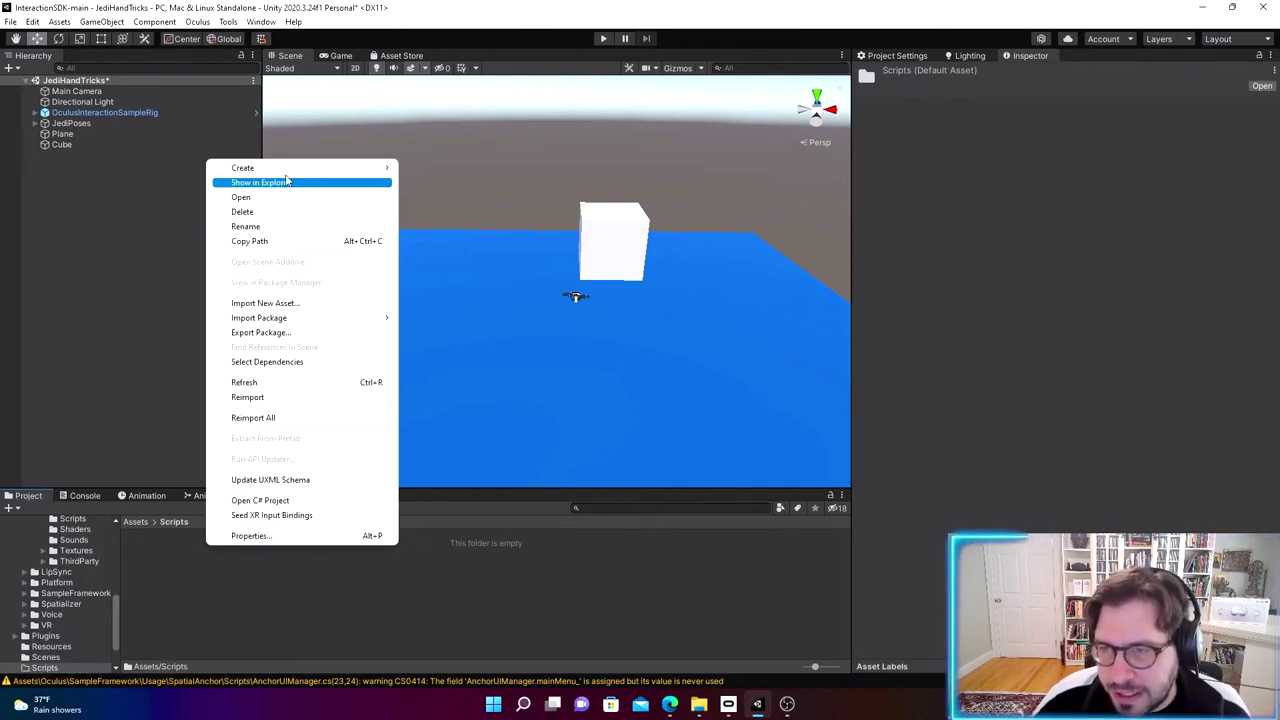
pyautogui.moveTo(262, 168)
pyautogui.click(482, 172)
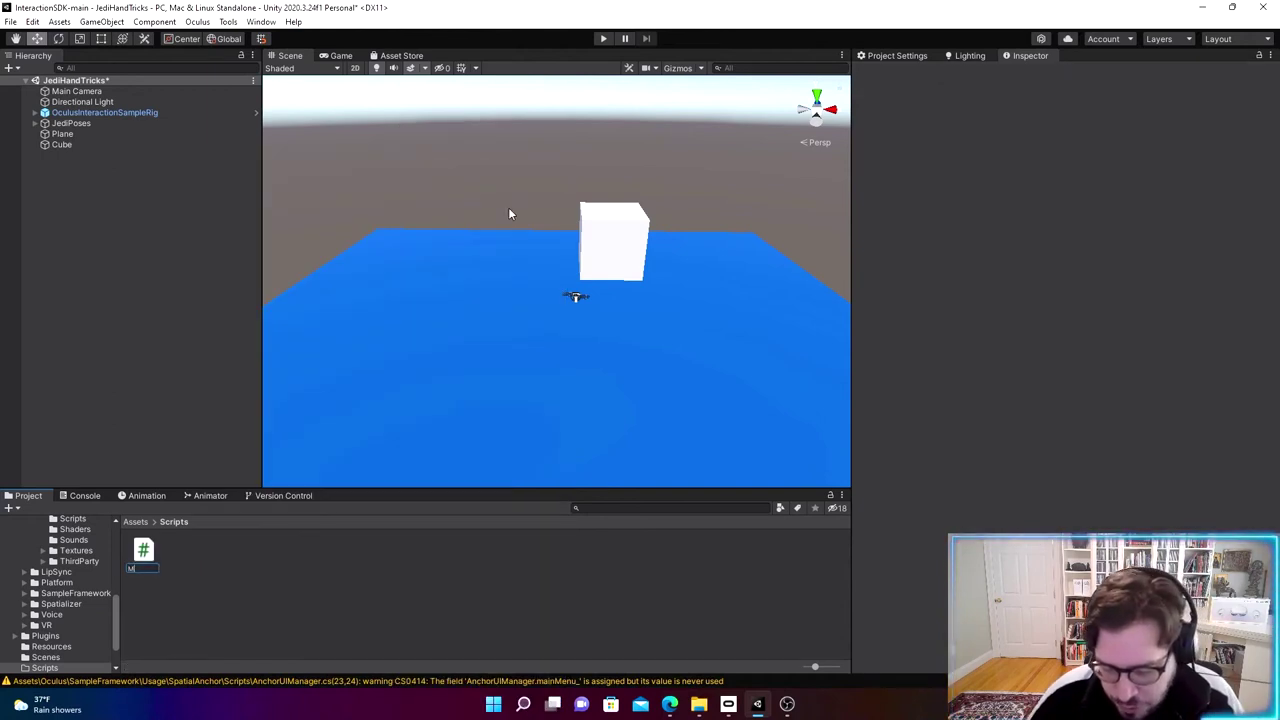
pyautogui.write('MoveCub')
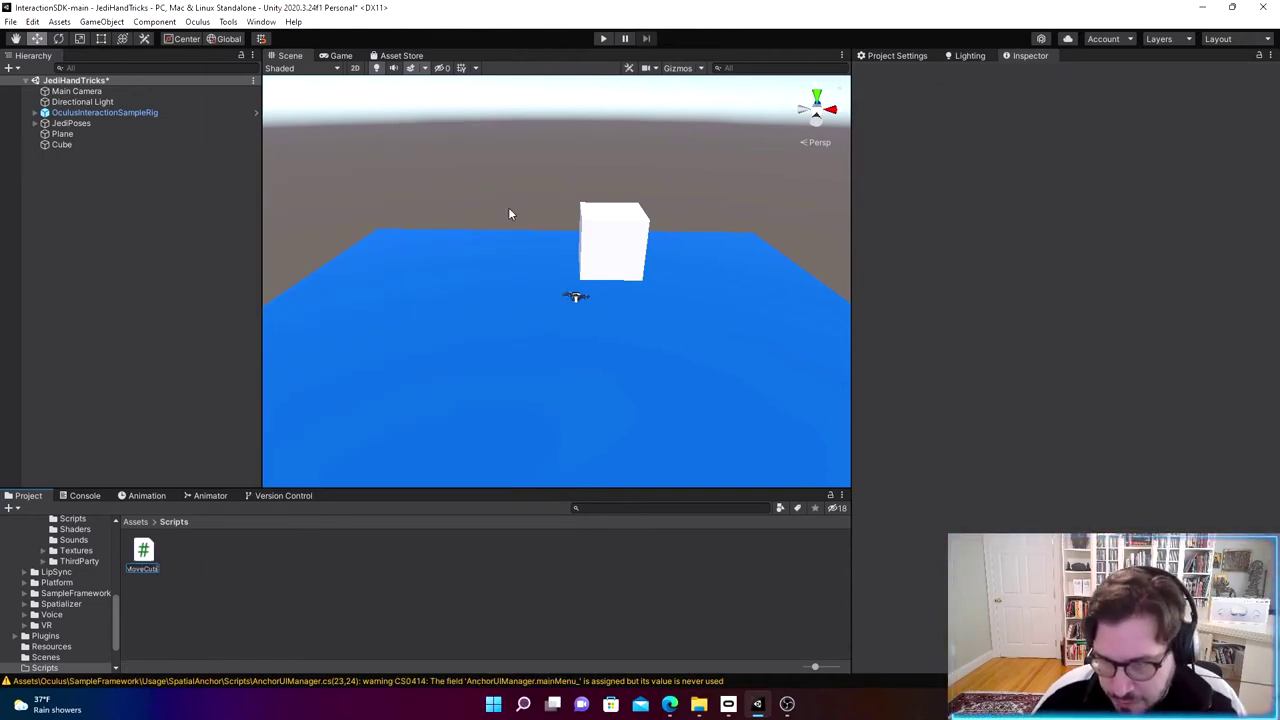
pyautogui.write('e')
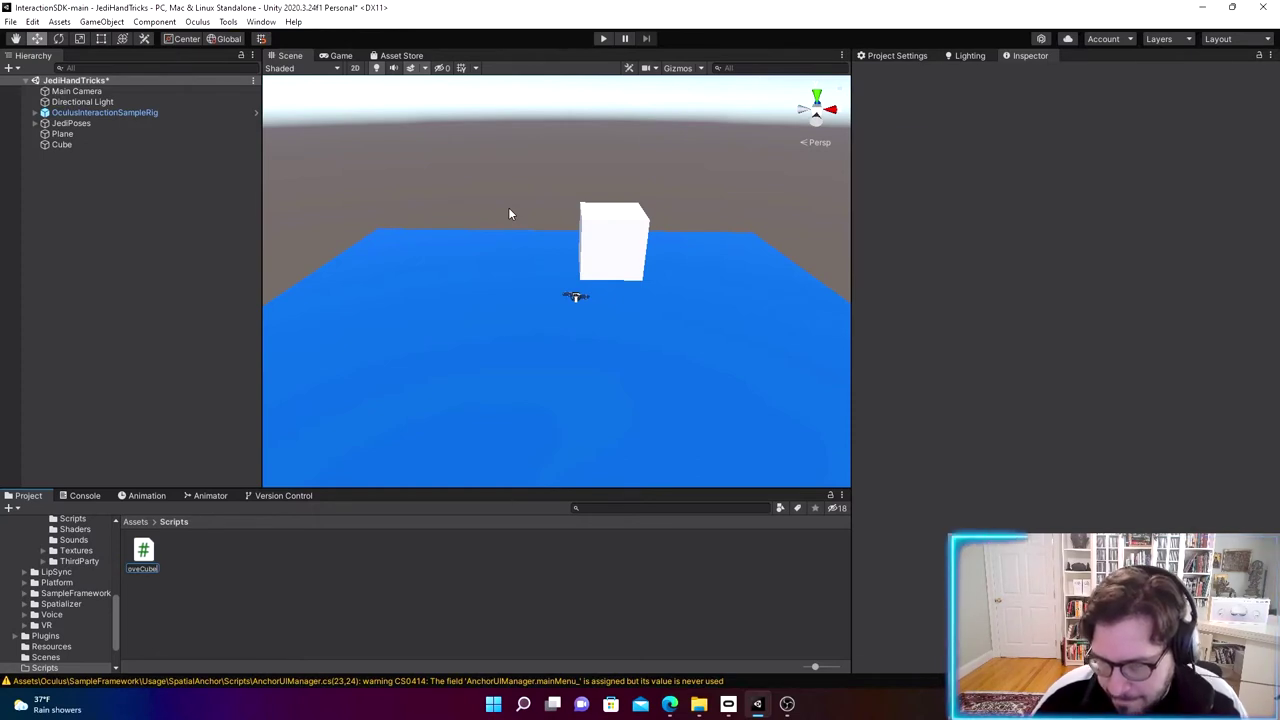
pyautogui.press('Return')
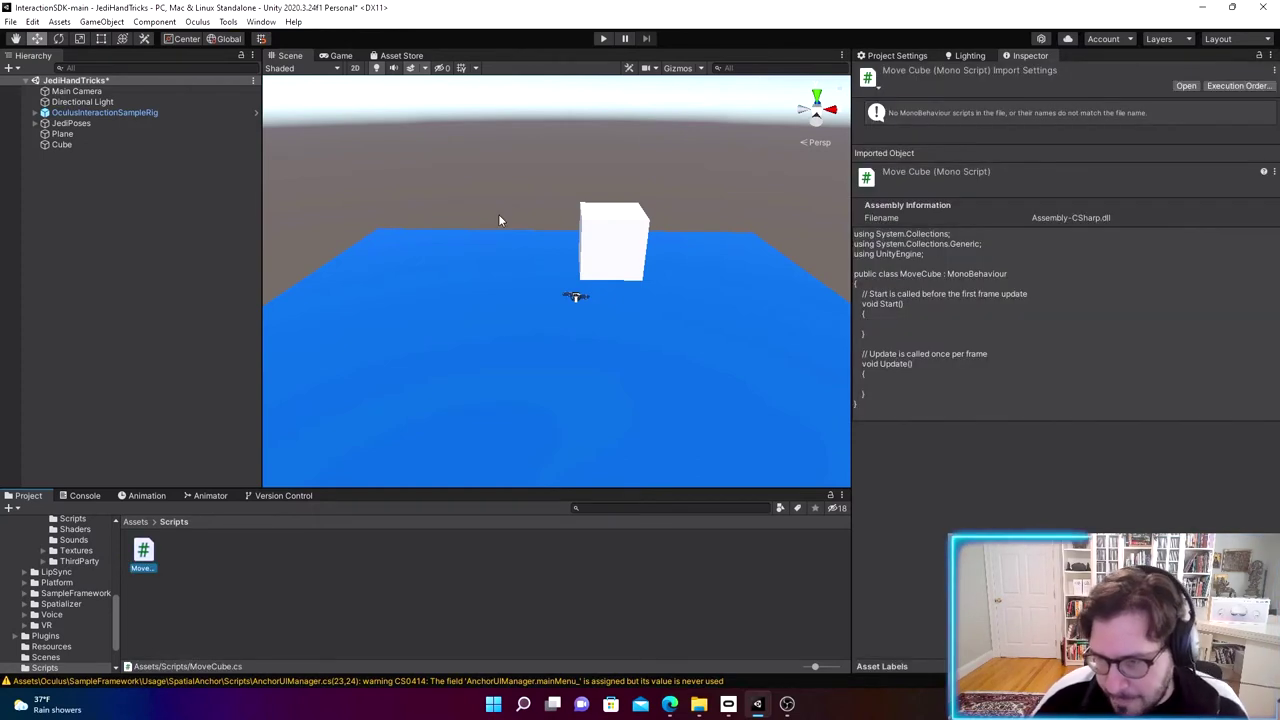
# Step: Open the MoveCube script in Visual Studio, delete the Update method with its comment, and save the file
pyautogui.doubleClick(145, 556)
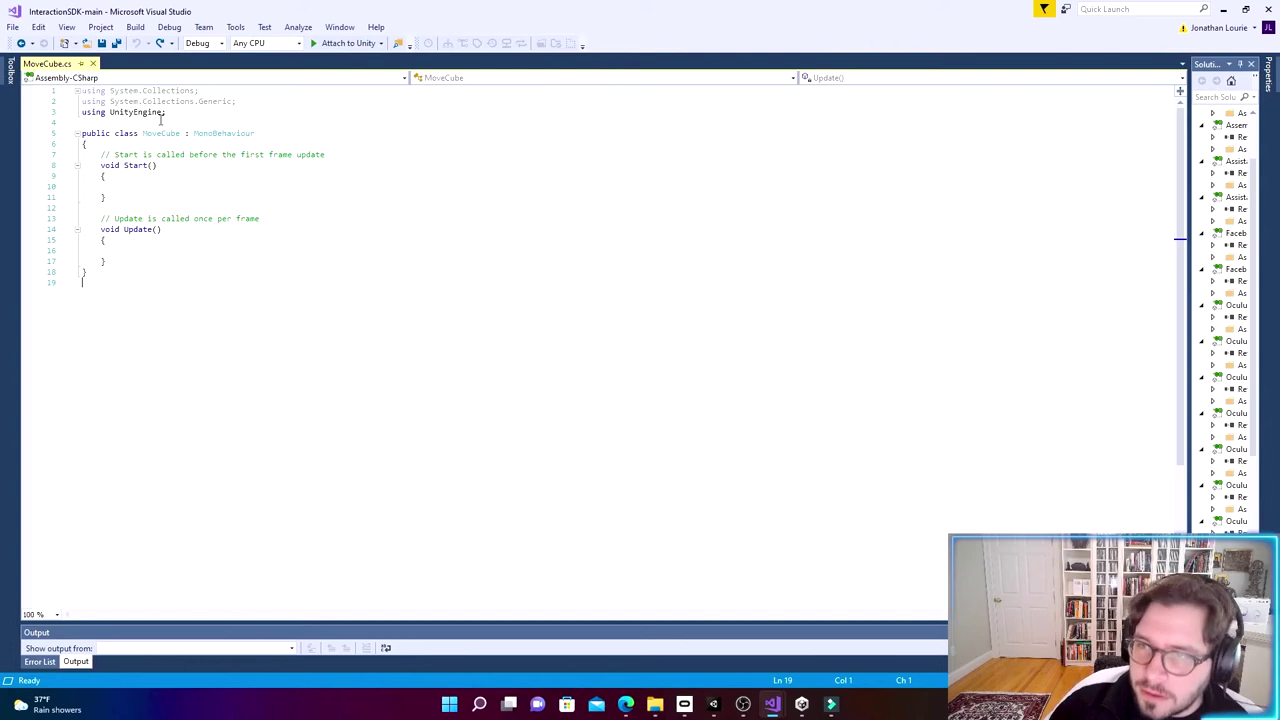
pyautogui.click(183, 116)
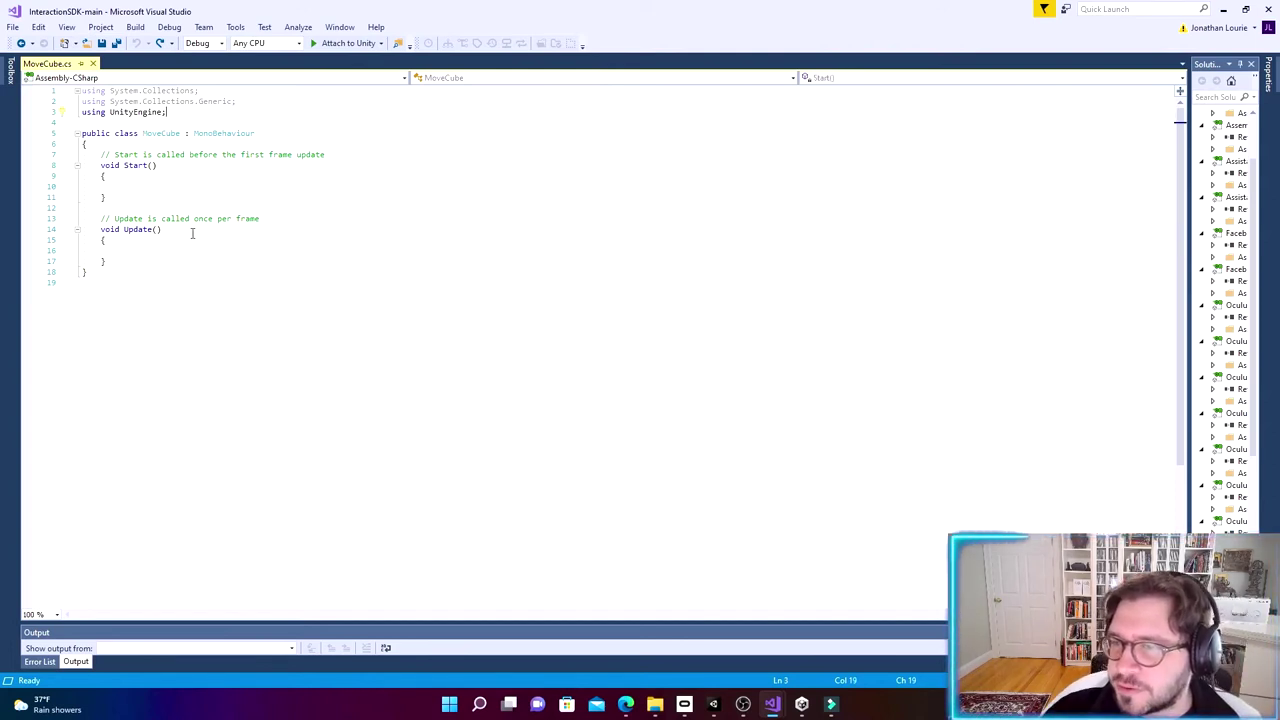
pyautogui.moveTo(149, 261); pyautogui.dragTo(97, 218)
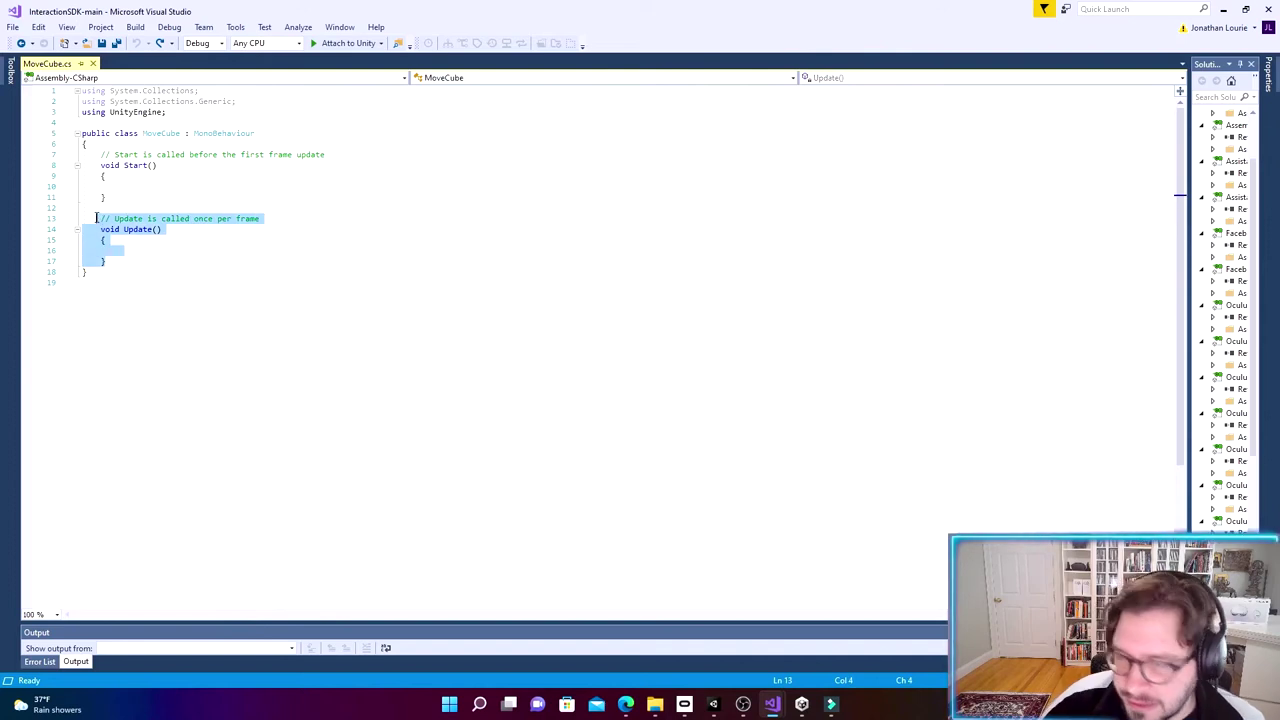
pyautogui.press('Delete')
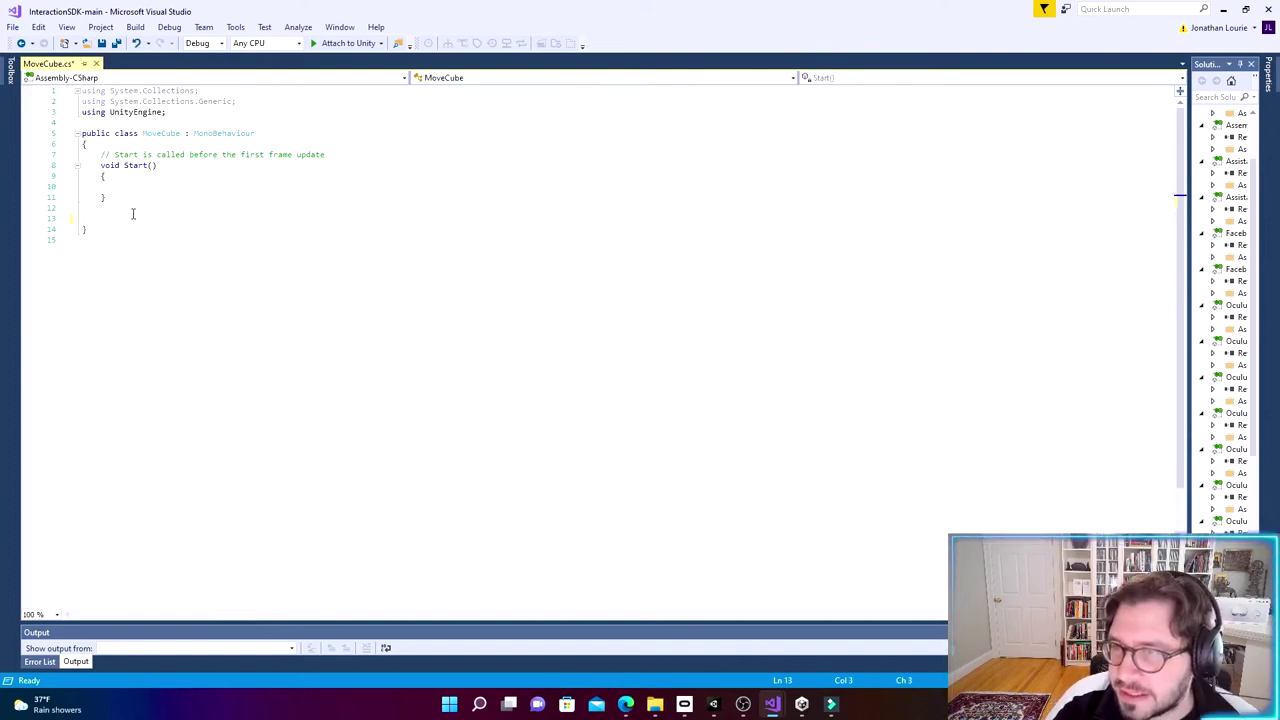
pyautogui.click(101, 43)
# Step: Add the directive "using DG.Tweening;" below the UnityEngine using line and save the script
pyautogui.click(183, 116)
pyautogui.press('Return')
pyautogui.write('using ')
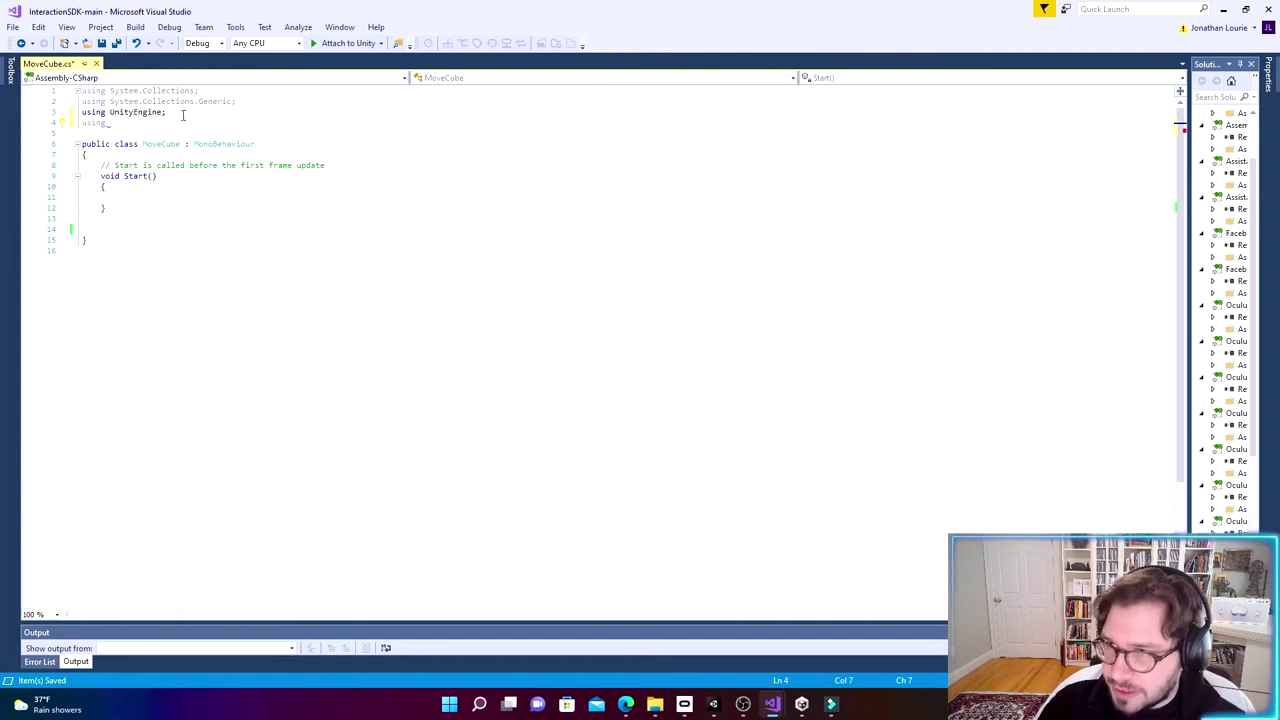
pyautogui.write('D')
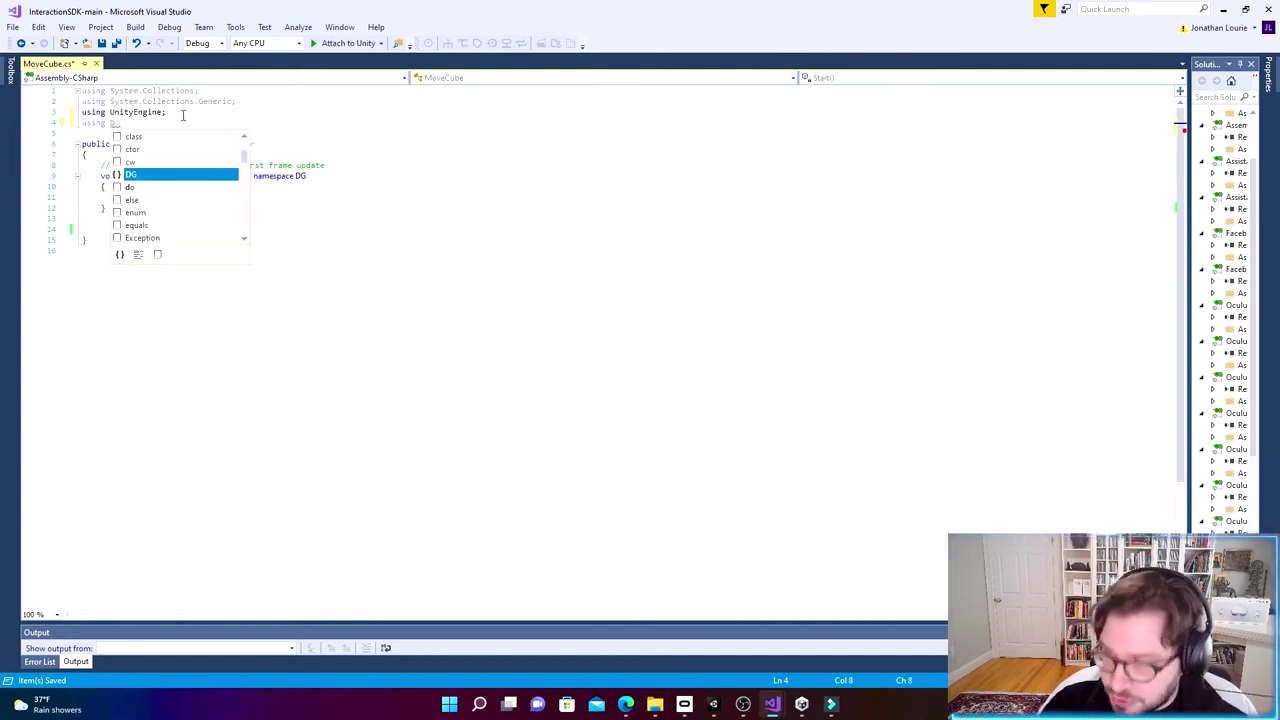
pyautogui.doubleClick(143, 178)
pyautogui.write('.')
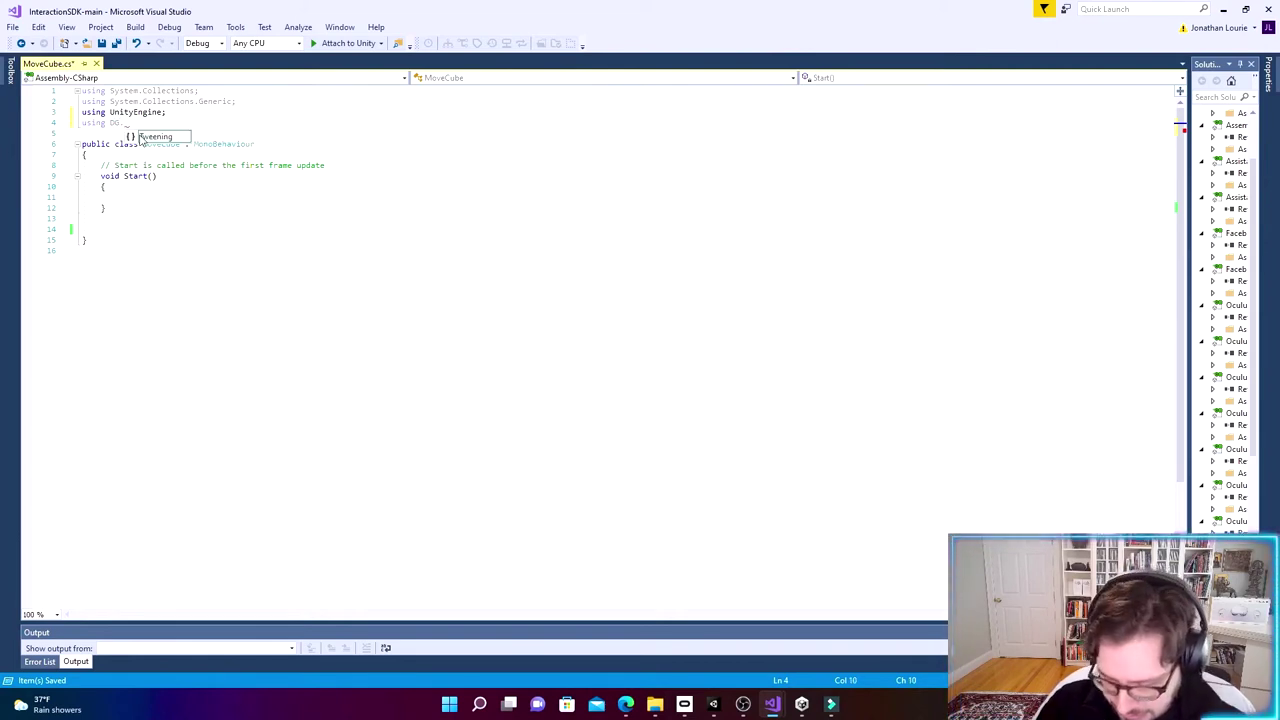
pyautogui.write('Tw')
pyautogui.doubleClick(145, 137)
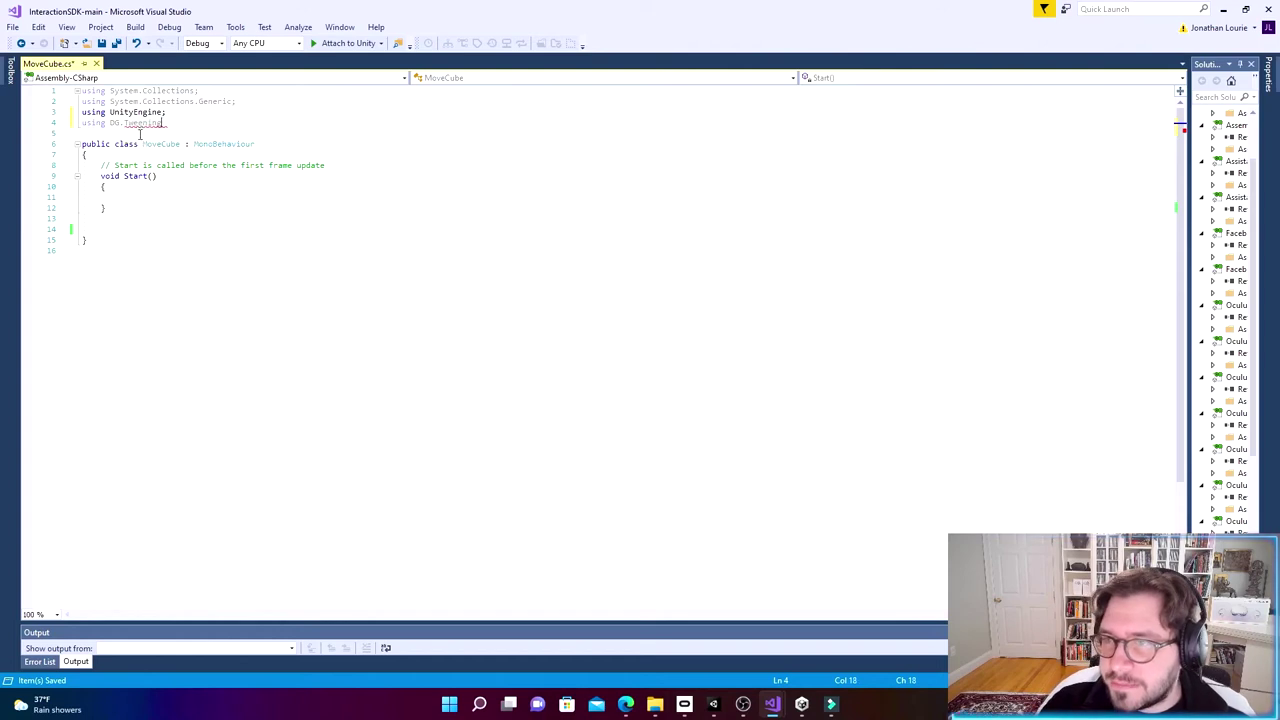
pyautogui.write(';')
pyautogui.click(218, 240)
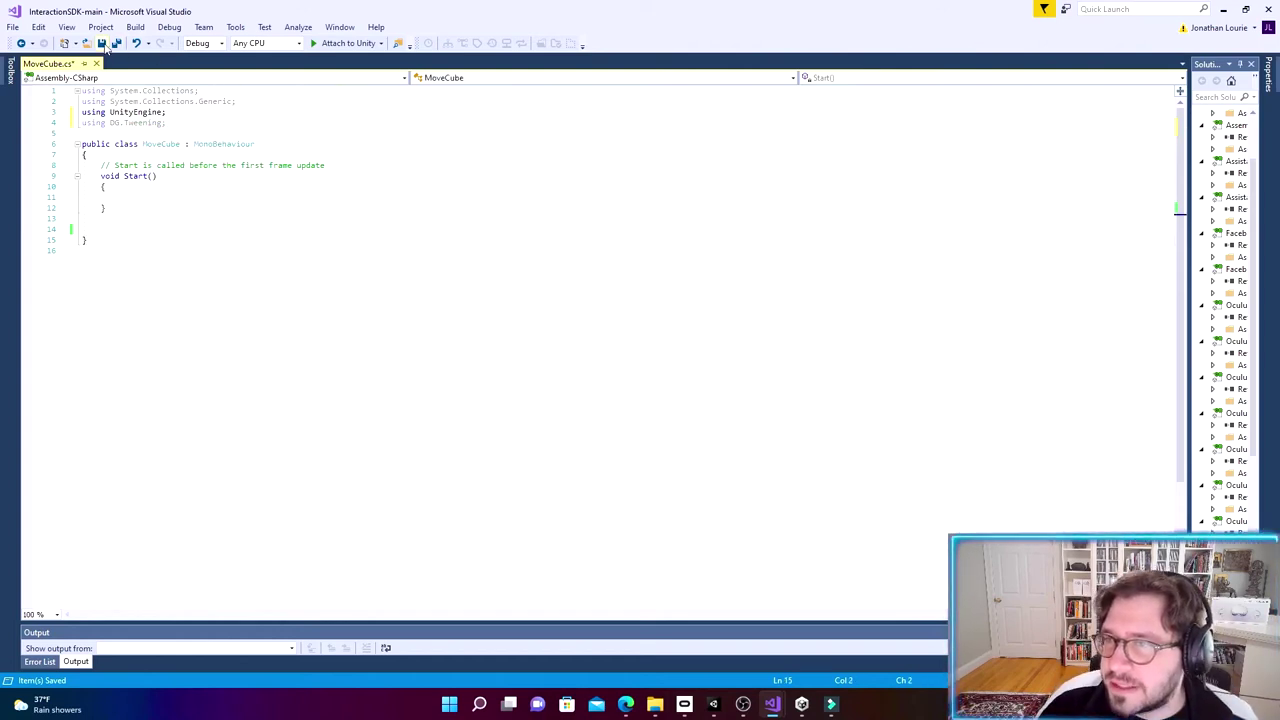
# Step: Insert four blank lines at the start of the MoveCube class body, above the Start method's comment
pyautogui.click(195, 189)
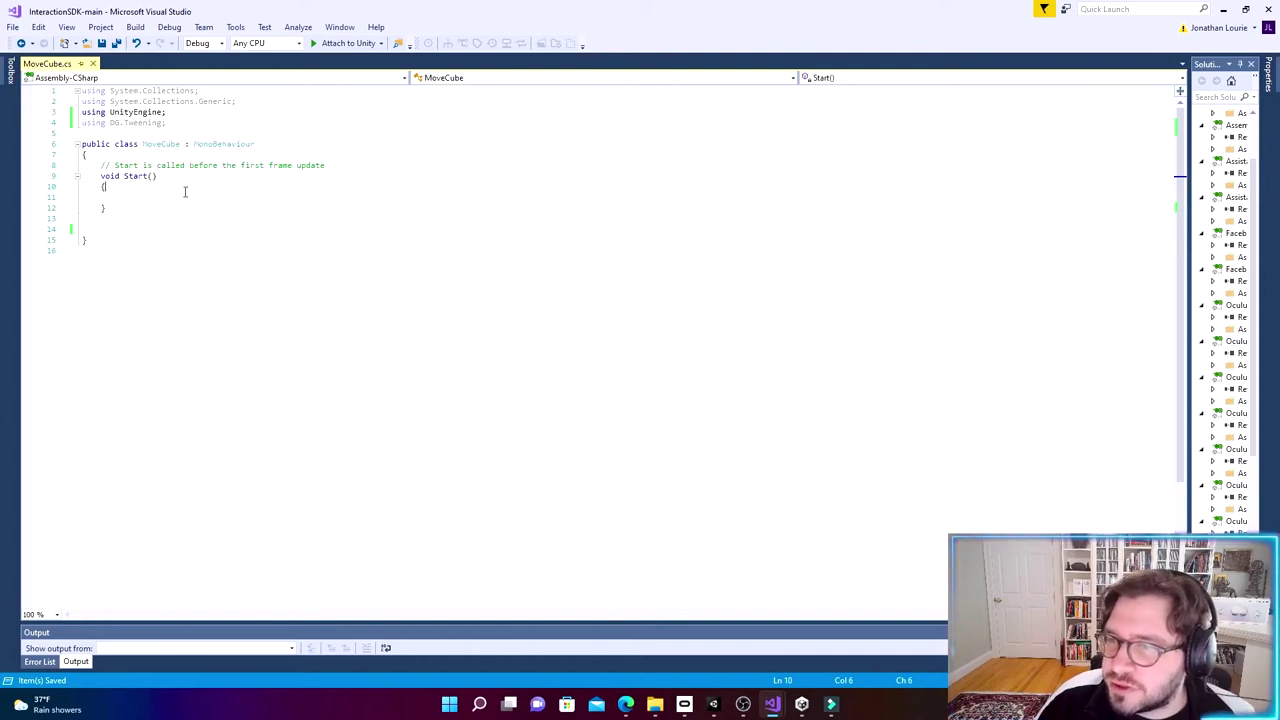
pyautogui.press('Return')
pyautogui.press('Return')
pyautogui.press('Return')
pyautogui.press('Return')
pyautogui.press('Up')
pyautogui.press('Up')
pyautogui.press('Up')
pyautogui.click(128, 177)
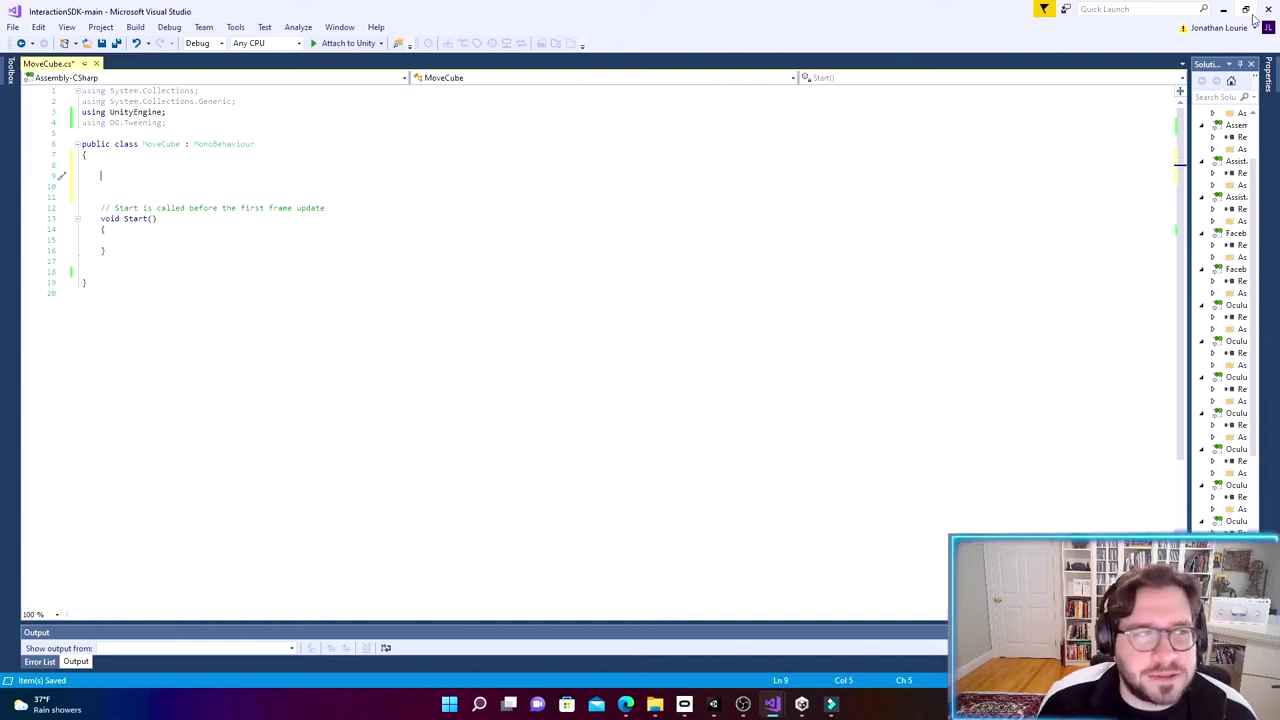
# Step: Switch to the JediHandTricks scene in Unity, try raising the cube to about Y -0.135, and return to the MoveCube script in Visual Studio
pyautogui.moveTo(716, 706)
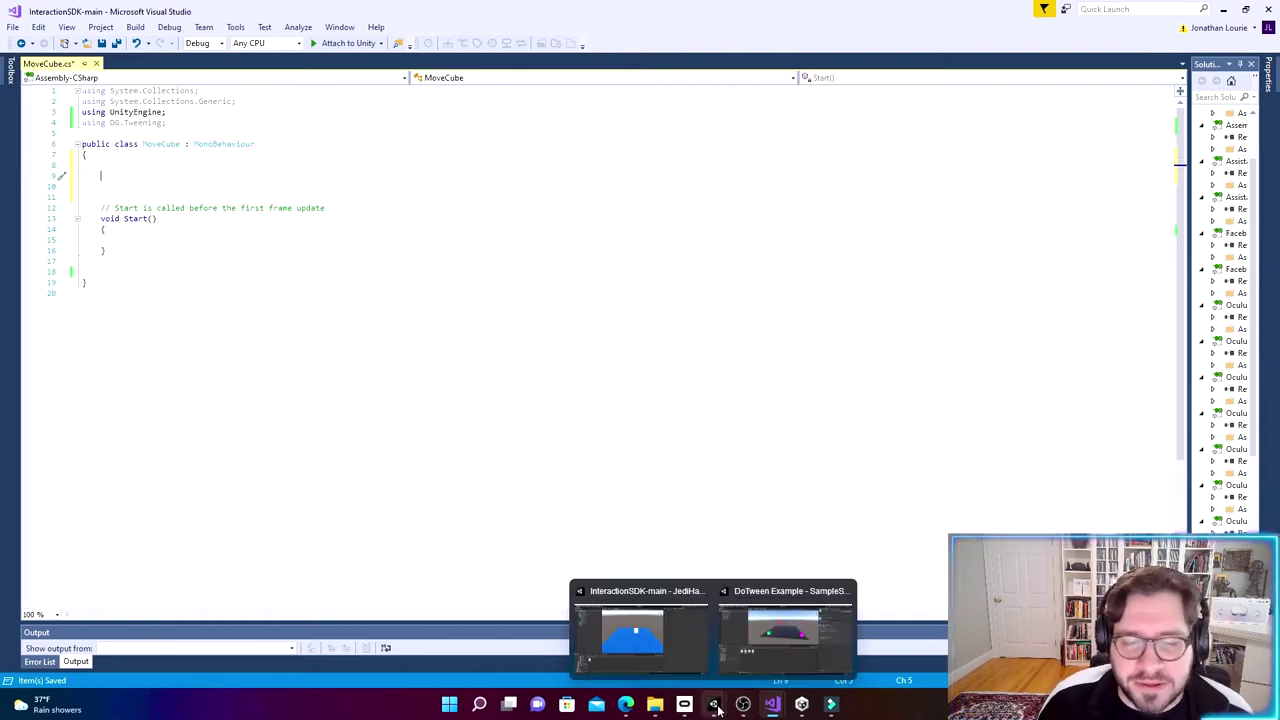
pyautogui.click(633, 630)
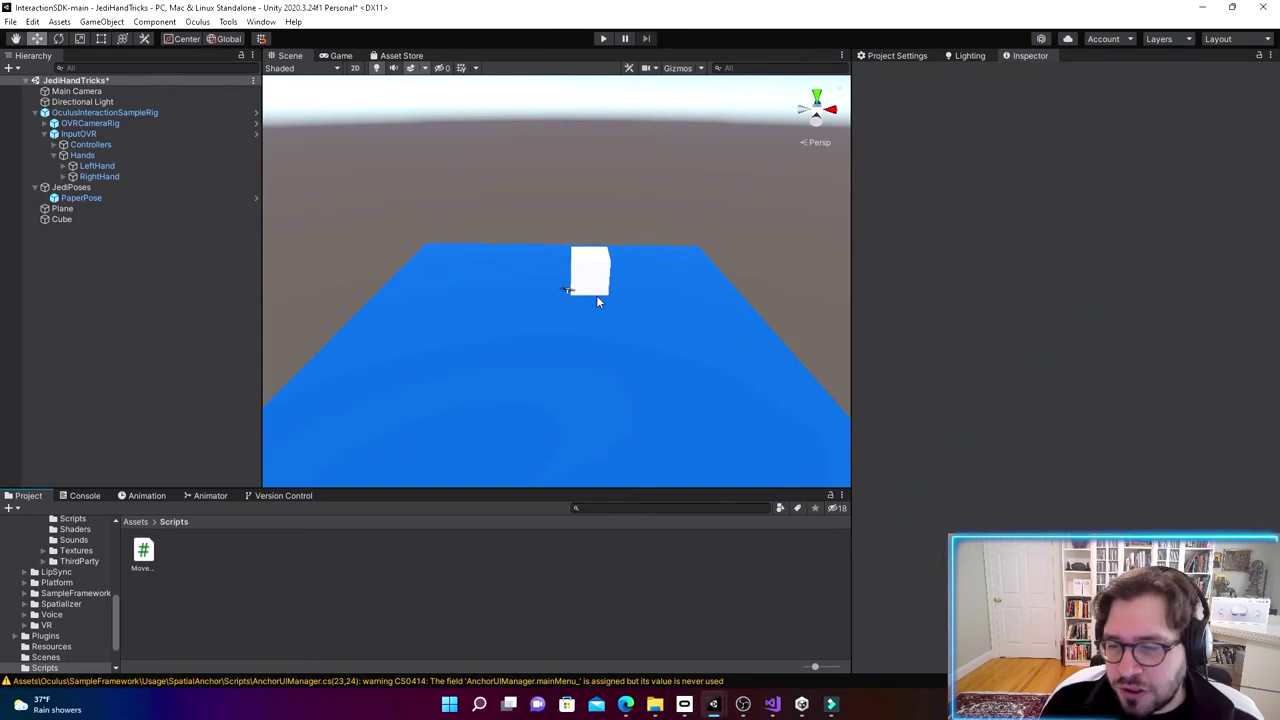
pyautogui.scroll(4, 614, 330)
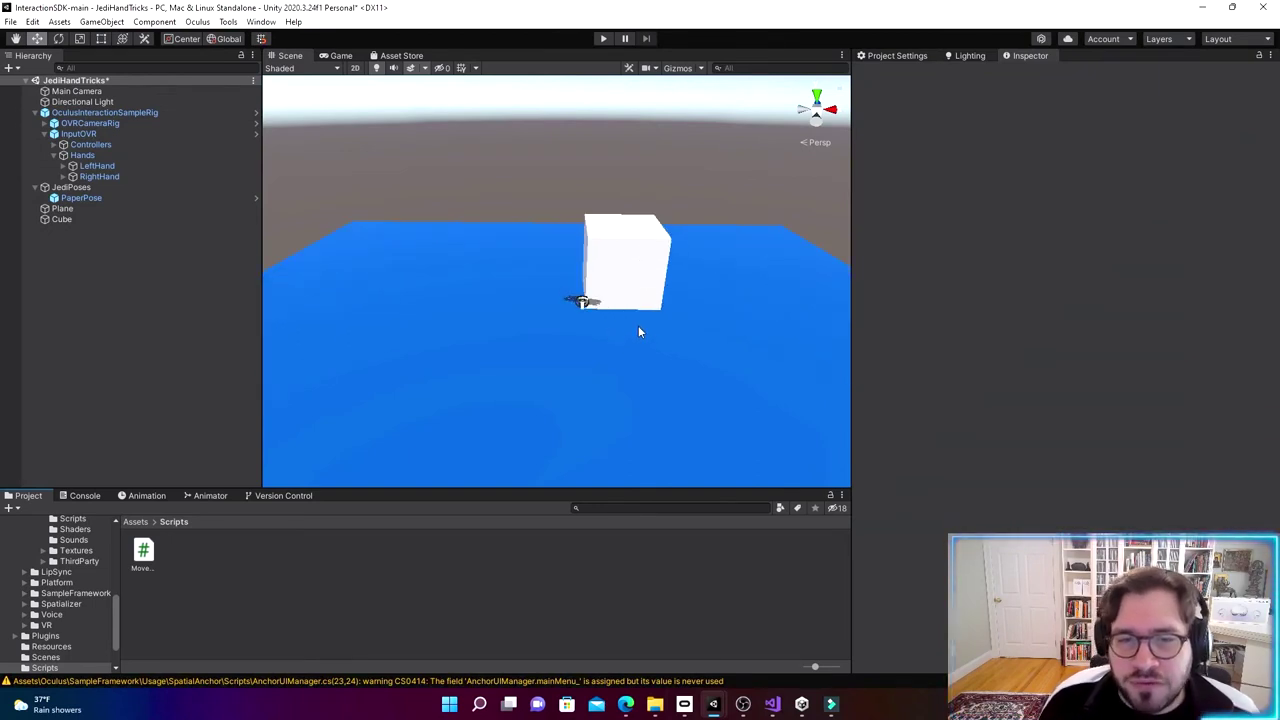
pyautogui.click(643, 265)
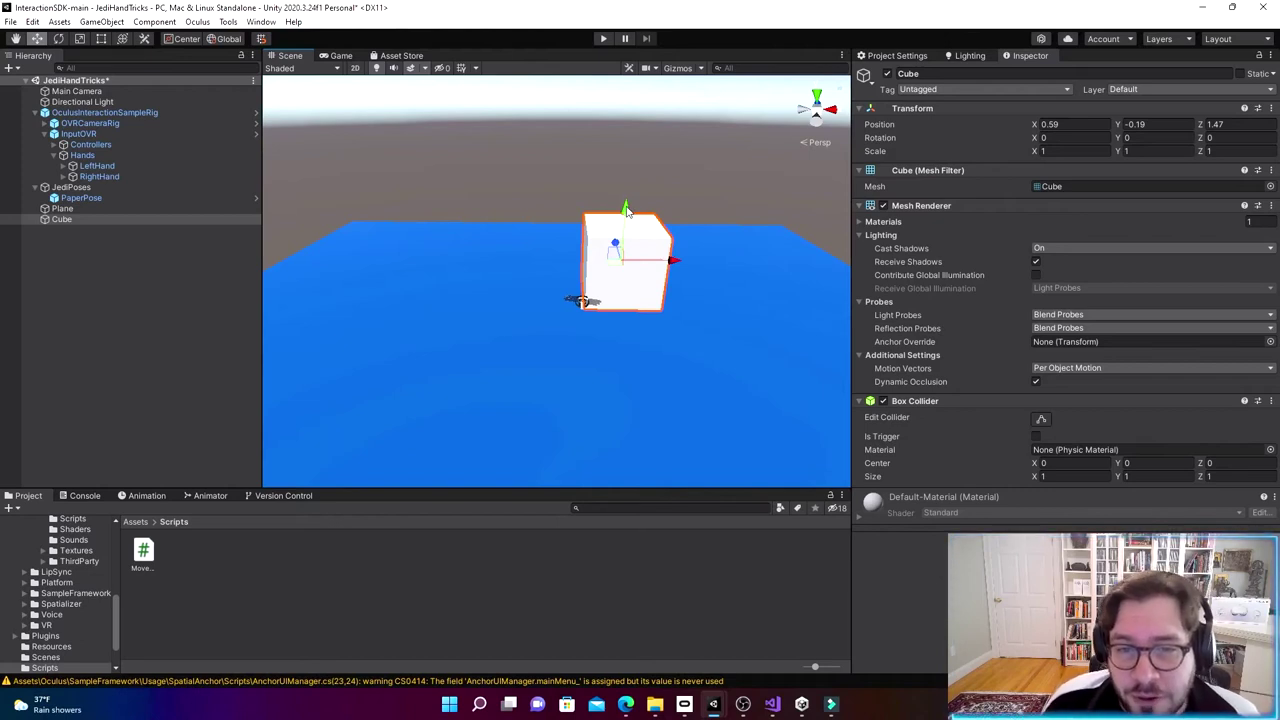
pyautogui.moveTo(626, 208)
pyautogui.mouseDown()
pyautogui.moveTo(637, 79)
pyautogui.moveTo(640, 220)
pyautogui.moveTo(640, 207)
pyautogui.mouseUp()
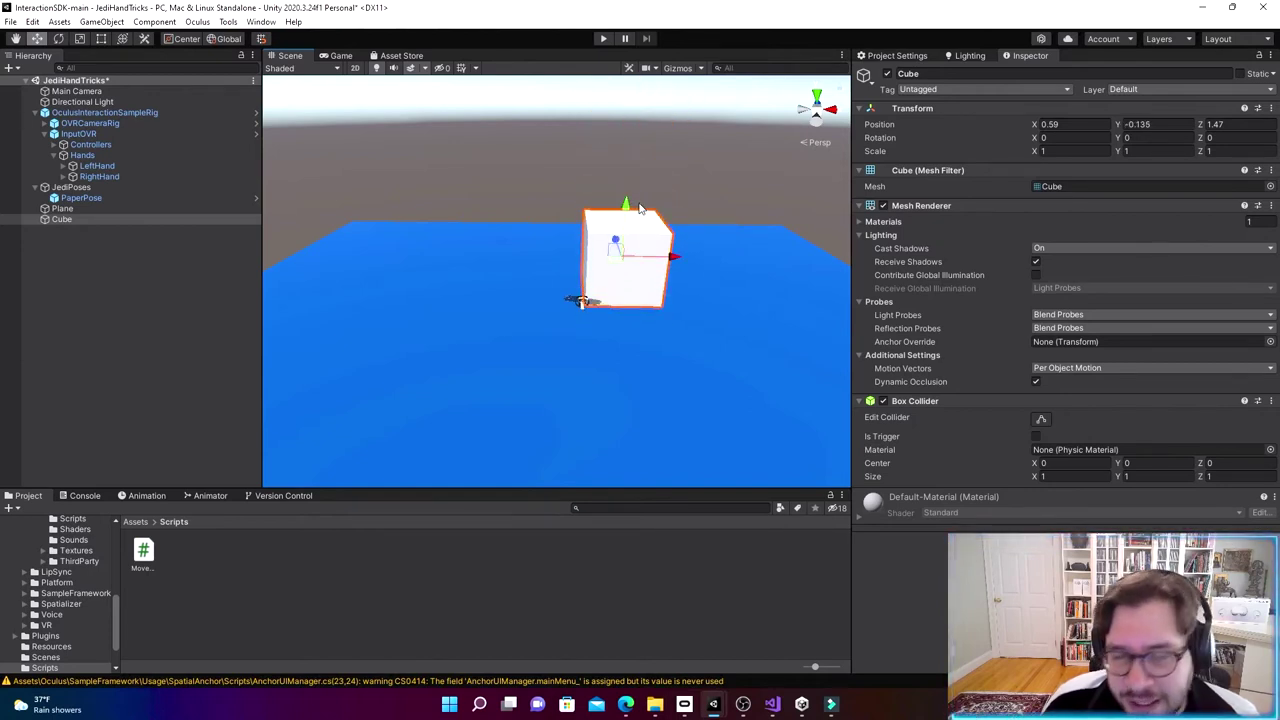
pyautogui.click(697, 323)
pyautogui.click(626, 284)
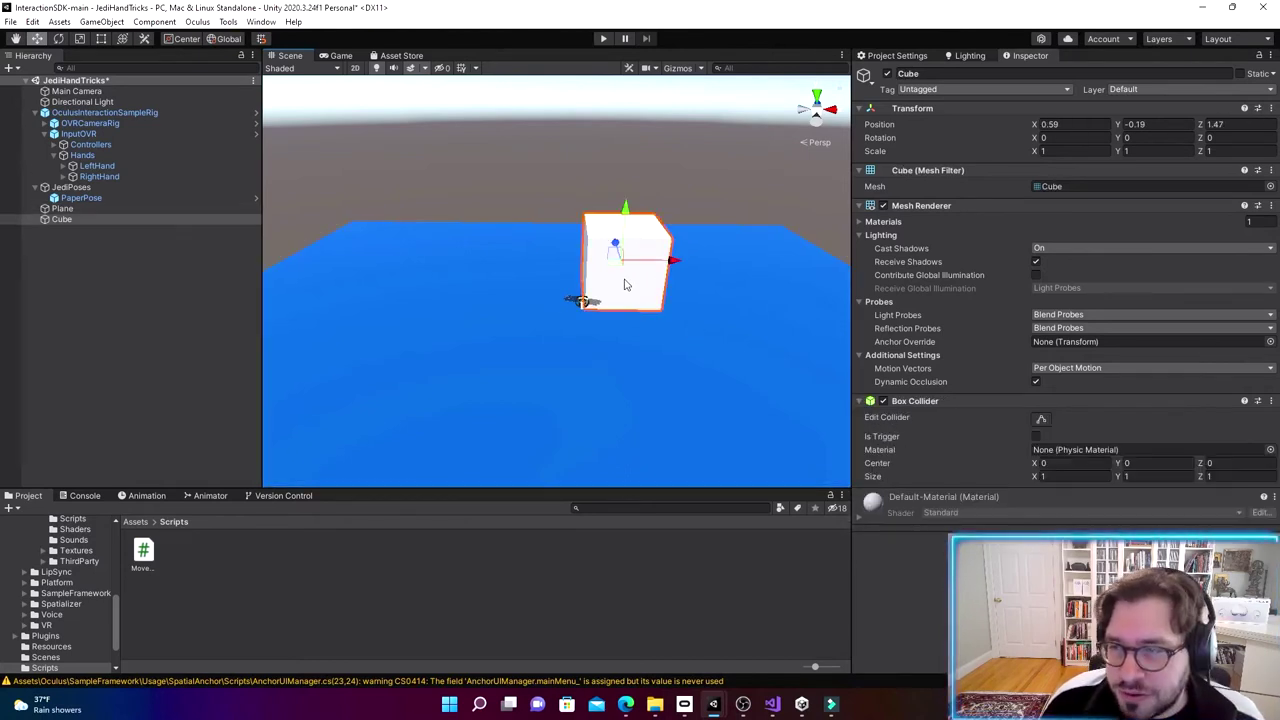
pyautogui.moveTo(684, 704)
pyautogui.moveTo(772, 704)
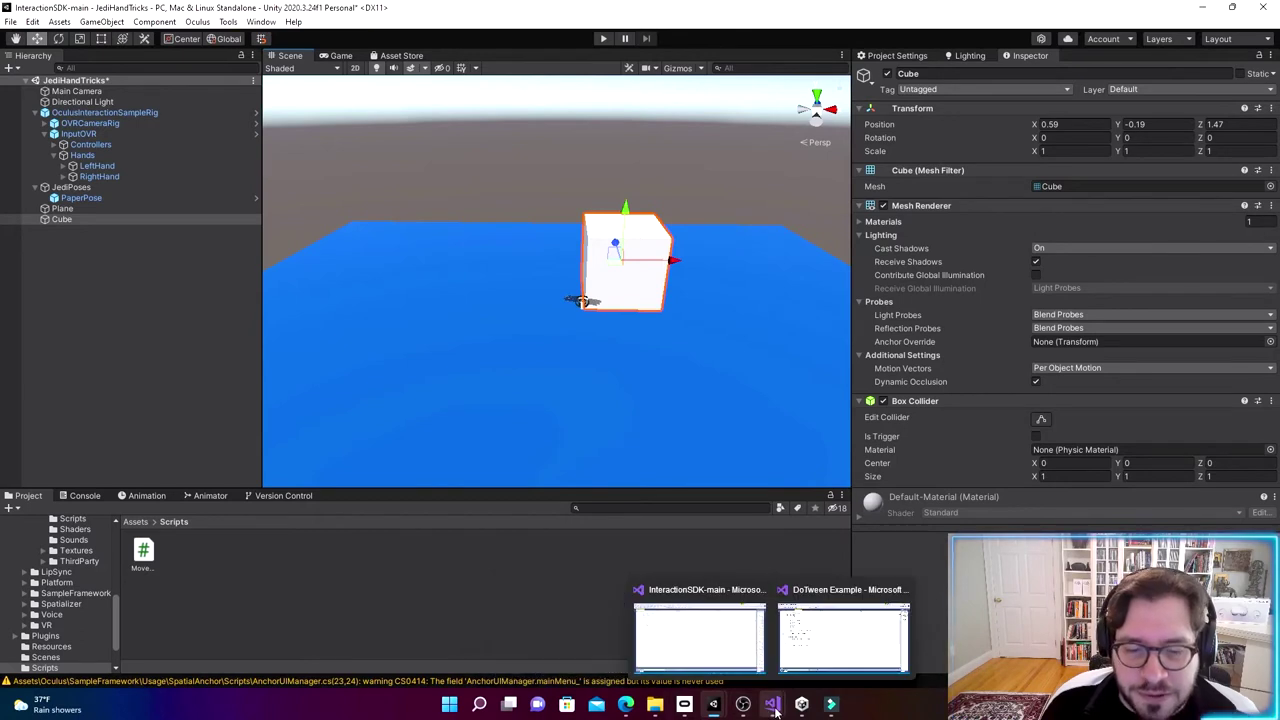
pyautogui.click(728, 660)
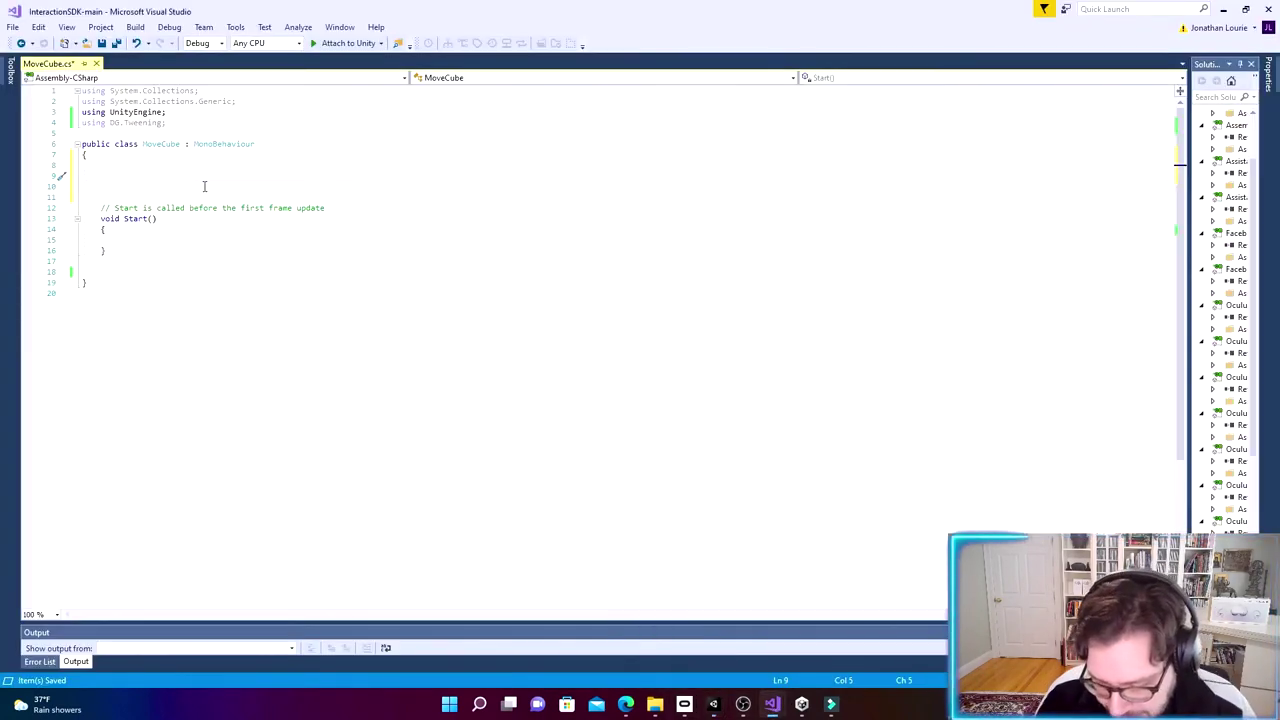
# Step: Declare a private Vector3 field named originalPos at the start of the MoveCube class body
pyautogui.write('private')
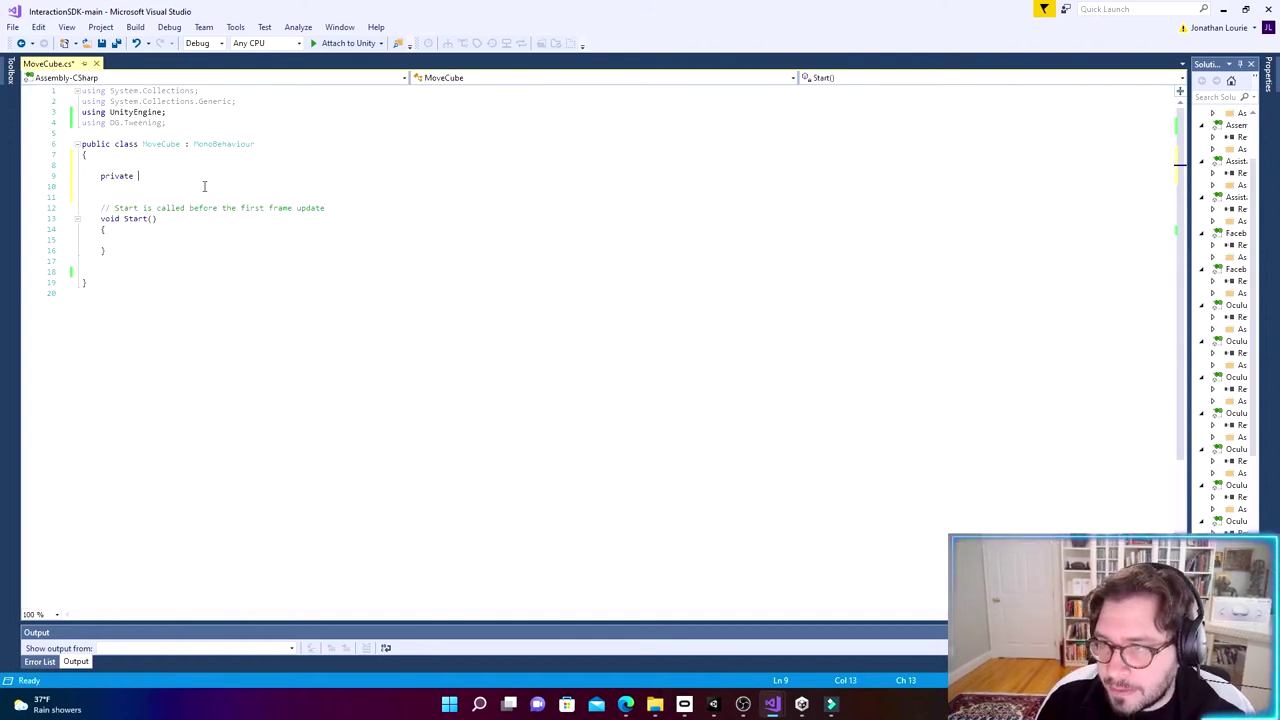
pyautogui.write(' Vector')
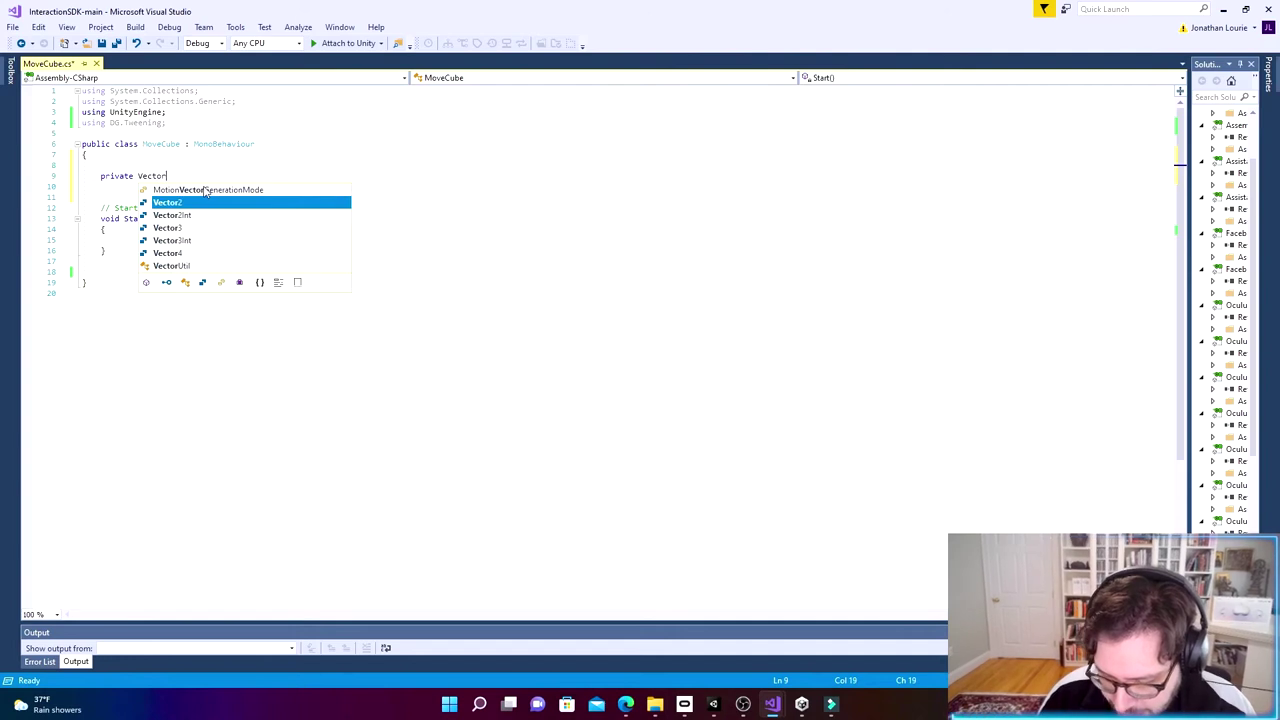
pyautogui.write('3 ')
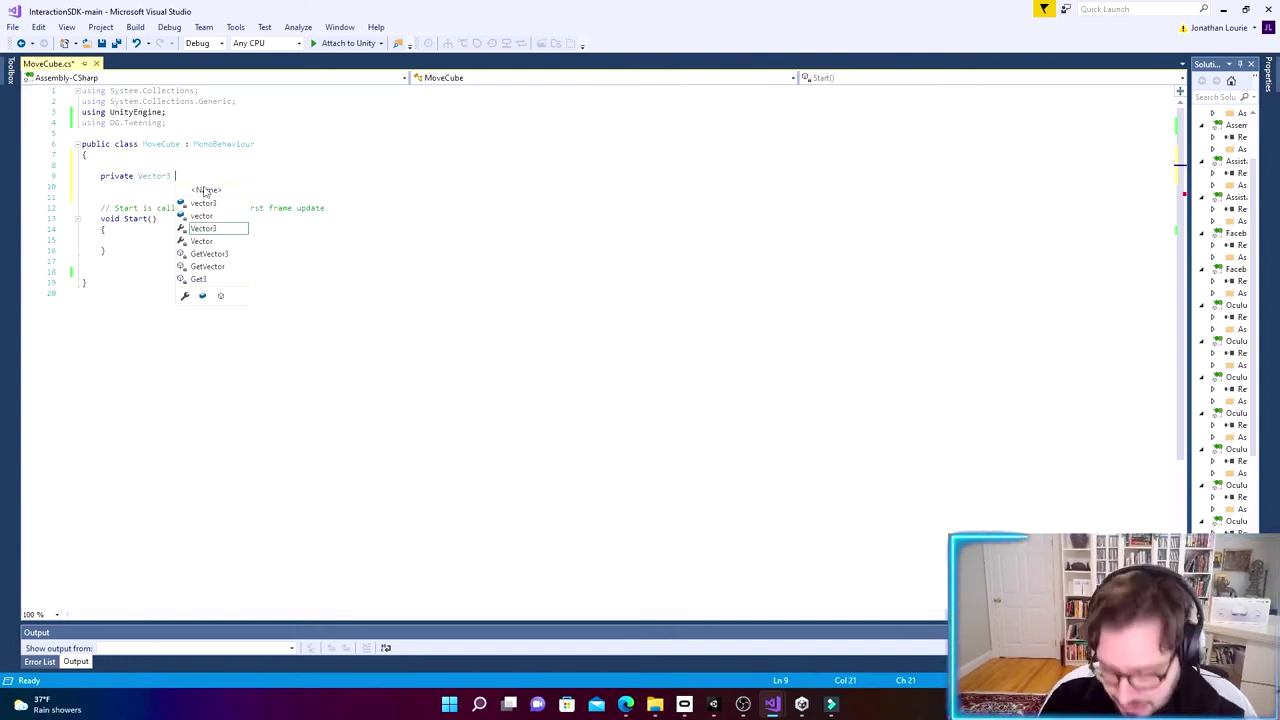
pyautogui.write('originalPos')
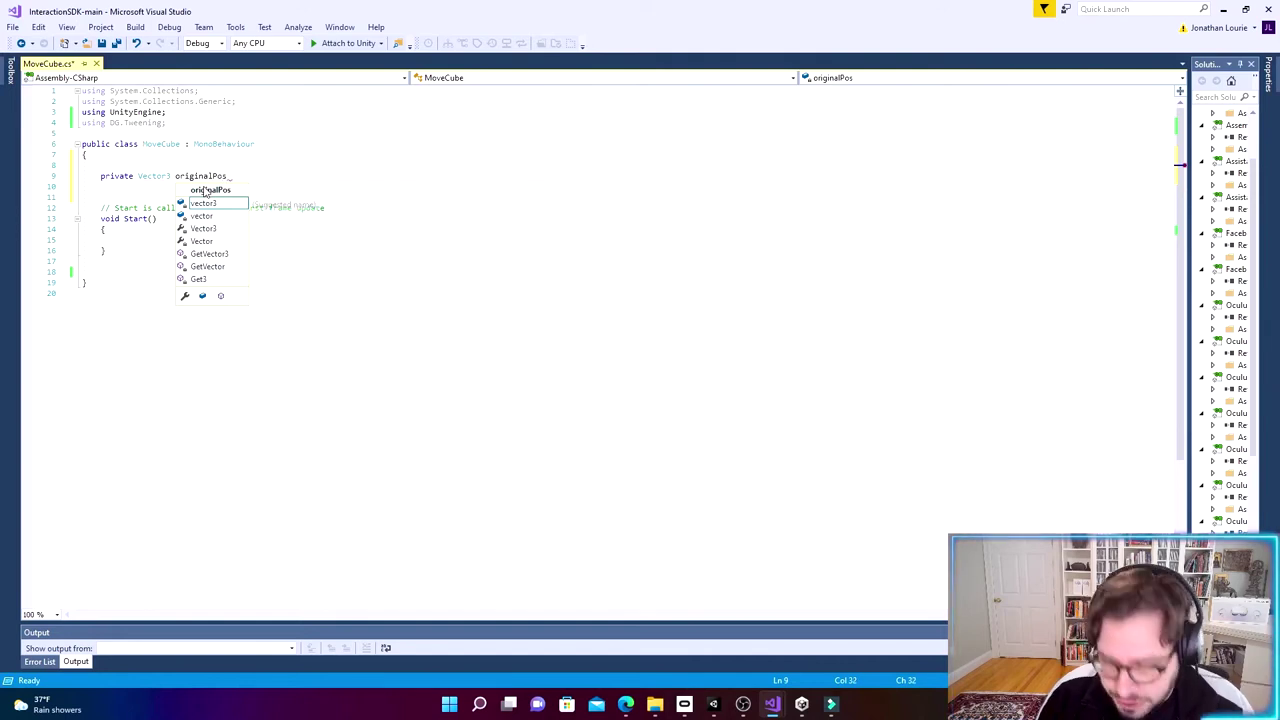
pyautogui.write(';')
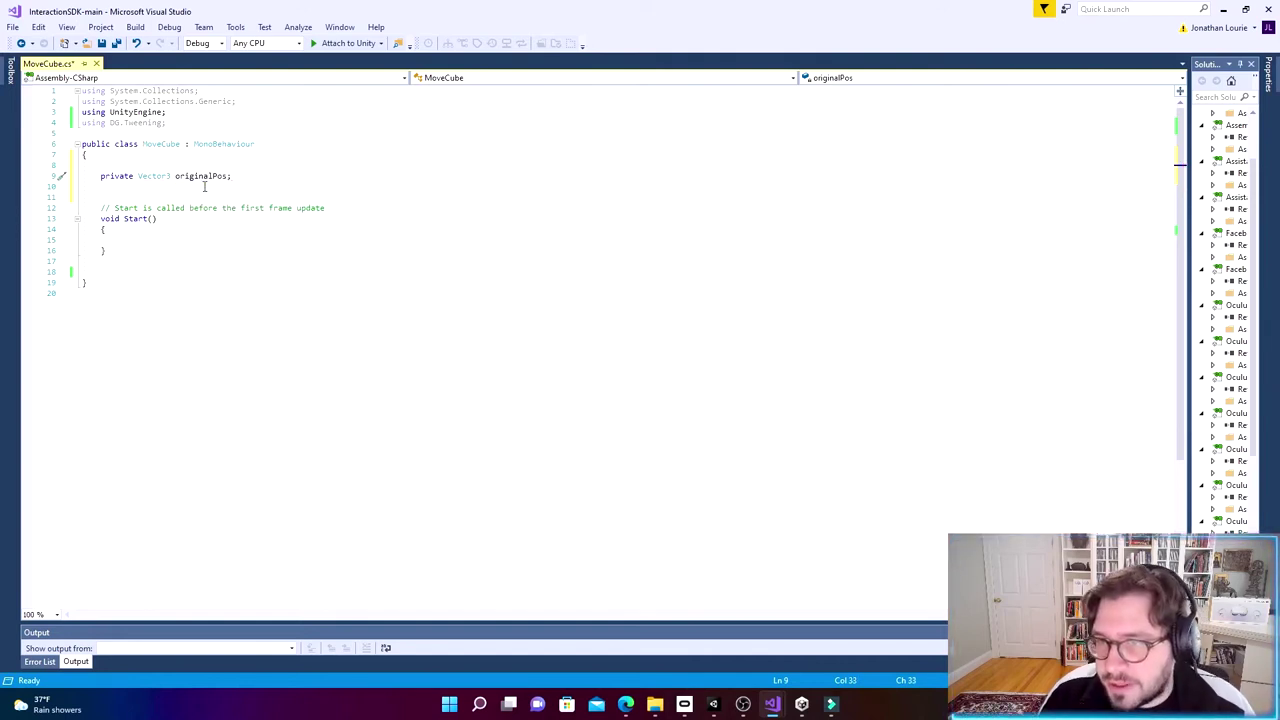
# Step: Add a private Vector3 field named finalPos below originalPos, with a [SerializeField] attribute on the line above it
pyautogui.press('Return')
pyautogui.press('Return')
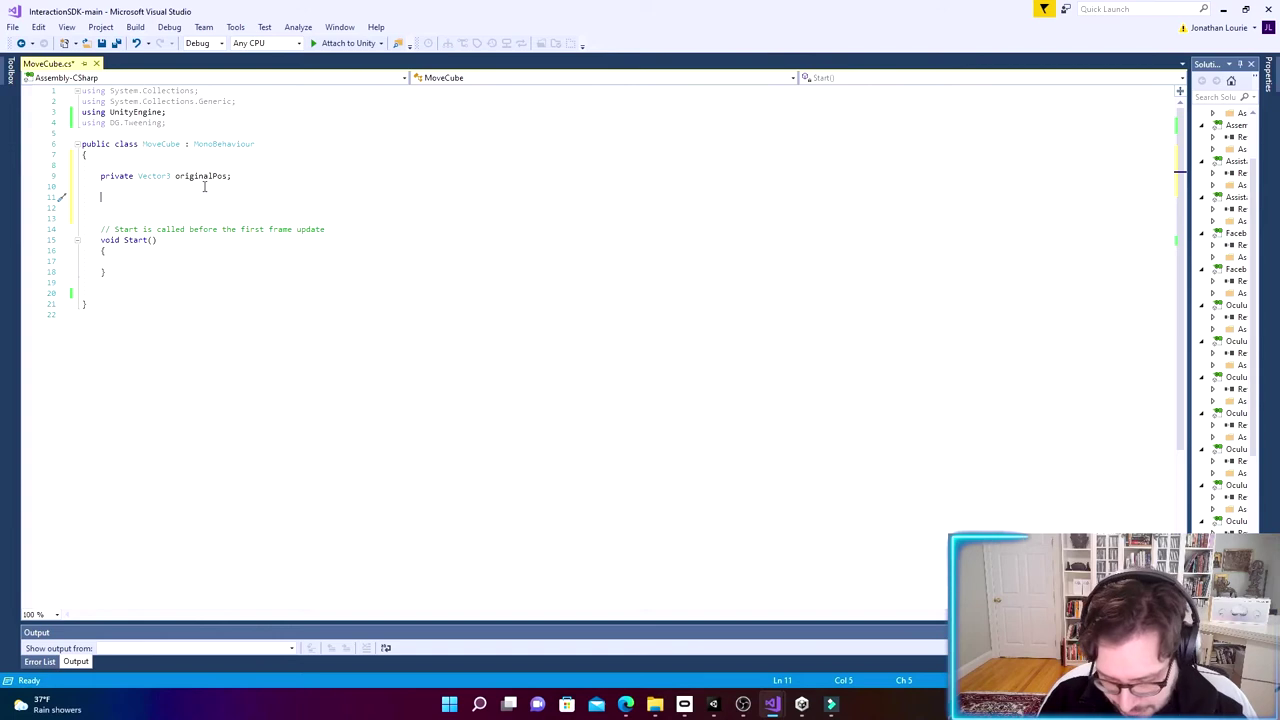
pyautogui.write('[')
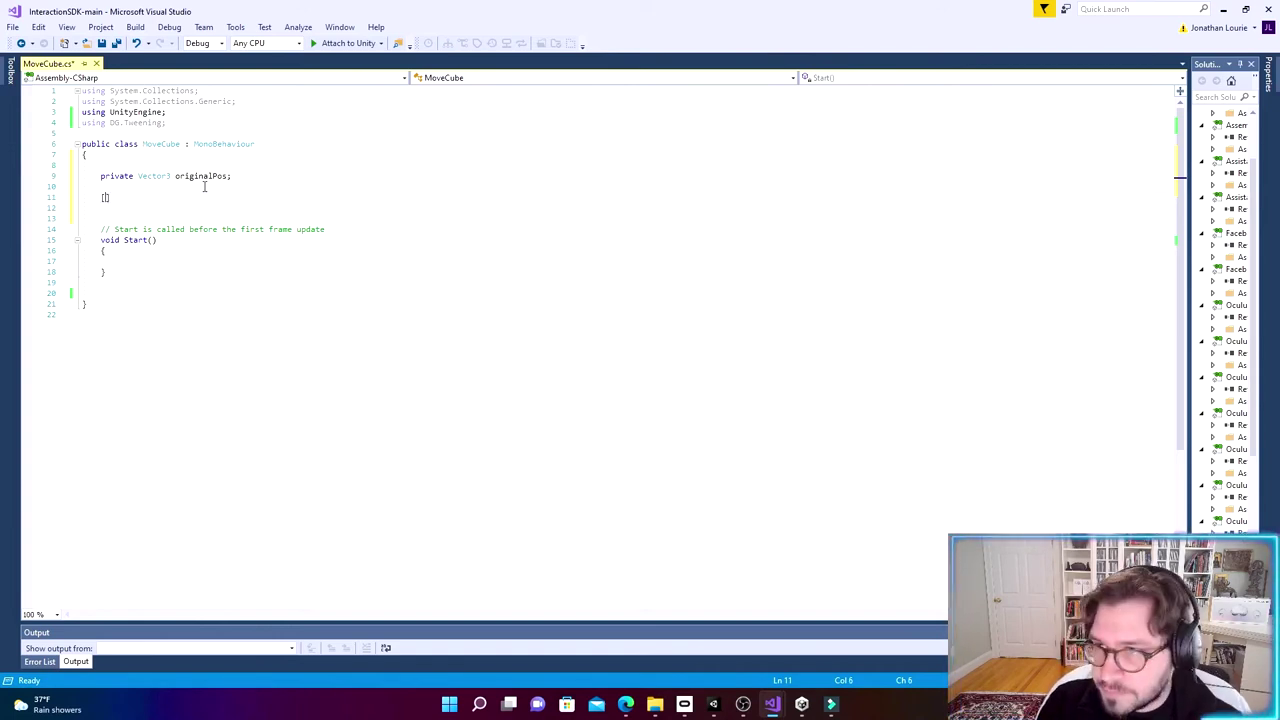
pyautogui.write('SerializeField')
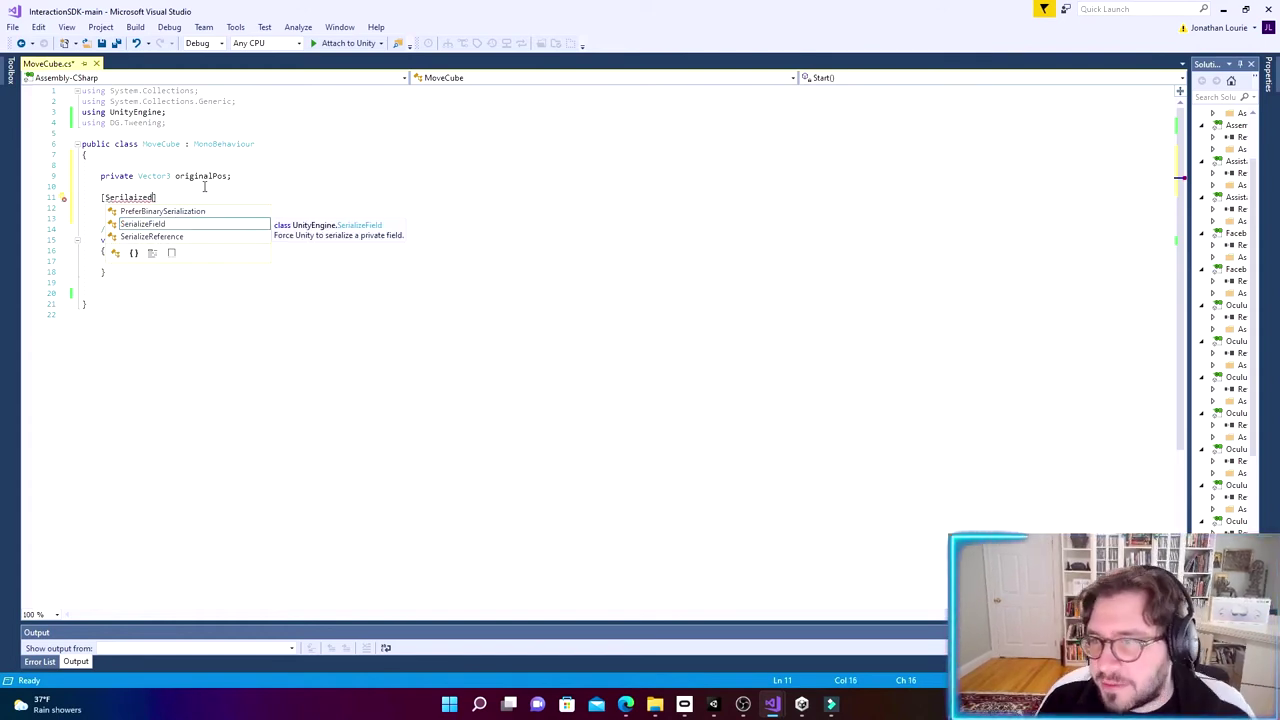
pyautogui.write(']')
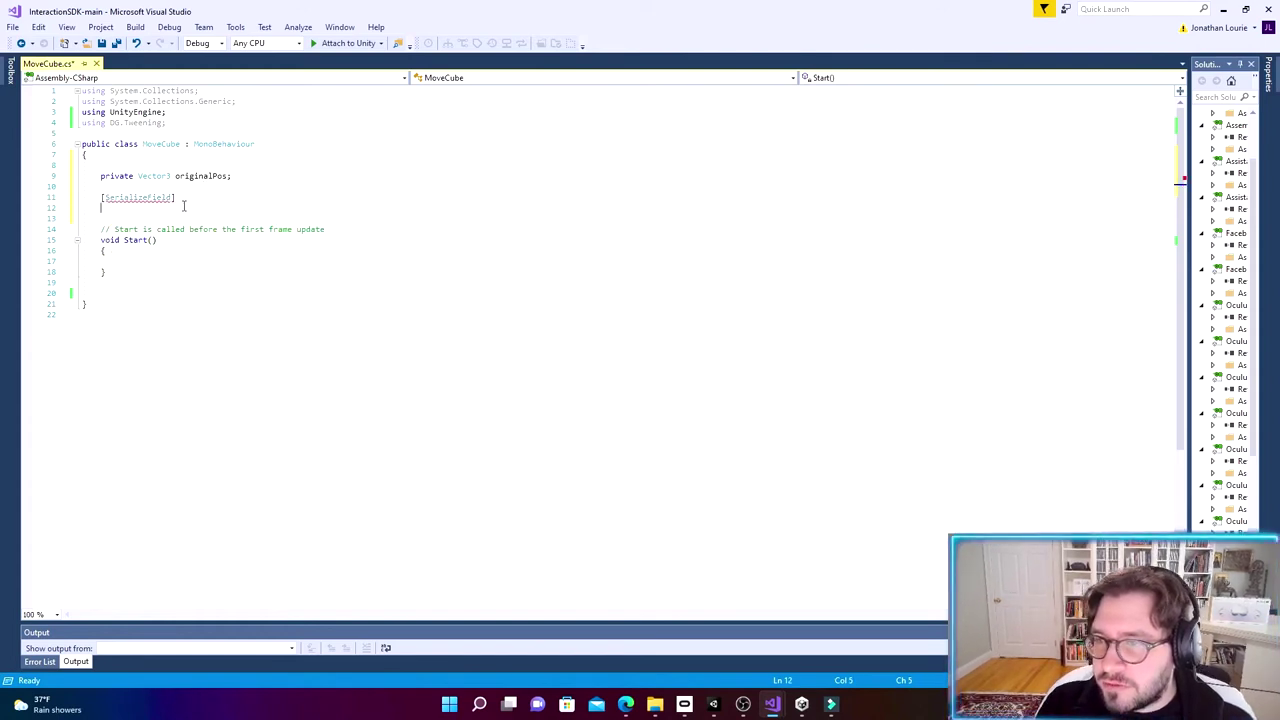
pyautogui.press('Return')
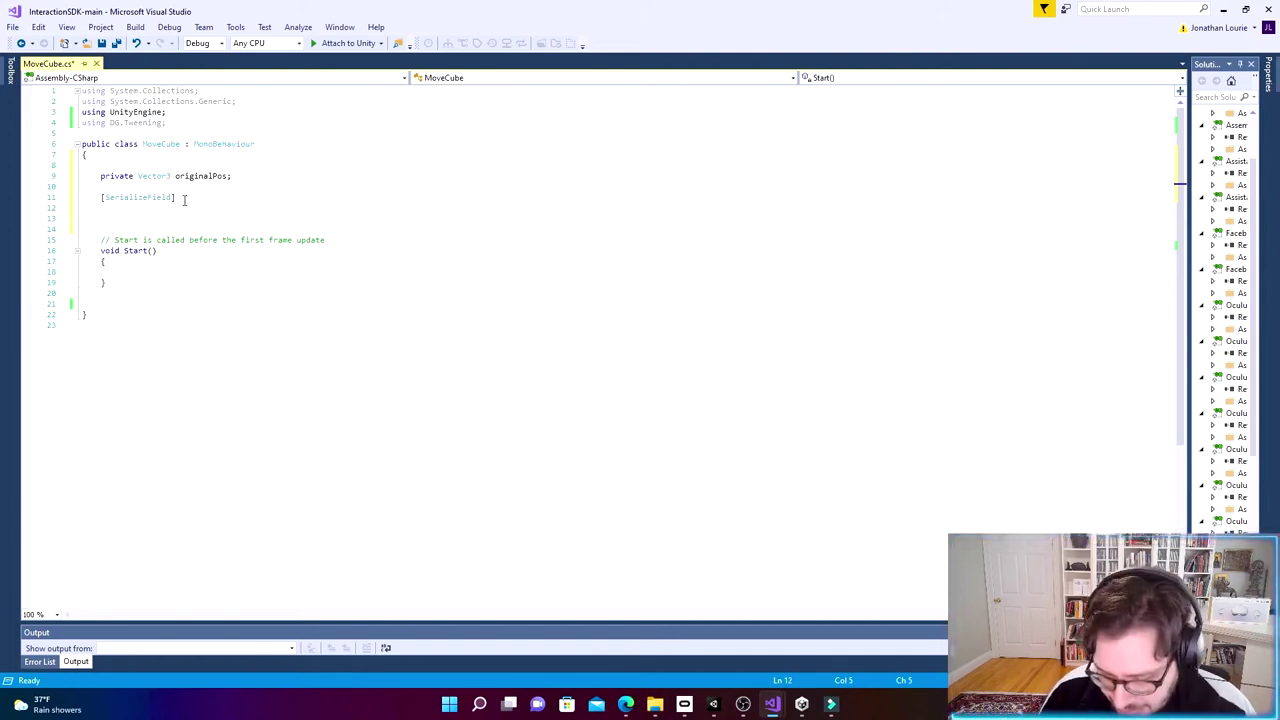
pyautogui.write('Private vector')
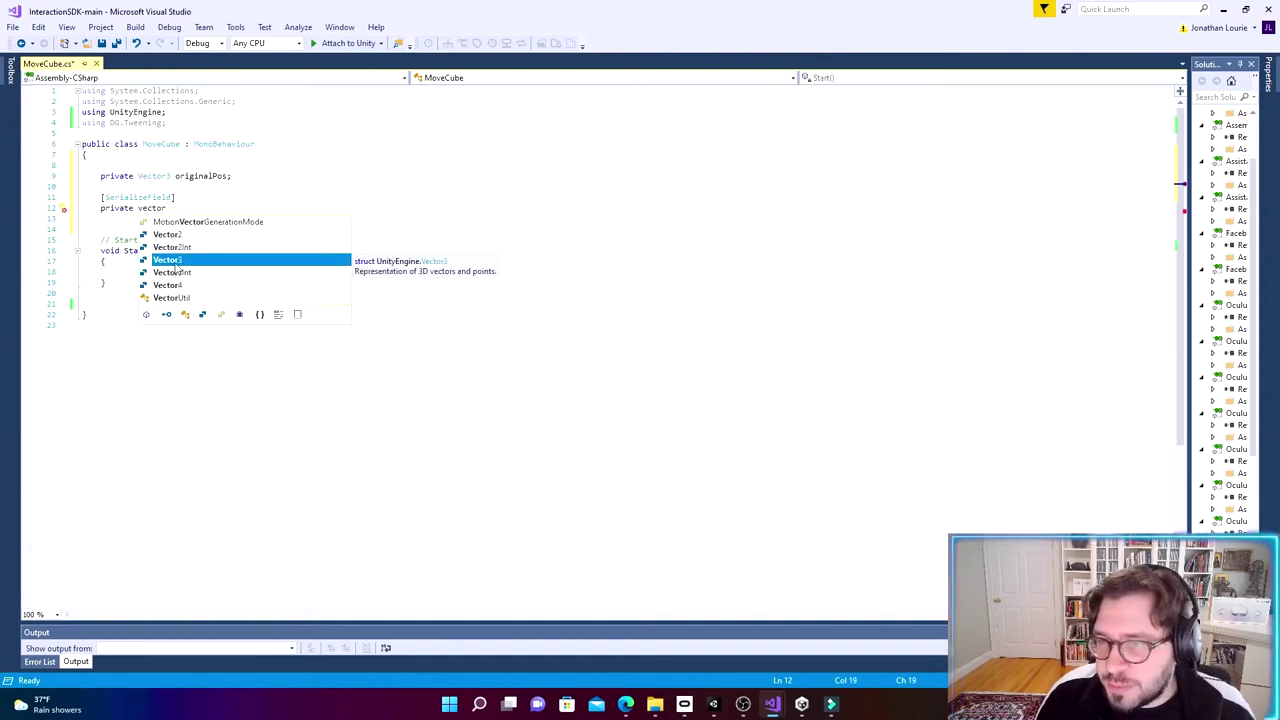
pyautogui.press('Tab')
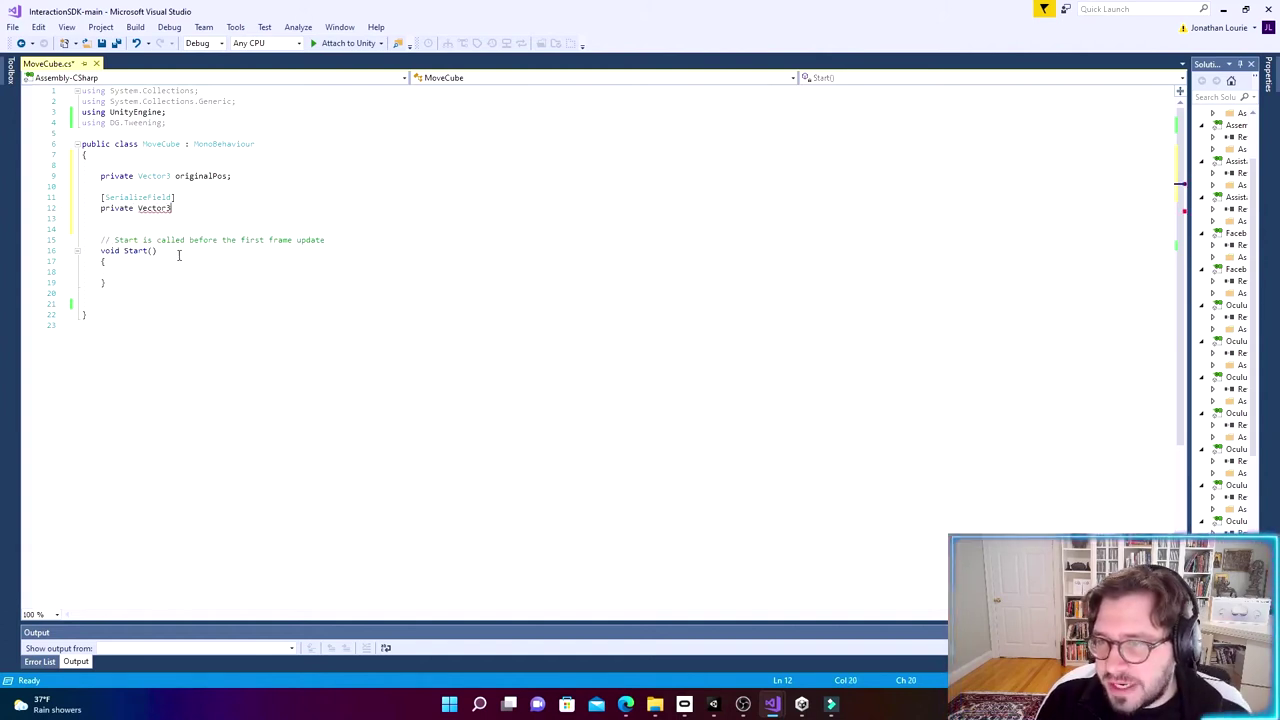
pyautogui.write('final')
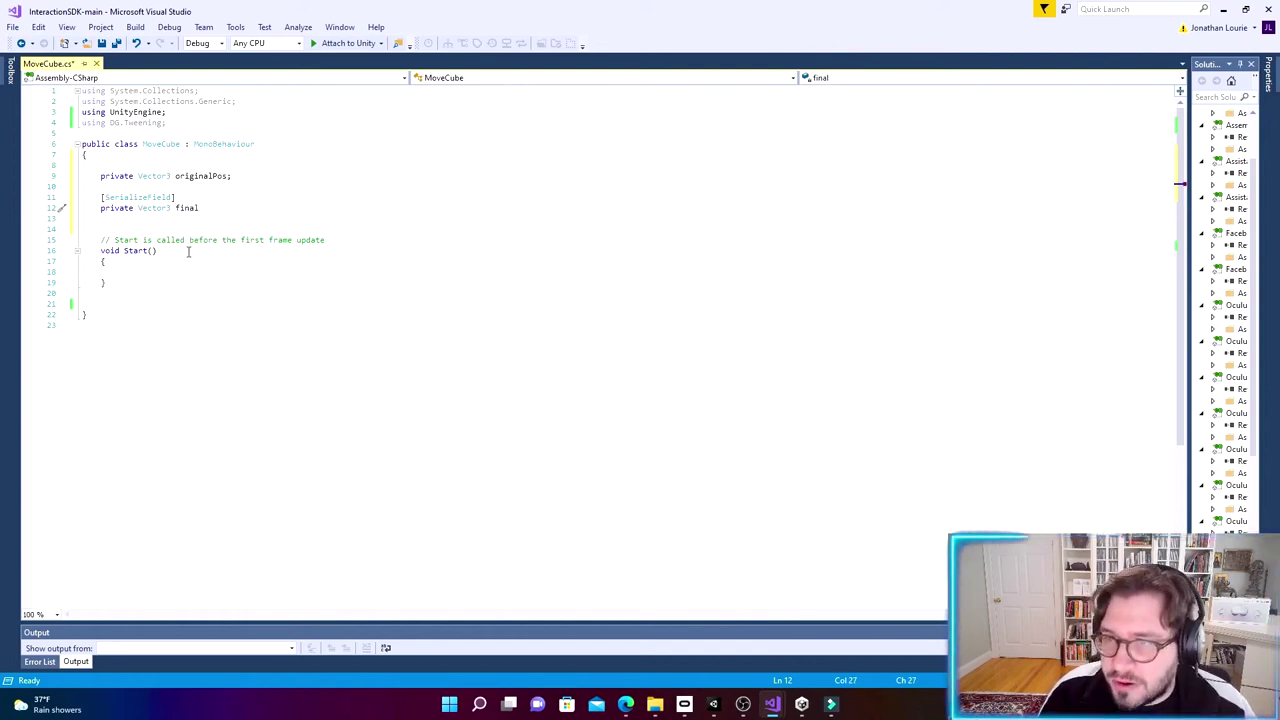
pyautogui.press('BackSpace')
pyautogui.press('BackSpace')
pyautogui.write('lPos;')
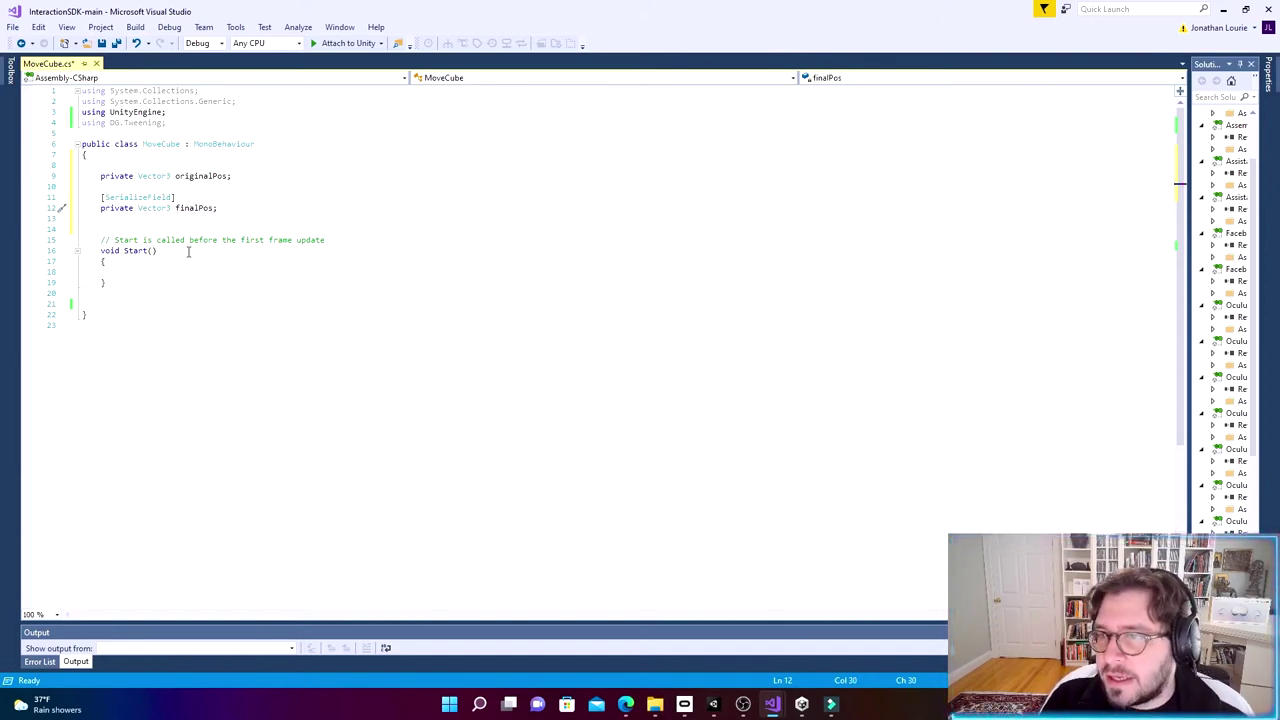
# Step: Assign transform.position to originalPos inside the Start method and save the script
pyautogui.click(197, 253)
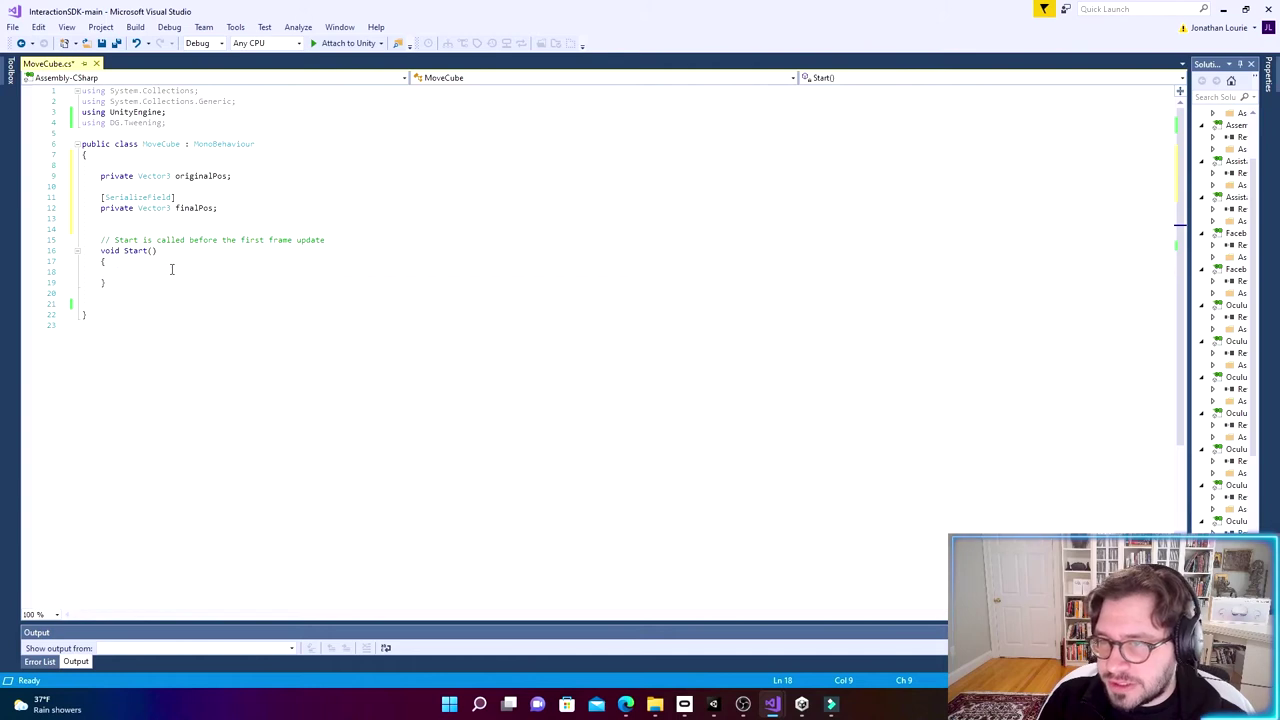
pyautogui.write('original')
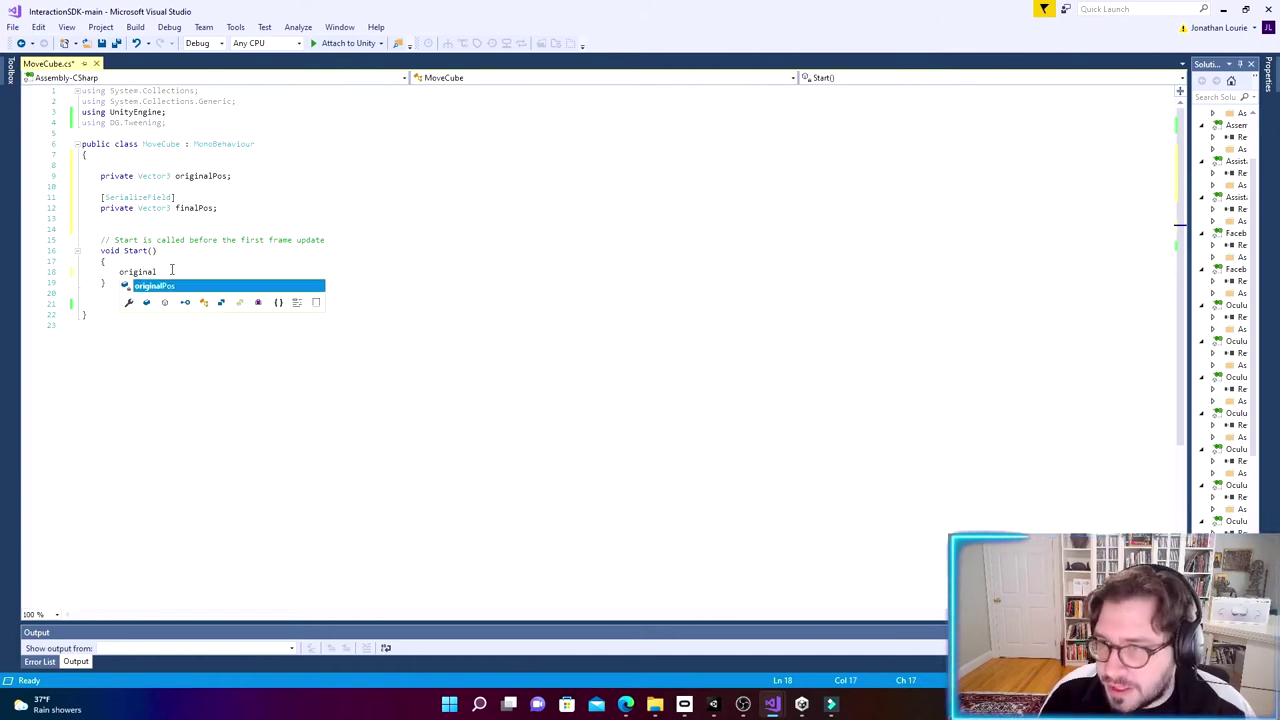
pyautogui.write('Pos')
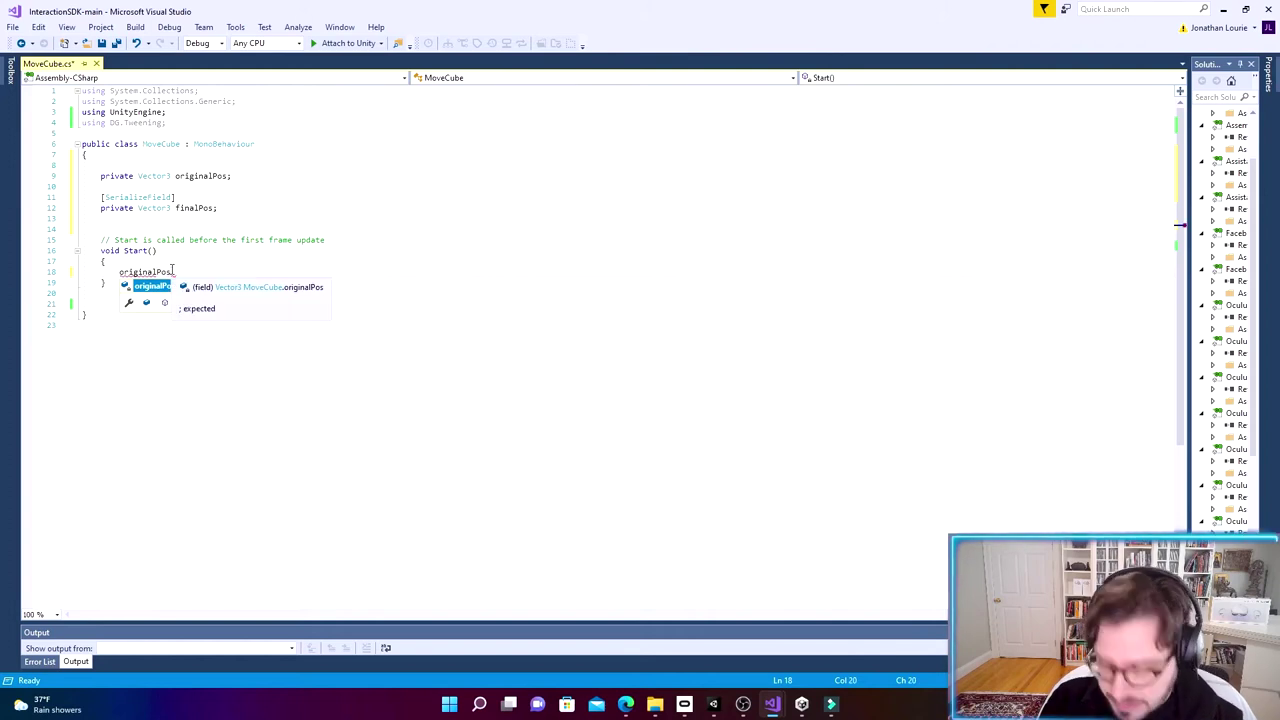
pyautogui.write(' =')
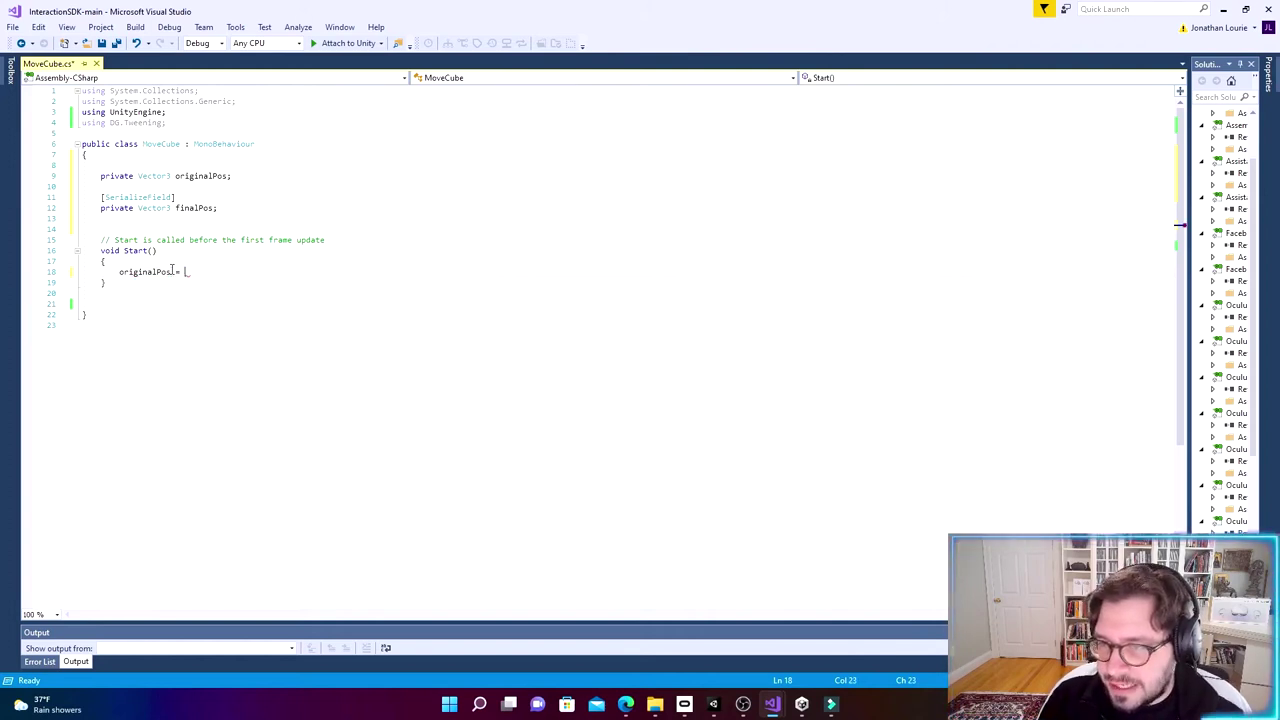
pyautogui.write(' transform')
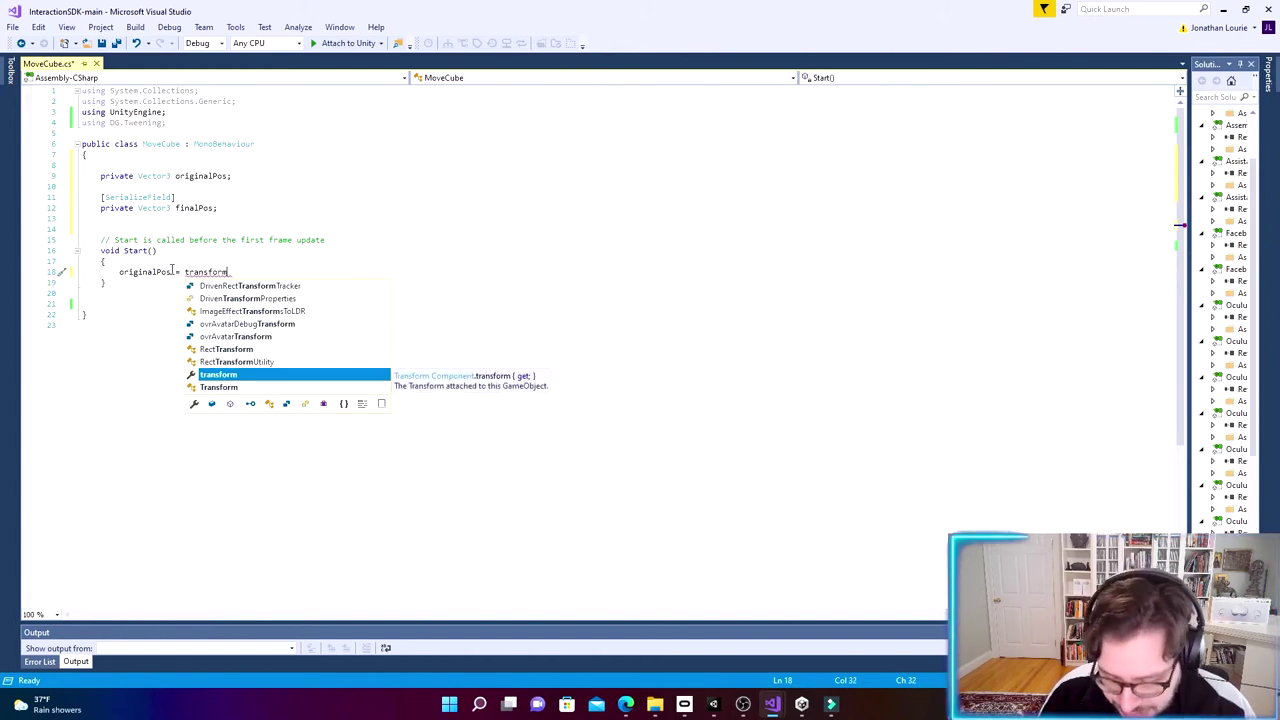
pyautogui.write('.')
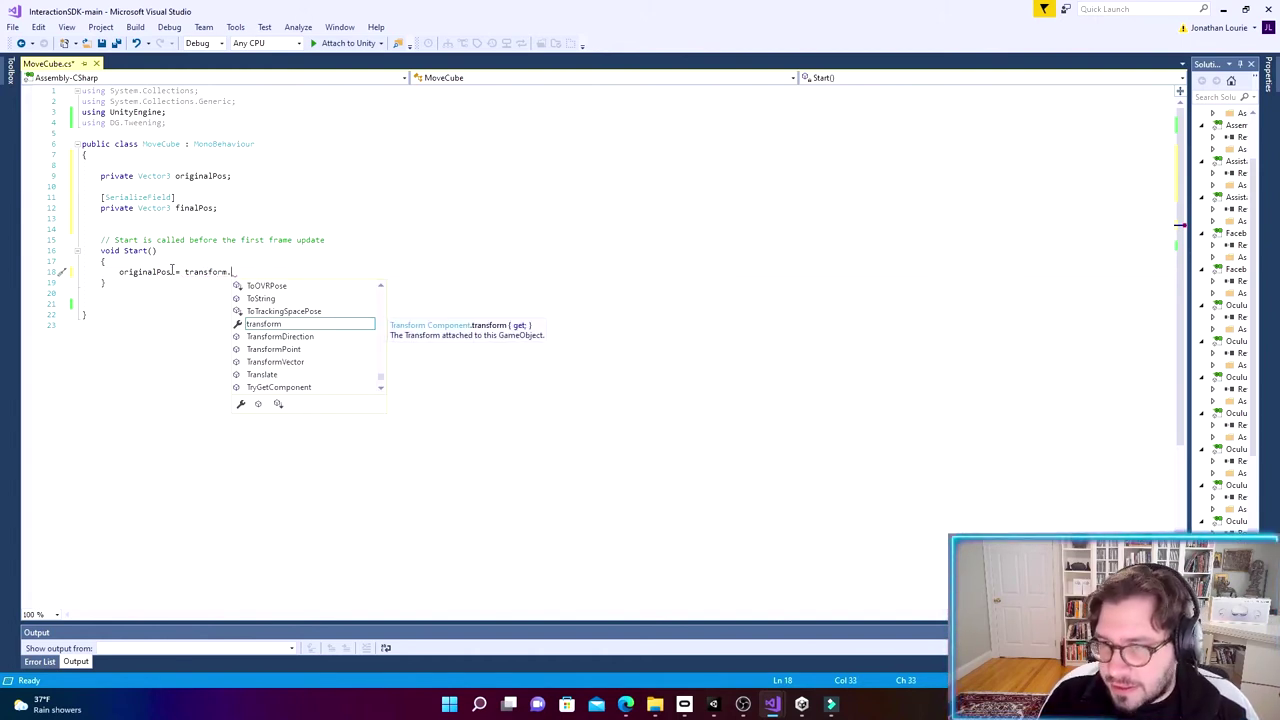
pyautogui.write('postion')
pyautogui.press('BackSpace')
pyautogui.press('BackSpace')
pyautogui.press('BackSpace')
pyautogui.press('BackSpace')
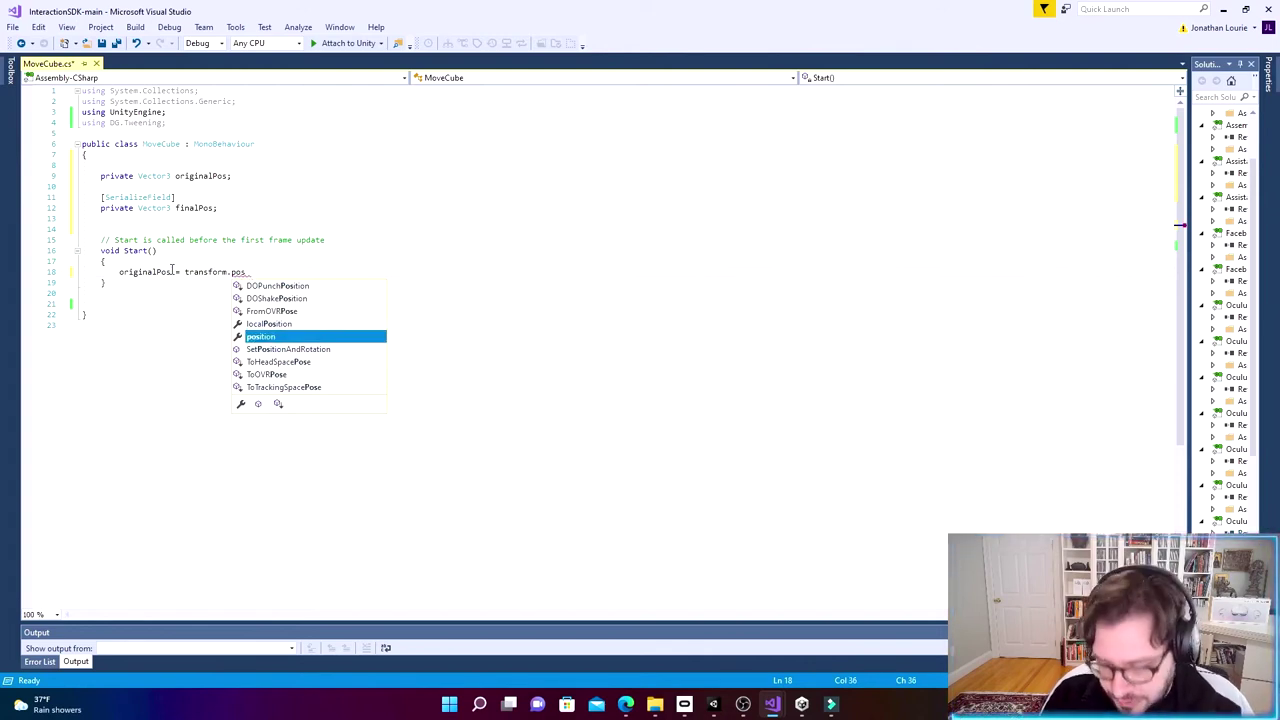
pyautogui.write('ition')
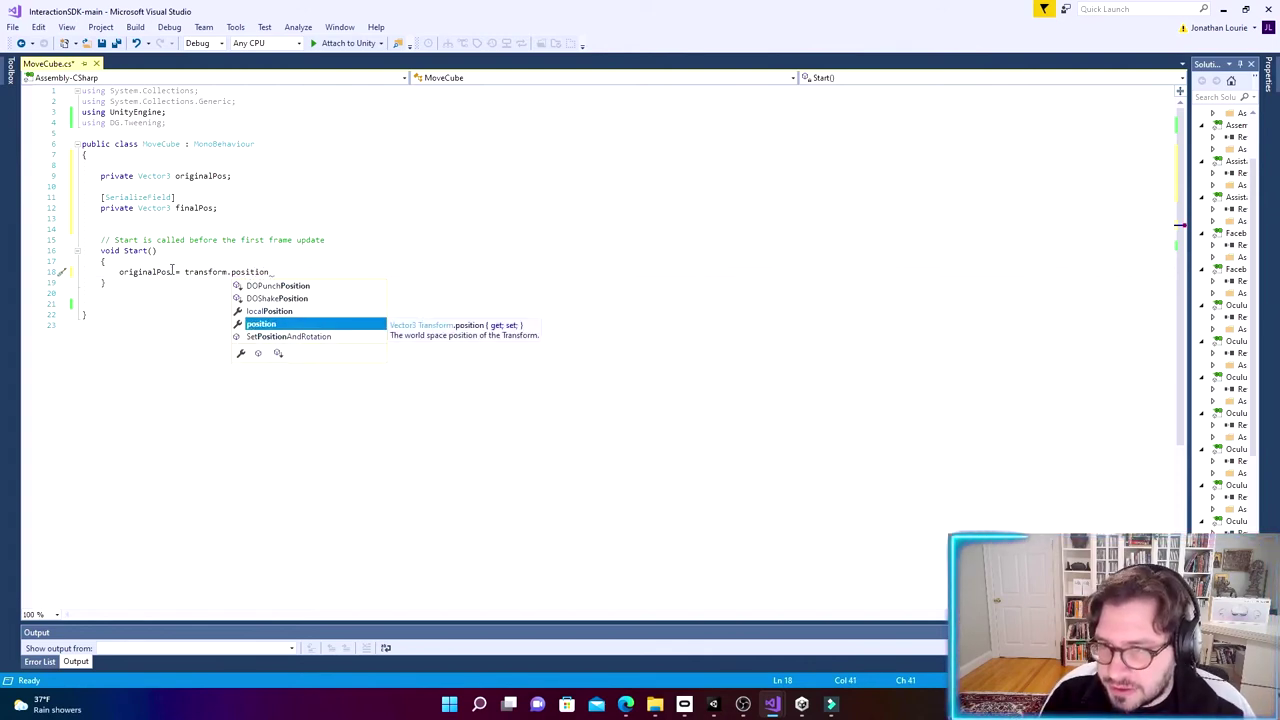
pyautogui.write(';')
pyautogui.press('Down')
pyautogui.press('Down')
pyautogui.hotkey('ctrl', 's')
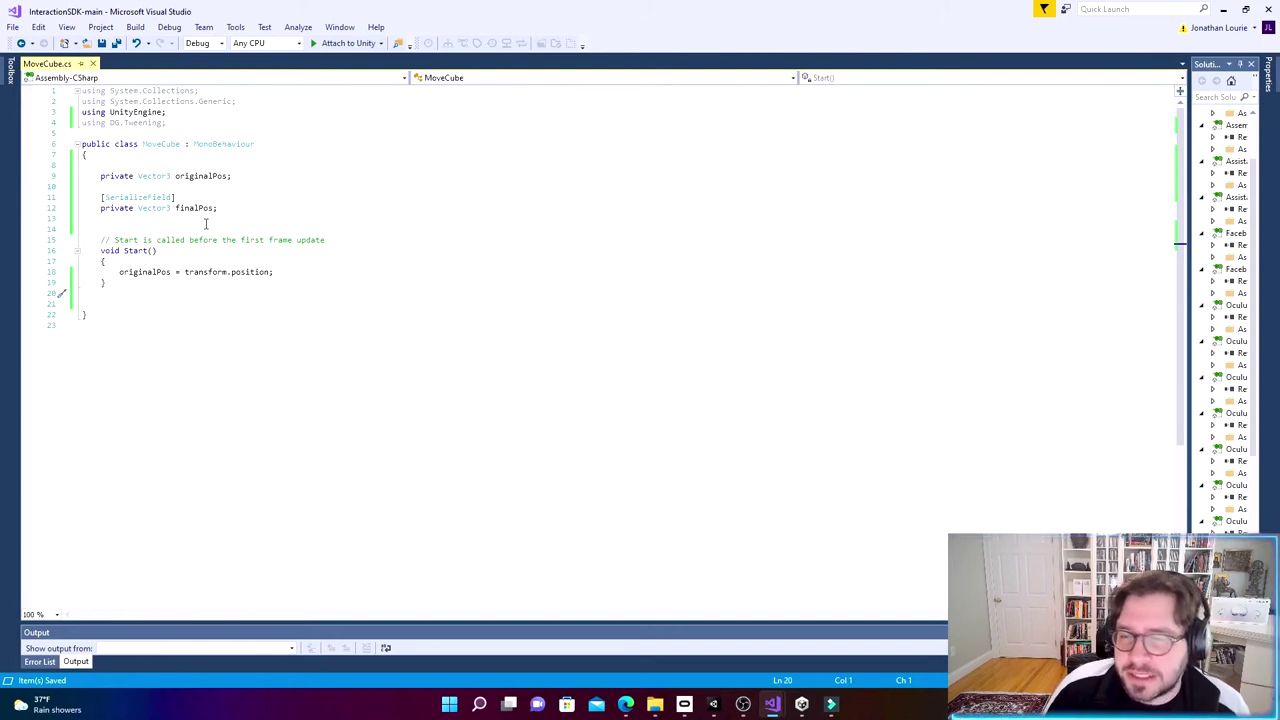
# Step: Add an empty public void method named MoveUp with no parameters below the Start method
pyautogui.press('Tab')
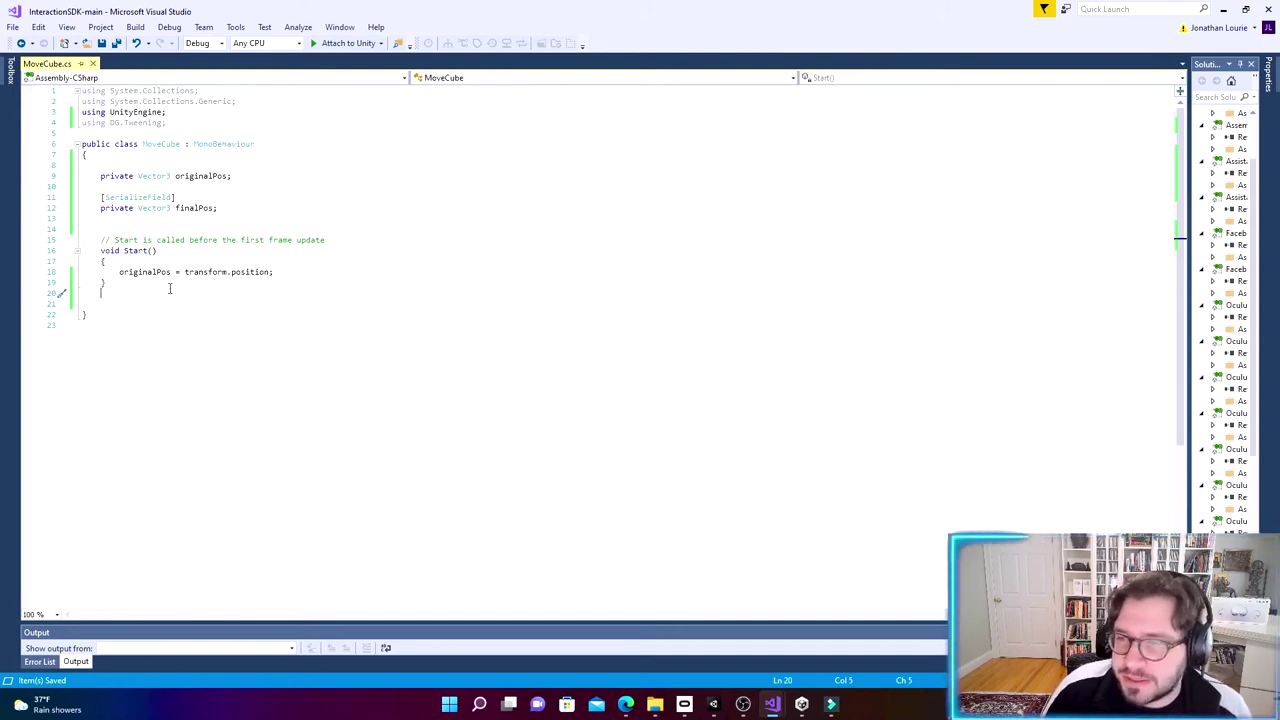
pyautogui.click(154, 284)
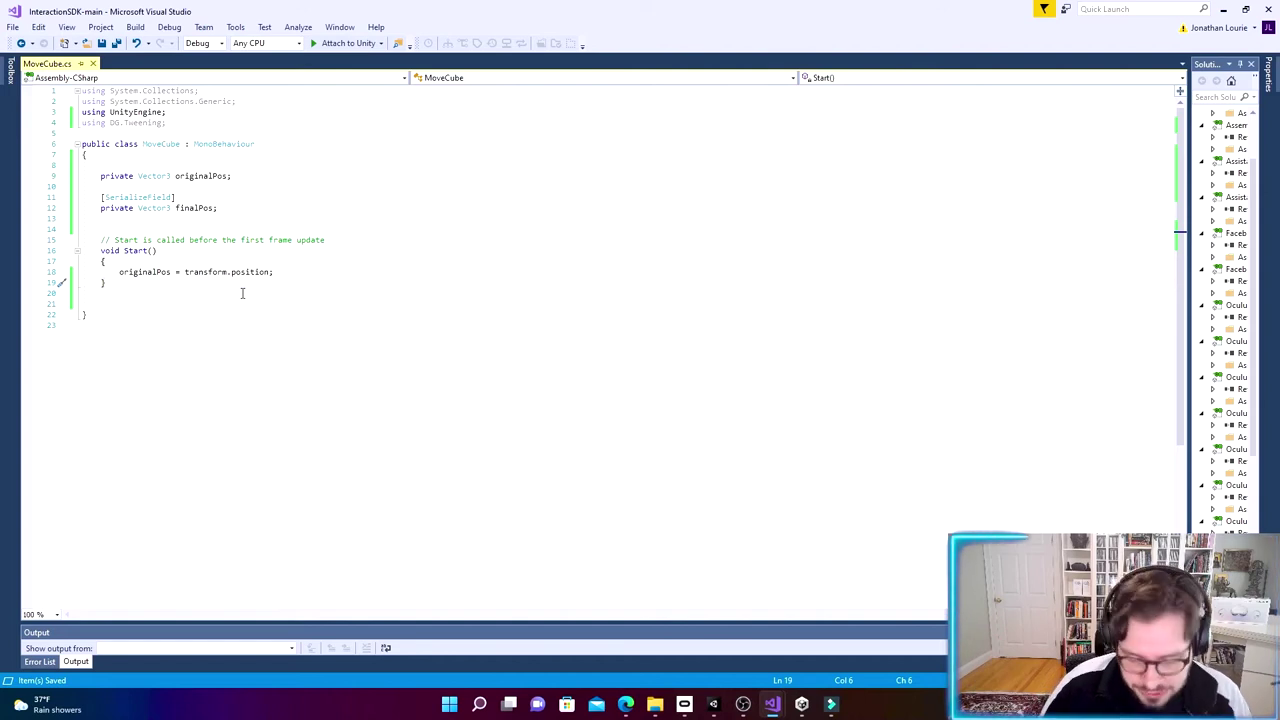
pyautogui.press('Return')
pyautogui.press('Return')
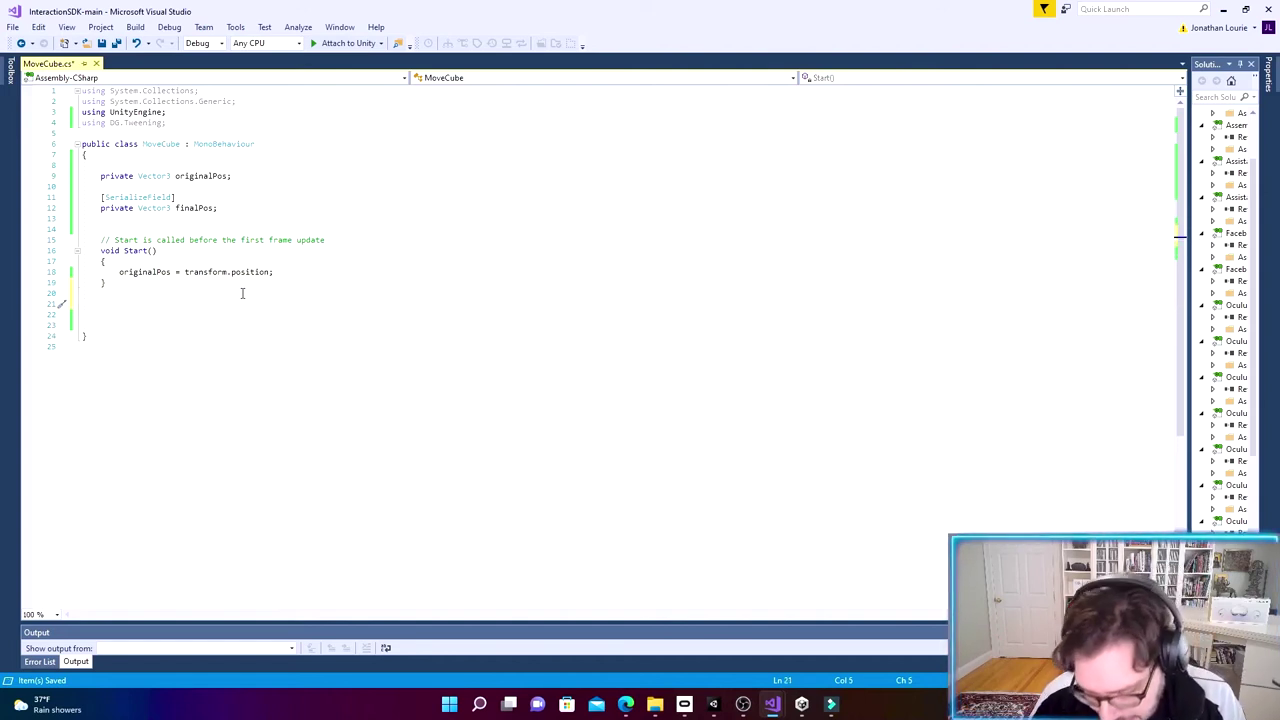
pyautogui.write('public vo')
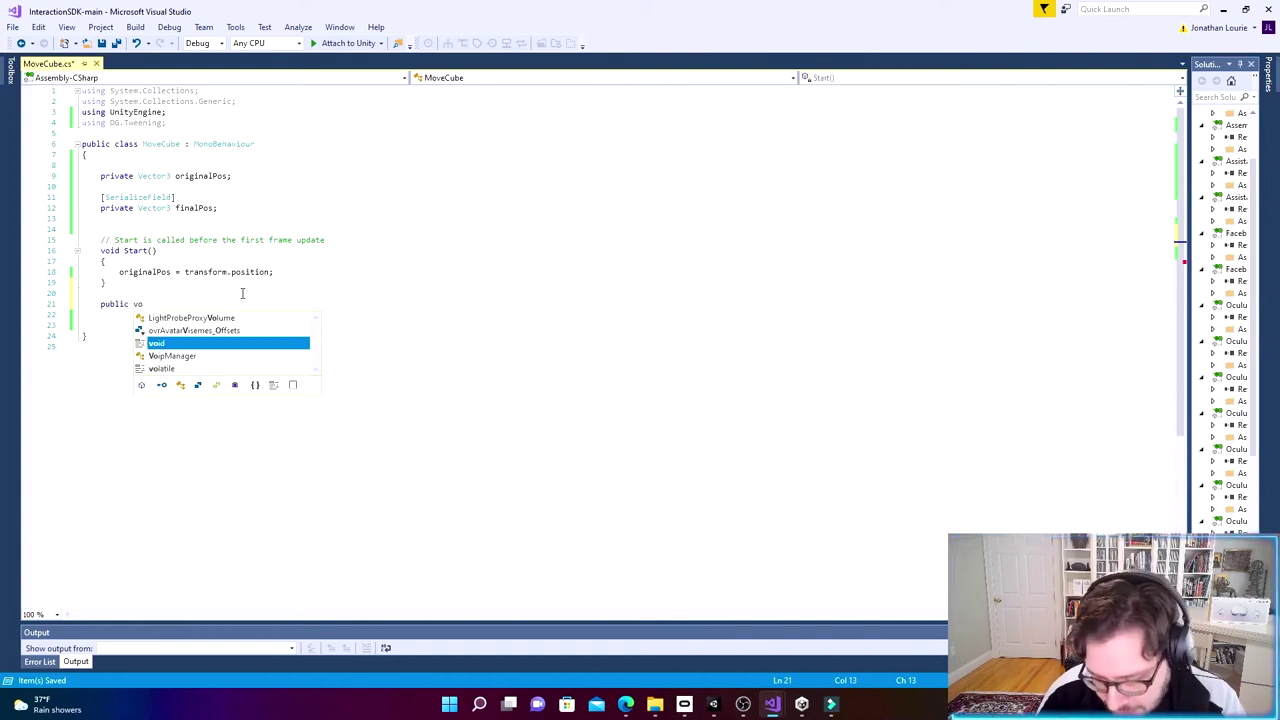
pyautogui.write('id MovUp')
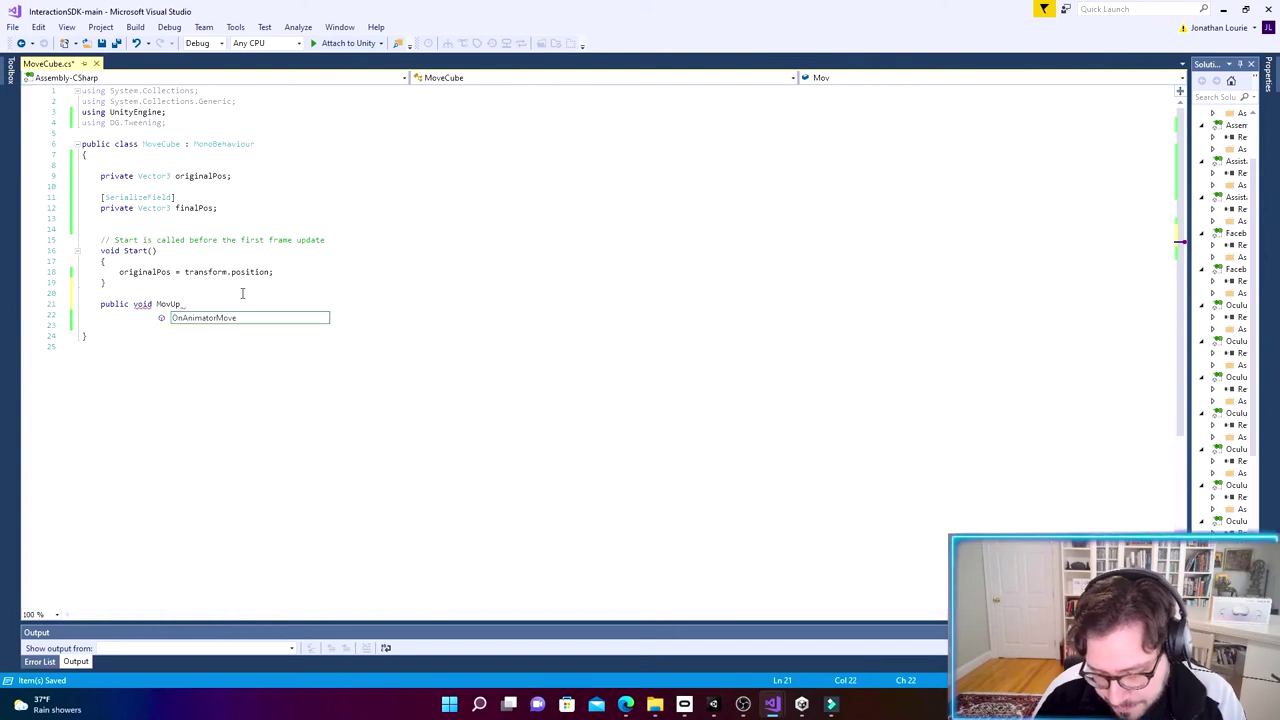
pyautogui.write('() {')
pyautogui.press('Return')
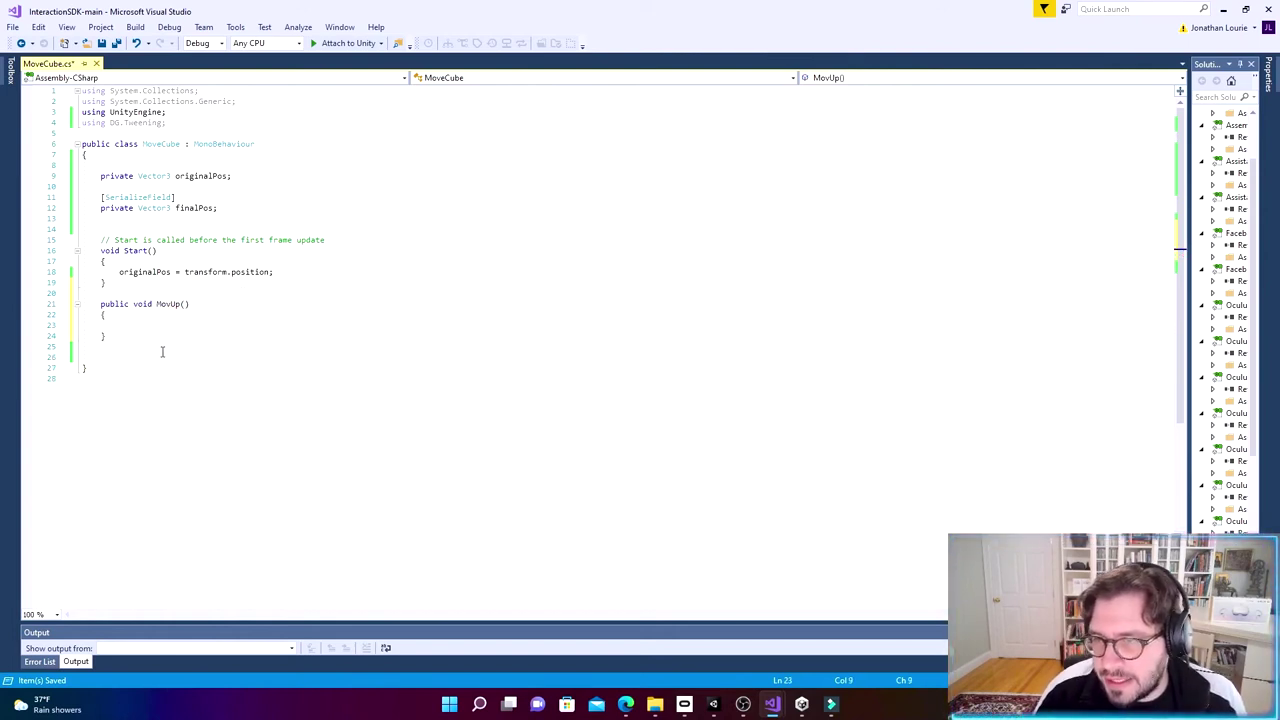
pyautogui.click(170, 304)
pyautogui.write('e')
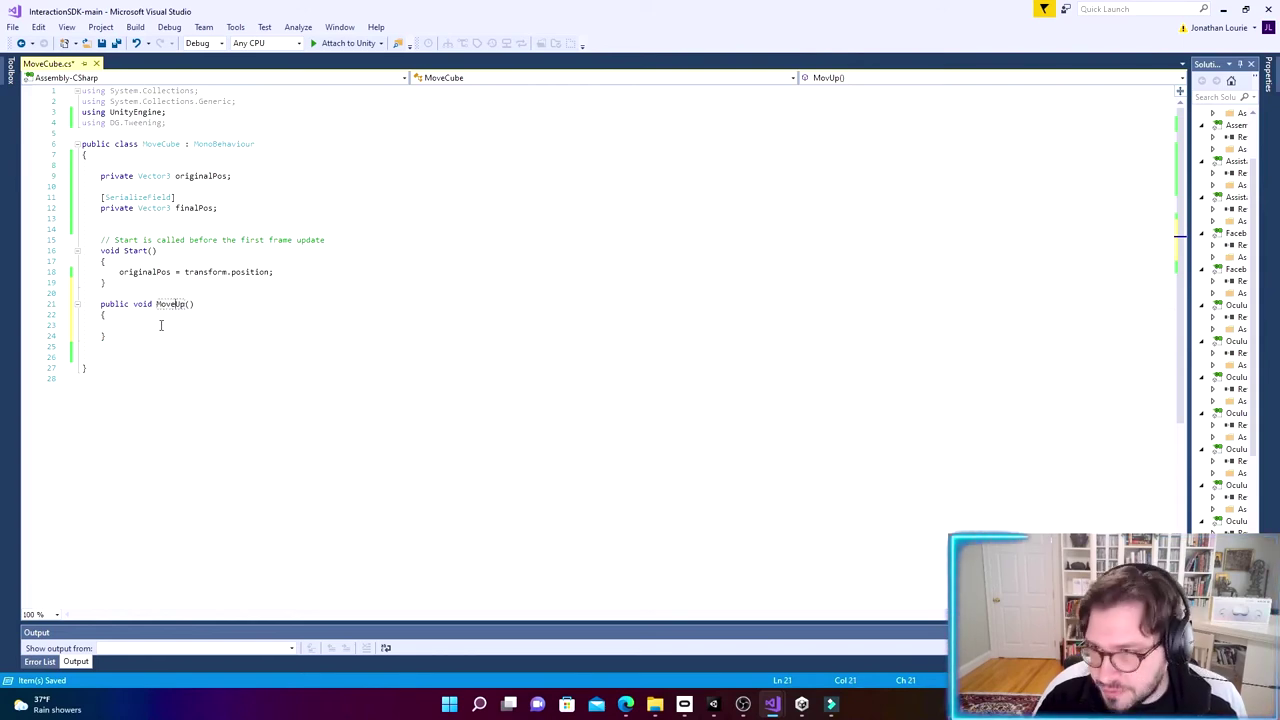
# Step: Add an empty public void method named MoveDown below MoveUp and save the script
pyautogui.click(145, 337)
pyautogui.press('Return')
pyautogui.press('Return')
pyautogui.write('public void Move')
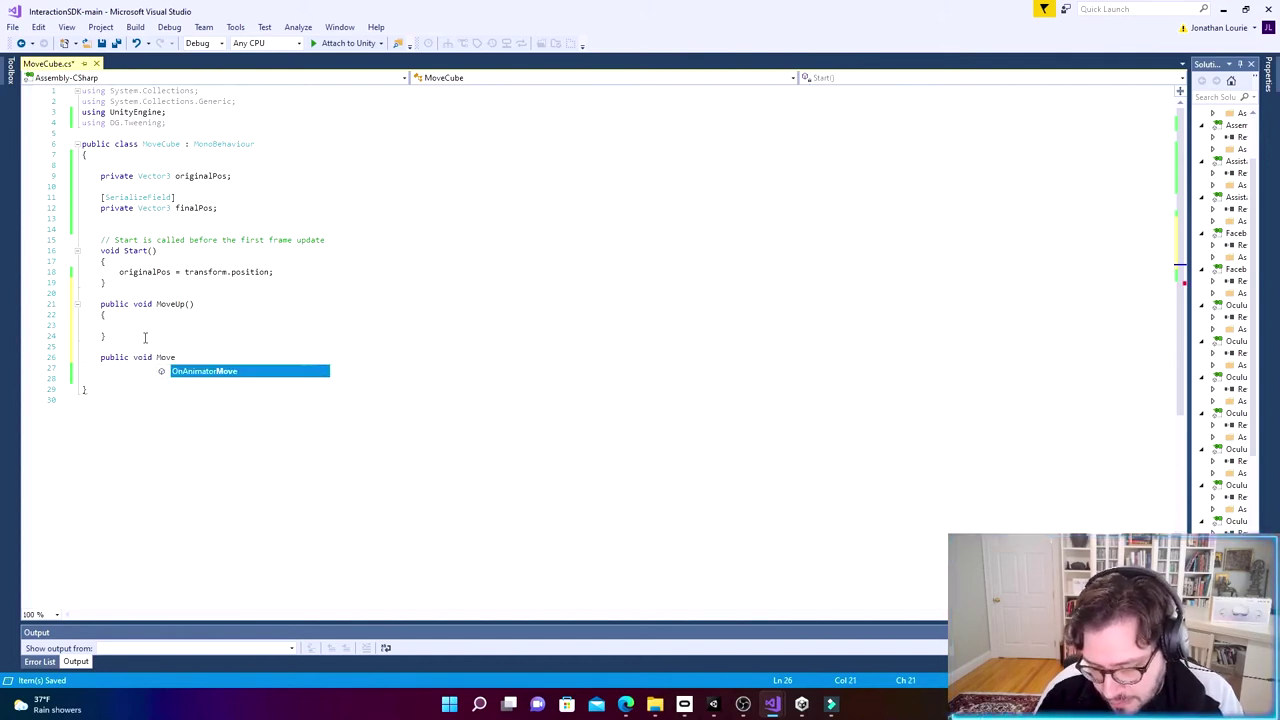
pyautogui.write('Dow')
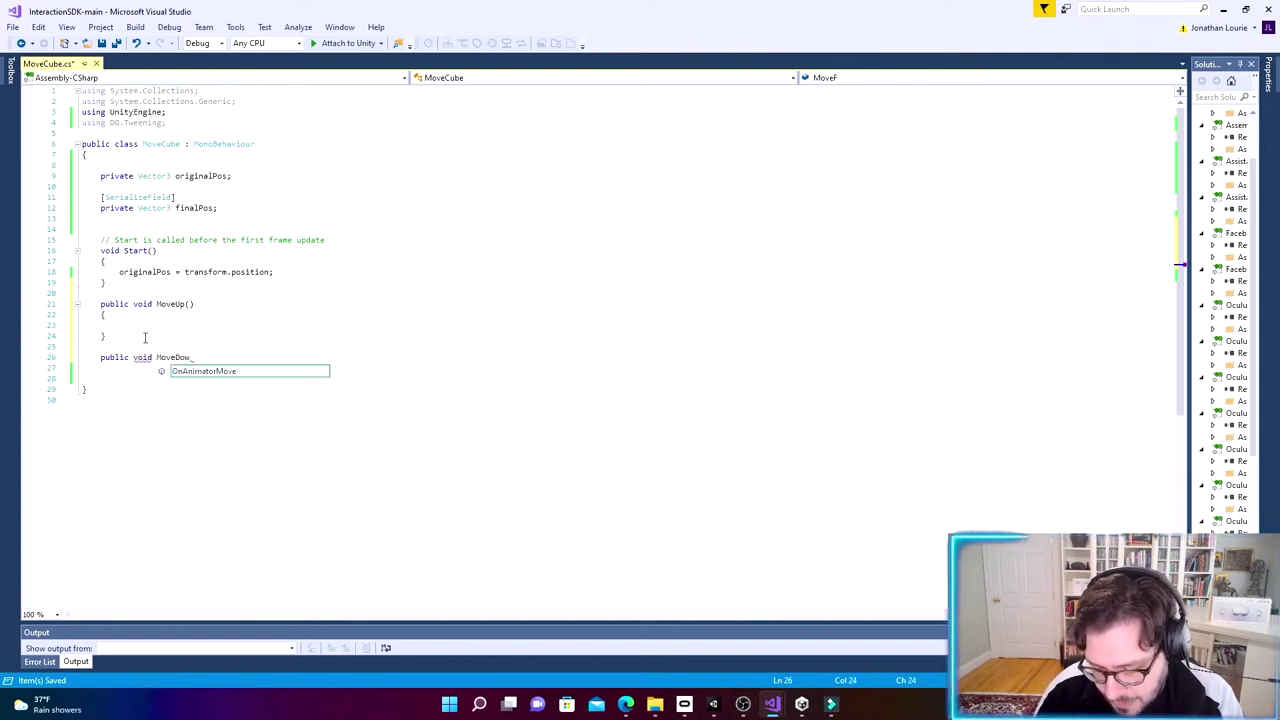
pyautogui.write('n(')
pyautogui.write('{')
pyautogui.press('Return')
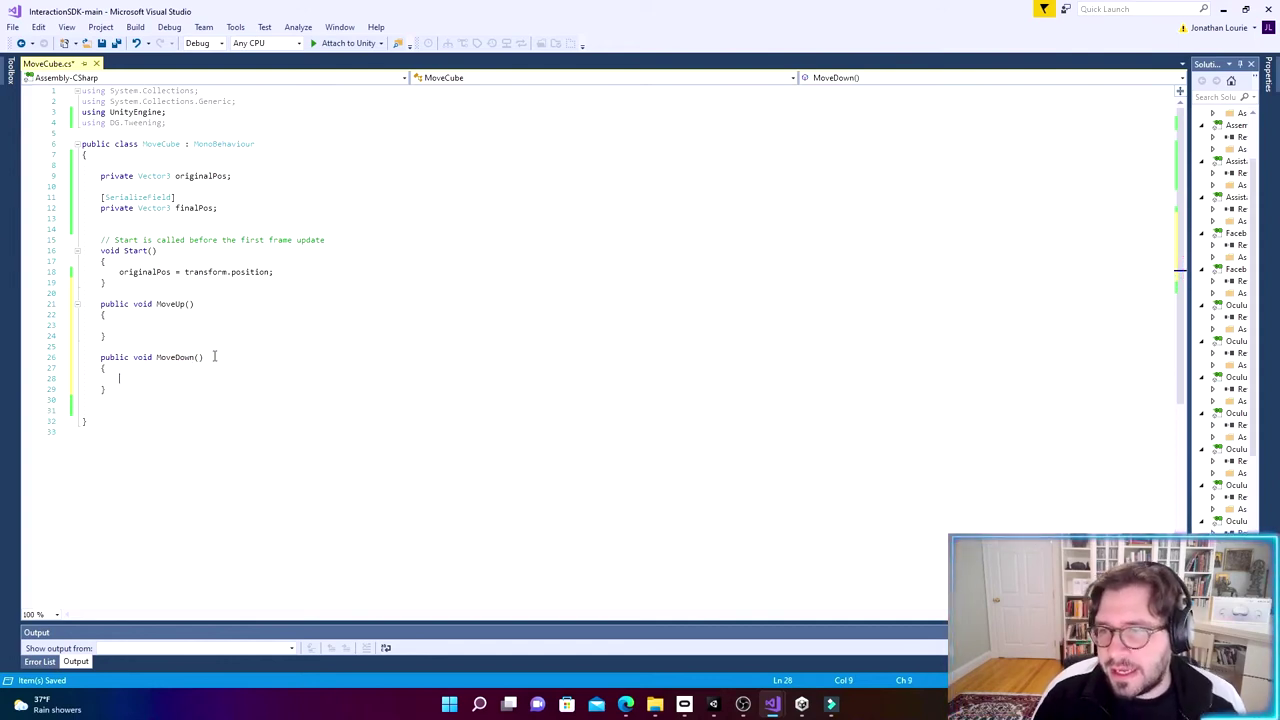
pyautogui.hotkey('ctrl', 's')
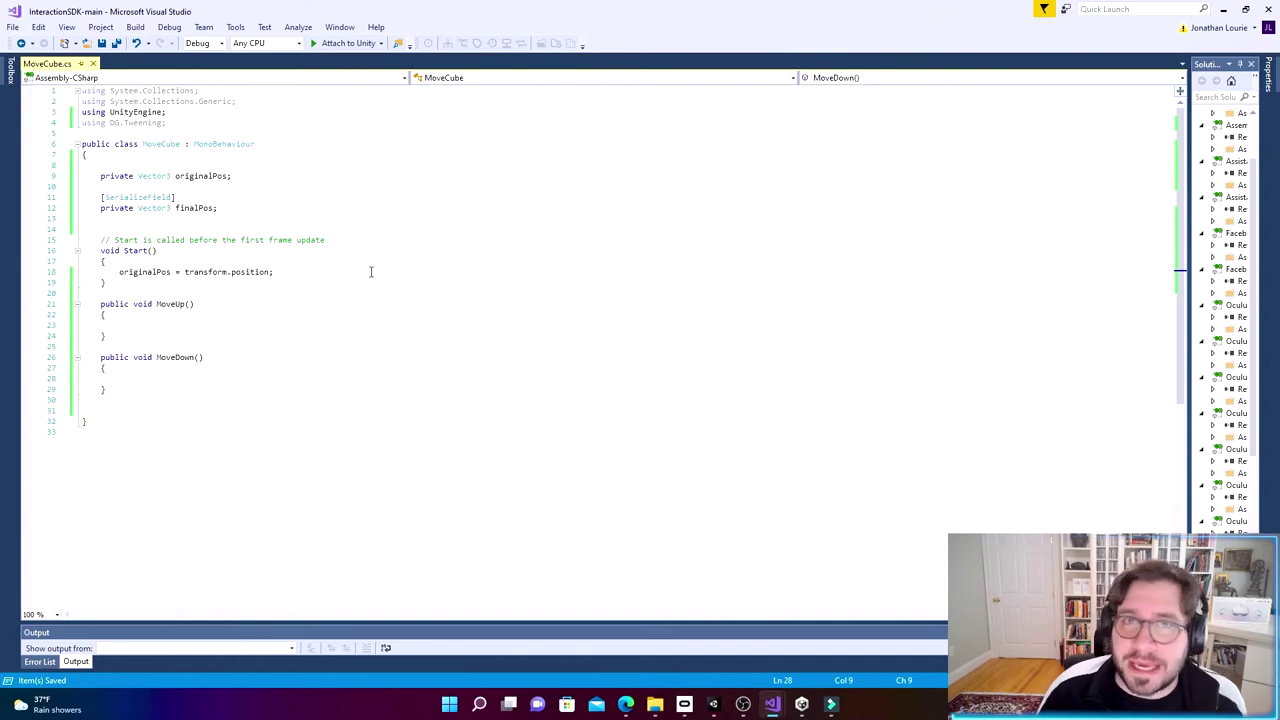
# Step: Begin a statement with transform inside the body of the MoveUp method
pyautogui.click(179, 325)
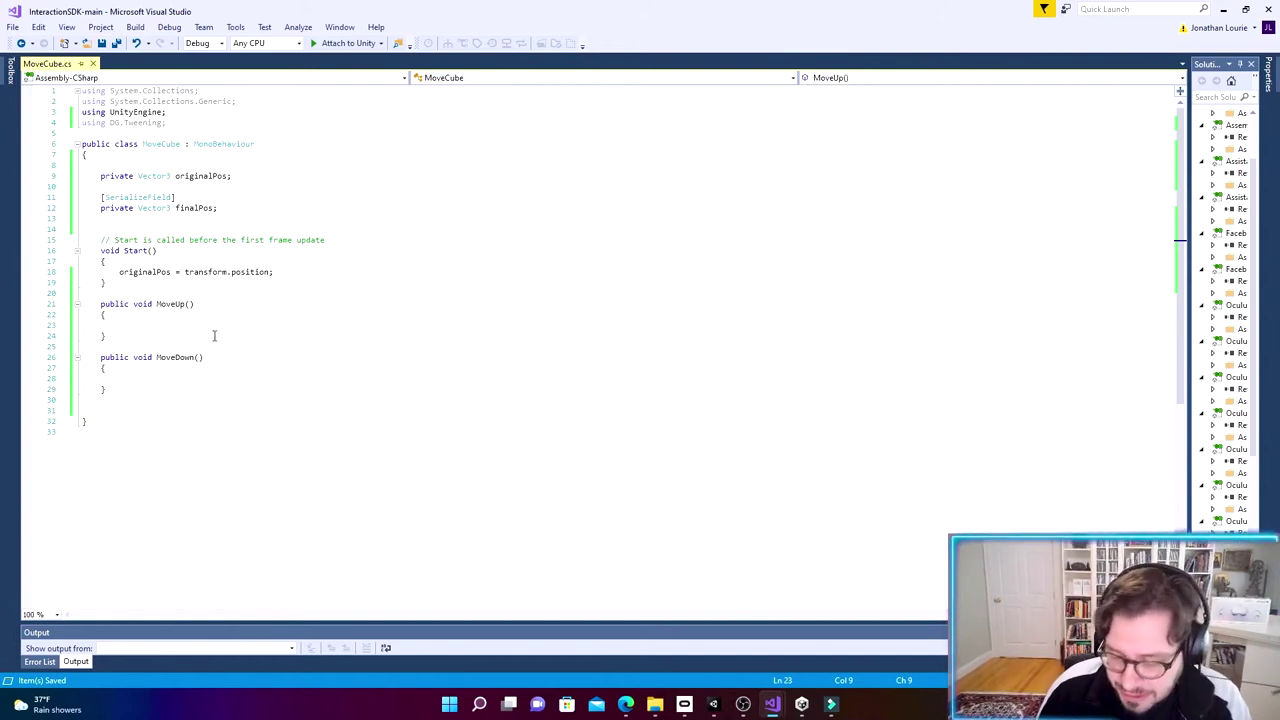
pyautogui.write('tr')
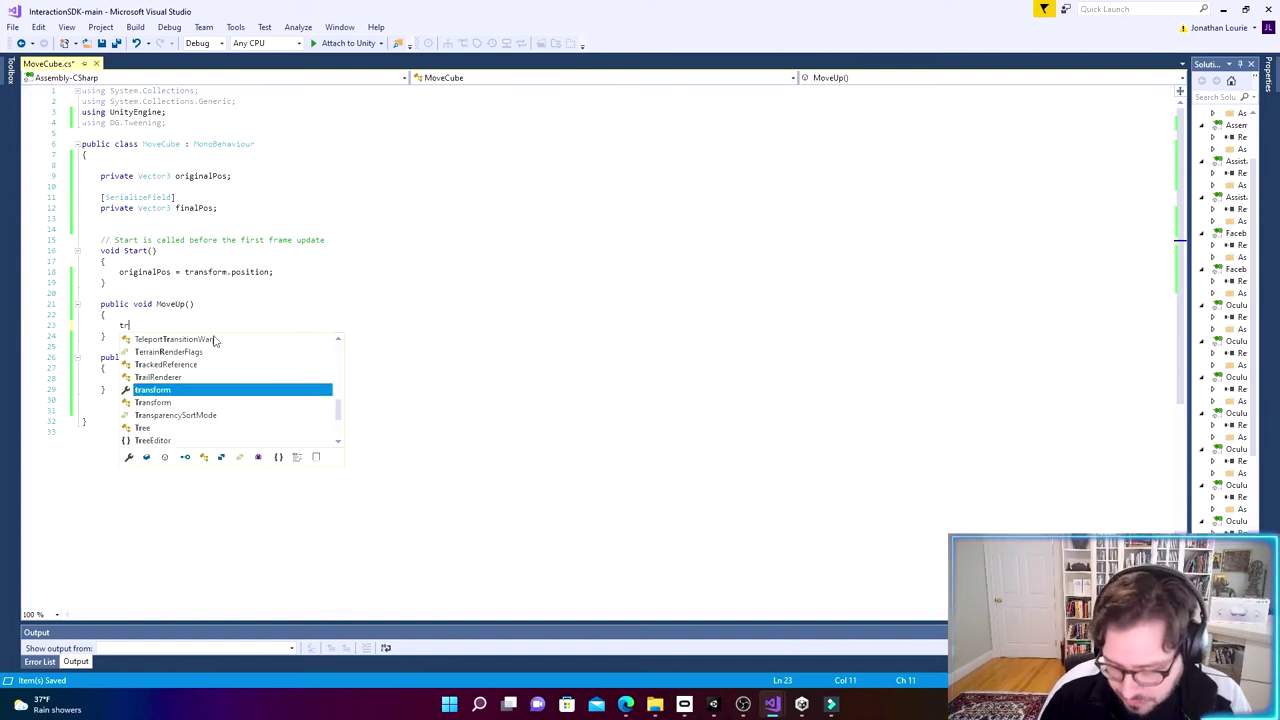
pyautogui.write('ans')
pyautogui.press('Tab')
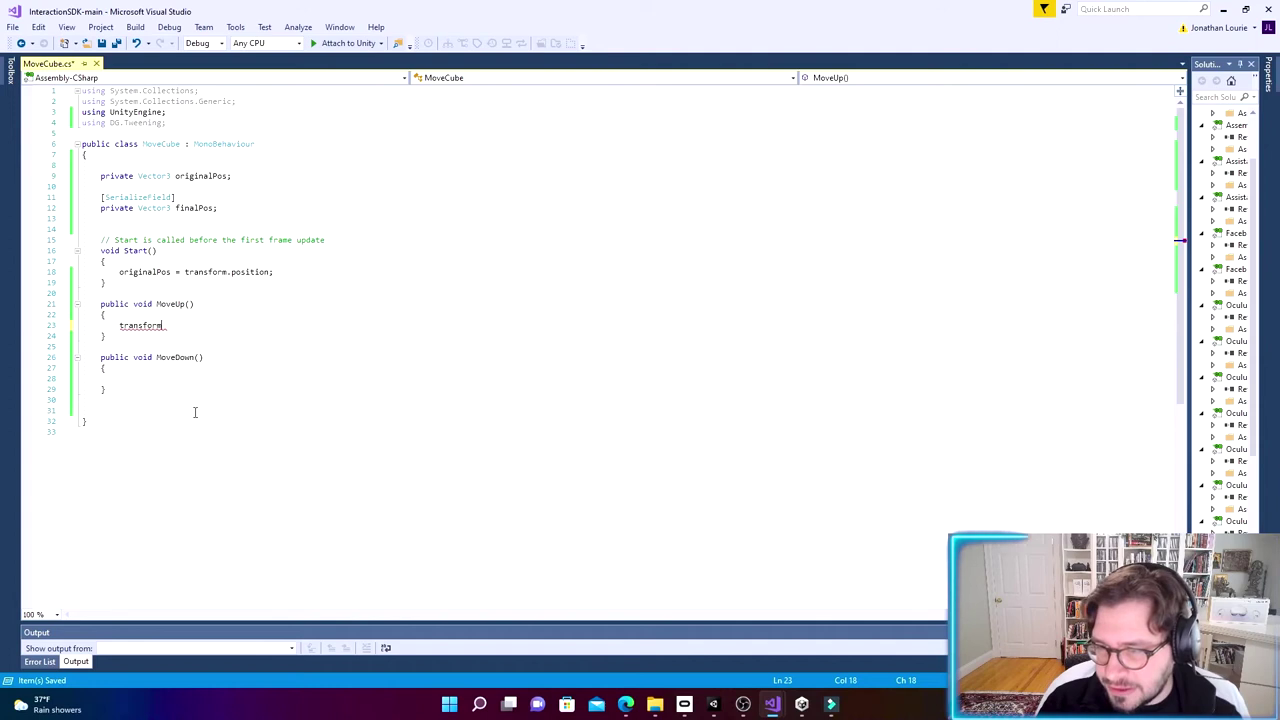
# Step: In the MoveUp method, call DOMove on the transform with finalPos as its end value
pyautogui.write('.')
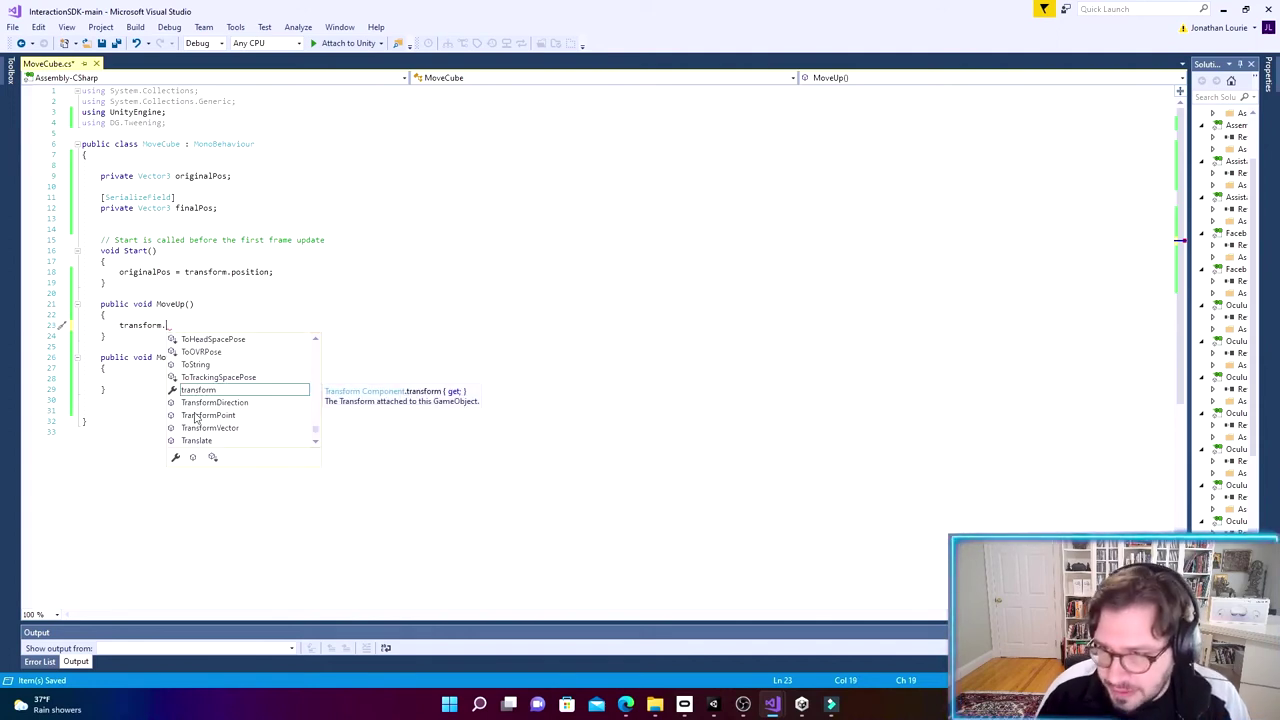
pyautogui.write('D')
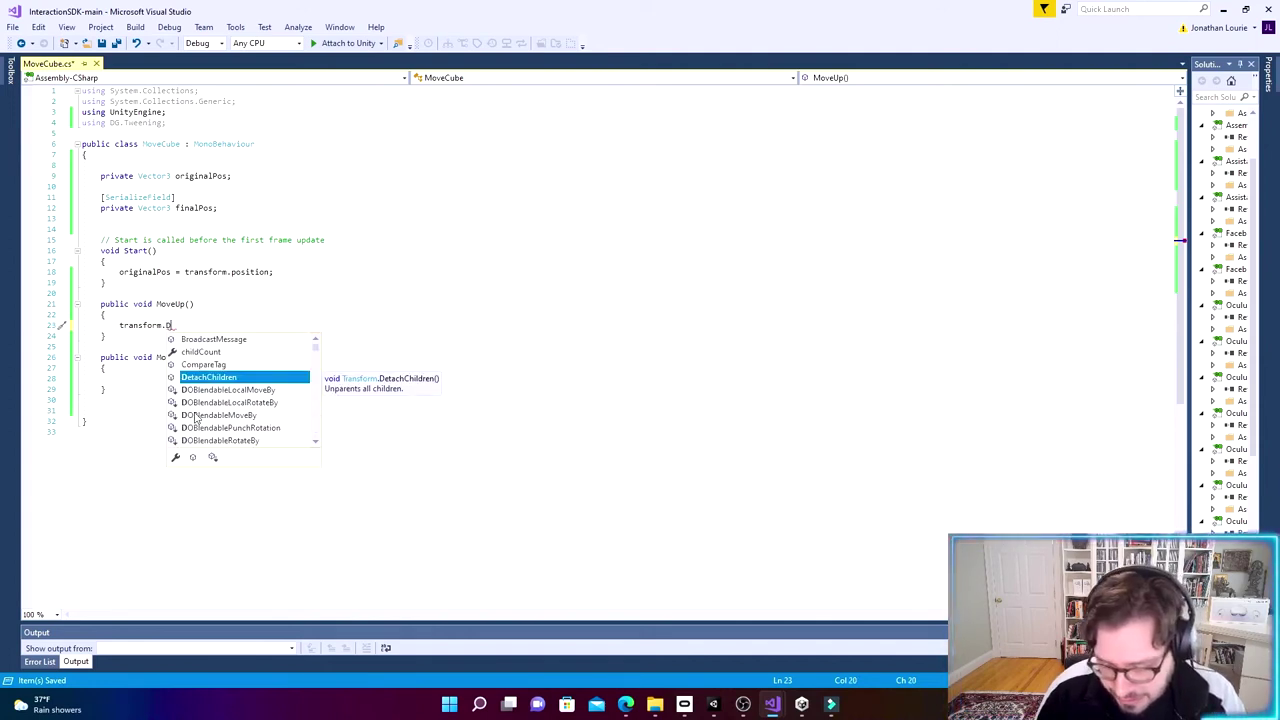
pyautogui.write('OM')
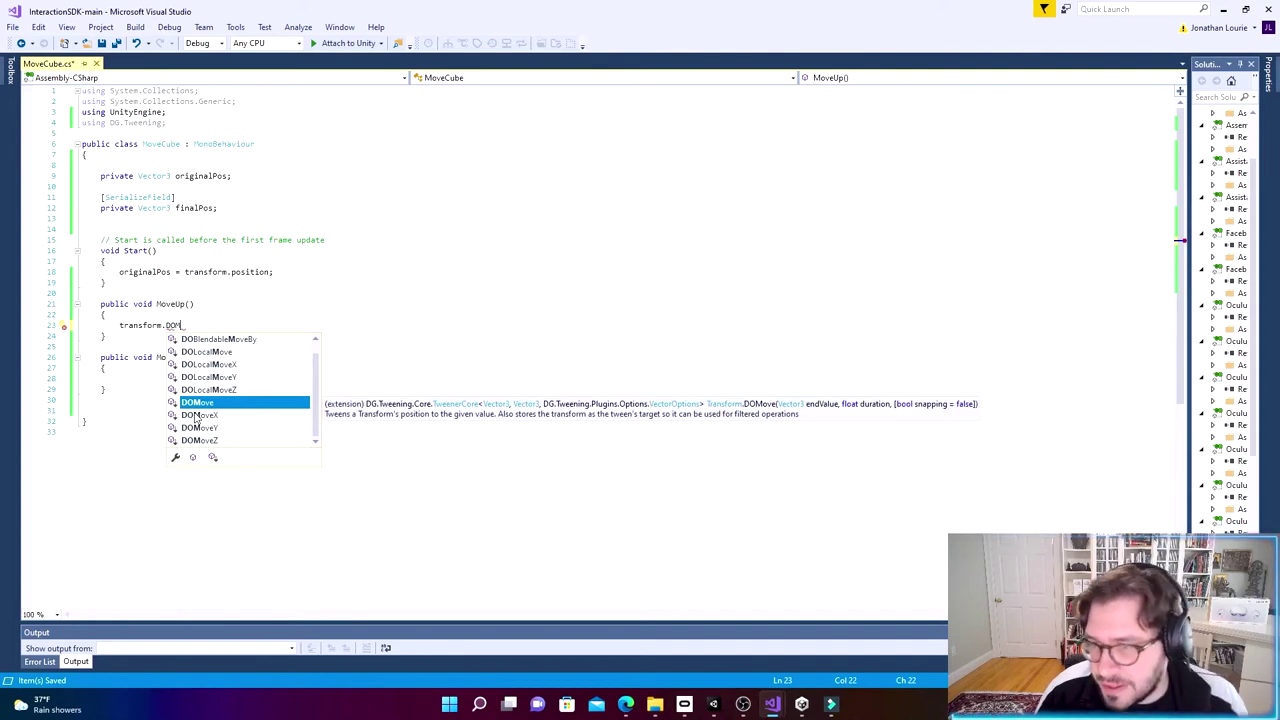
pyautogui.doubleClick(200, 403)
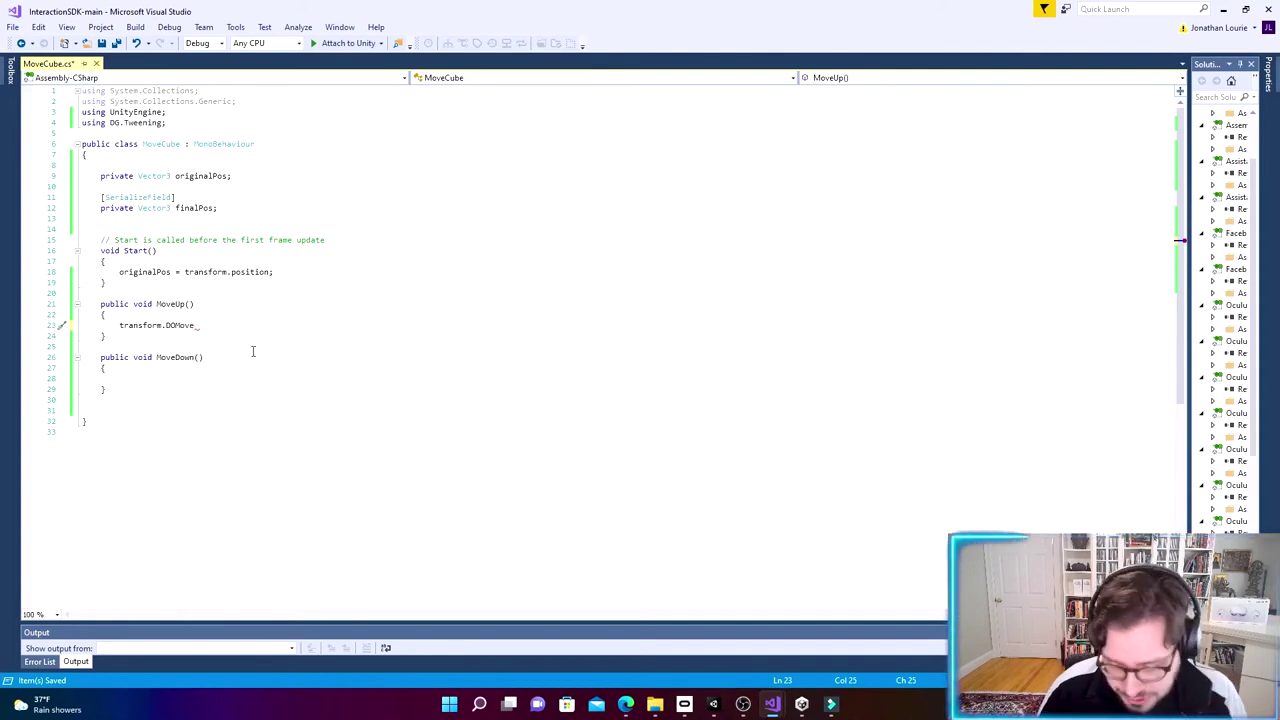
pyautogui.write('(')
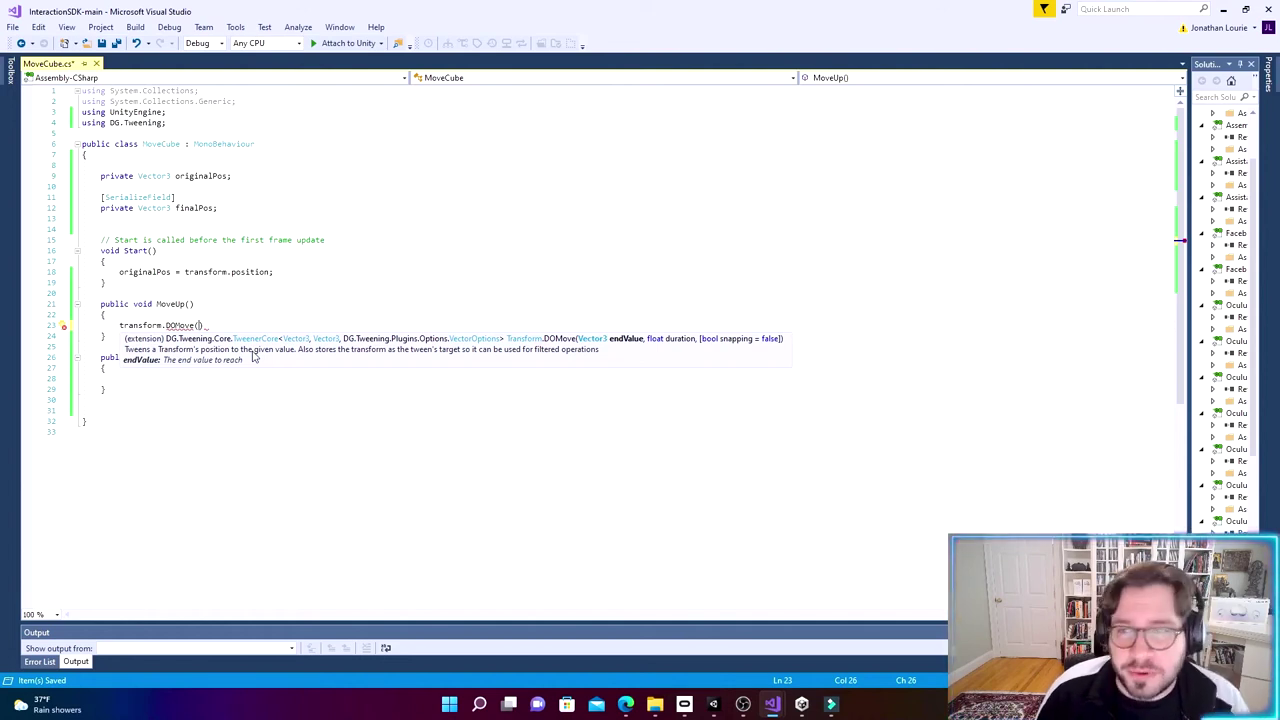
pyautogui.write('final')
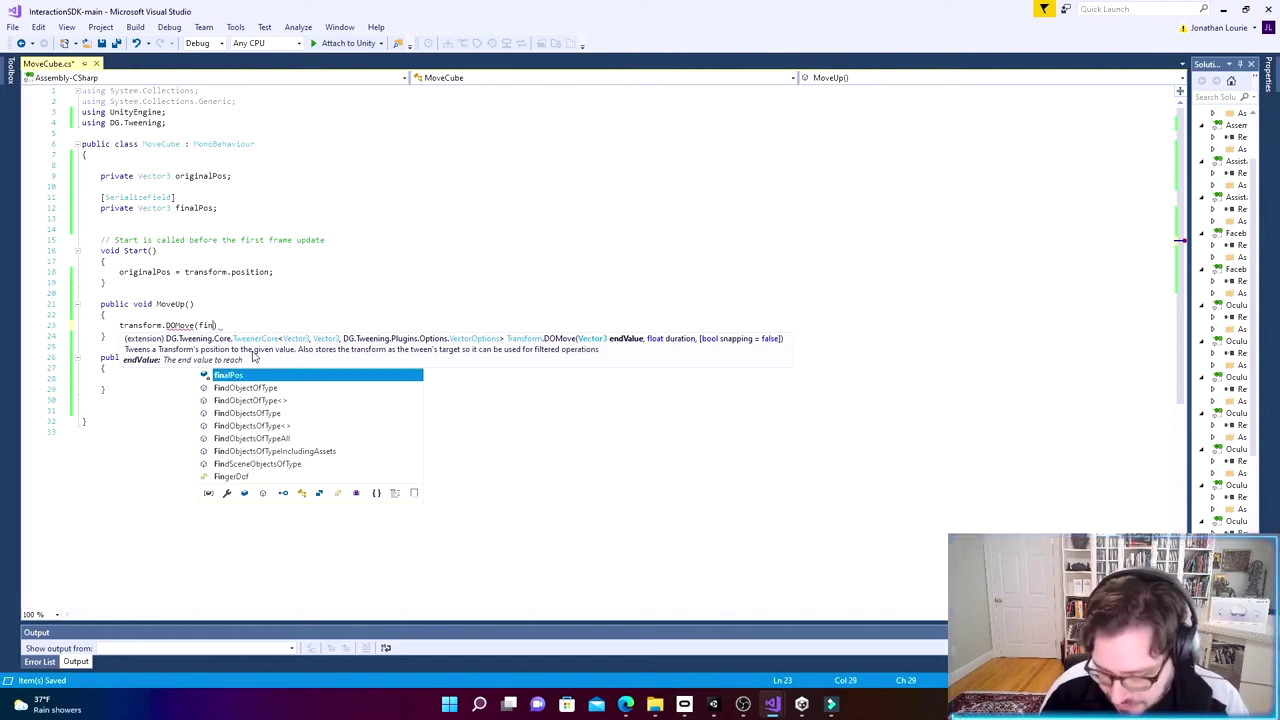
pyautogui.doubleClick(229, 376)
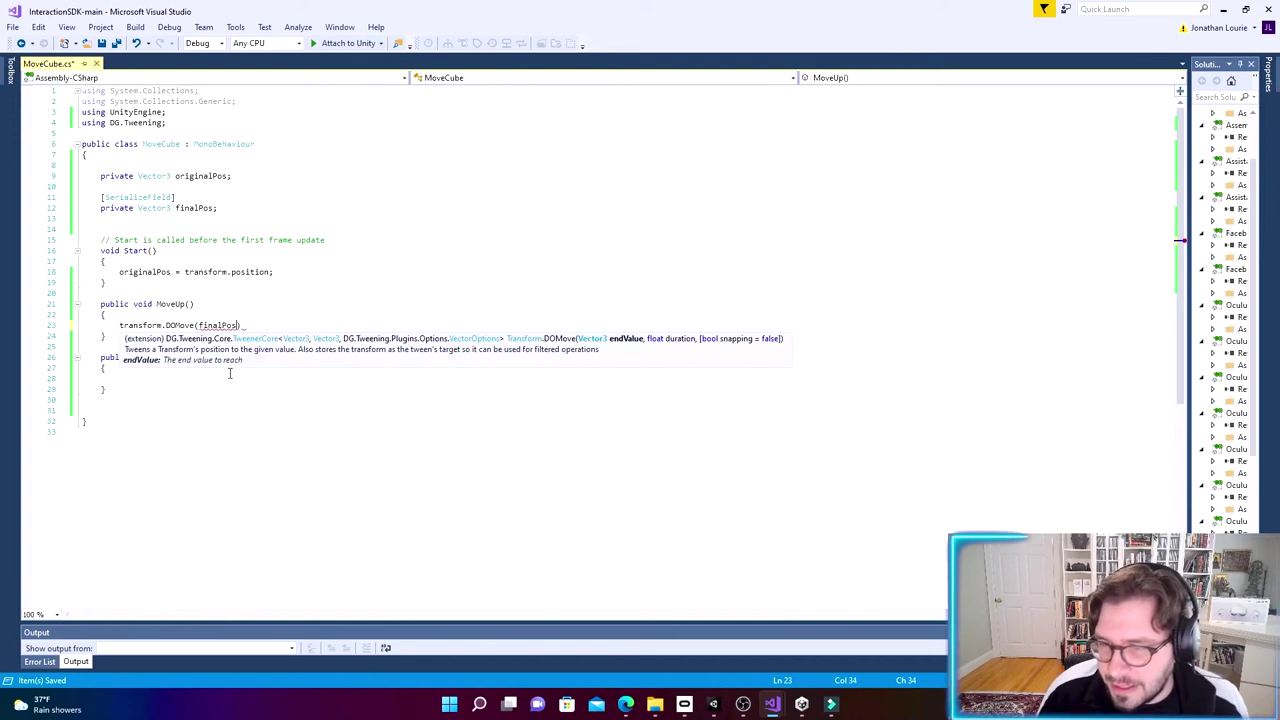
# Step: Give the DOMove call in MoveUp a duration of 3f, complete the statement and save the script
pyautogui.moveTo(186, 327)
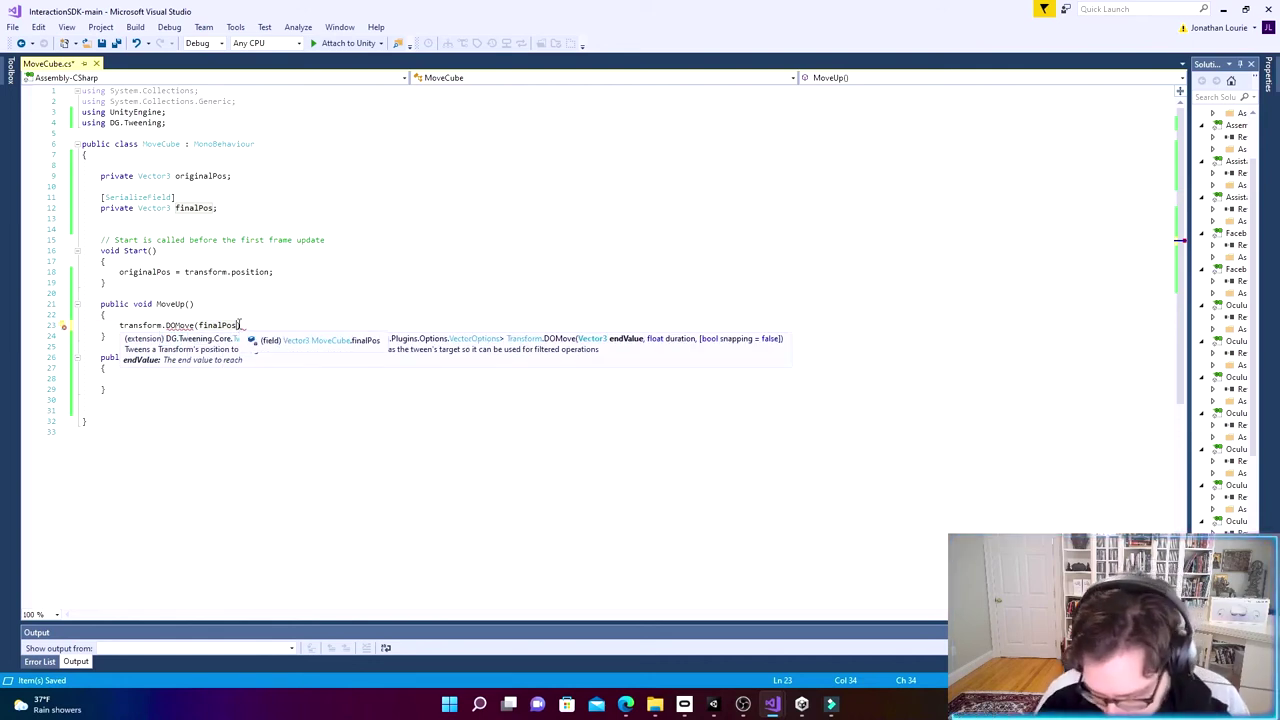
pyautogui.write(', ')
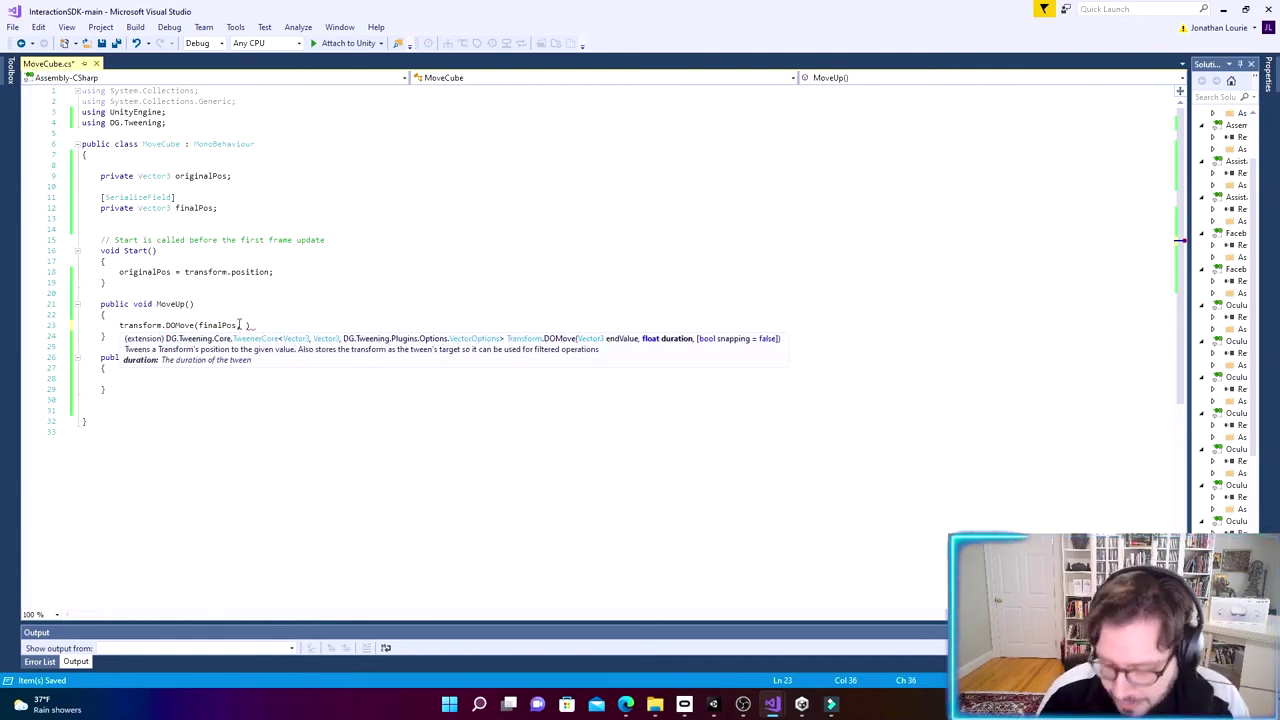
pyautogui.write('3f')
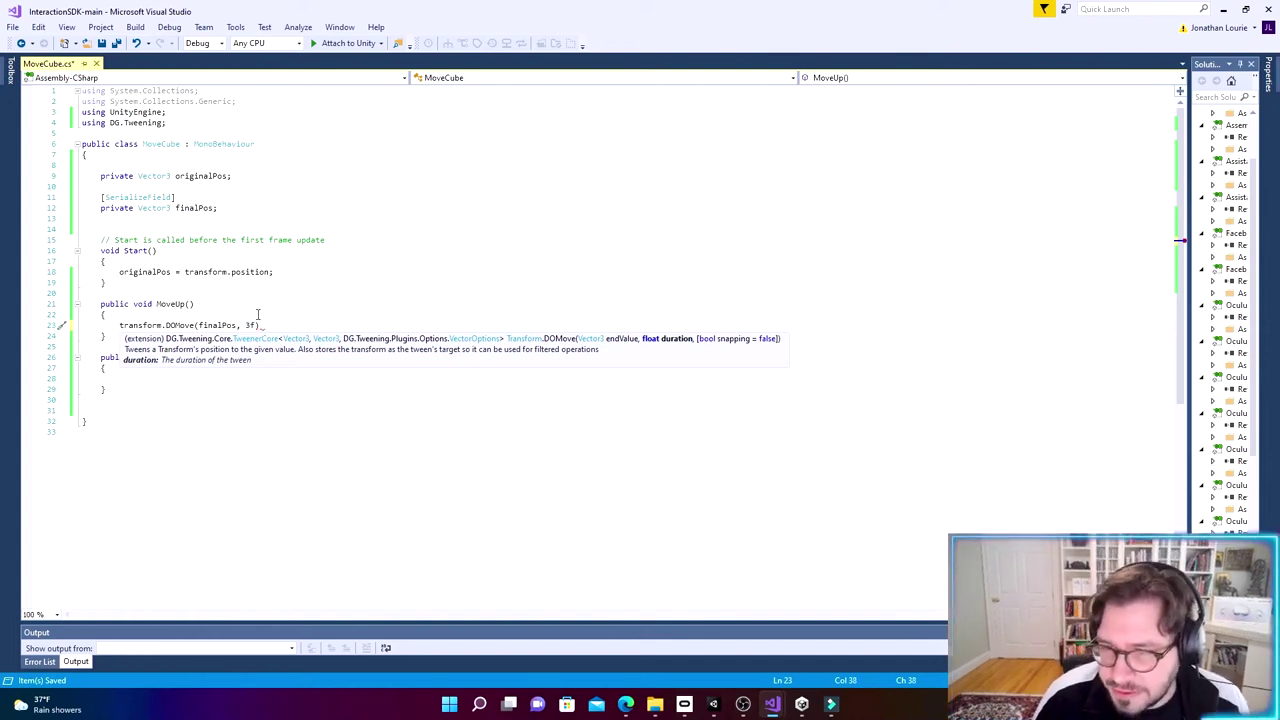
pyautogui.write(')')
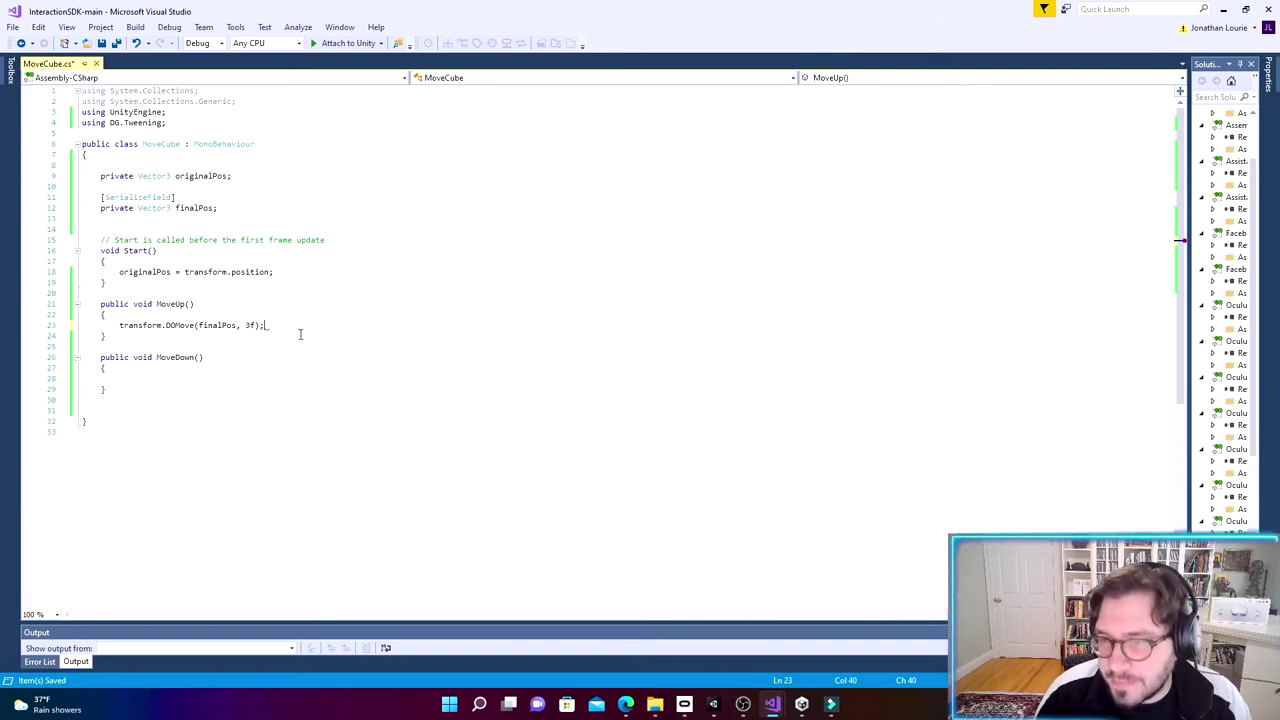
pyautogui.write(';')
pyautogui.press('Return')
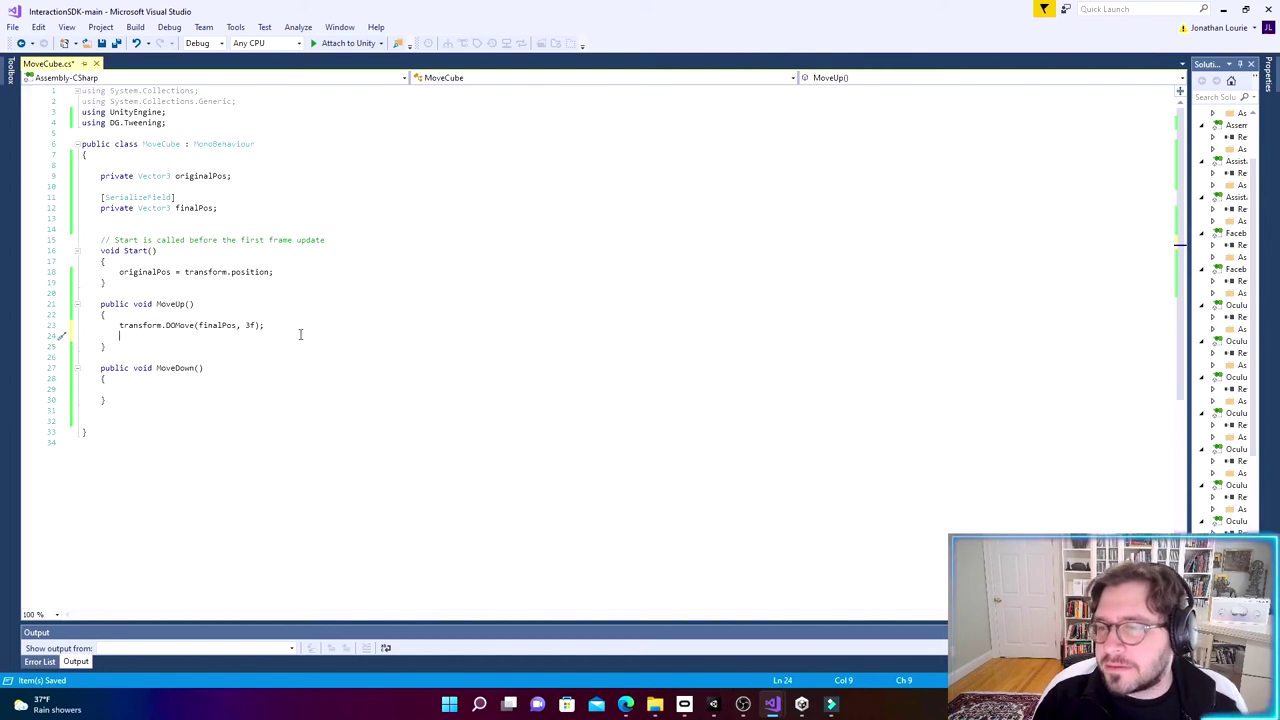
pyautogui.click(102, 43)
# Step: Copy the DOMove statement from MoveUp into the empty body of MoveDown
pyautogui.moveTo(205, 368); pyautogui.dragTo(120, 325)
pyautogui.rightClick(137, 326)
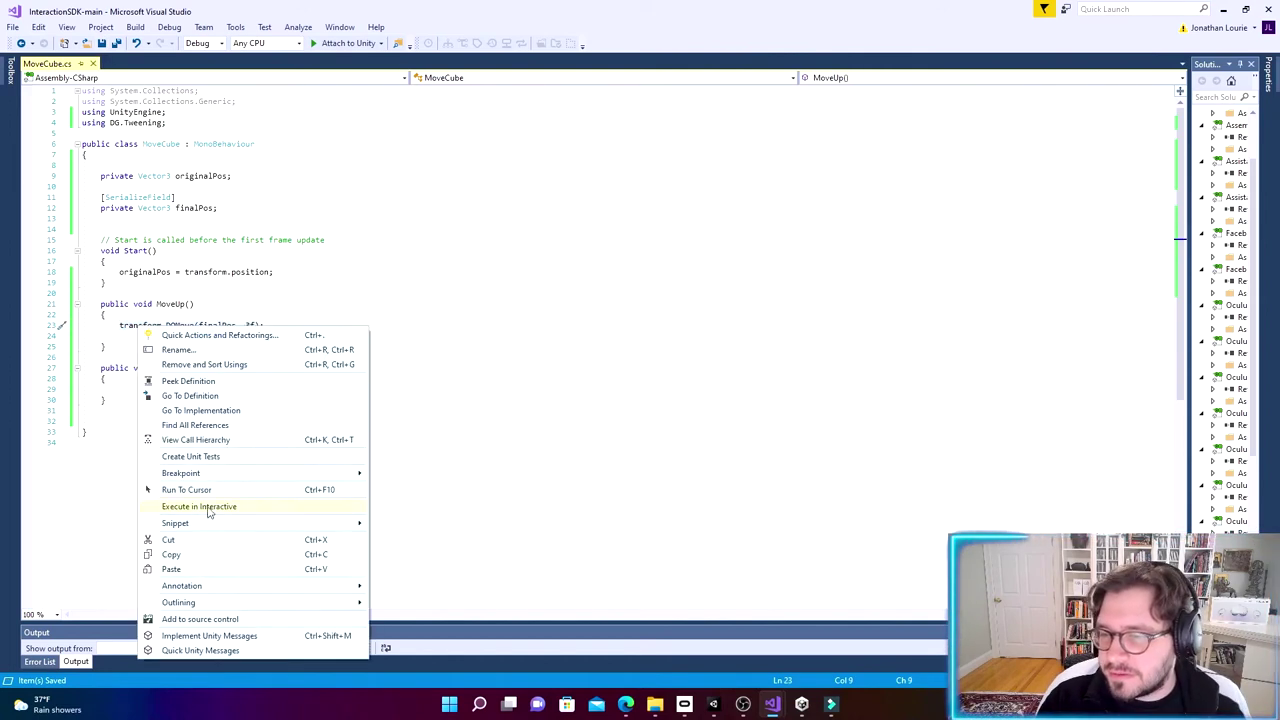
pyautogui.click(206, 554)
pyautogui.click(157, 389)
pyautogui.rightClick(160, 386)
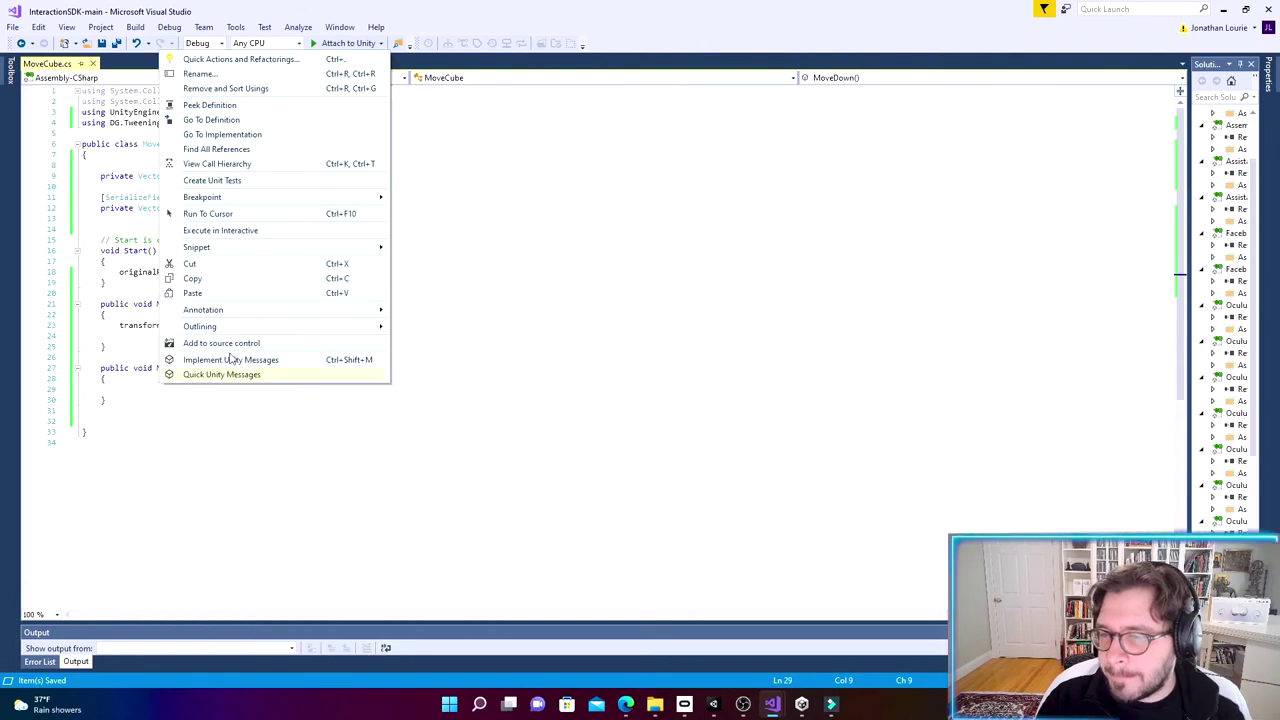
pyautogui.click(229, 293)
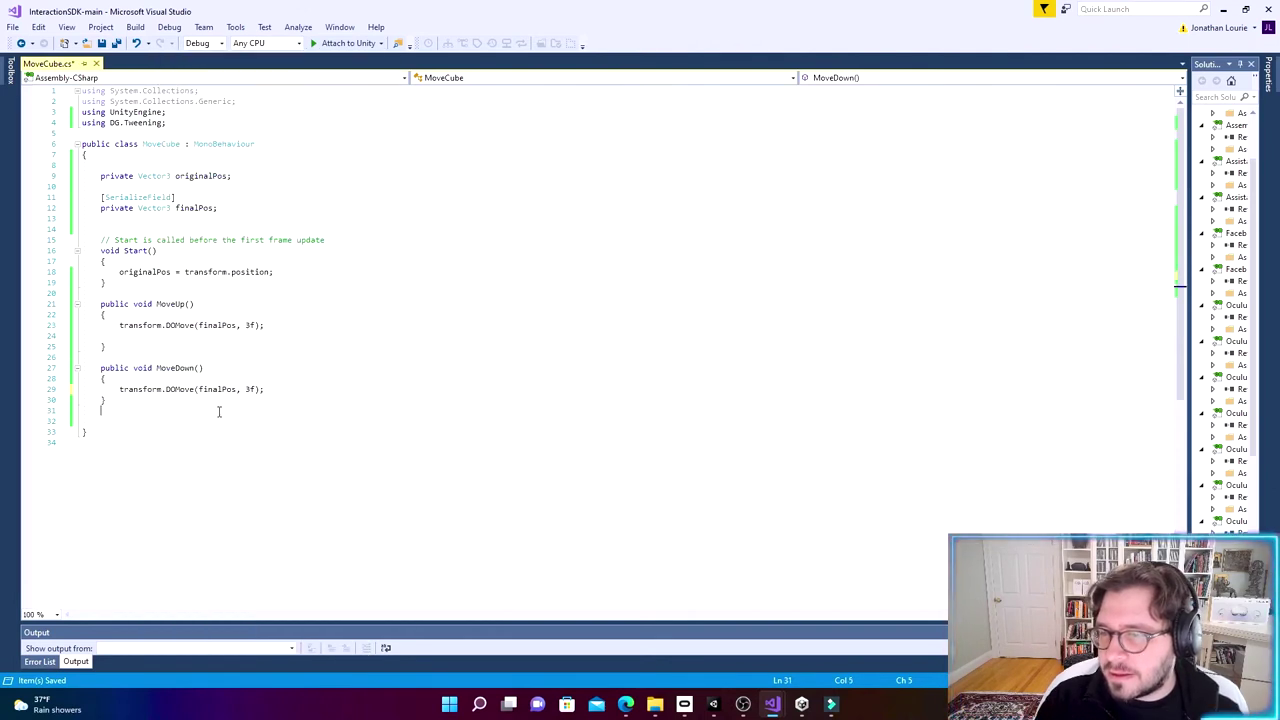
# Step: Replace finalPos with originalPos in the MoveDown statement and save the script
pyautogui.moveTo(236, 390); pyautogui.dragTo(203, 390)
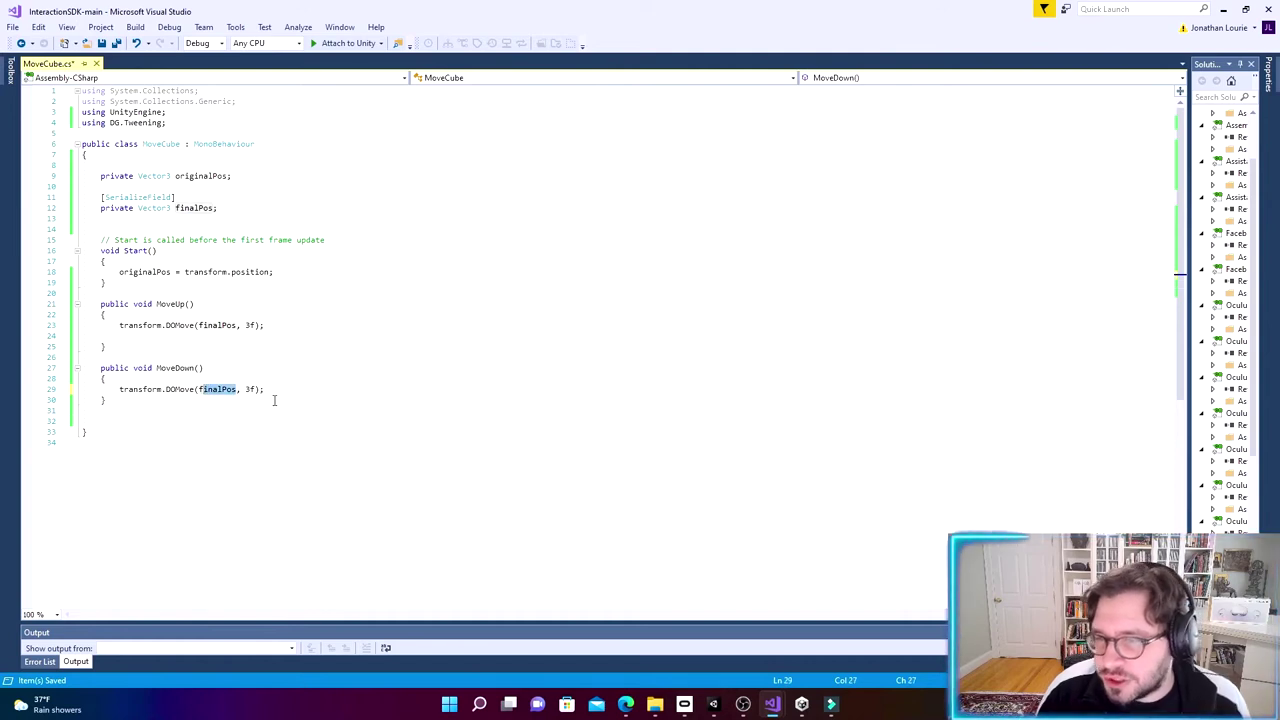
pyautogui.press('BackSpace')
pyautogui.press('BackSpace')
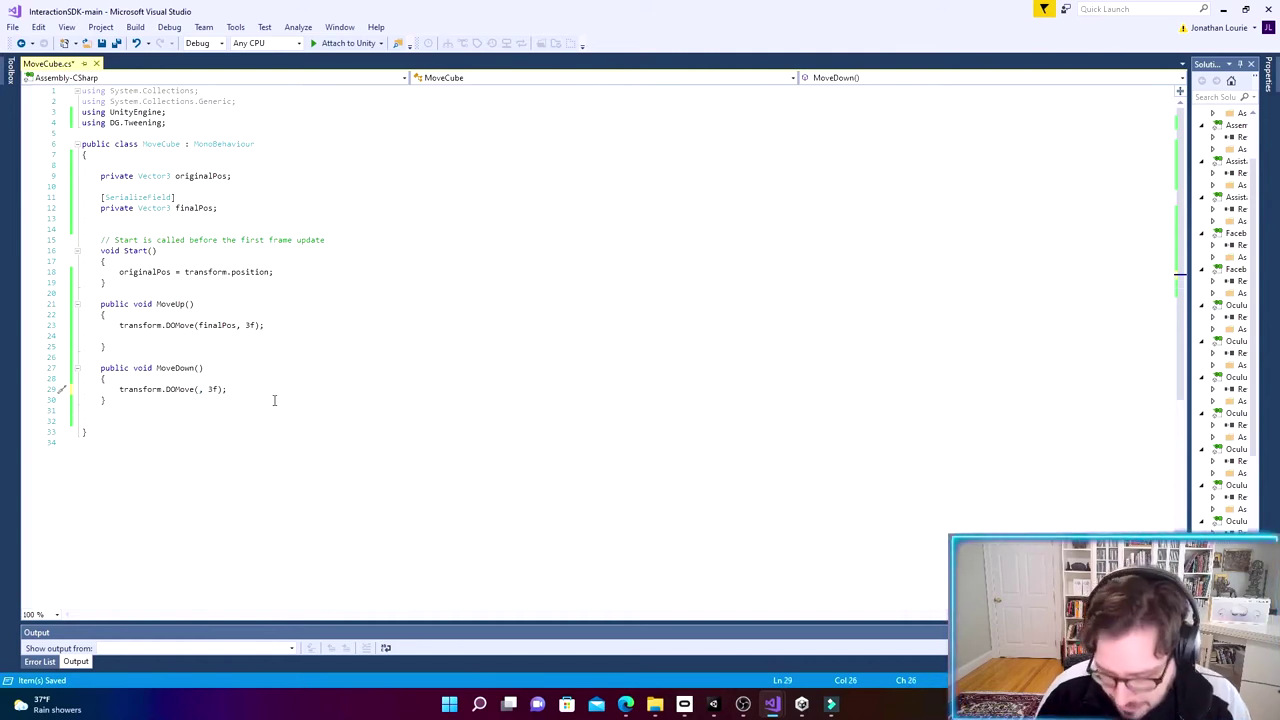
pyautogui.write('ori')
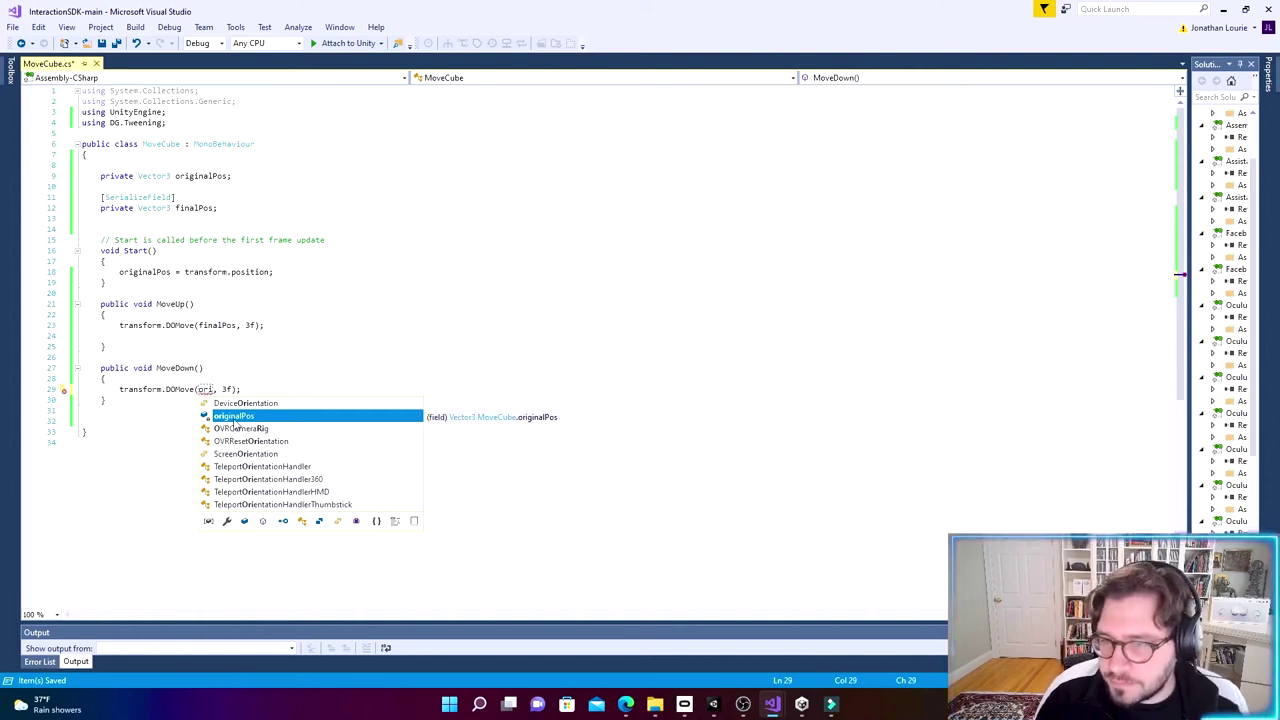
pyautogui.press('Tab')
pyautogui.click(287, 388)
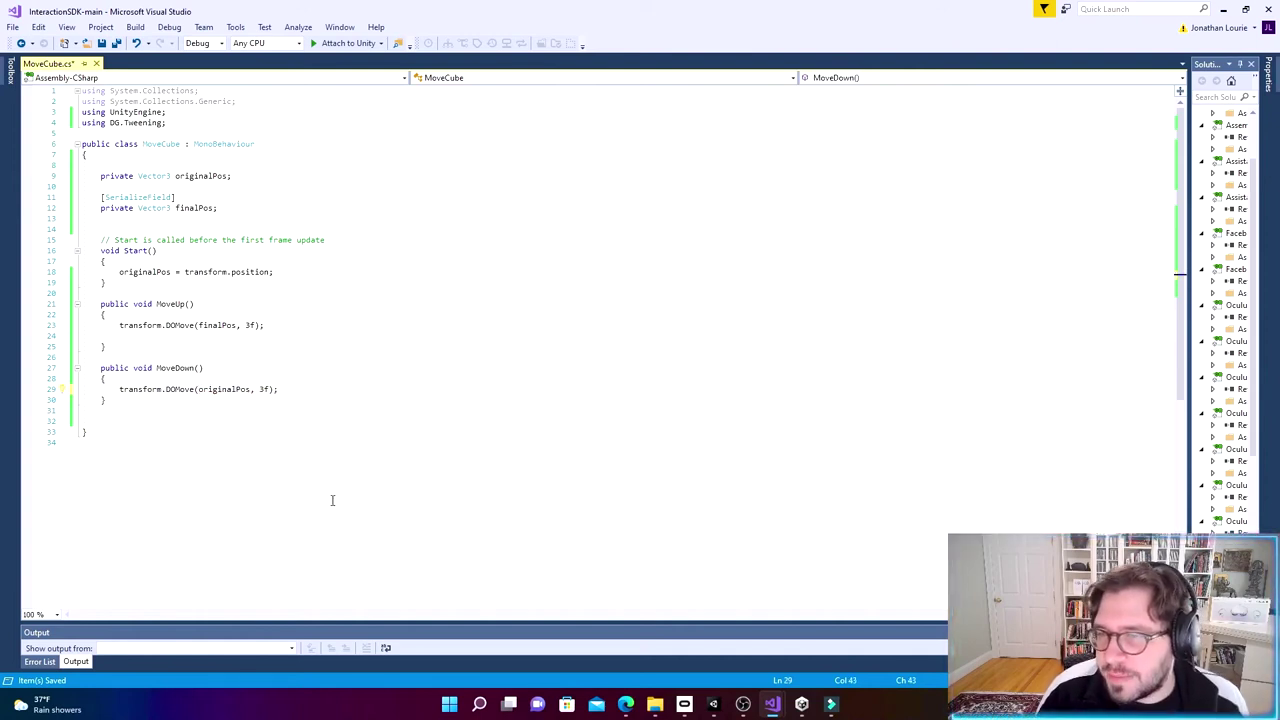
pyautogui.click(438, 302)
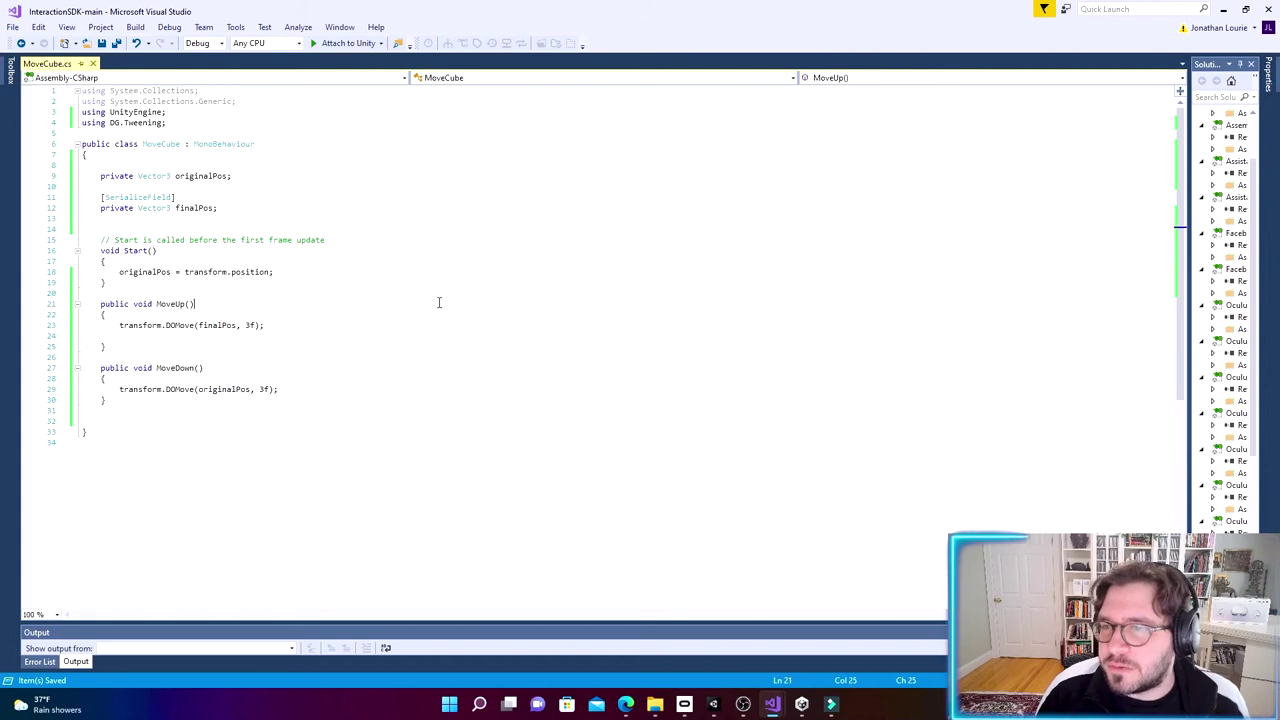
# Step: Switch to Unity and attach the MoveCube script to the Cube object
pyautogui.click(1223, 9)
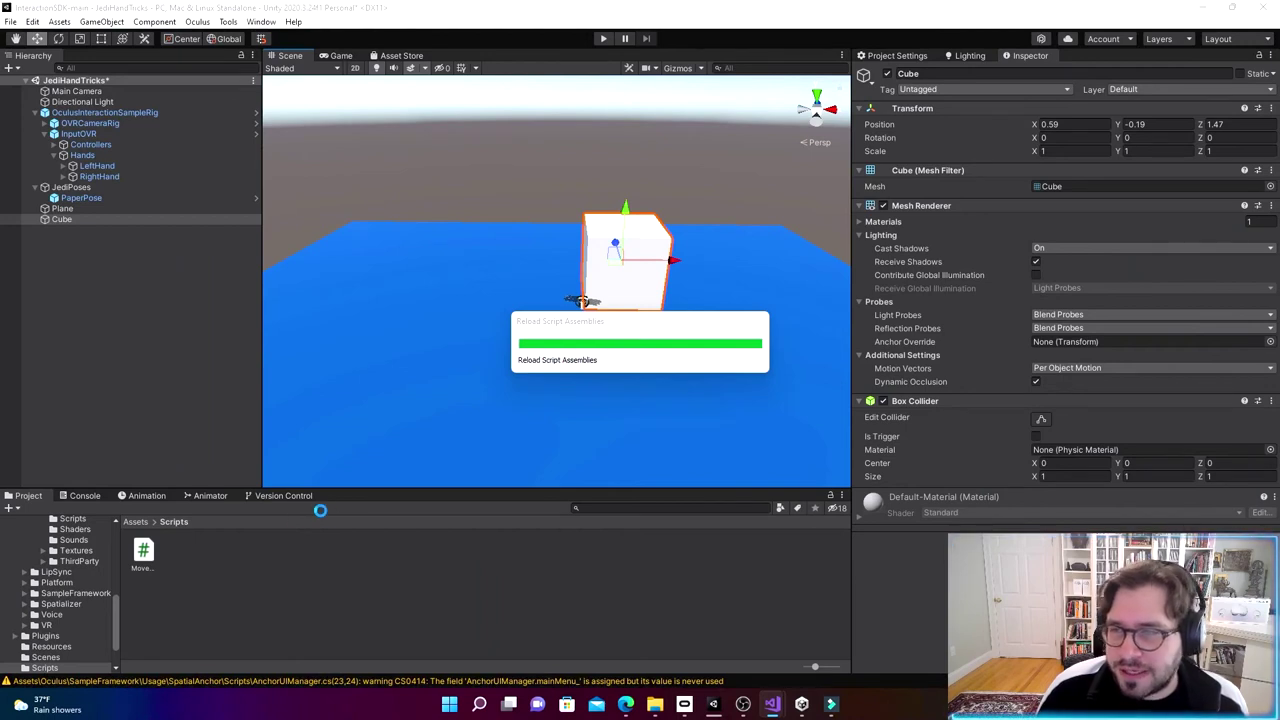
pyautogui.click(143, 552)
pyautogui.moveTo(143, 552); pyautogui.dragTo(87, 268)
pyautogui.moveTo(61, 220); pyautogui.dragTo(55, 220)
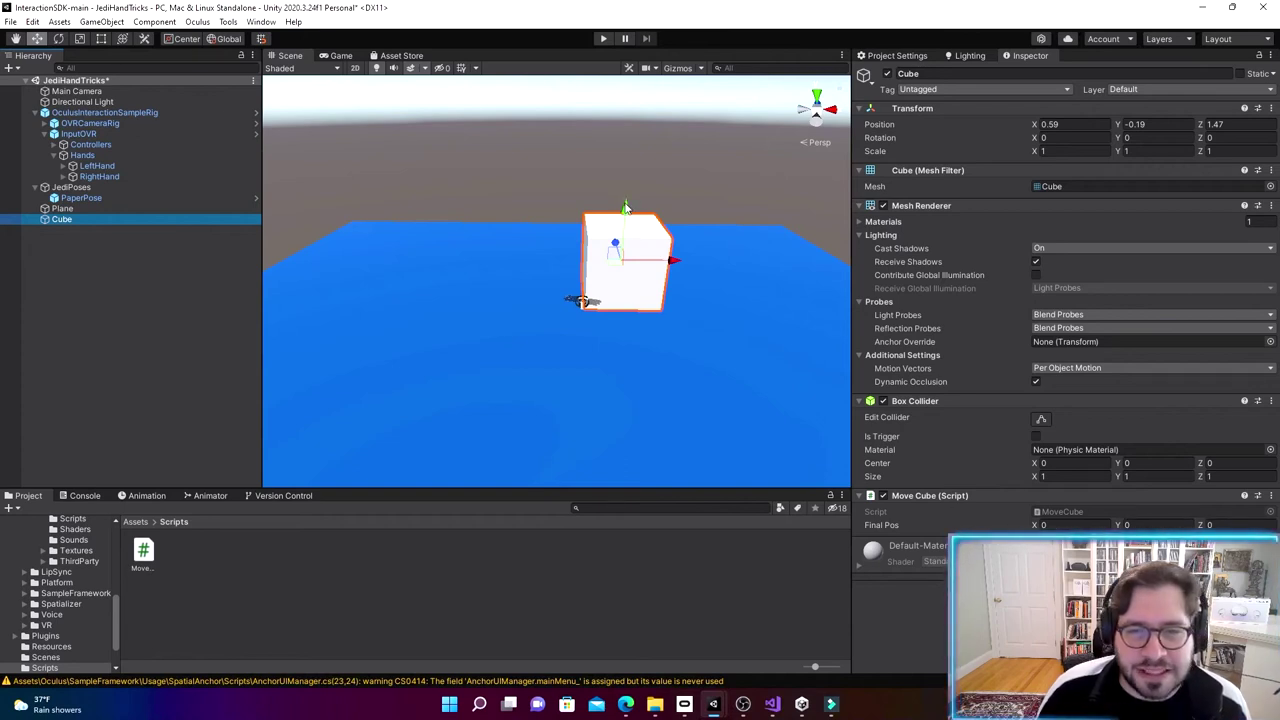
# Step: Raise the cube to a Y position of about 1.488 and copy that value into Move Cube's Final Pos Y
pyautogui.moveTo(624, 207); pyautogui.dragTo(630, 72)
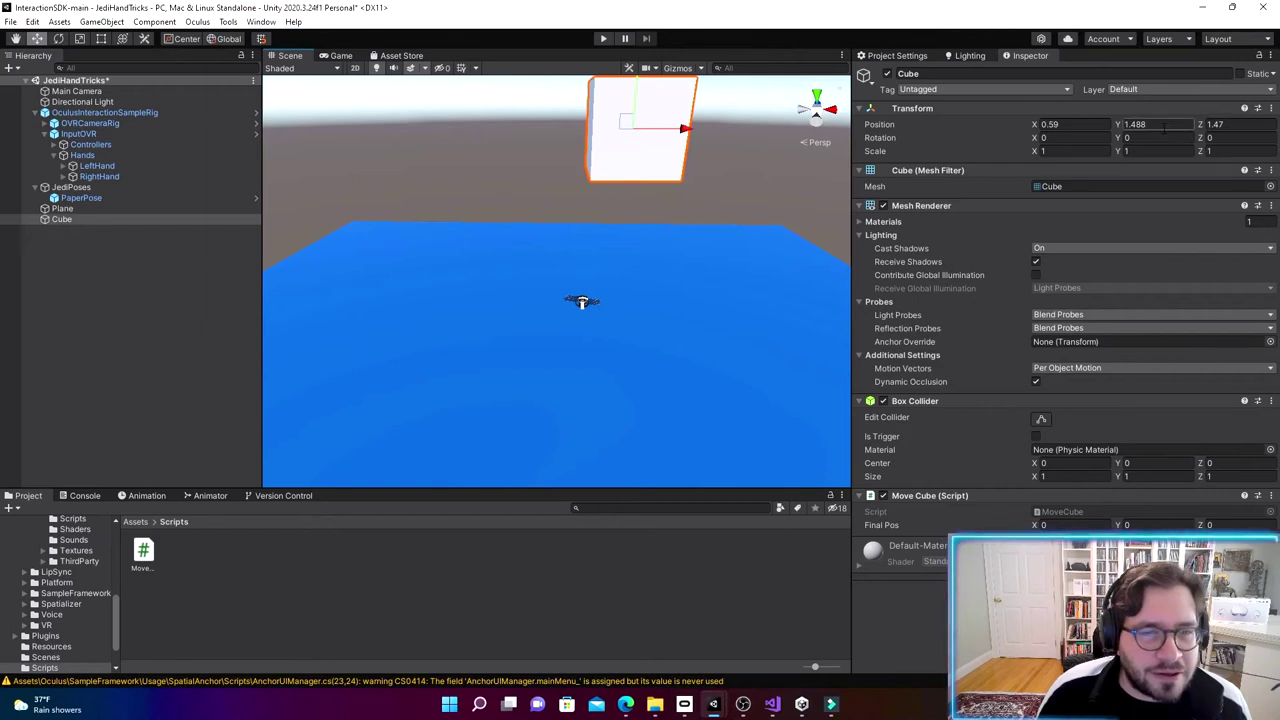
pyautogui.click(1160, 125)
pyautogui.rightClick(1131, 125)
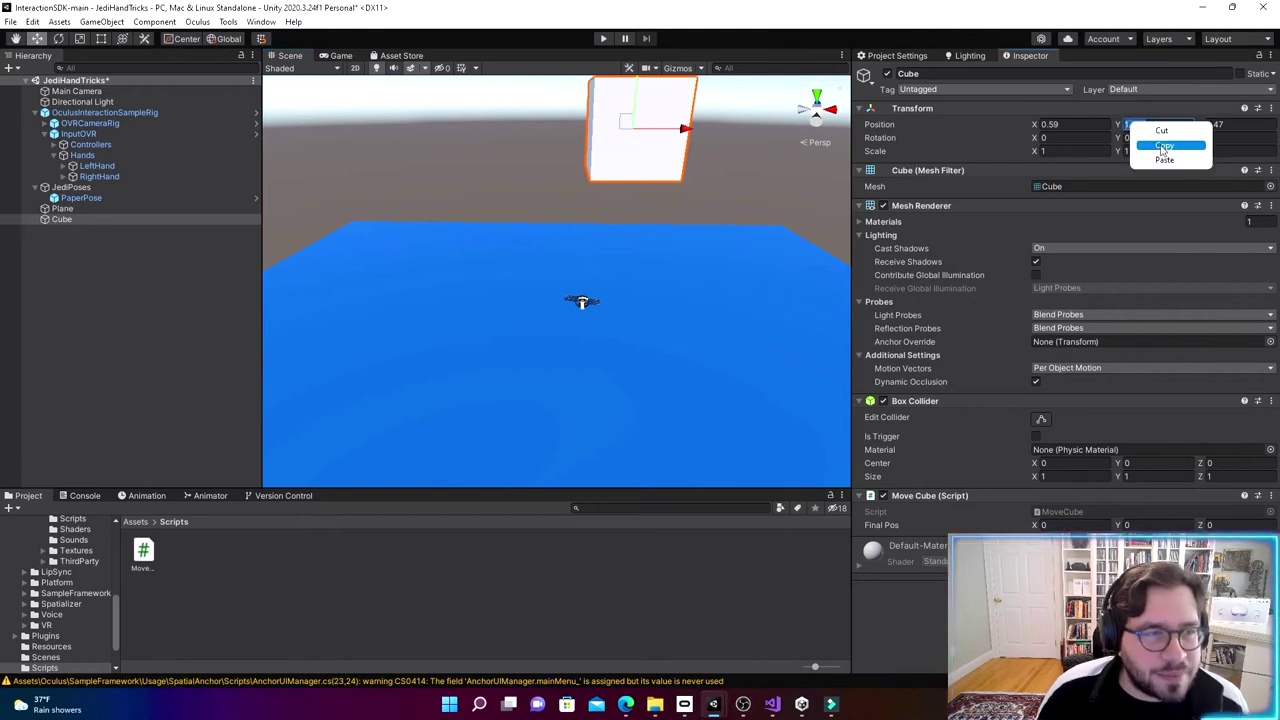
pyautogui.click(1163, 146)
pyautogui.click(1127, 527)
pyautogui.hotkey('ctrl', 'v')
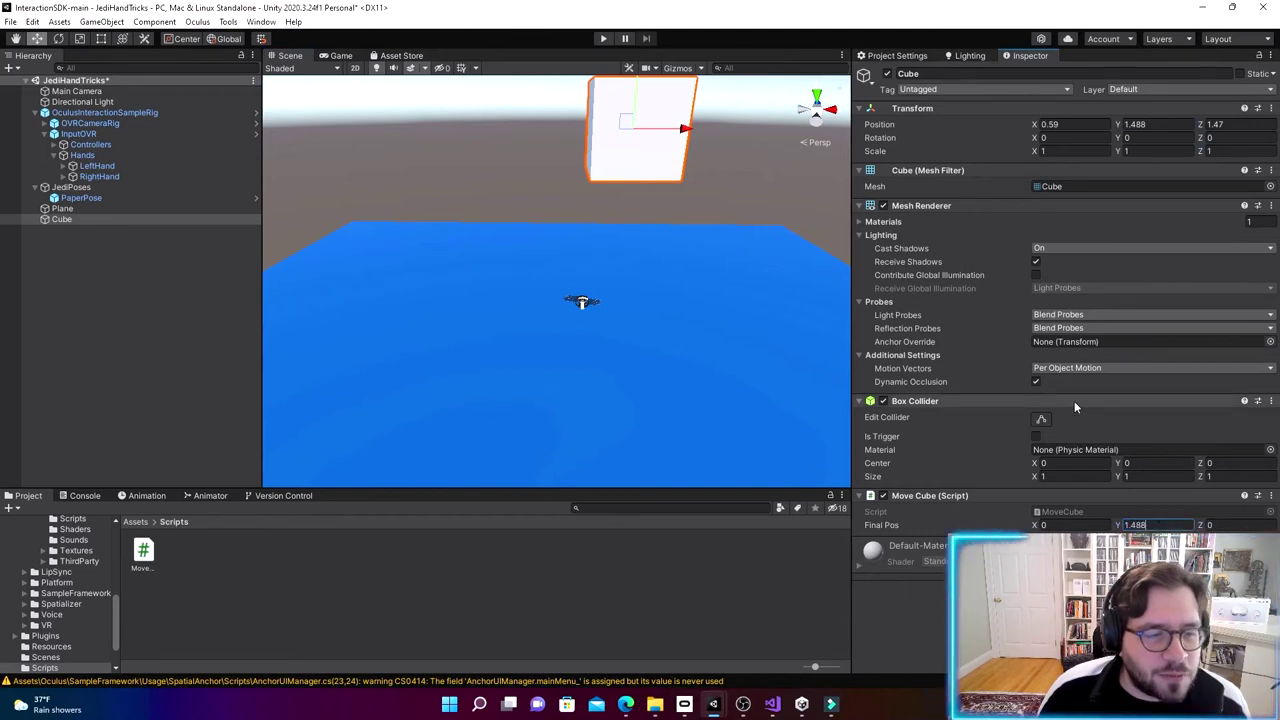
# Step: Copy the cube's X position, 0.59, into Final Pos X of the Move Cube component
pyautogui.click(1050, 124)
pyautogui.rightClick(1050, 124)
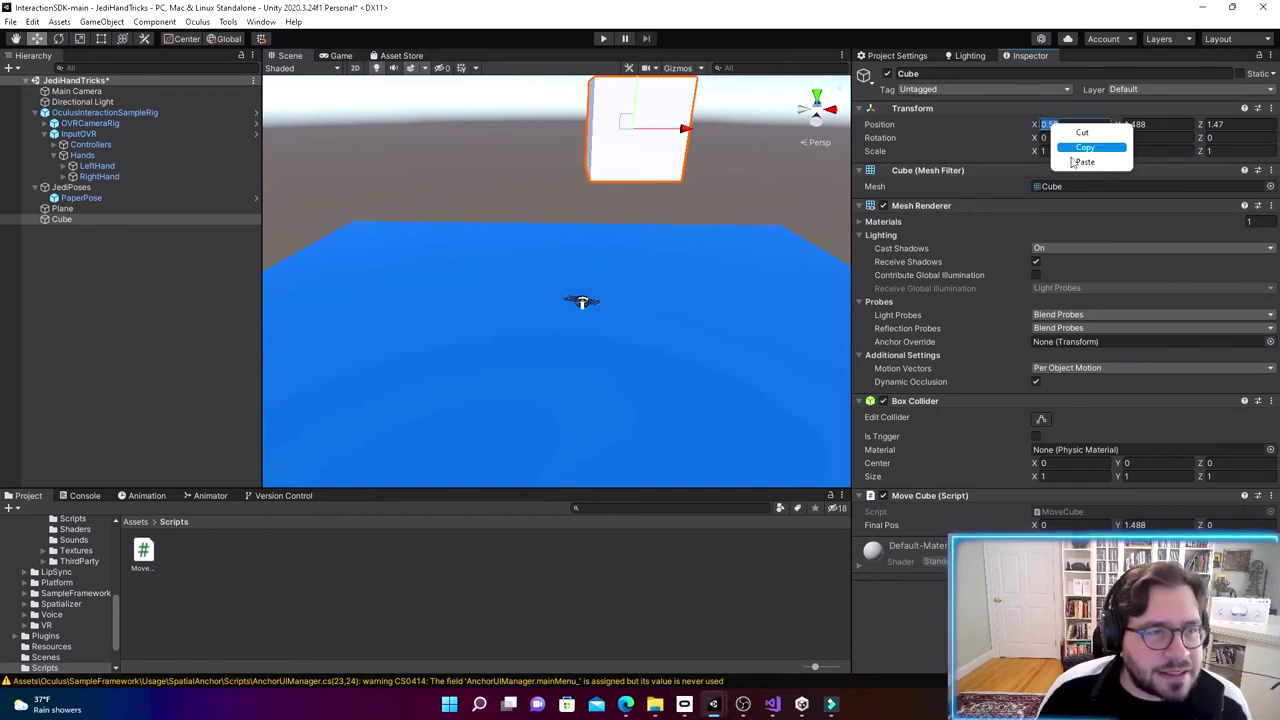
pyautogui.click(1088, 147)
pyautogui.click(1048, 525)
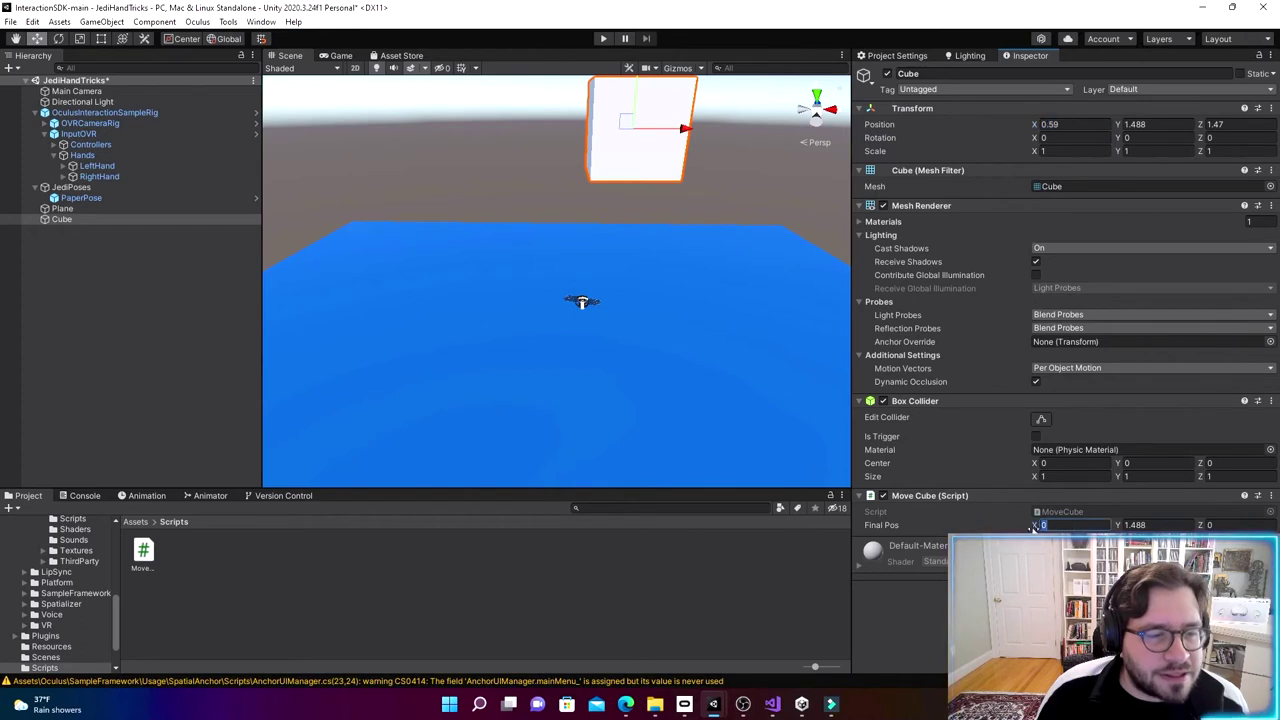
pyautogui.hotkey('ctrl', 'v')
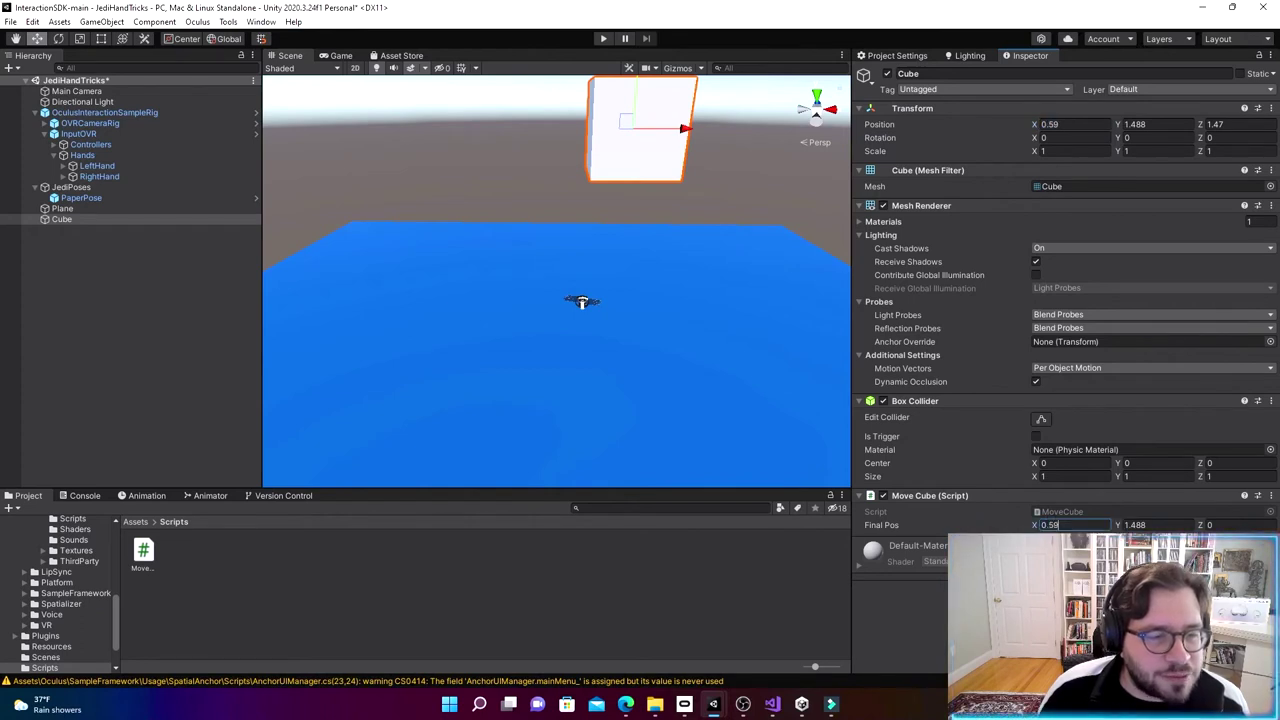
# Step: Copy the cube's Z position, 1.47, into Final Pos Z of the Move Cube component
pyautogui.click(1215, 124)
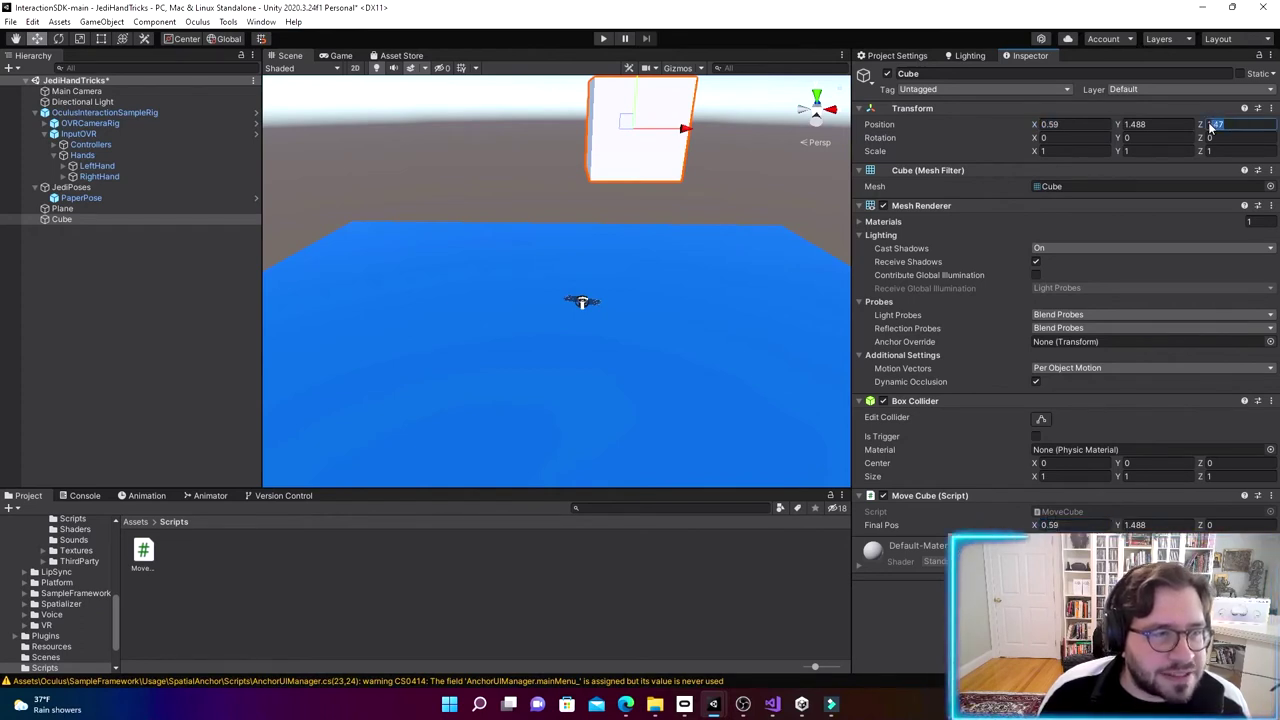
pyautogui.rightClick(1215, 124)
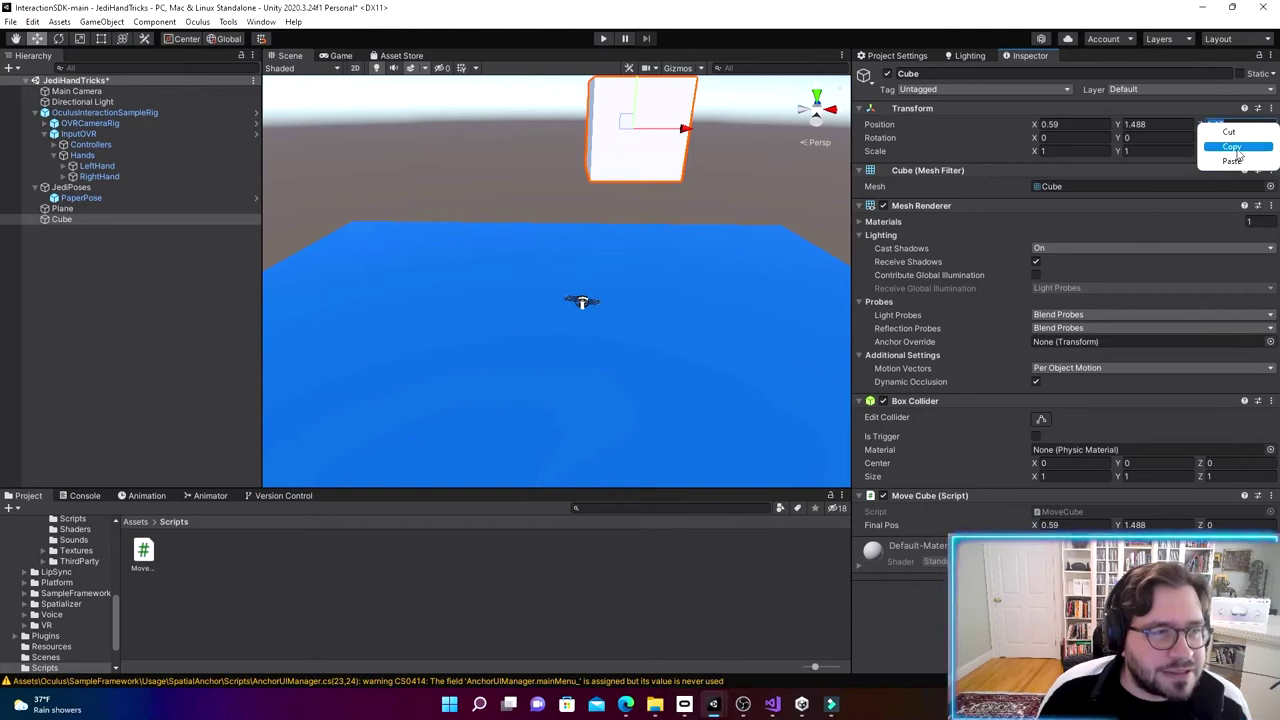
pyautogui.click(1232, 143)
pyautogui.click(1212, 525)
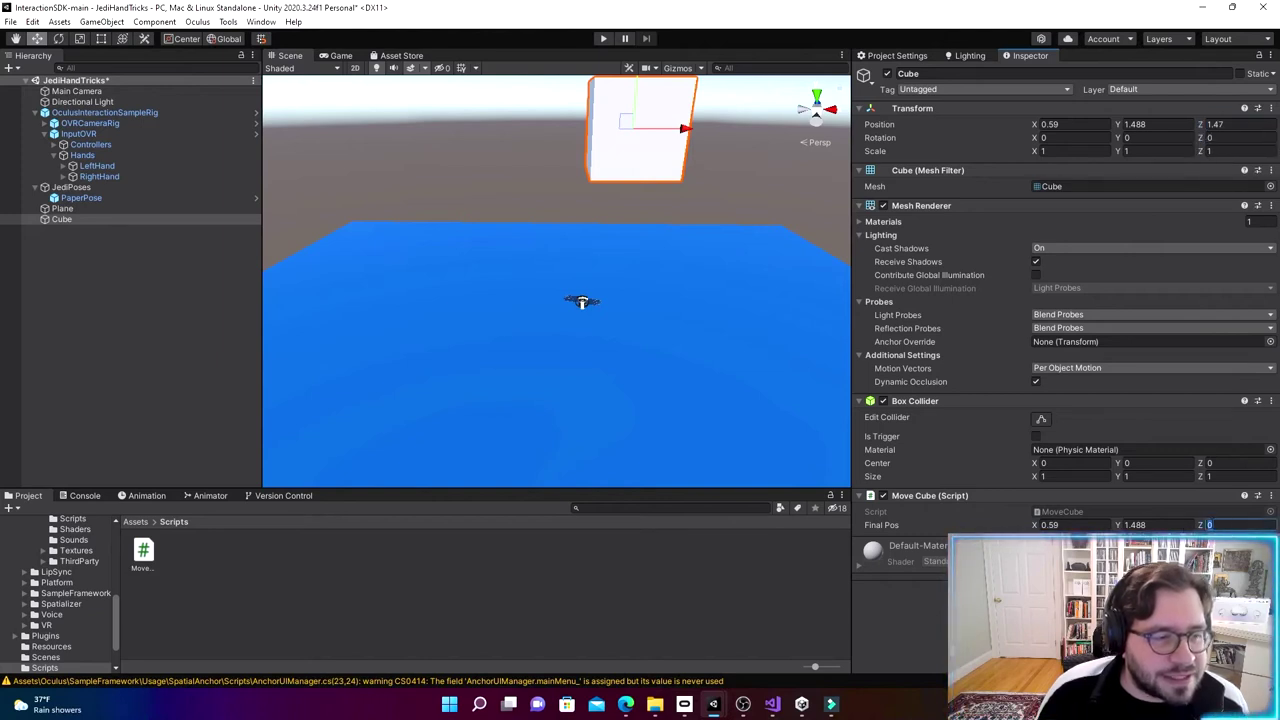
pyautogui.rightClick(1212, 525)
pyautogui.click(1232, 567)
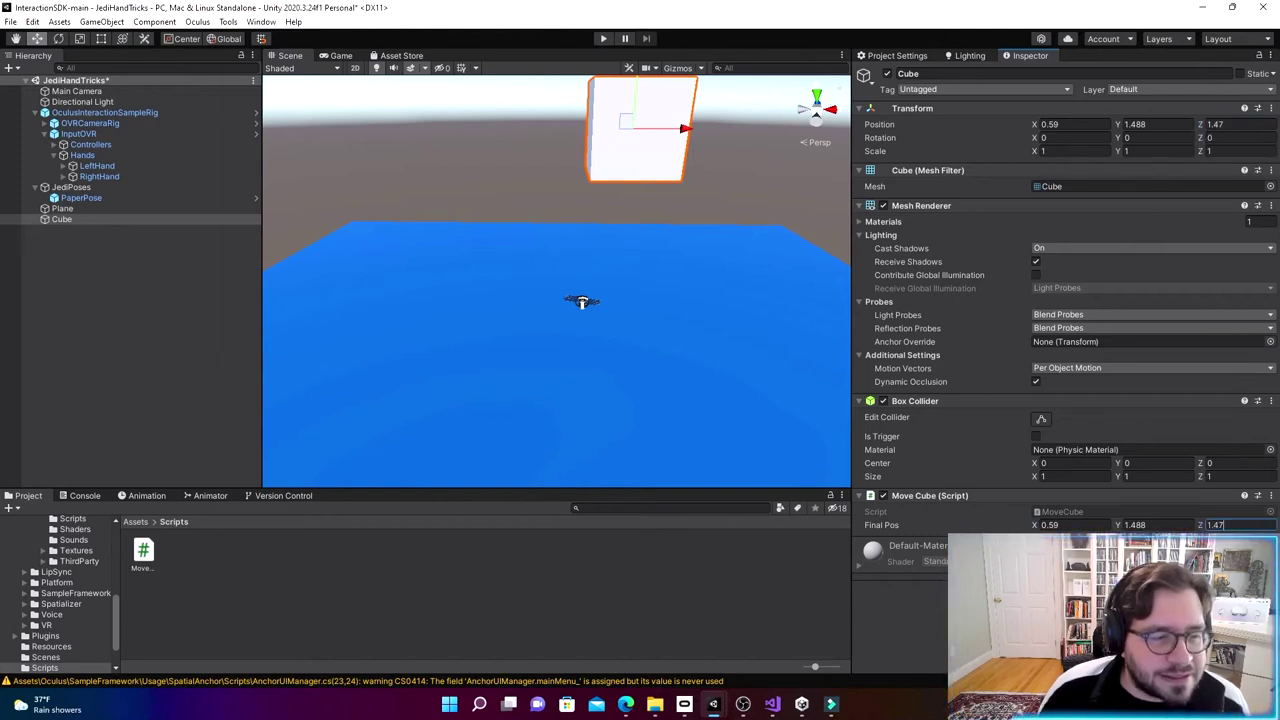
# Step: Assign LeftHand as the Hand reference in the PaperPose object's Hand Ref component
pyautogui.click(91, 199)
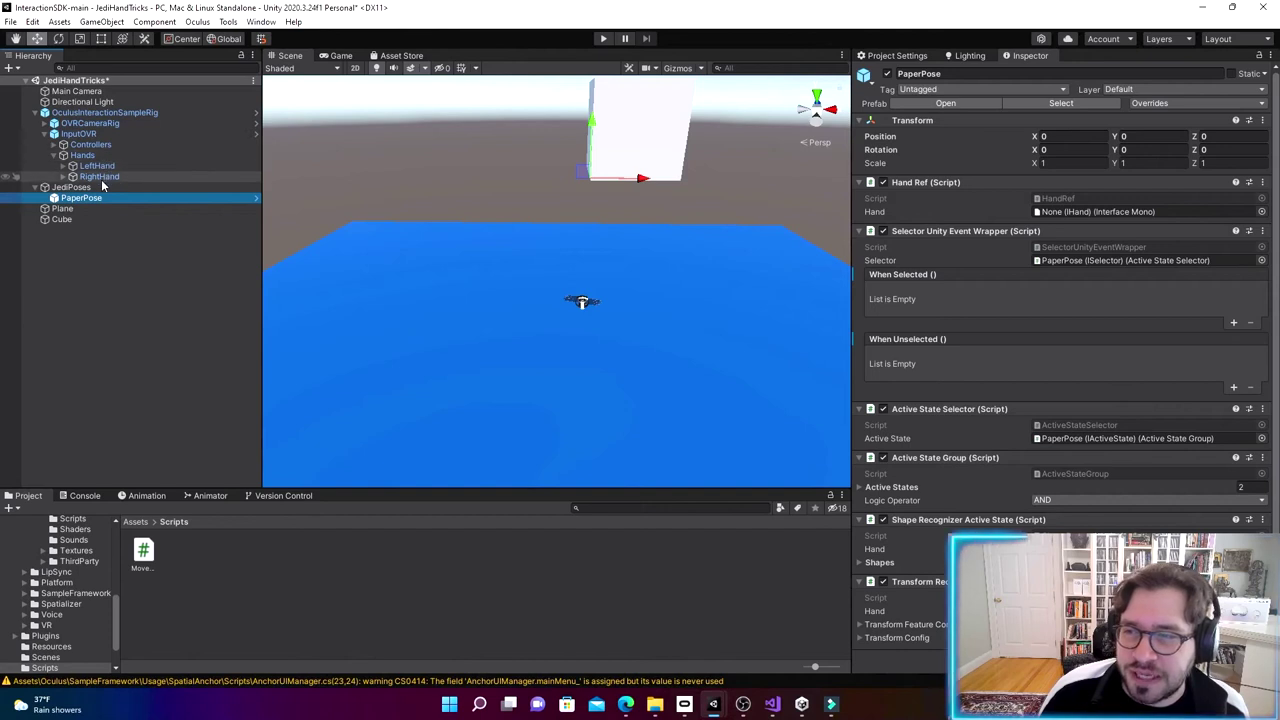
pyautogui.moveTo(103, 178); pyautogui.dragTo(1084, 196)
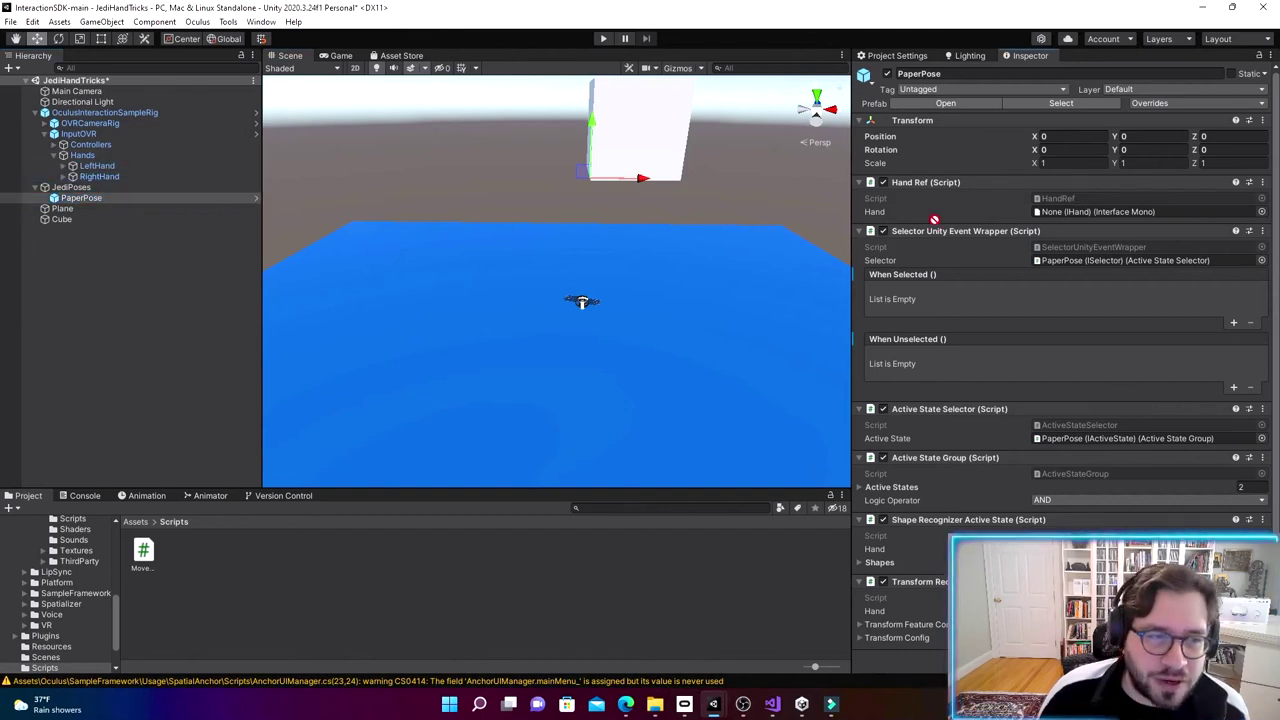
pyautogui.click(80, 198)
pyautogui.moveTo(182, 270); pyautogui.dragTo(298, 272)
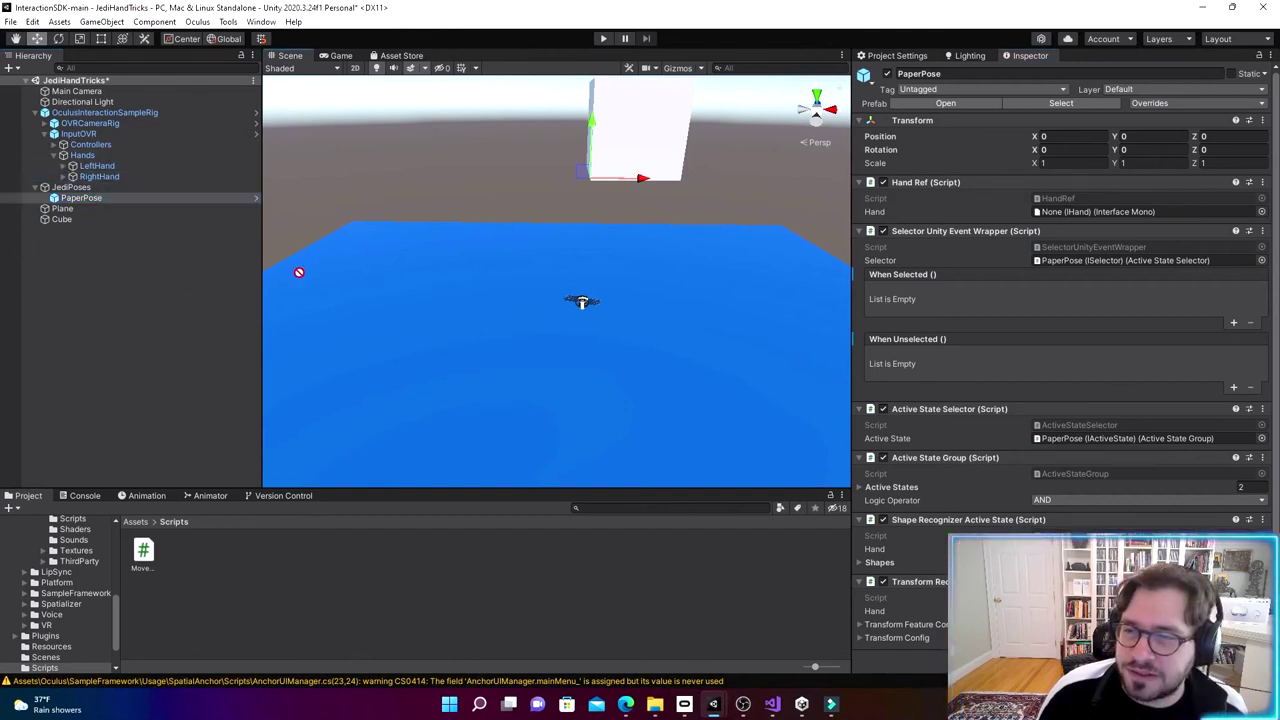
pyautogui.moveTo(135, 163); pyautogui.dragTo(1090, 214)
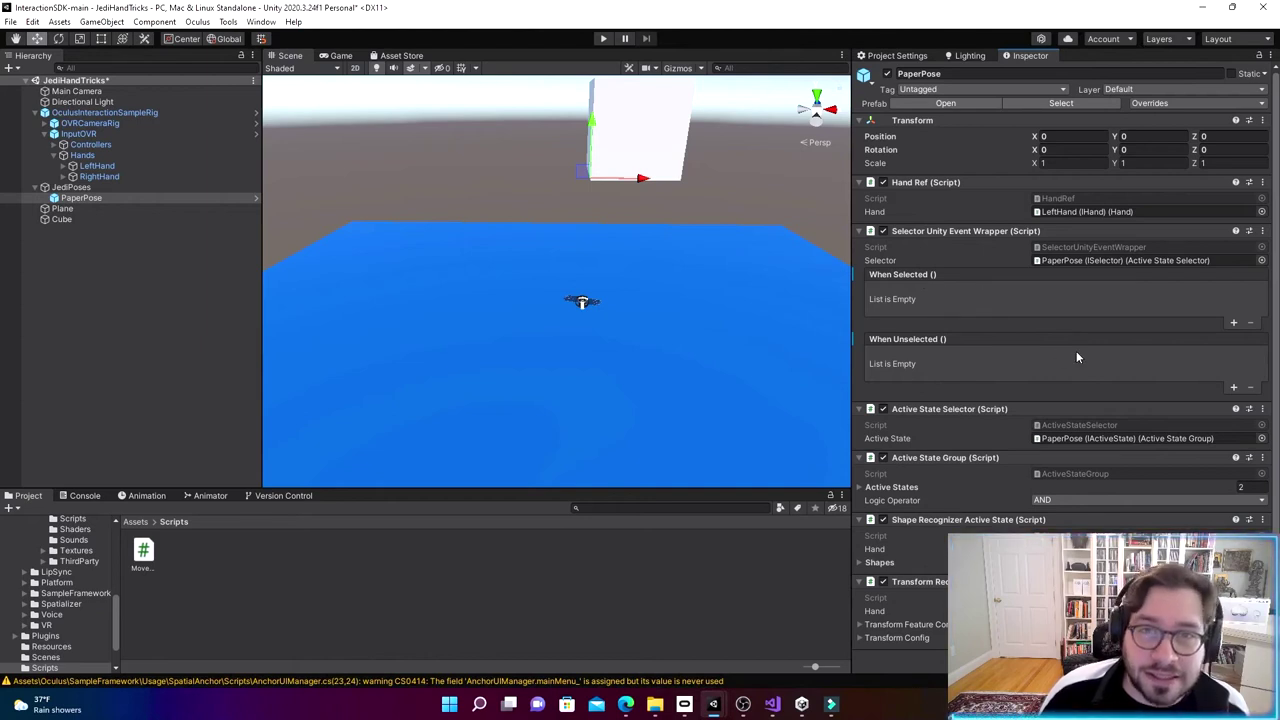
# Step: Add a When Selected event to PaperPose that calls MoveCube.MoveUp on the Cube
pyautogui.click(1235, 325)
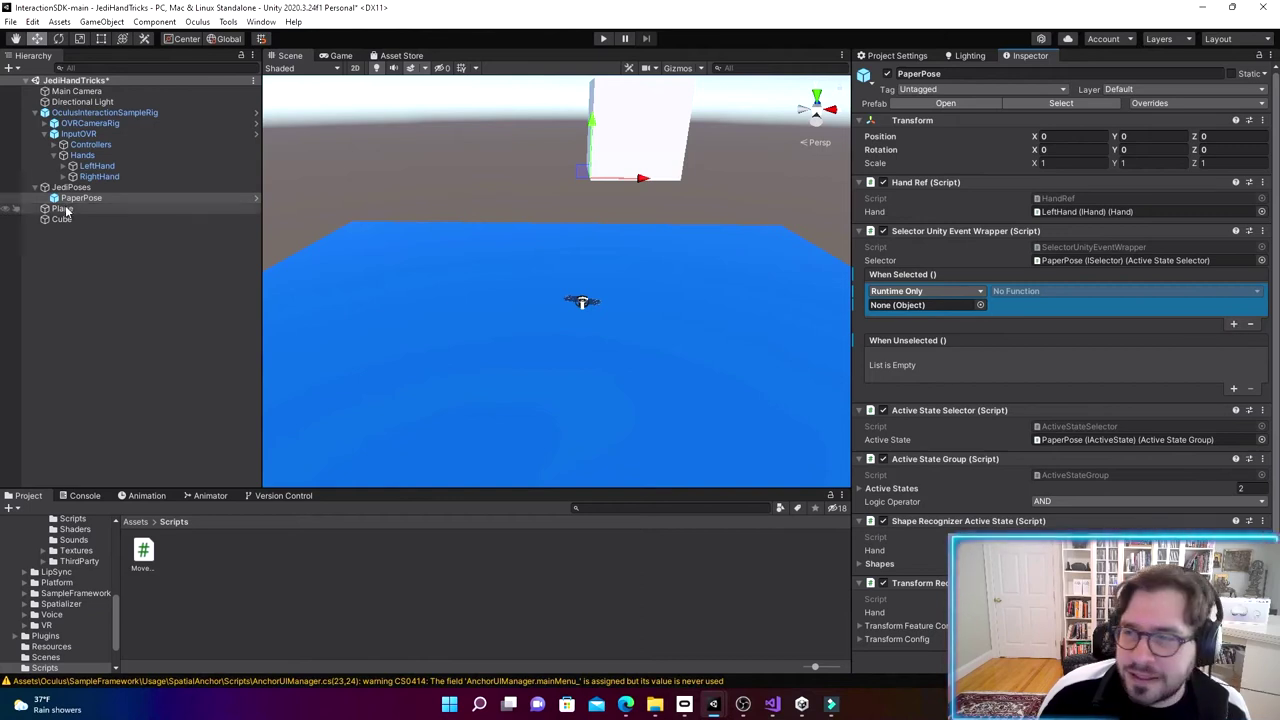
pyautogui.moveTo(62, 219); pyautogui.dragTo(934, 317)
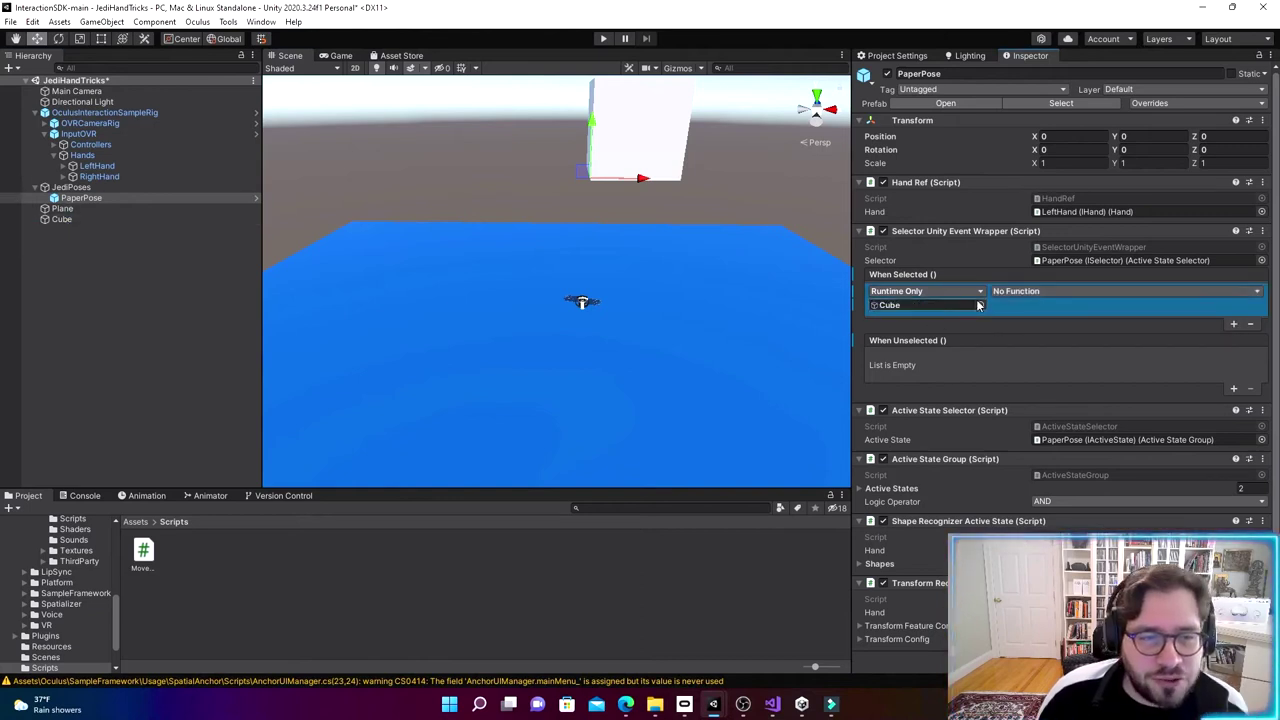
pyautogui.click(1046, 291)
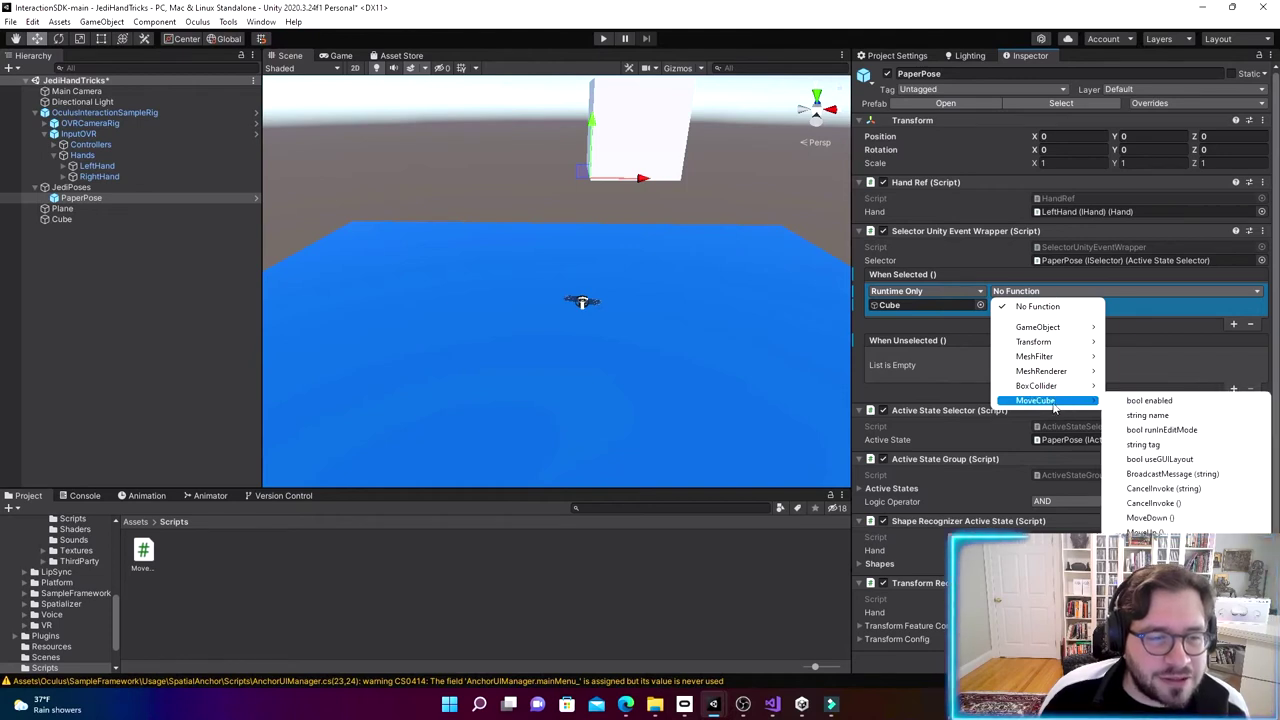
pyautogui.moveTo(1064, 403)
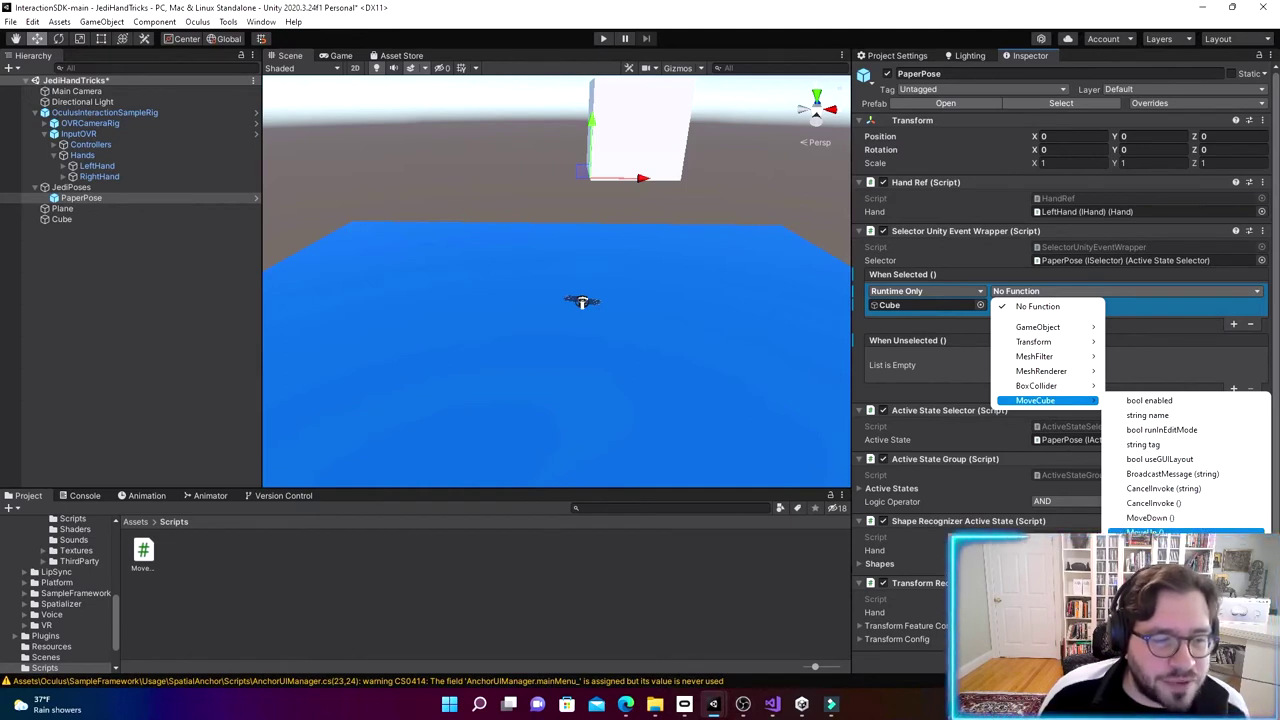
pyautogui.click(1150, 532)
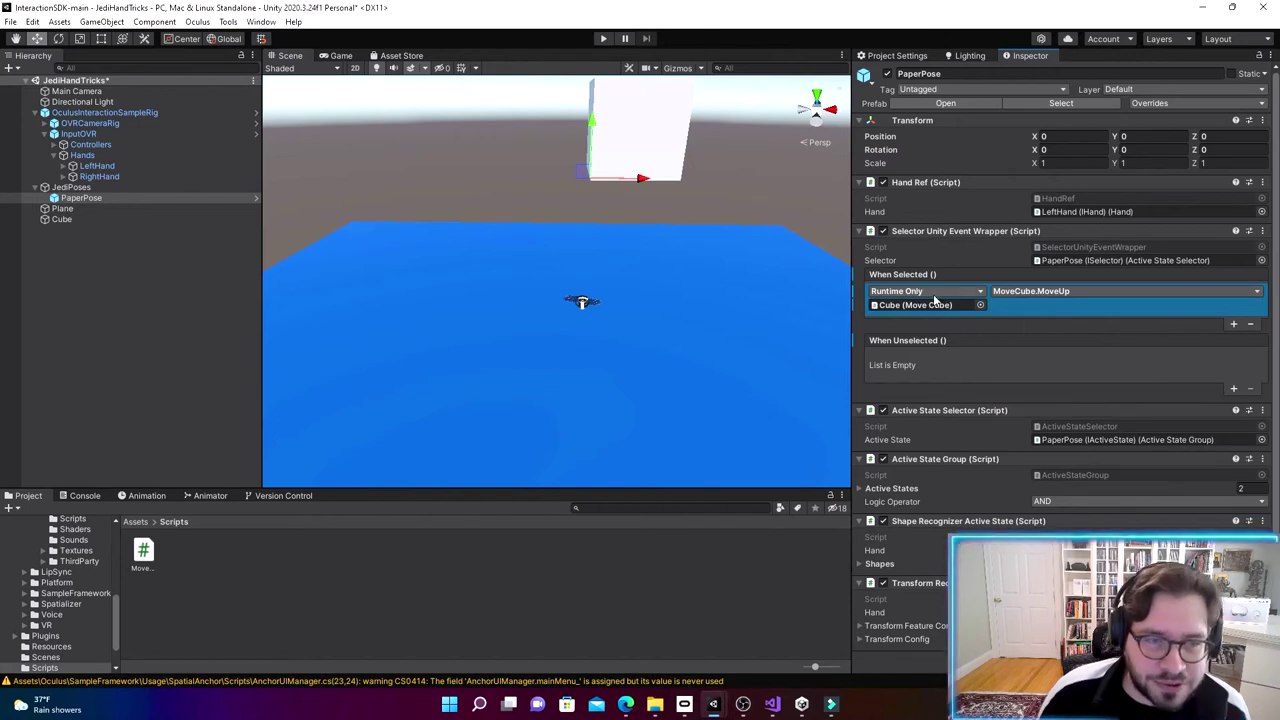
# Step: Add a When Unselected event to PaperPose that calls MoveCube.MoveDown on the Cube
pyautogui.click(1233, 390)
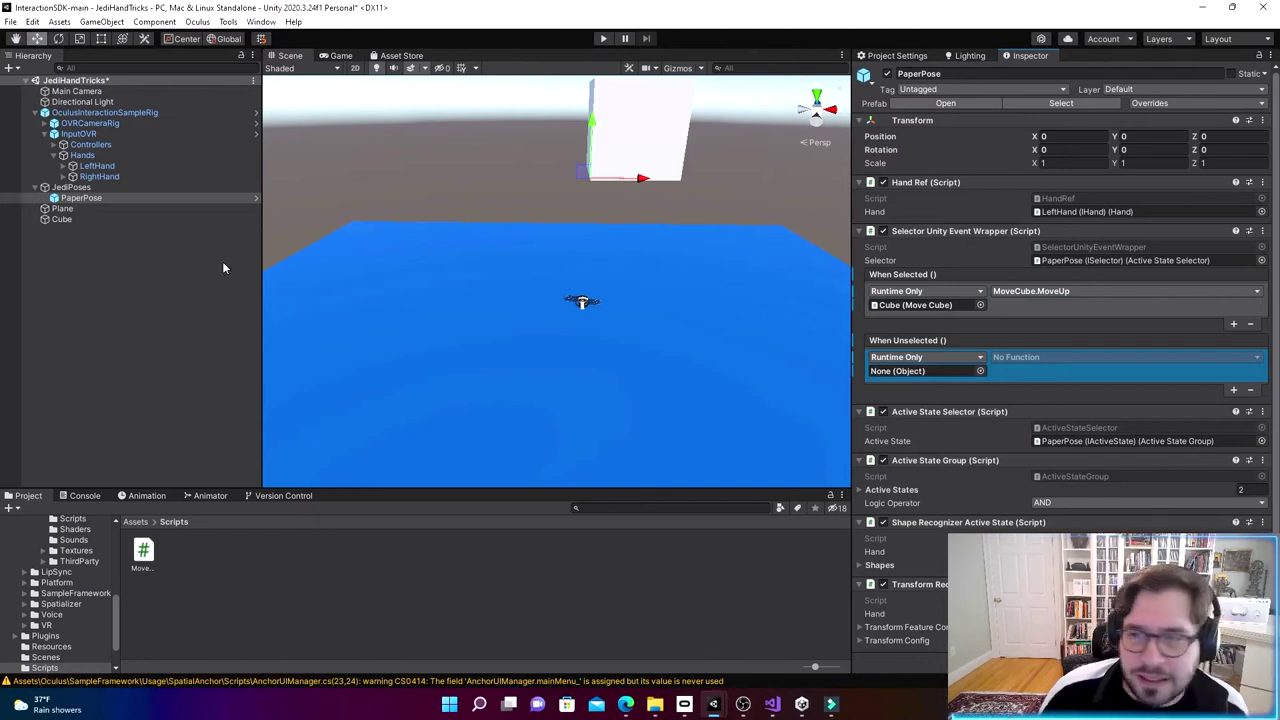
pyautogui.moveTo(62, 219); pyautogui.dragTo(976, 373)
pyautogui.click(1058, 360)
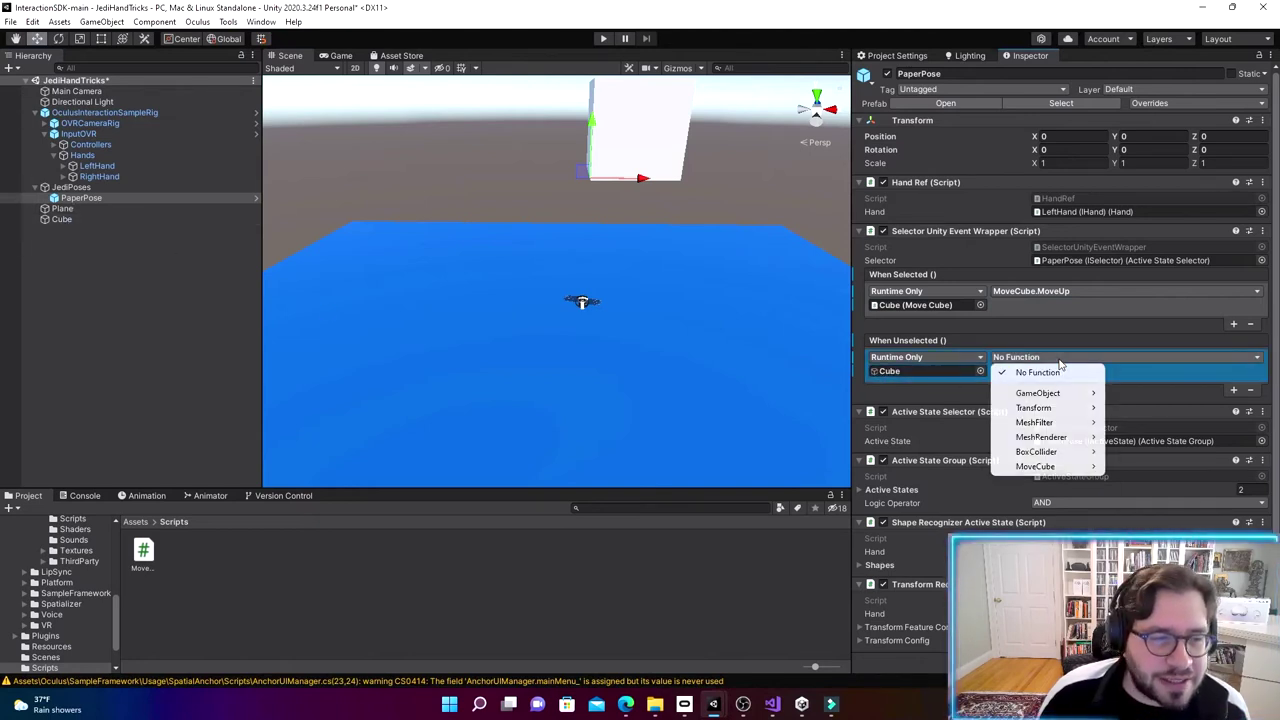
pyautogui.moveTo(1040, 466)
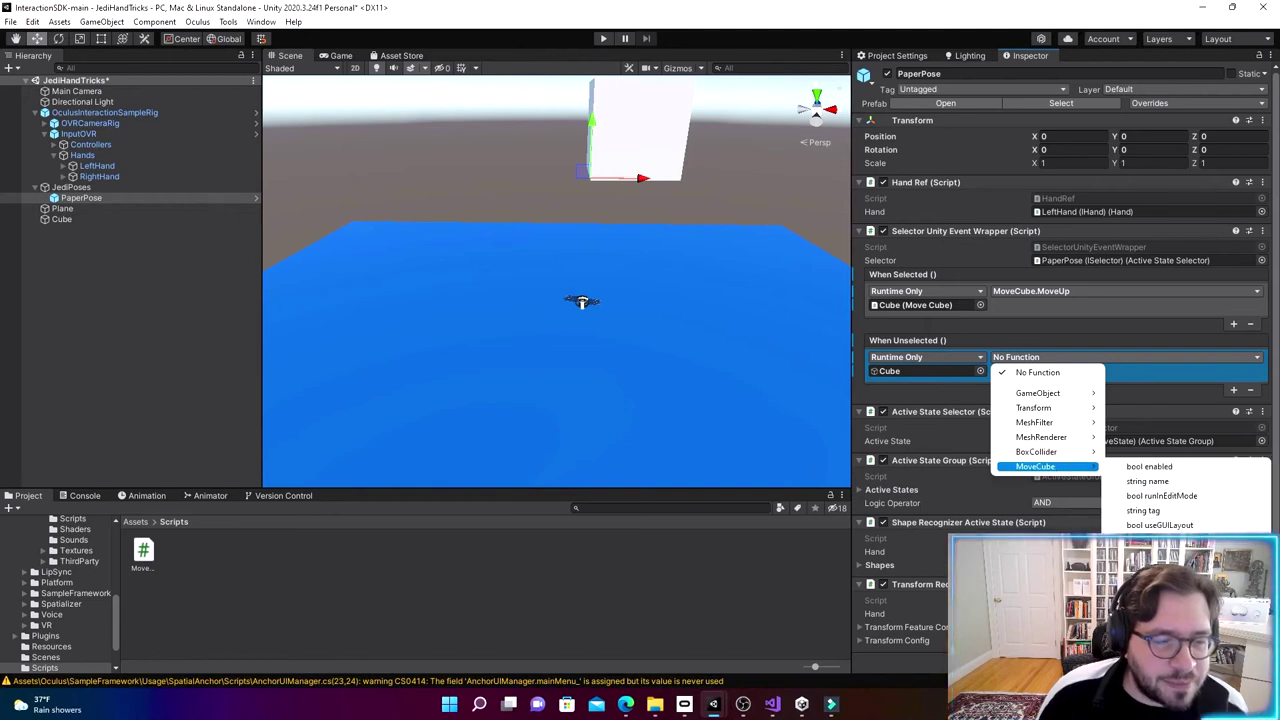
pyautogui.click(1150, 554)
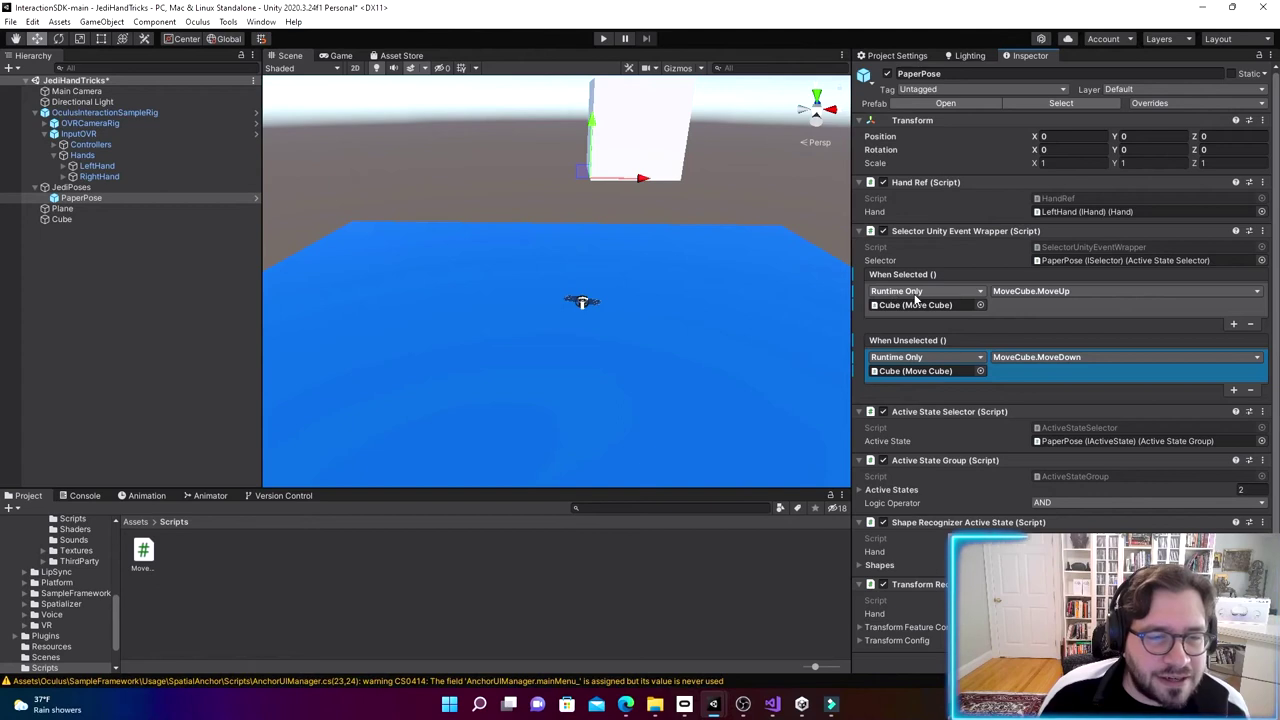
# Step: Set both PaperPose events to Editor And Runtime and save the scene
pyautogui.click(954, 292)
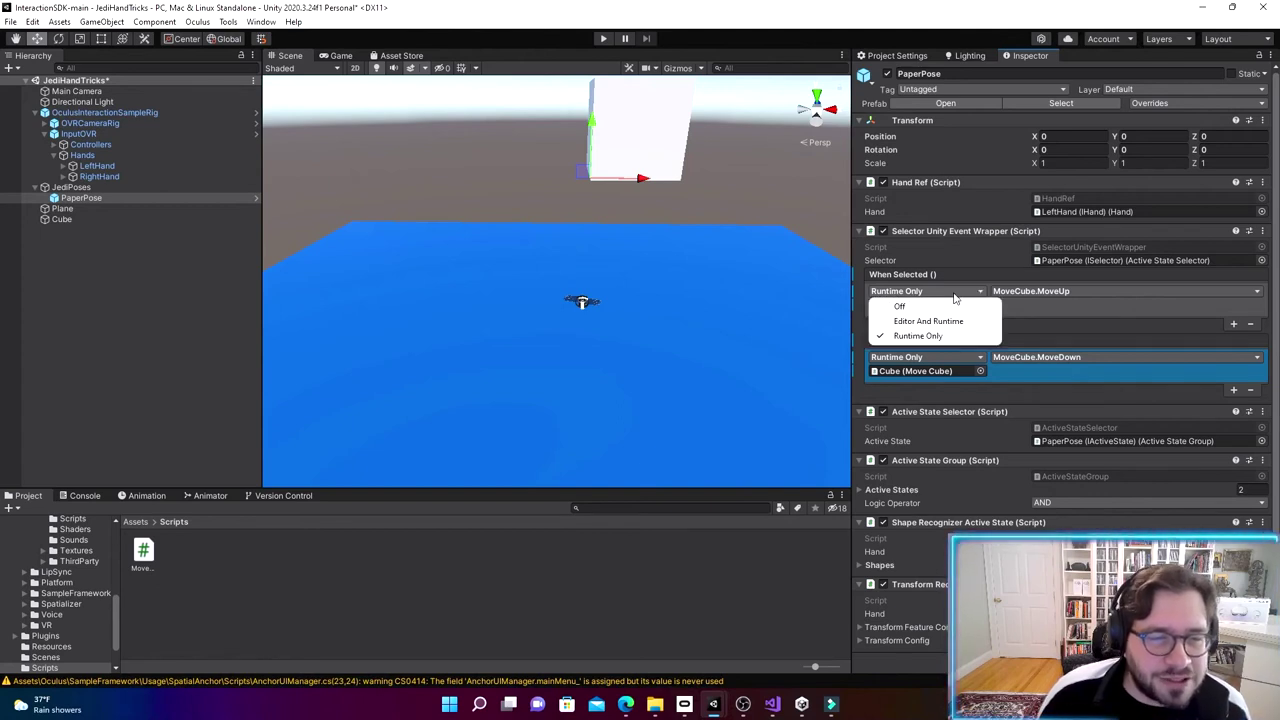
pyautogui.click(953, 322)
pyautogui.click(952, 357)
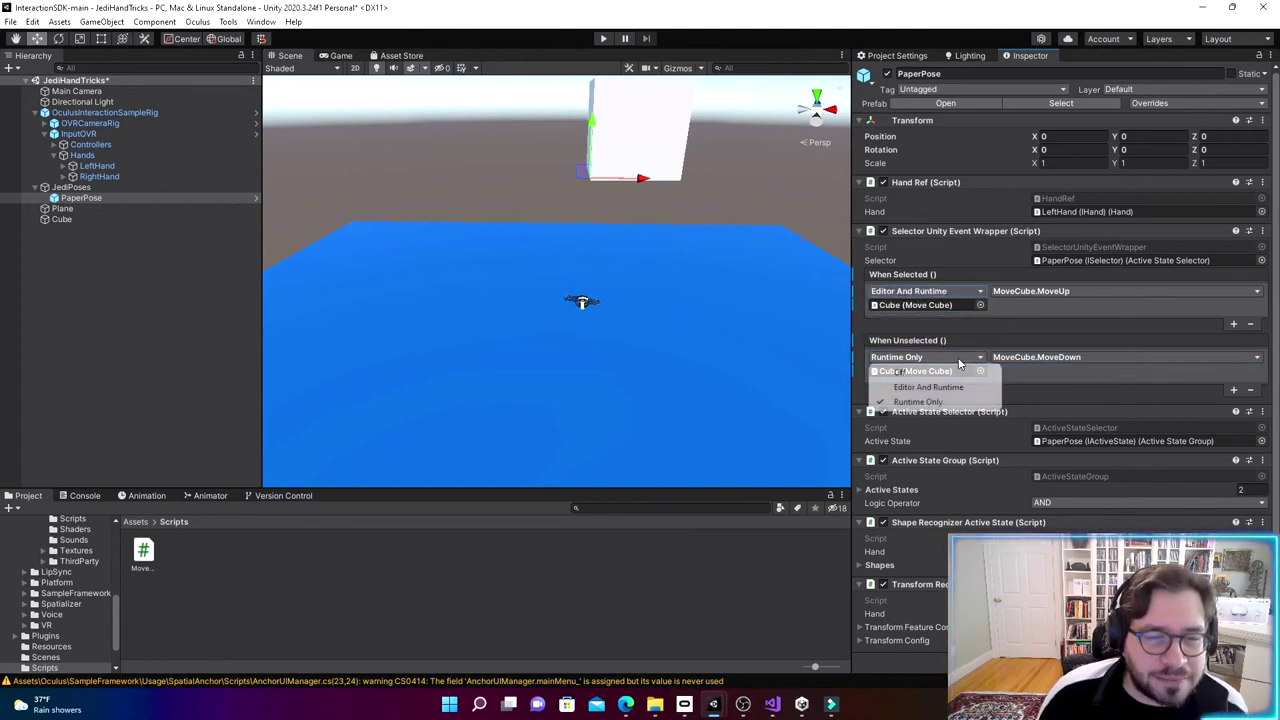
pyautogui.click(955, 388)
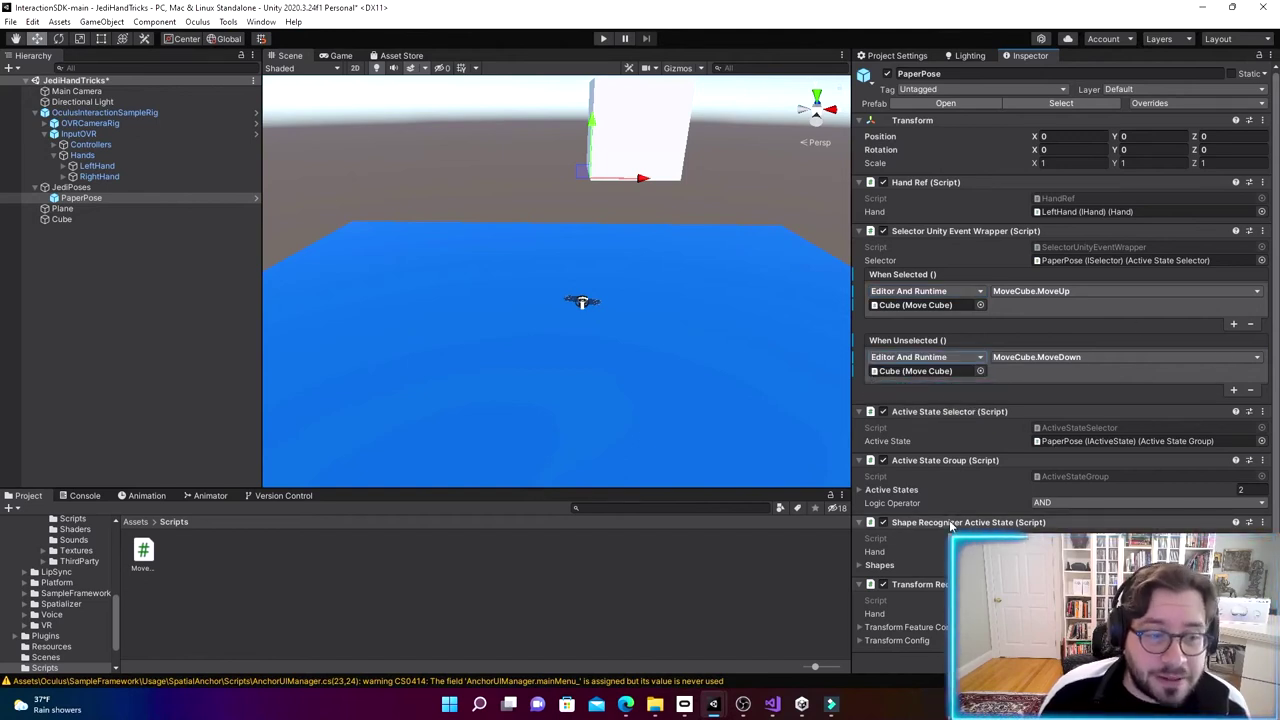
pyautogui.click(13, 22)
pyautogui.click(40, 88)
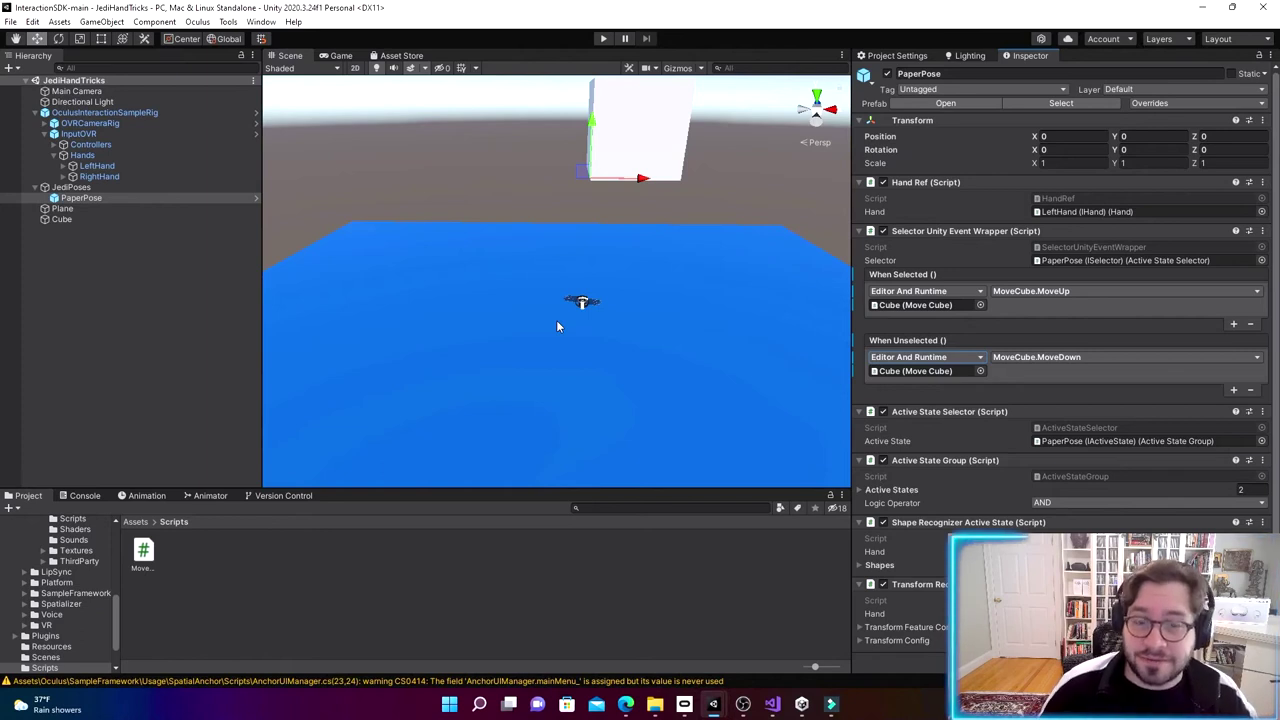
# Step: Lower the Cube to a Y position of about -0.269, and run the scene to test the hand pose before stopping play mode
pyautogui.click(640, 150)
pyautogui.click(62, 209)
pyautogui.click(62, 219)
pyautogui.moveTo(635, 100); pyautogui.dragTo(661, 243)
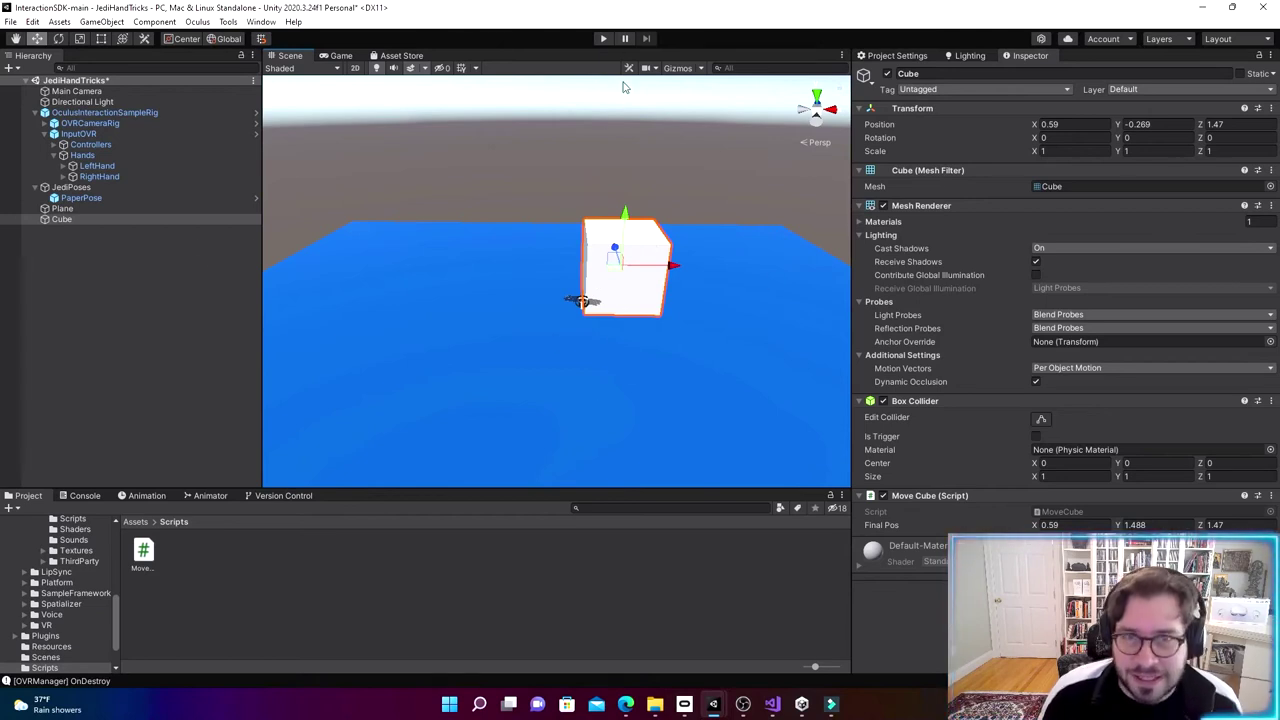
pyautogui.click(603, 38)
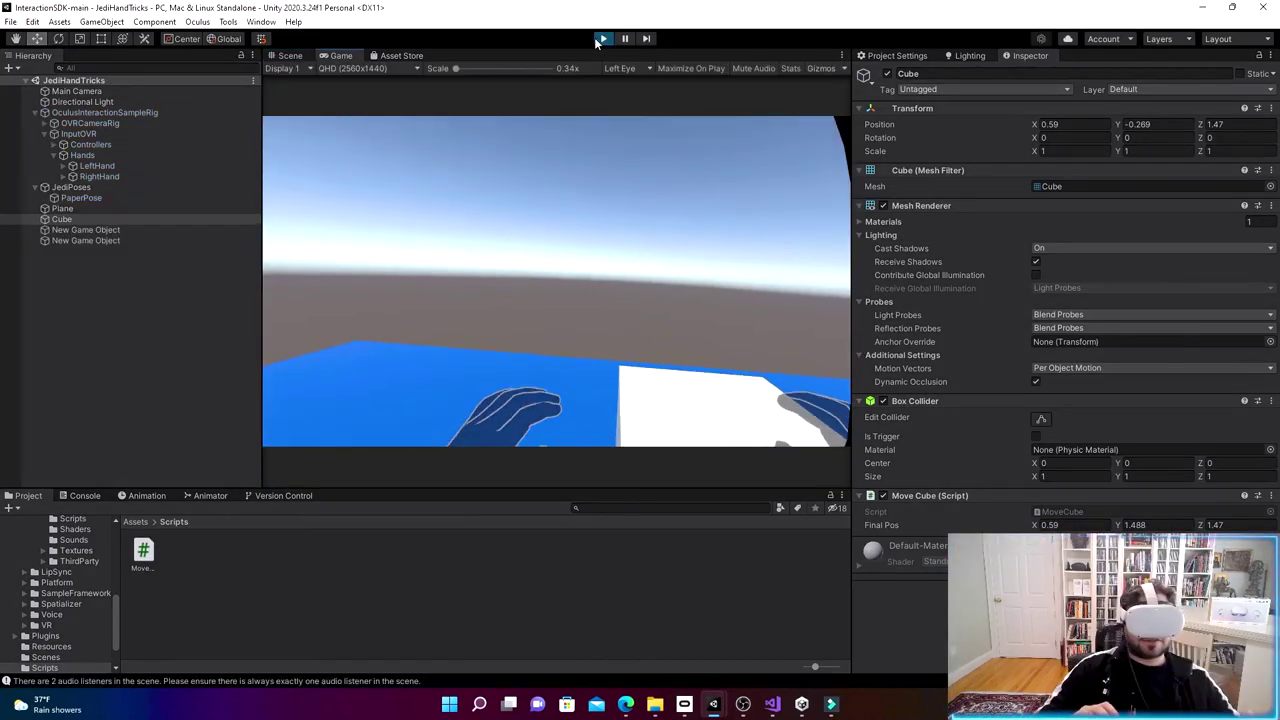
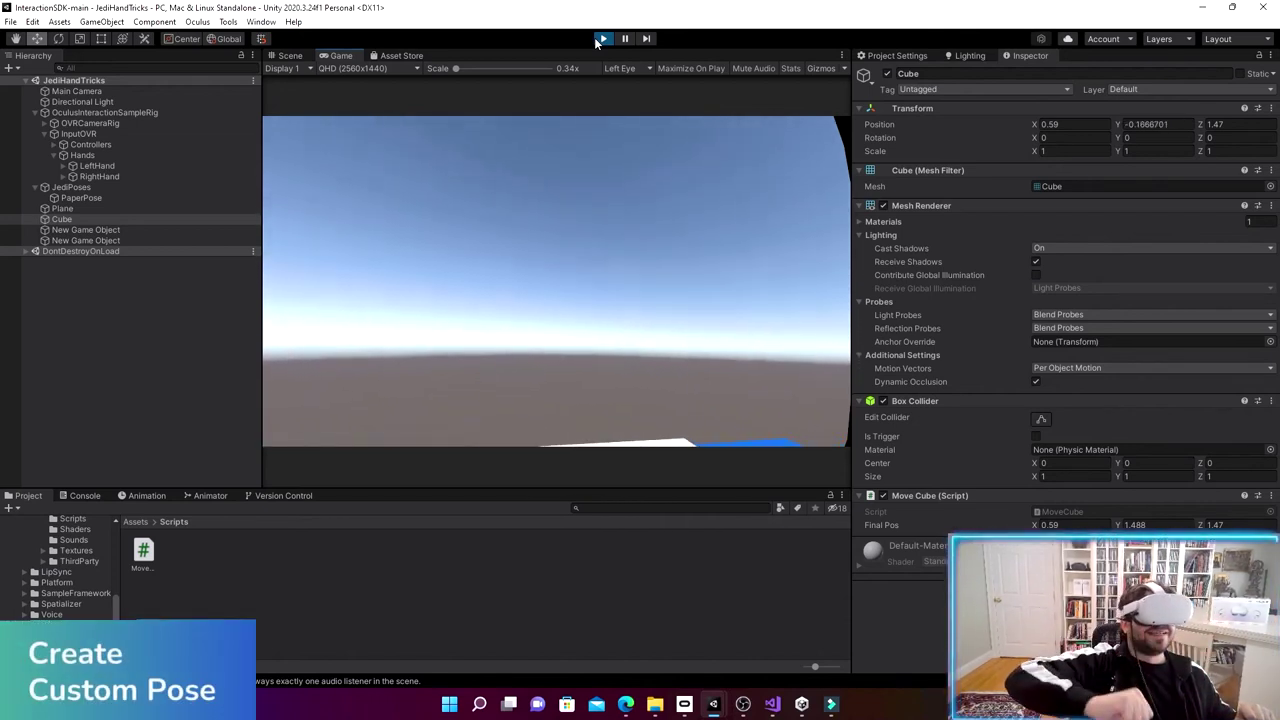
pyautogui.click(601, 39)
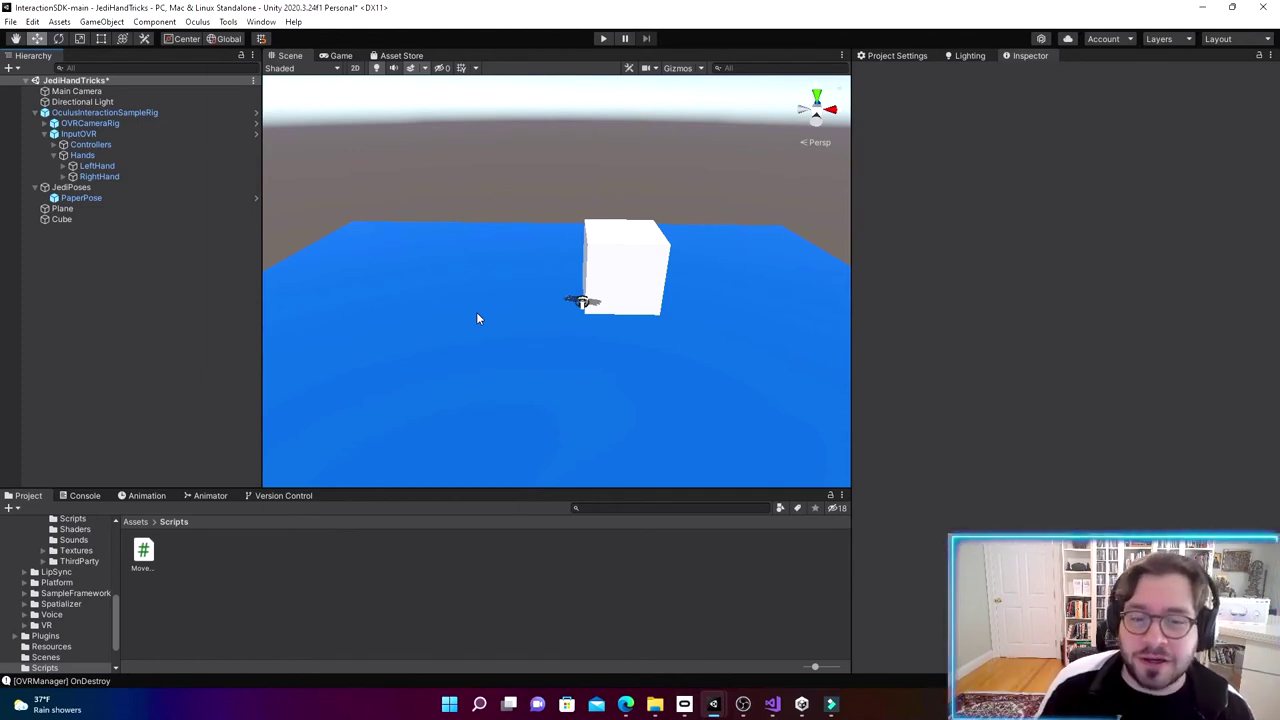
# Step: Search the project assets for "pinch" and clear the search
pyautogui.click(620, 508)
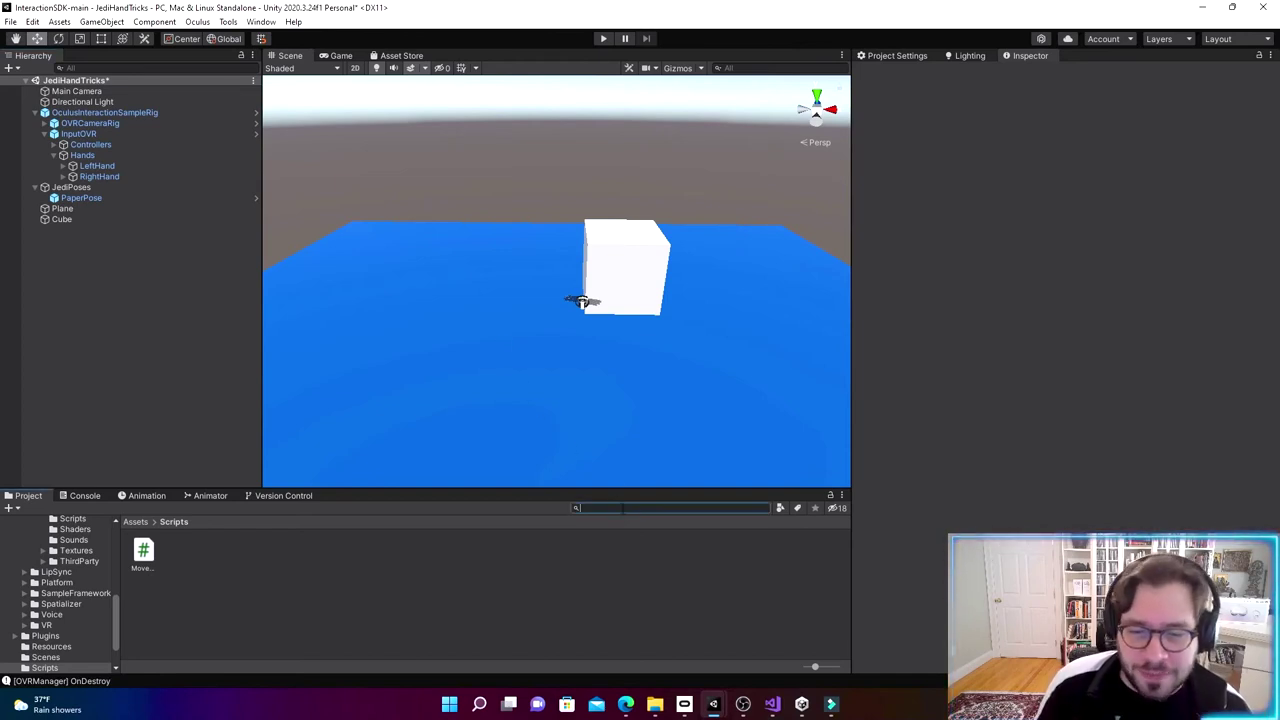
pyautogui.write('pich')
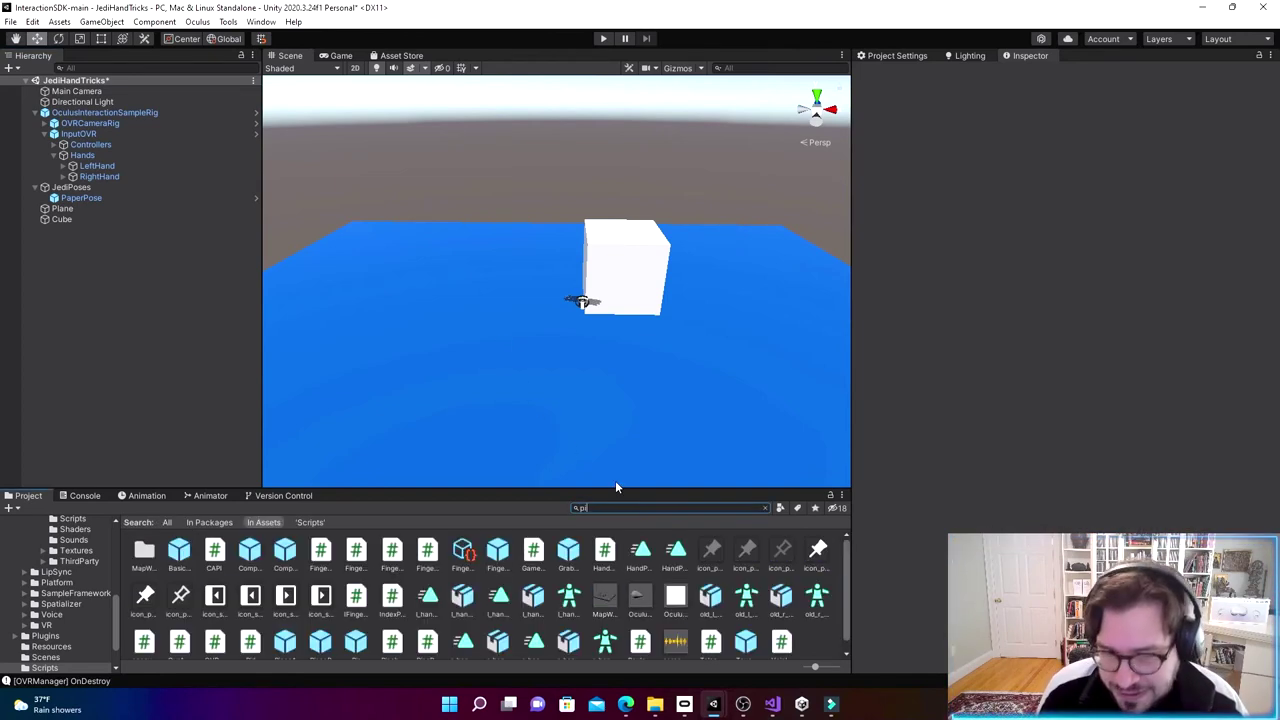
pyautogui.press('BackSpace')
pyautogui.press('BackSpace')
pyautogui.write('nch')
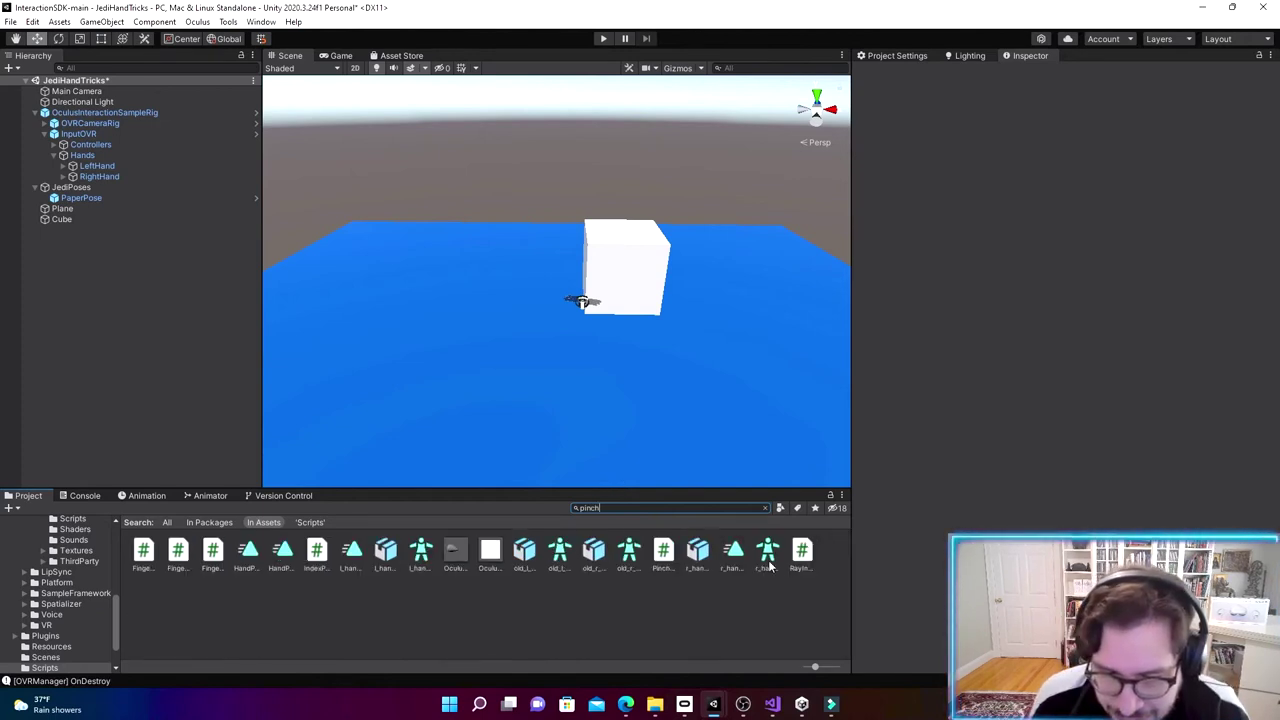
pyautogui.moveTo(607, 508); pyautogui.dragTo(543, 508)
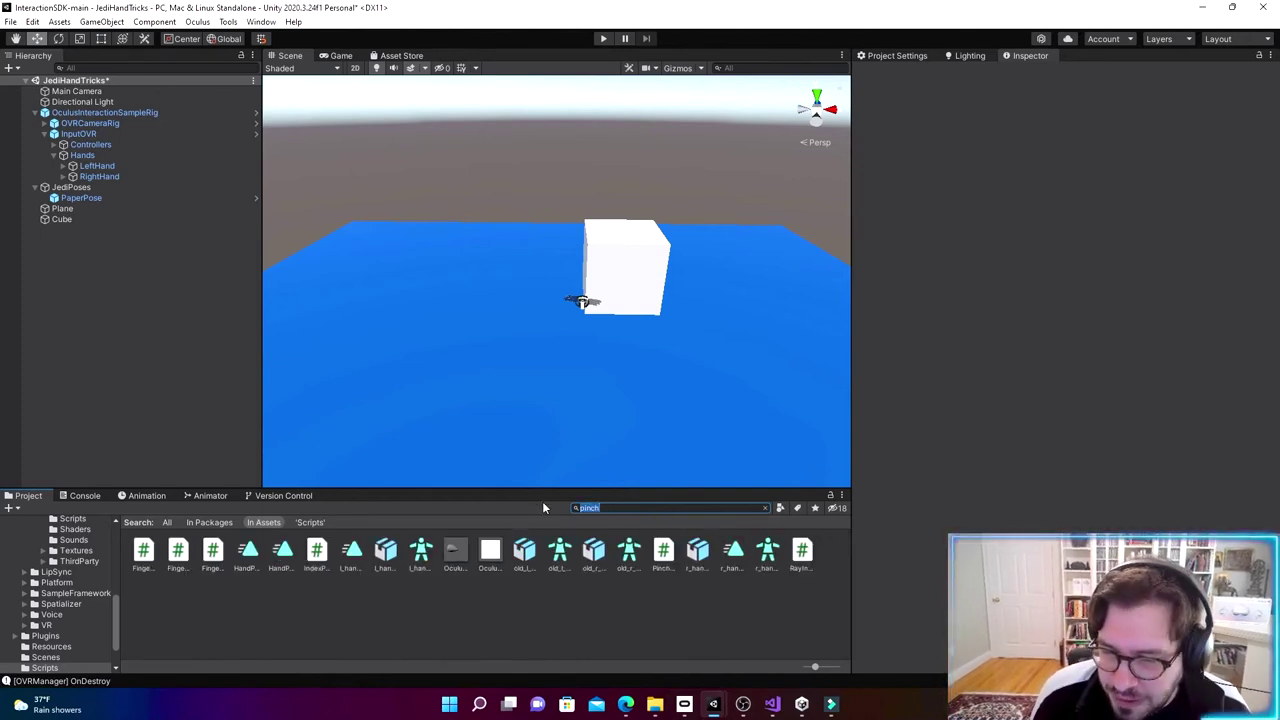
pyautogui.press('BackSpace')
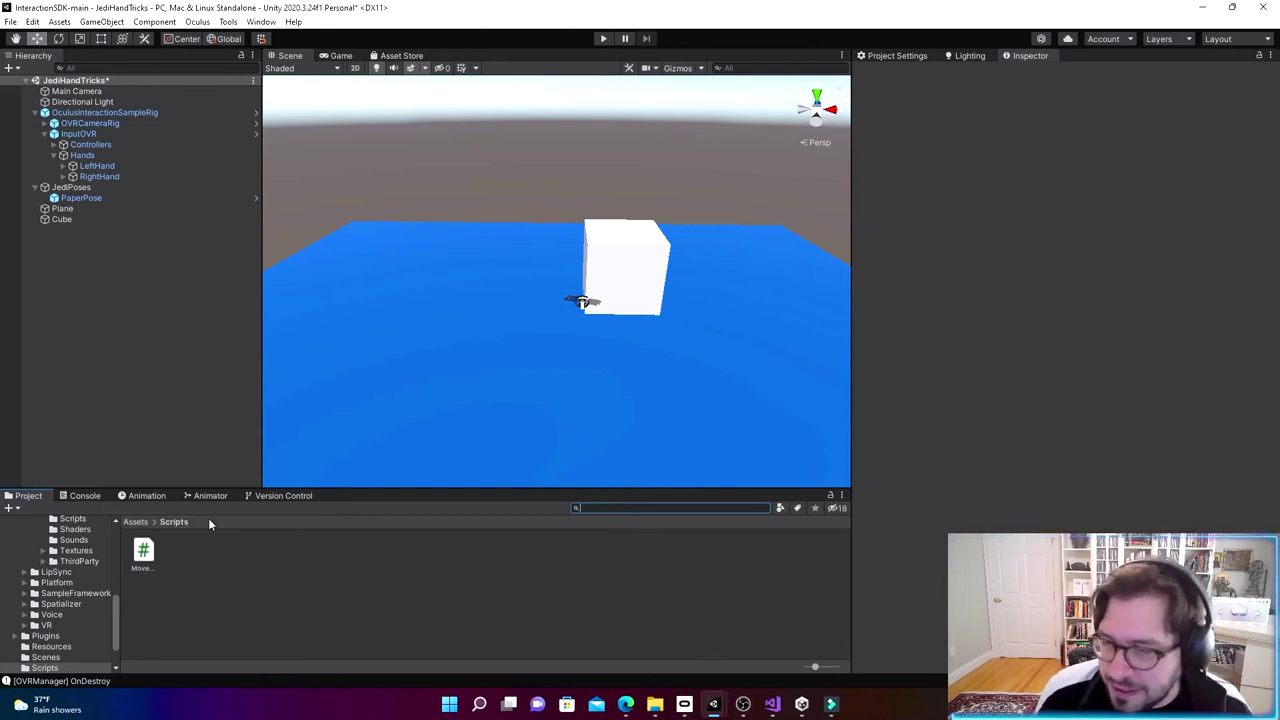
# Step: Create an empty child object named PinchFinger under JediPoses
pyautogui.click(74, 189)
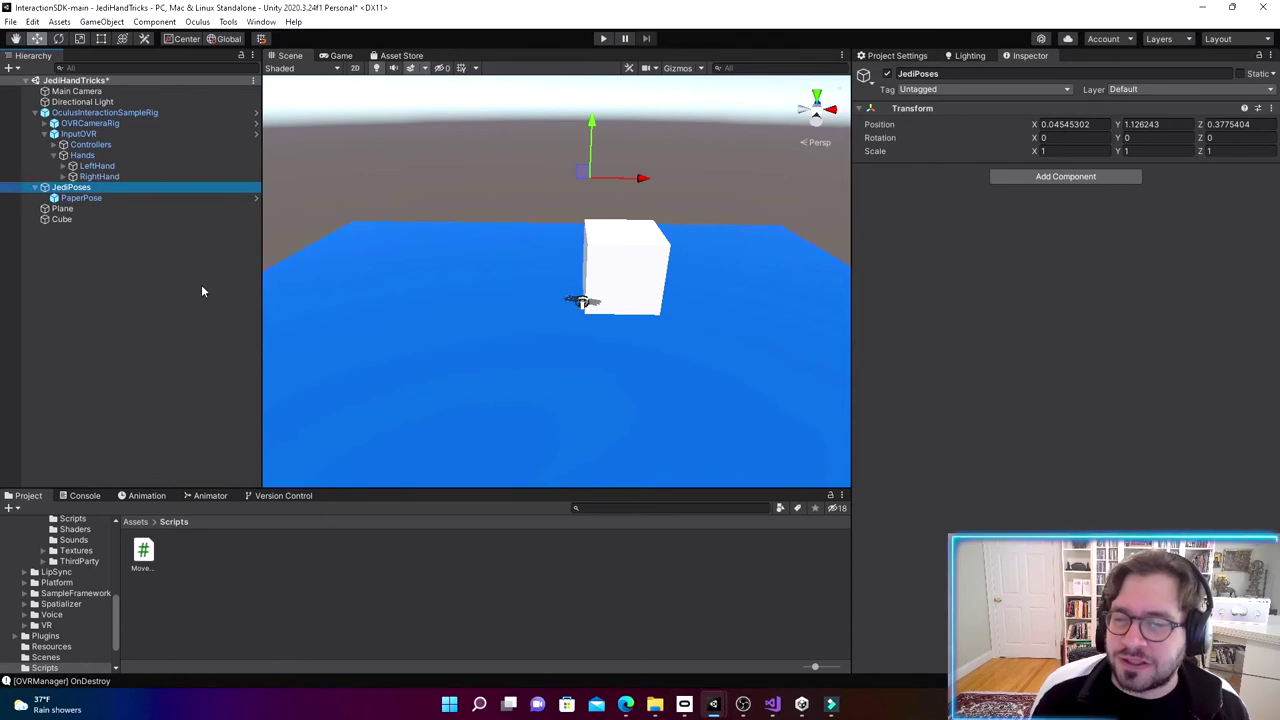
pyautogui.rightClick(86, 193)
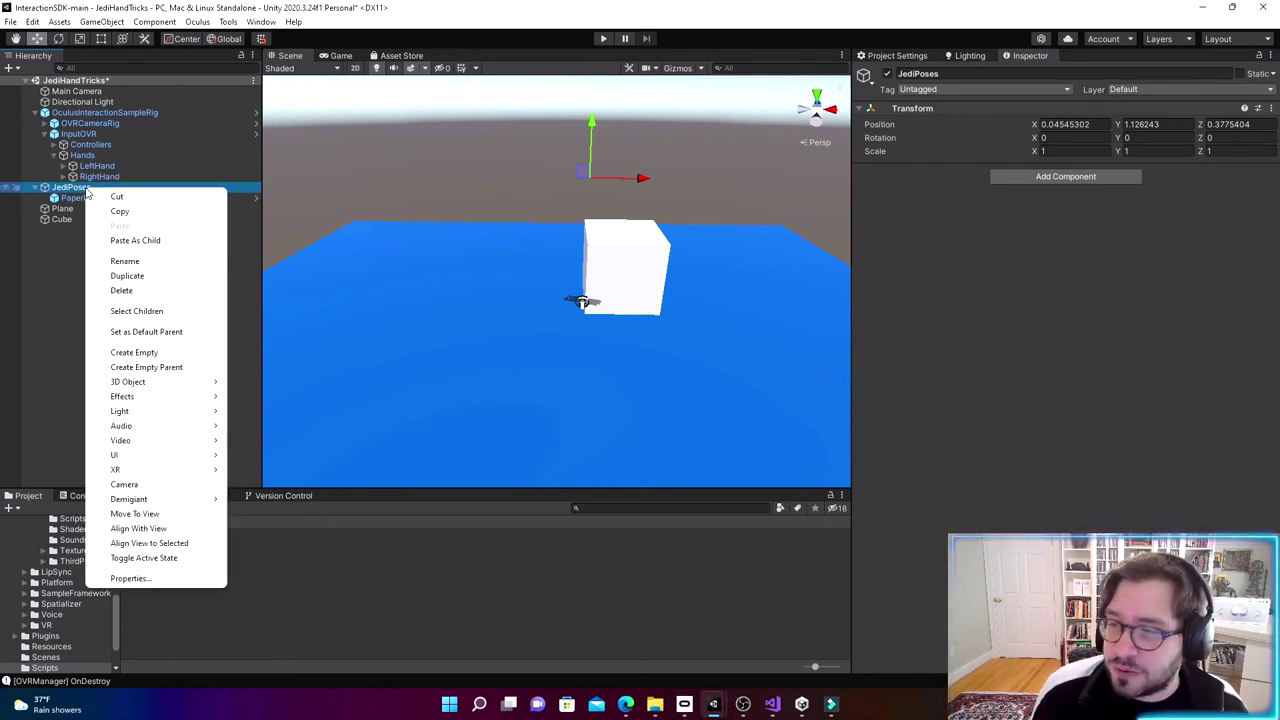
pyautogui.click(154, 353)
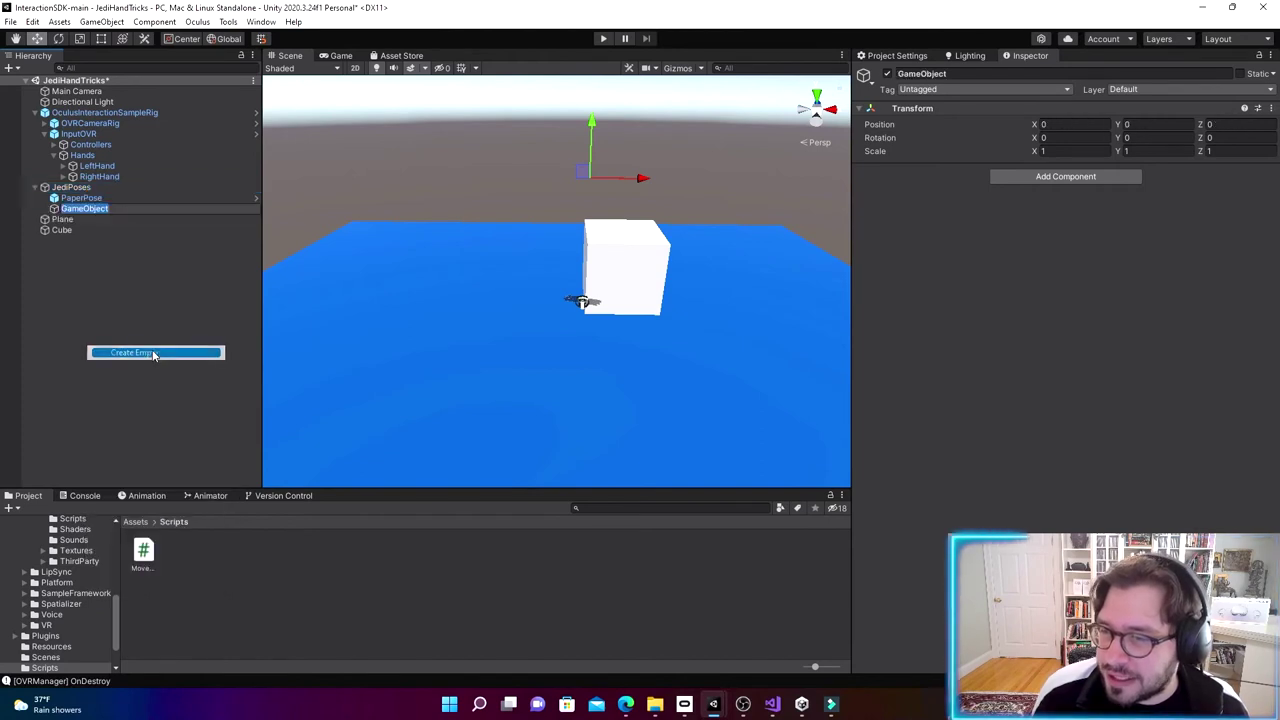
pyautogui.write('Pl')
pyautogui.write('nch')
pyautogui.write('Finger')
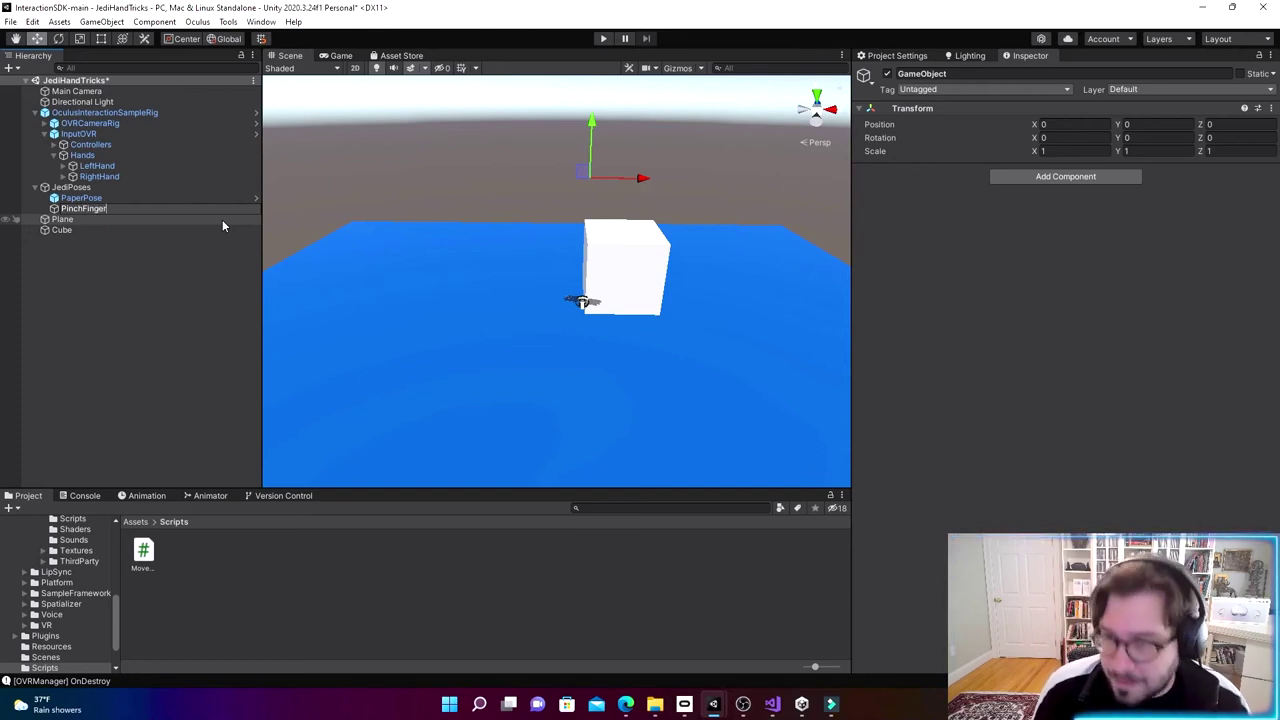
pyautogui.press('Return')
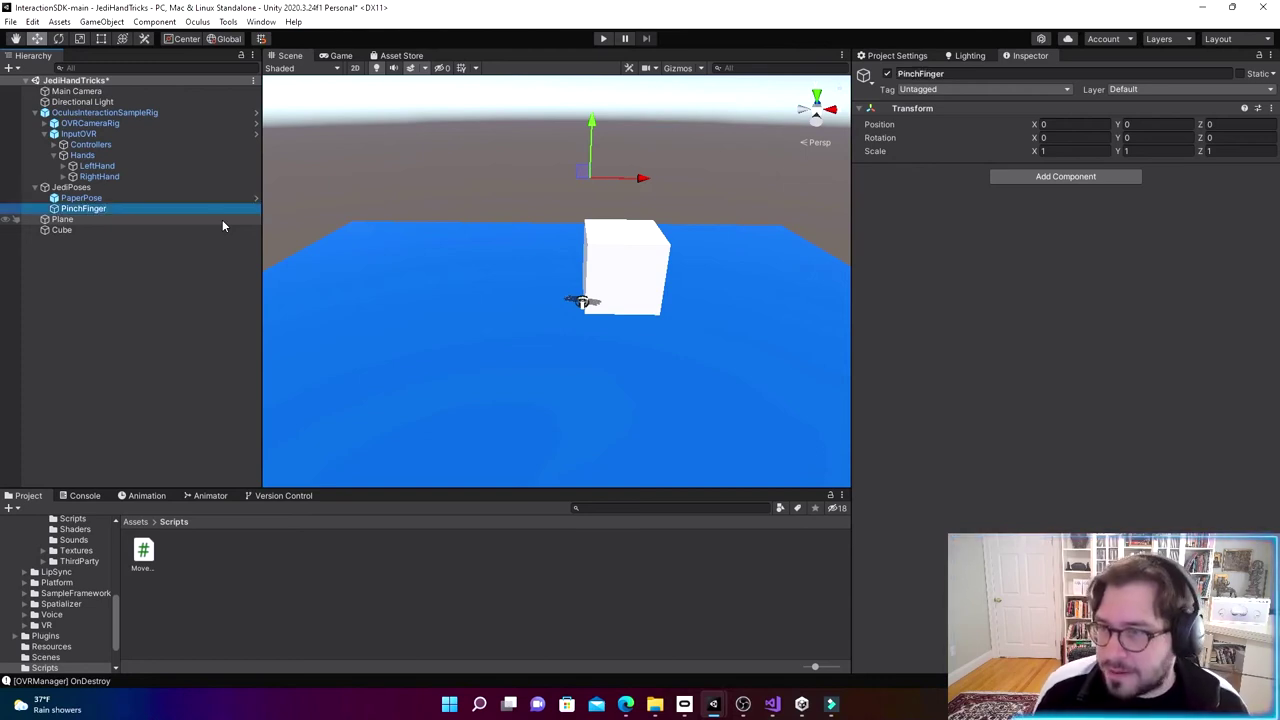
pyautogui.click(127, 247)
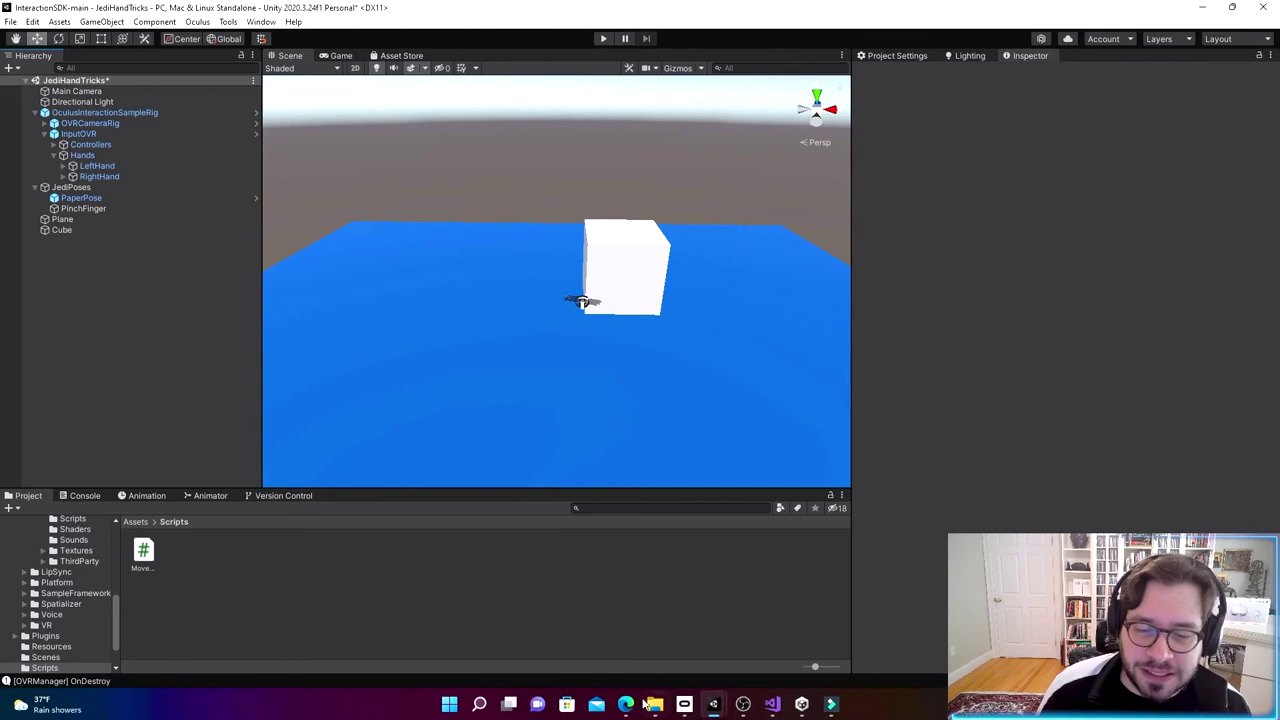
# Step: Switch to the Edge browser and skim the Interaction SDK Overview page in the Oculus developer documentation
pyautogui.moveTo(626, 704)
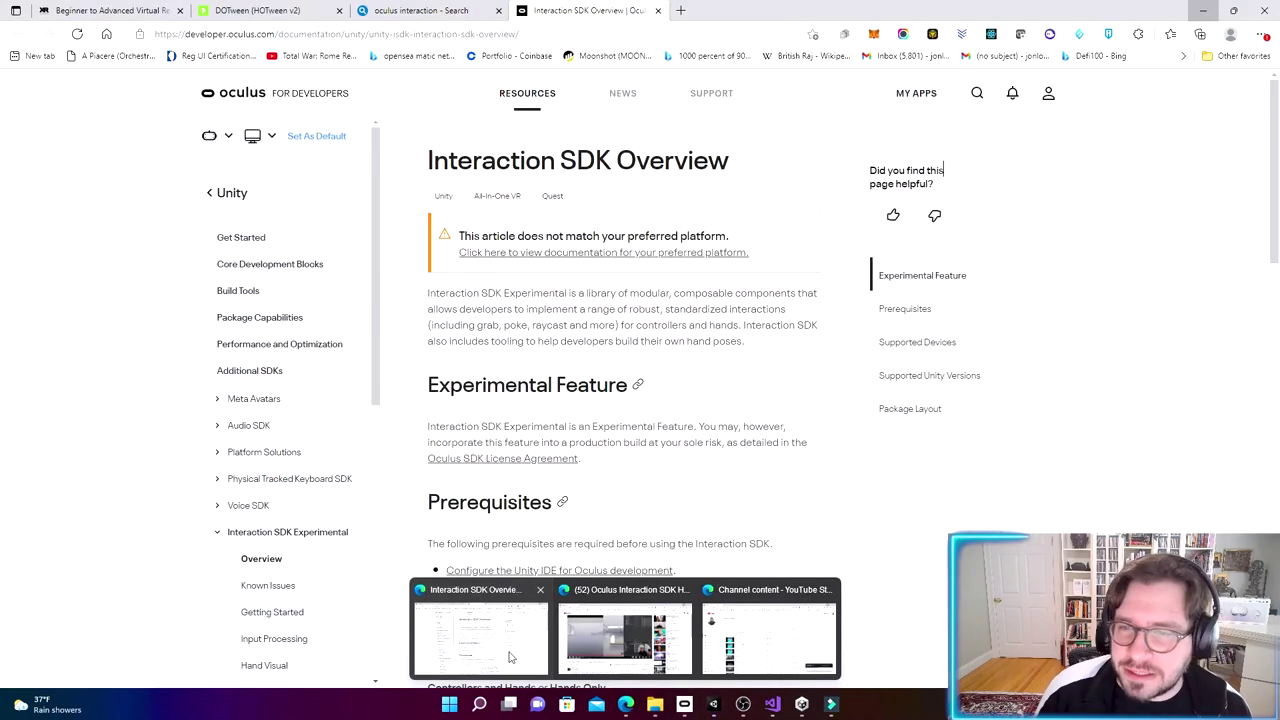
pyautogui.click(510, 656)
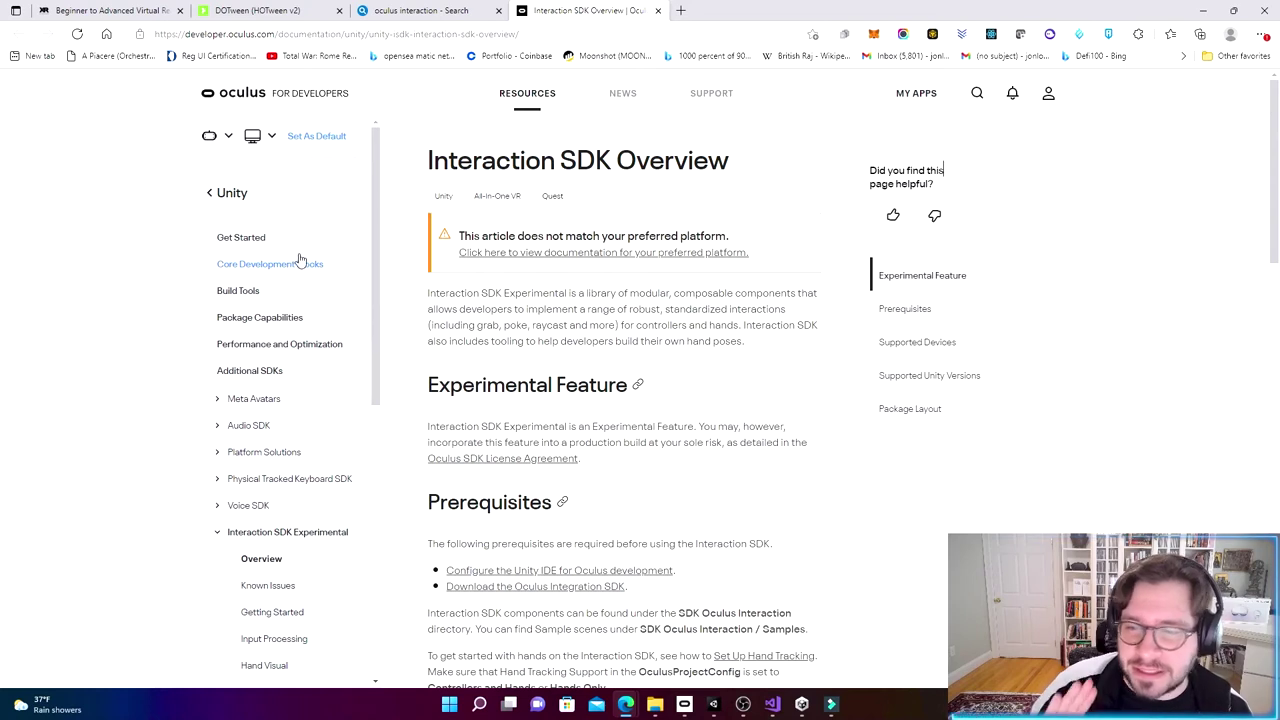
pyautogui.scroll(-1, 457, 300)
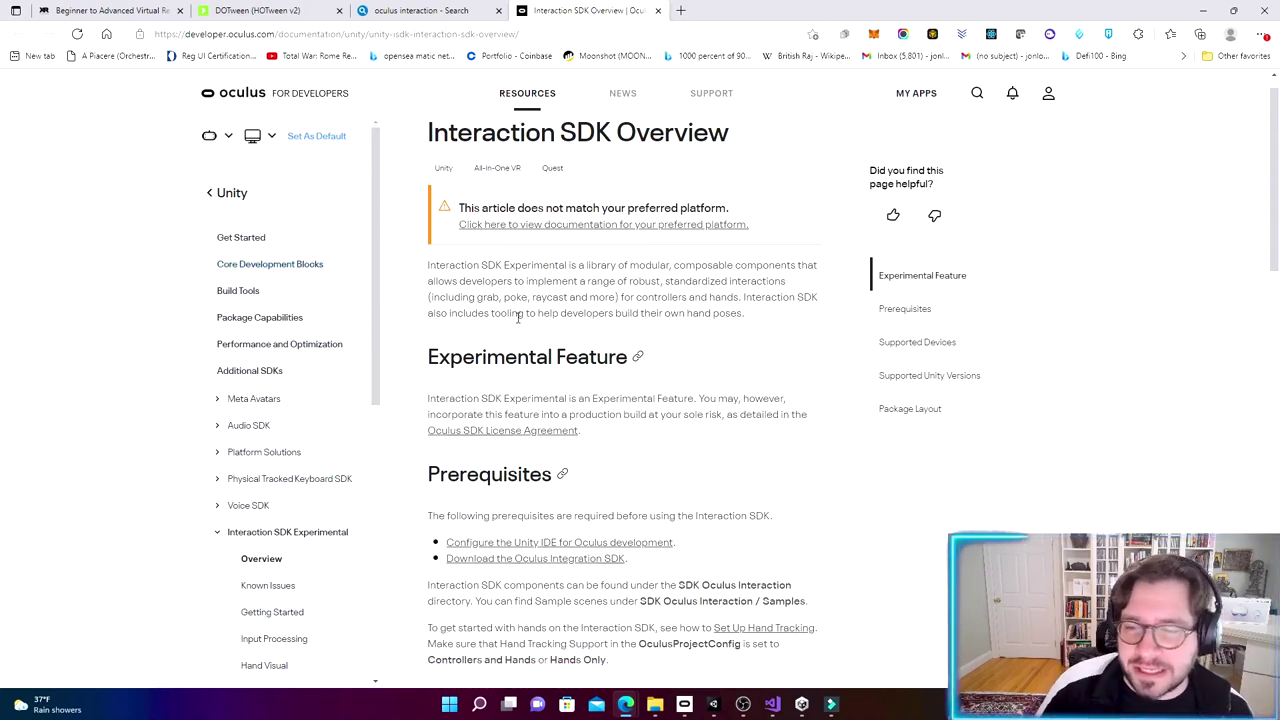
pyautogui.scroll(-2, 345, 443)
# Step: Find and open the Hand Pose Detection page under Interaction SDK Experimental in the Unity documentation
pyautogui.scroll(-1, 320, 440)
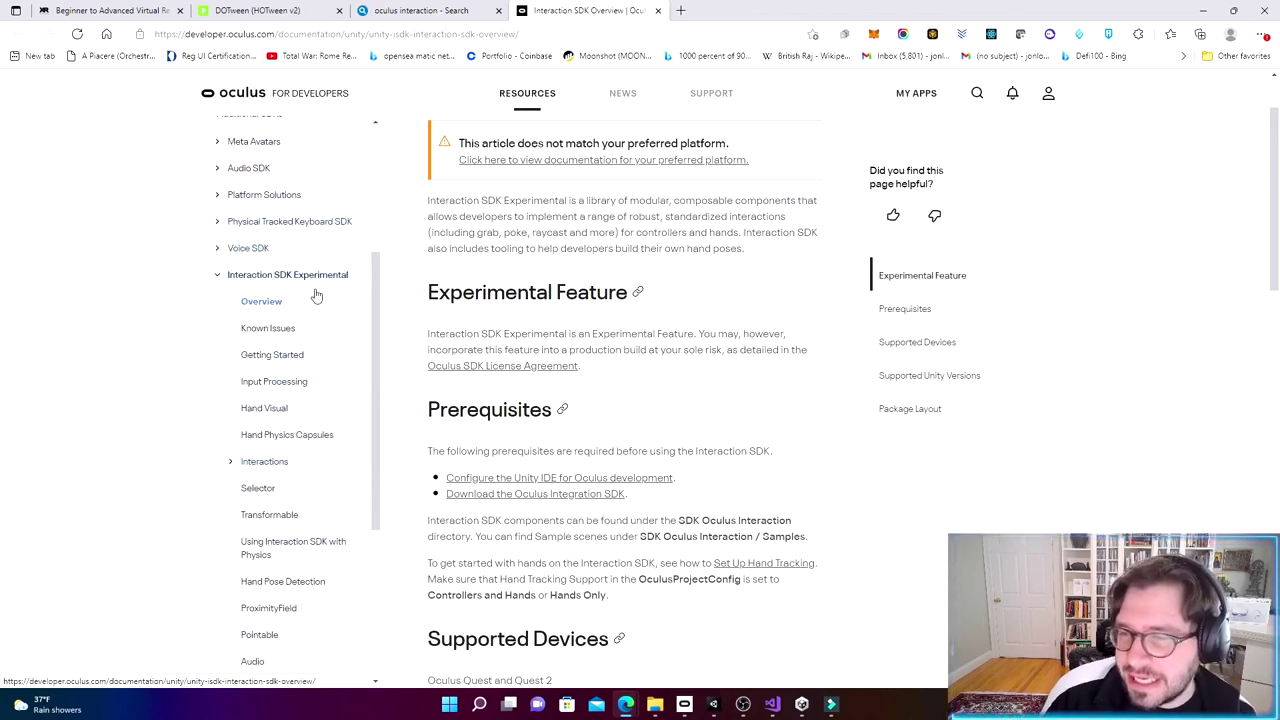
pyautogui.click(268, 464)
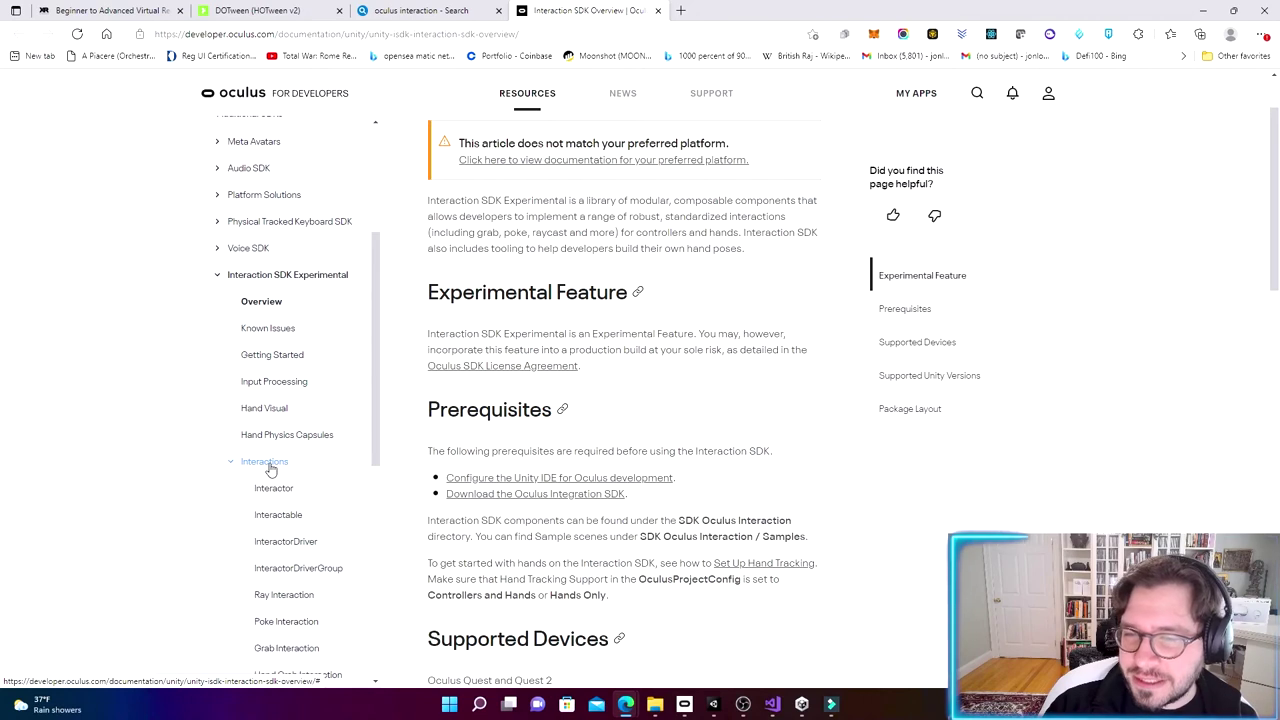
pyautogui.scroll(-2, 288, 476)
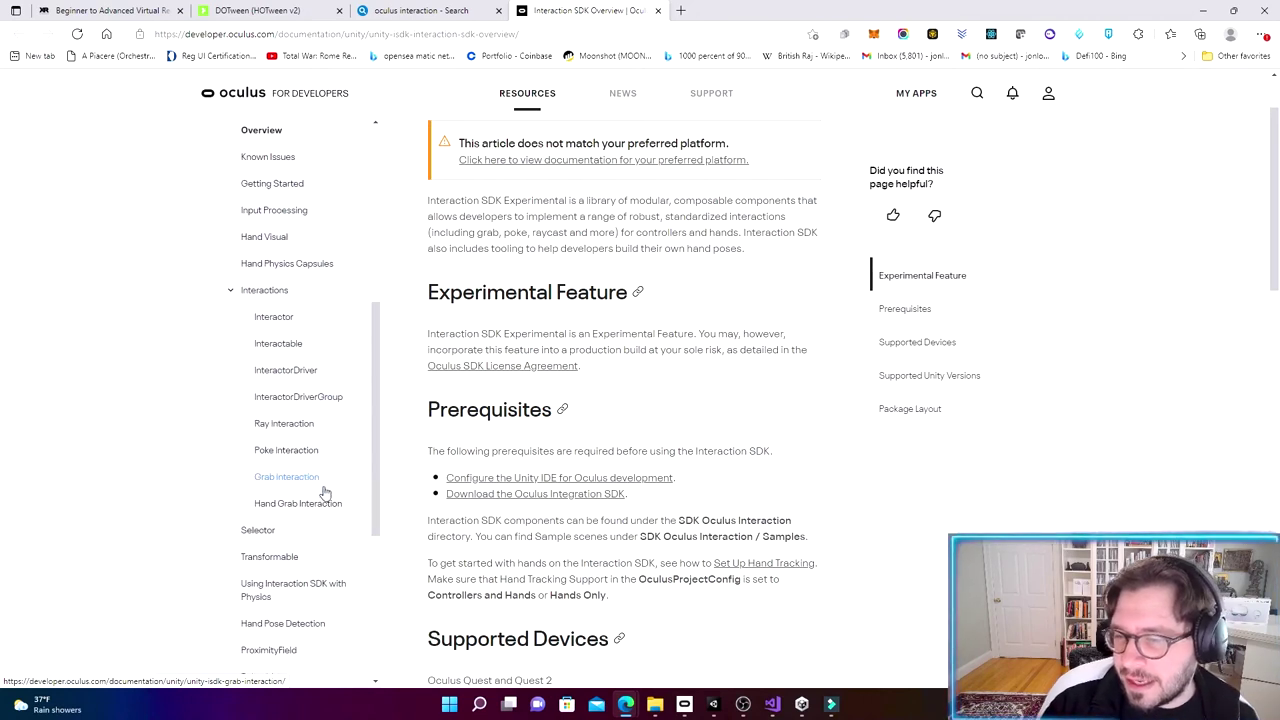
pyautogui.scroll(-1, 329, 508)
pyautogui.scroll(1, 329, 510)
pyautogui.scroll(-3, 333, 512)
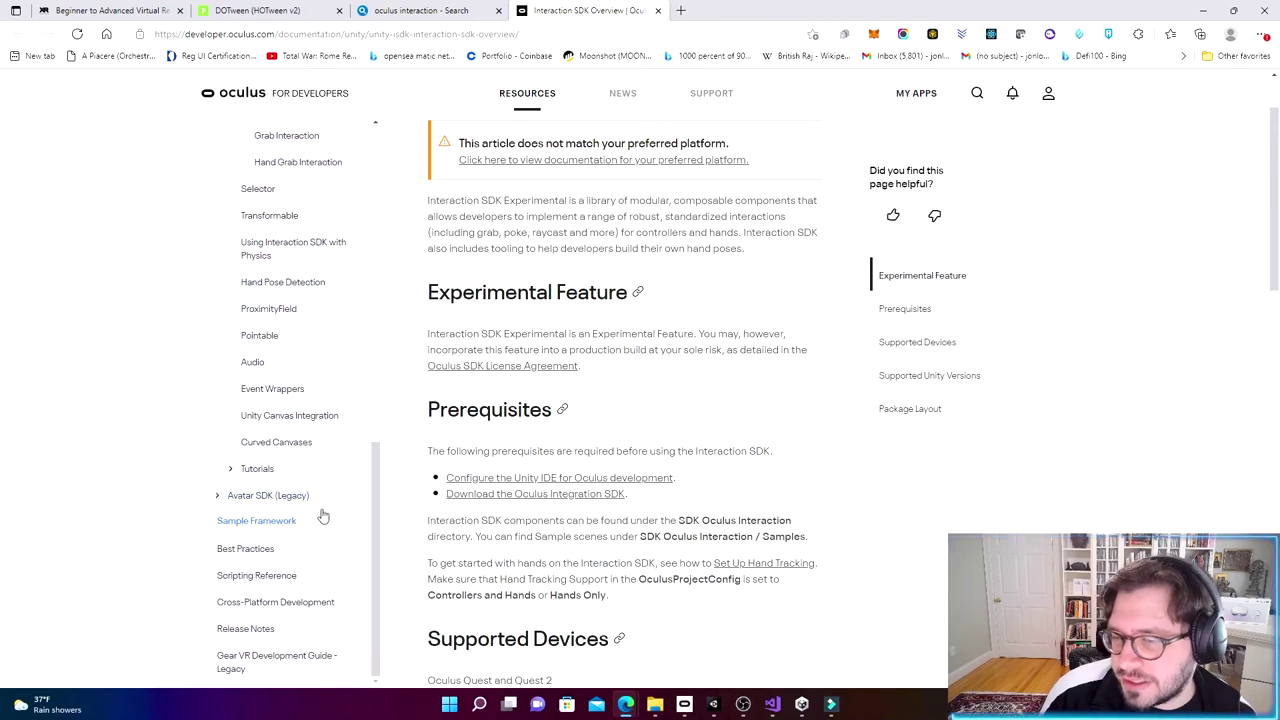
pyautogui.scroll(-2, 318, 530)
pyautogui.scroll(3, 314, 574)
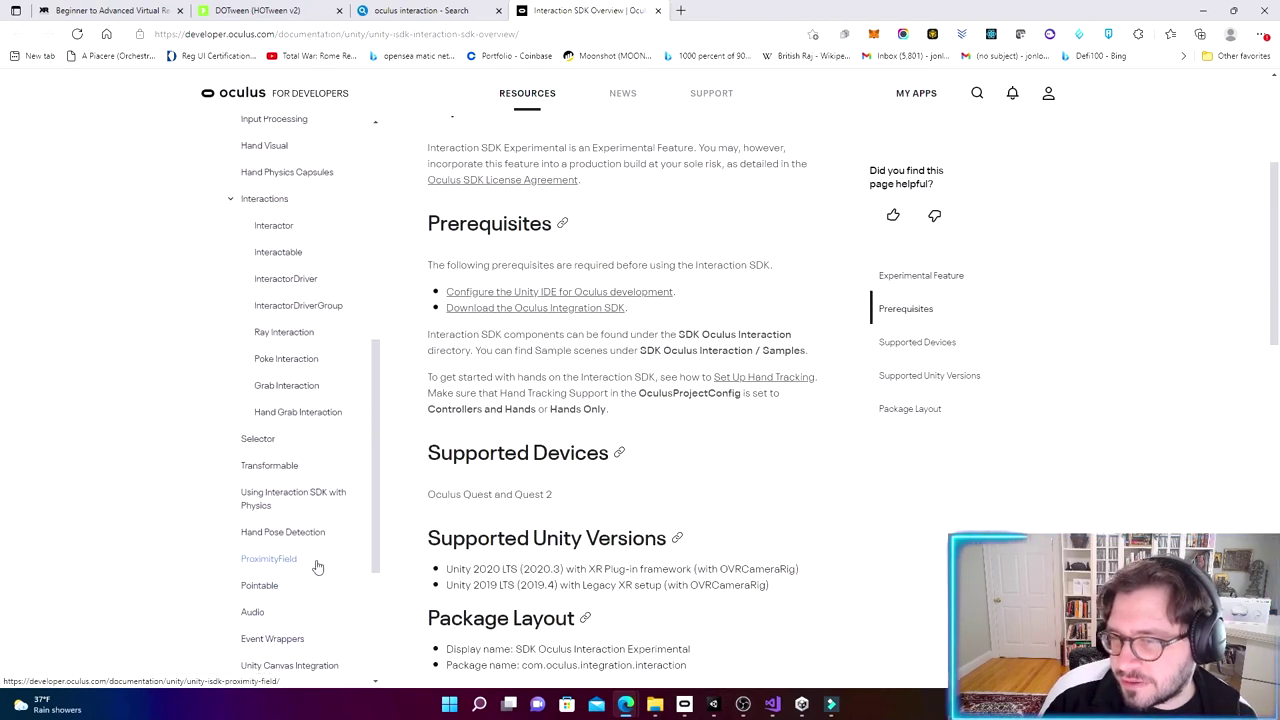
pyautogui.scroll(-1, 320, 565)
pyautogui.scroll(3, 321, 555)
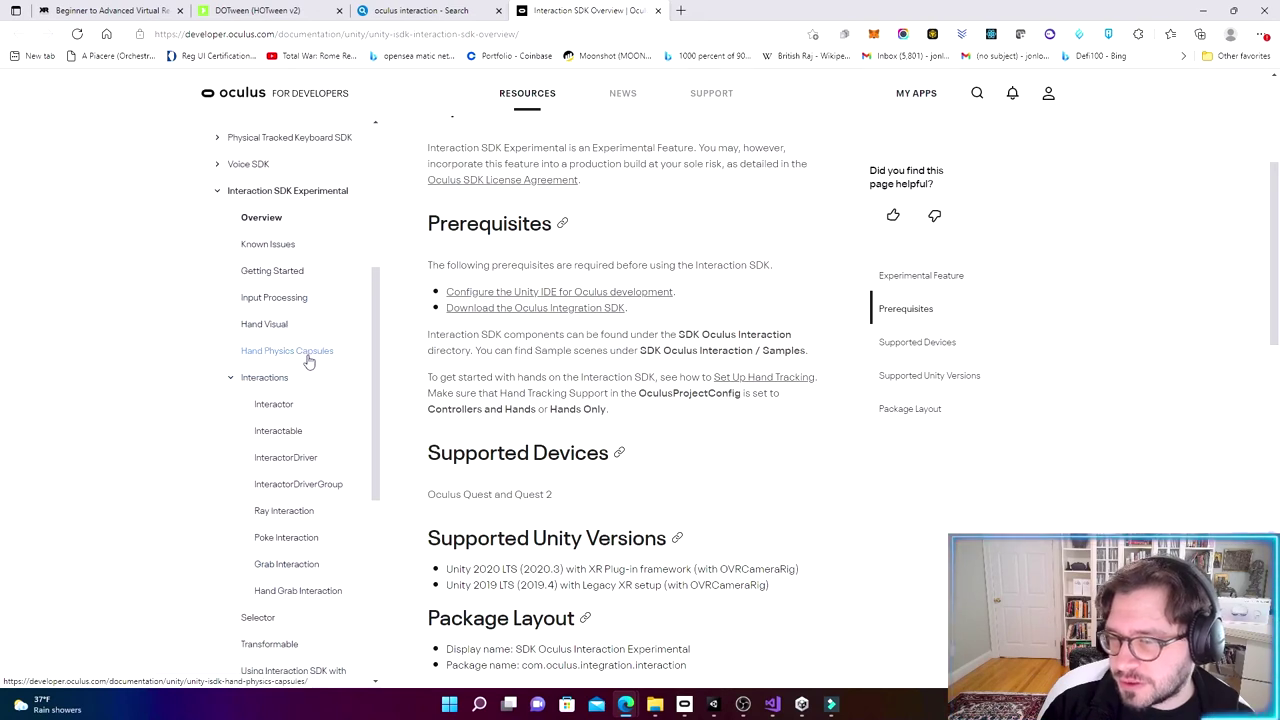
pyautogui.scroll(-2, 318, 500)
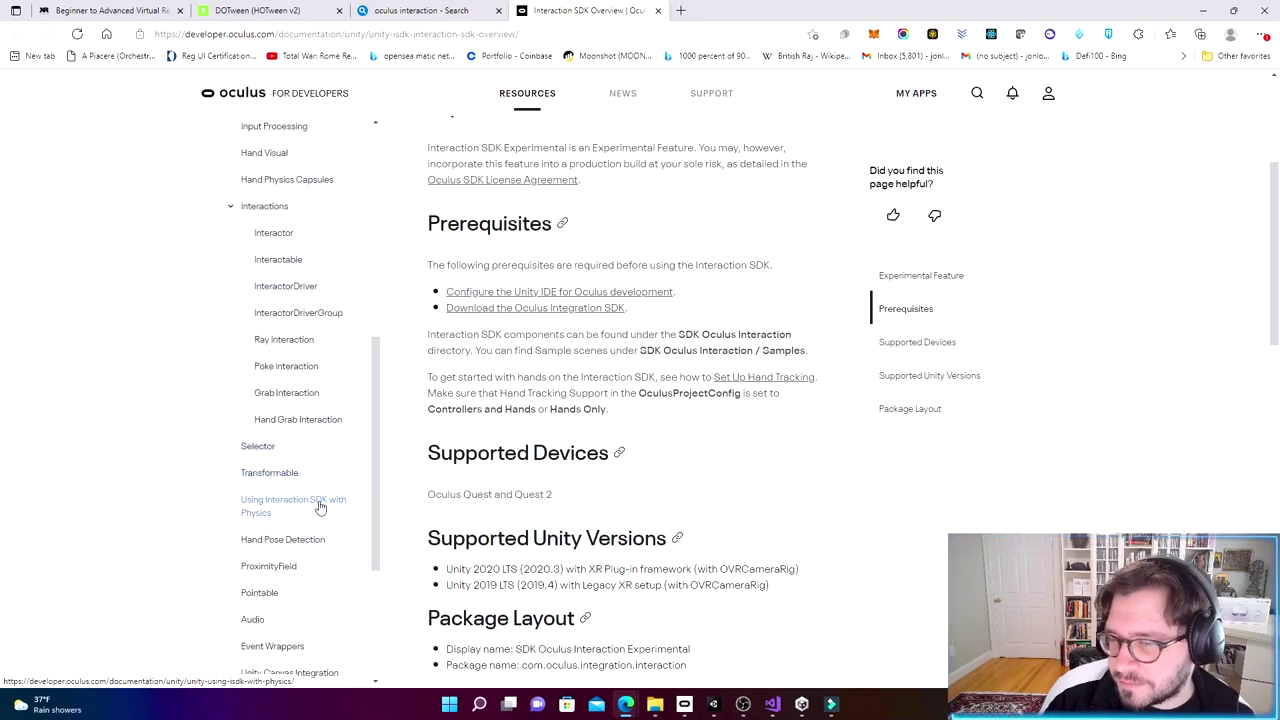
pyautogui.click(309, 545)
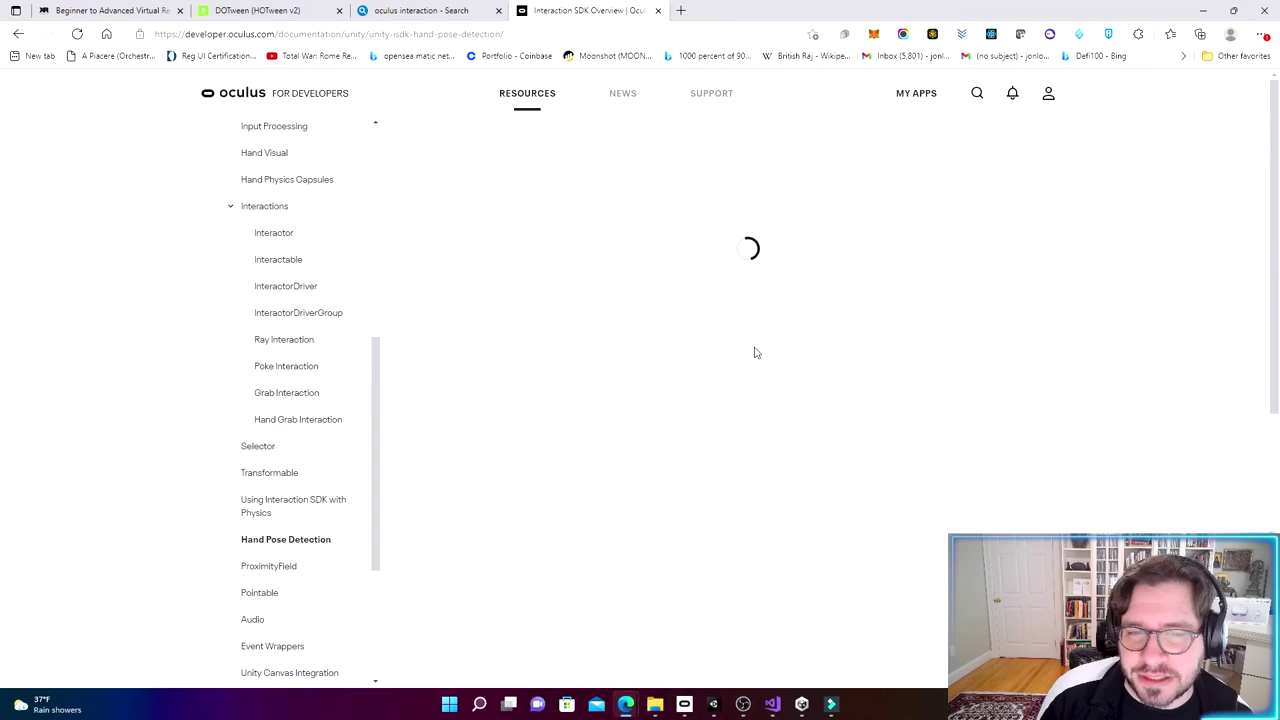
# Step: Read the Pose Prefabs section and the introduction to Shape Recognition on the Hand Pose Detection page
pyautogui.scroll(-1, 700, 330)
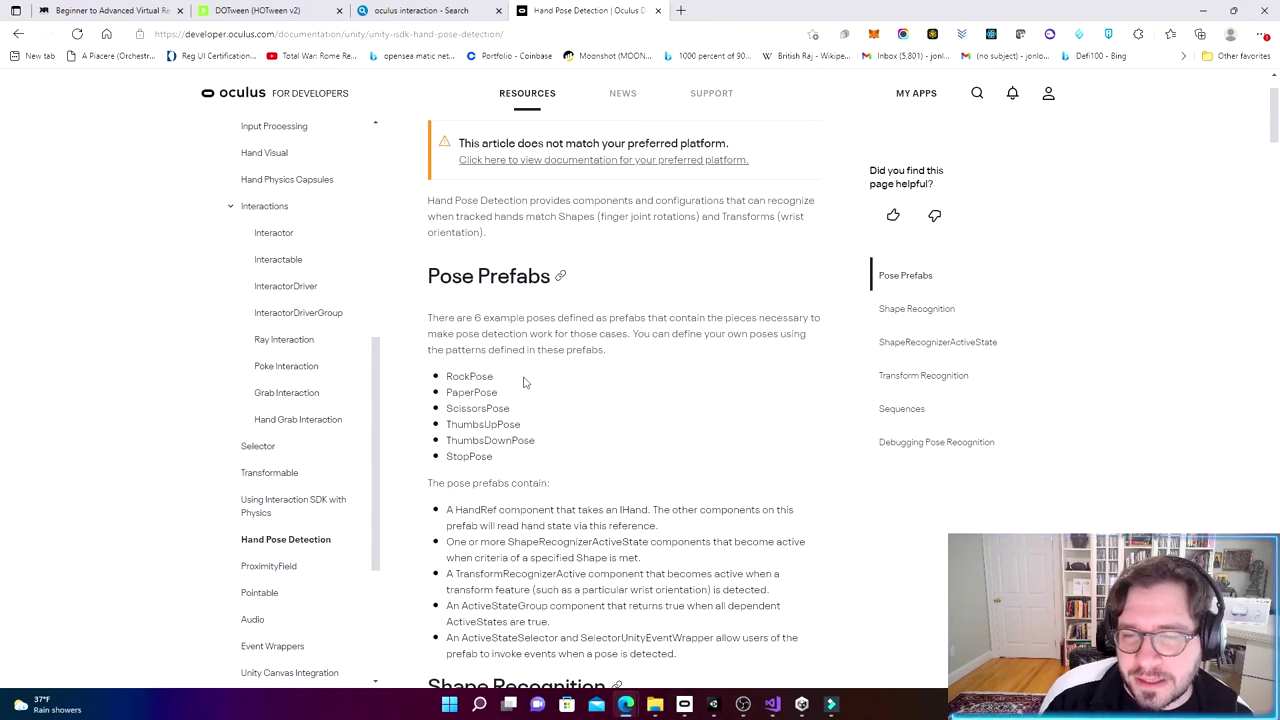
pyautogui.scroll(-2, 524, 382)
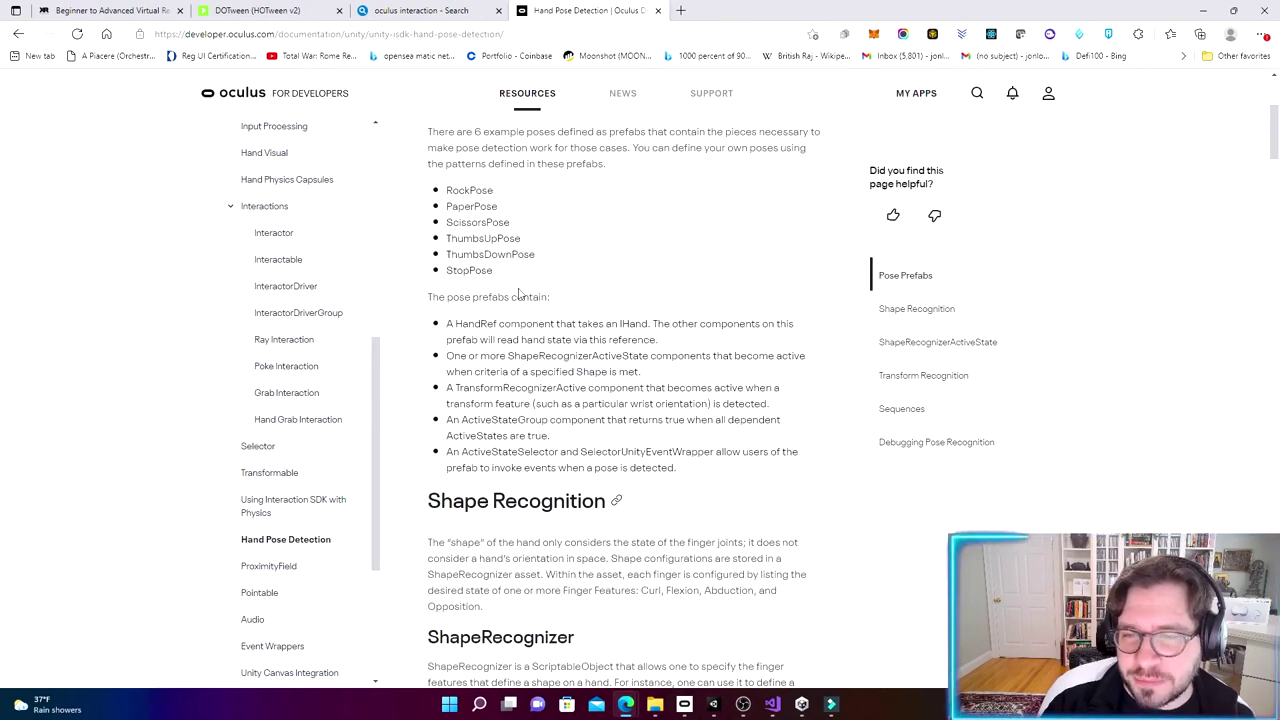
pyautogui.scroll(-4, 560, 315)
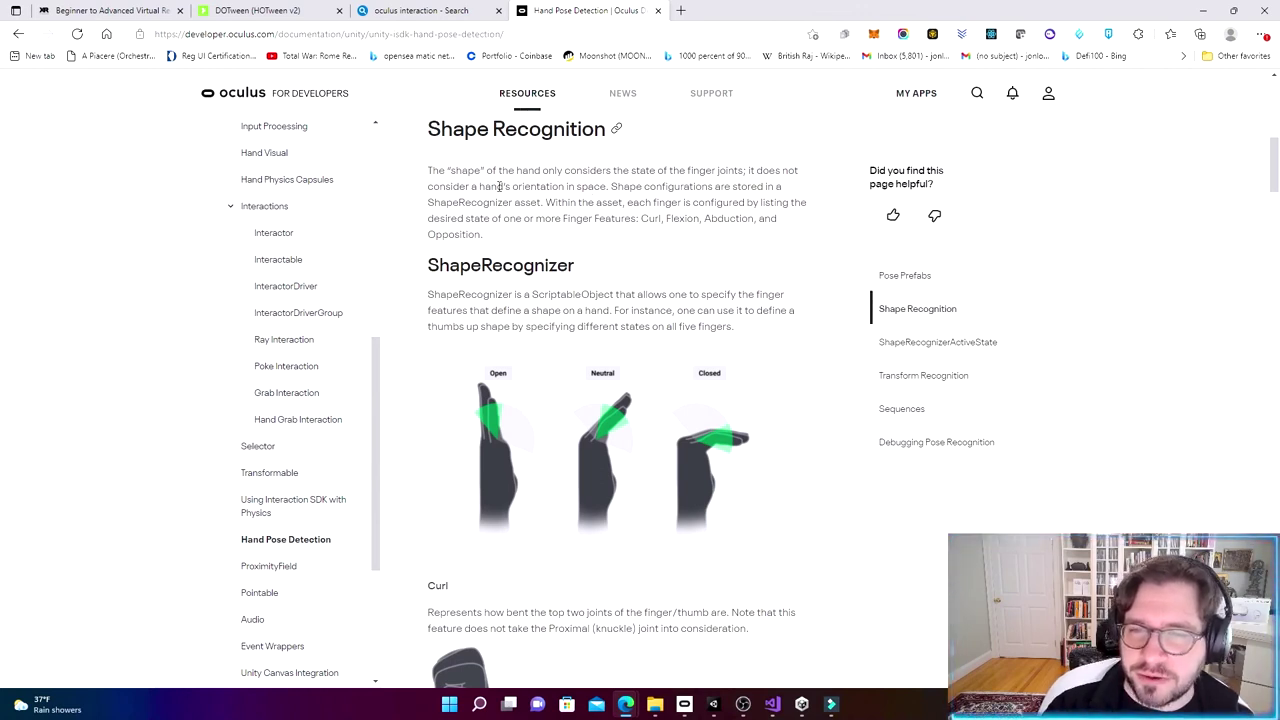
pyautogui.scroll(2, 498, 180)
pyautogui.scroll(-1, 452, 368)
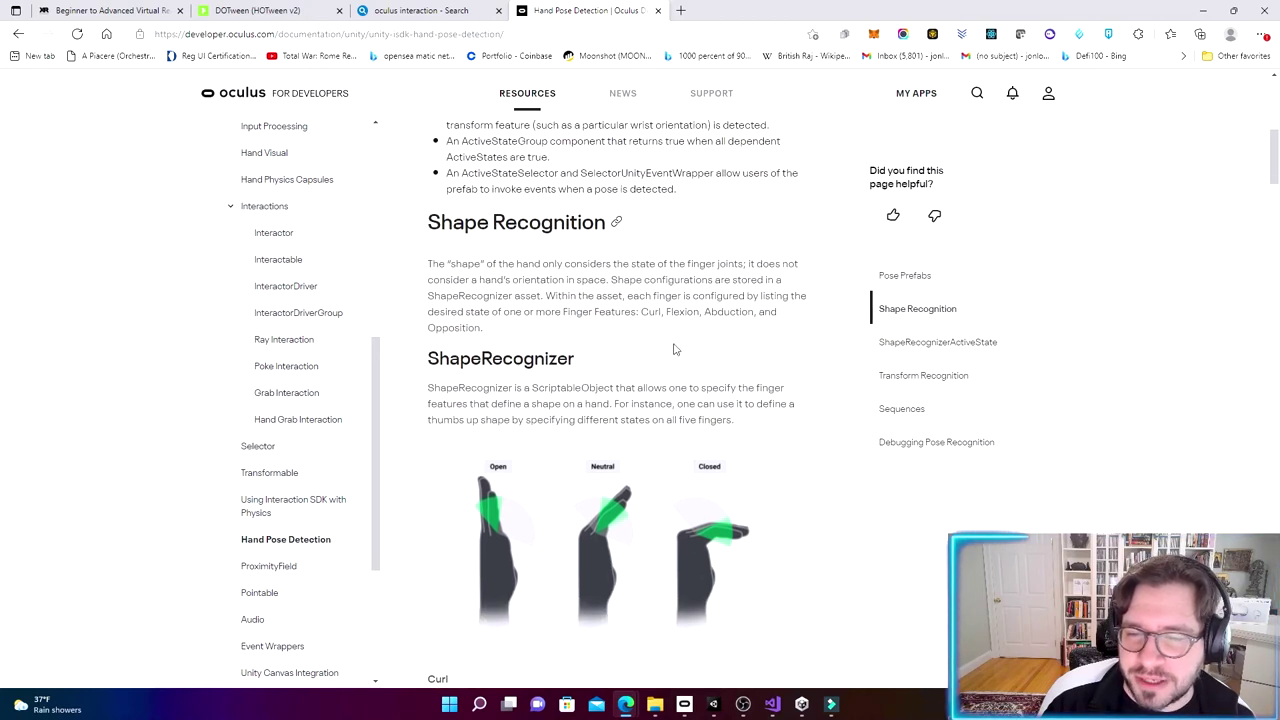
pyautogui.scroll(-2, 452, 368)
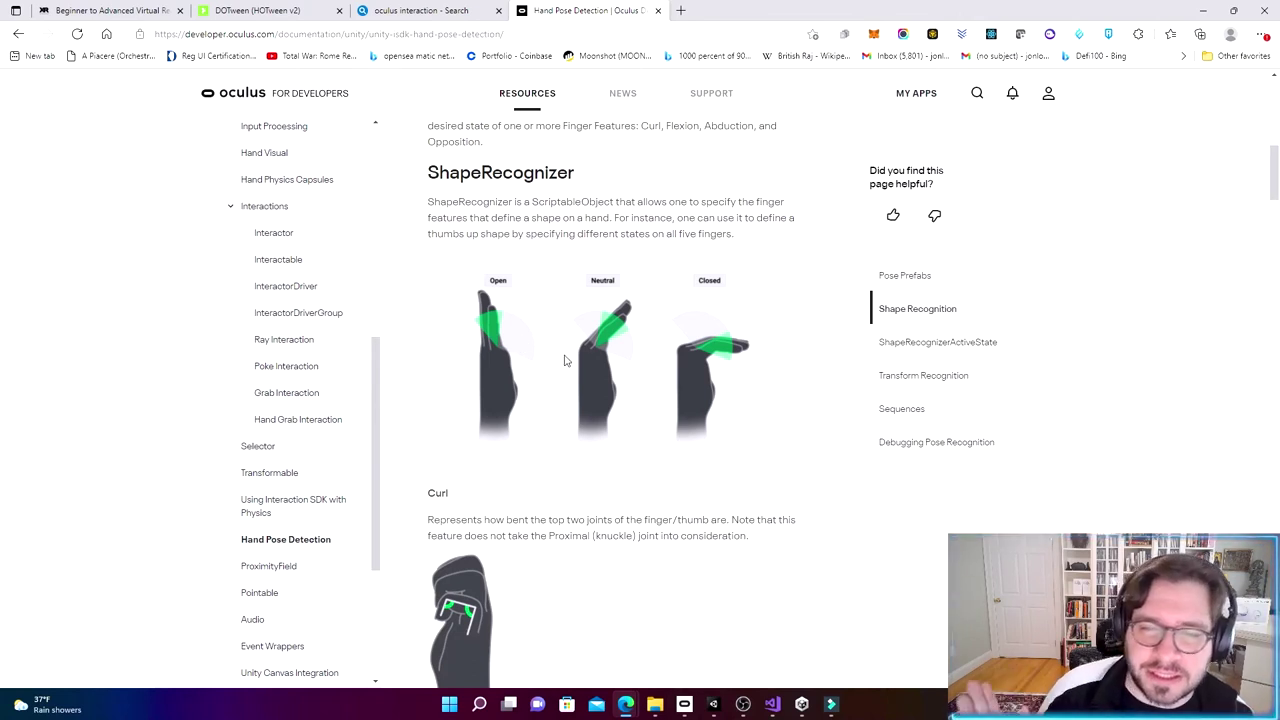
# Step: Examine the ShapeRecognizer finger features Curl, Flexion, Abduction and Opposition, including the states of each one
pyautogui.scroll(-1, 575, 360)
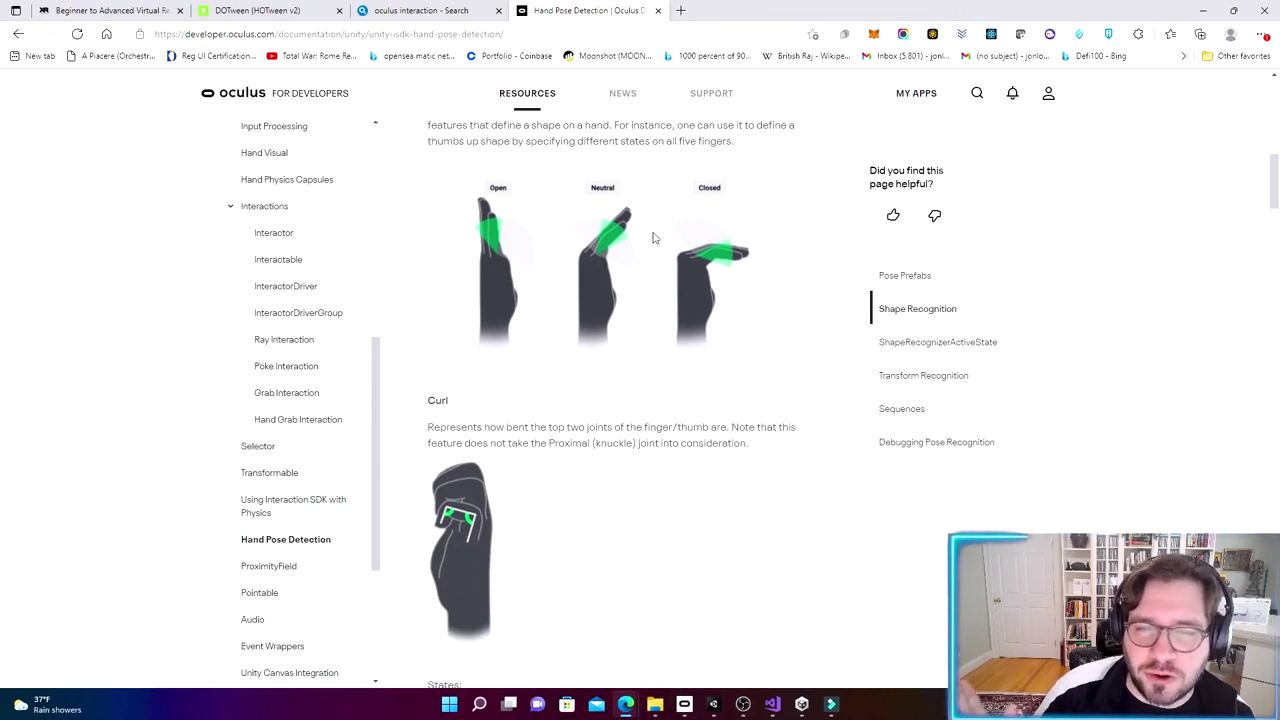
pyautogui.scroll(-1, 719, 345)
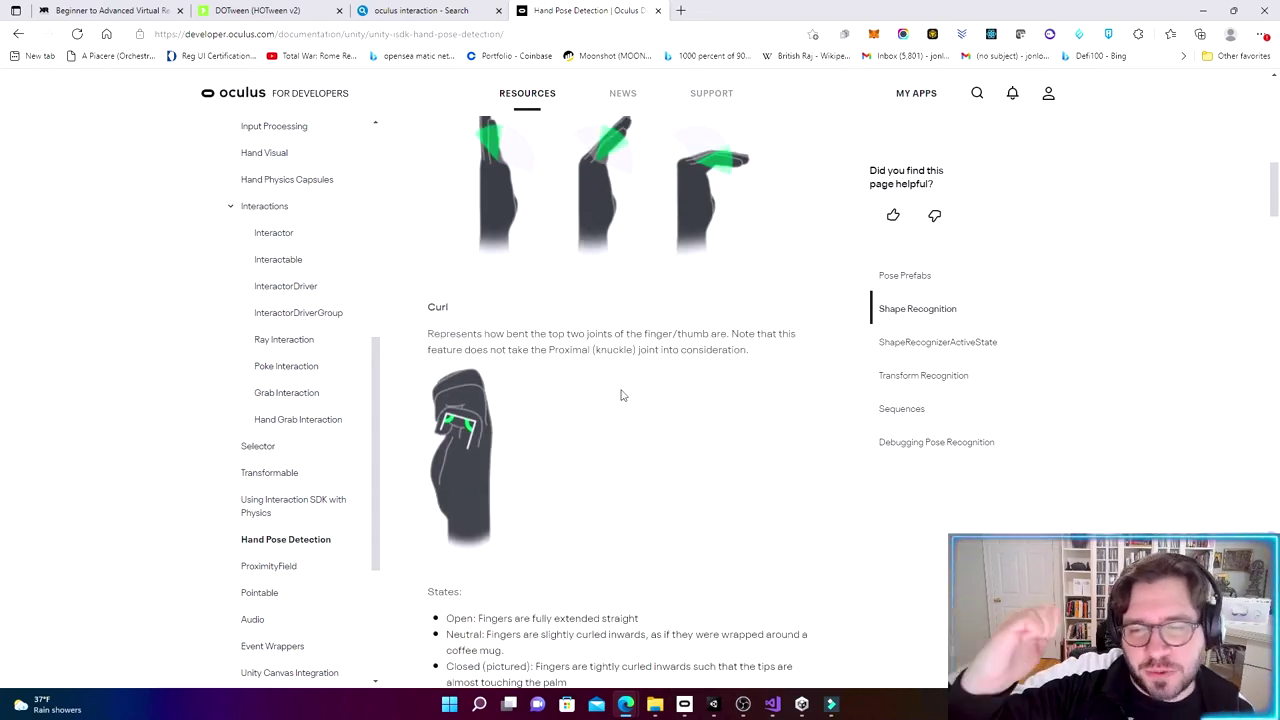
pyautogui.scroll(-2, 610, 410)
pyautogui.scroll(-2, 603, 410)
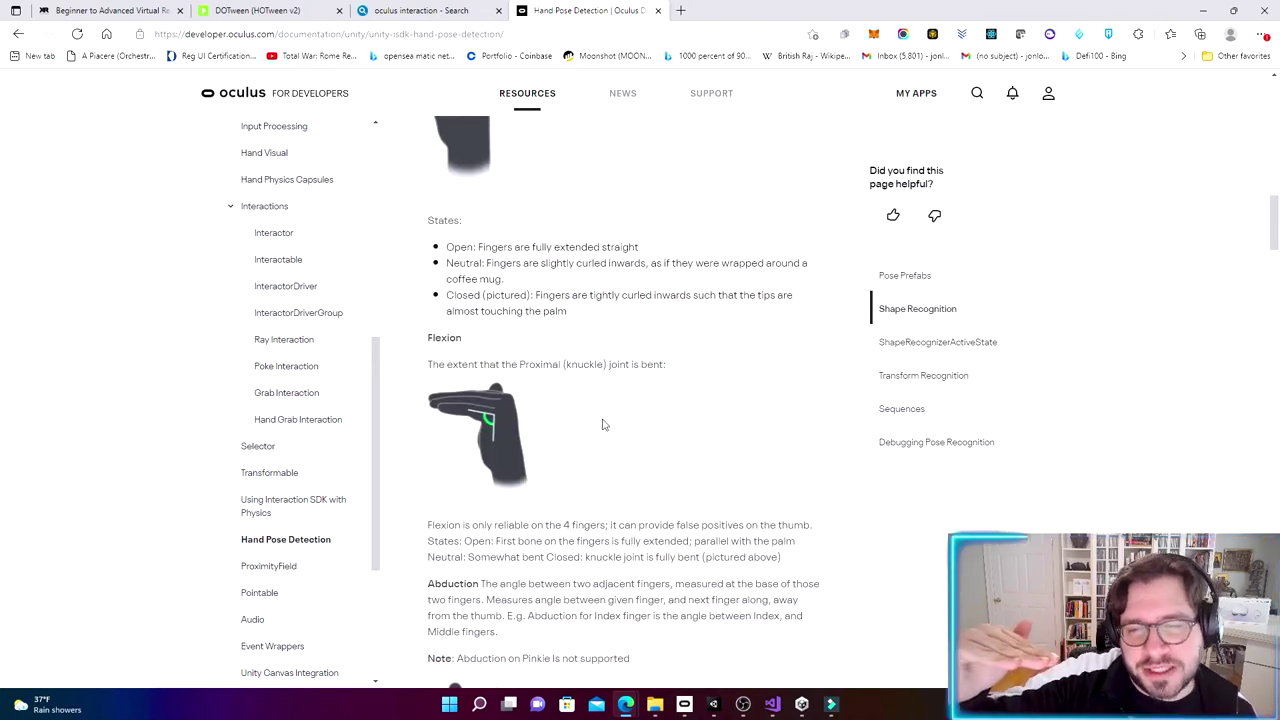
pyautogui.scroll(1, 603, 420)
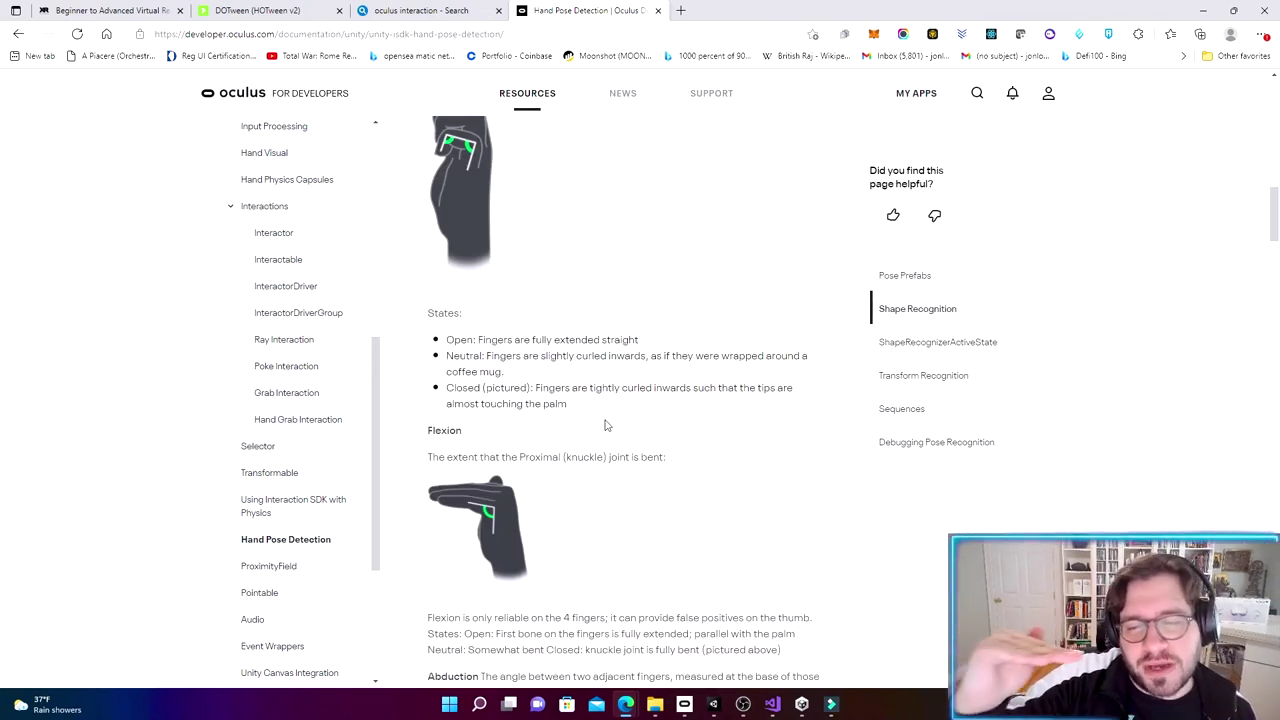
pyautogui.scroll(-2, 605, 426)
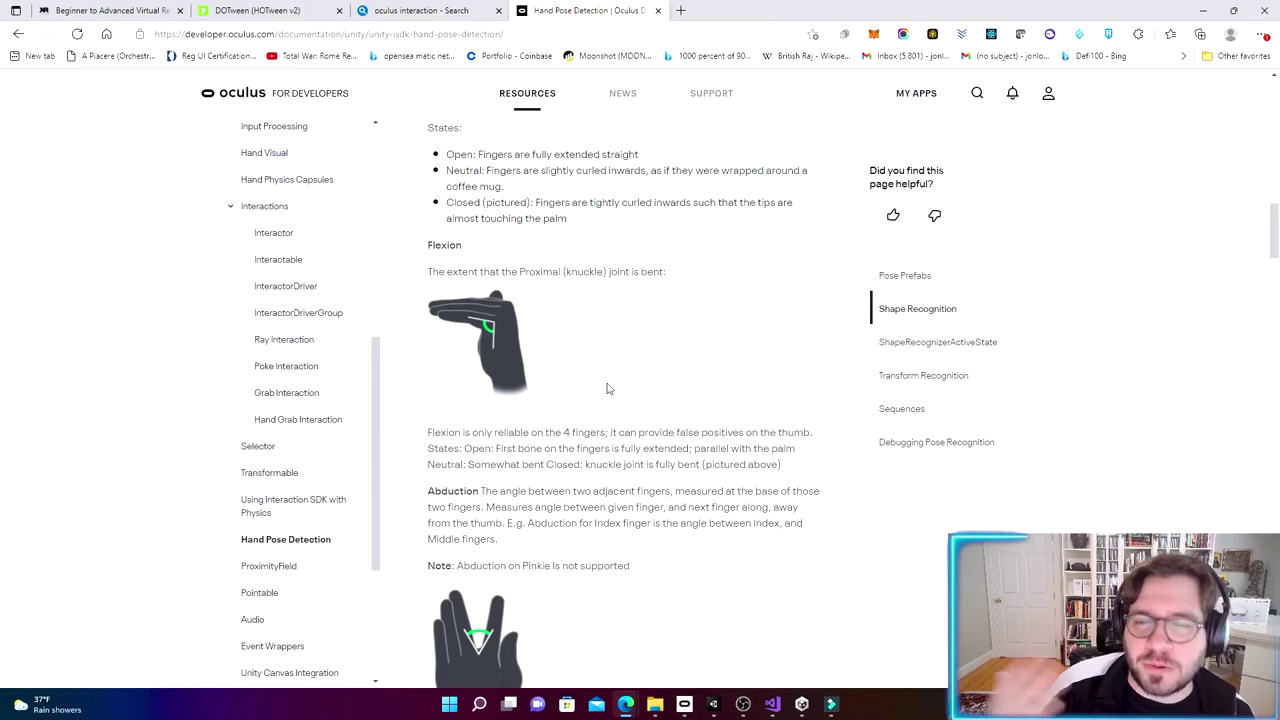
pyautogui.scroll(-2, 605, 395)
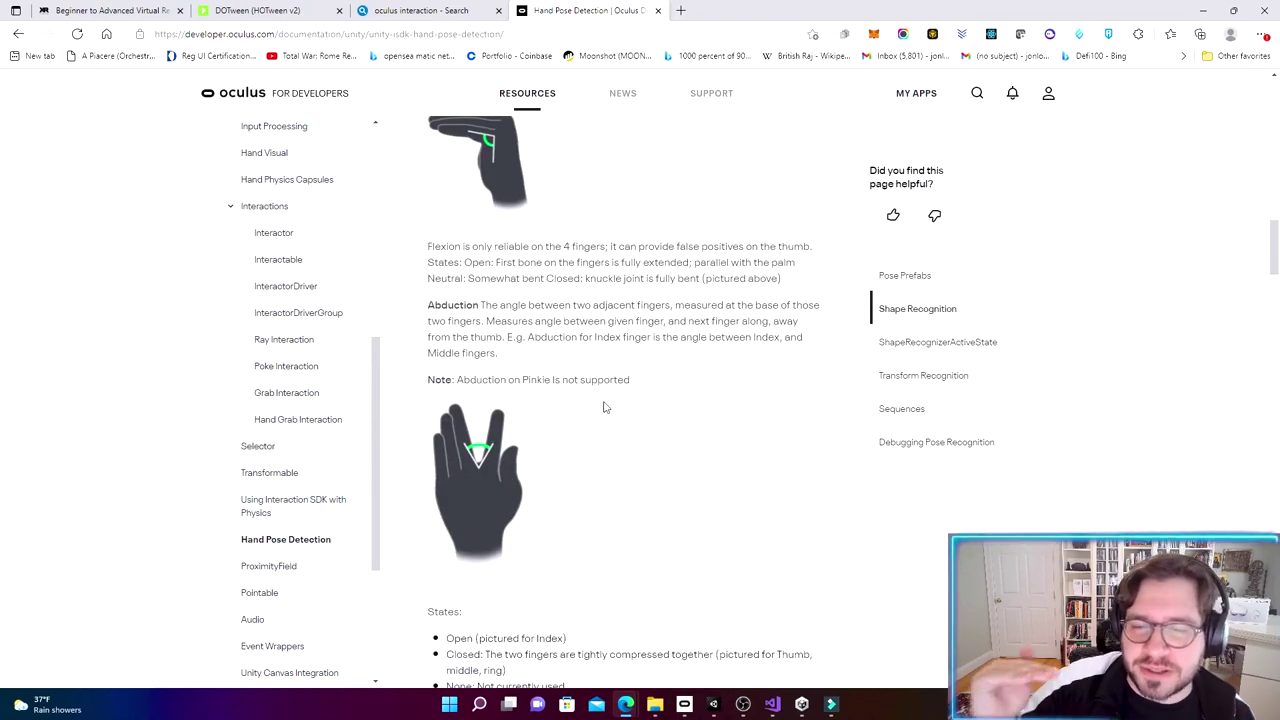
pyautogui.scroll(-2, 605, 428)
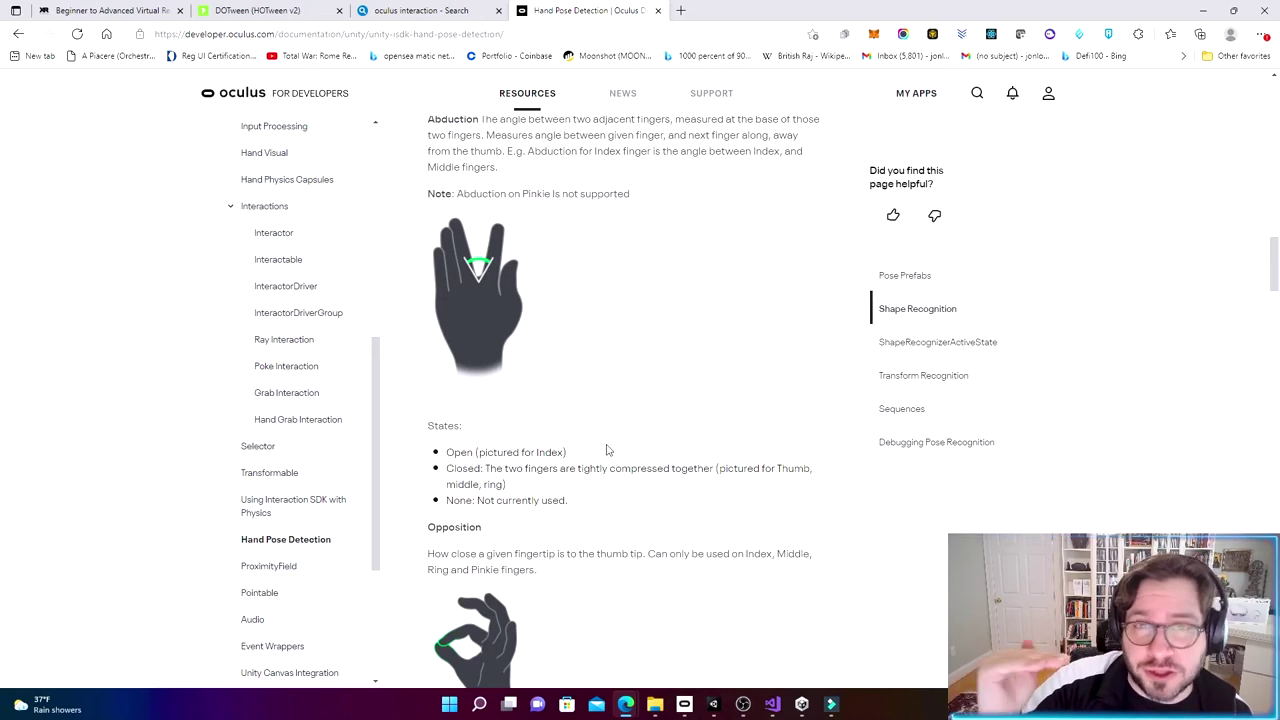
pyautogui.scroll(-2, 606, 450)
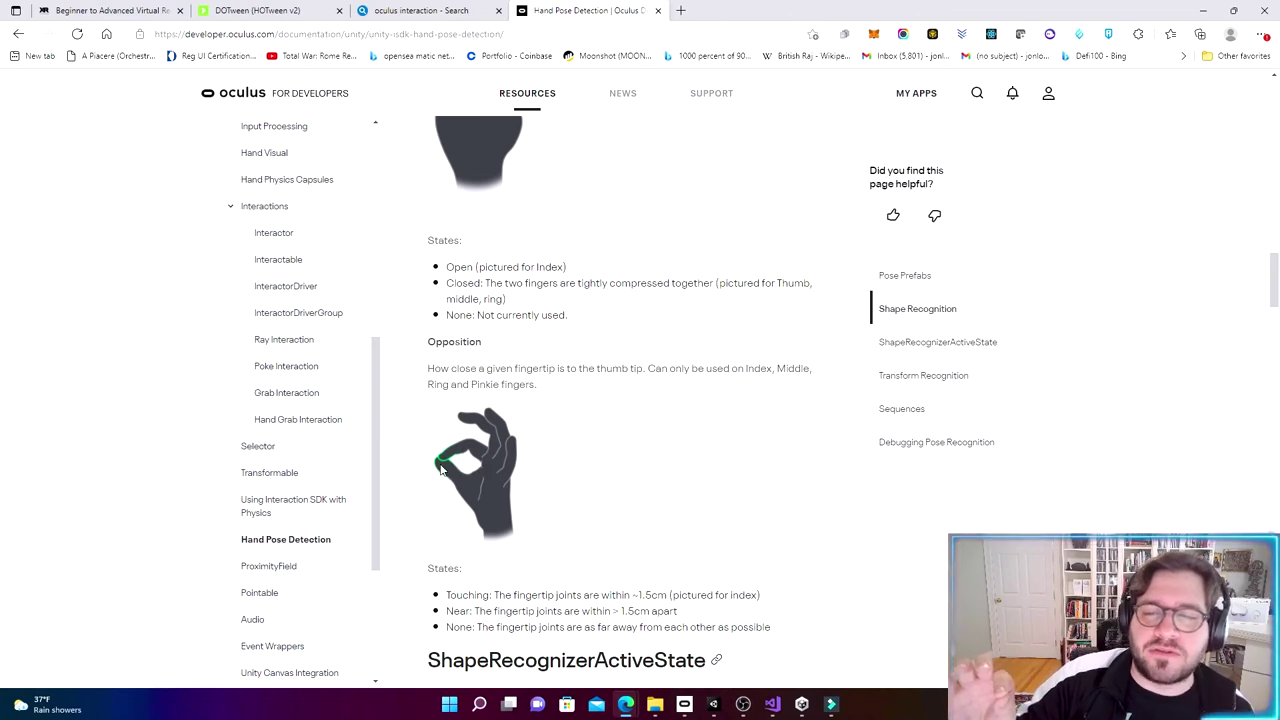
pyautogui.scroll(-1, 466, 404)
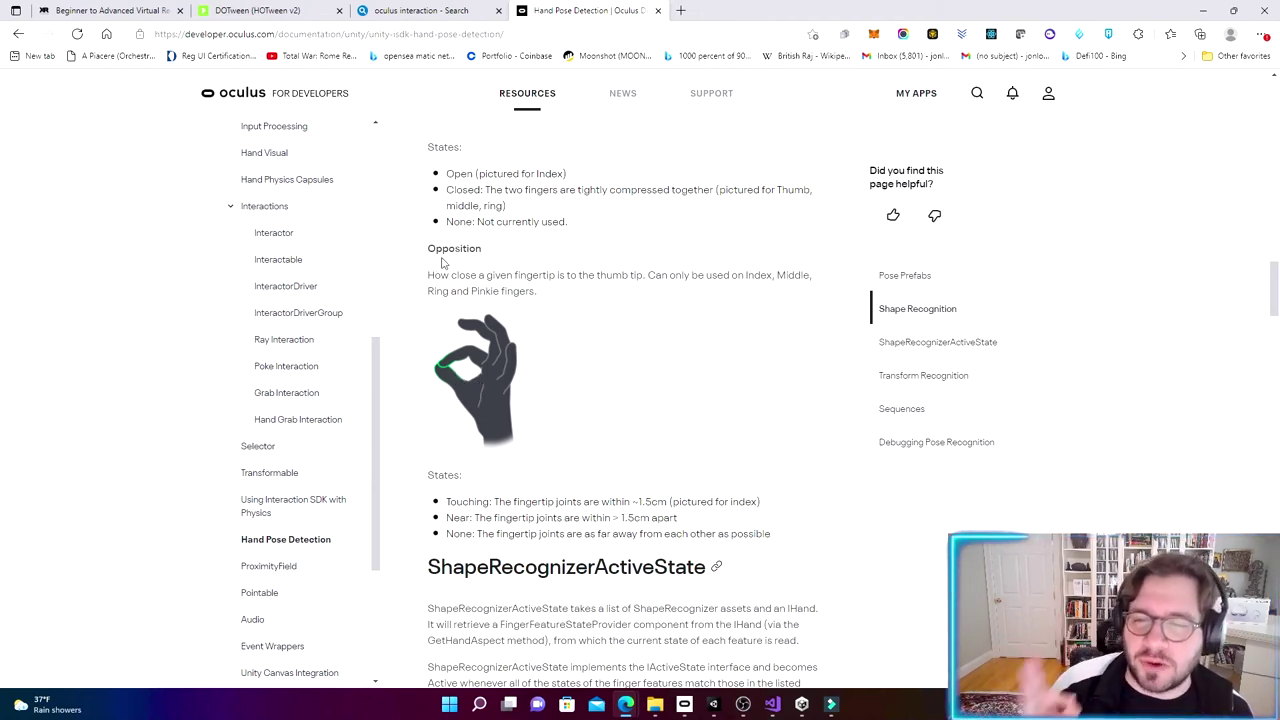
# Step: Skim the ShapeRecognizerActiveState, Transform Recognition and Sequences sections of the documentation page
pyautogui.scroll(-2, 537, 370)
pyautogui.scroll(-6, 537, 377)
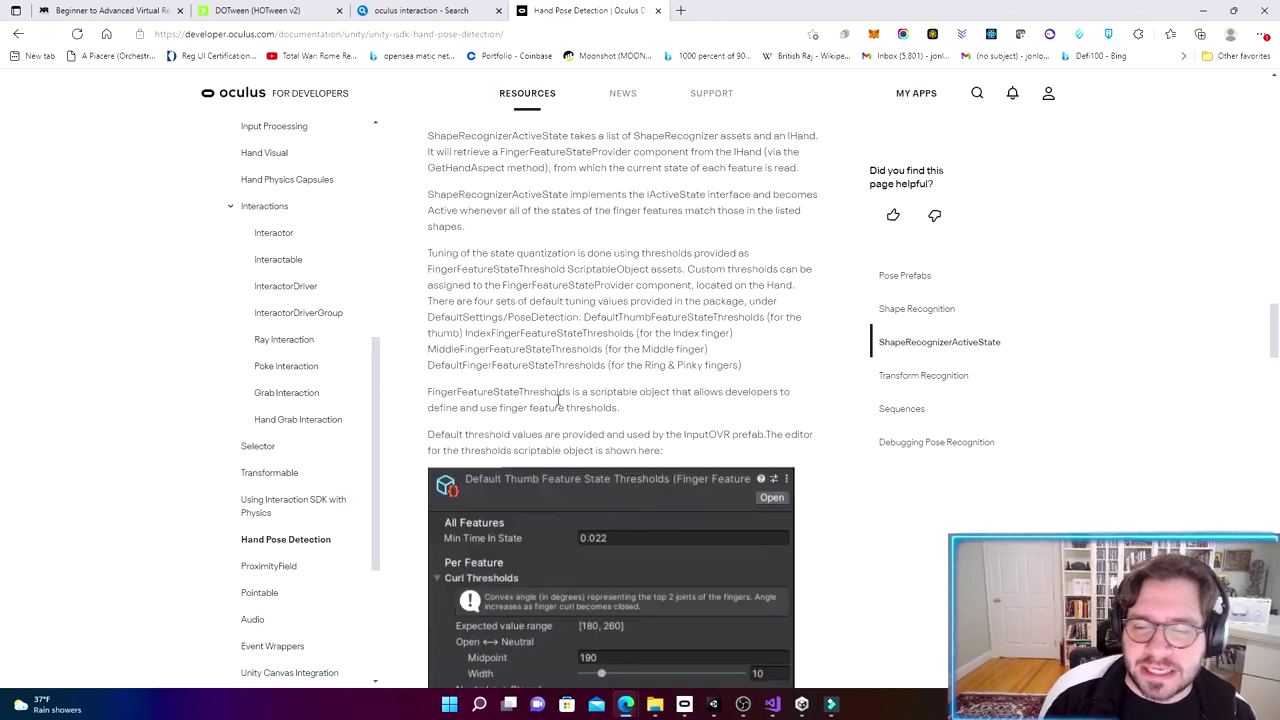
pyautogui.scroll(-6, 564, 398)
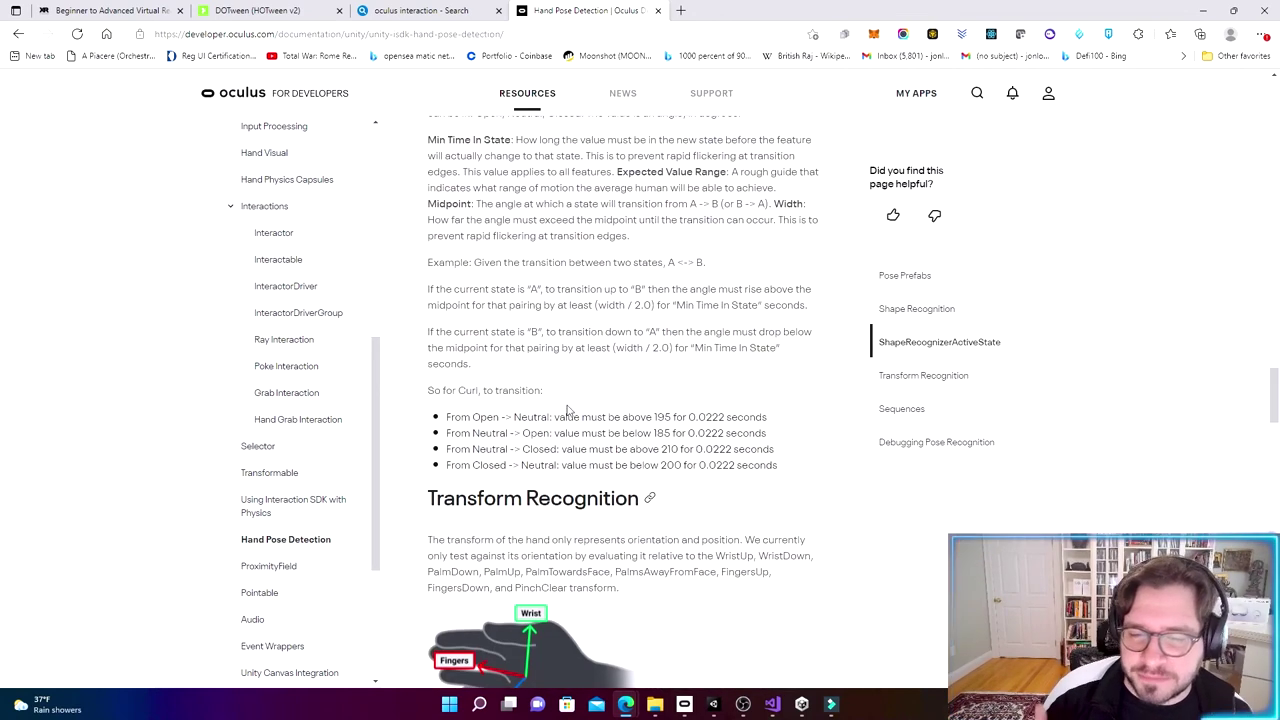
pyautogui.scroll(-1, 570, 410)
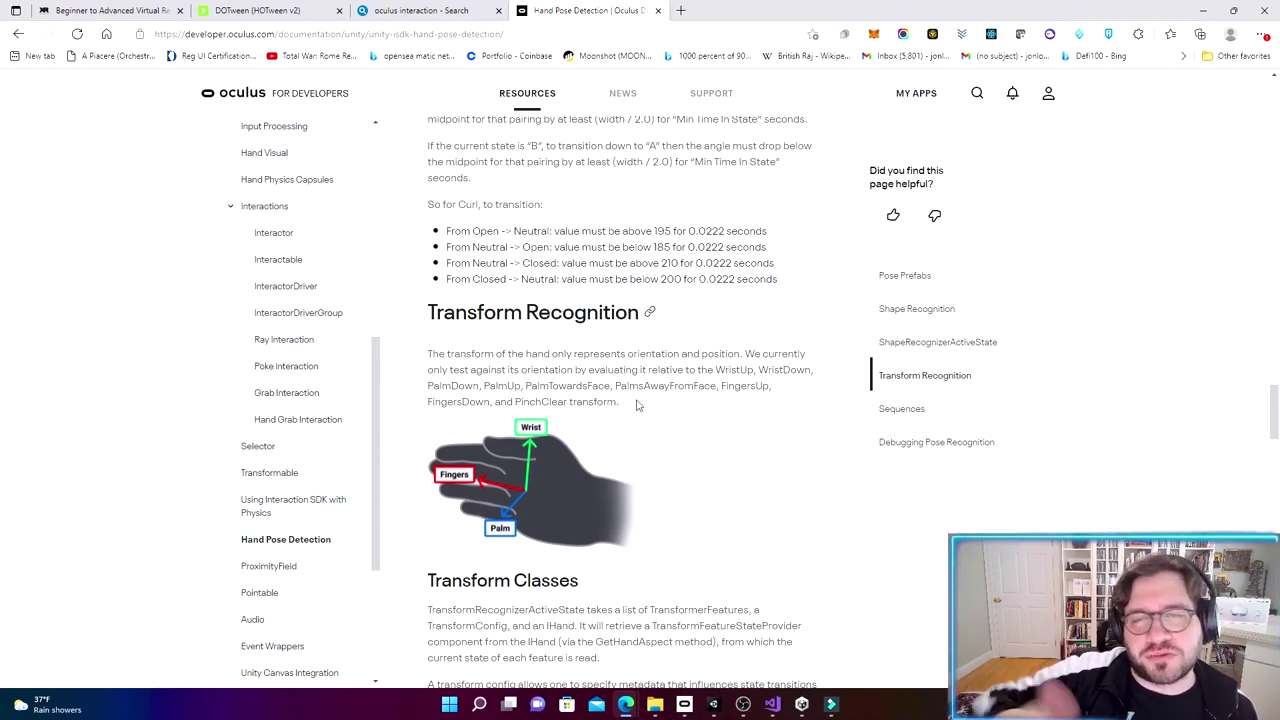
pyautogui.scroll(-8, 631, 410)
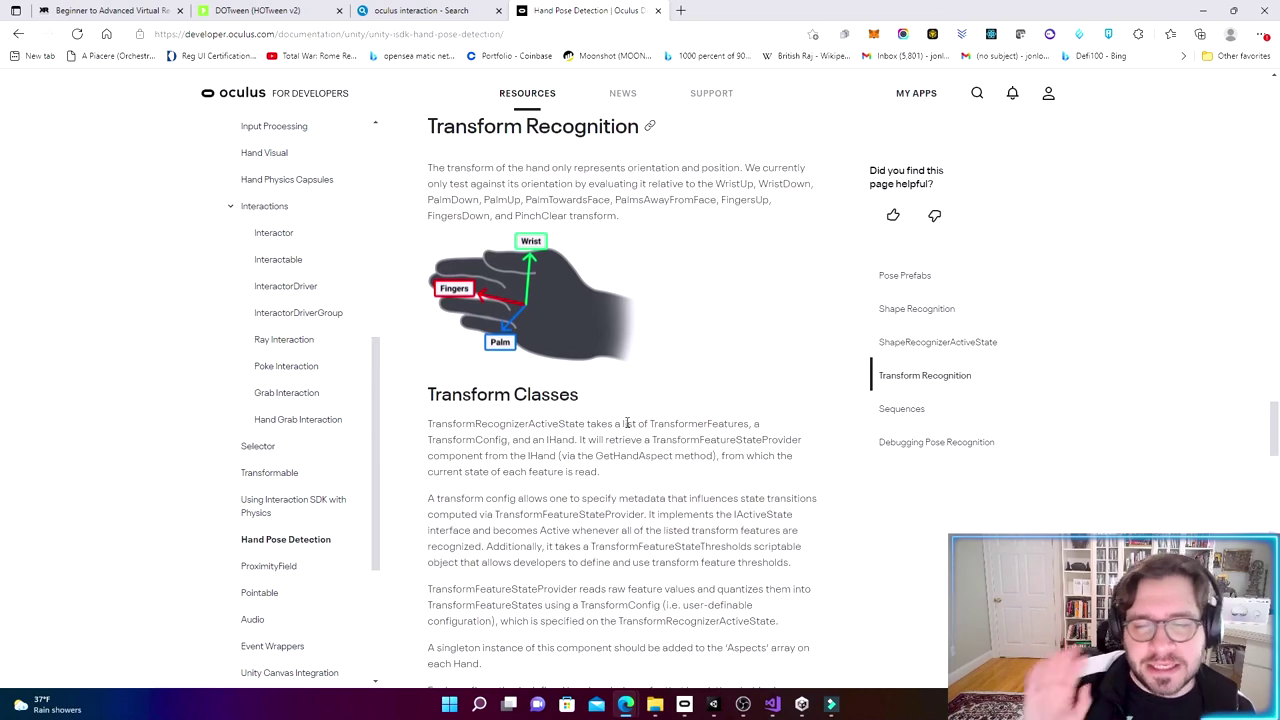
pyautogui.scroll(-3, 613, 454)
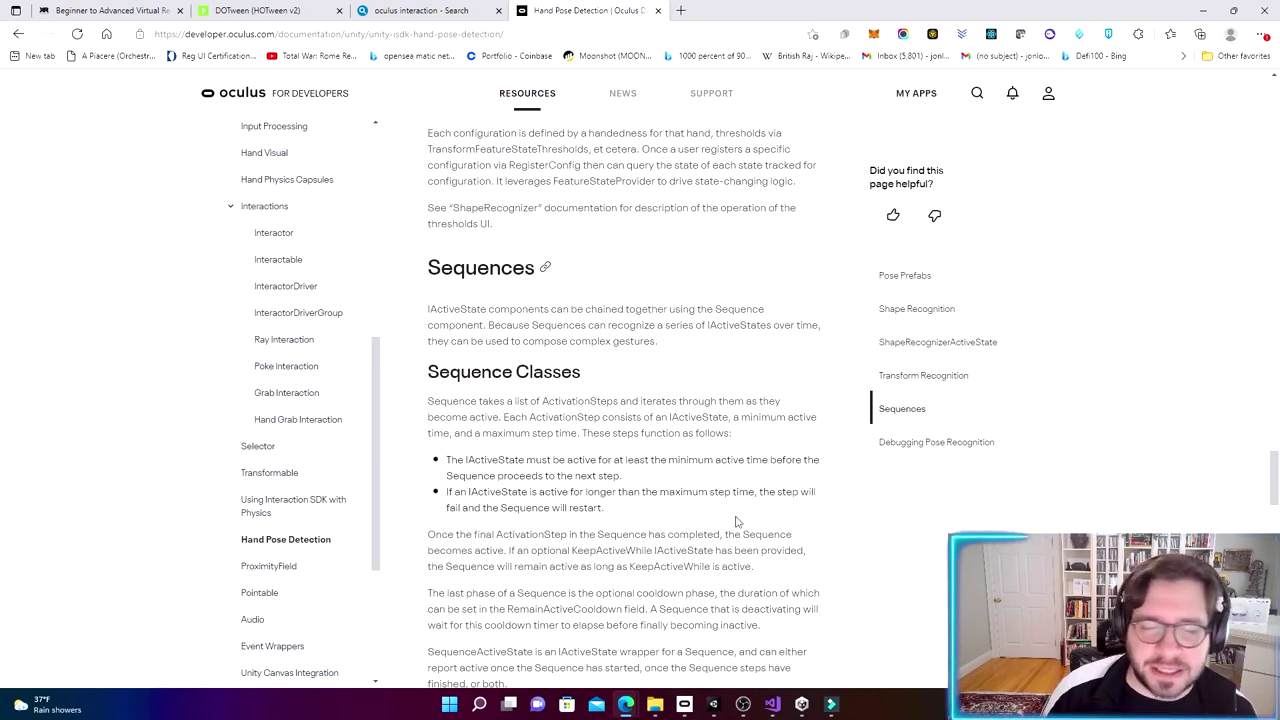
# Step: Switch to the InteractionSDK-main Unity project and create a folder named HandPoses in Assets
pyautogui.moveTo(713, 706)
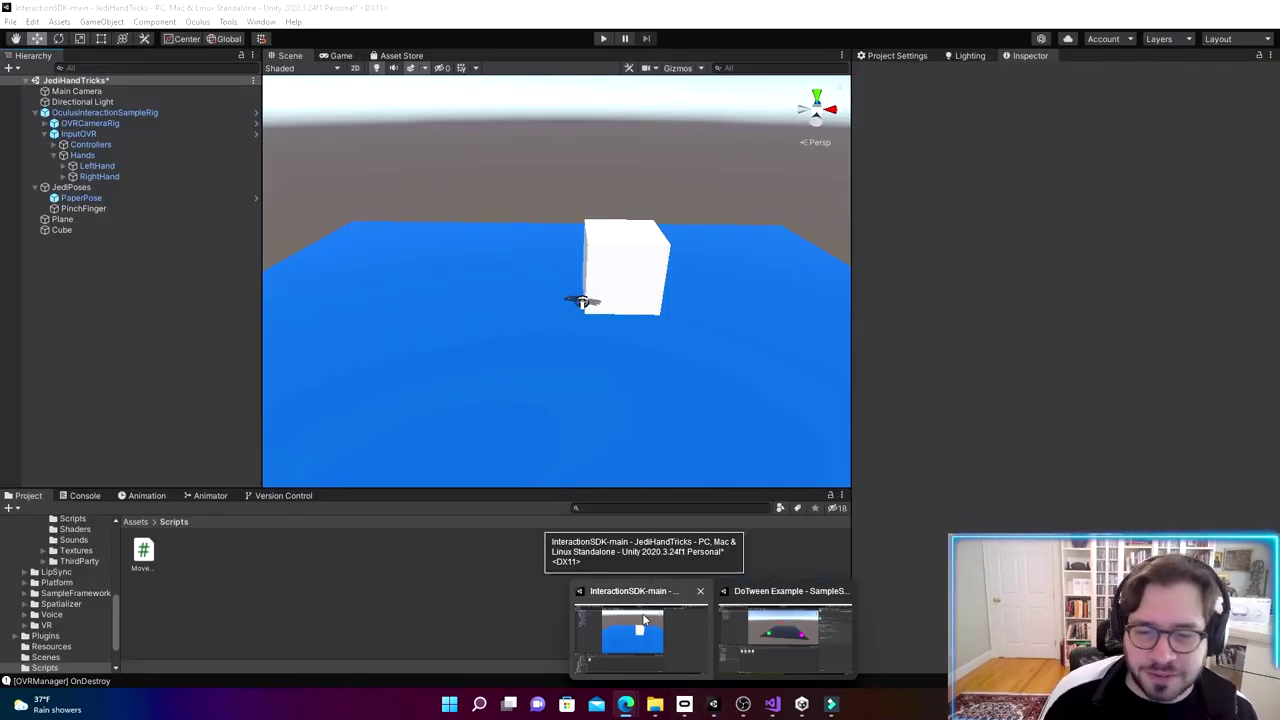
pyautogui.click(640, 628)
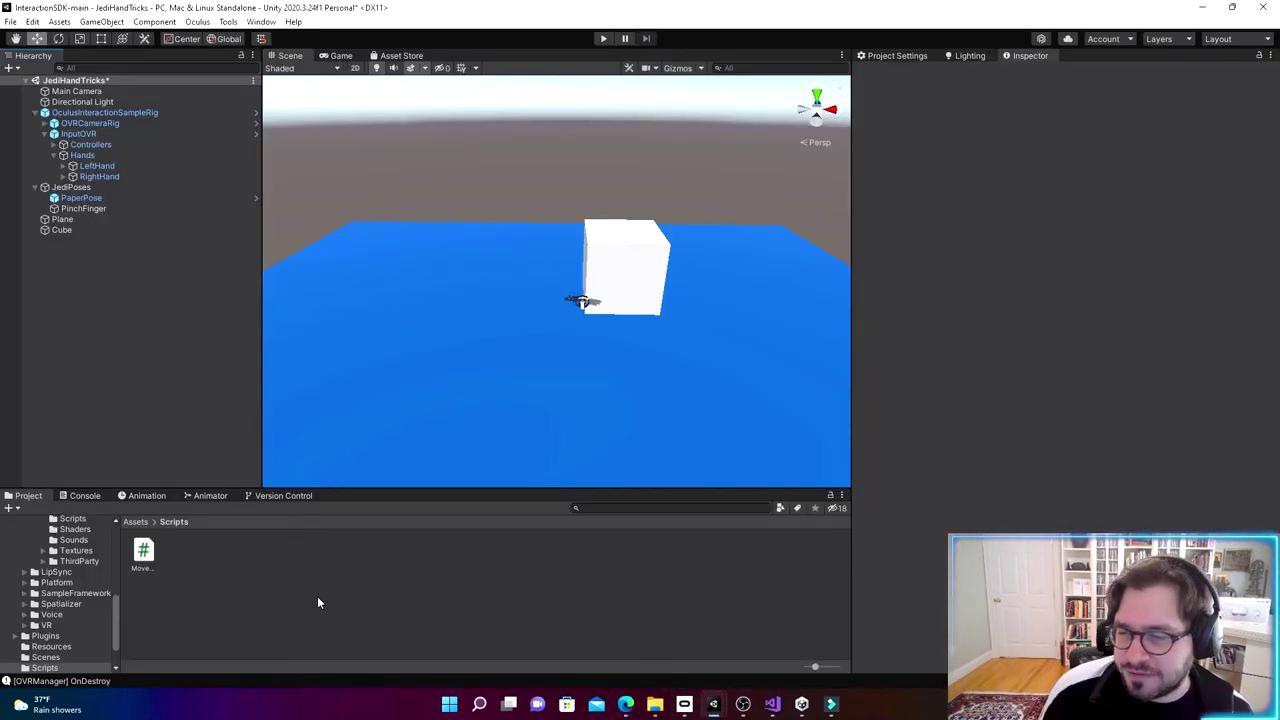
pyautogui.click(136, 521)
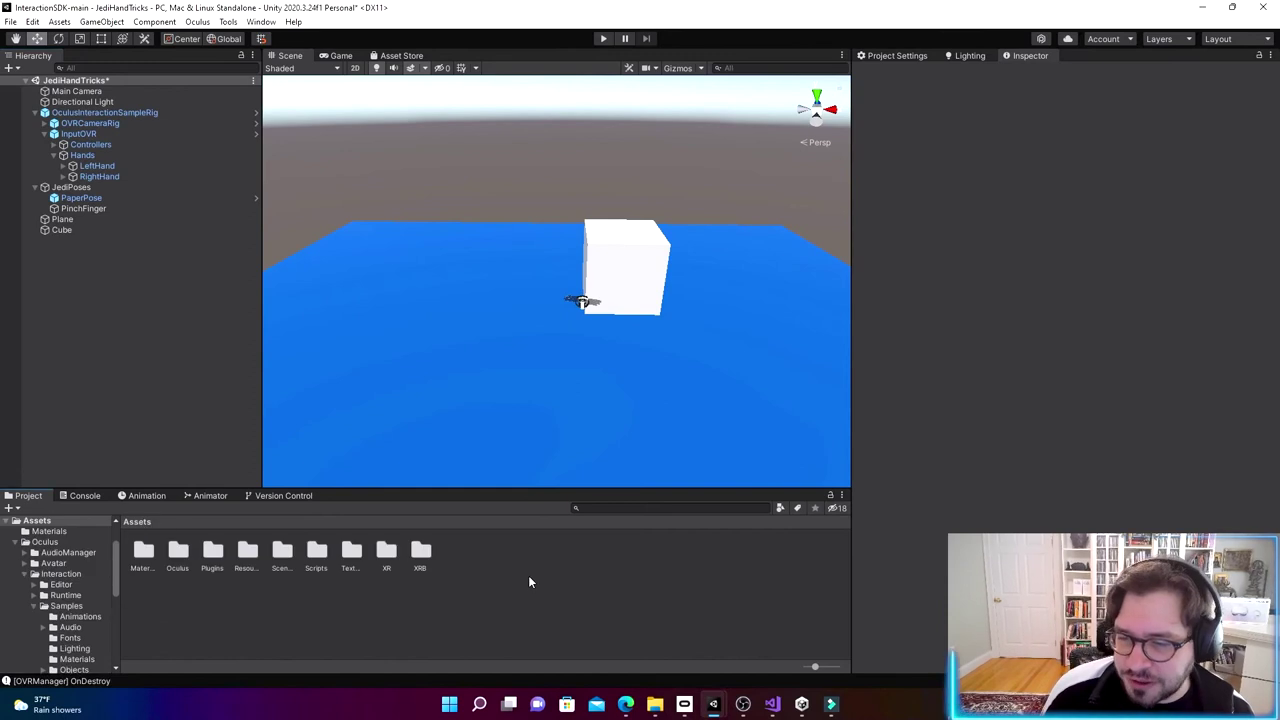
pyautogui.rightClick(455, 546)
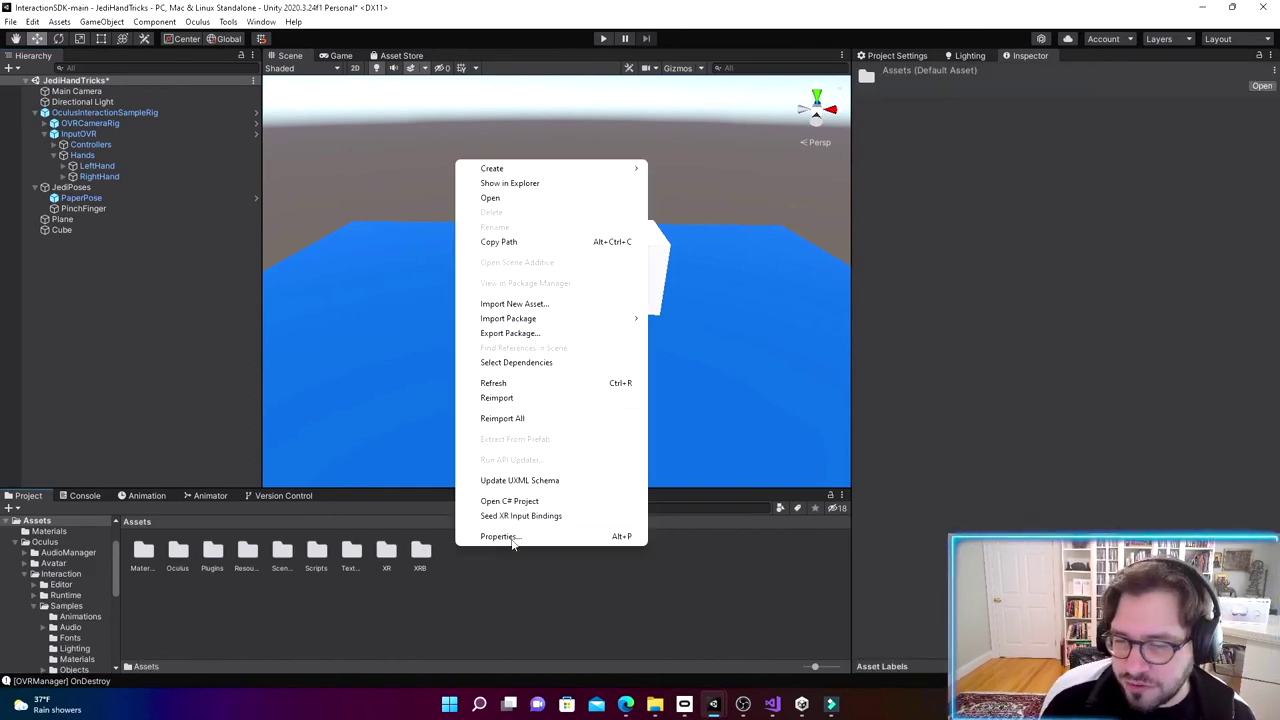
pyautogui.moveTo(511, 170)
pyautogui.click(700, 152)
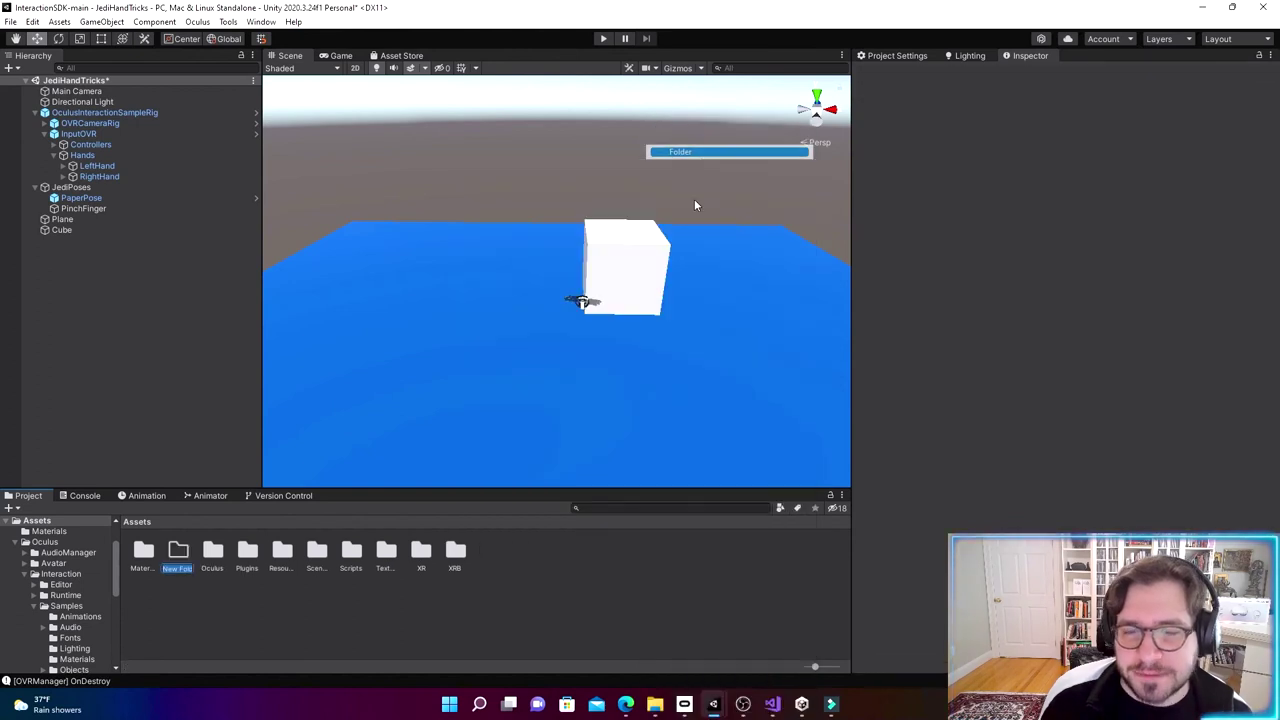
pyautogui.write('HandPoses')
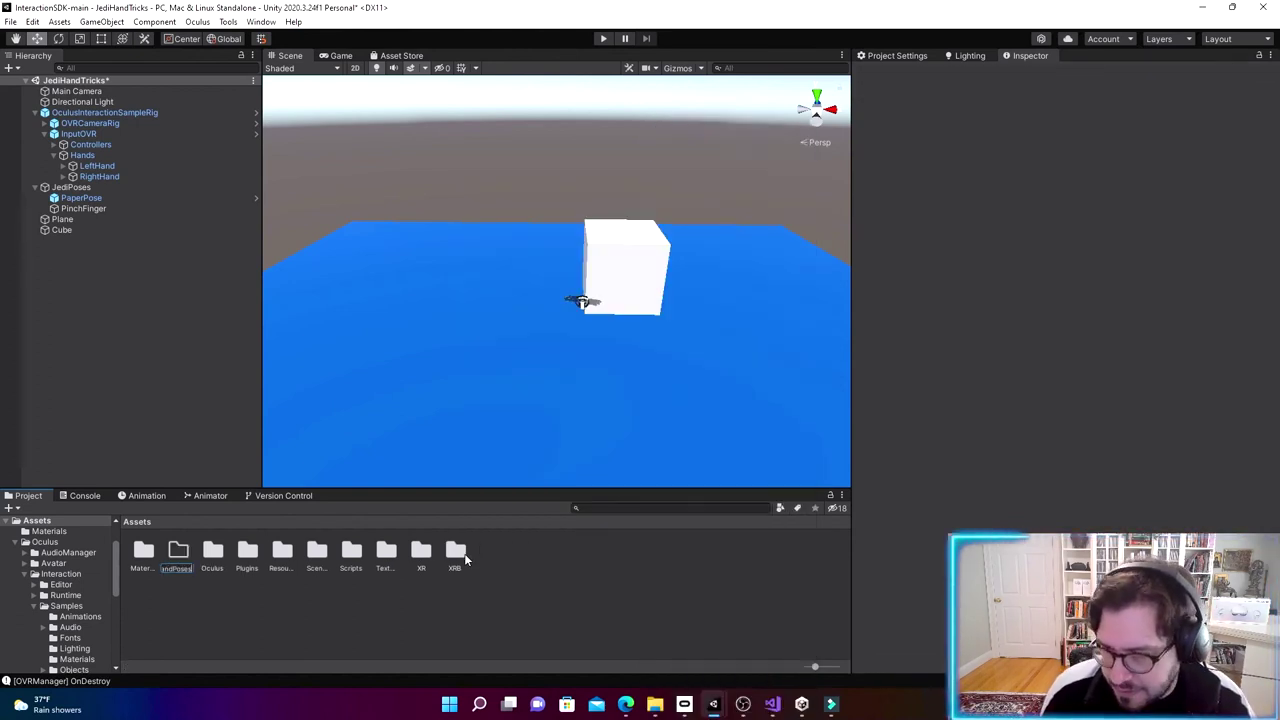
pyautogui.press('Return')
# Step: Create an Oculus Interaction SDK Pose Detection Shape asset named Pinch inside the HandPoses folder
pyautogui.doubleClick(142, 552)
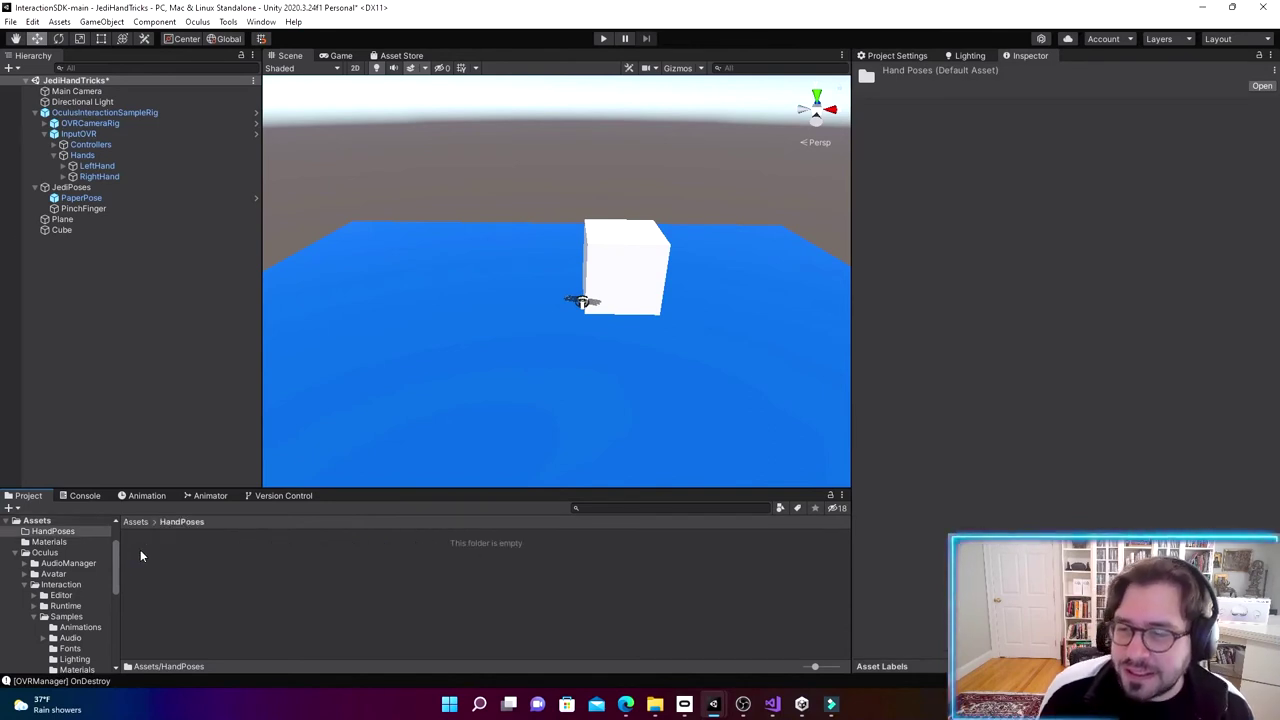
pyautogui.rightClick(161, 558)
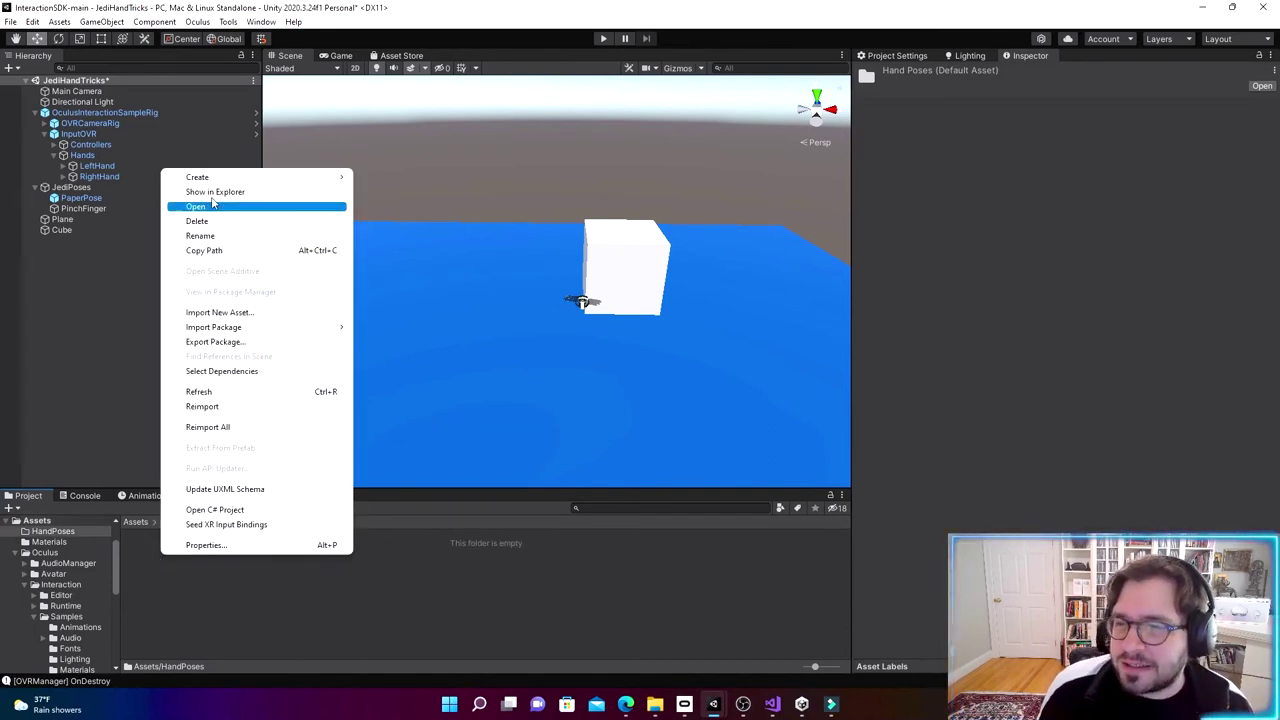
pyautogui.moveTo(236, 183)
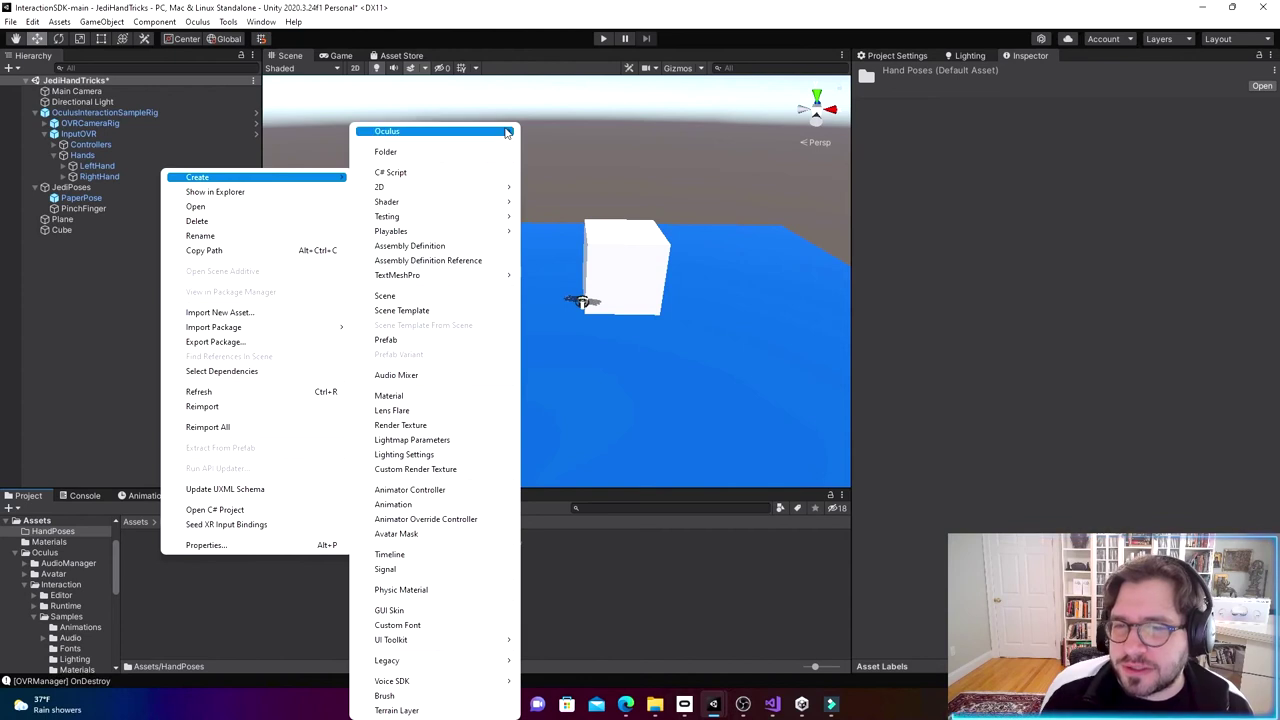
pyautogui.moveTo(507, 133)
pyautogui.moveTo(575, 132)
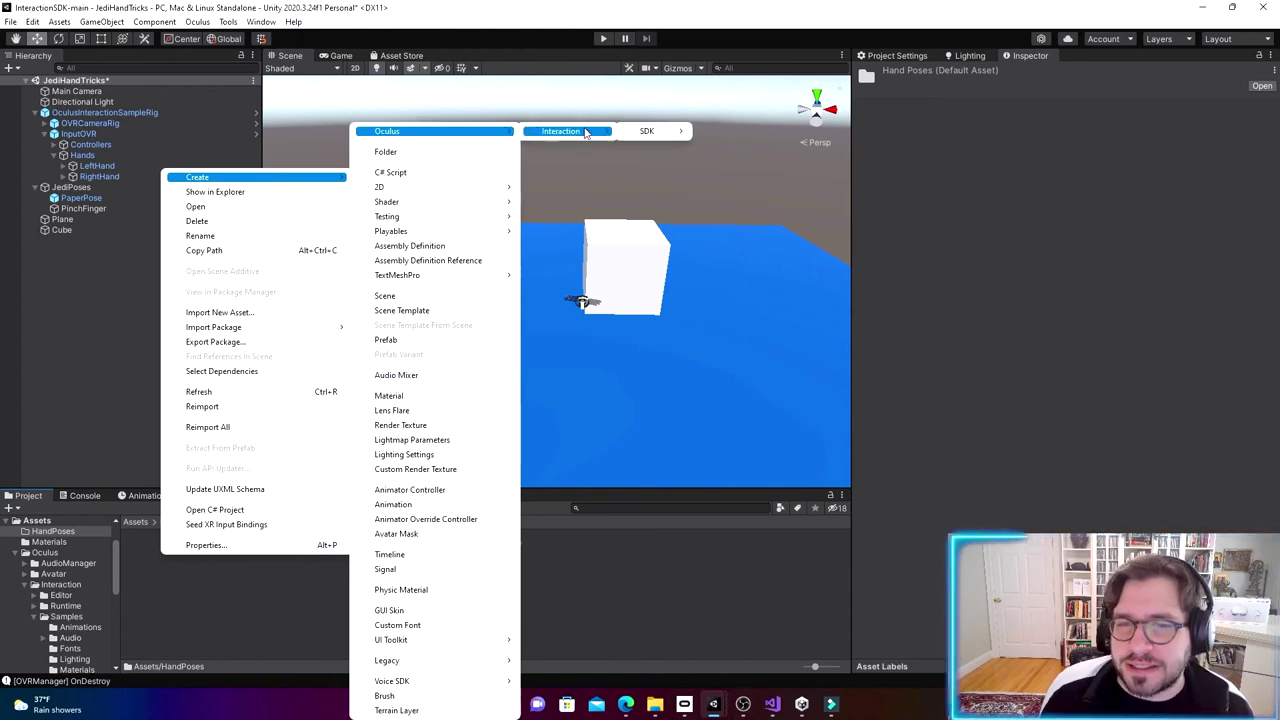
pyautogui.moveTo(658, 133)
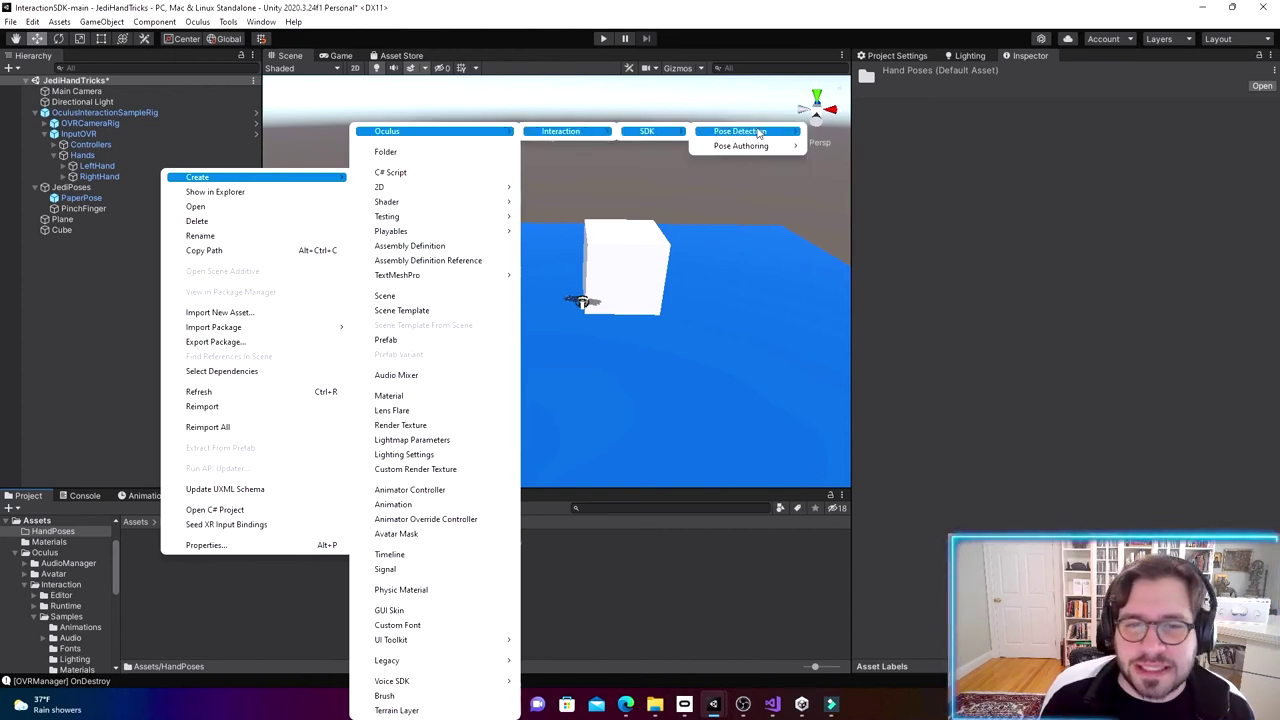
pyautogui.moveTo(760, 133)
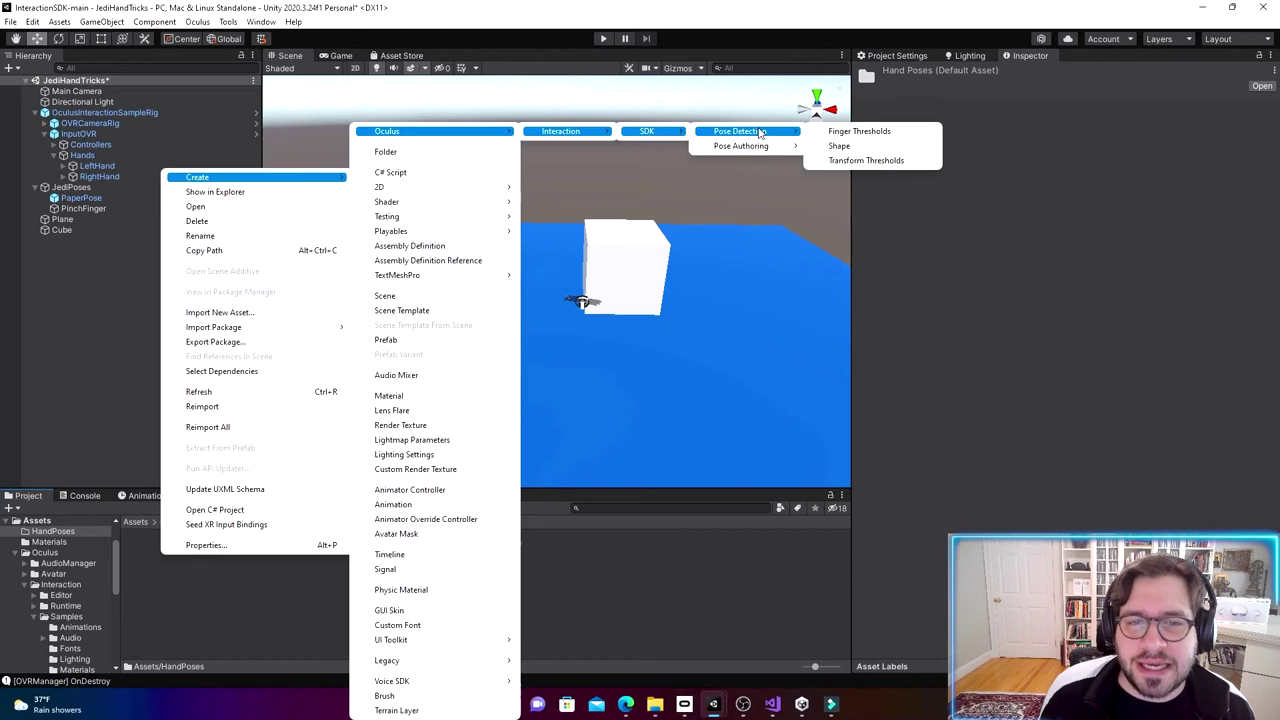
pyautogui.click(840, 146)
pyautogui.write('Pinch')
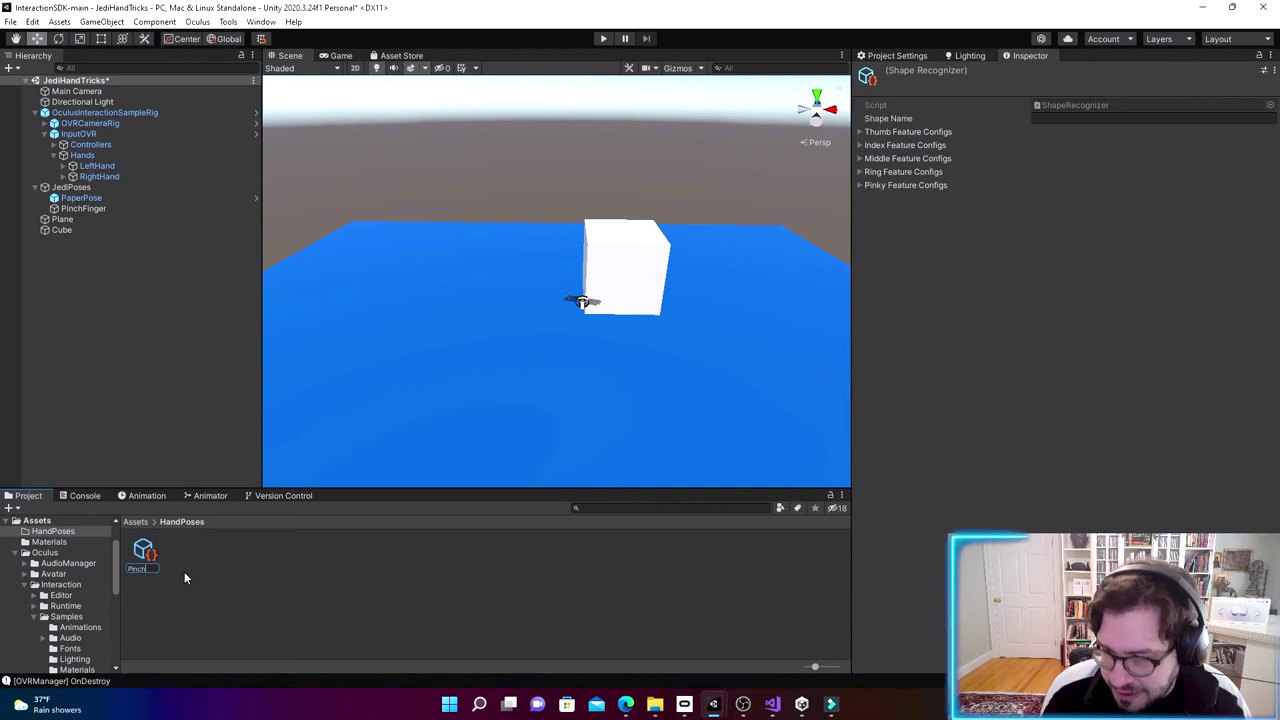
pyautogui.press('Return')
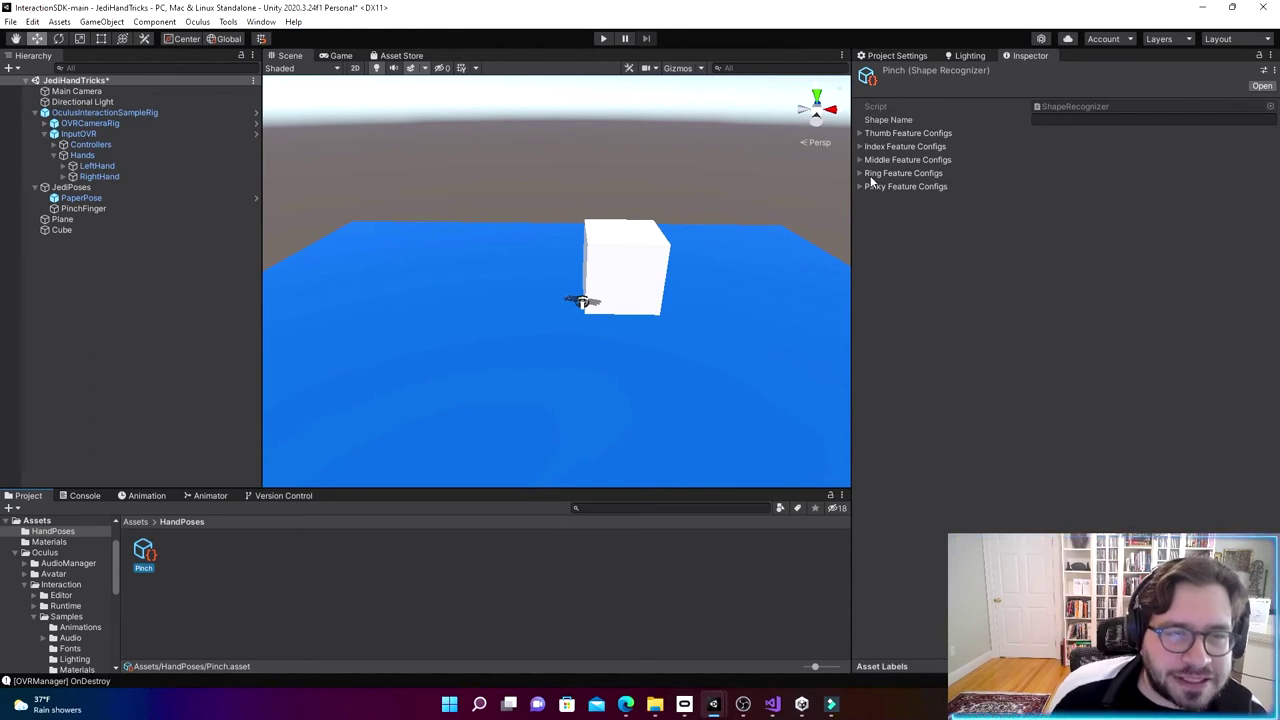
# Step: Set the Pinch shape recognizer's Shape Name to PinchGesture
pyautogui.click(1150, 119)
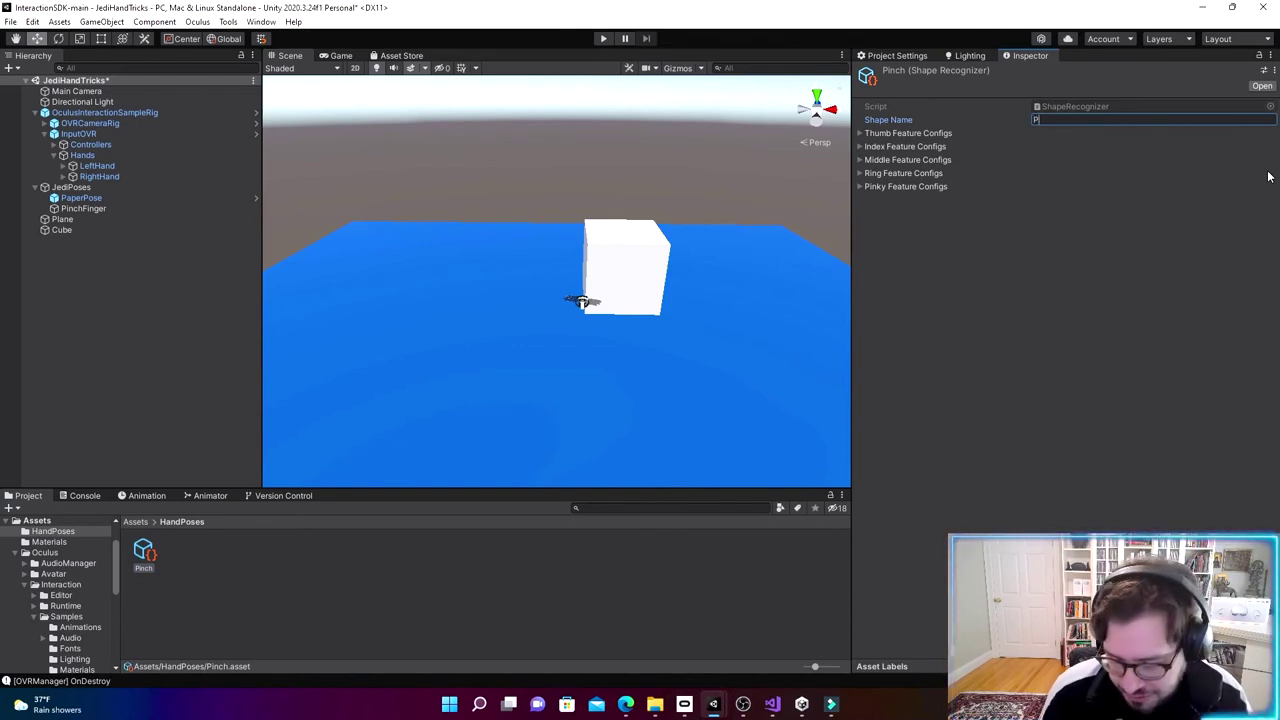
pyautogui.write('Pinch')
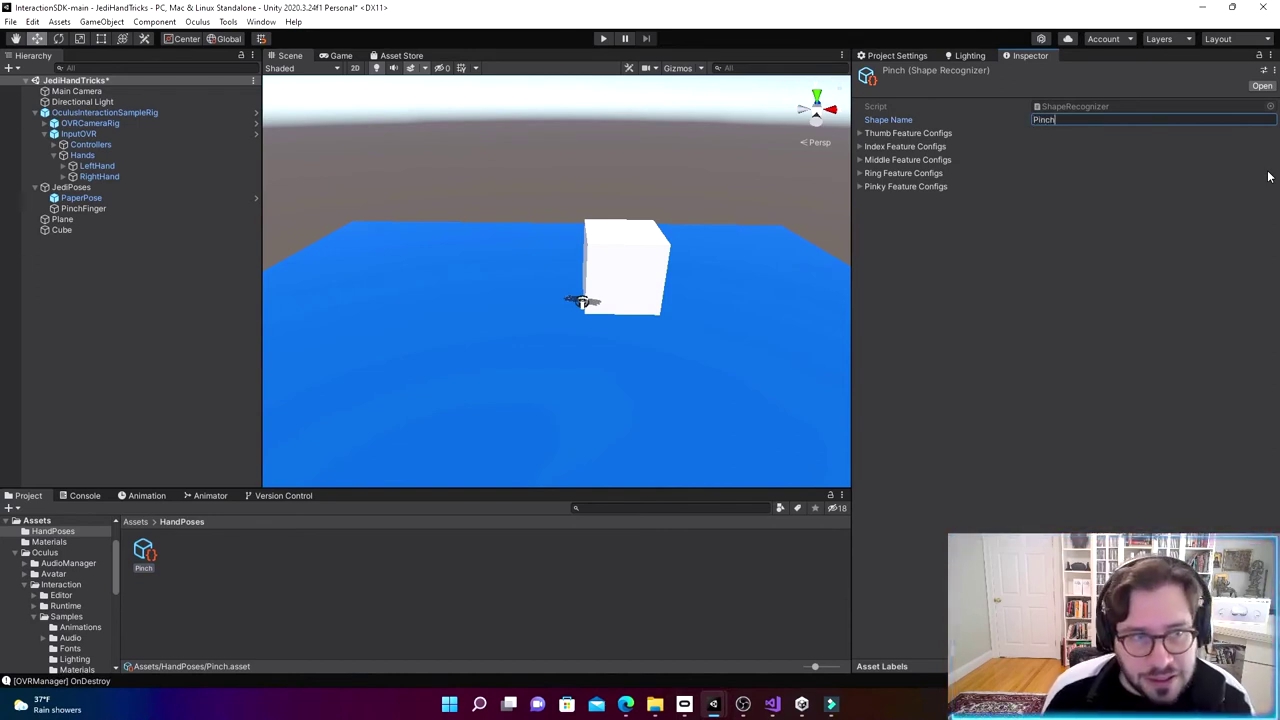
pyautogui.write('Gesture')
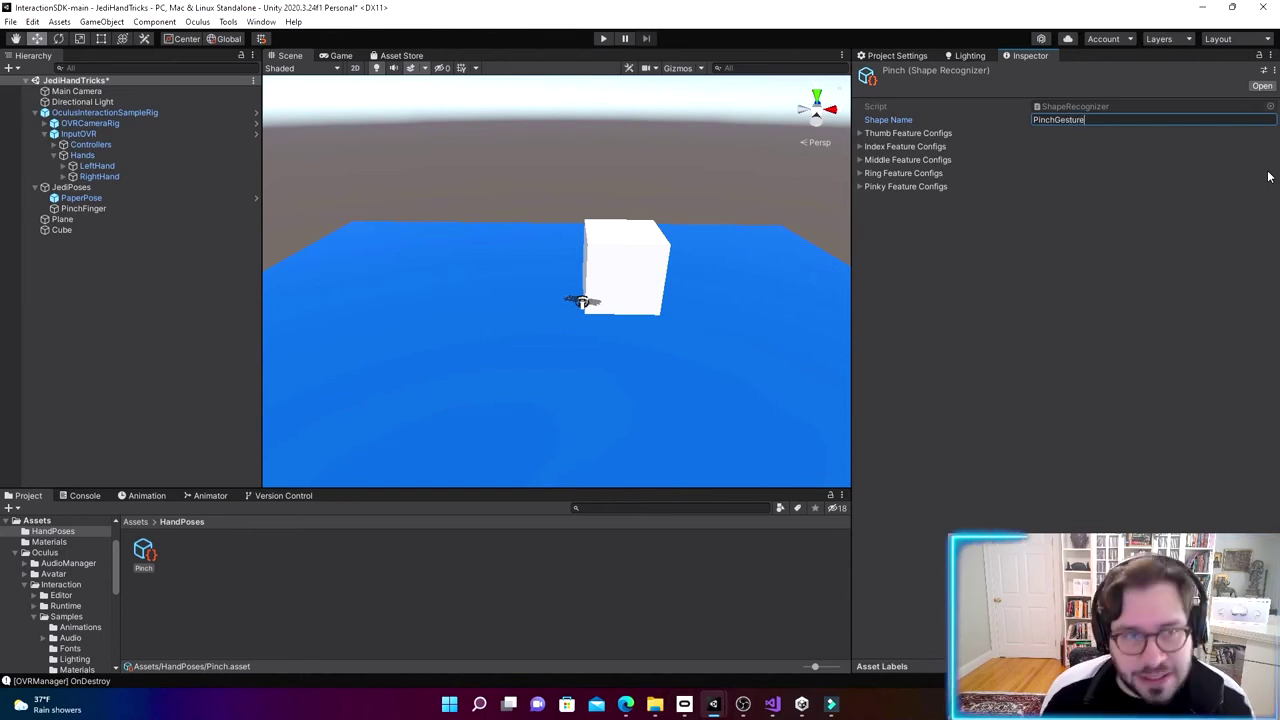
pyautogui.click(975, 310)
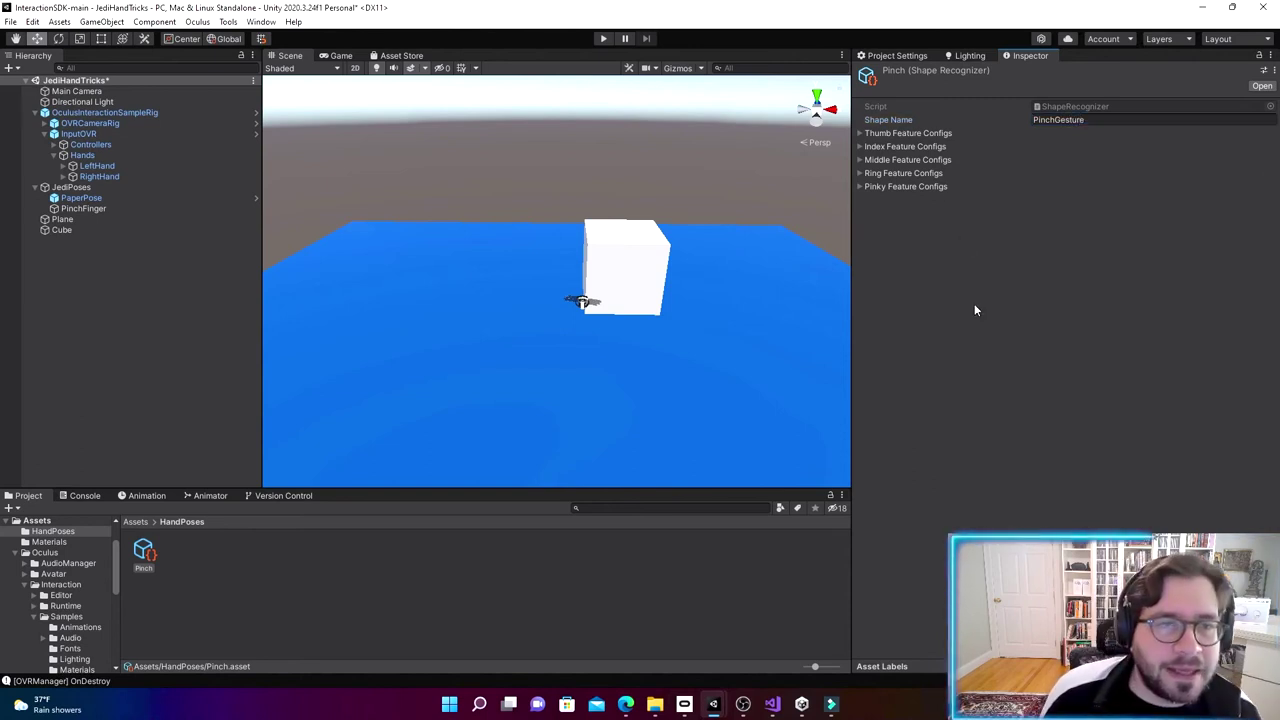
# Step: Expand the feature configs of all five fingers on the Pinch shape and review the features offered for the thumb
pyautogui.click(860, 134)
pyautogui.click(866, 149)
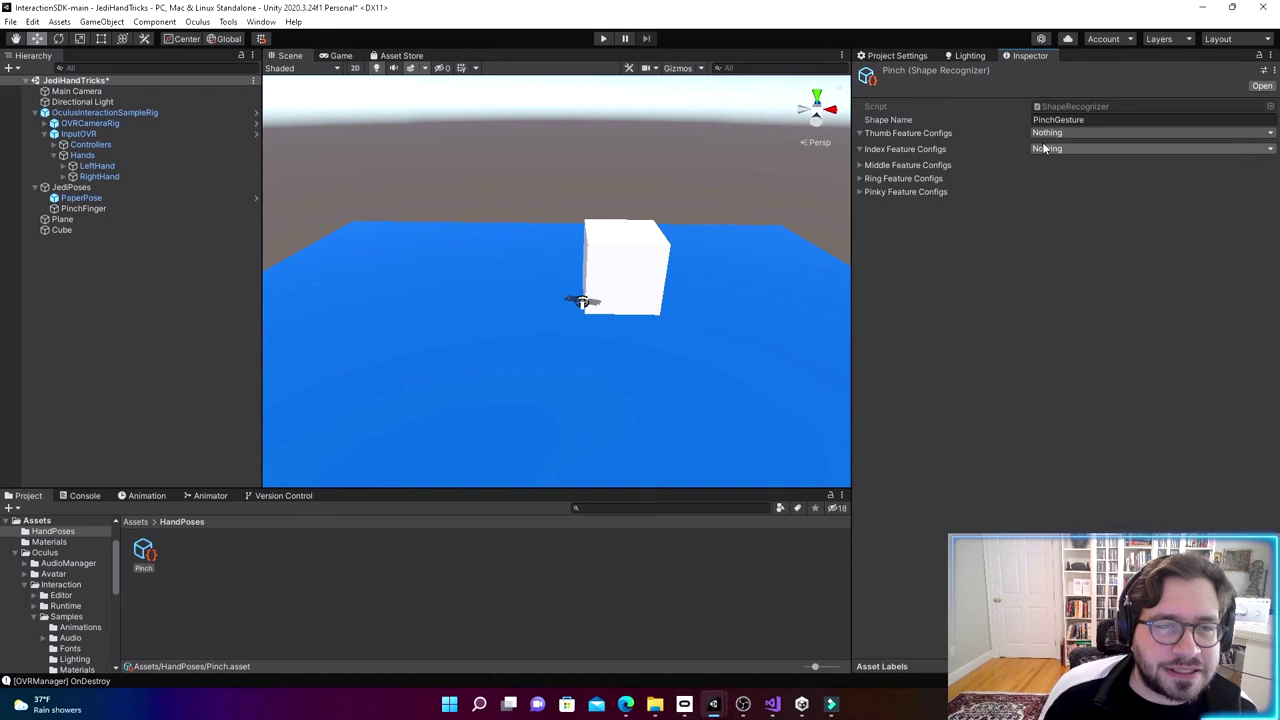
pyautogui.click(860, 166)
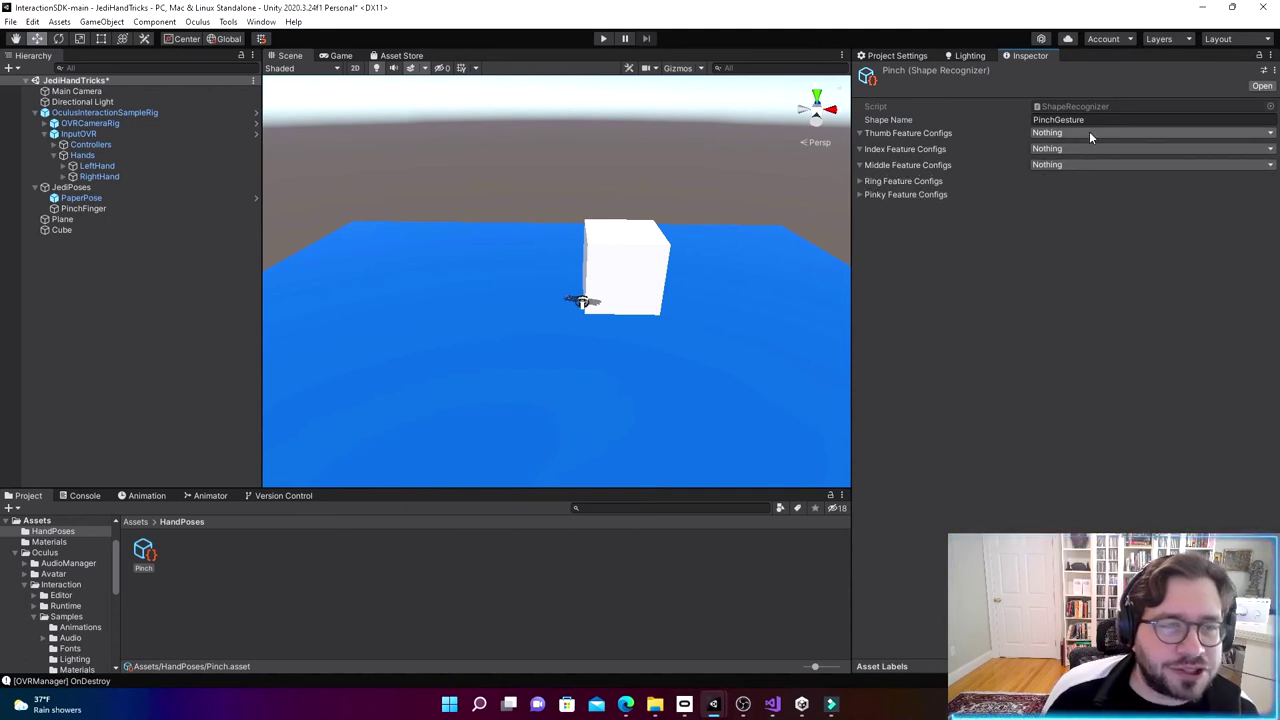
pyautogui.click(1088, 133)
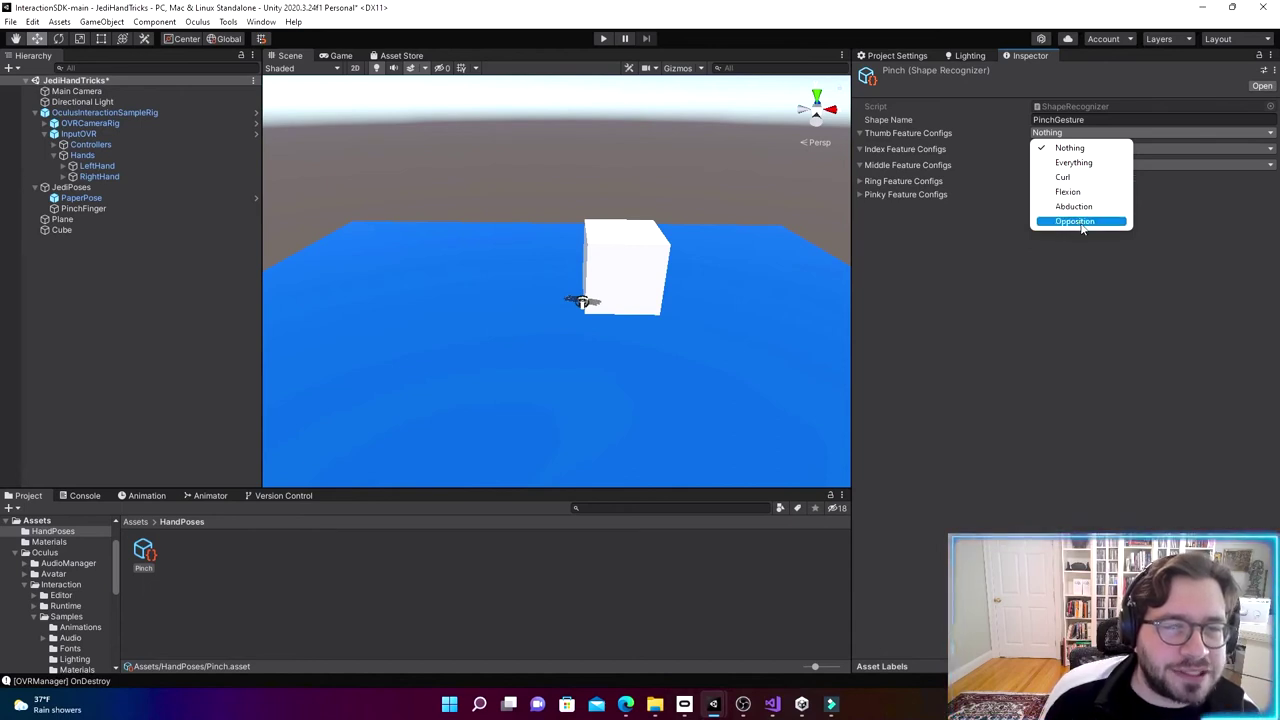
pyautogui.click(858, 181)
pyautogui.click(858, 197)
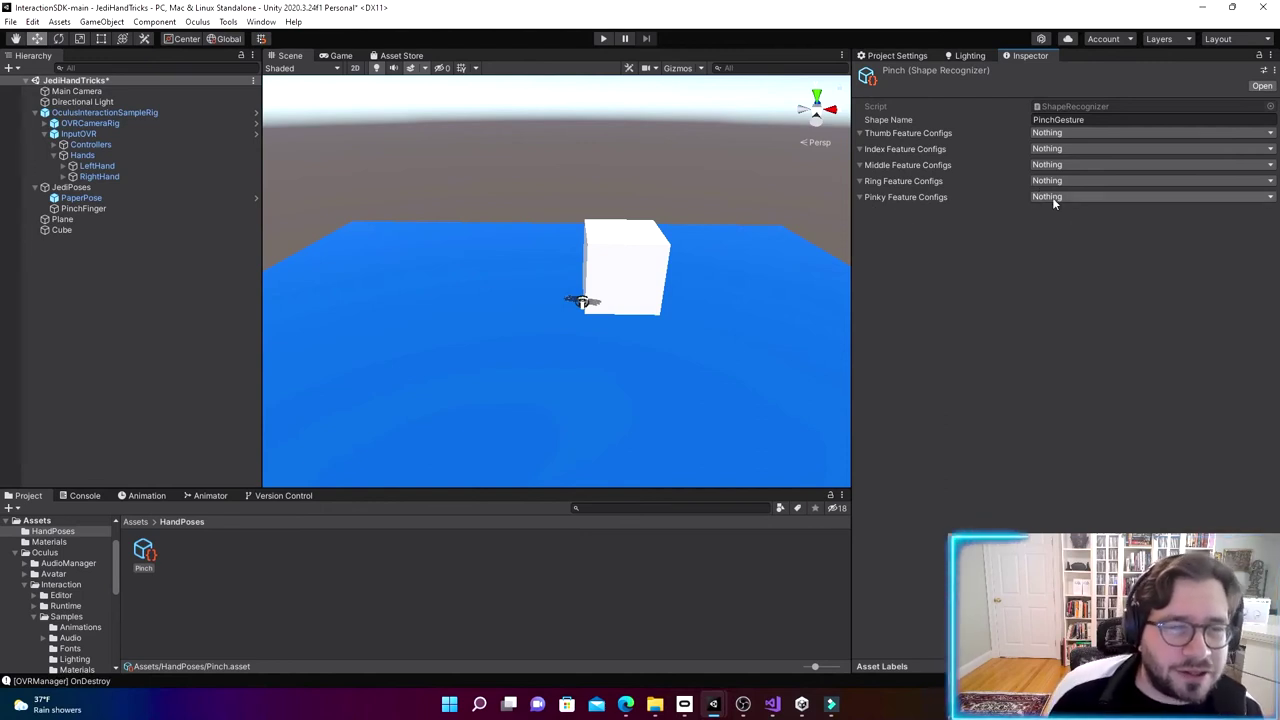
pyautogui.click(1078, 131)
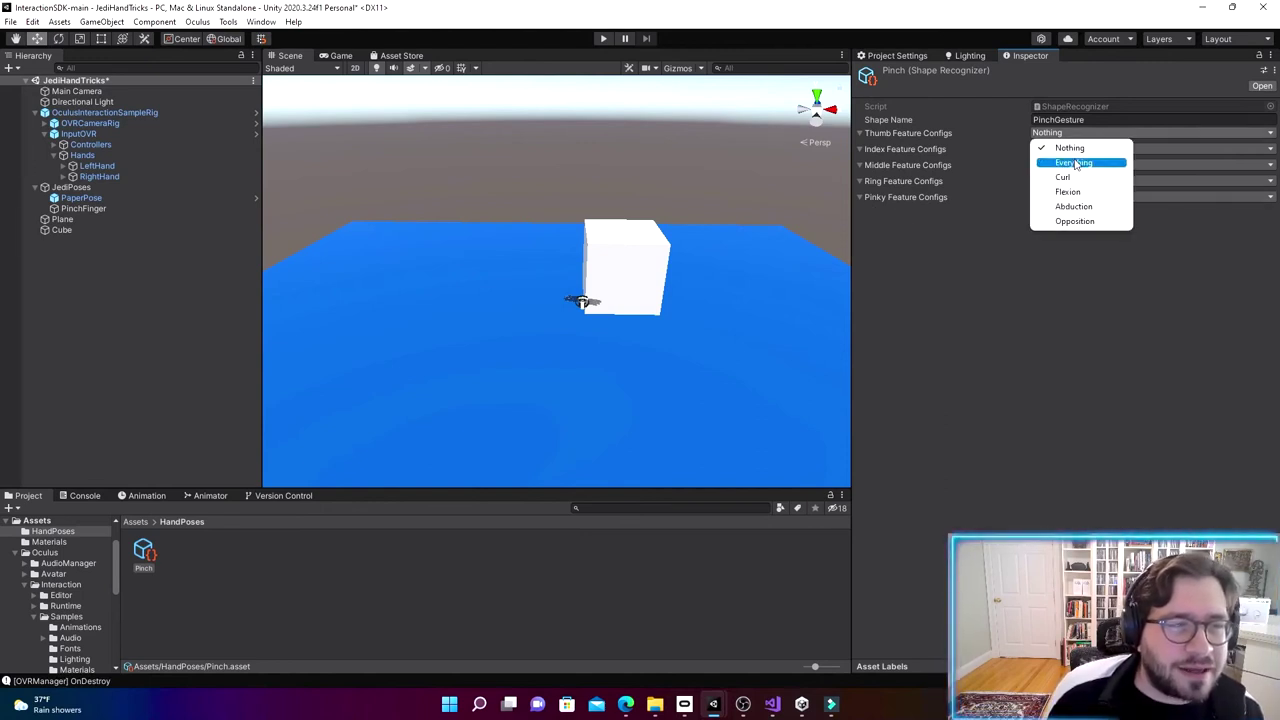
pyautogui.click(955, 294)
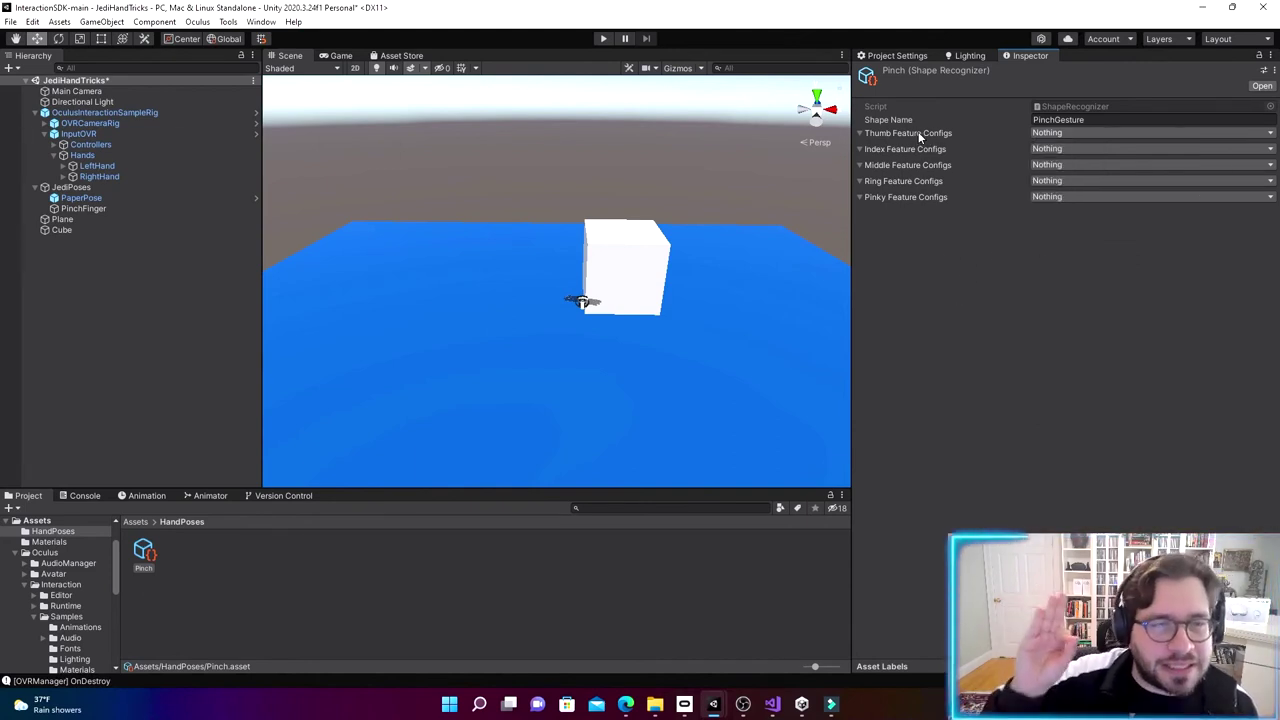
# Step: Set the Pinch shape's Index Feature Configs to Opposition, keeping the condition Is Touching
pyautogui.click(1067, 149)
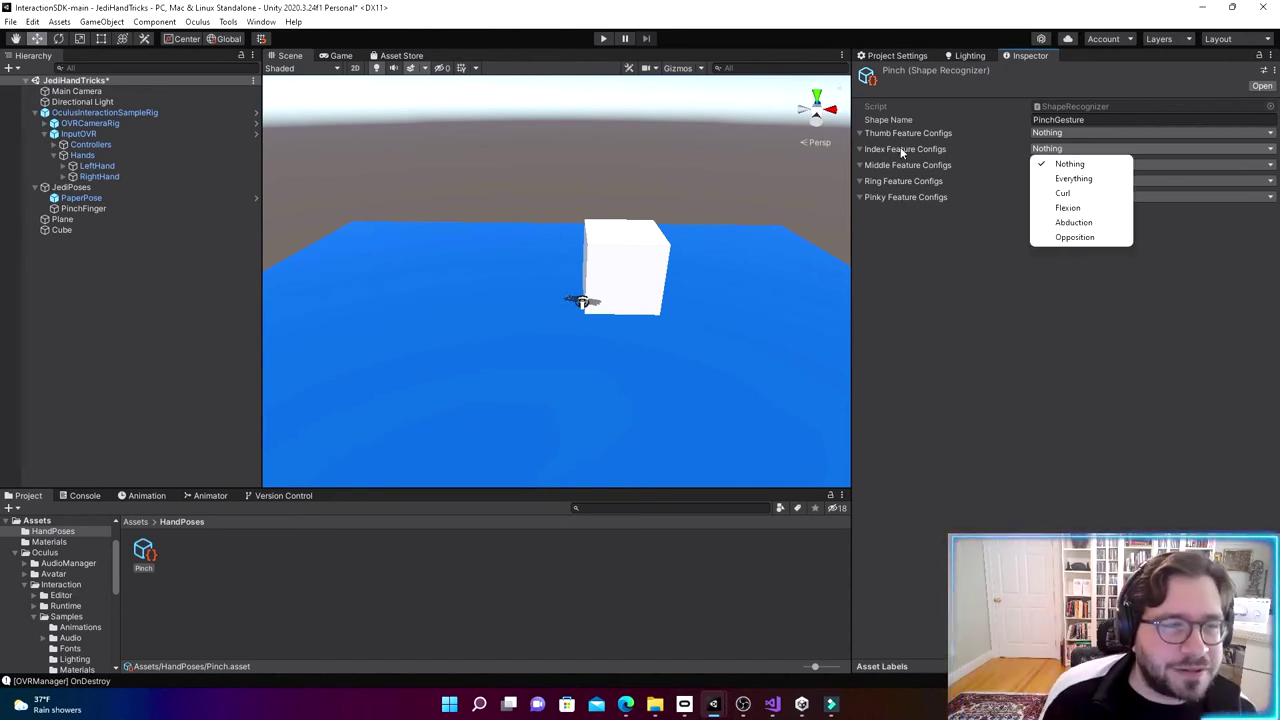
pyautogui.click(1090, 238)
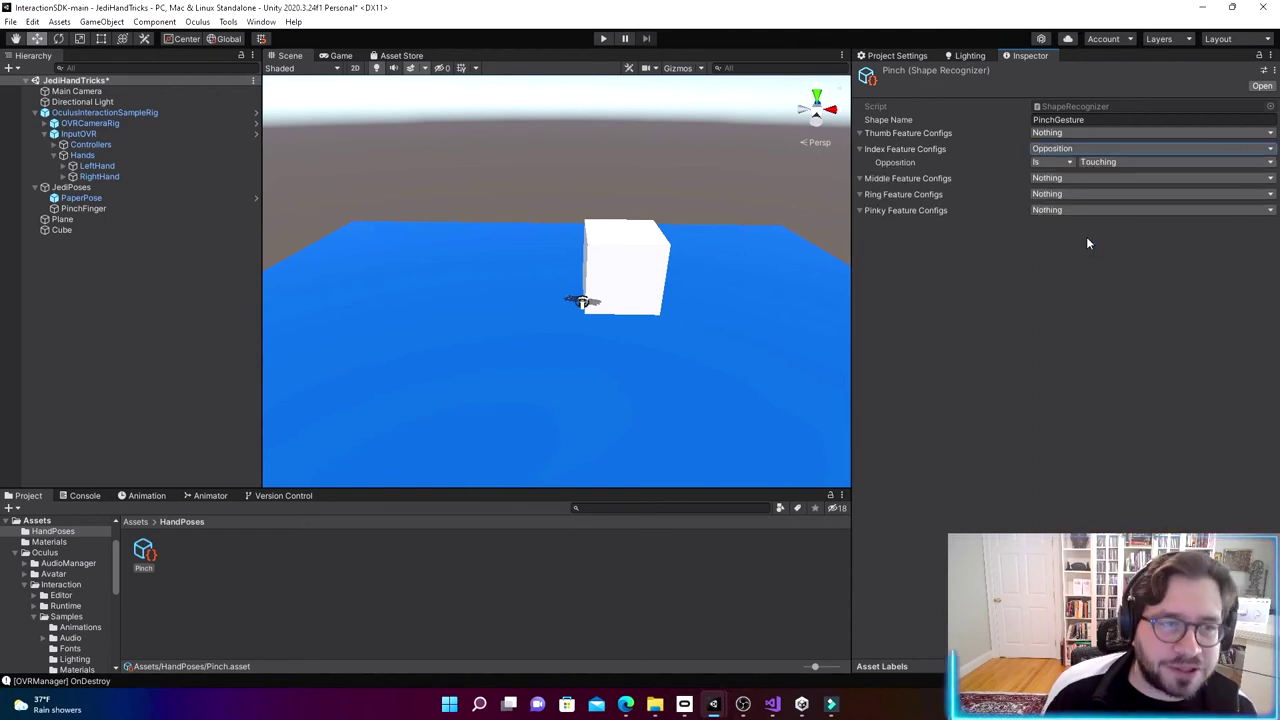
pyautogui.click(1123, 163)
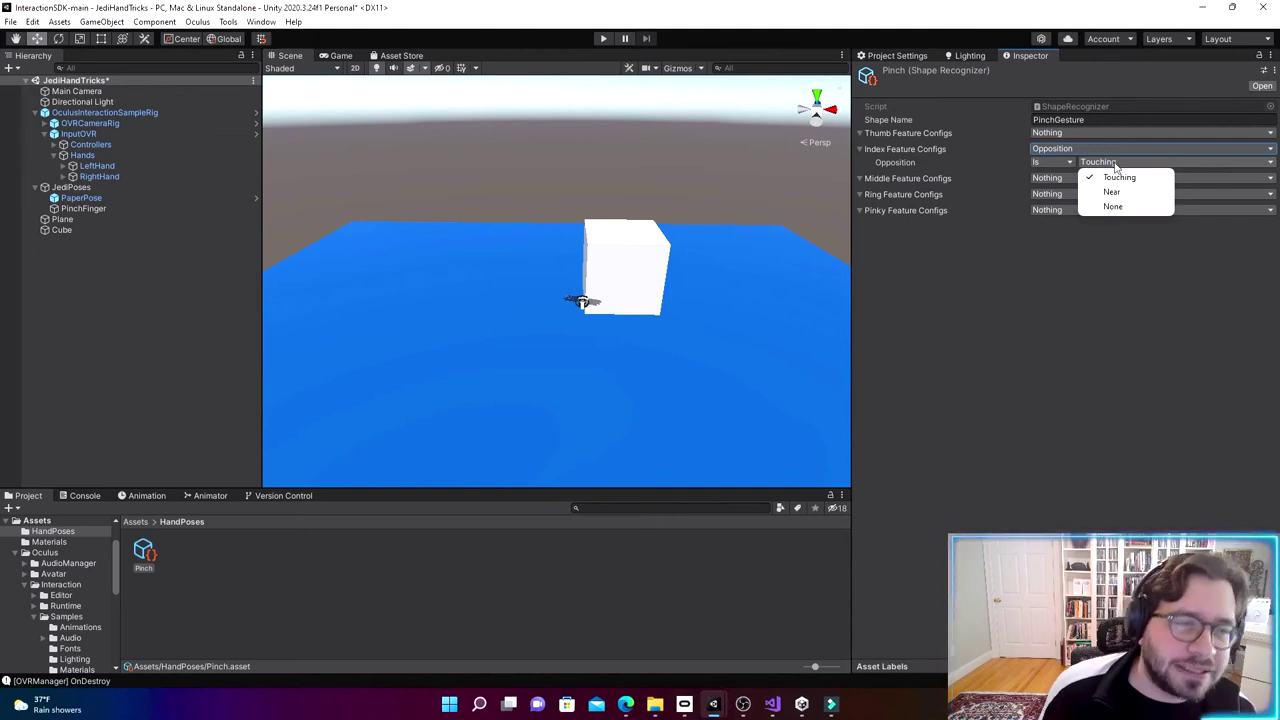
pyautogui.click(1061, 281)
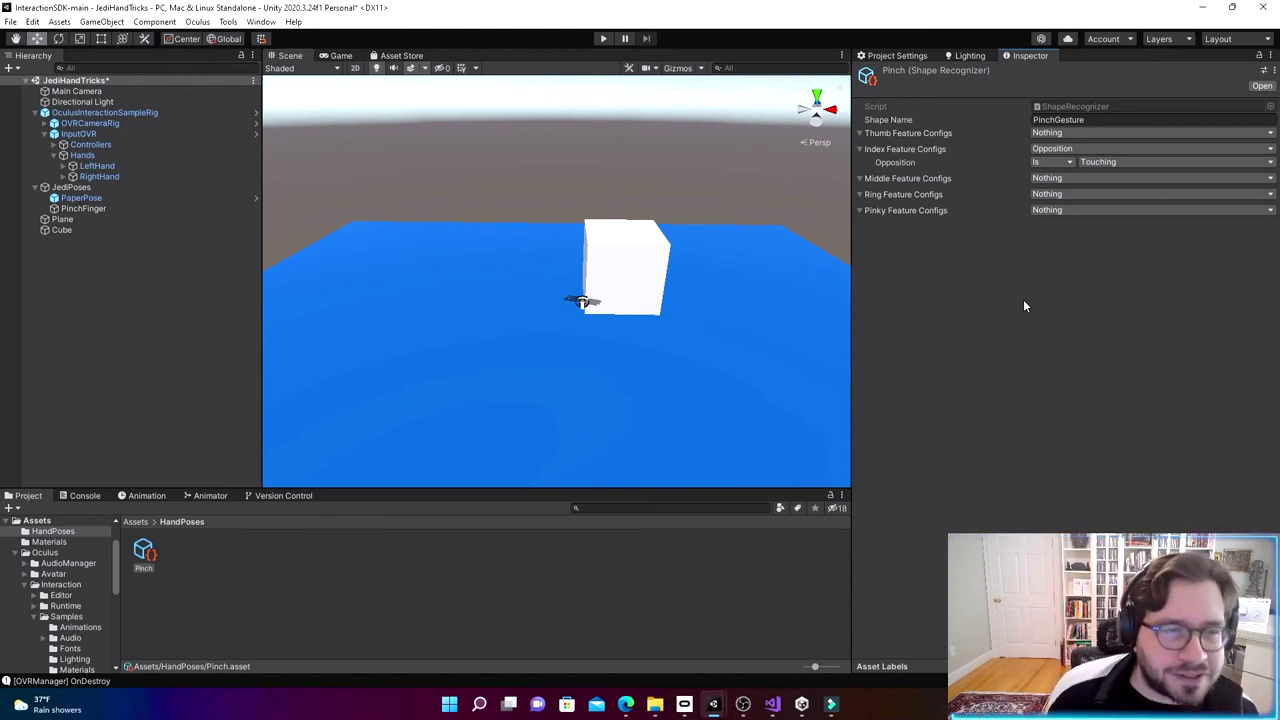
# Step: Review the components on PaperPose as a reference for setting up PinchFinger
pyautogui.hotkey('ctrl', 'z')
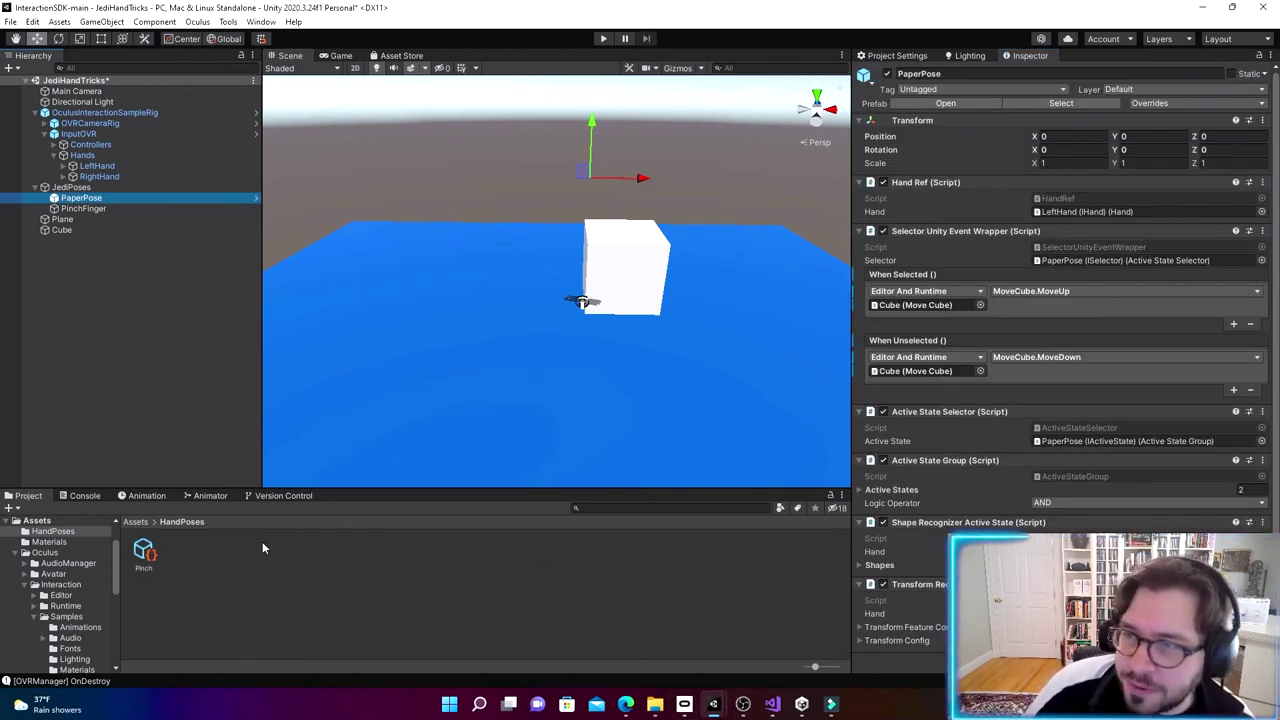
pyautogui.click(92, 209)
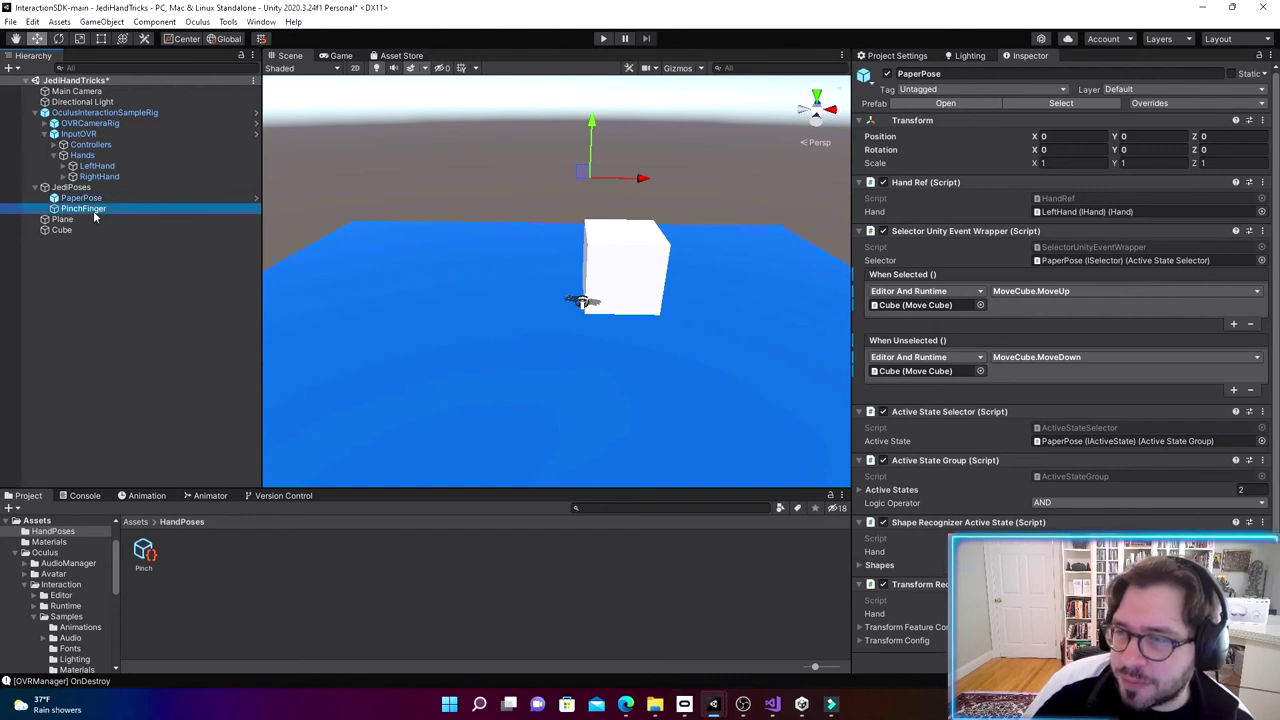
pyautogui.click(85, 198)
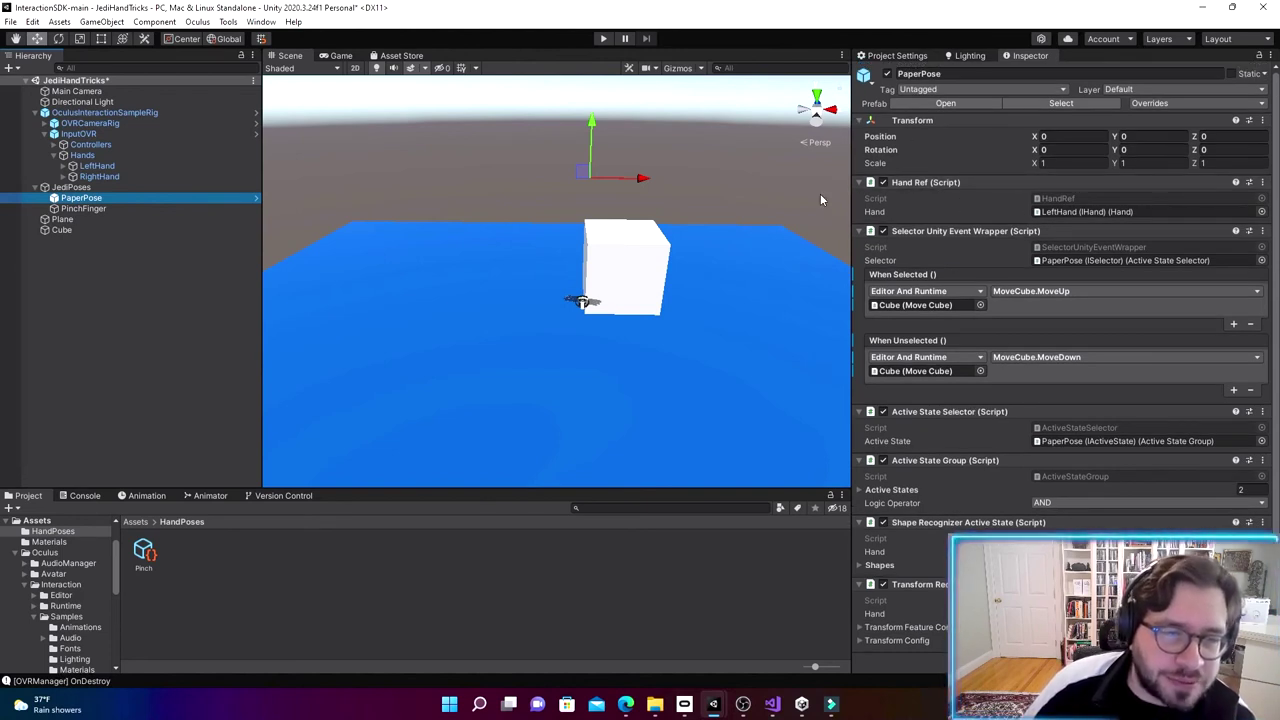
# Step: Add a Hand Ref component to the PinchFinger object under JediPoses
pyautogui.click(121, 207)
pyautogui.click(1006, 179)
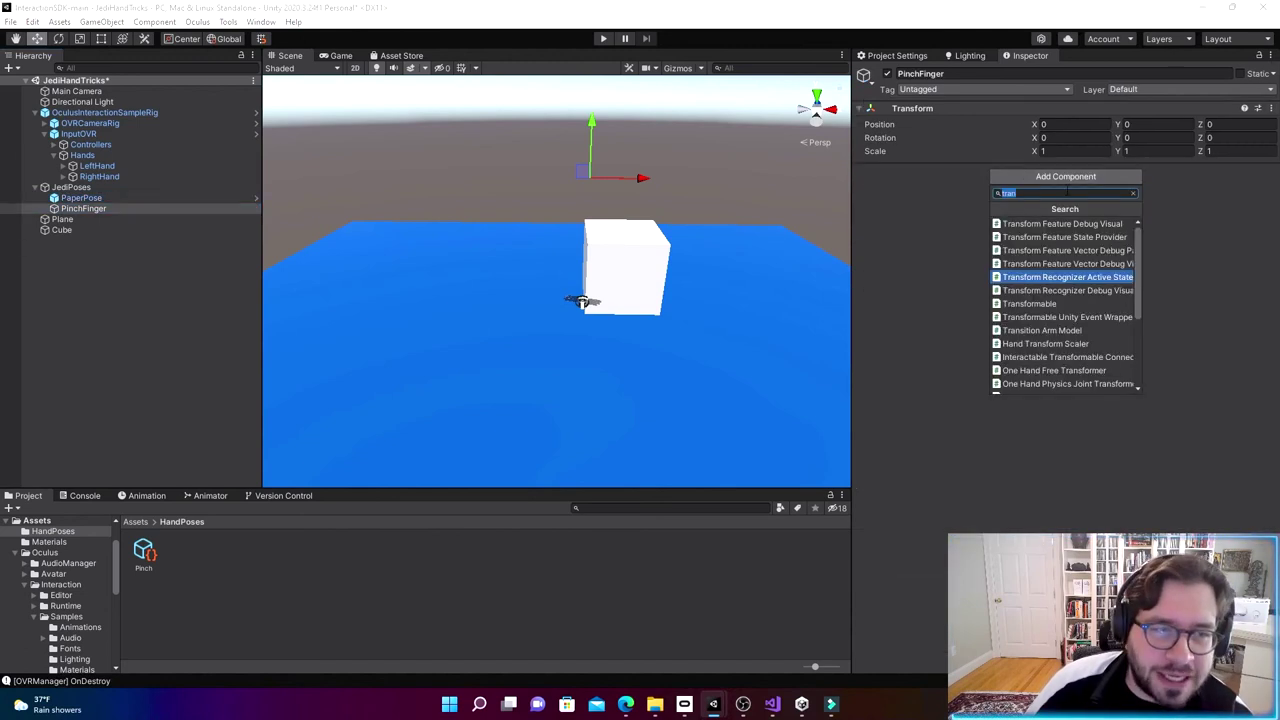
pyautogui.write('hand')
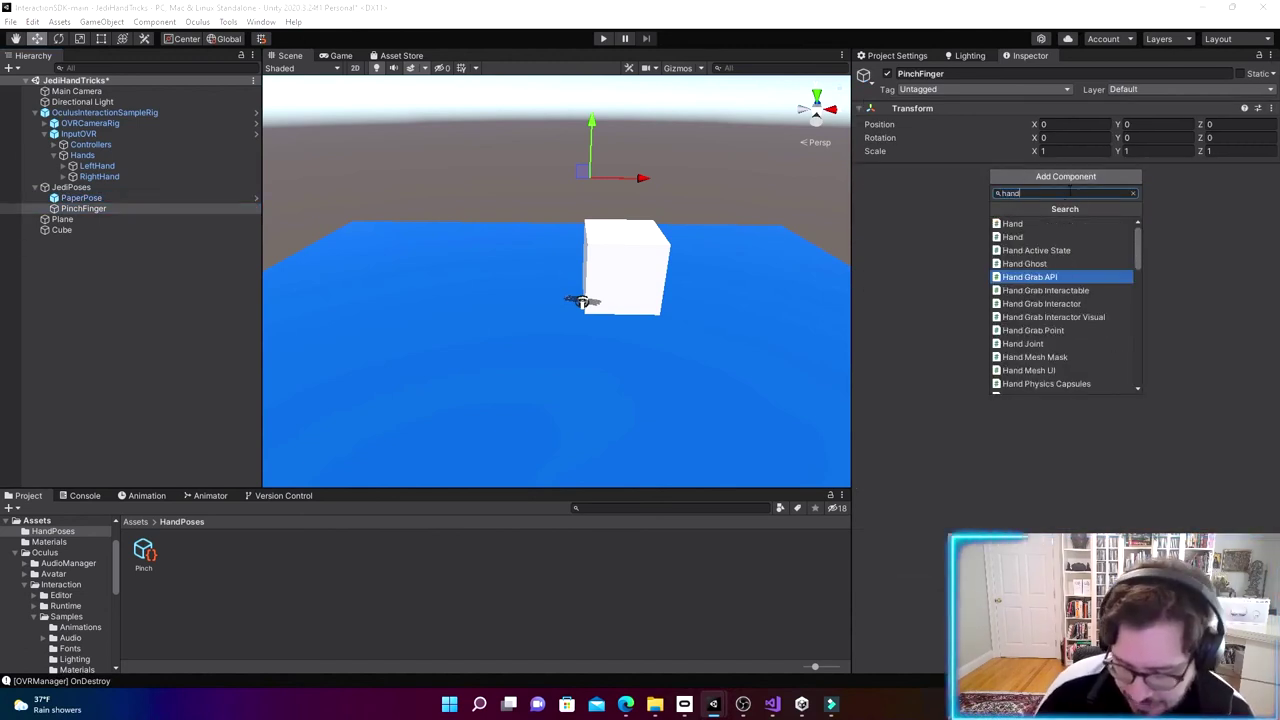
pyautogui.write('ref')
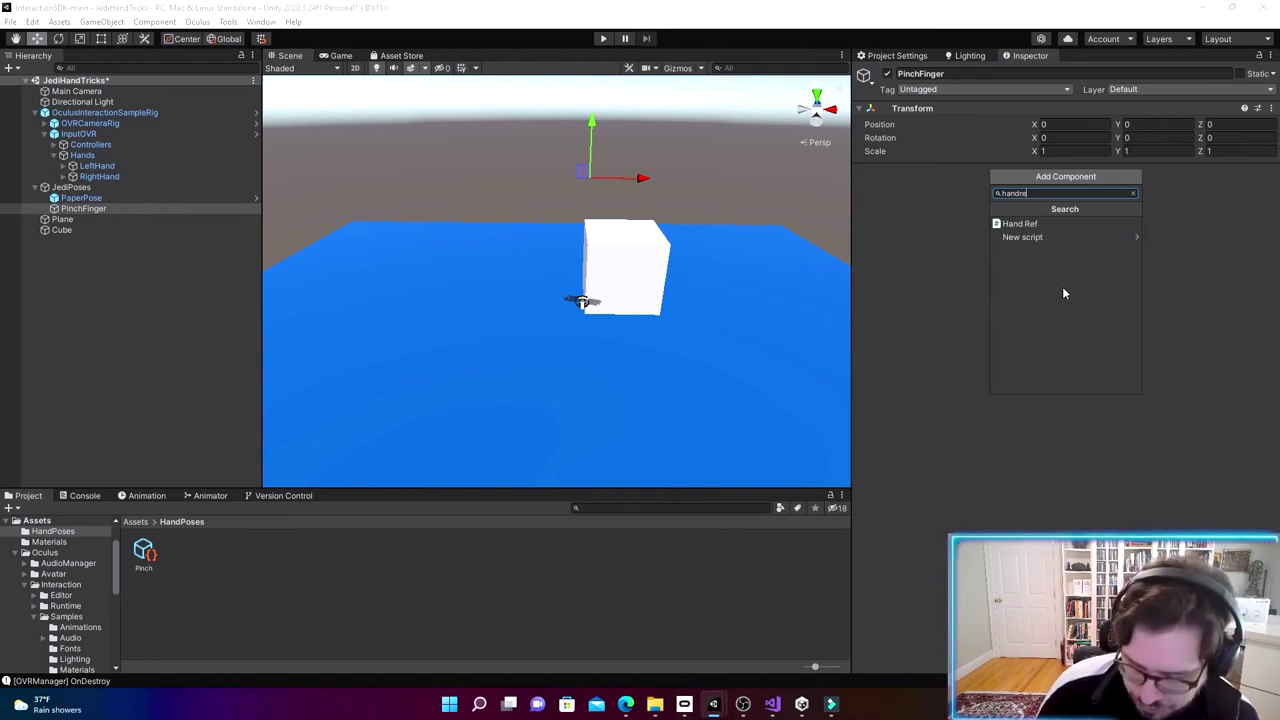
pyautogui.click(1027, 224)
pyautogui.click(1032, 224)
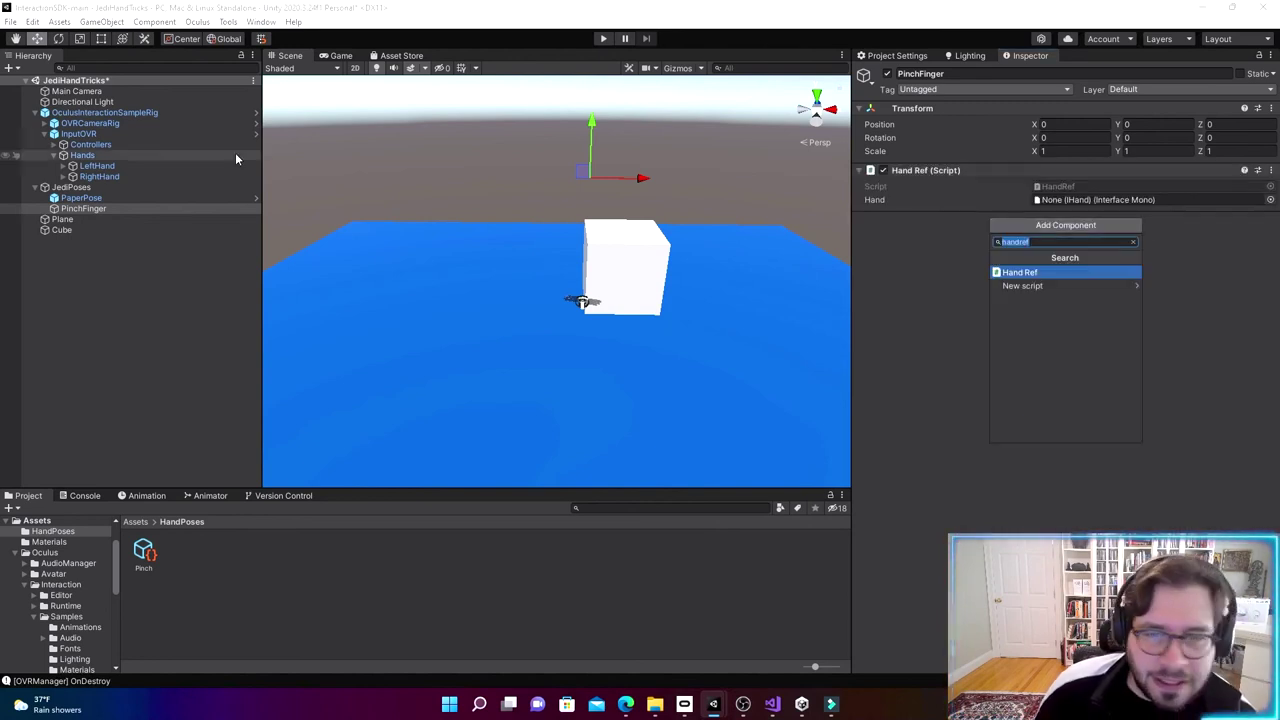
# Step: Add a Selector Unity Event Wrapper component to PinchFinger, using PaperPose's component list as the reference
pyautogui.click(115, 199)
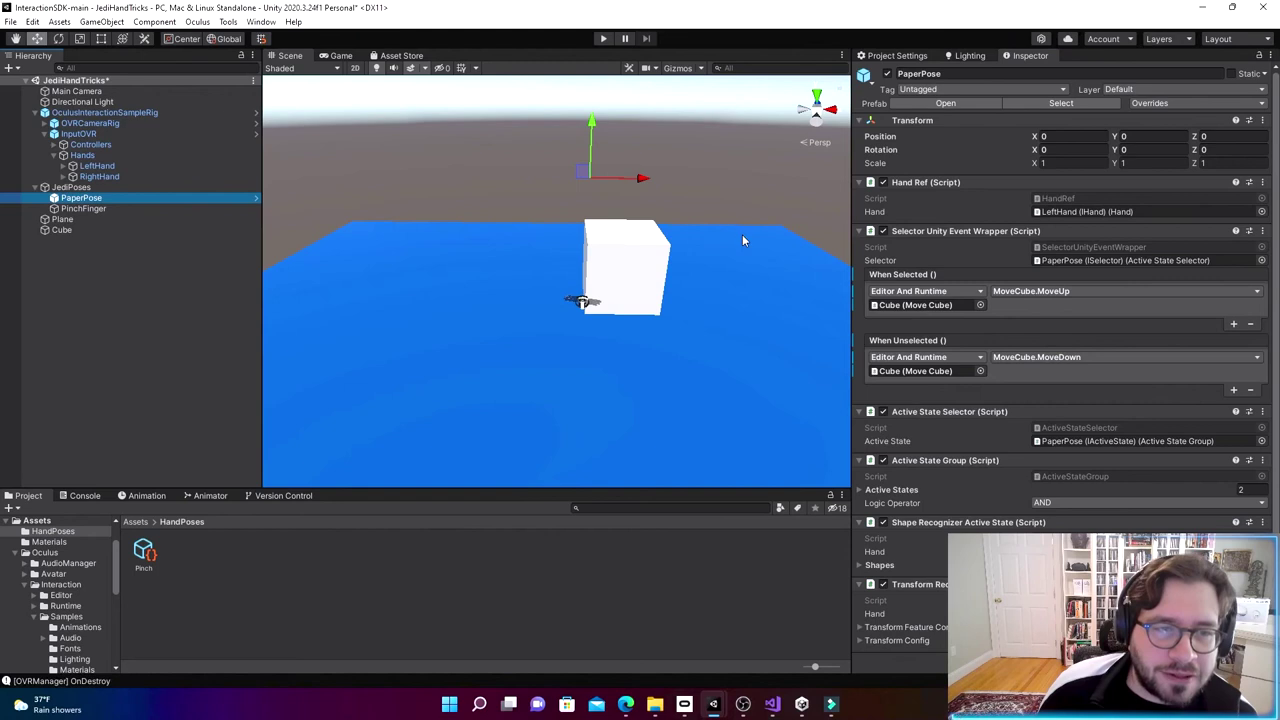
pyautogui.click(98, 210)
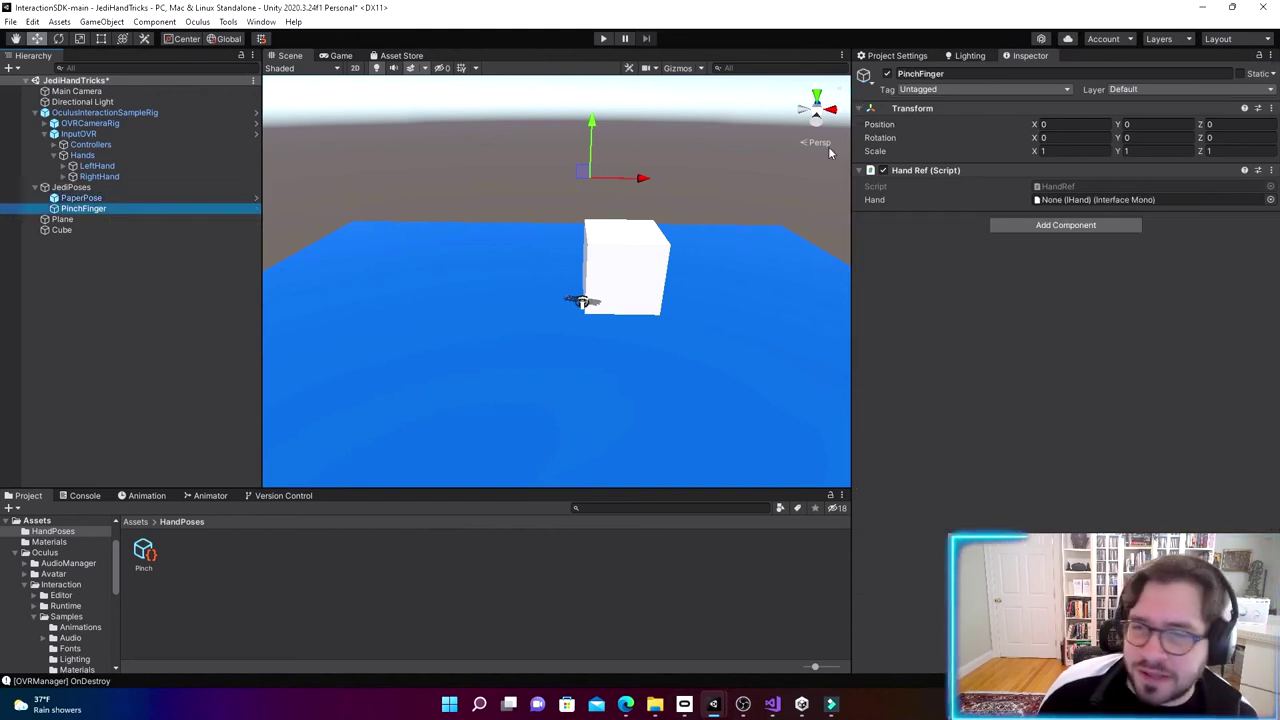
pyautogui.click(1050, 225)
pyautogui.write('s')
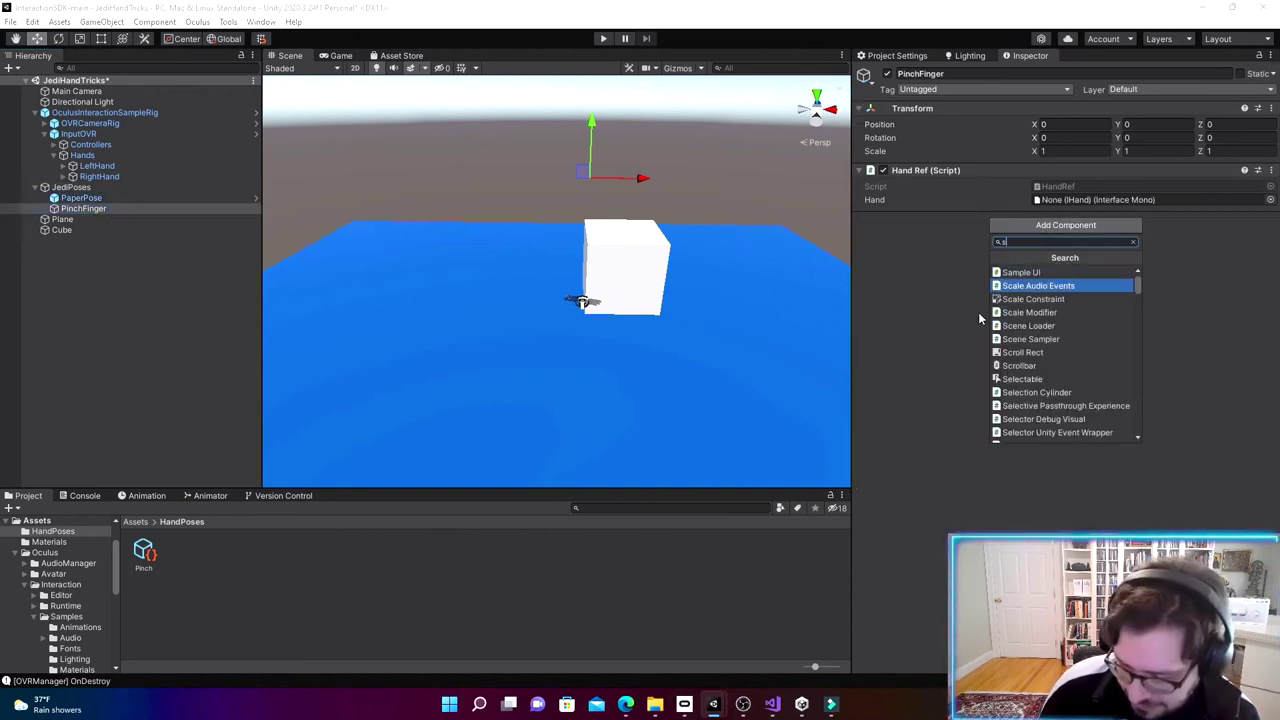
pyautogui.write('elect')
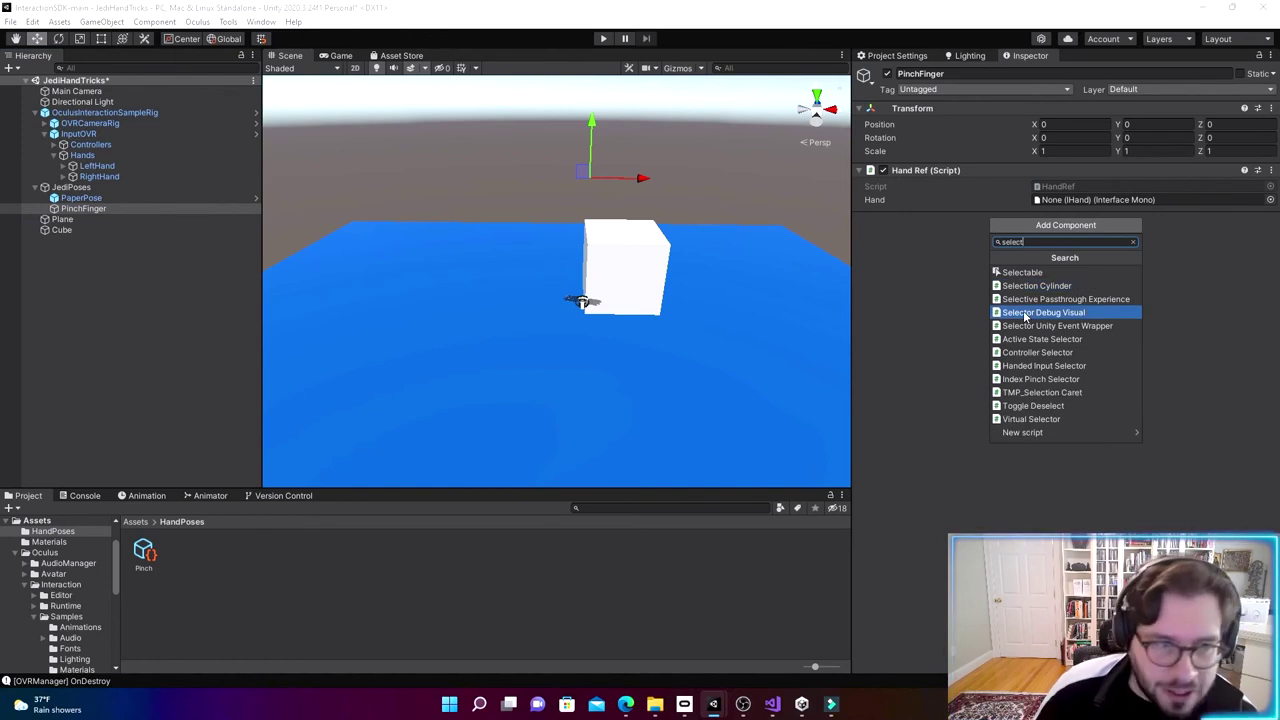
pyautogui.click(1086, 326)
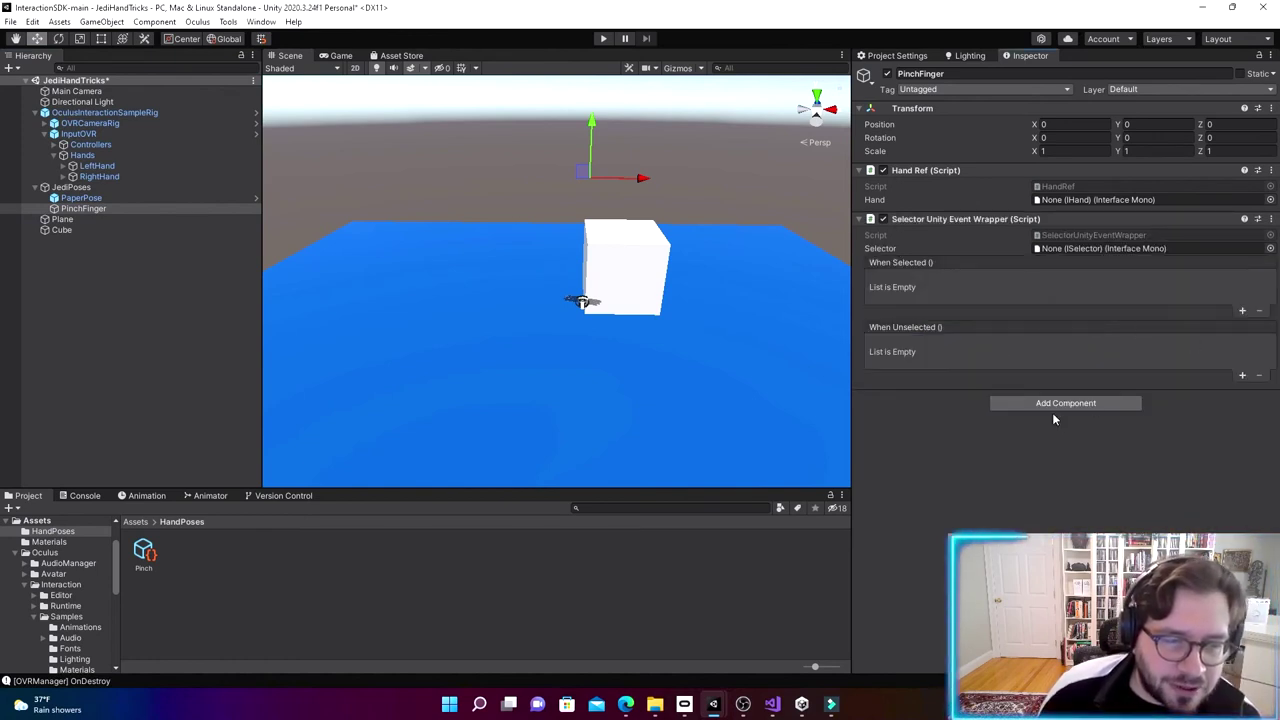
# Step: Check PaperPose for the component after the event wrapper and add an Active State Selector to PinchFinger
pyautogui.click(82, 198)
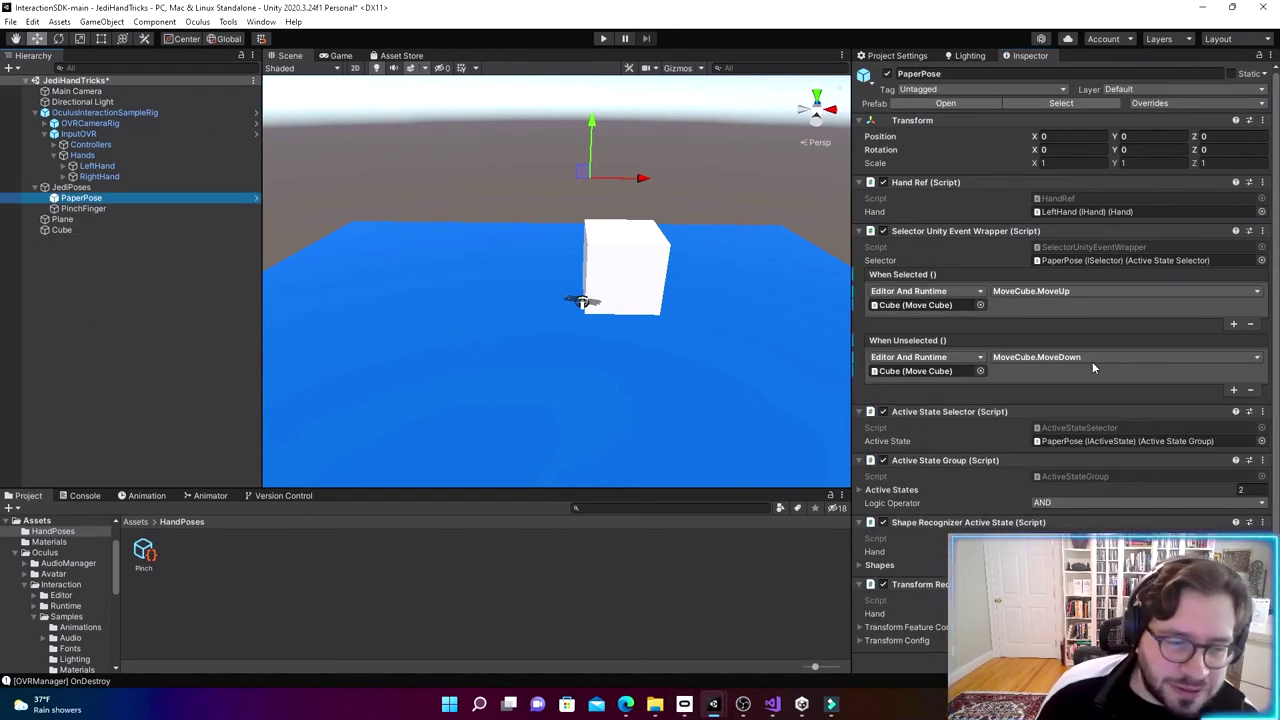
pyautogui.click(182, 208)
pyautogui.click(1020, 404)
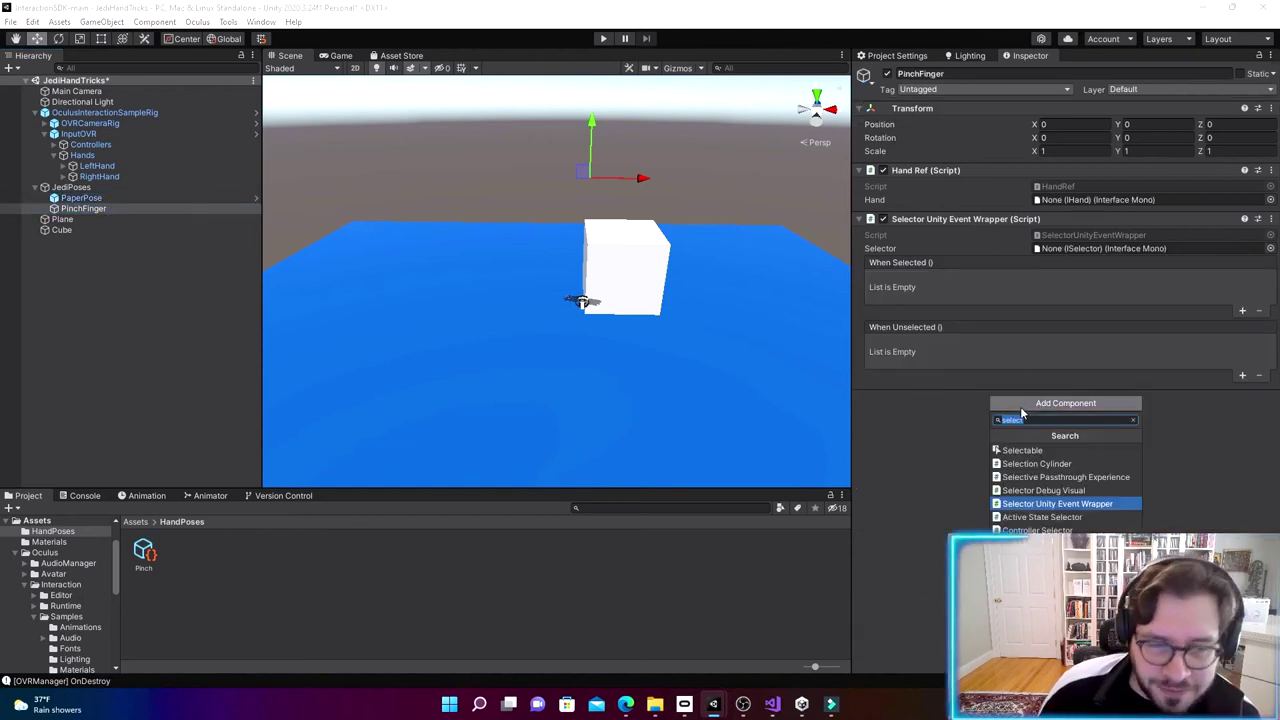
pyautogui.write('act')
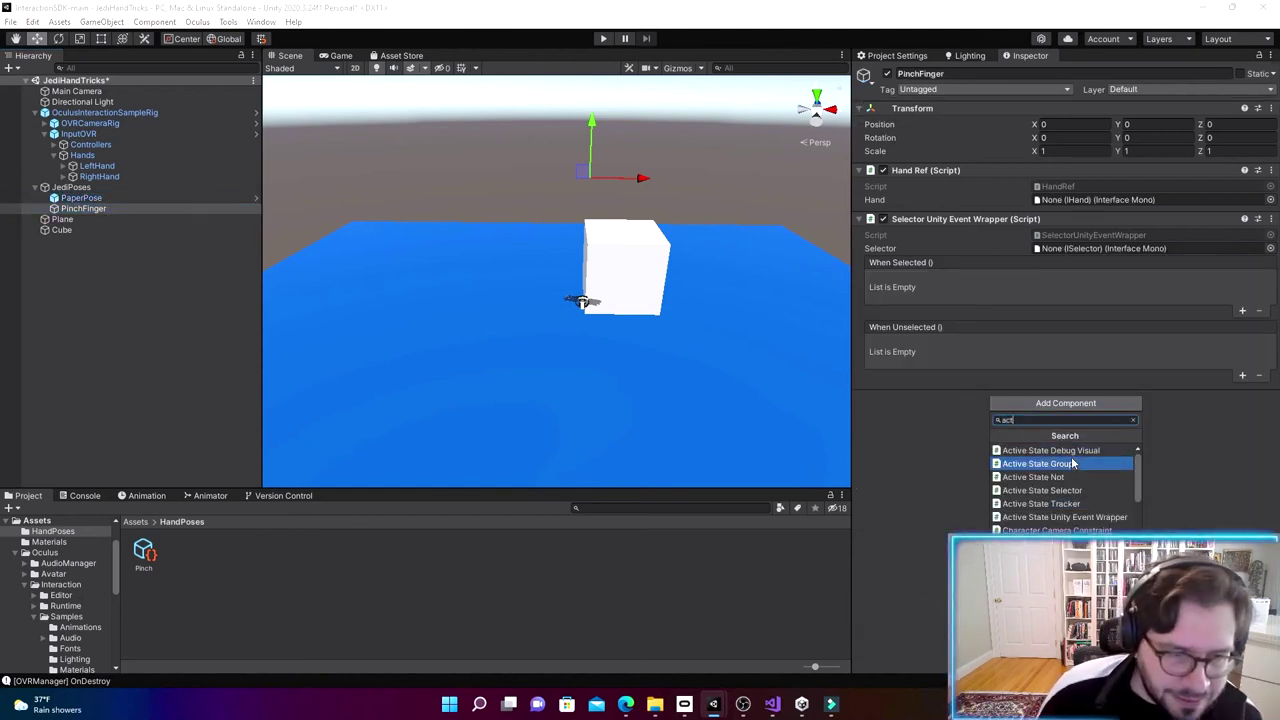
pyautogui.click(1045, 490)
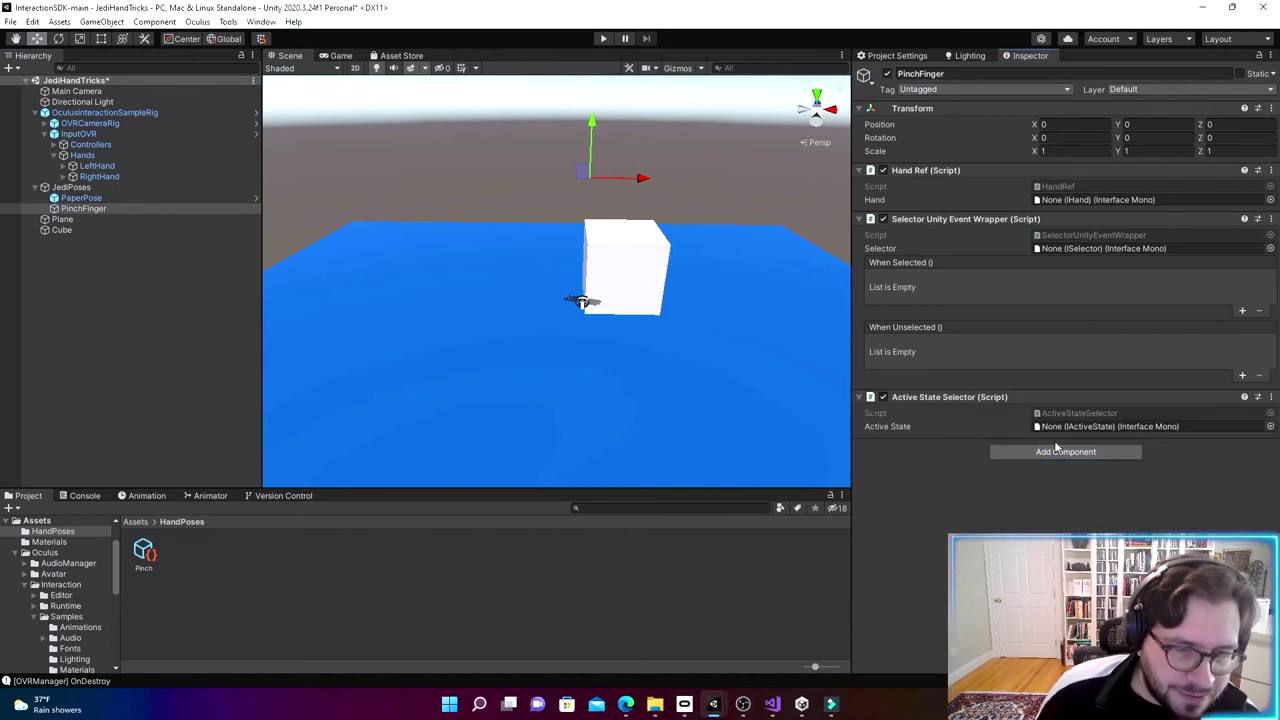
# Step: Compare with PaperPose again and add an Active State Group component to PinchFinger
pyautogui.click(94, 200)
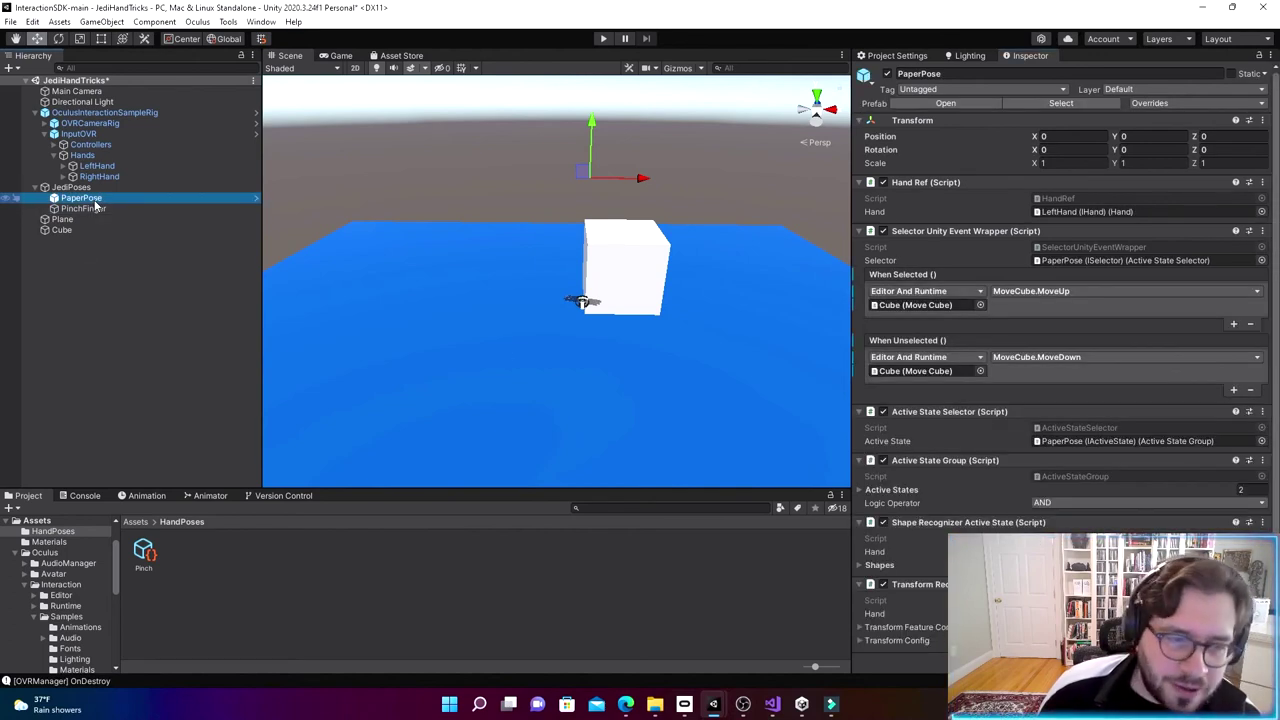
pyautogui.click(84, 208)
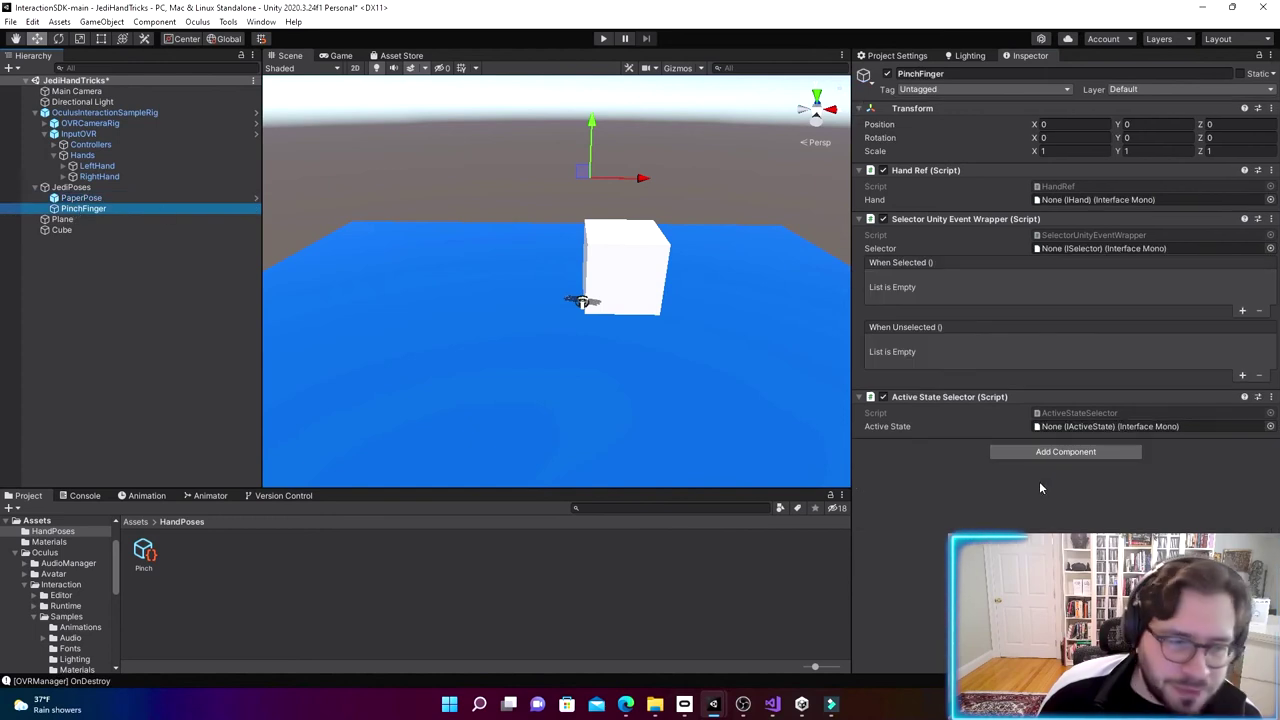
pyautogui.click(1062, 451)
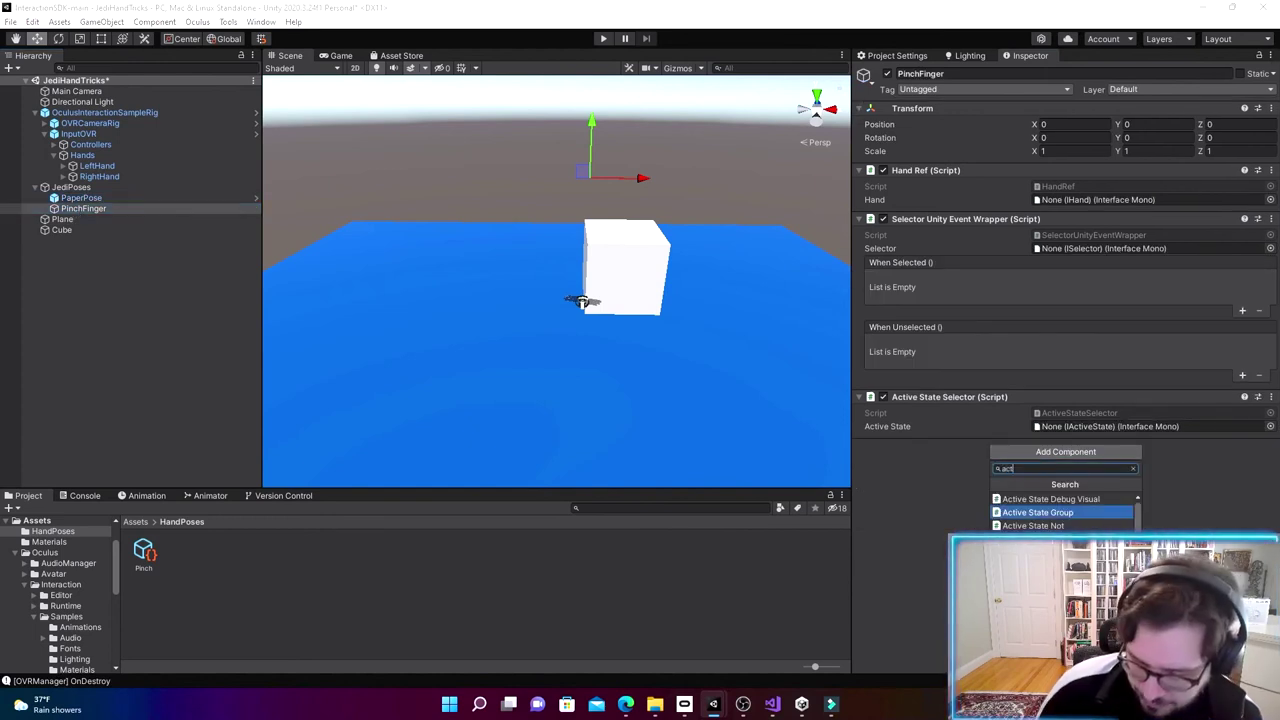
pyautogui.click(1060, 512)
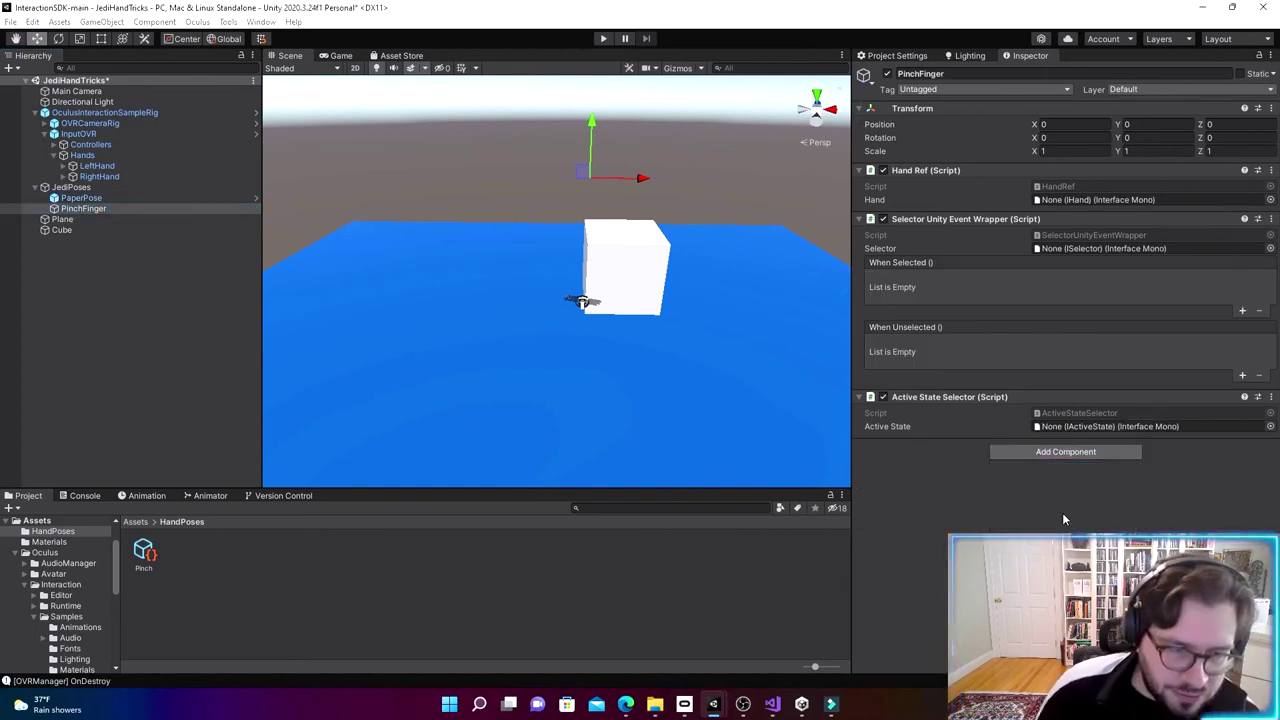
# Step: Check the remaining recognizer components on PaperPose and add a Shape Recognizer Active State to PinchFinger
pyautogui.click(104, 198)
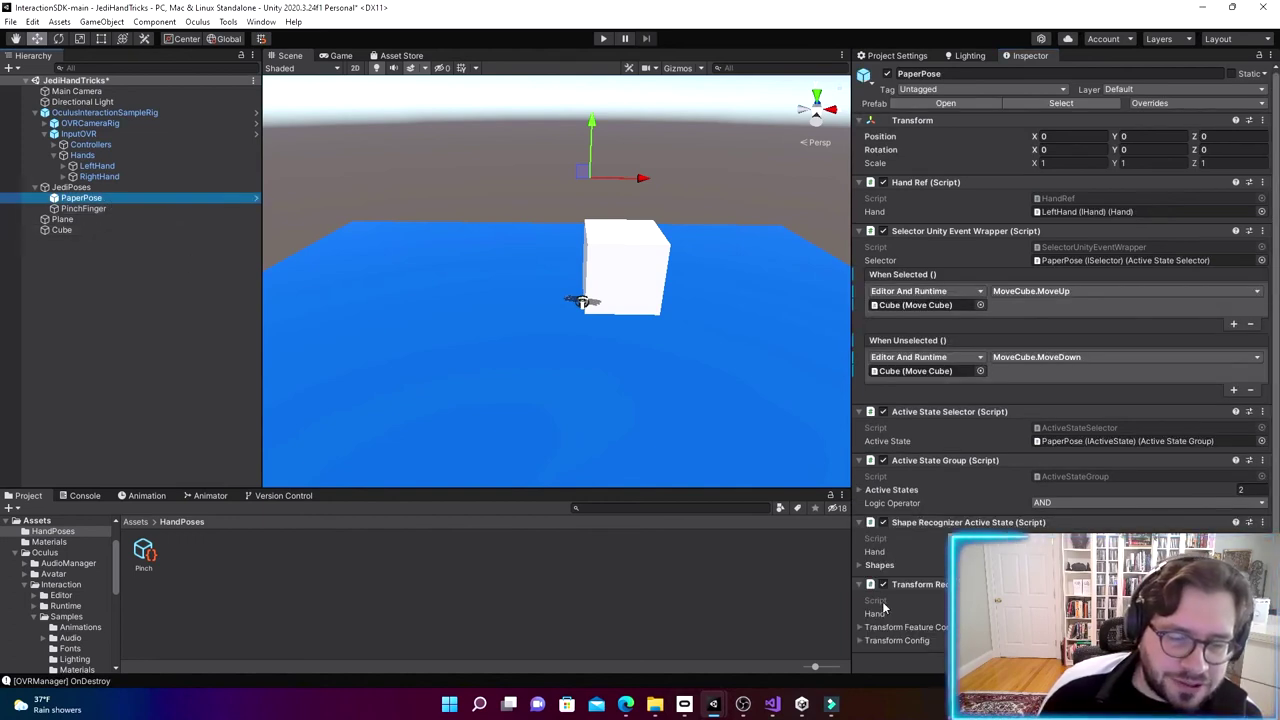
pyautogui.click(150, 208)
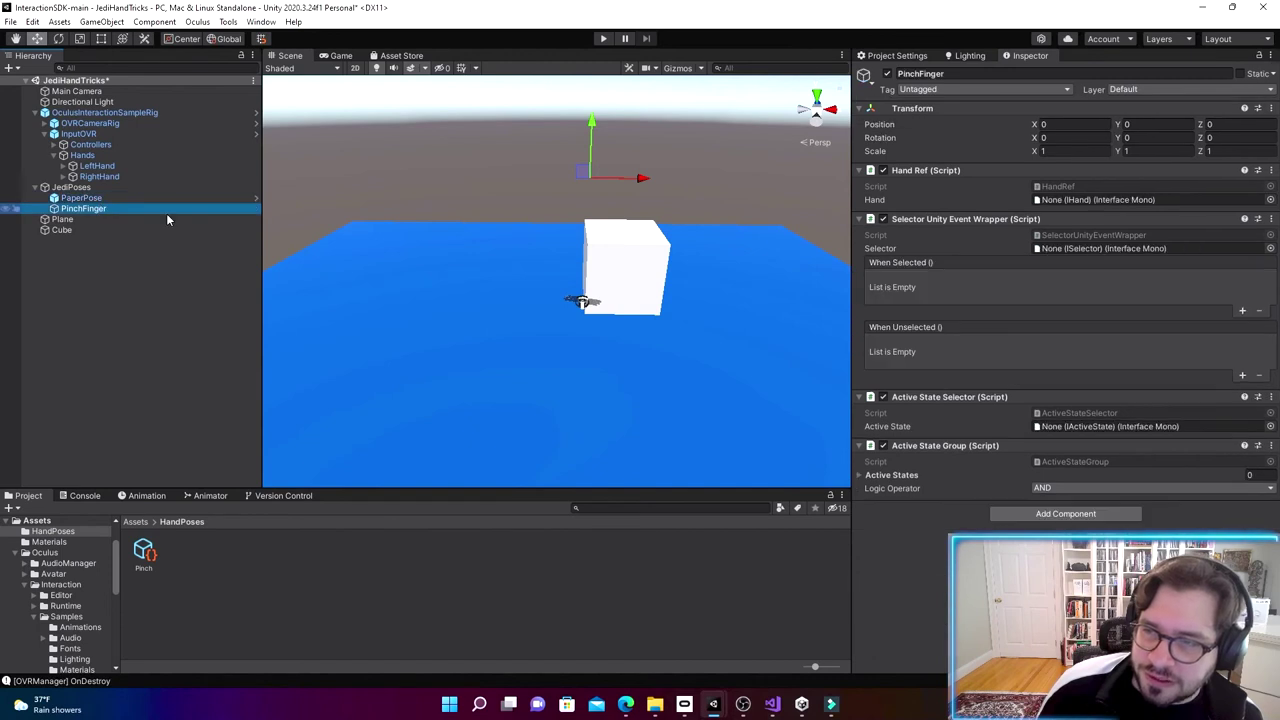
pyautogui.click(1033, 513)
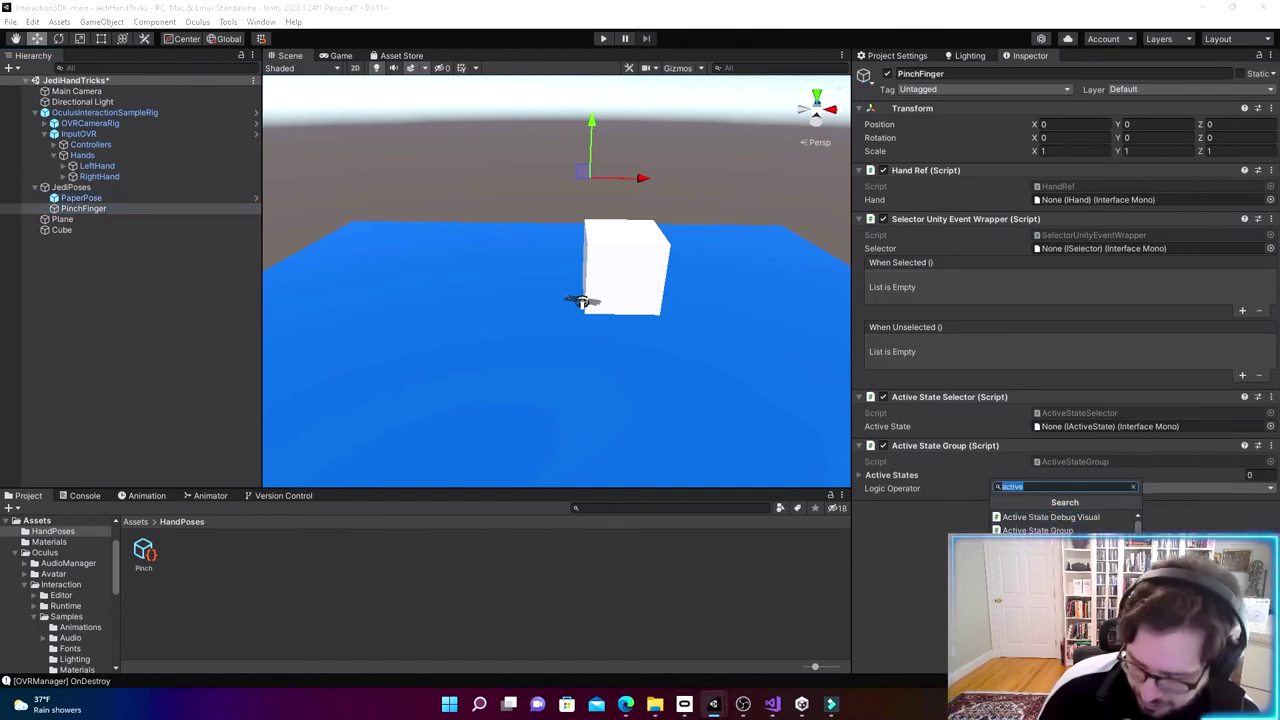
pyautogui.write('sh')
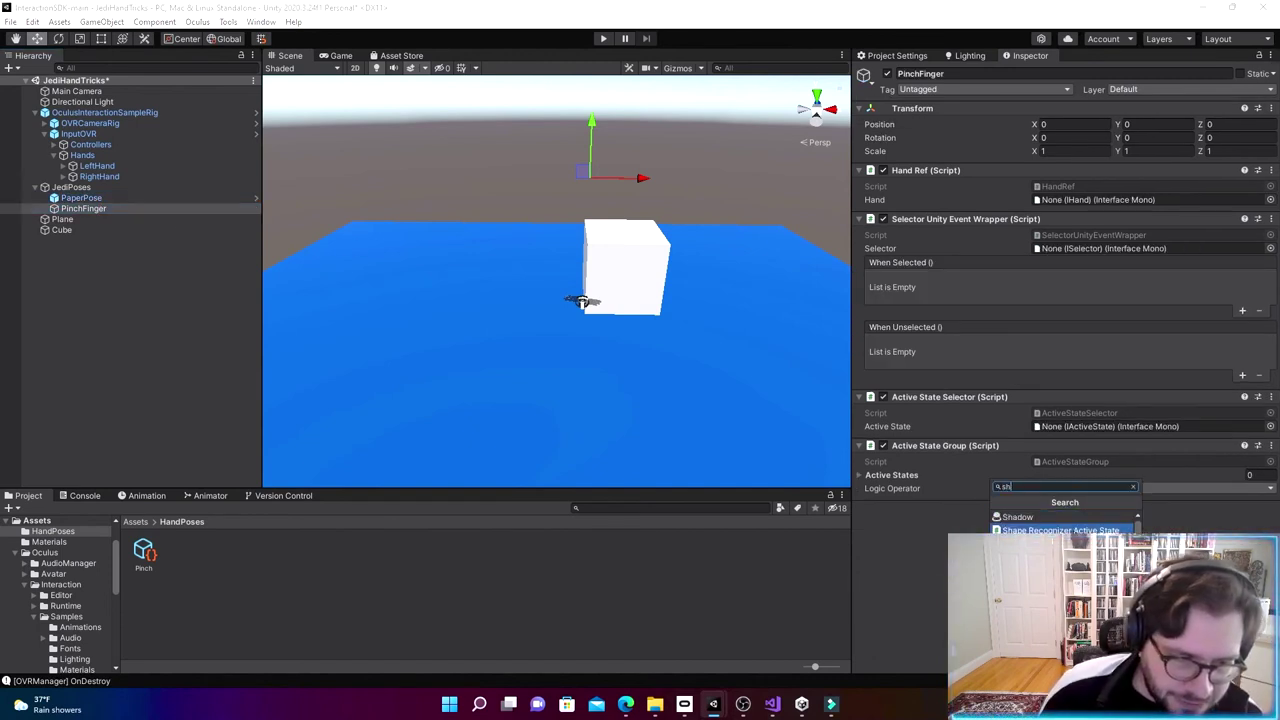
pyautogui.press('Return')
# Step: Add a Transform Recognizer Active State component to PinchFinger
pyautogui.click(1060, 575)
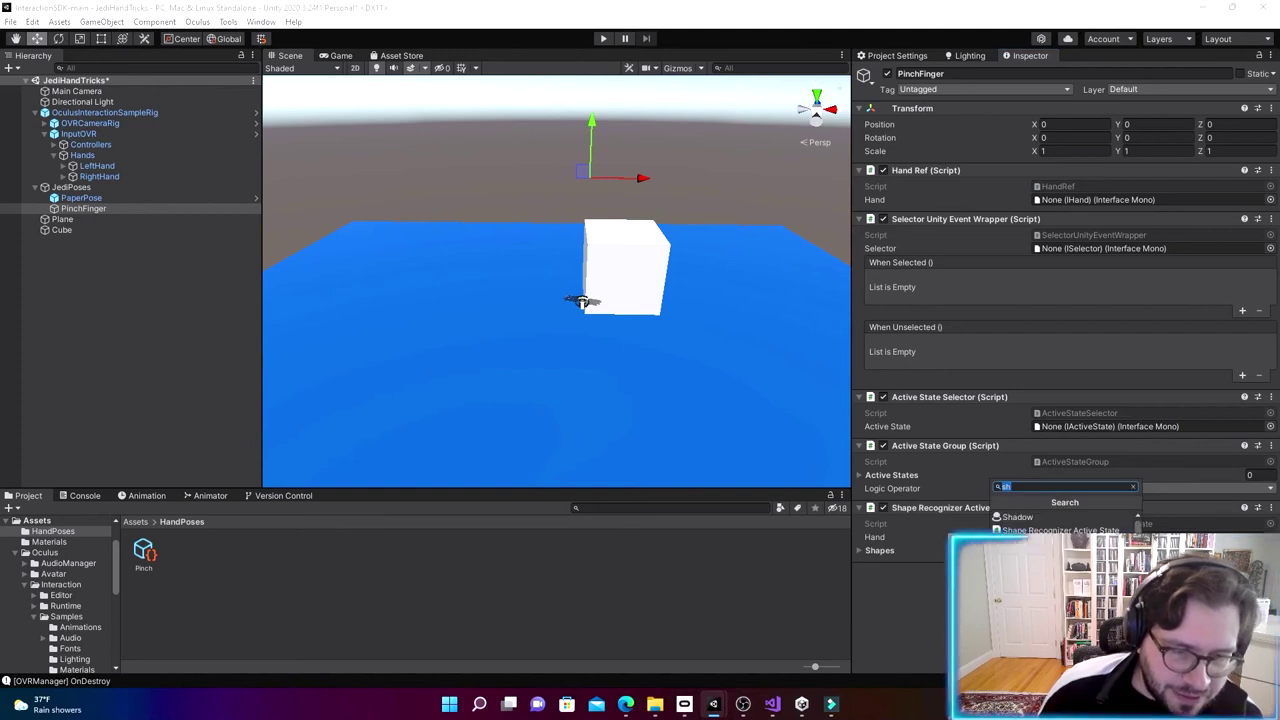
pyautogui.write('tra')
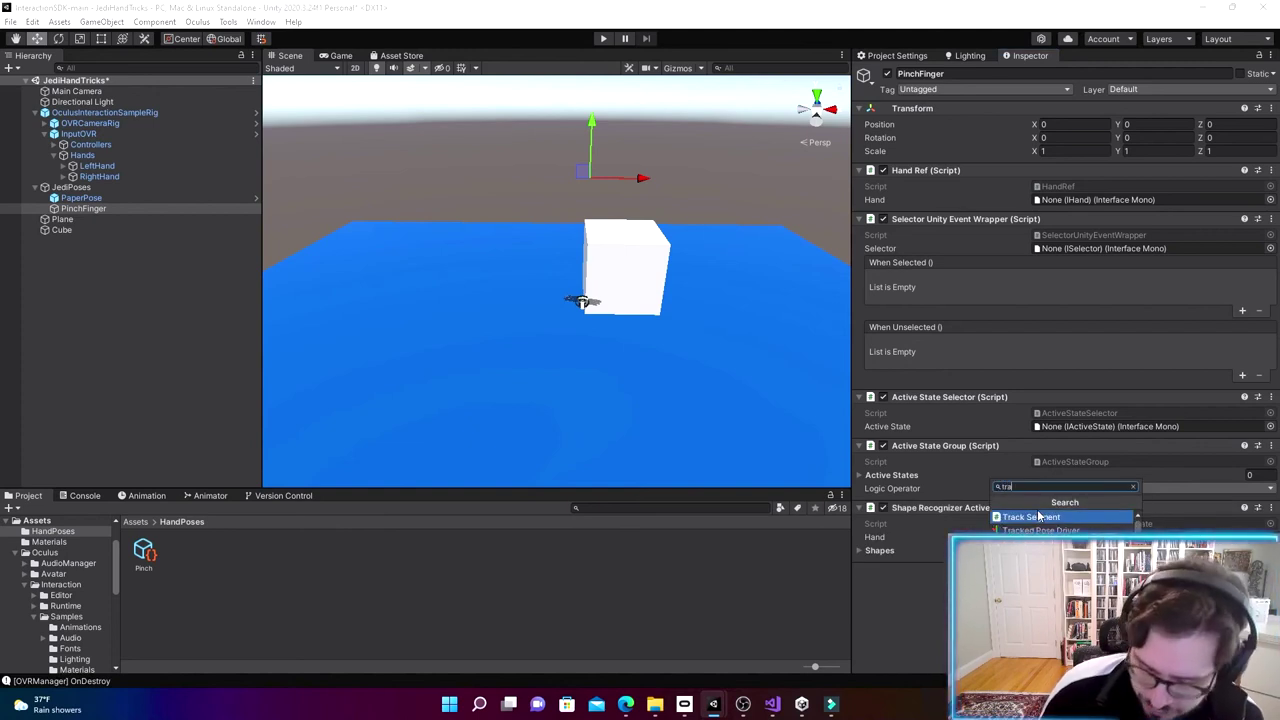
pyautogui.write('n')
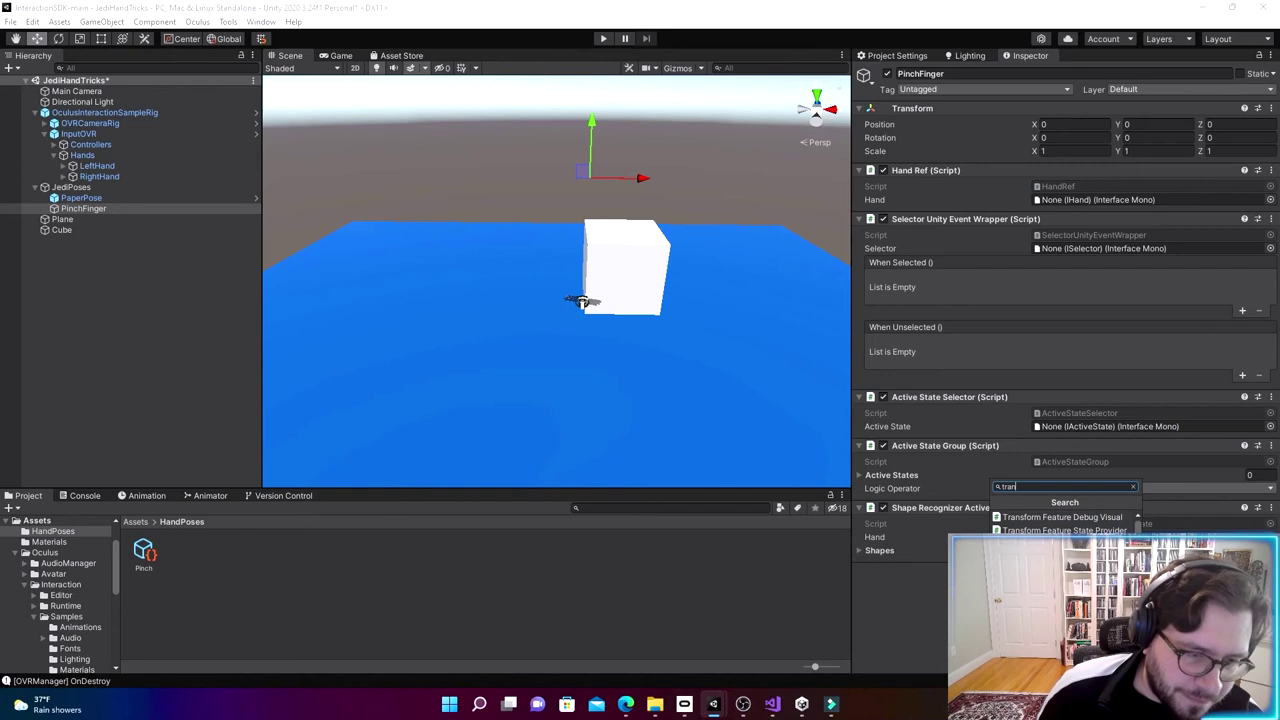
pyautogui.click(1060, 543)
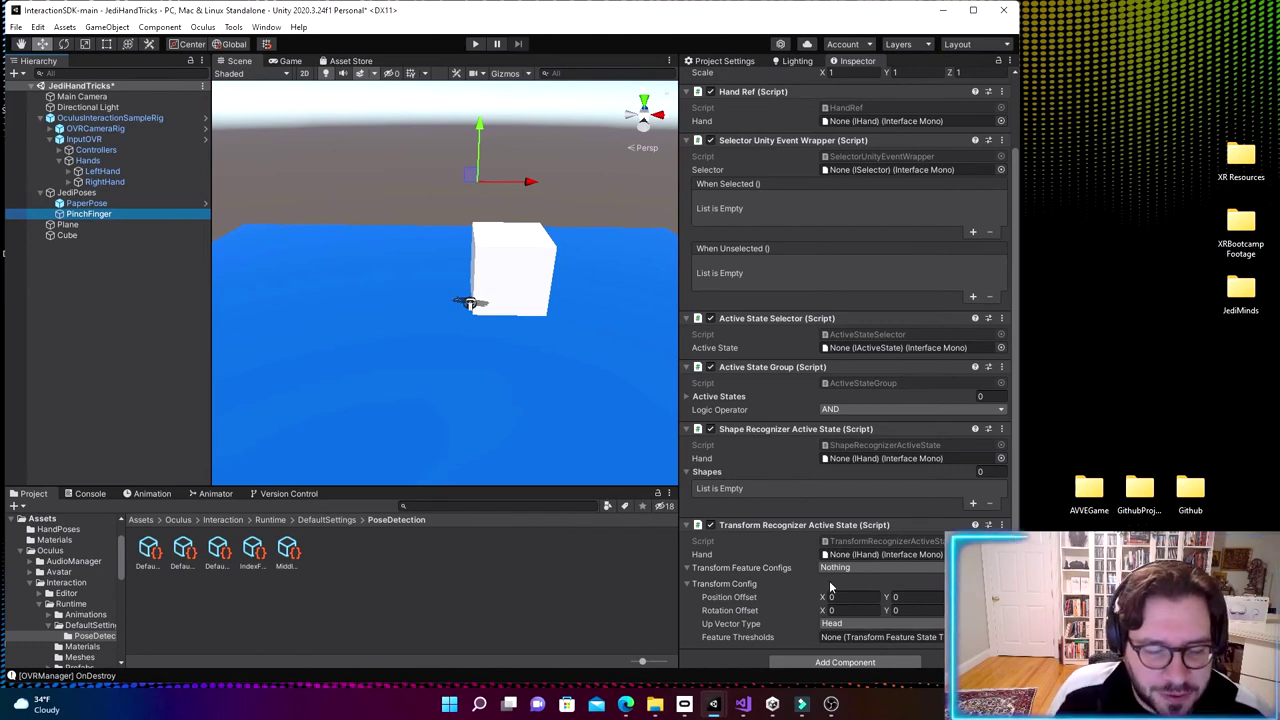
# Step: Assign DefaultTransformFeatureStateThresholds as the Feature Thresholds in the Transform Config of PinchFinger's Transform Recognizer Active State
pyautogui.scroll(-1, 832, 612)
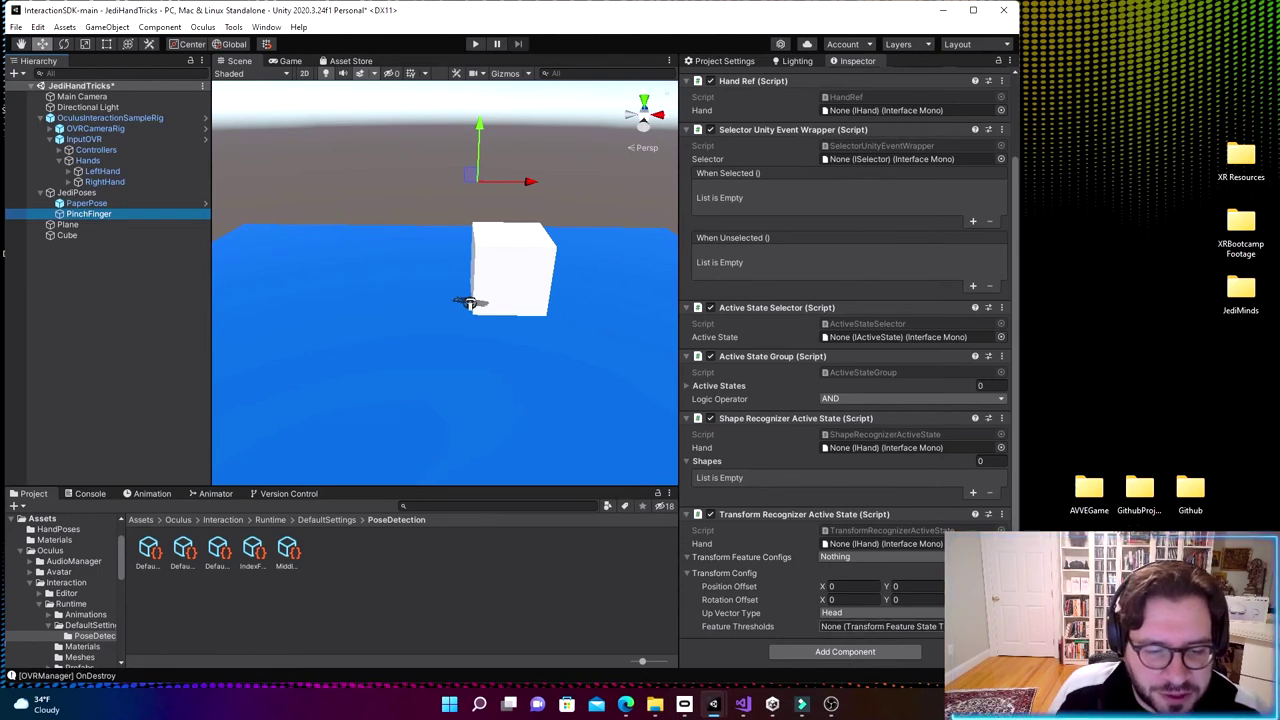
pyautogui.click(1000, 626)
pyautogui.click(906, 250)
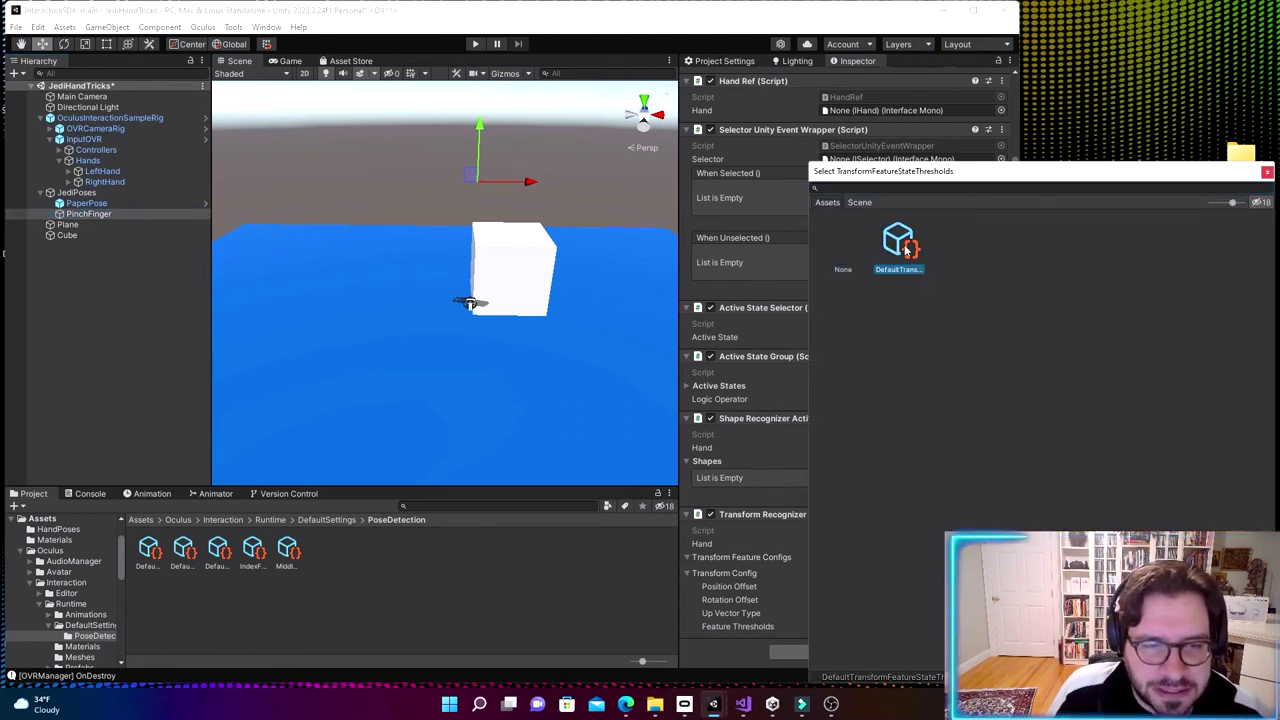
pyautogui.doubleClick(906, 250)
# Step: Inspect the assigned default thresholds asset and look up where the Oculus Interaction SDK offers creating Pose Detection assets
pyautogui.doubleClick(871, 628)
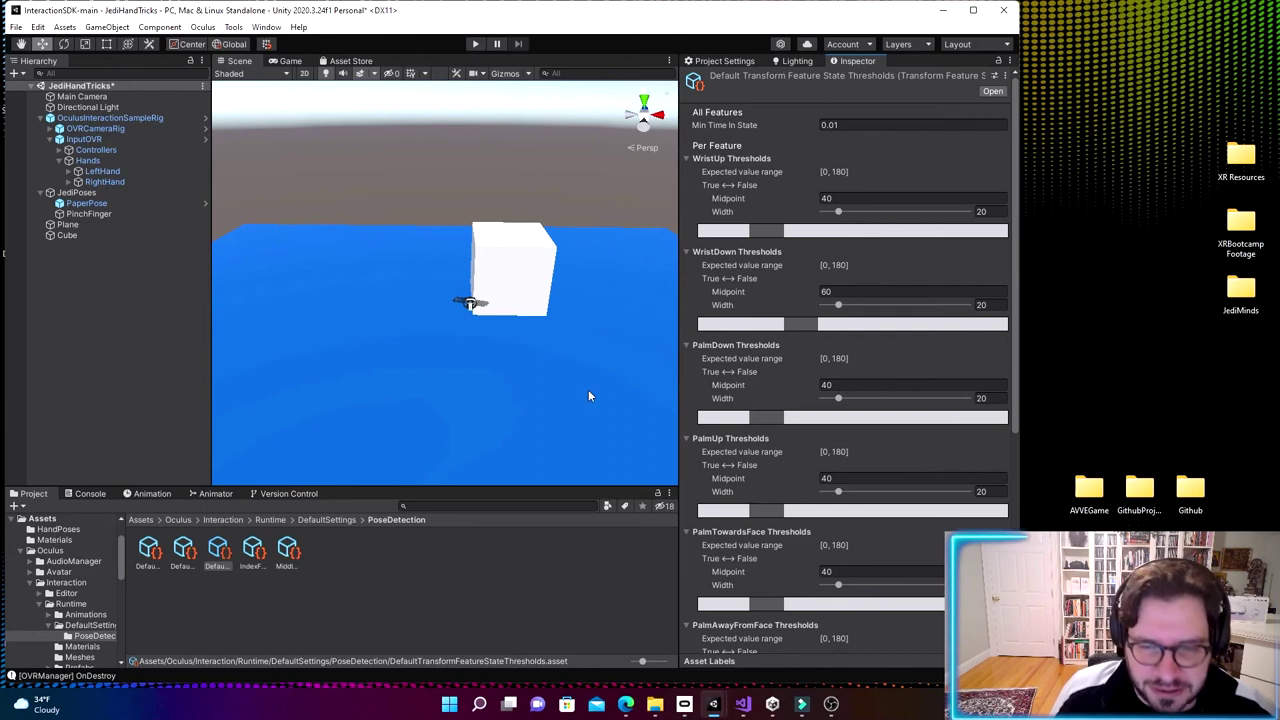
pyautogui.rightClick(340, 553)
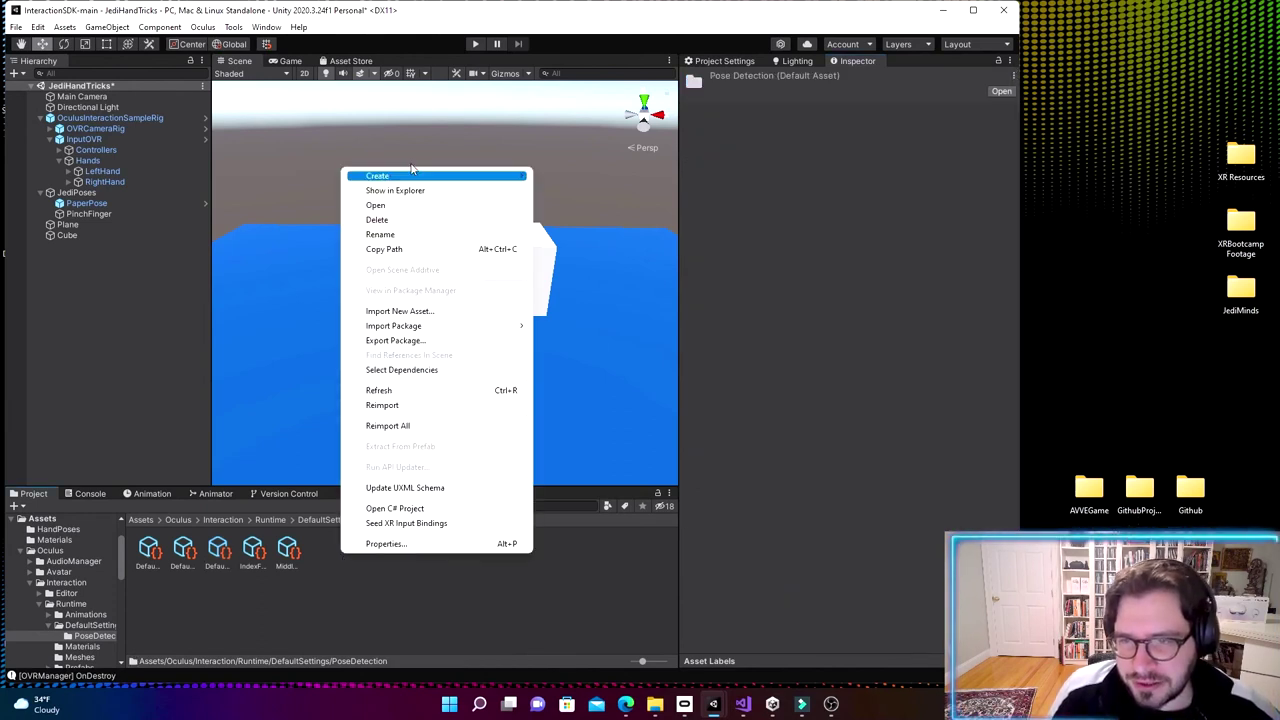
pyautogui.moveTo(418, 180)
pyautogui.moveTo(605, 133)
pyautogui.moveTo(735, 135)
pyautogui.moveTo(830, 139)
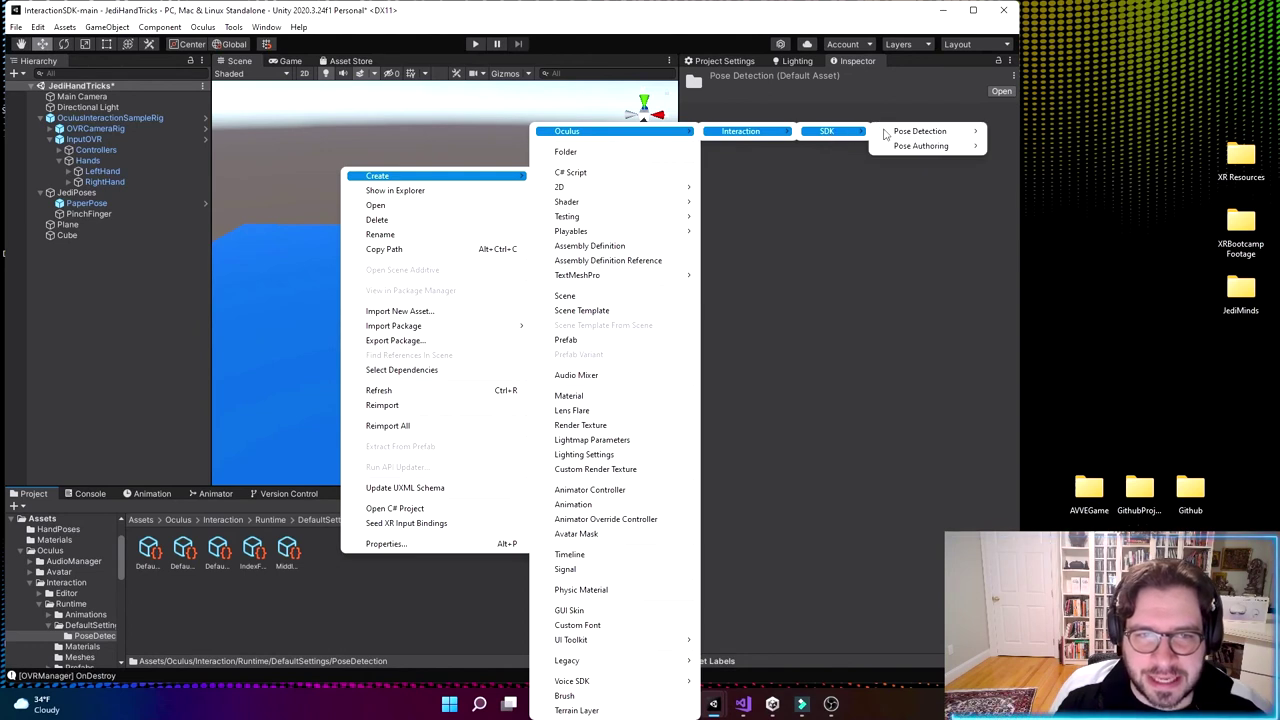
pyautogui.moveTo(915, 132)
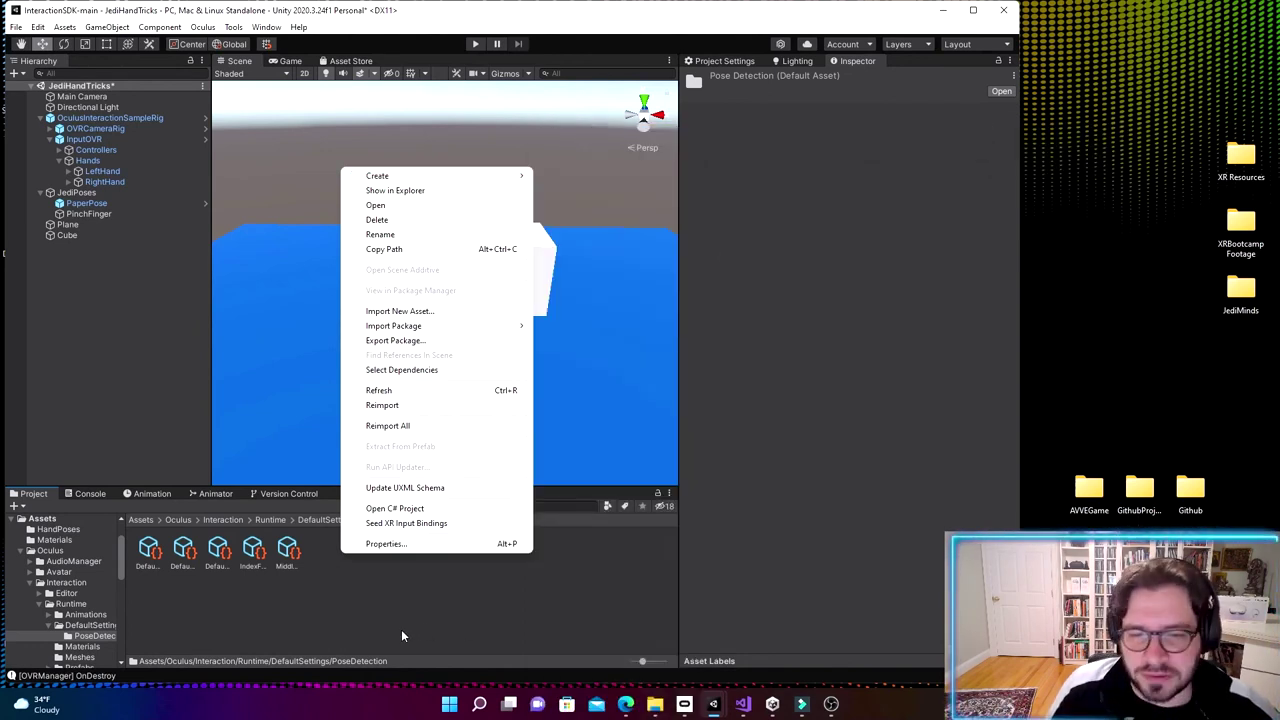
pyautogui.click(426, 642)
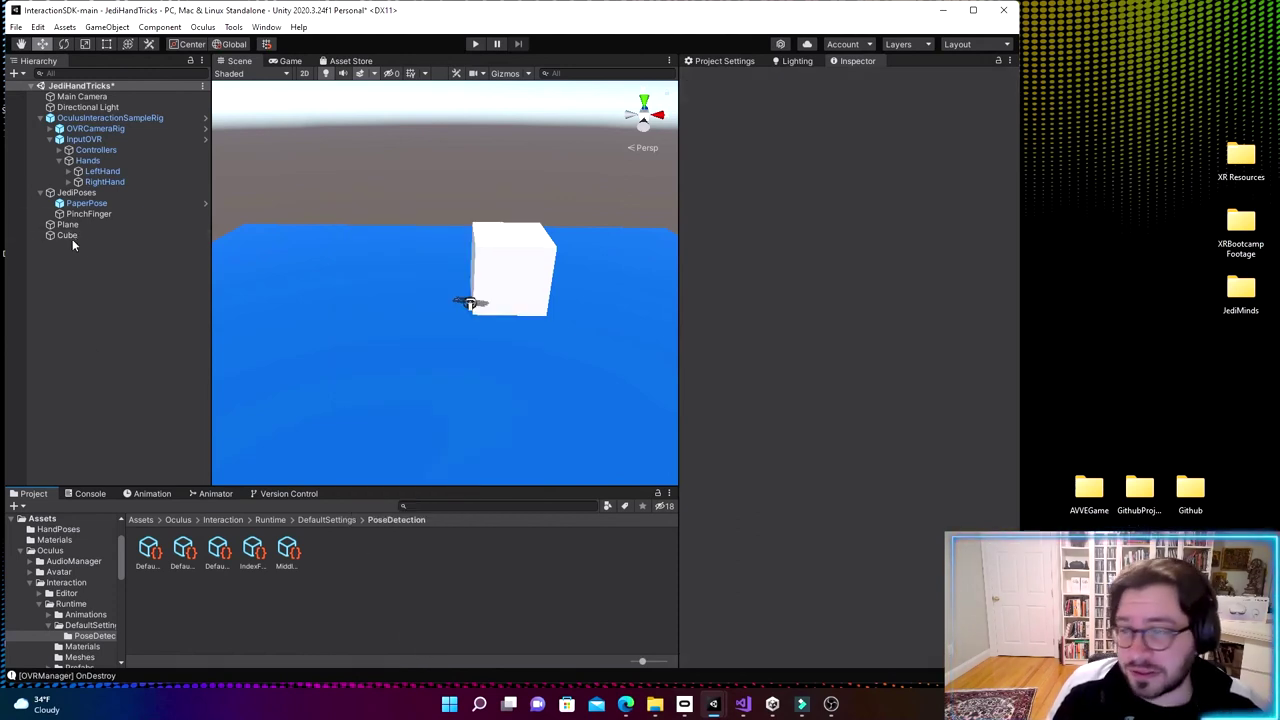
# Step: Set the Up Vector Type in PinchFinger's Transform Config to World
pyautogui.click(90, 214)
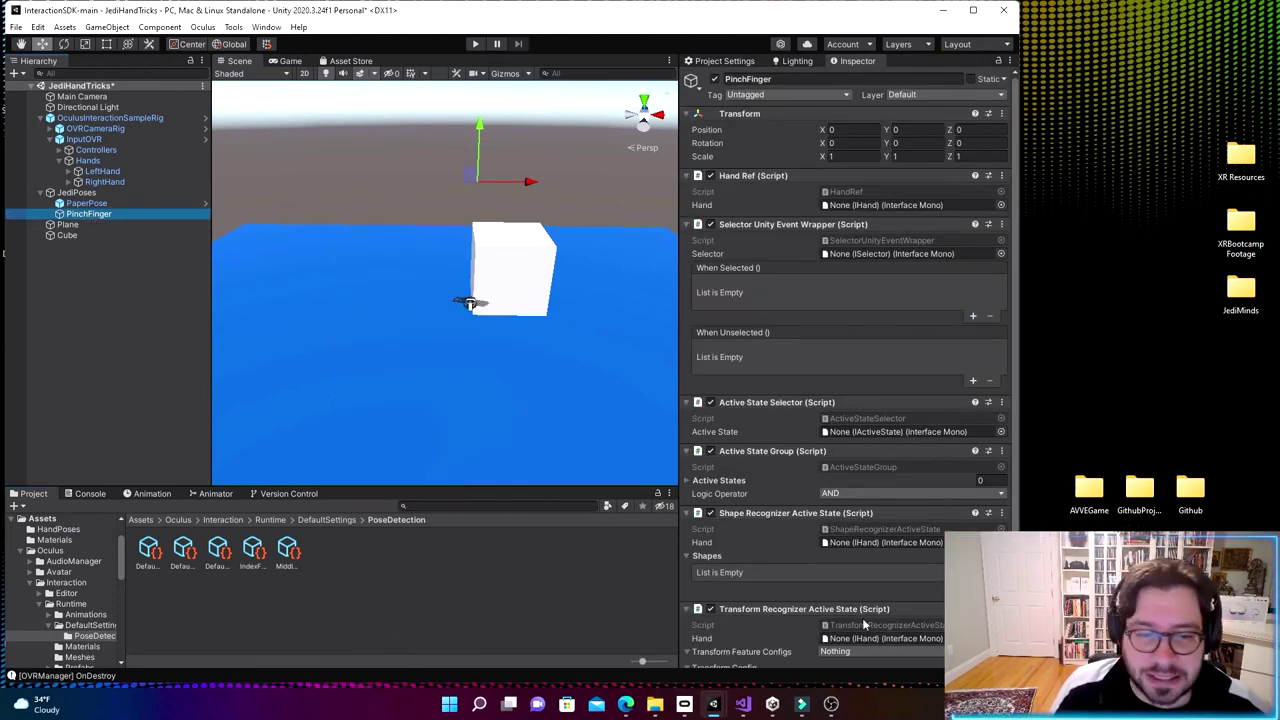
pyautogui.scroll(-3, 862, 618)
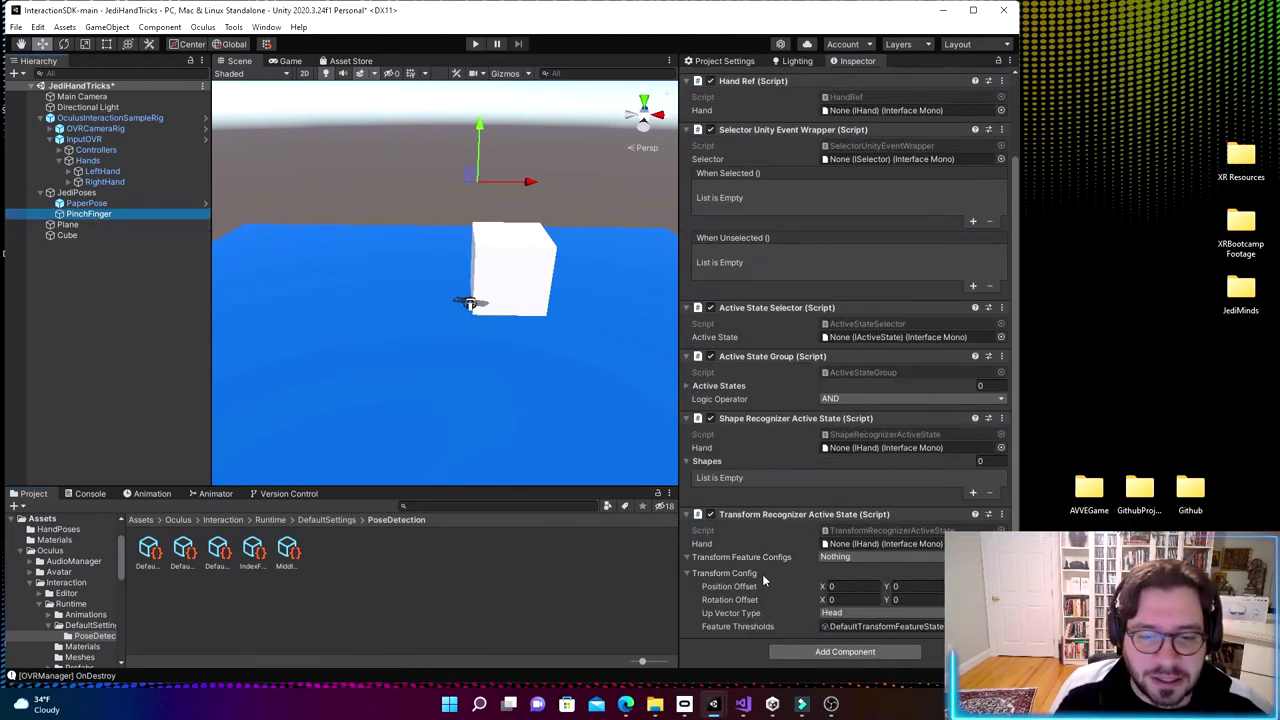
pyautogui.click(875, 614)
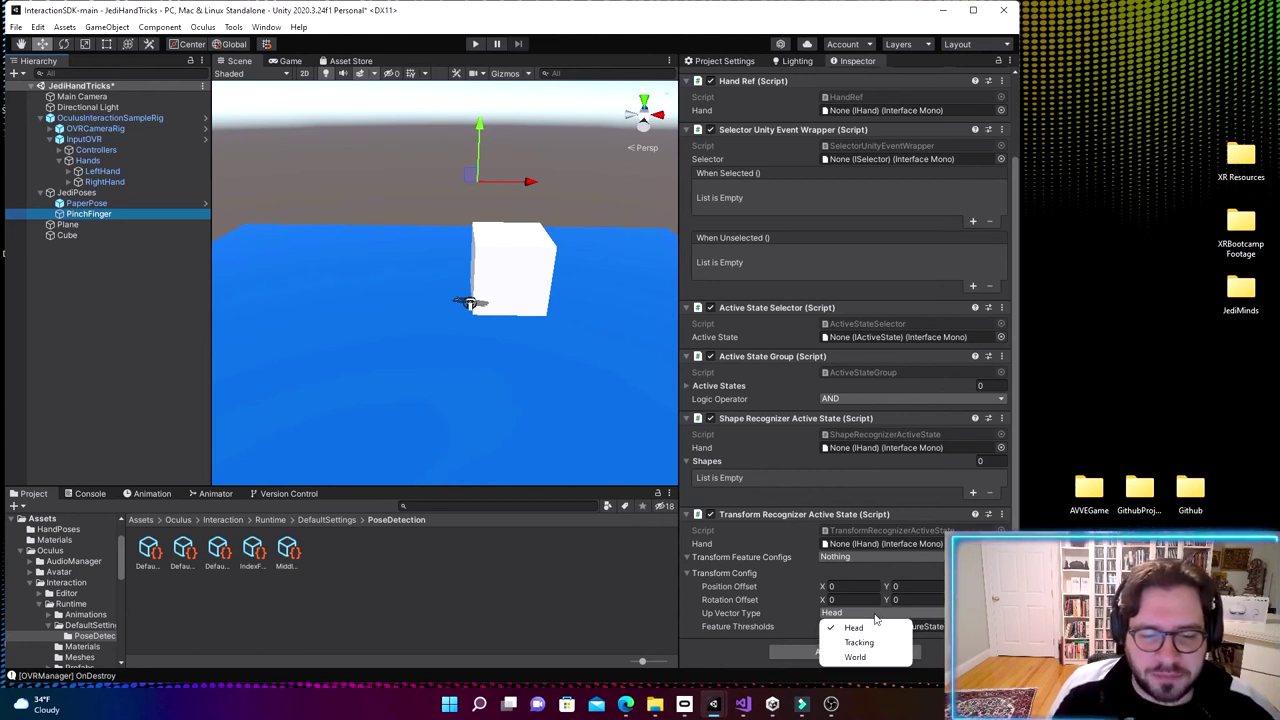
pyautogui.click(855, 657)
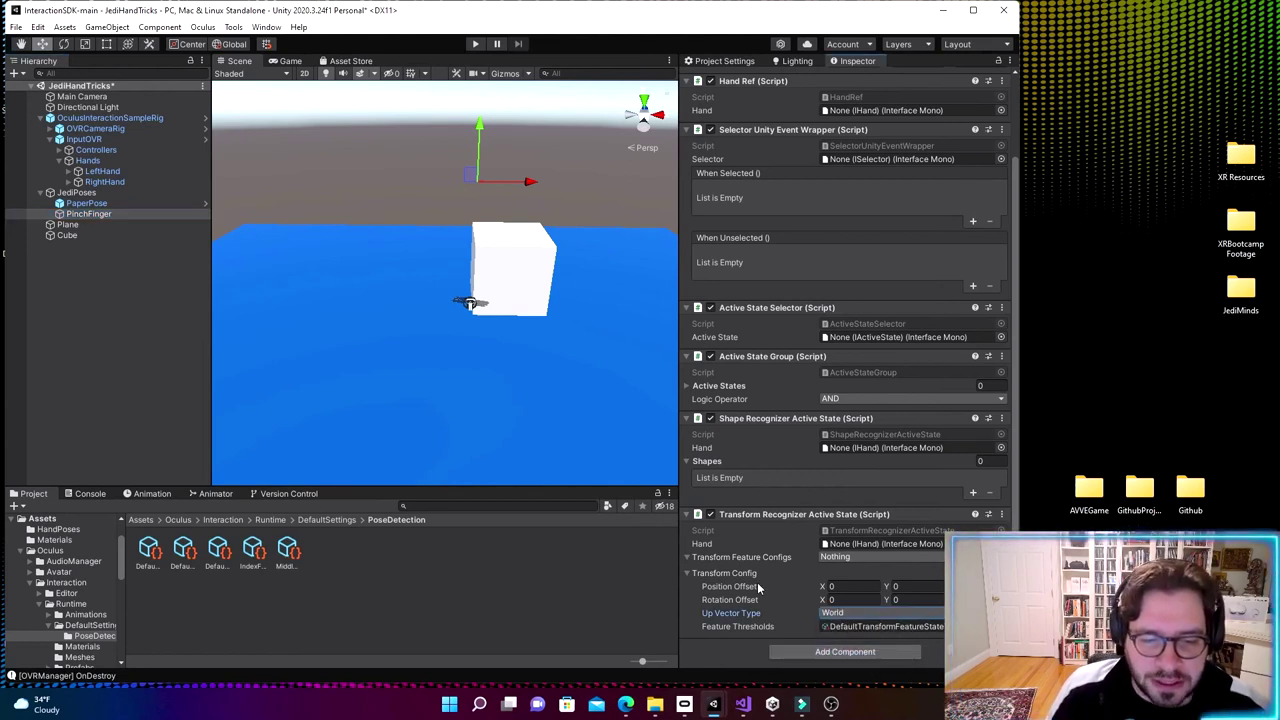
# Step: Enable Pinch Clear in the Transform Feature Configs of PinchFinger's Transform Recognizer Active State
pyautogui.scroll(3, 768, 599)
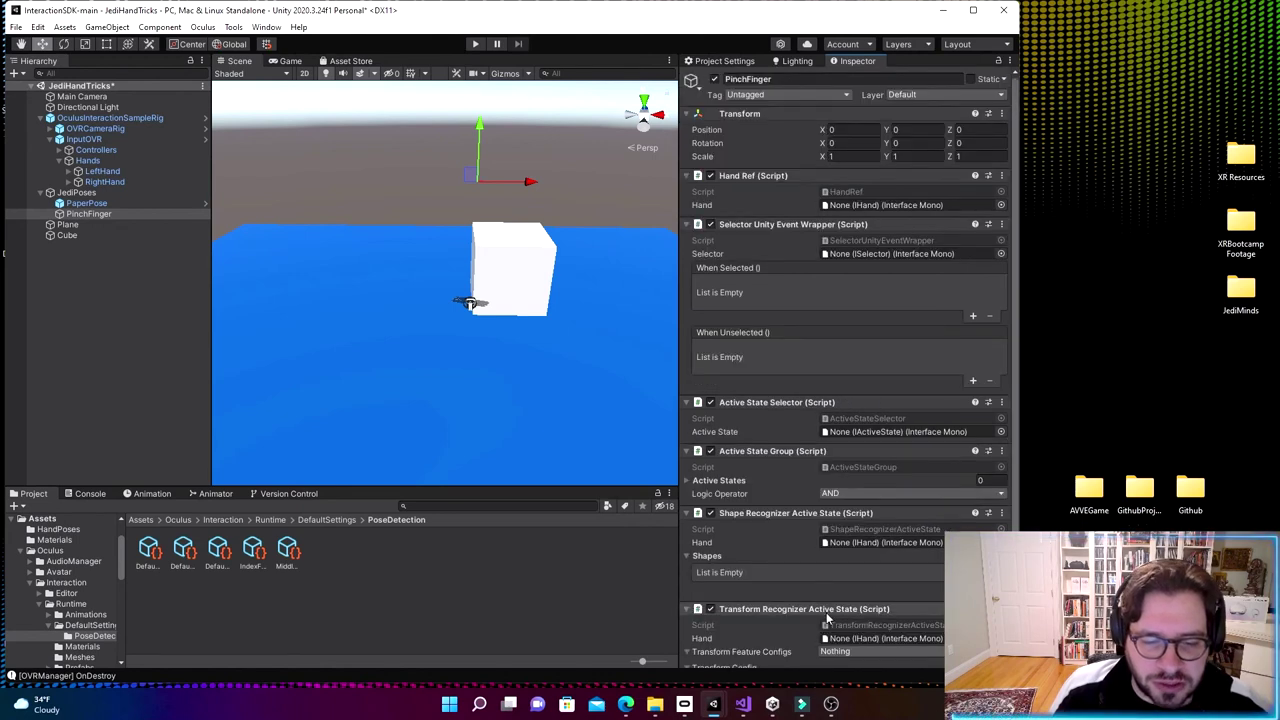
pyautogui.scroll(-3, 826, 624)
pyautogui.click(846, 558)
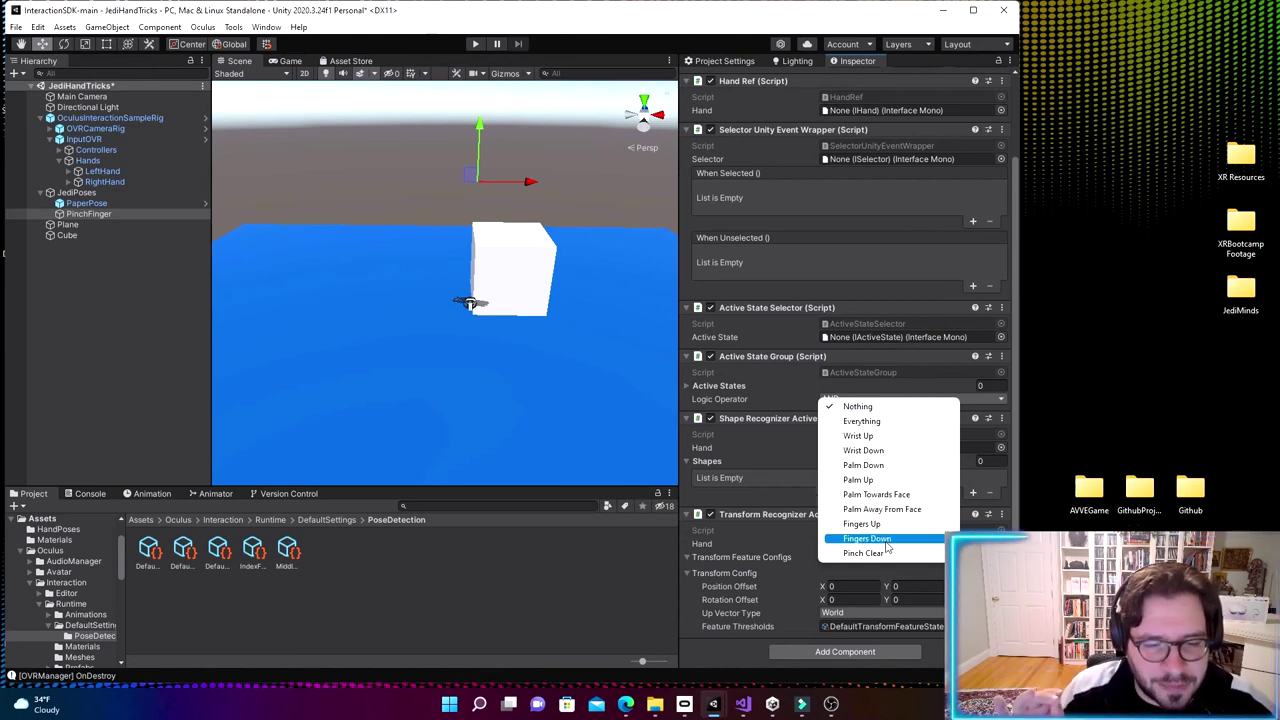
pyautogui.scroll(-1, 886, 557)
pyautogui.scroll(1, 884, 556)
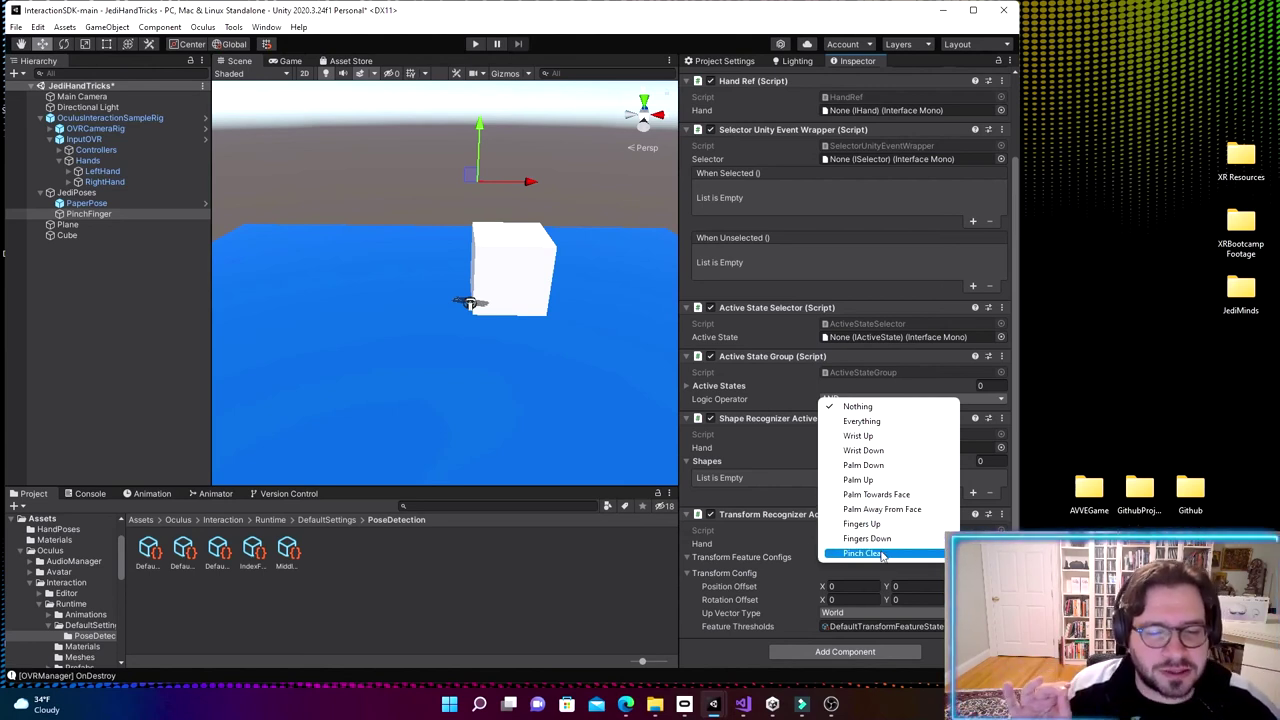
pyautogui.click(882, 554)
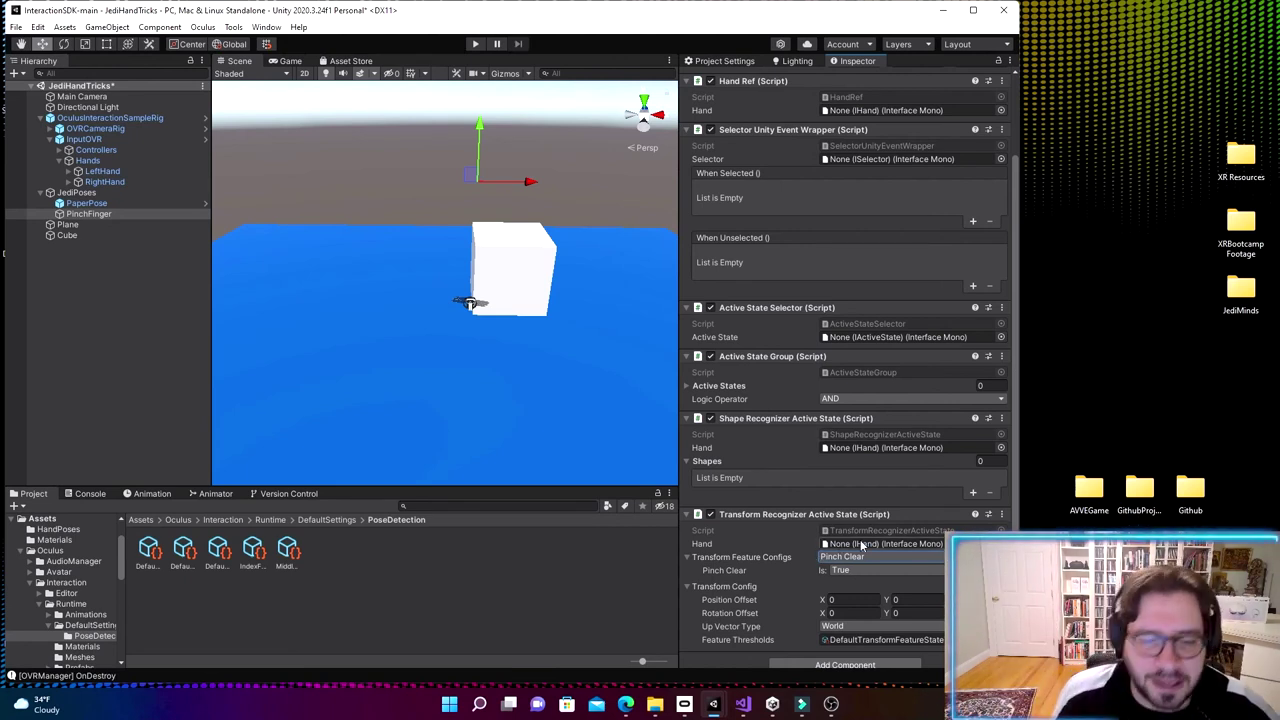
# Step: Assign RightHand as the Hand of PinchFinger's Hand Ref and PinchFinger as the Hand of its Transform Recognizer Active State
pyautogui.scroll(3, 787, 506)
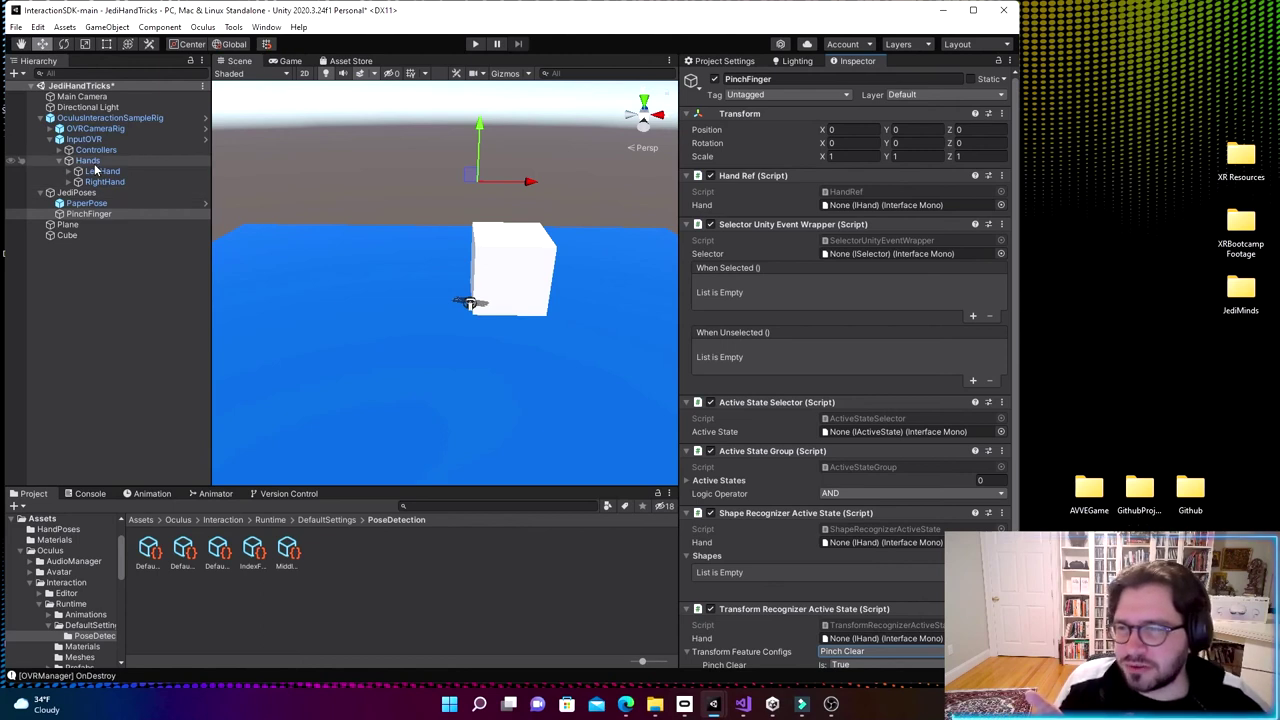
pyautogui.moveTo(100, 183); pyautogui.dragTo(876, 209)
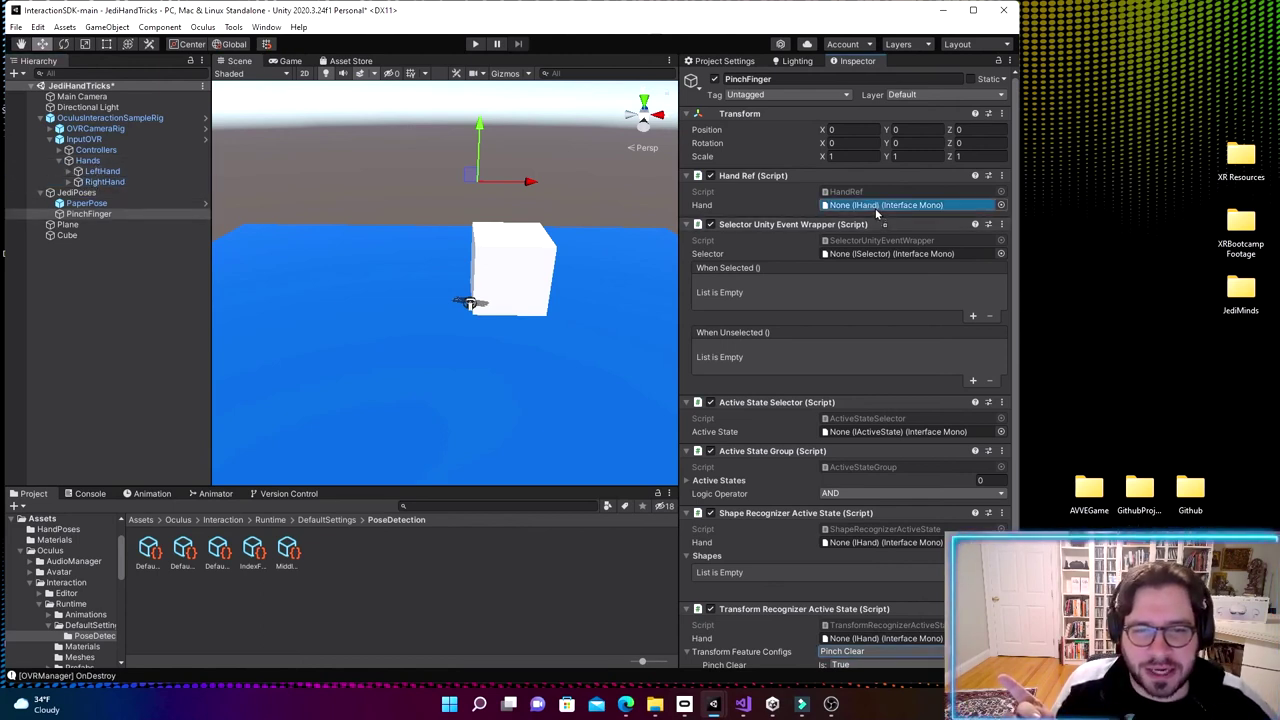
pyautogui.click(88, 216)
pyautogui.moveTo(88, 216); pyautogui.dragTo(861, 208)
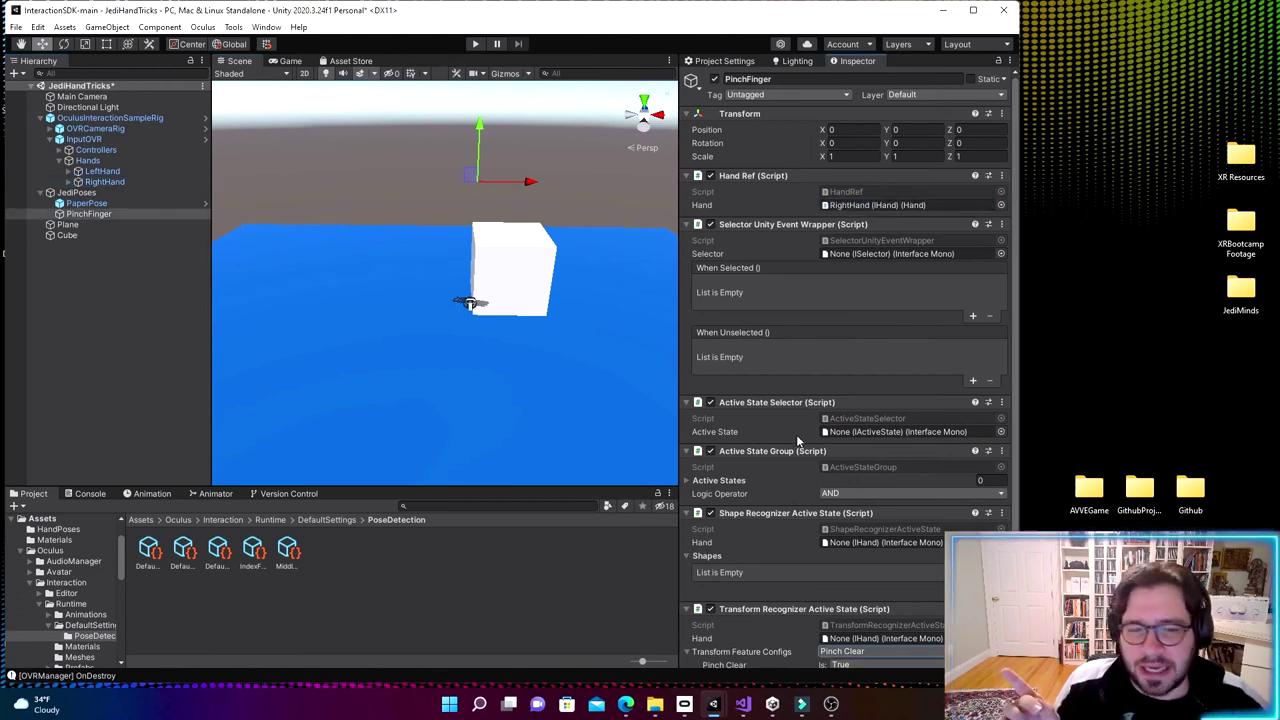
pyautogui.scroll(-3, 800, 444)
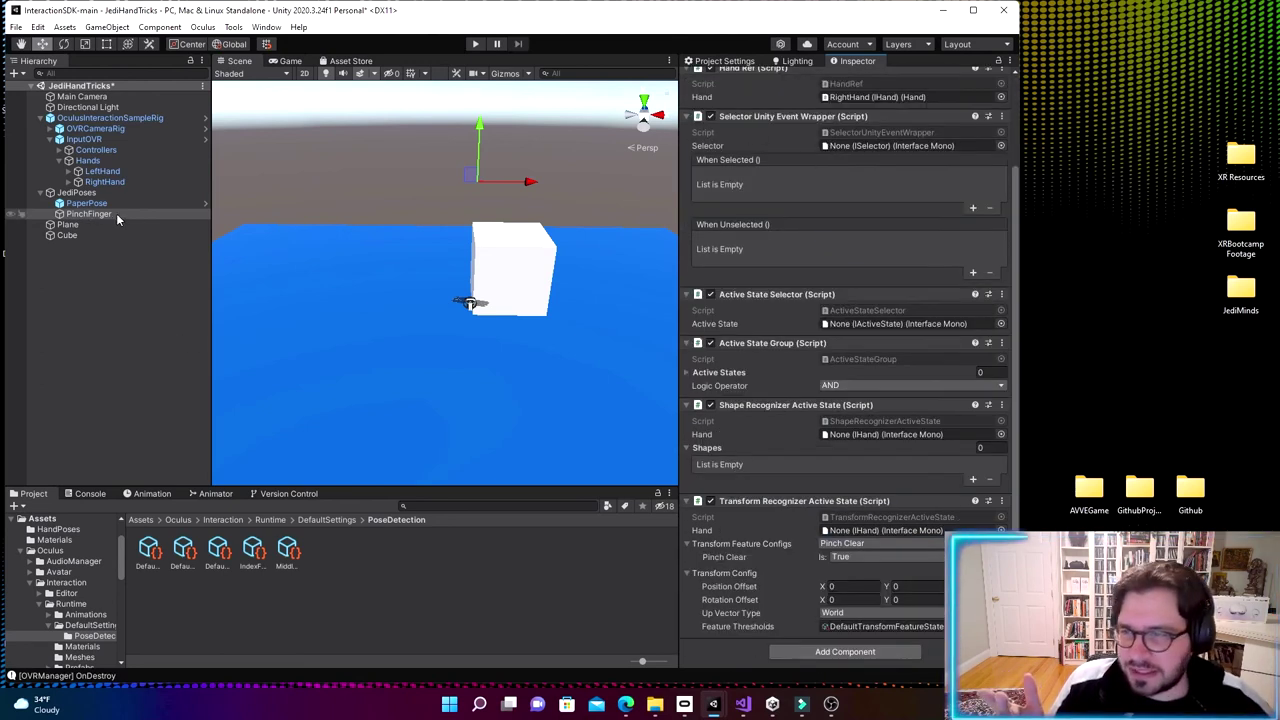
pyautogui.moveTo(88, 215); pyautogui.dragTo(852, 524)
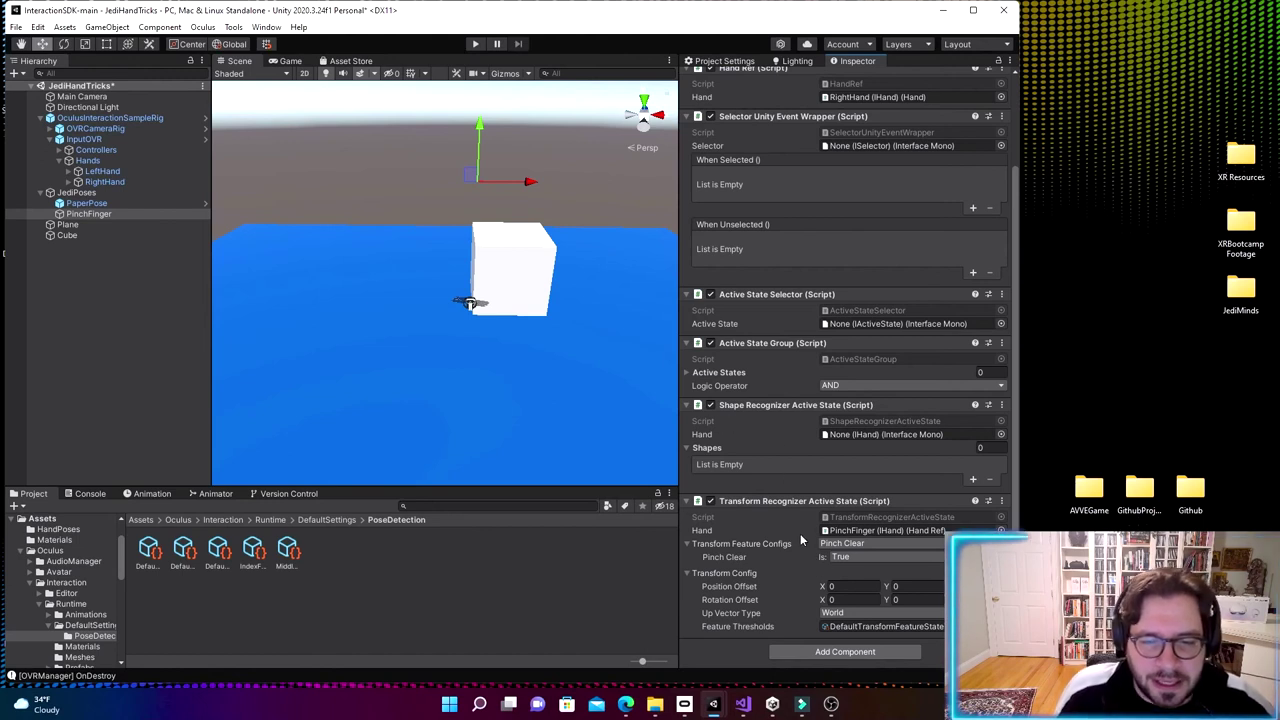
# Step: Add the Pinch shape recognizer asset to the Shape Recognizer Active State's Shapes and assign PinchFinger as its Hand
pyautogui.scroll(3, 794, 529)
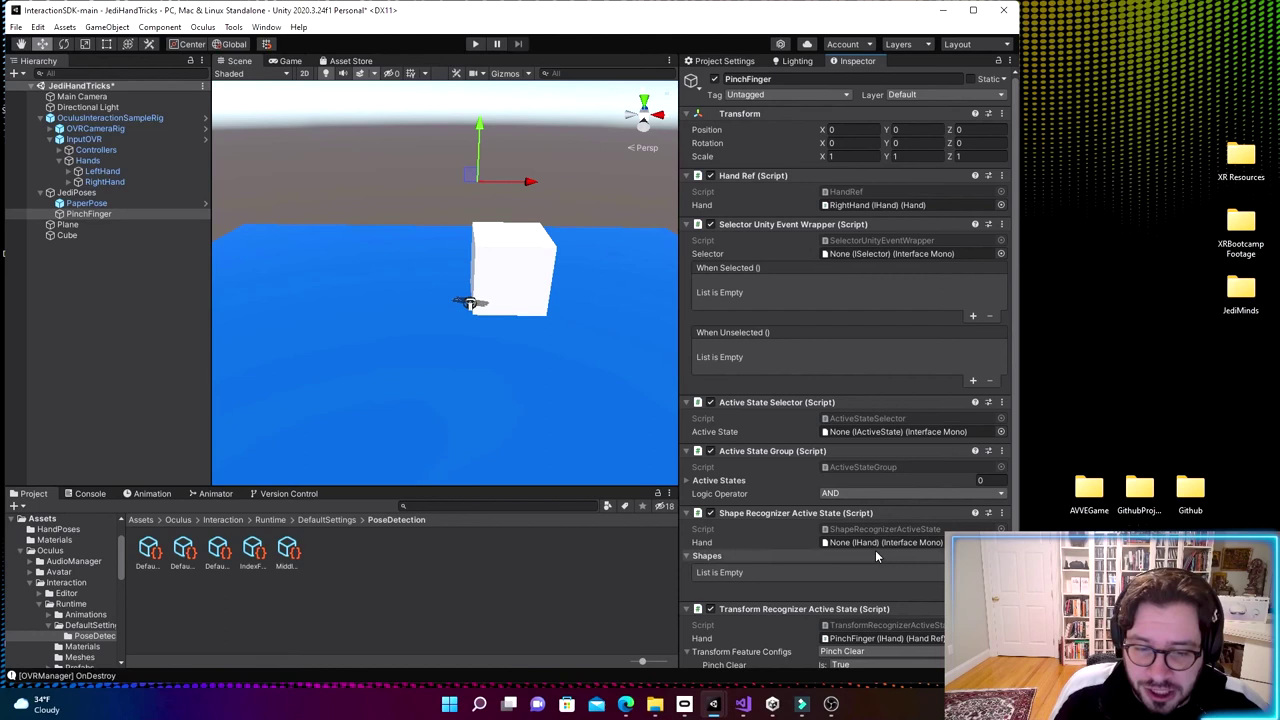
pyautogui.click(973, 588)
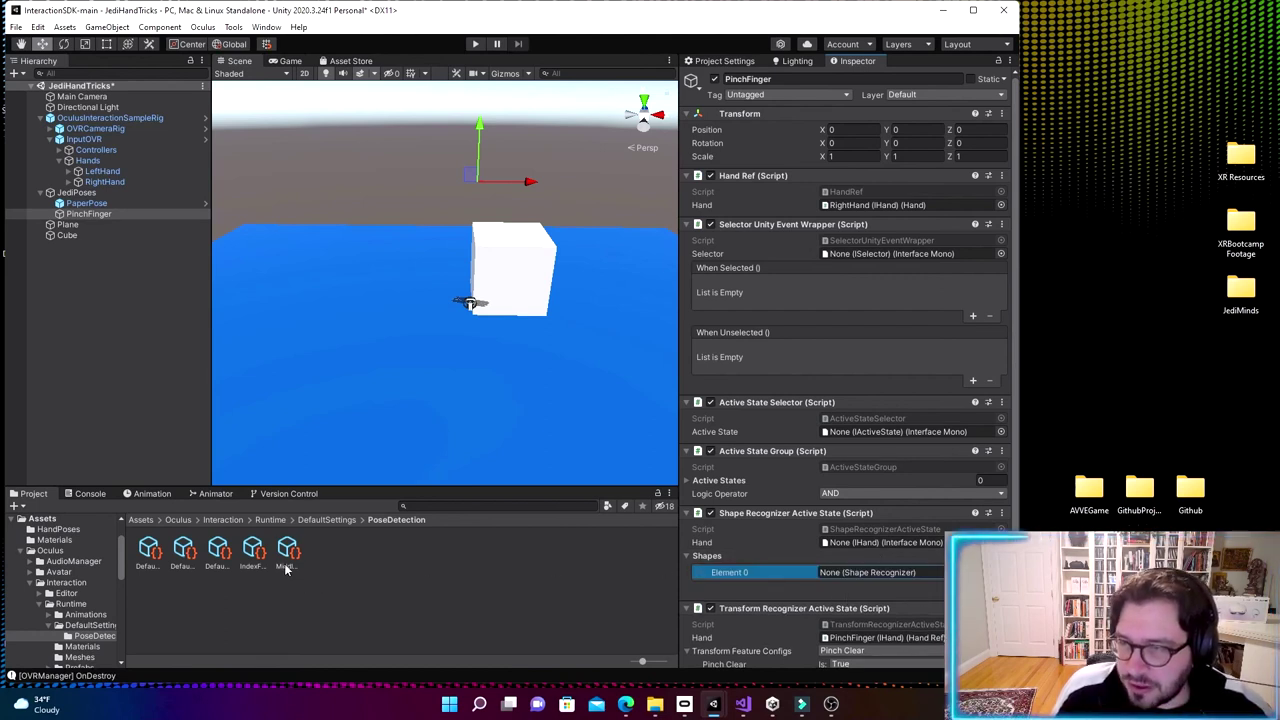
pyautogui.click(453, 506)
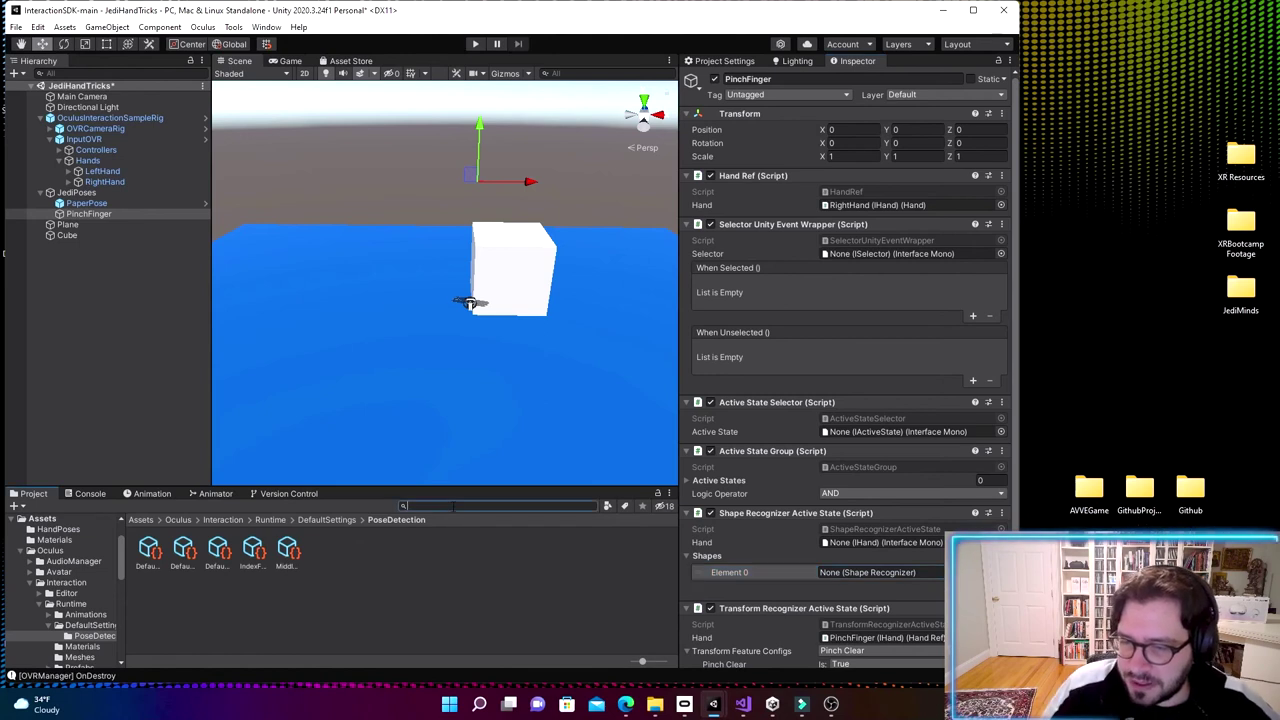
pyautogui.write('pinc')
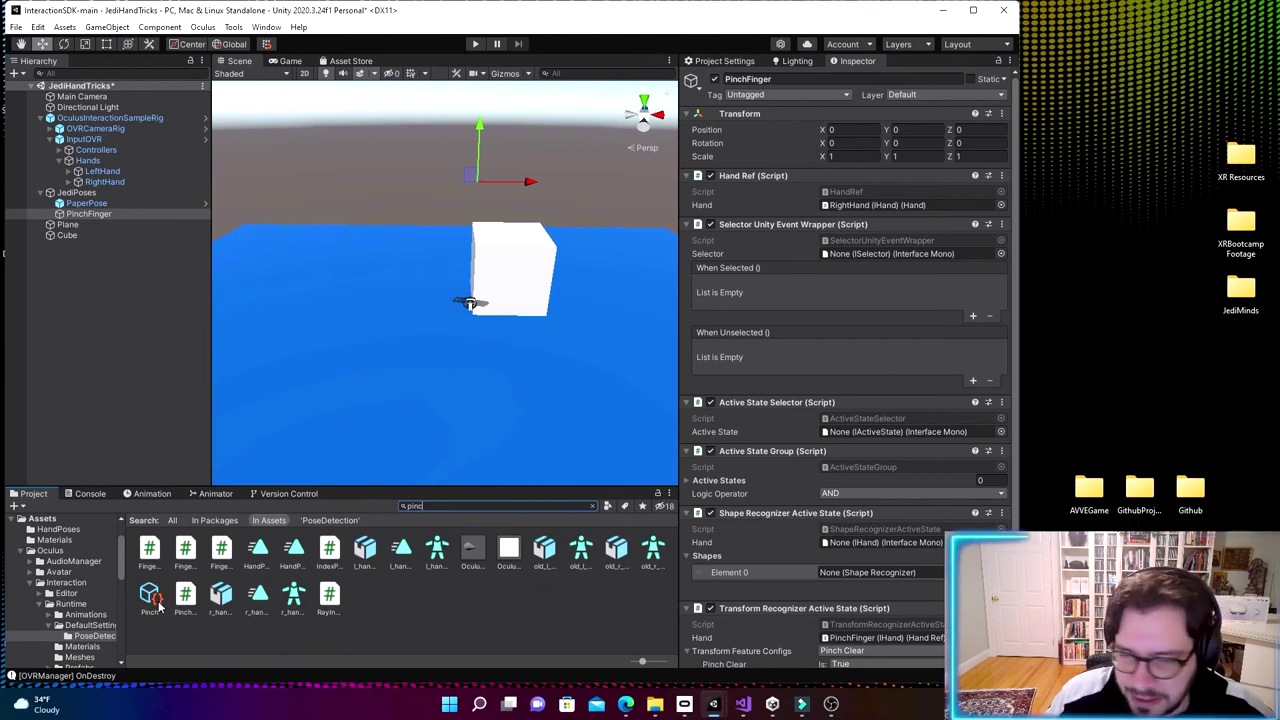
pyautogui.moveTo(153, 604); pyautogui.dragTo(856, 578)
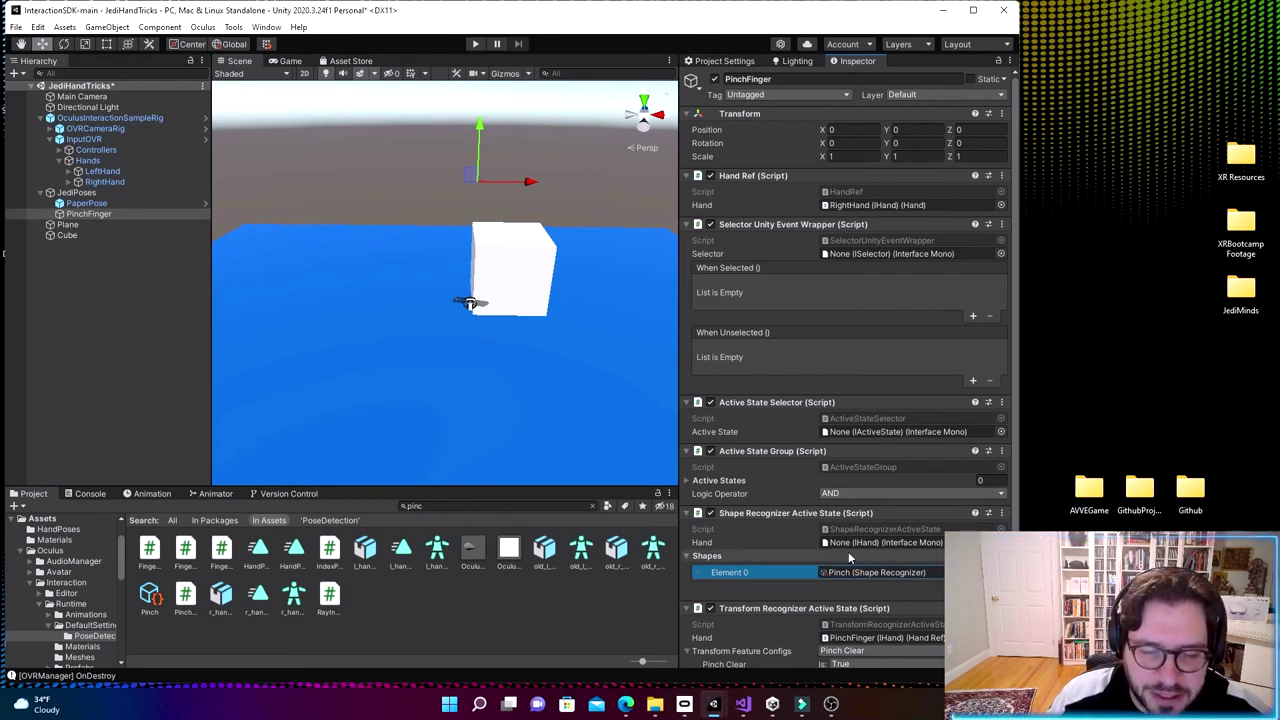
pyautogui.moveTo(97, 216); pyautogui.dragTo(888, 545)
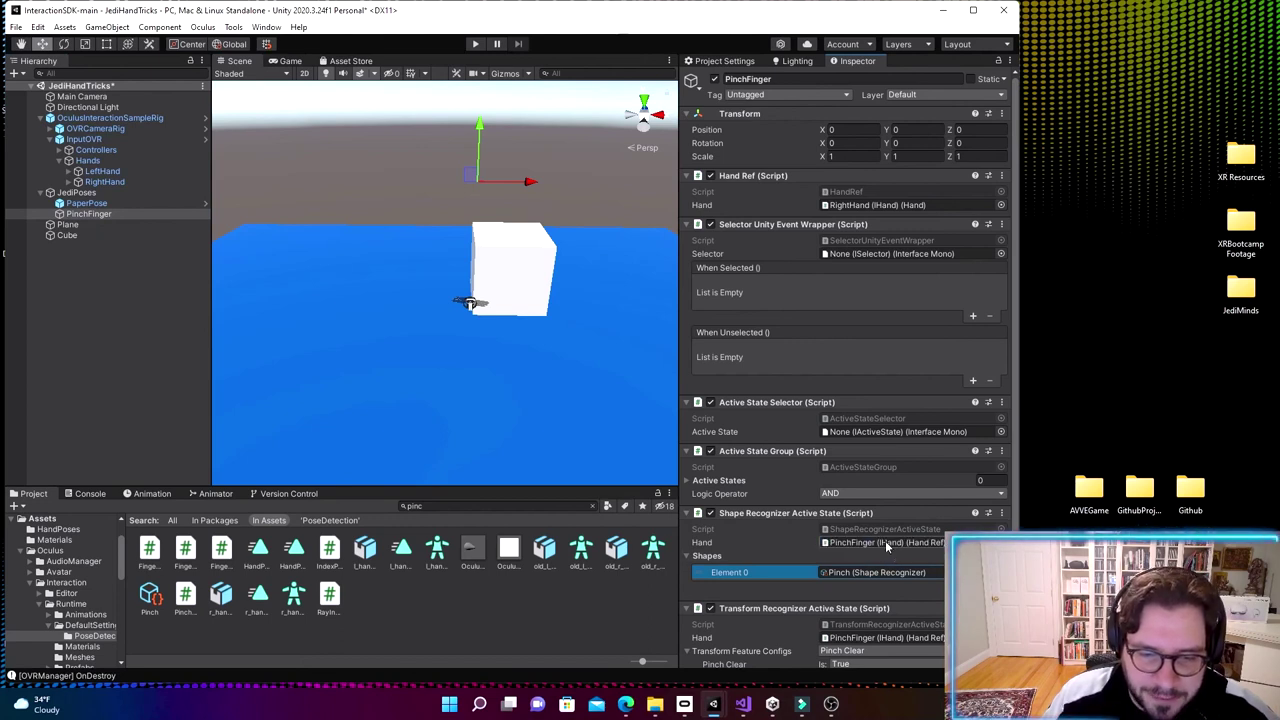
# Step: Add two Active States to the Active State Group: the Shape Recognizer Active State and the Transform Recognizer Active State
pyautogui.click(687, 481)
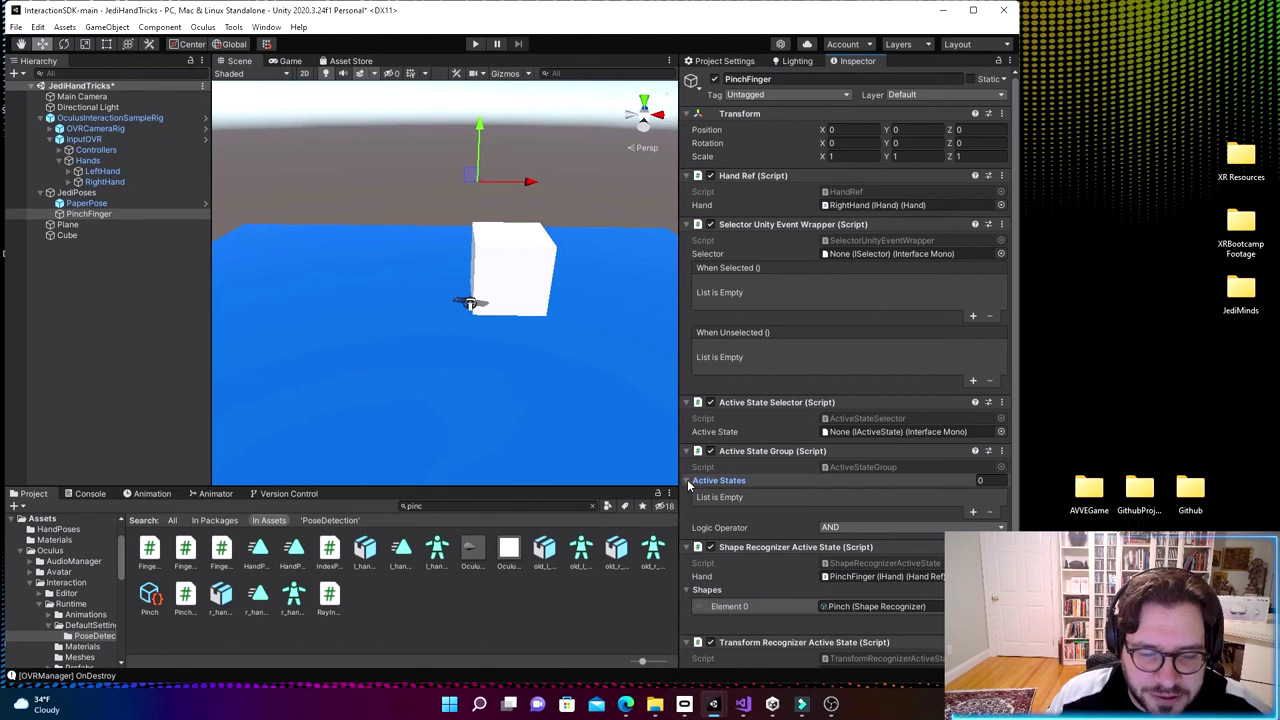
pyautogui.click(687, 481)
pyautogui.click(687, 481)
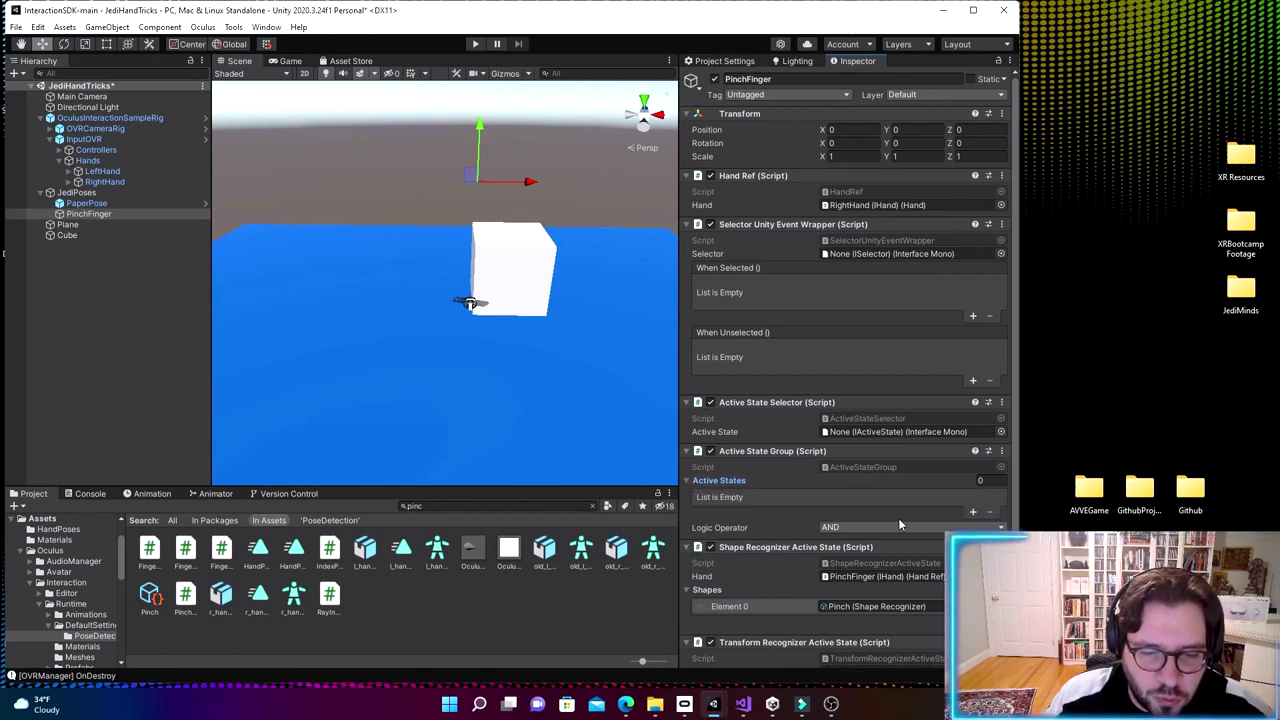
pyautogui.click(974, 512)
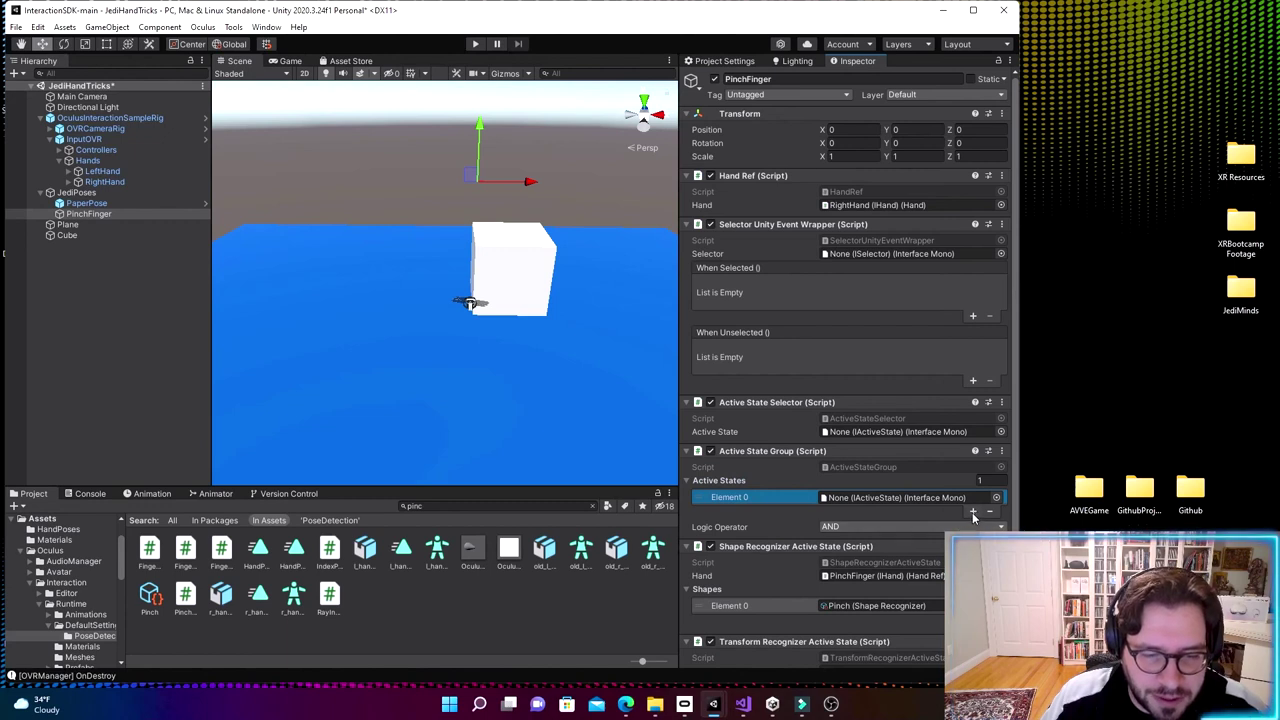
pyautogui.click(973, 512)
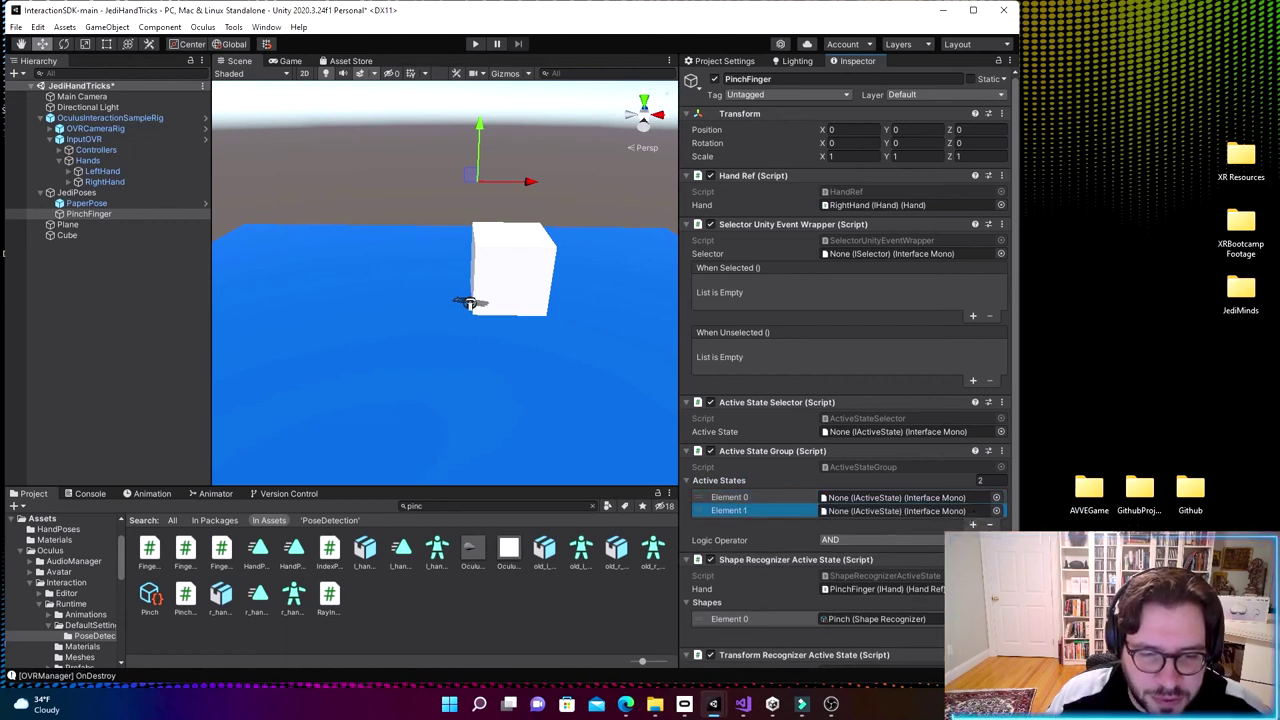
pyautogui.scroll(-3, 822, 543)
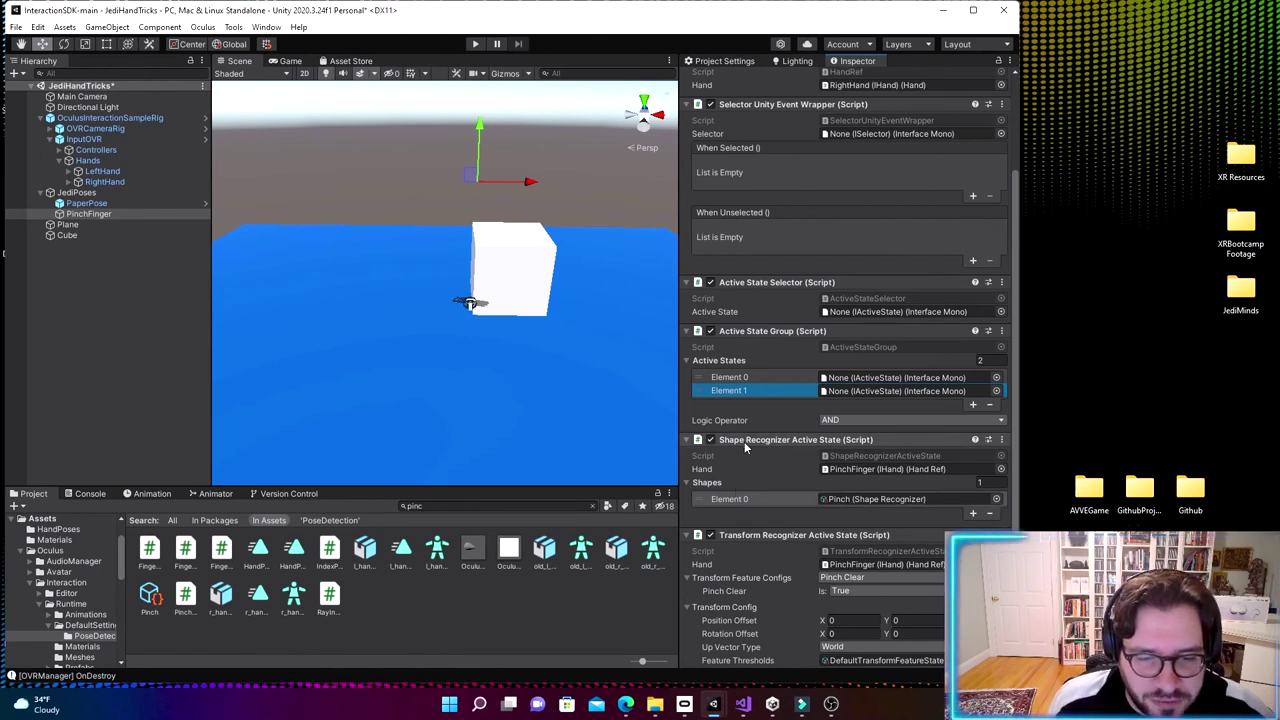
pyautogui.click(888, 379)
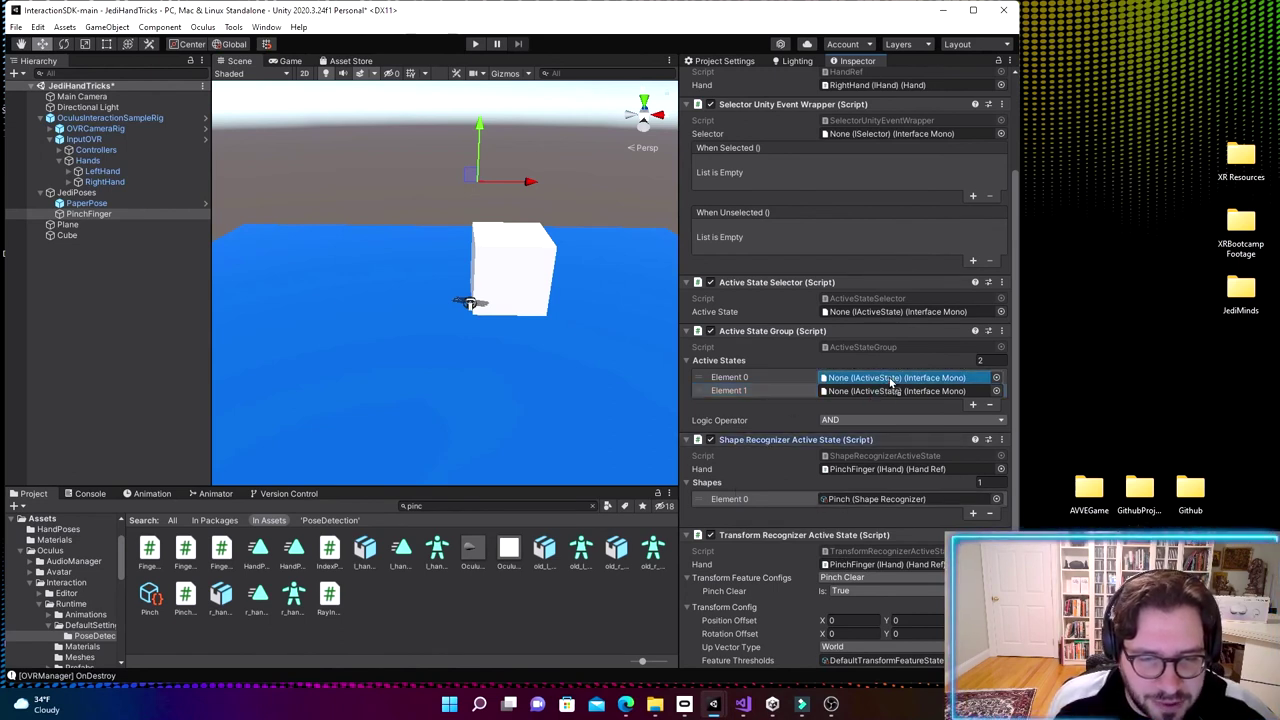
pyautogui.moveTo(790, 439); pyautogui.dragTo(890, 380)
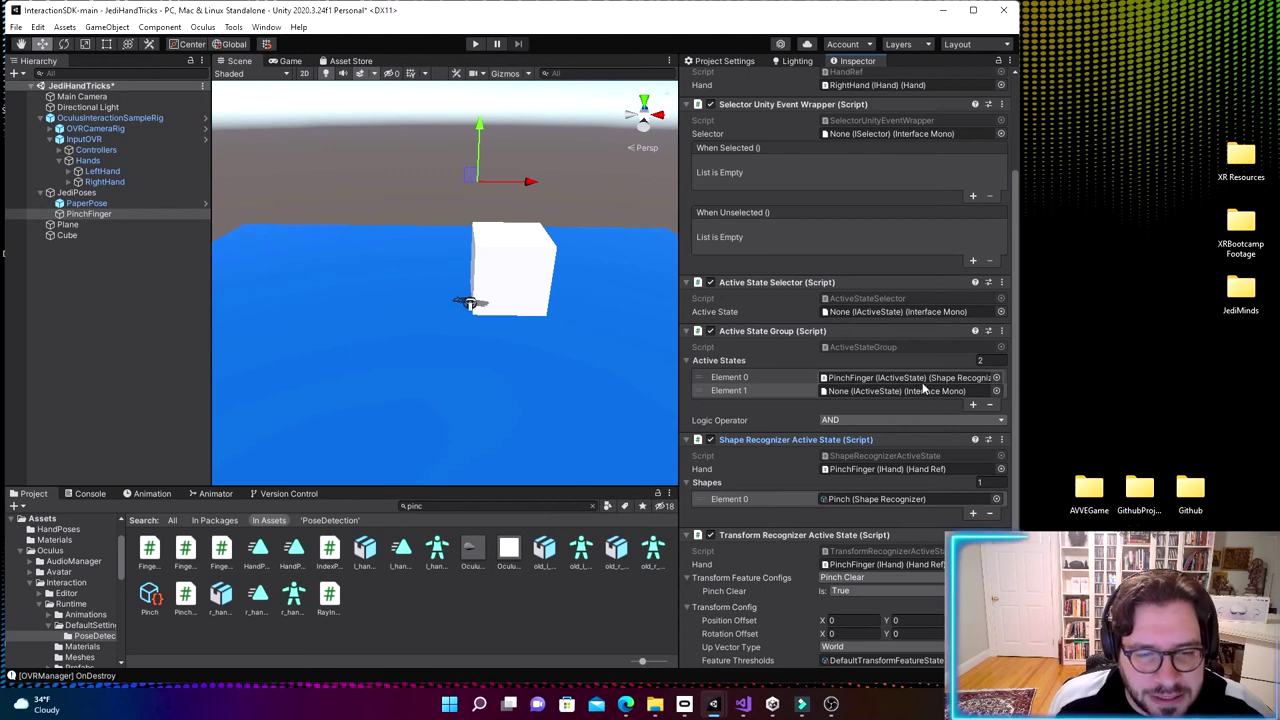
pyautogui.moveTo(772, 539); pyautogui.dragTo(910, 392)
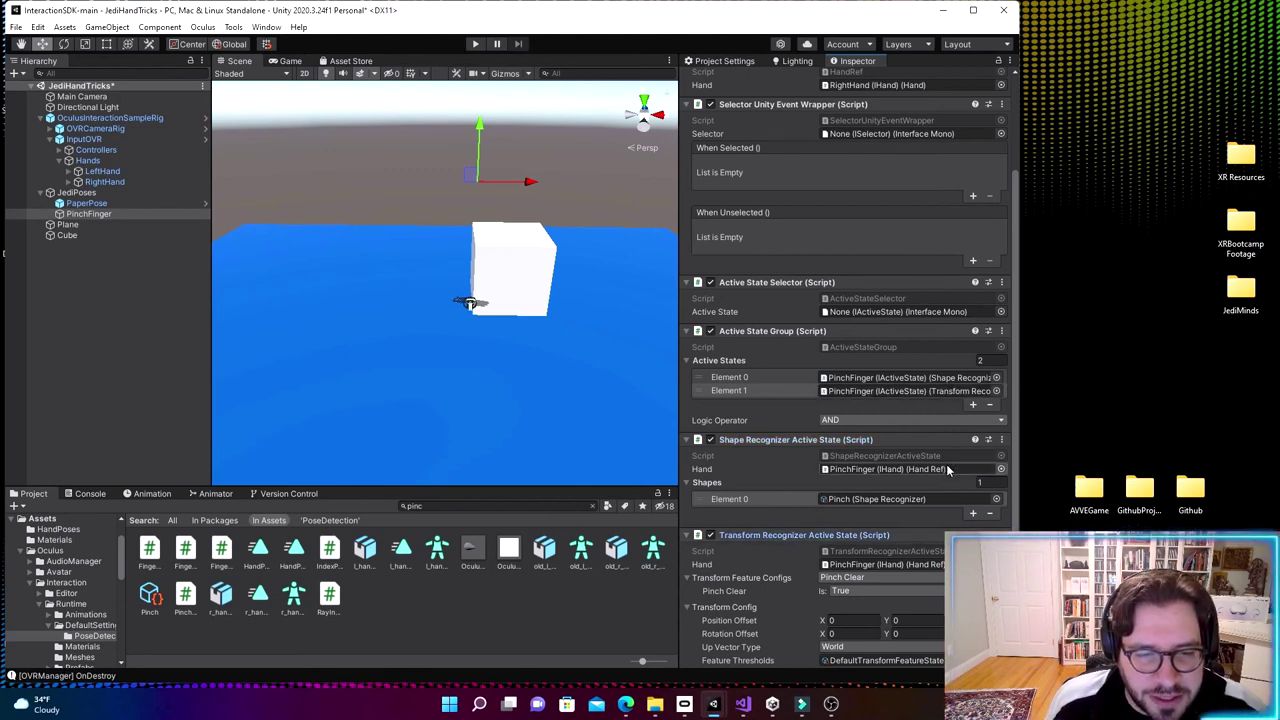
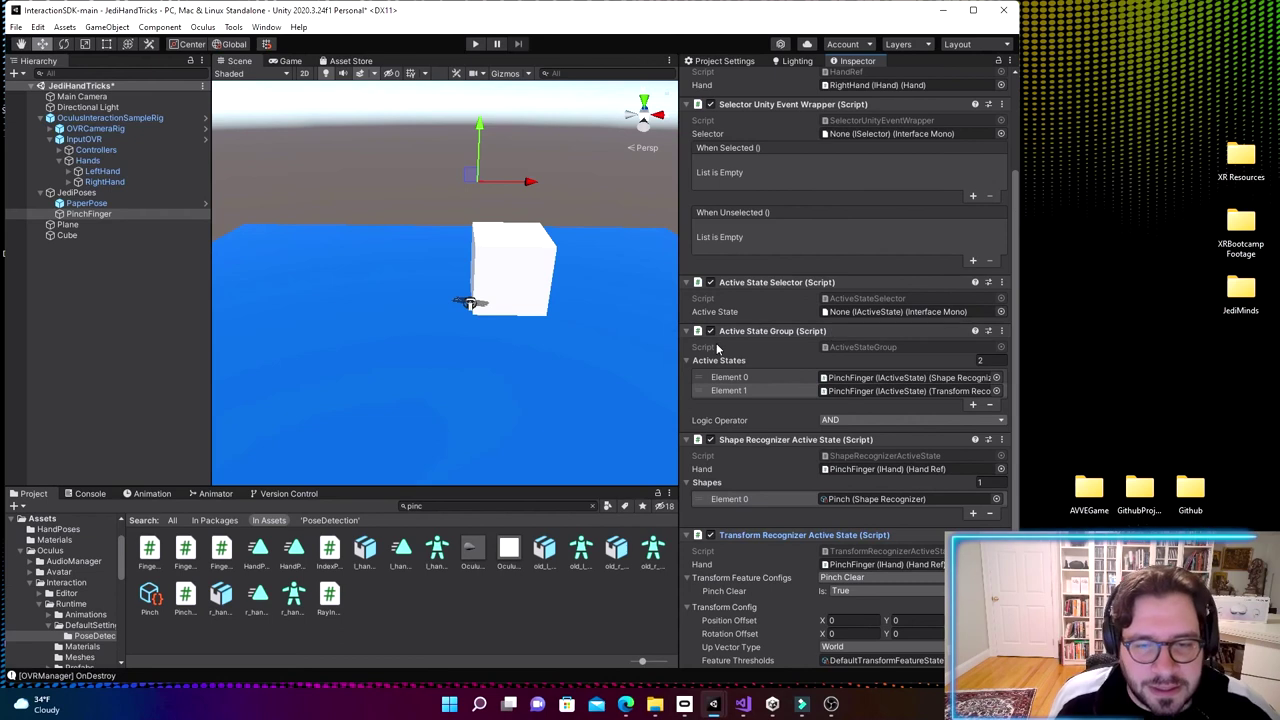
# Step: Assign the Active State Group to the Active State Selector, and that selector to the Selector Unity Event Wrapper
pyautogui.scroll(3, 729, 358)
pyautogui.scroll(-3, 798, 420)
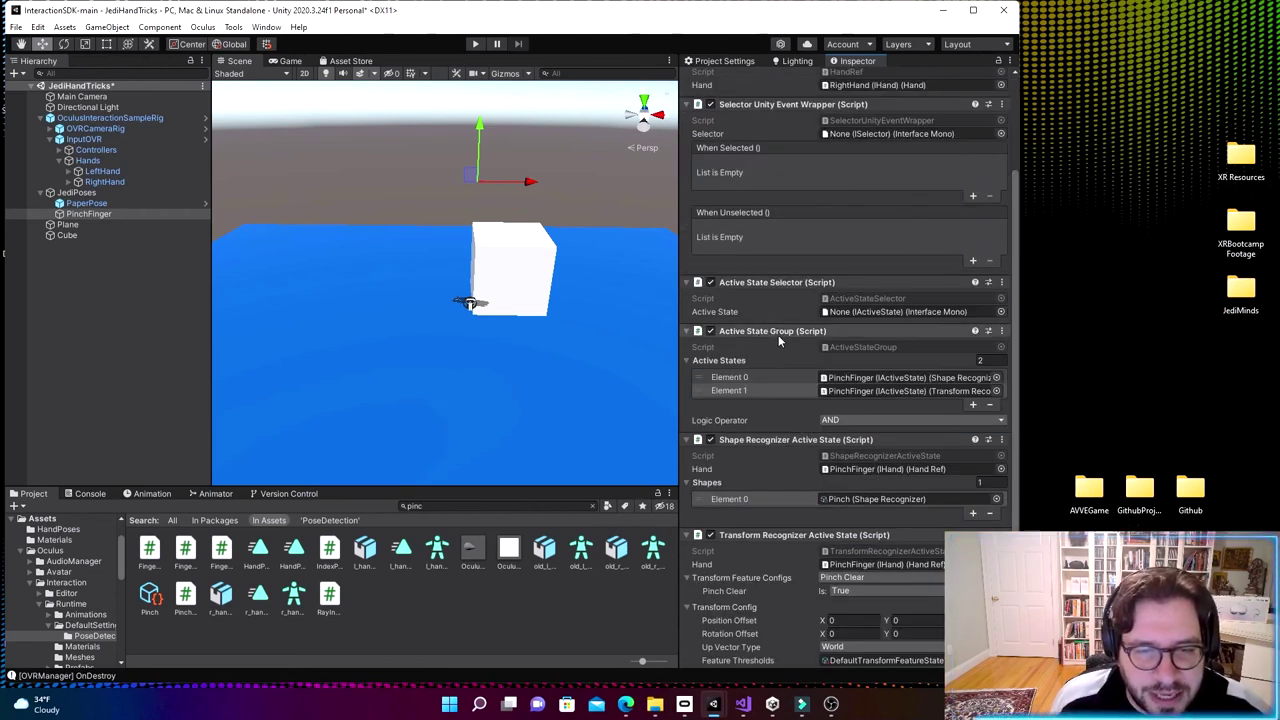
pyautogui.moveTo(778, 334); pyautogui.dragTo(870, 314)
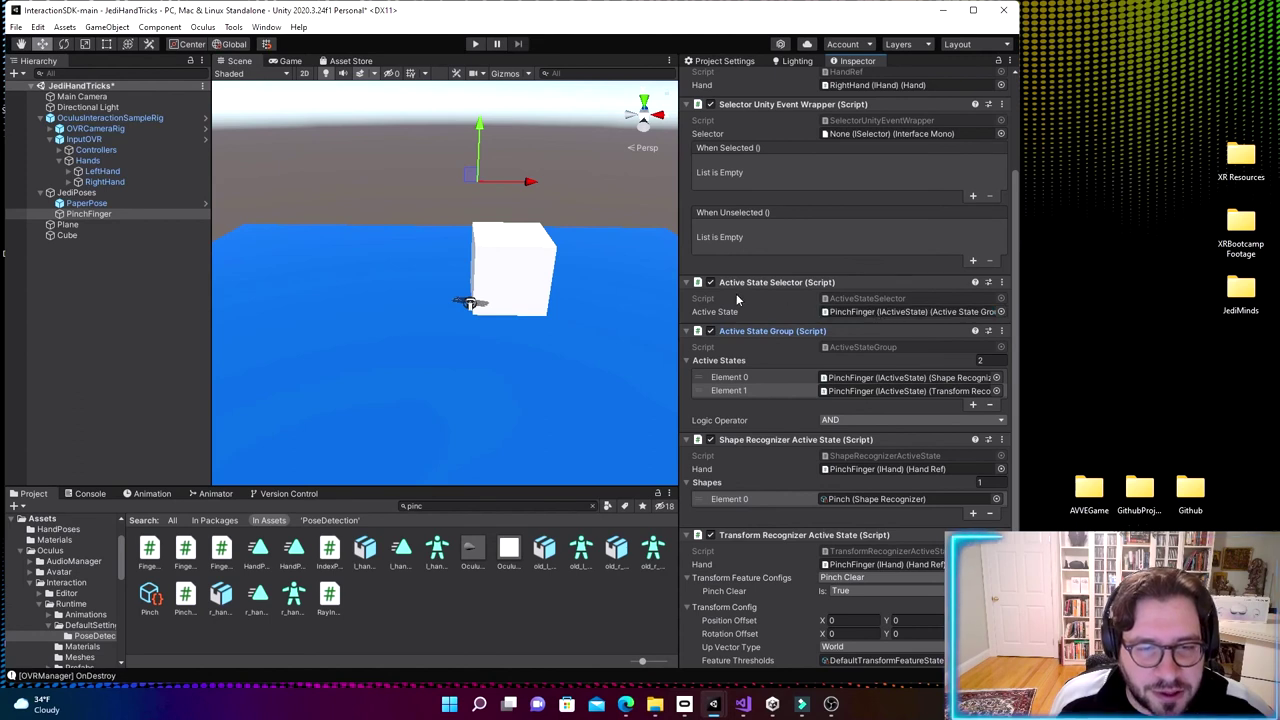
pyautogui.scroll(3, 784, 369)
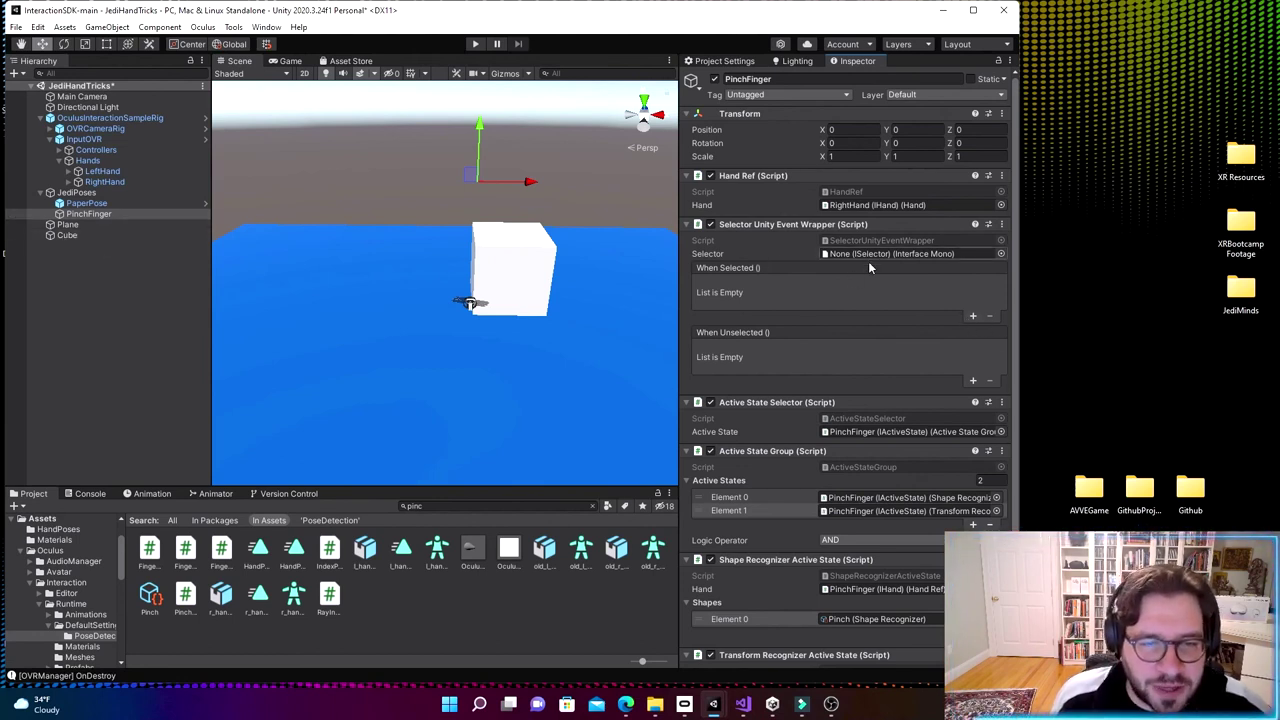
pyautogui.moveTo(790, 402); pyautogui.dragTo(866, 260)
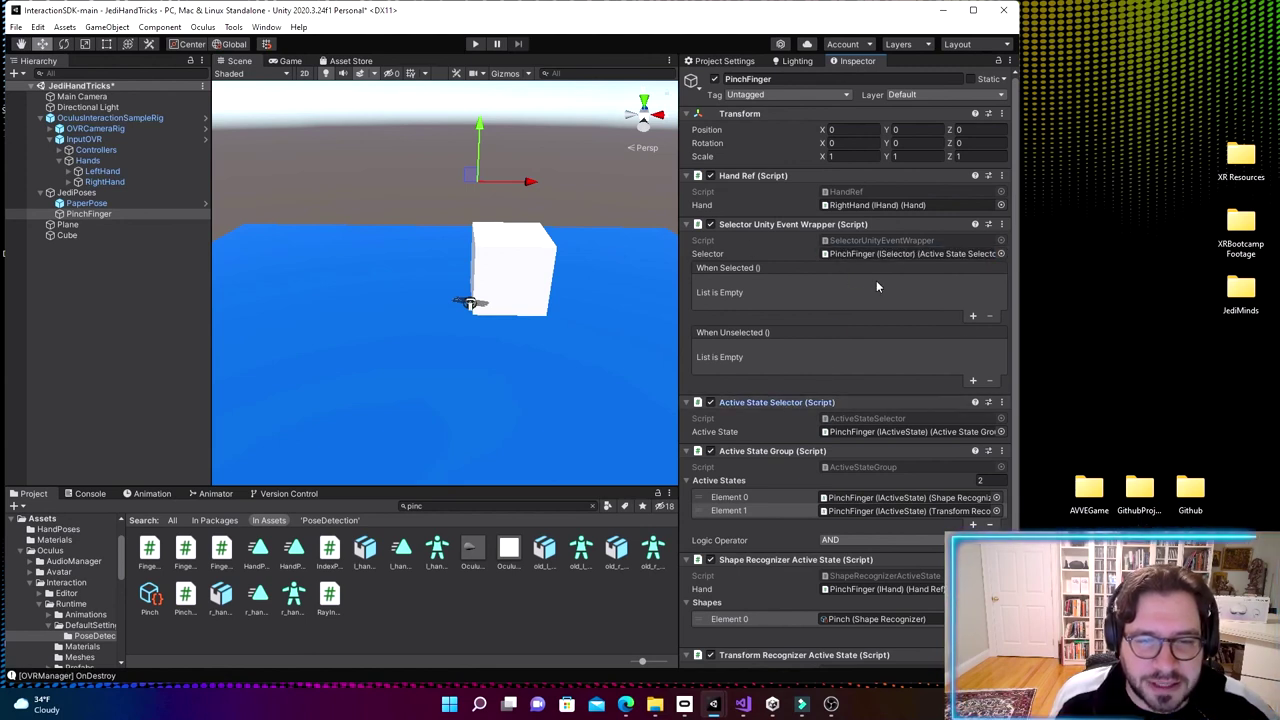
# Step: Add a When Selected event entry to PinchFinger's Selector Unity Event Wrapper with the Cube as its target object
pyautogui.click(972, 317)
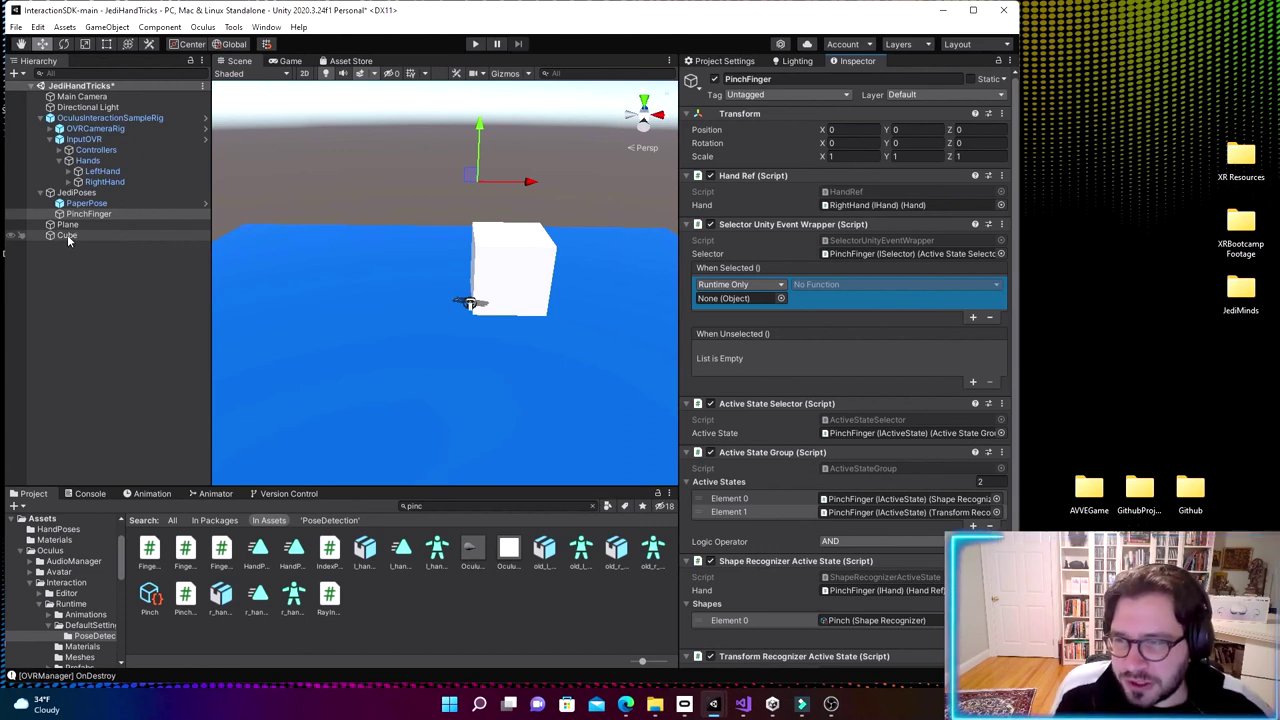
pyautogui.moveTo(67, 234); pyautogui.dragTo(745, 299)
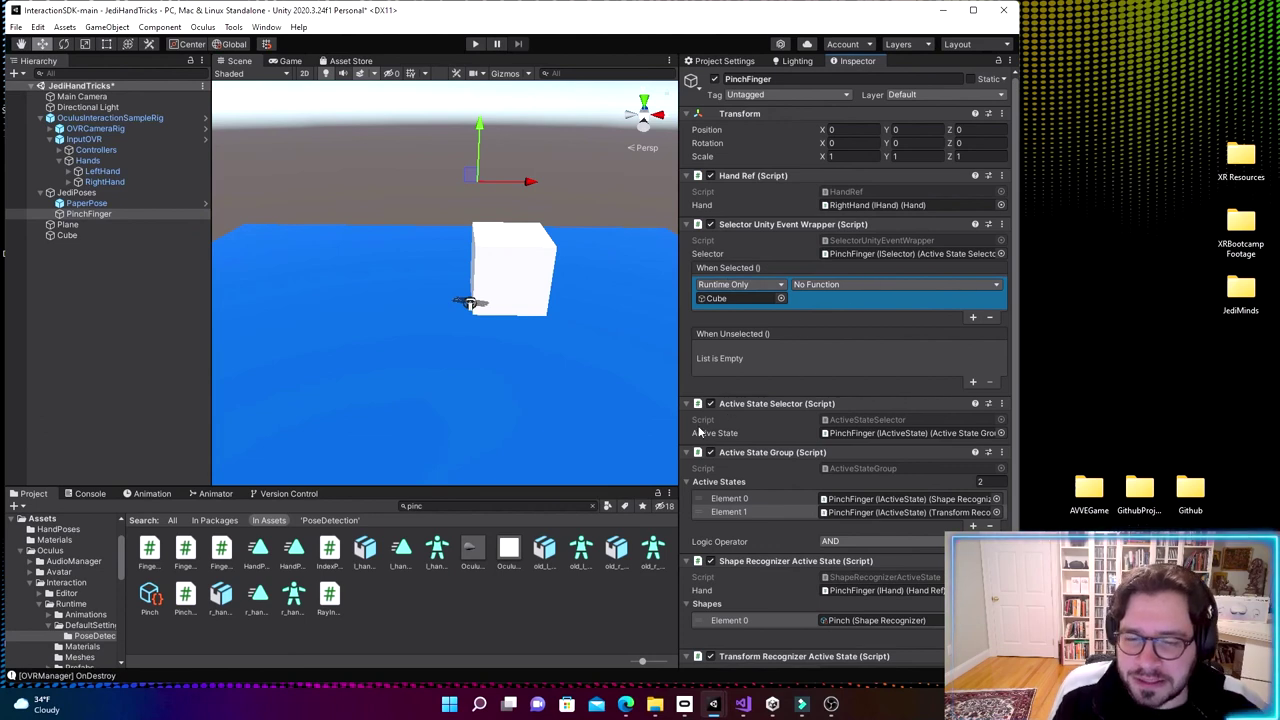
pyautogui.moveTo(1020, 384); pyautogui.dragTo(1279, 384)
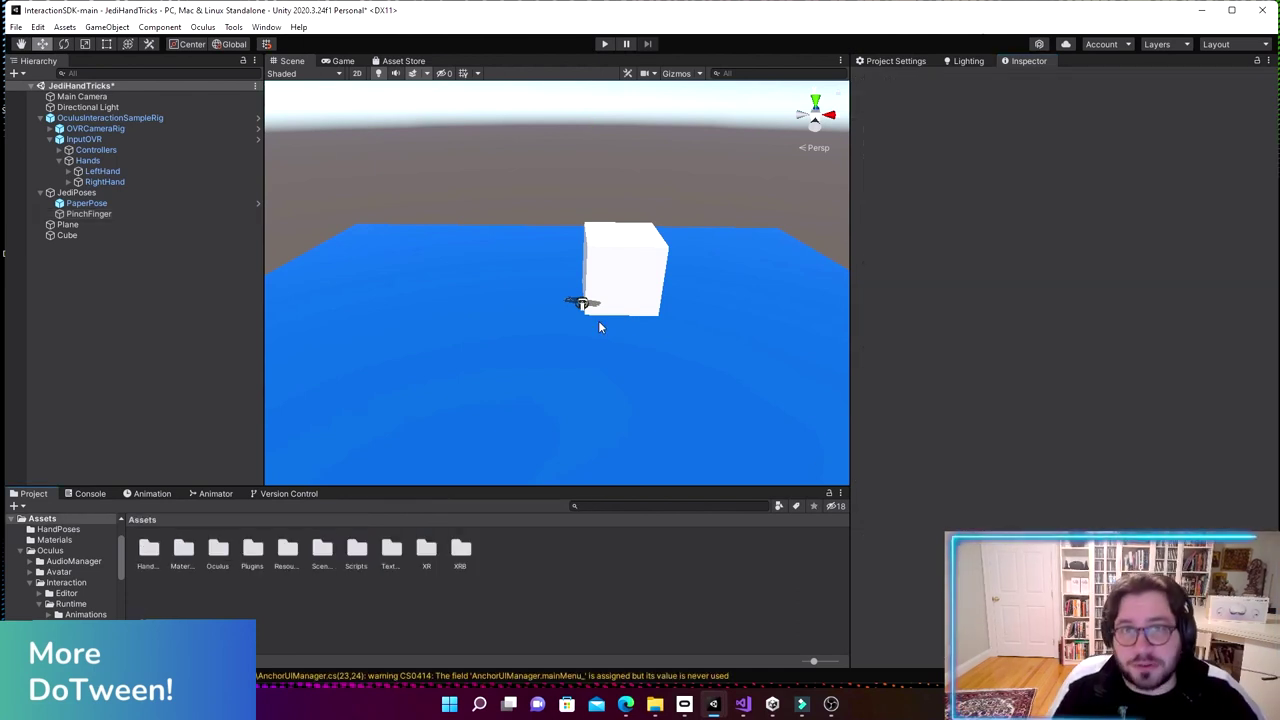
# Step: Open the MoveCube script from the Scripts folder in Visual Studio and add an empty public void Scale() method below MoveDown
pyautogui.doubleClick(366, 542)
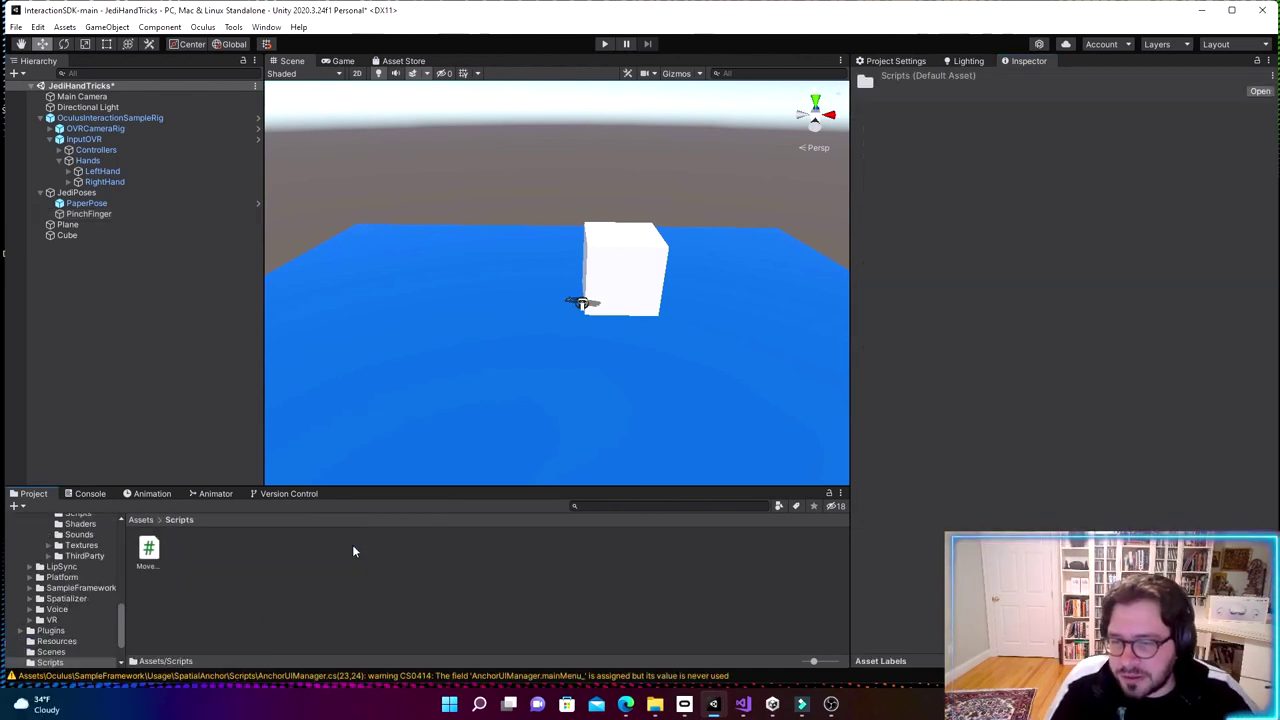
pyautogui.click(150, 552)
pyautogui.doubleClick(150, 555)
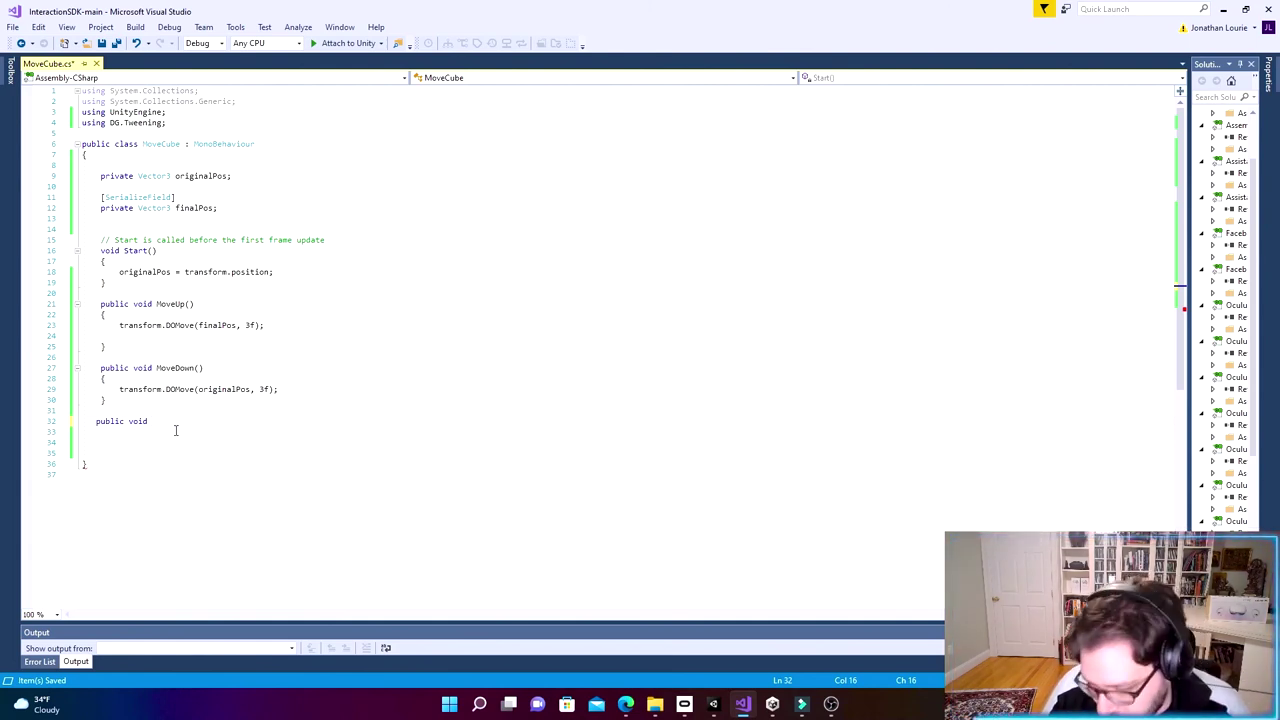
pyautogui.write('Scale')
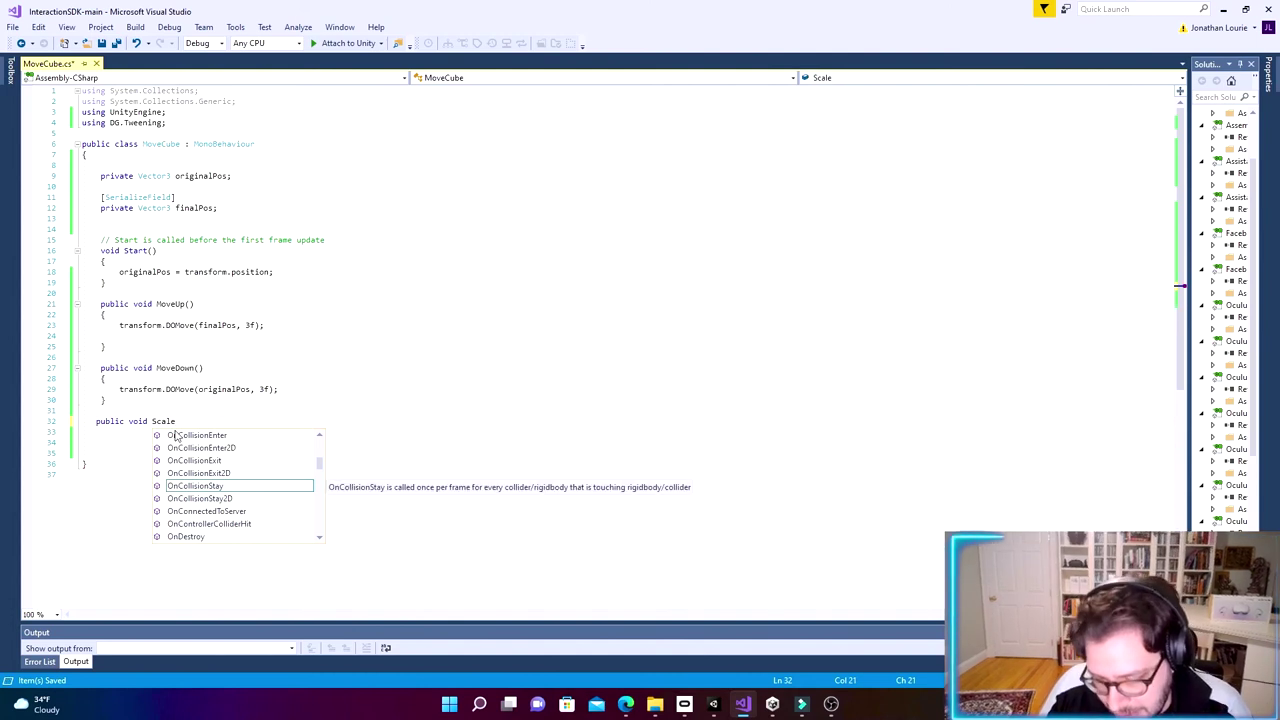
pyautogui.write('()')
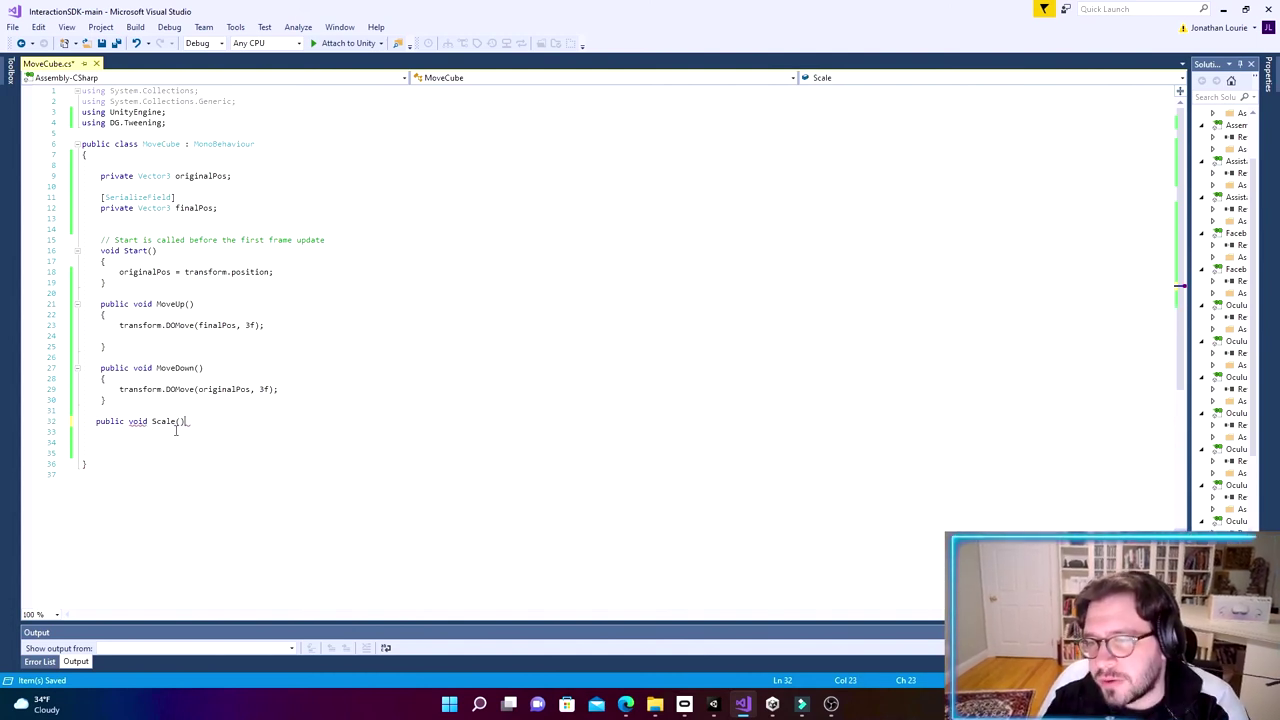
pyautogui.write(' {')
pyautogui.press('Return')
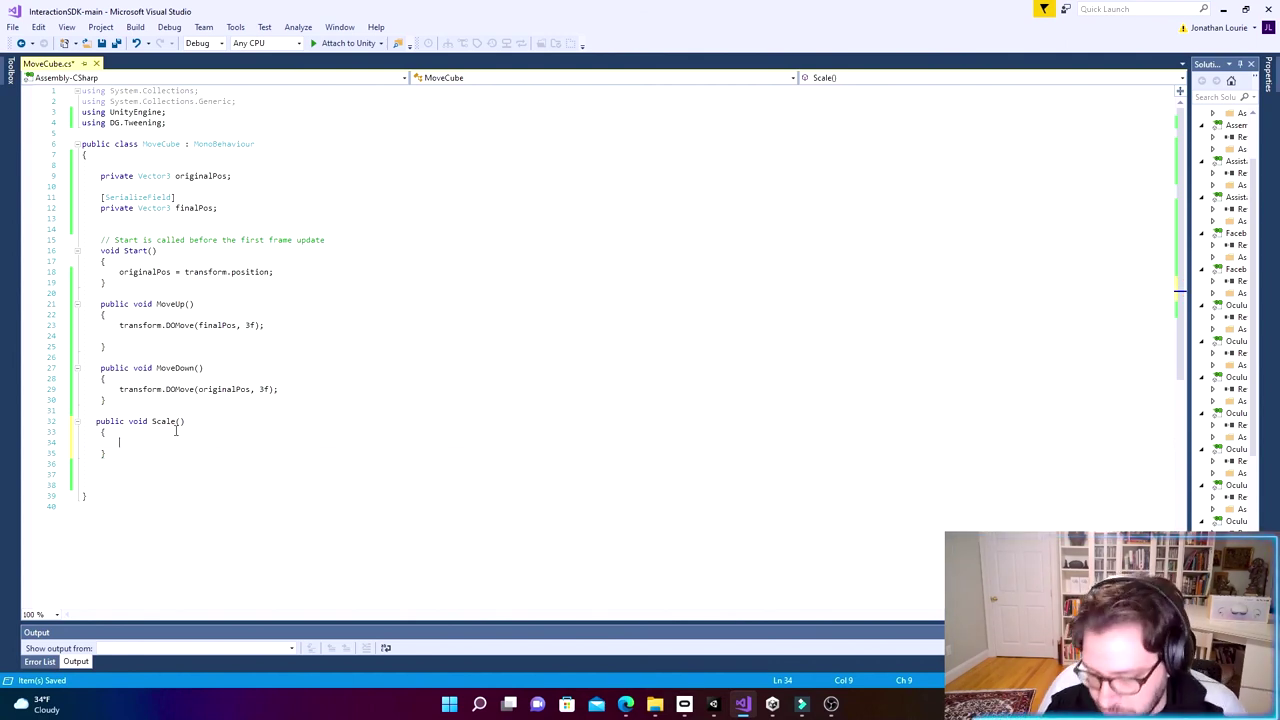
# Step: Write a transform.DOScale(); call inside the body of the Scale method
pyautogui.write('tran')
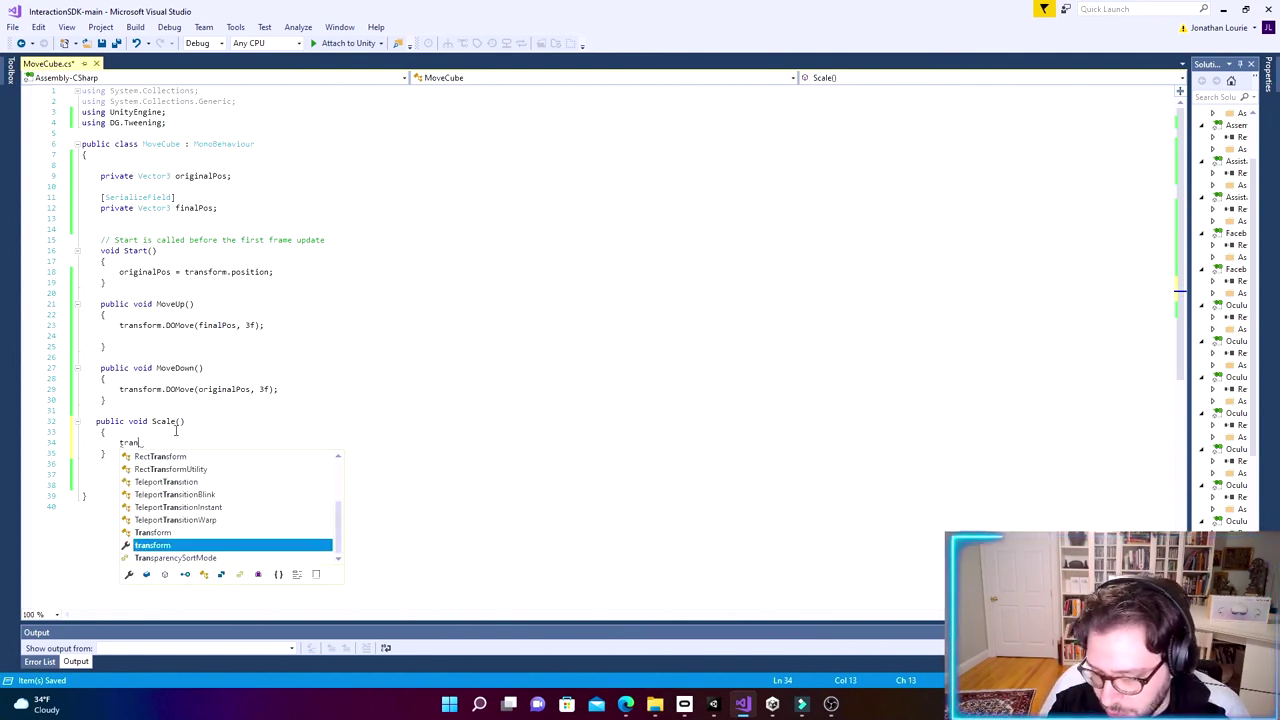
pyautogui.write('sform')
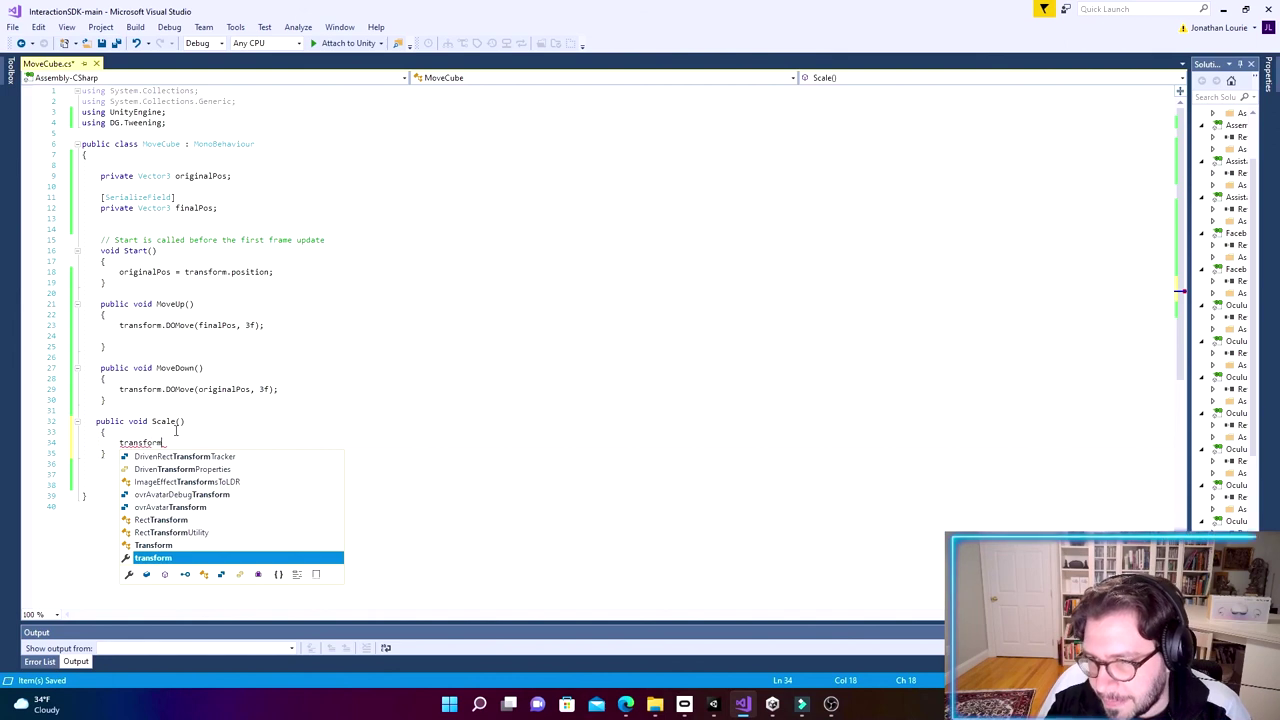
pyautogui.write('.')
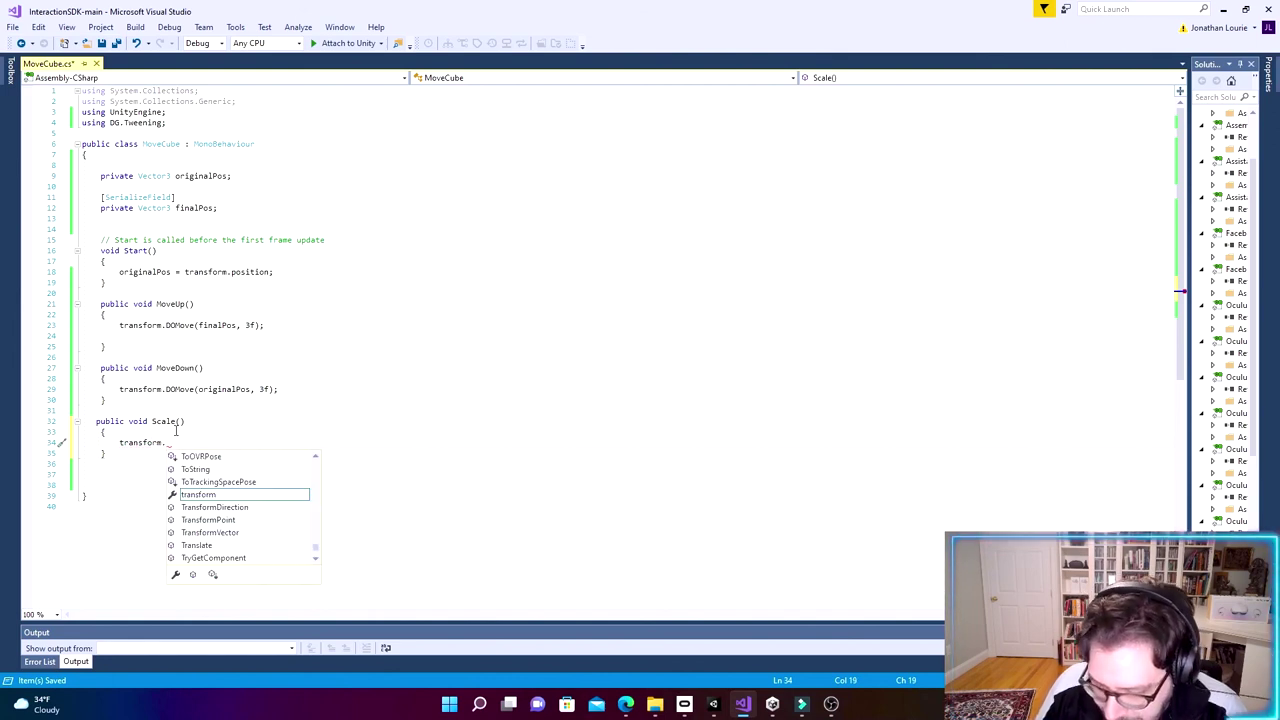
pyautogui.write('DO')
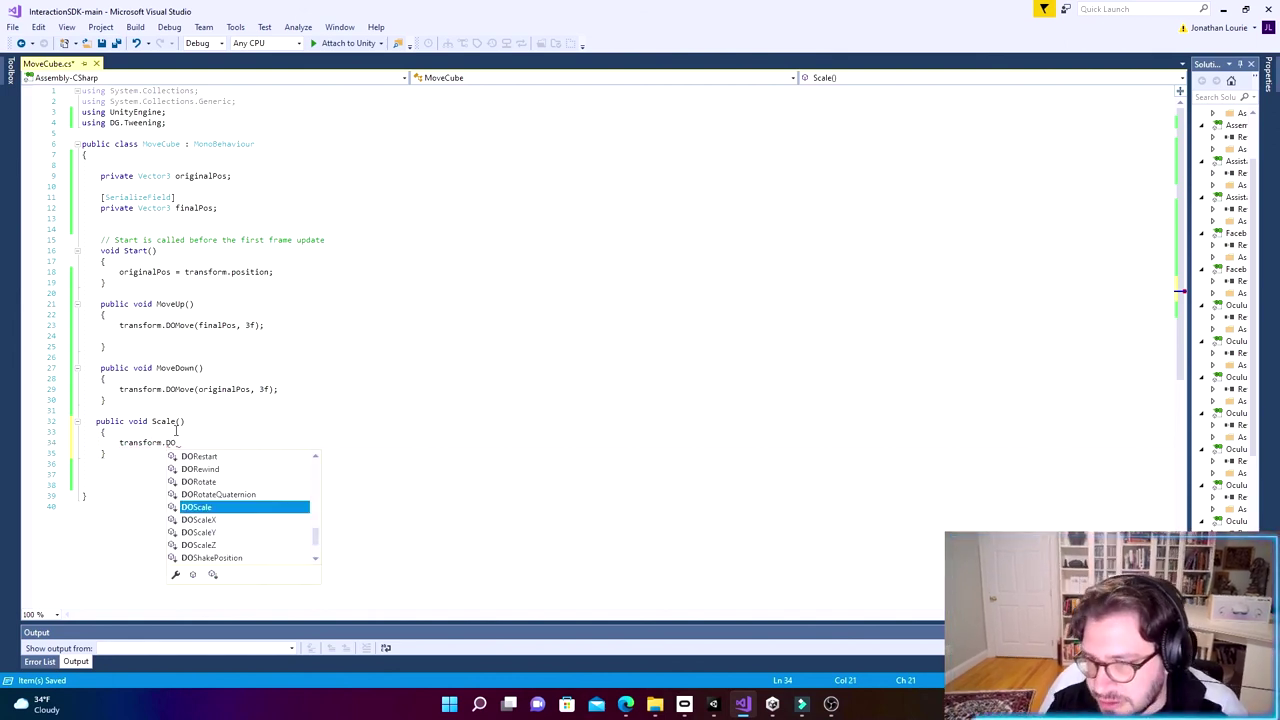
pyautogui.doubleClick(209, 506)
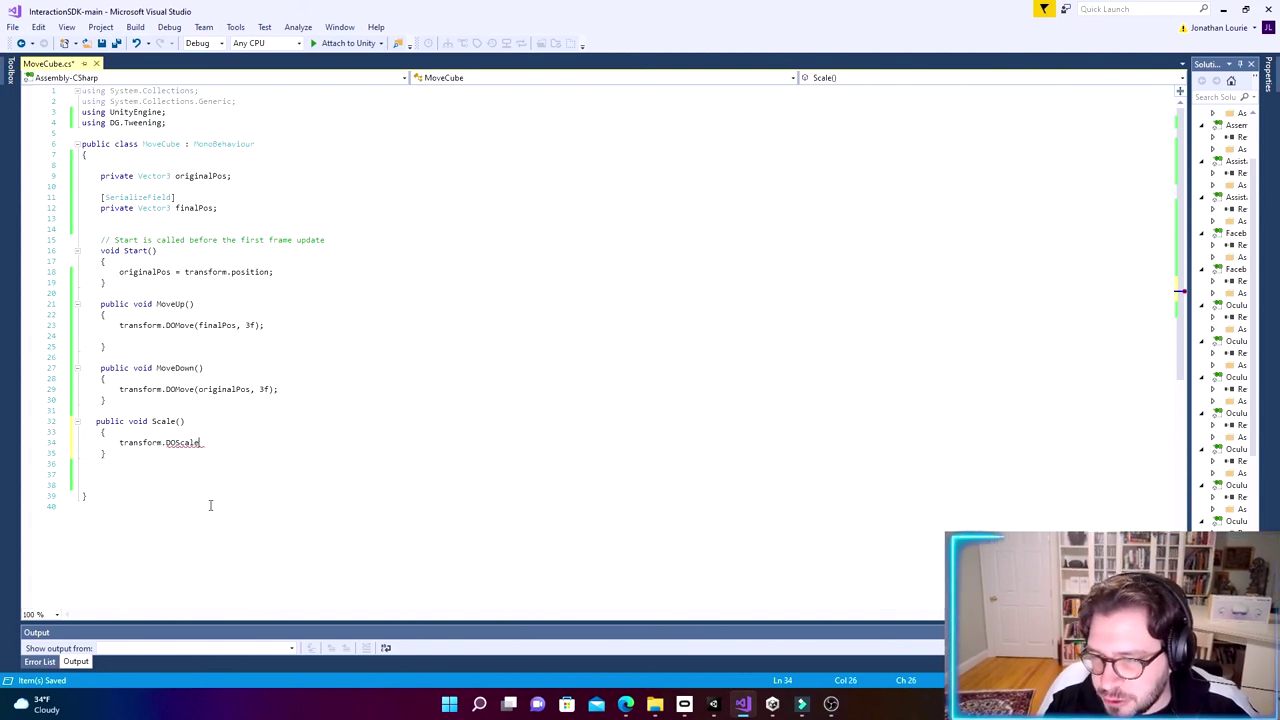
pyautogui.write('();')
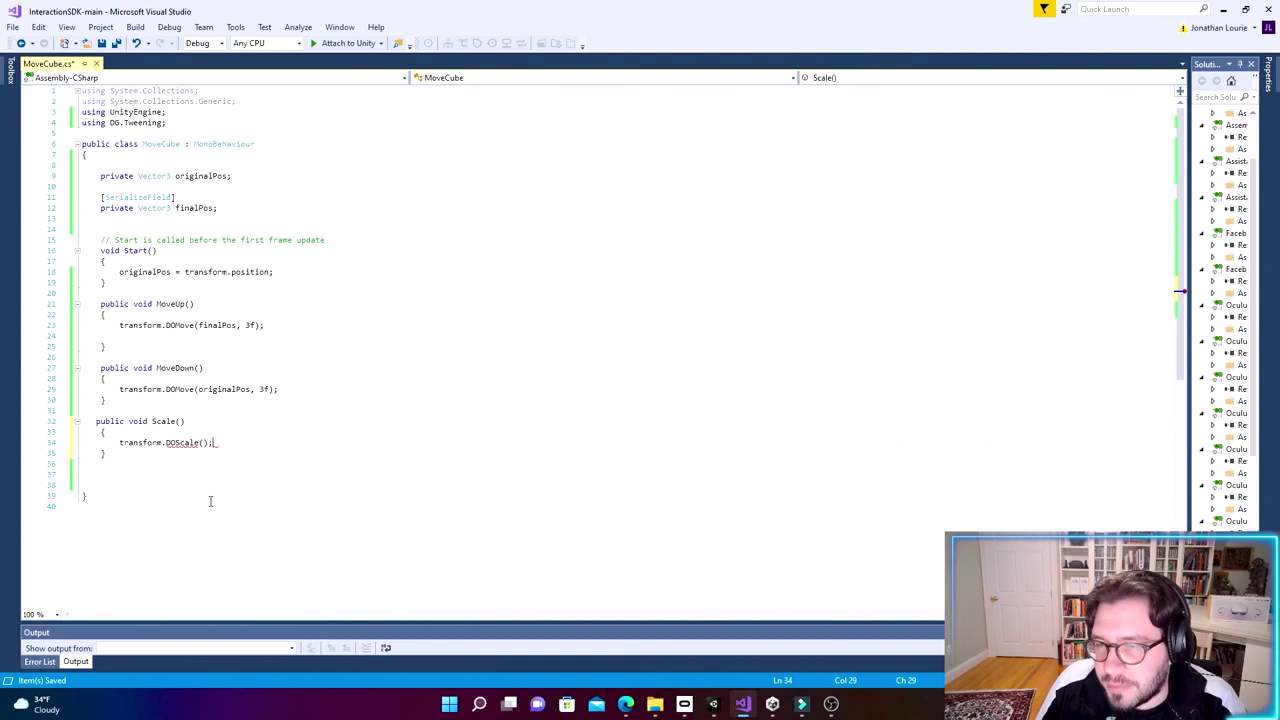
# Step: Give the DOScale call an end value of 2 and a duration of 3f, and save the script
pyautogui.moveTo(203, 444)
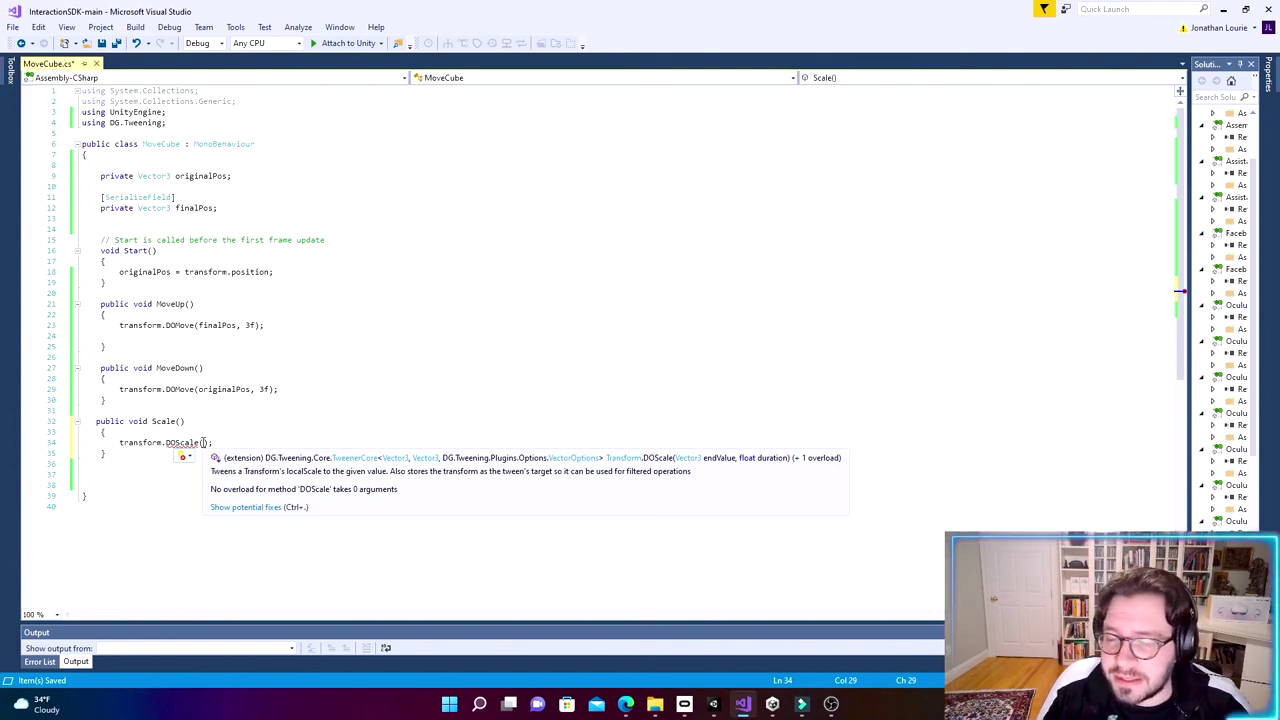
pyautogui.click(203, 443)
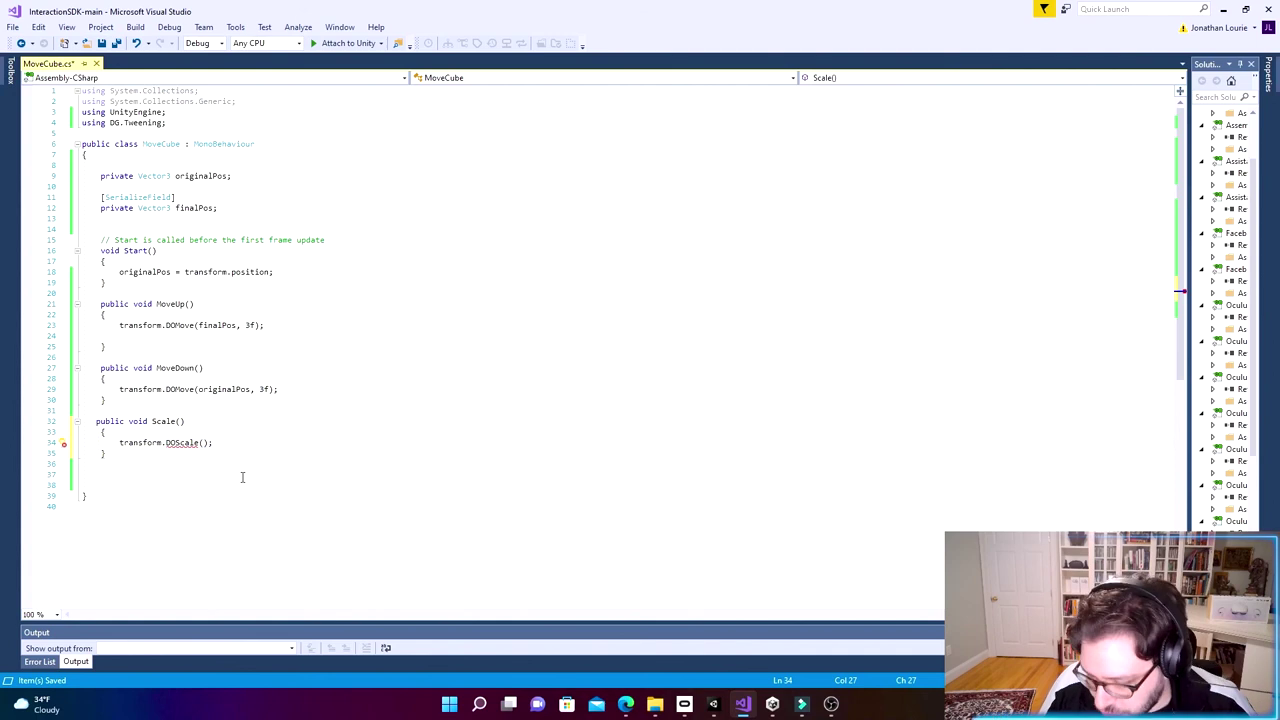
pyautogui.write('2, ')
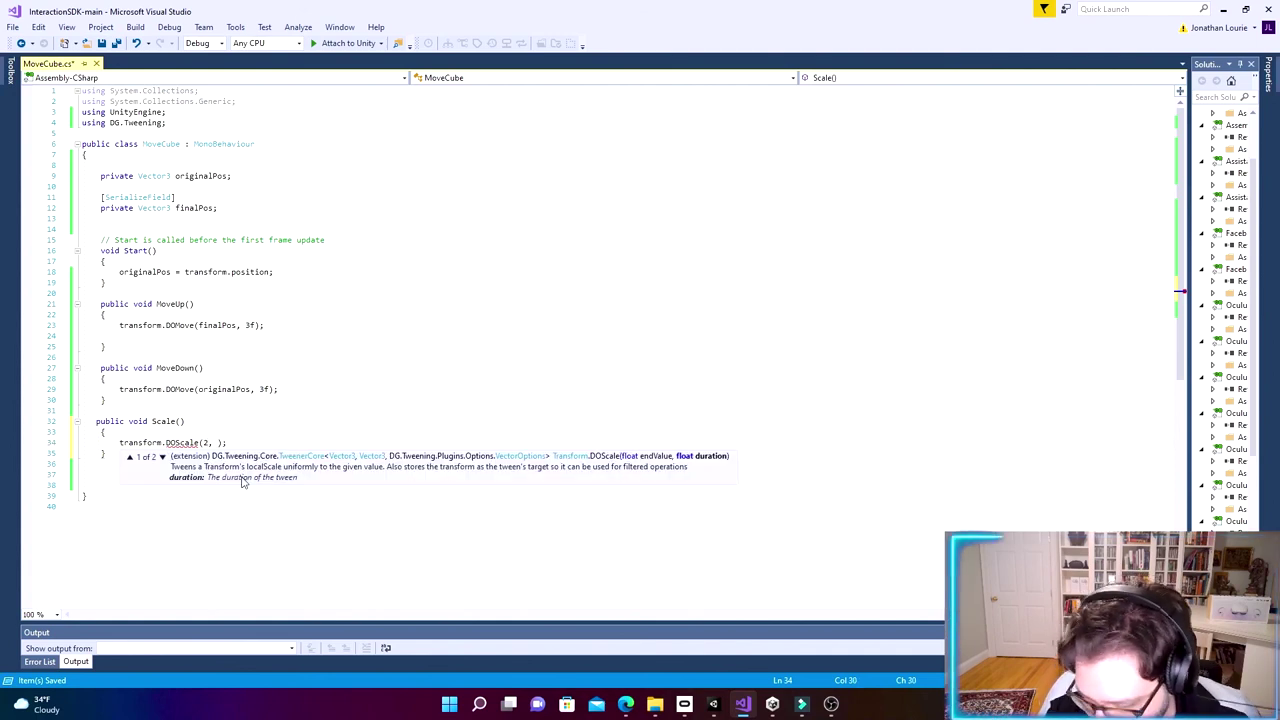
pyautogui.write('3f')
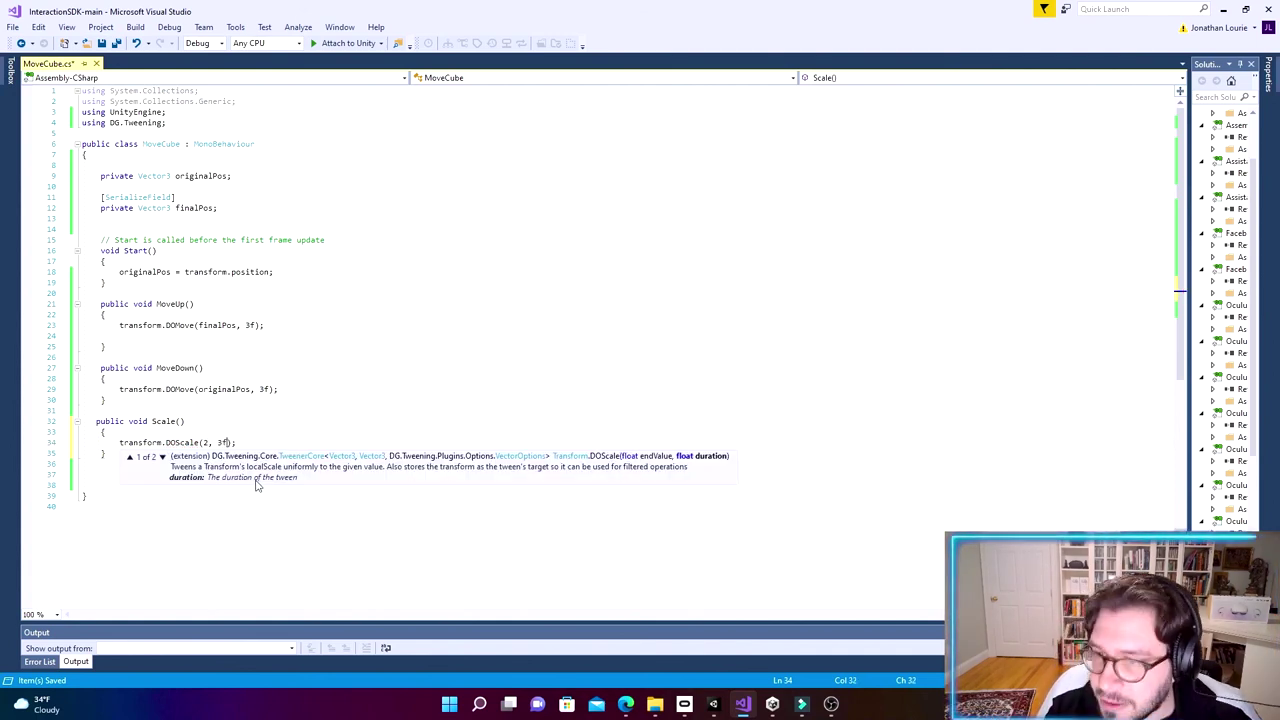
pyautogui.click(286, 420)
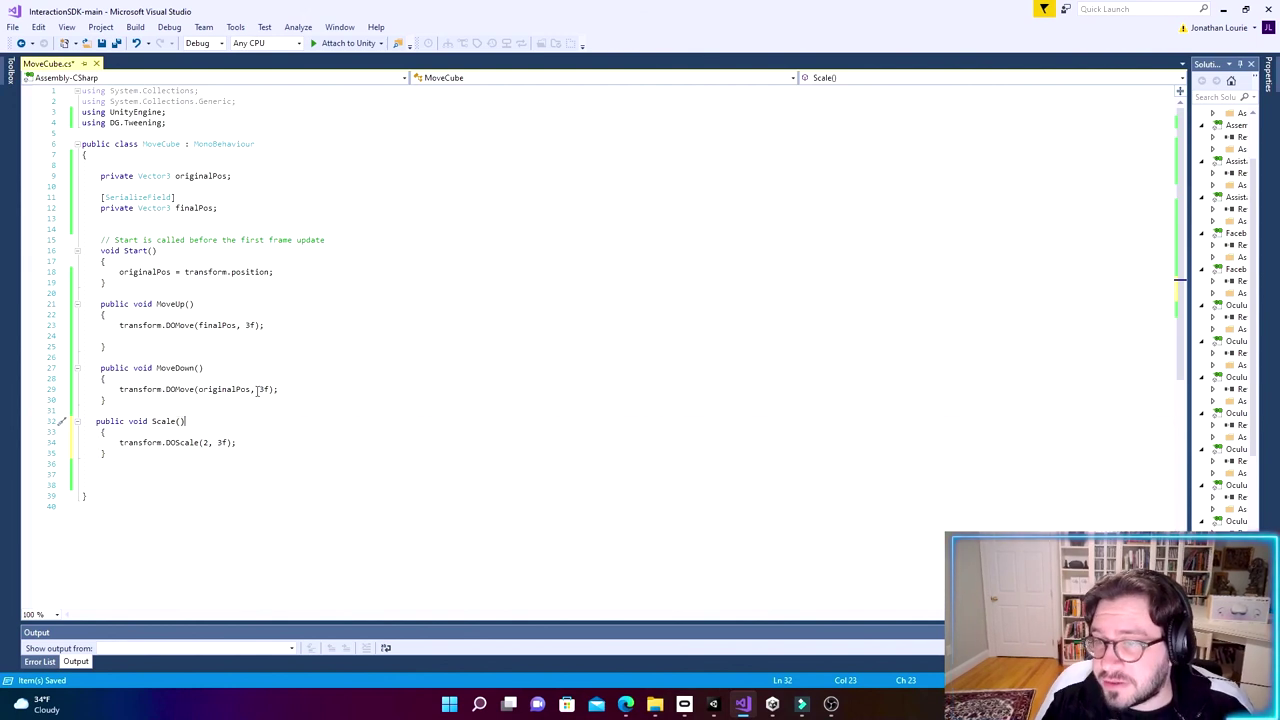
pyautogui.click(309, 465)
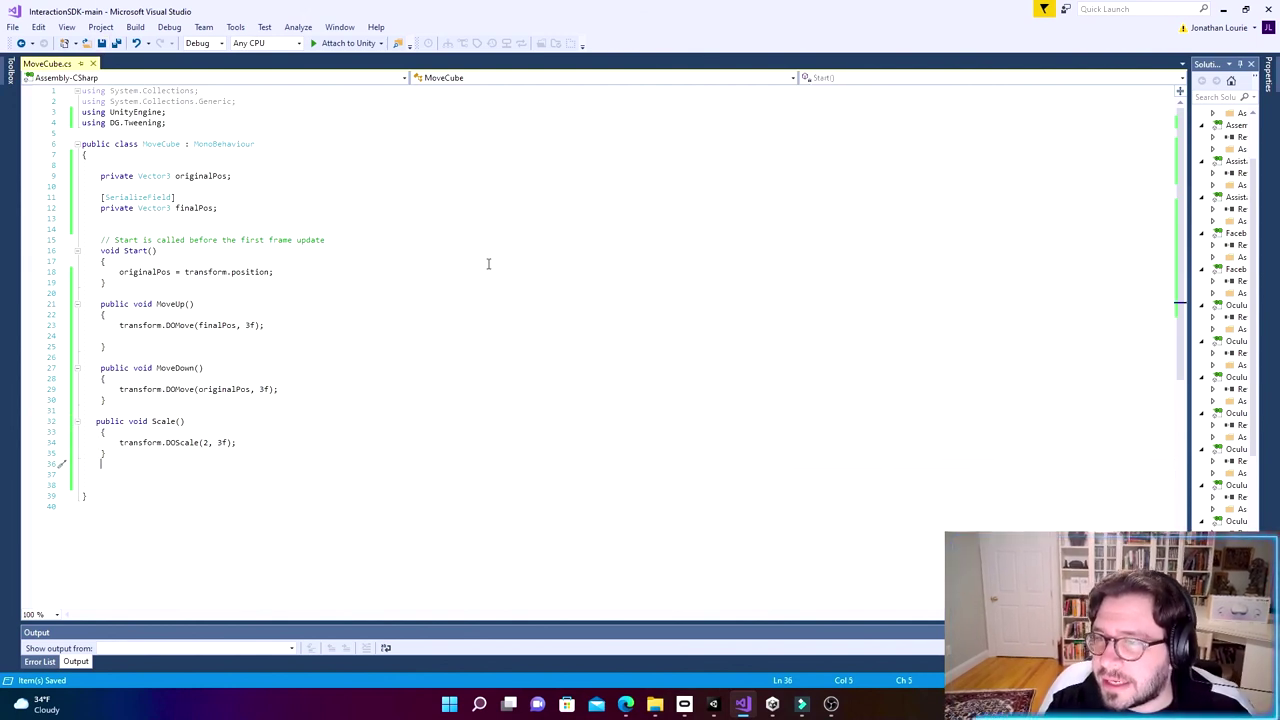
pyautogui.click(551, 378)
# Step: Return to Unity, set PinchFinger's When Selected function for the Cube to MoveCube's Scale method, and start Play mode
pyautogui.click(1226, 12)
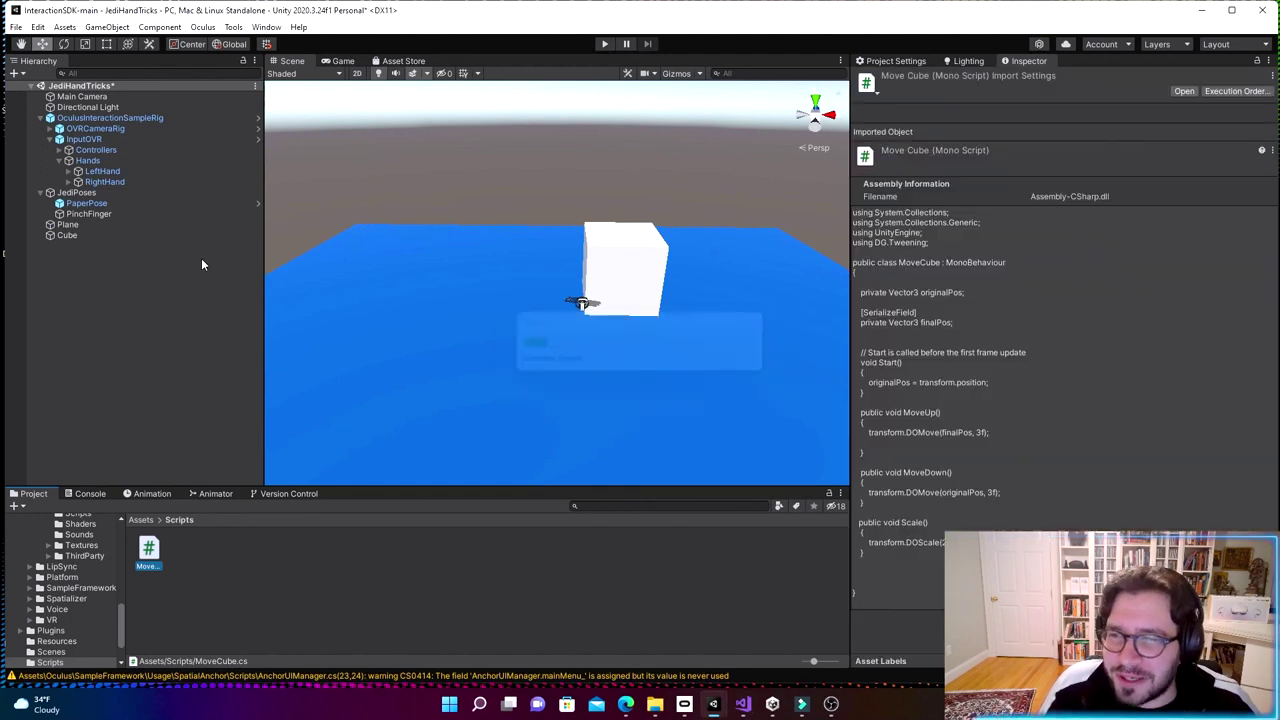
pyautogui.click(95, 214)
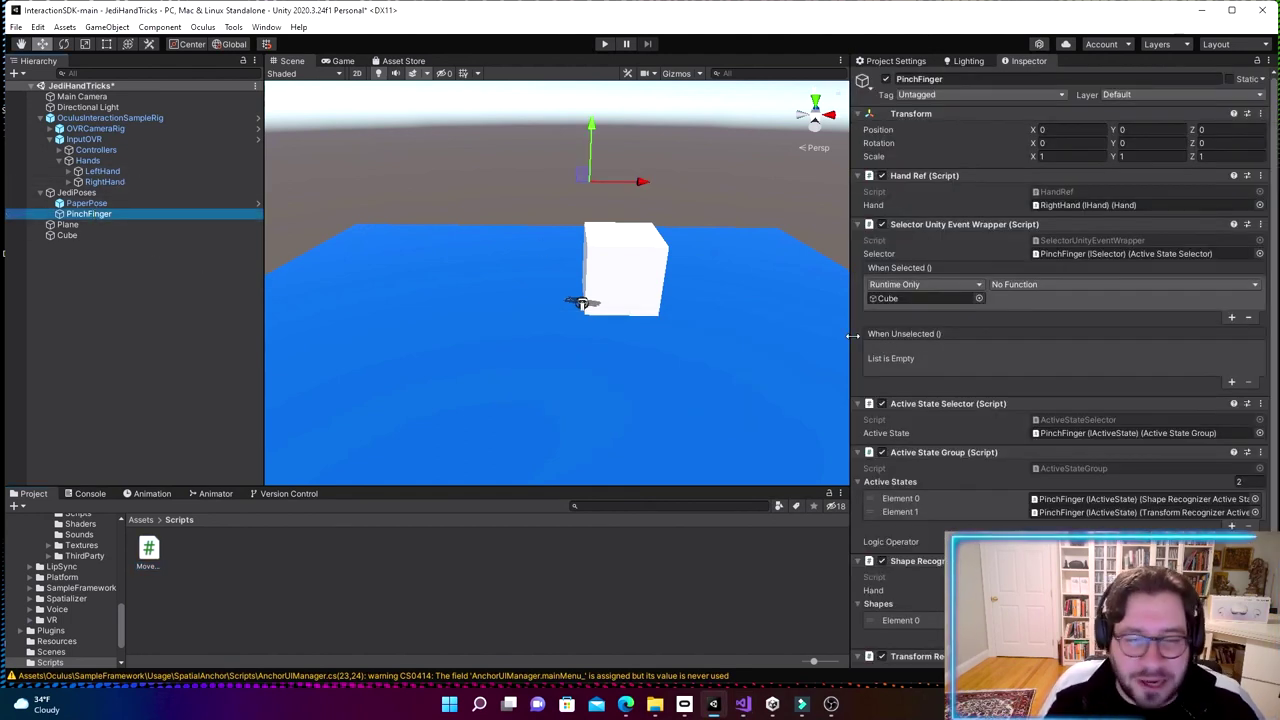
pyautogui.click(1034, 286)
pyautogui.moveTo(1066, 396)
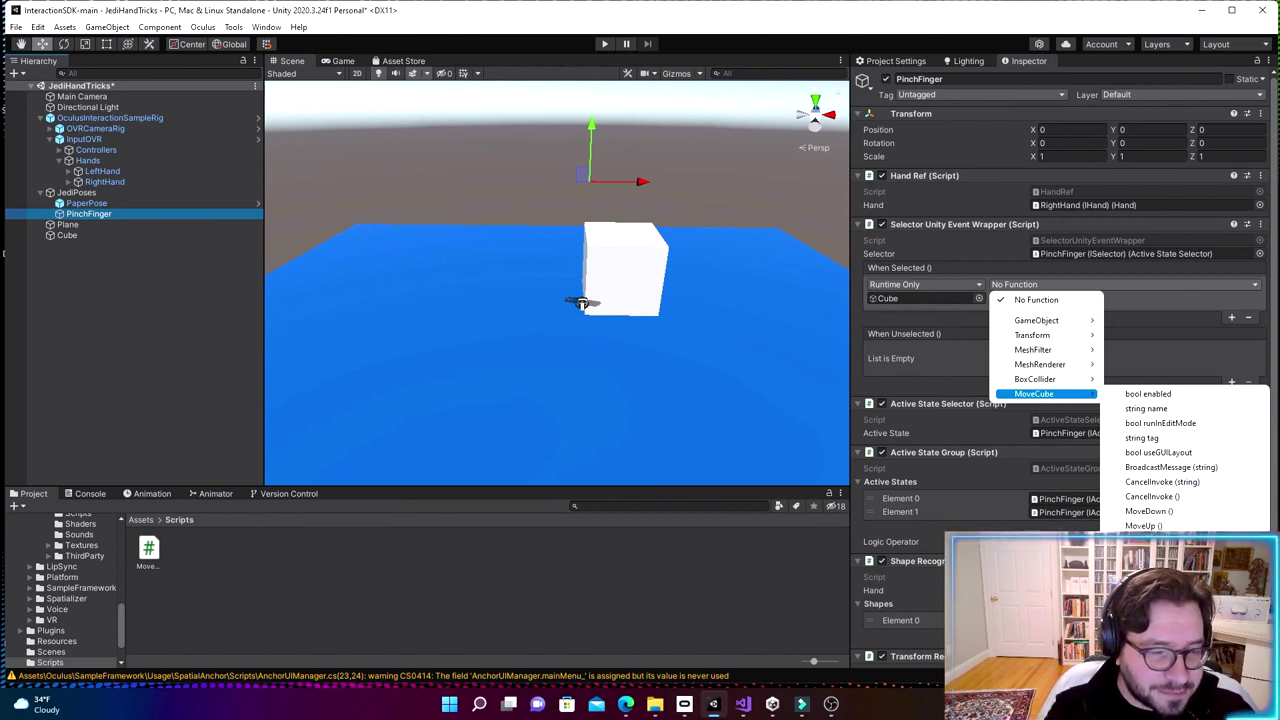
pyautogui.click(1140, 540)
pyautogui.click(605, 44)
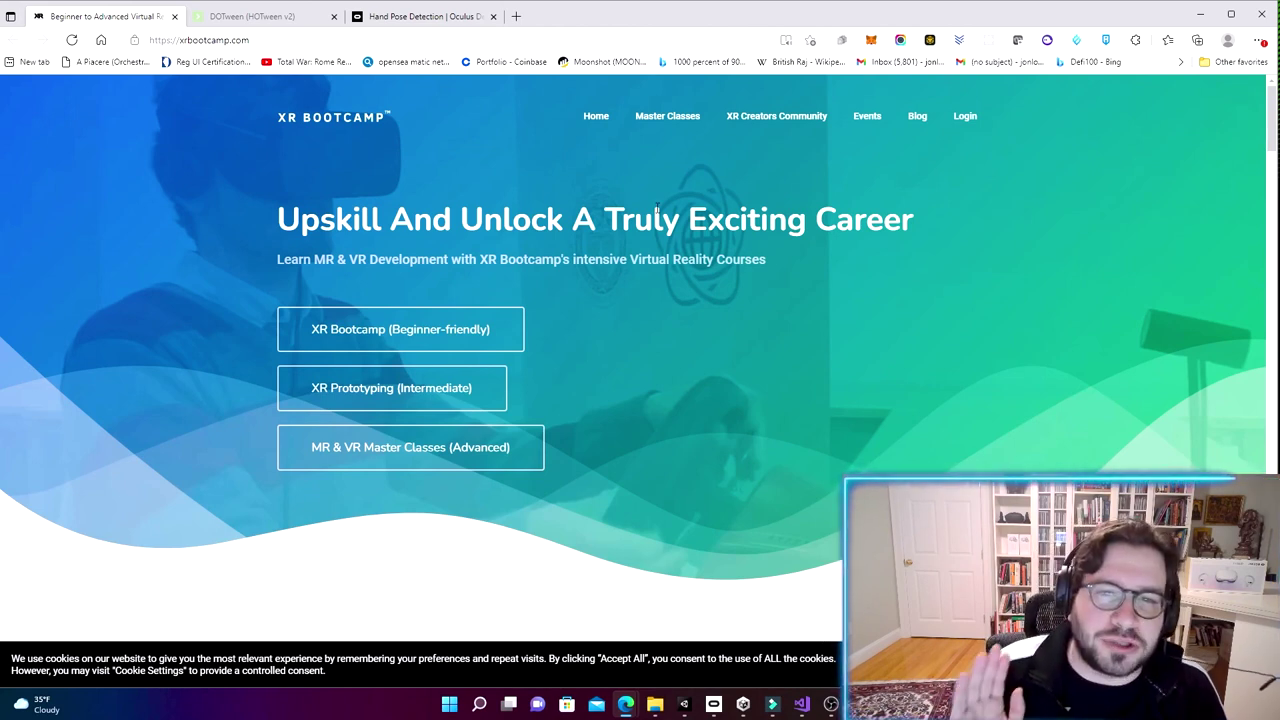
# Step: Open the XR Prototyping (Intermediate) course page on the XR Bootcamp website and view its Curriculum & Course Structure section
pyautogui.moveTo(667, 122)
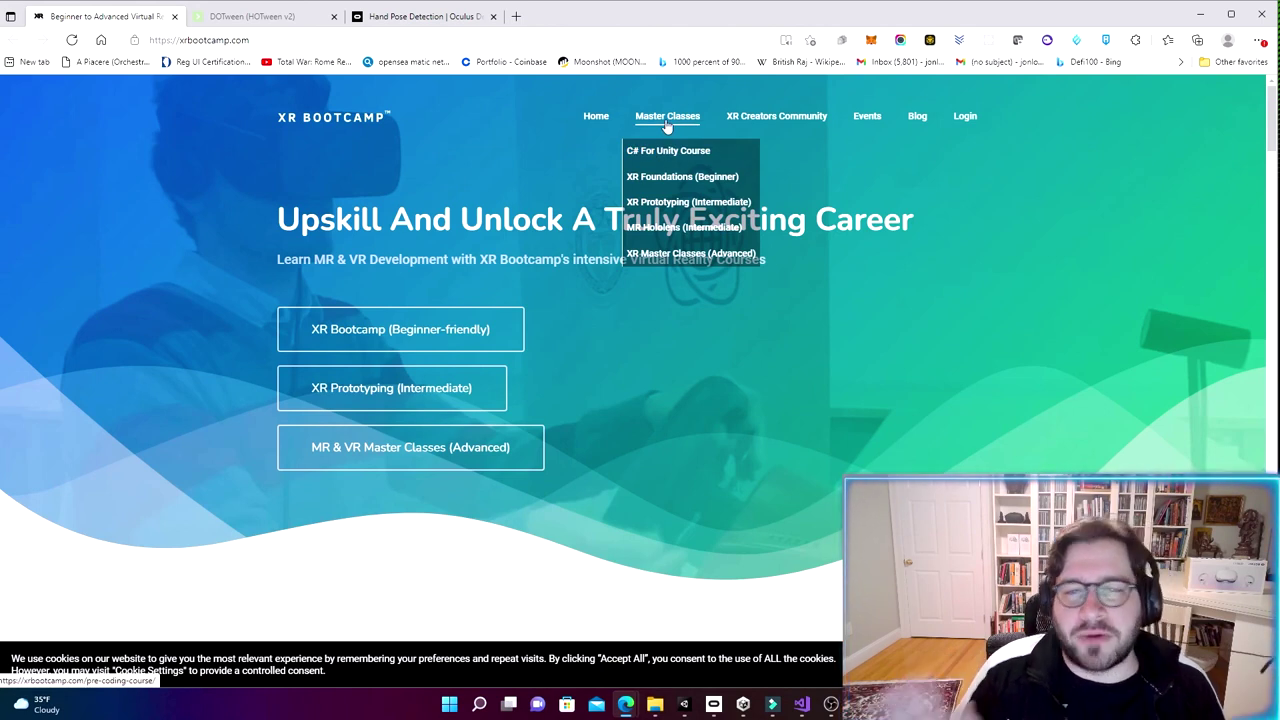
pyautogui.click(688, 201)
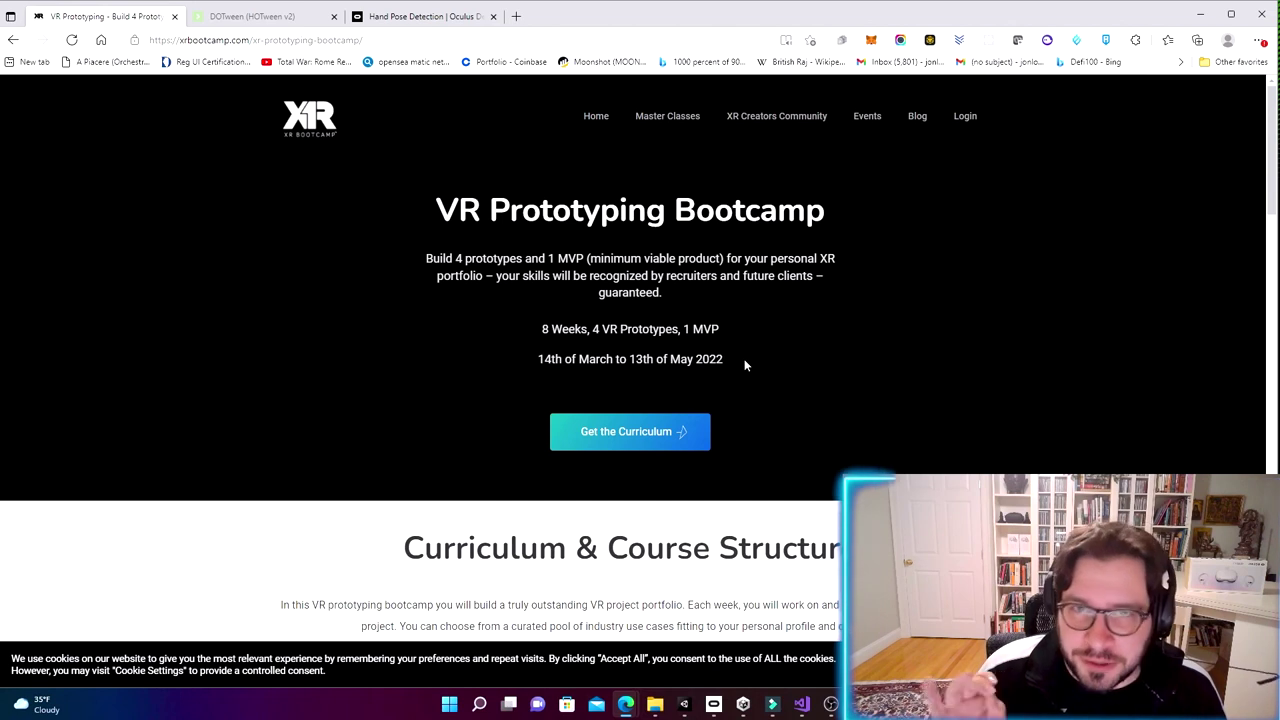
pyautogui.scroll(-2, 741, 362)
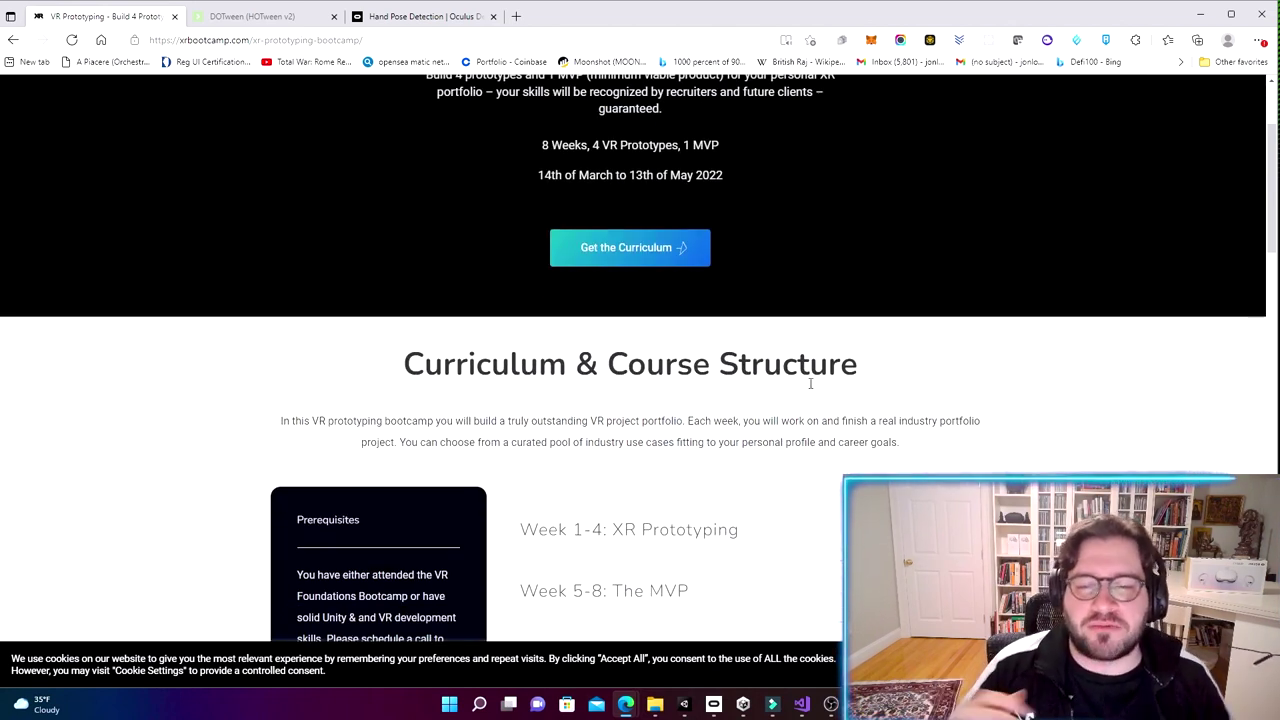